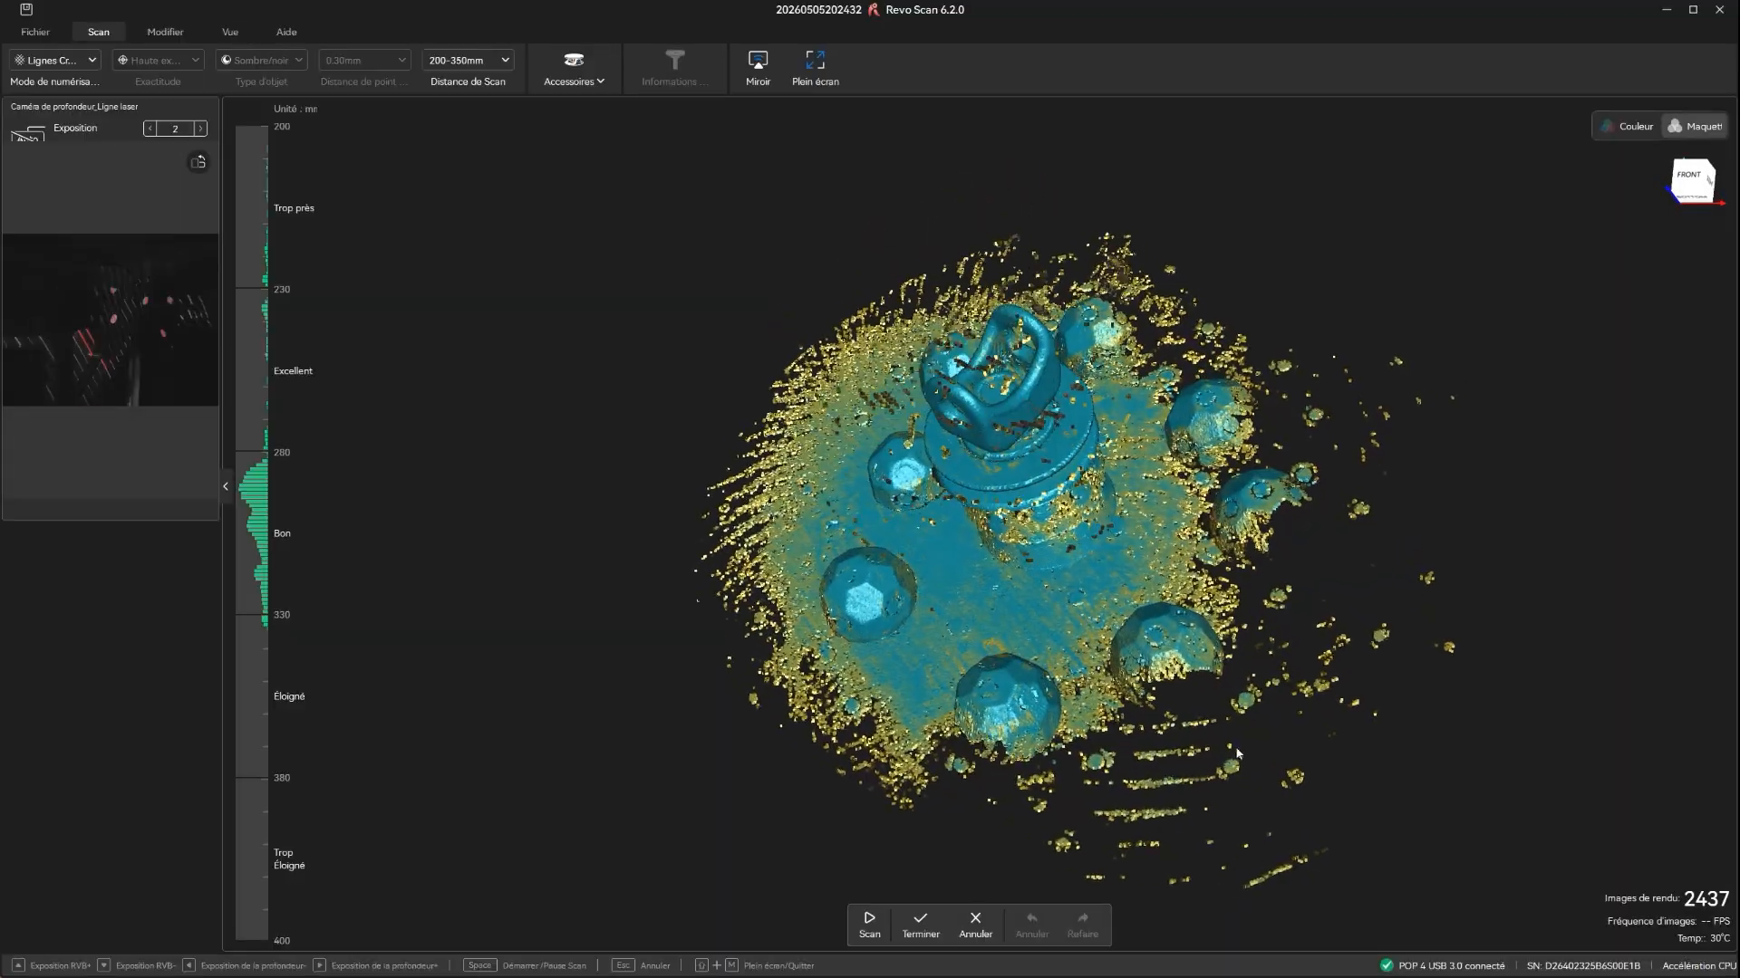
Step: Inspect the scanned part from several angles and finish the scan capture
scroll(1057, 547, up, 1)
scroll(1057, 546, up, 1)
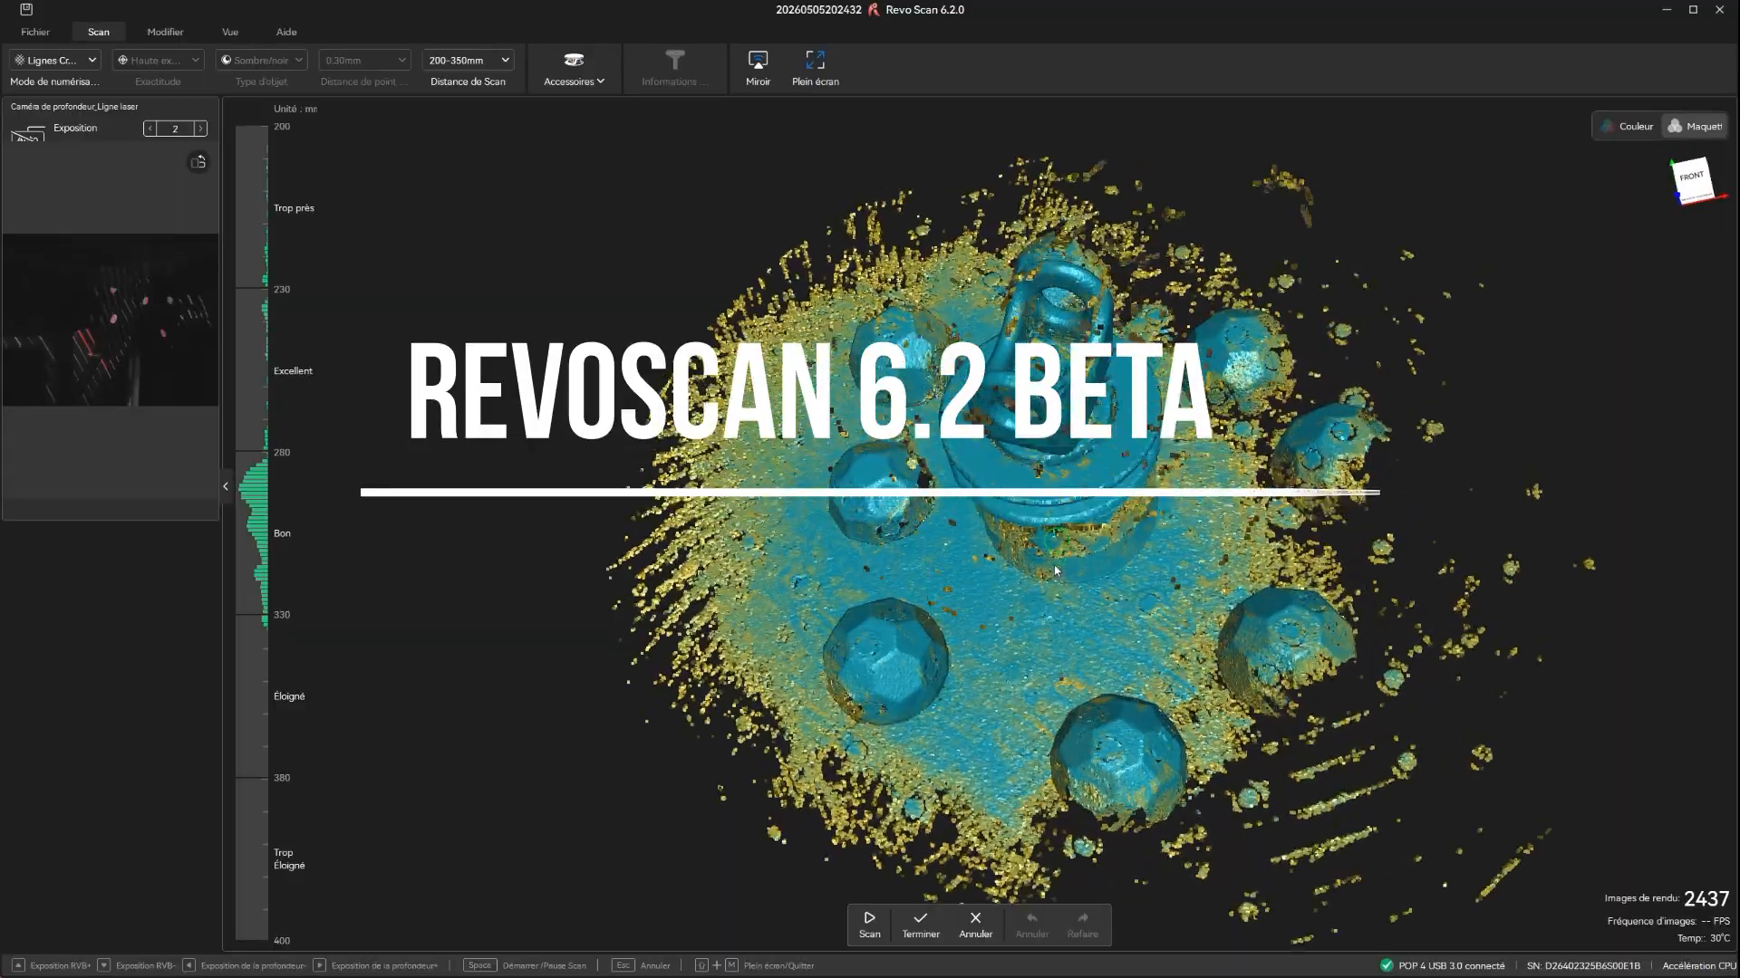
middle_drag(1057, 546, 1047, 781)
drag(1046, 781, 1101, 623)
scroll(1099, 623, down, 2)
scroll(1099, 623, up, 5)
scroll(1099, 624, down, 6)
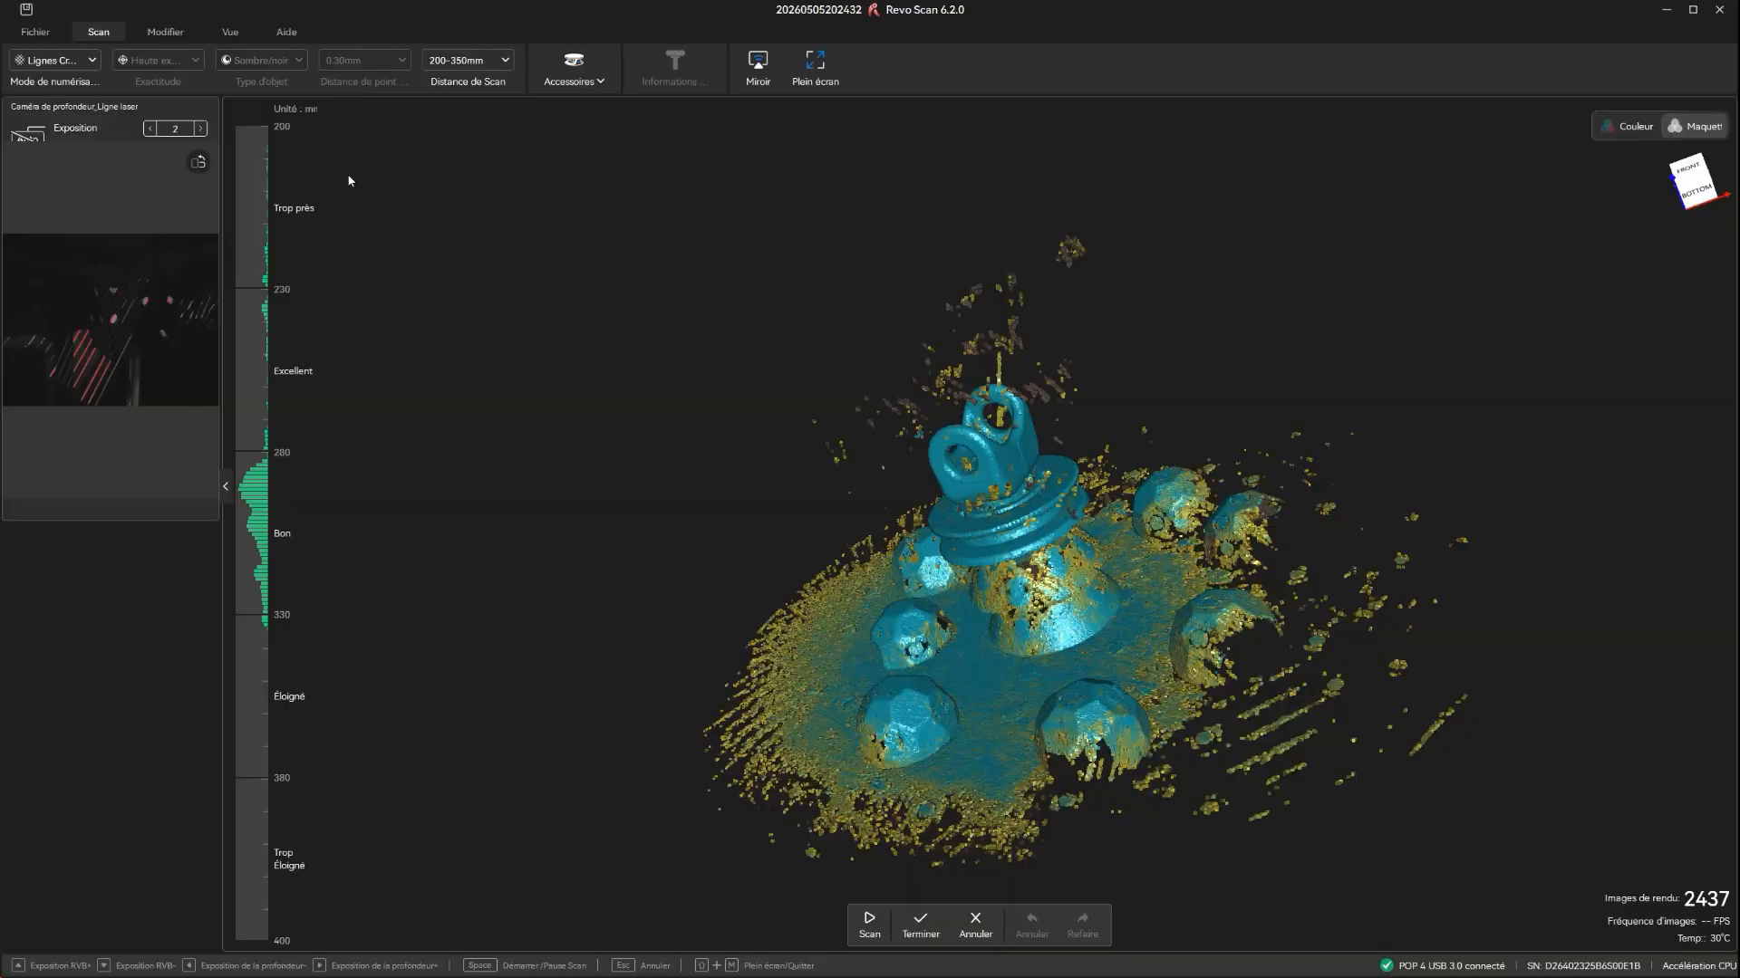
click(921, 926)
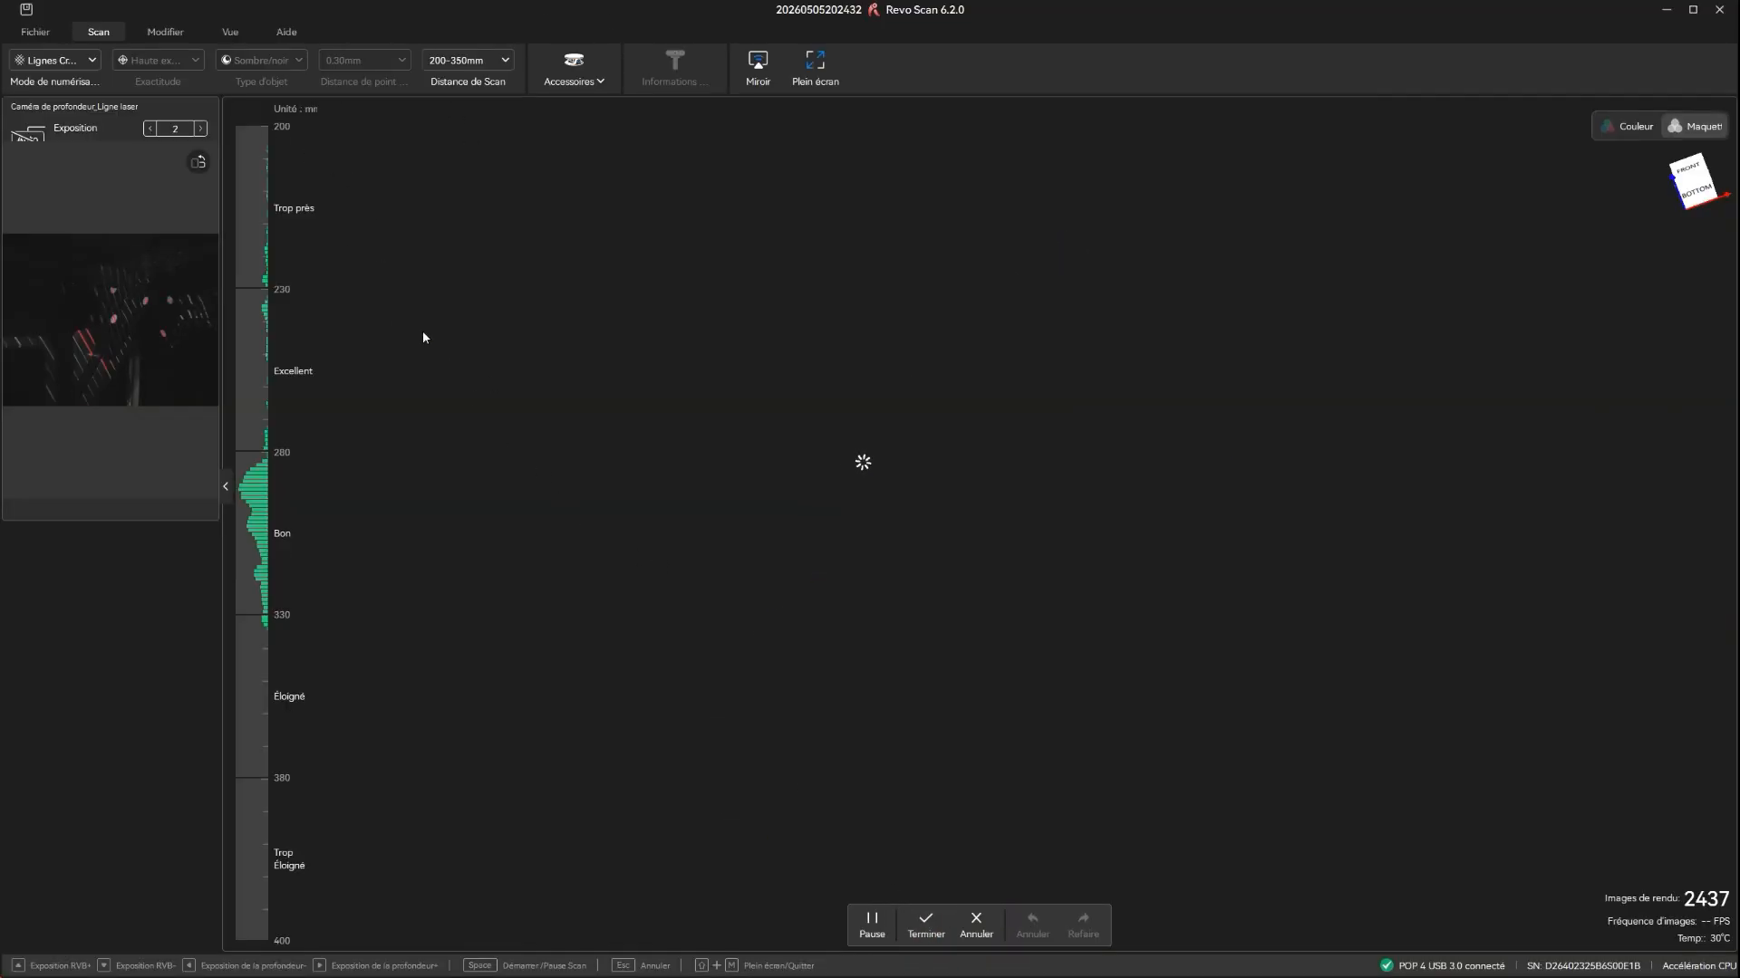
Step: Fuse the raw scan into a high-quality point cloud with a 0.40 mm point distance
click(172, 87)
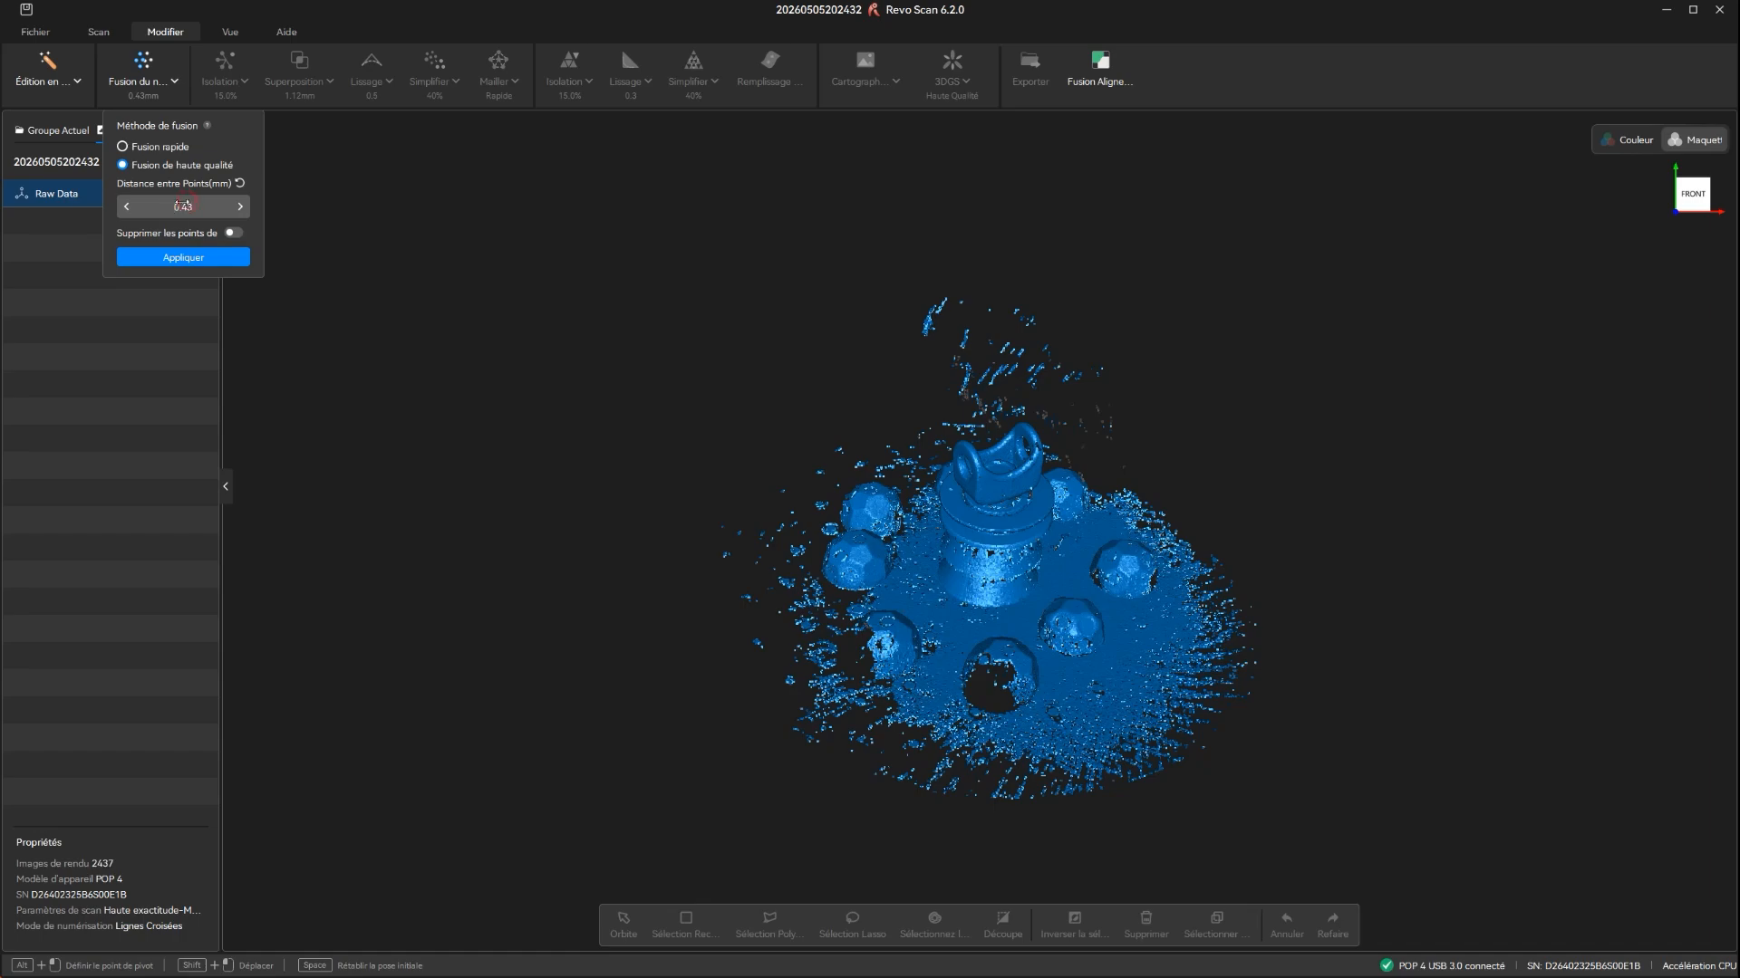
drag(168, 205, 165, 205)
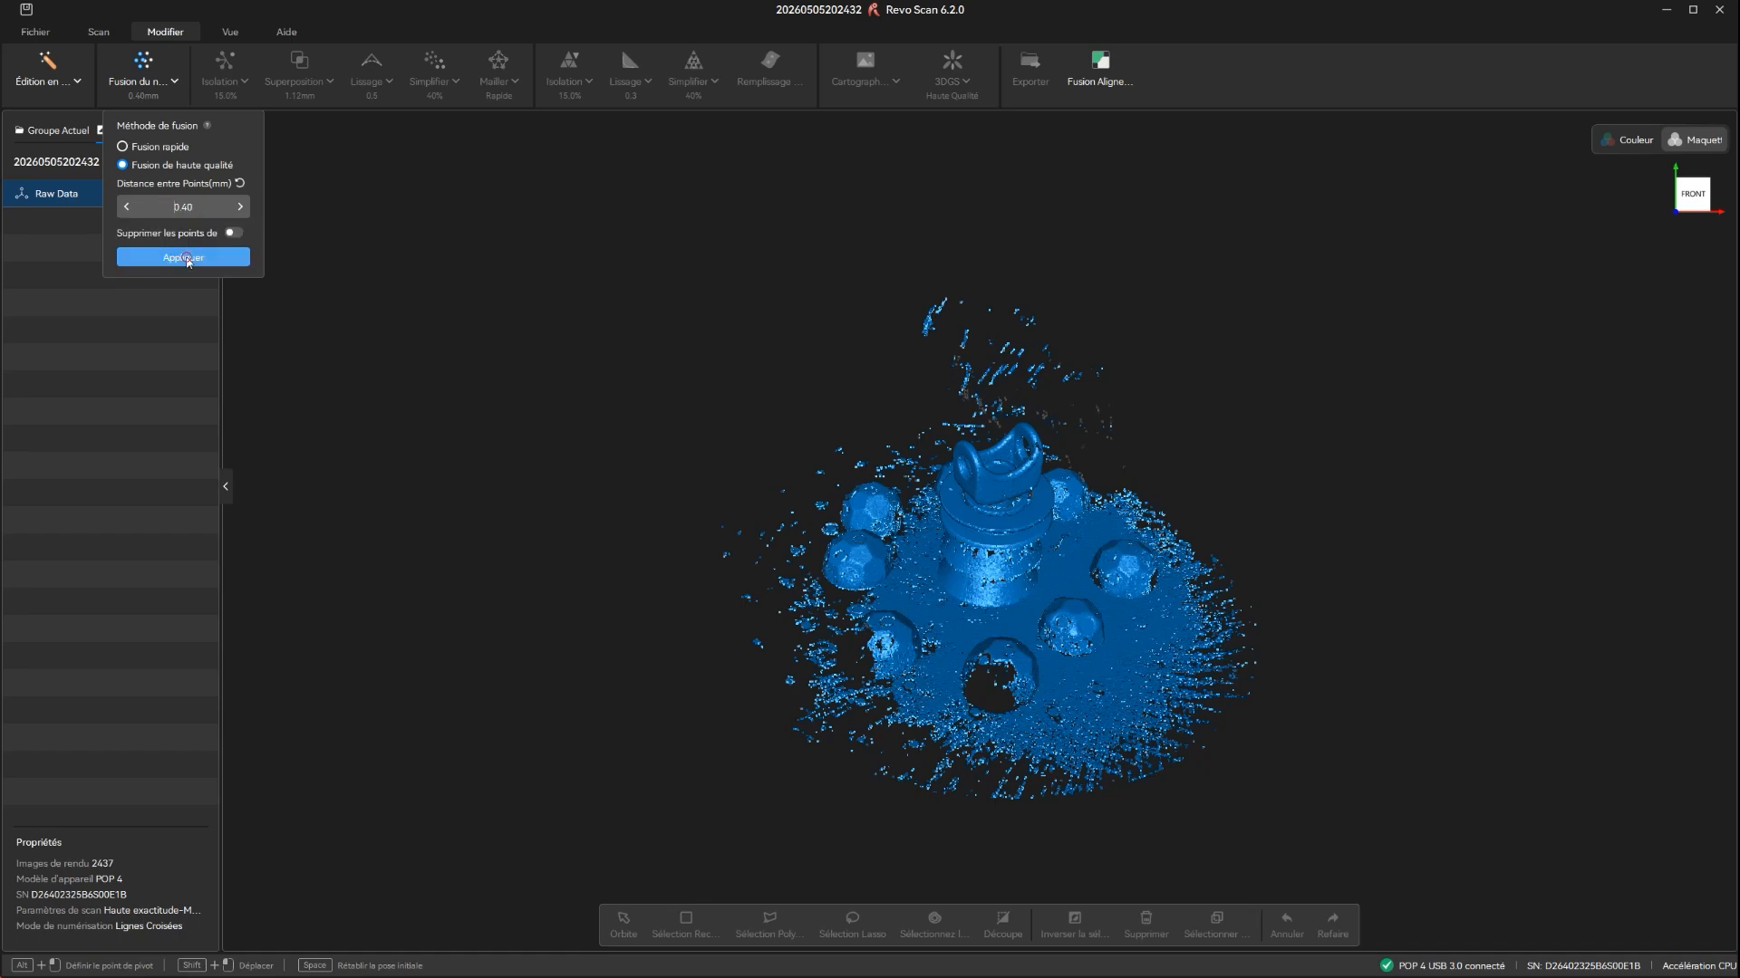
click(184, 258)
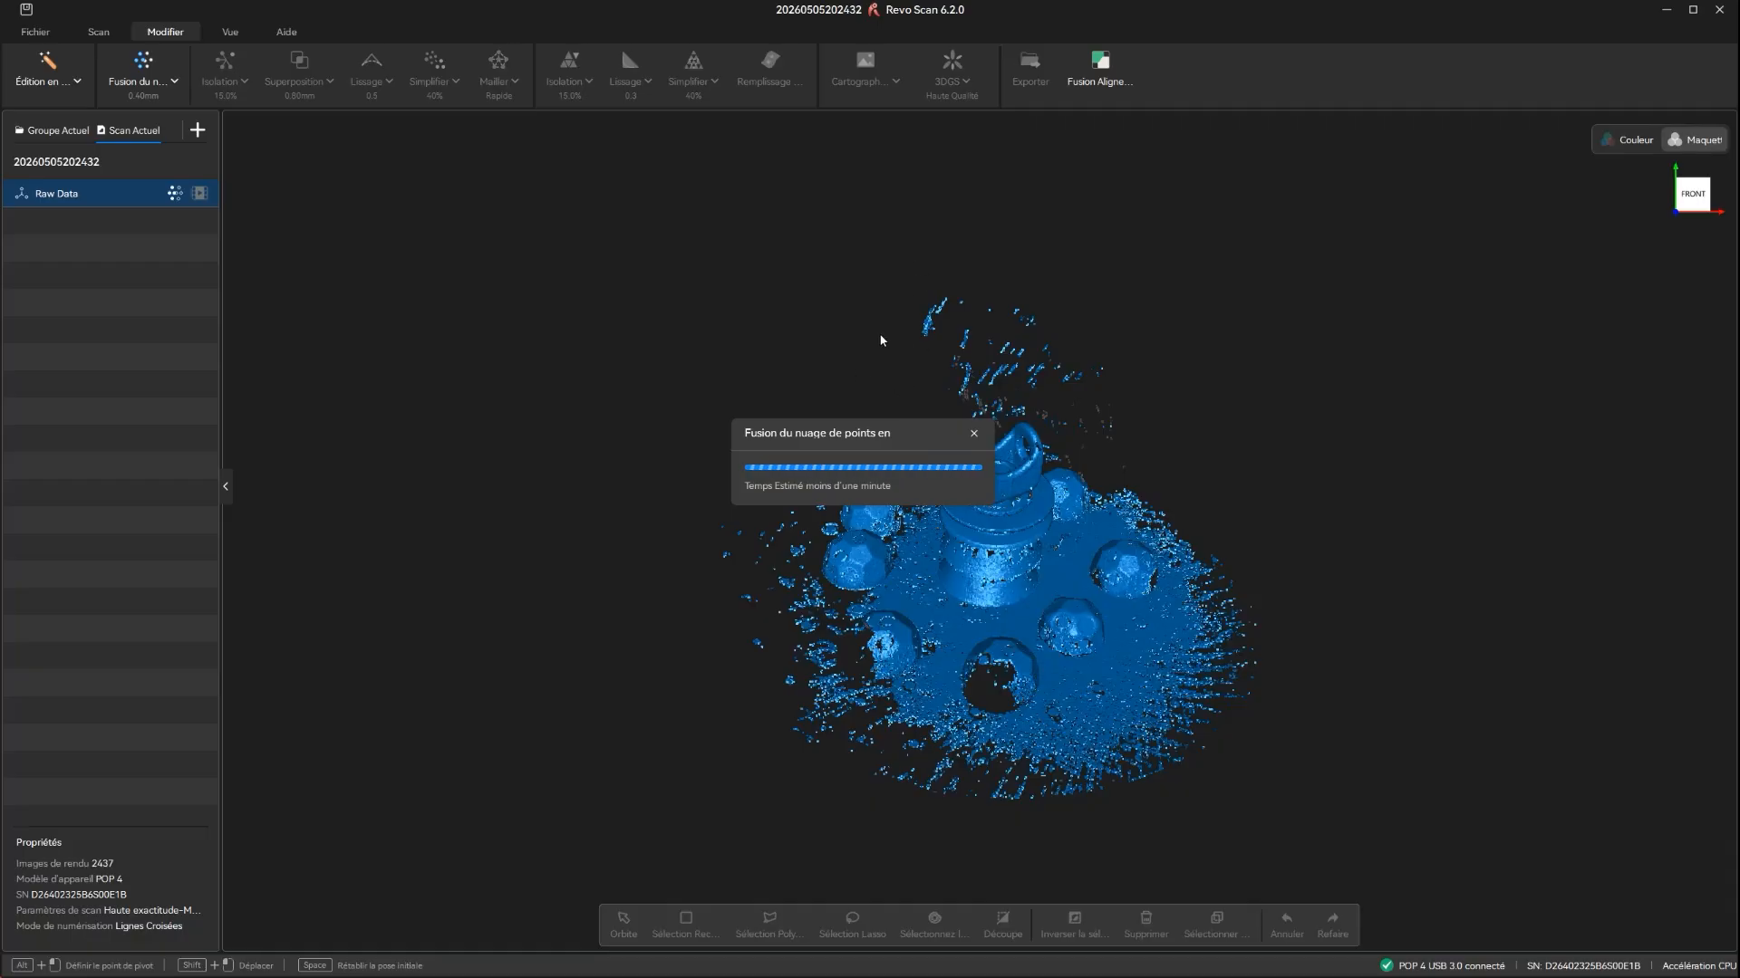
Step: Cut the fused cloud with a line just beneath the part's lower flange and delete the stand, marker domes and base below it
drag(1008, 586, 983, 498)
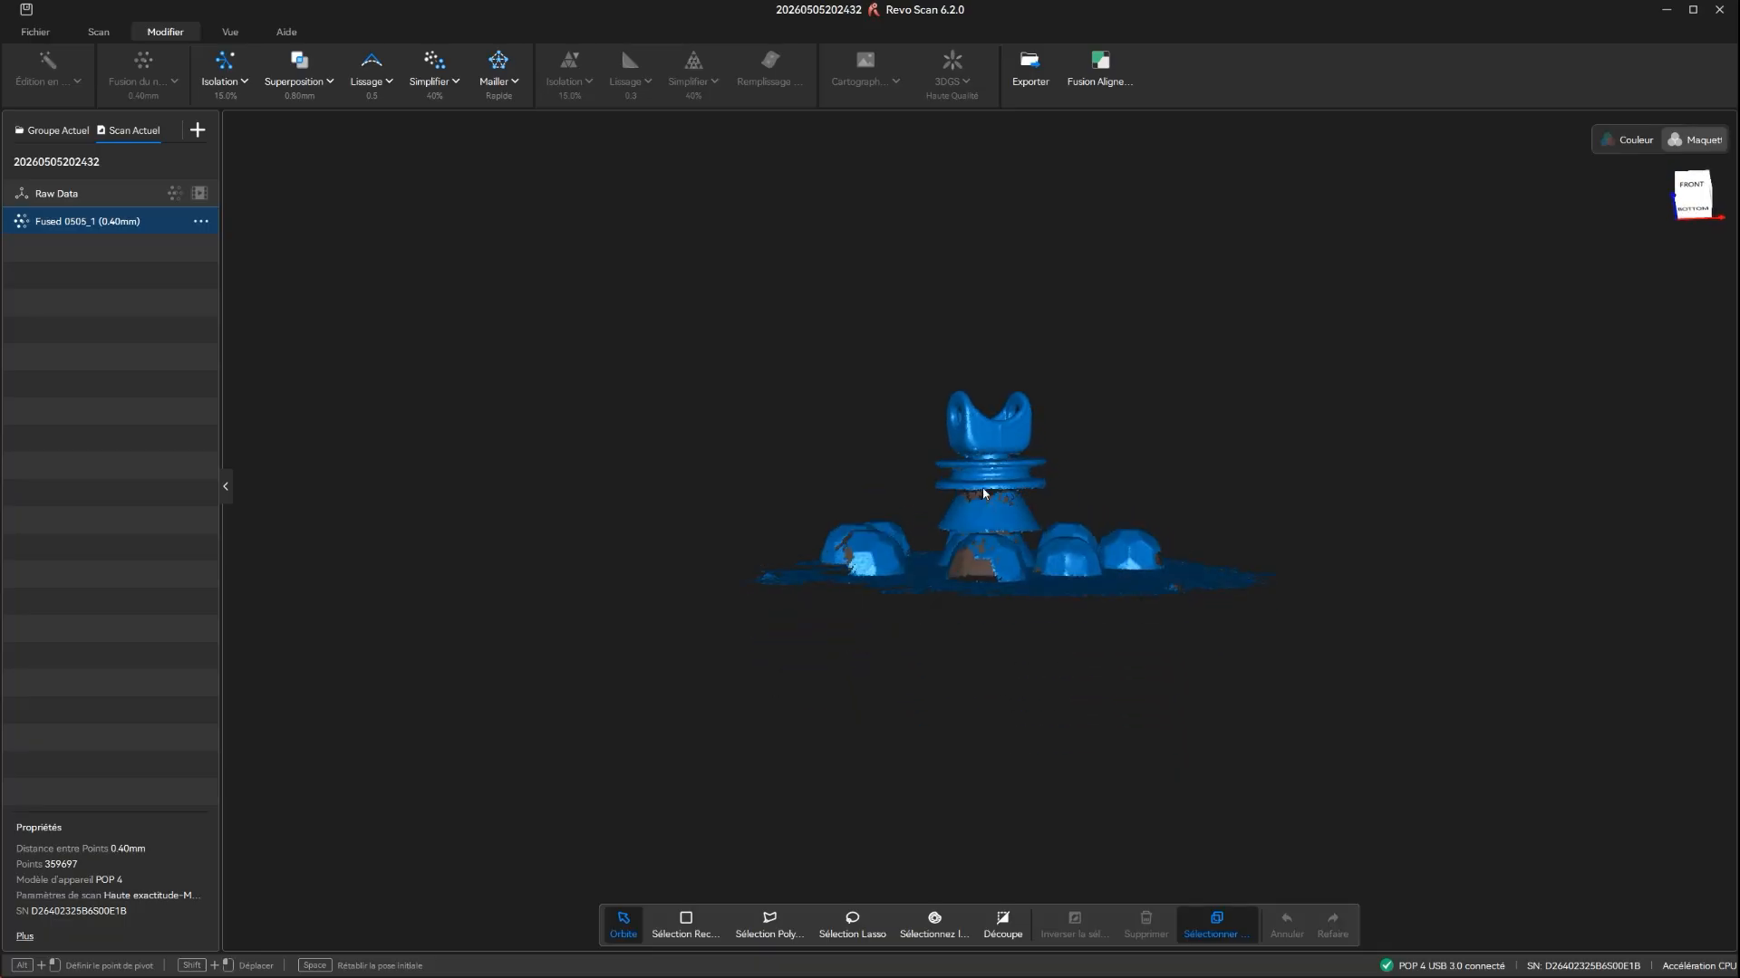
scroll(985, 495, up, 6)
click(1002, 925)
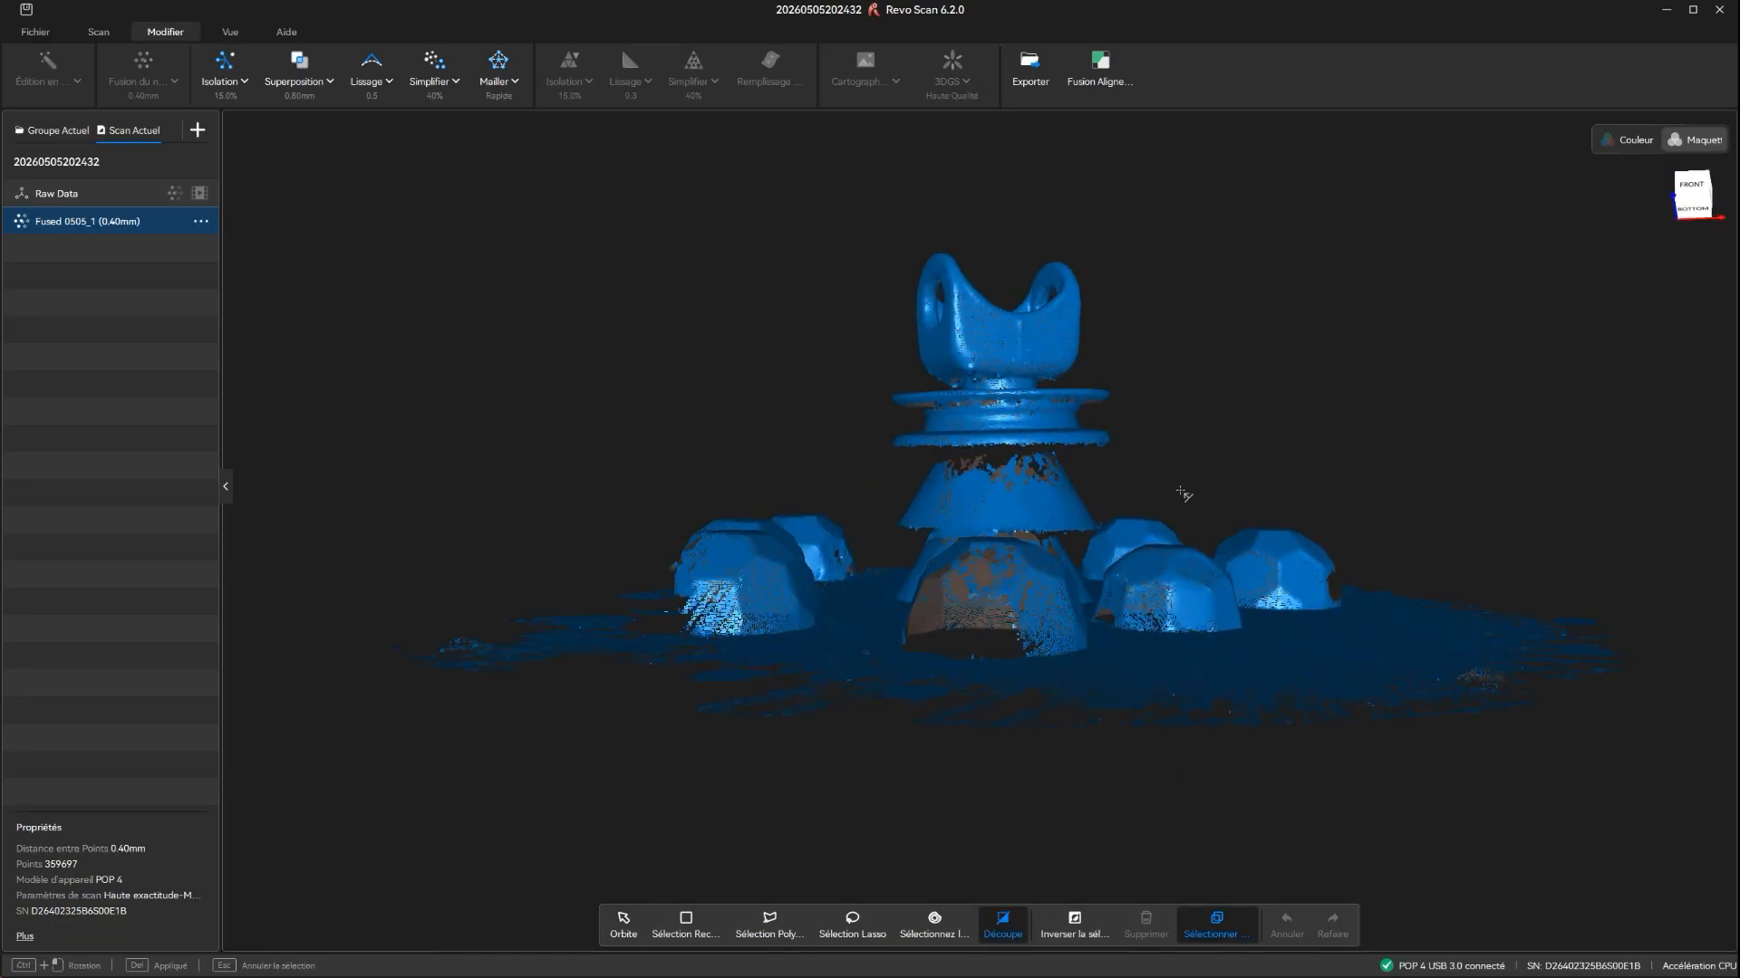
drag(1132, 457, 834, 447)
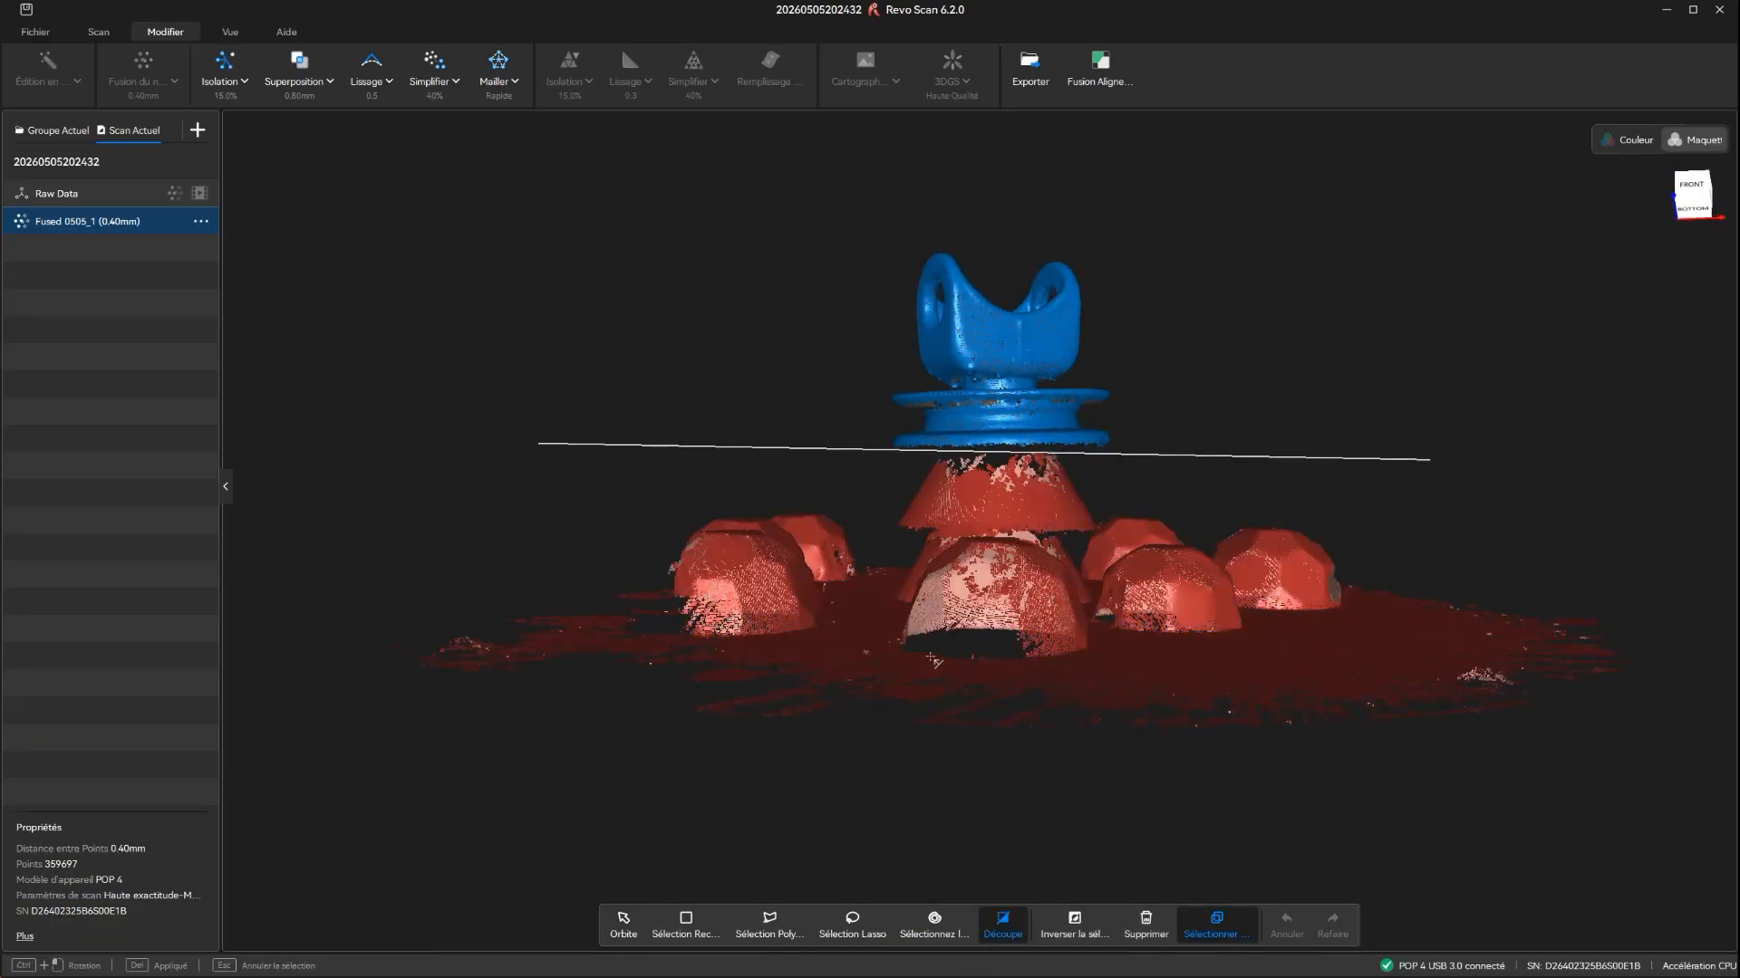
key(Delete)
Step: Build a high-quality mesh from the trimmed point cloud with a 0.50 mm mesh size
click(245, 67)
click(298, 60)
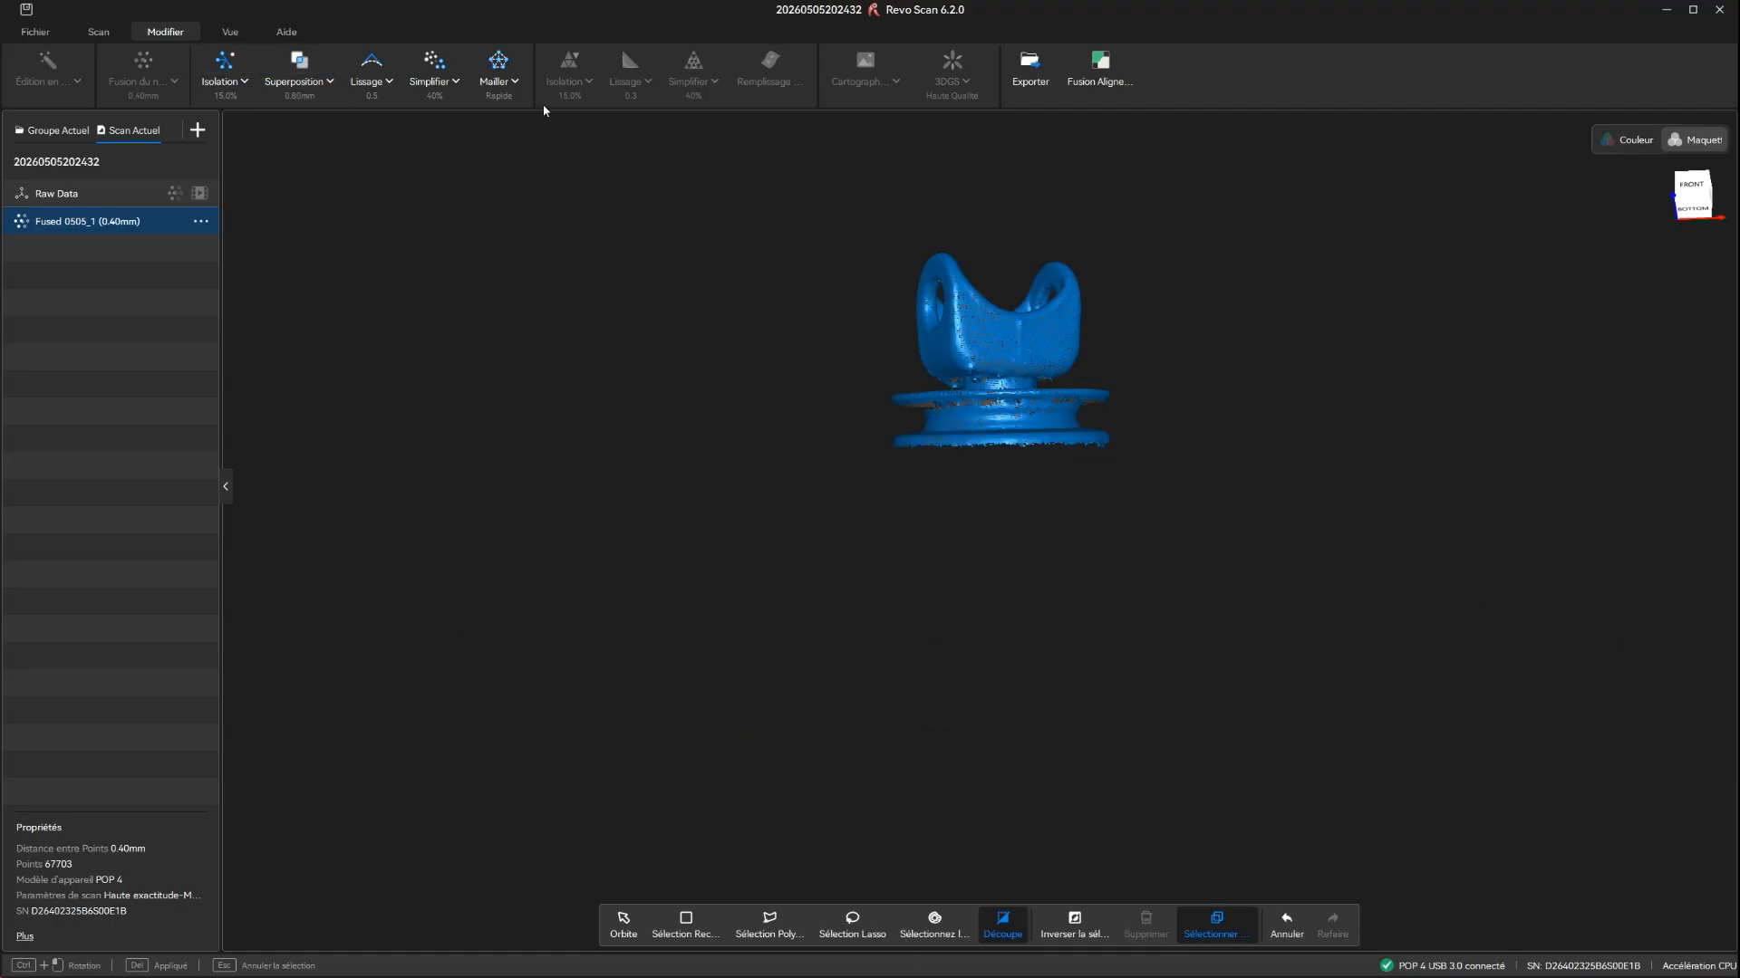
click(512, 85)
click(505, 142)
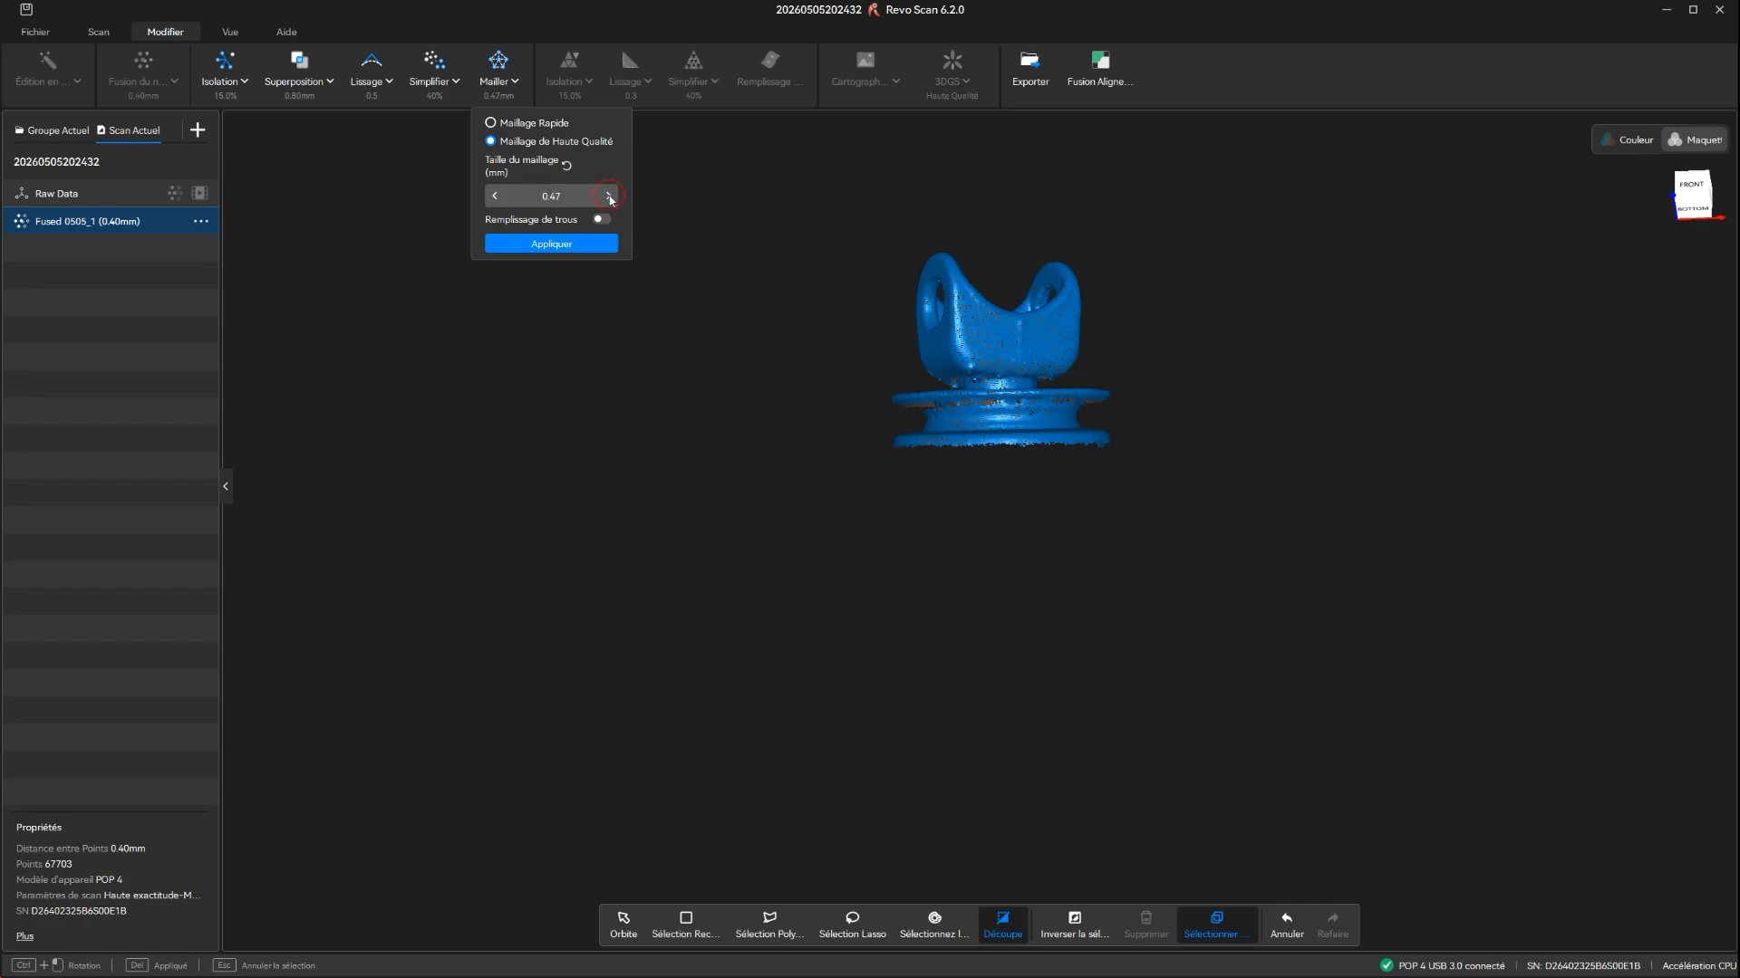
click(609, 196)
click(574, 244)
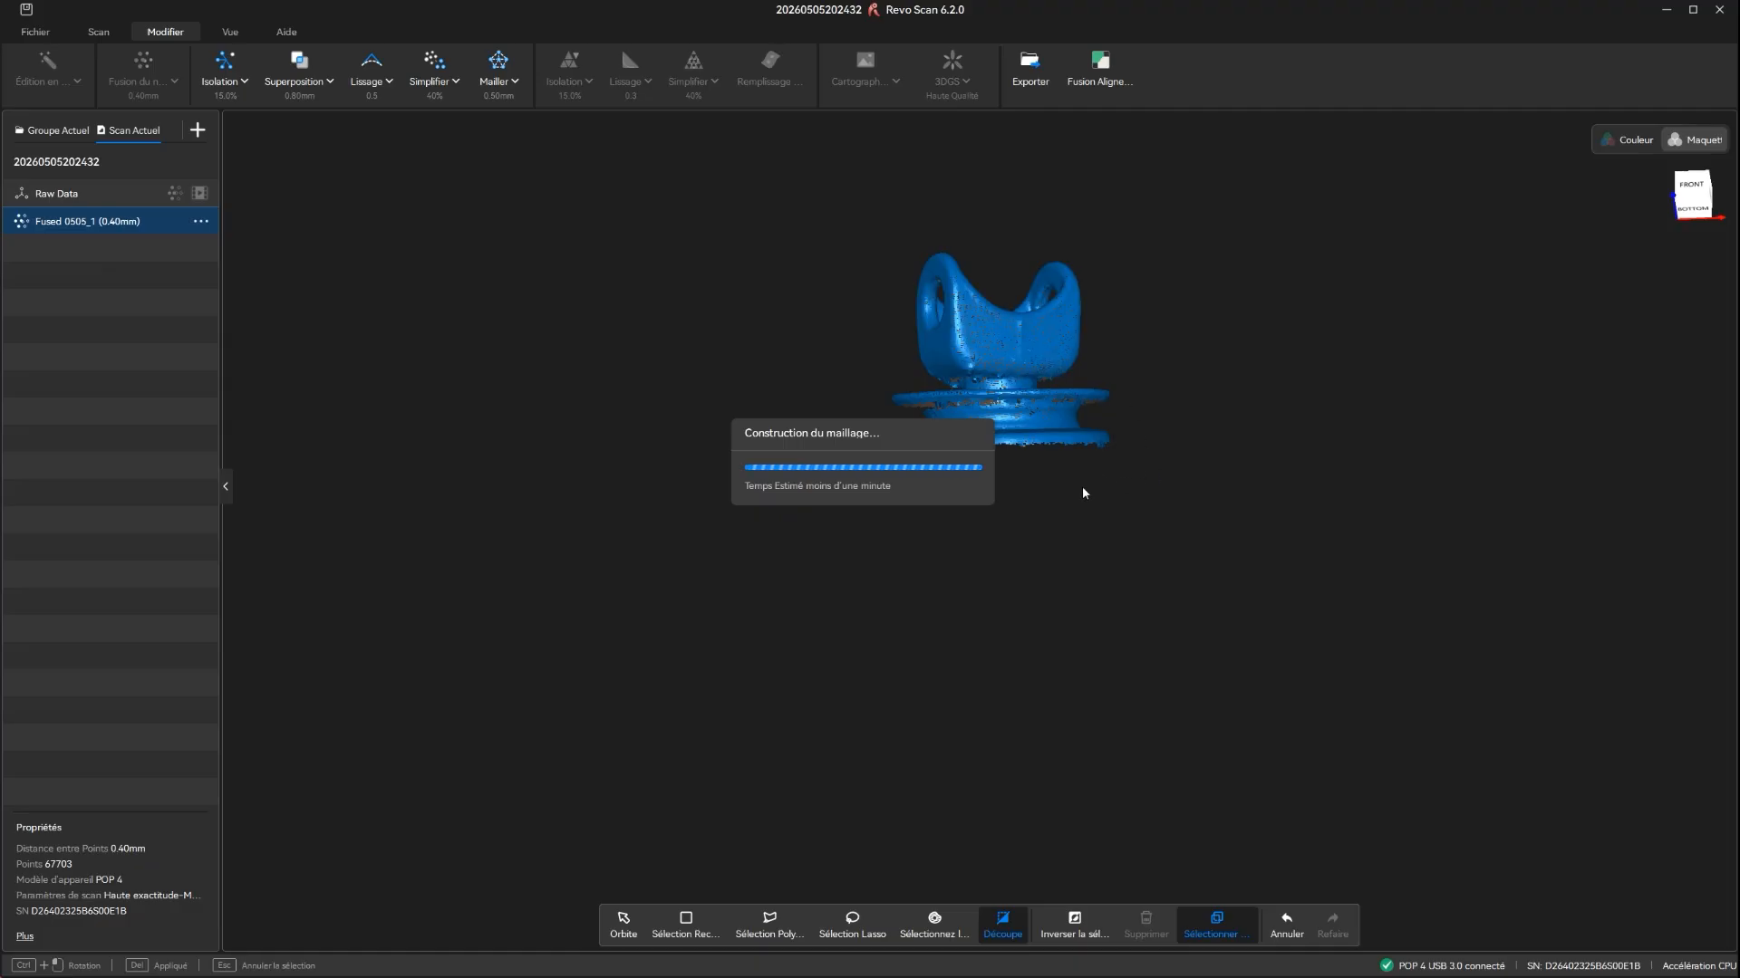
Step: Export only the 0.50 mm mesh in STL format to the Téléchargements folder
drag(982, 388, 928, 450)
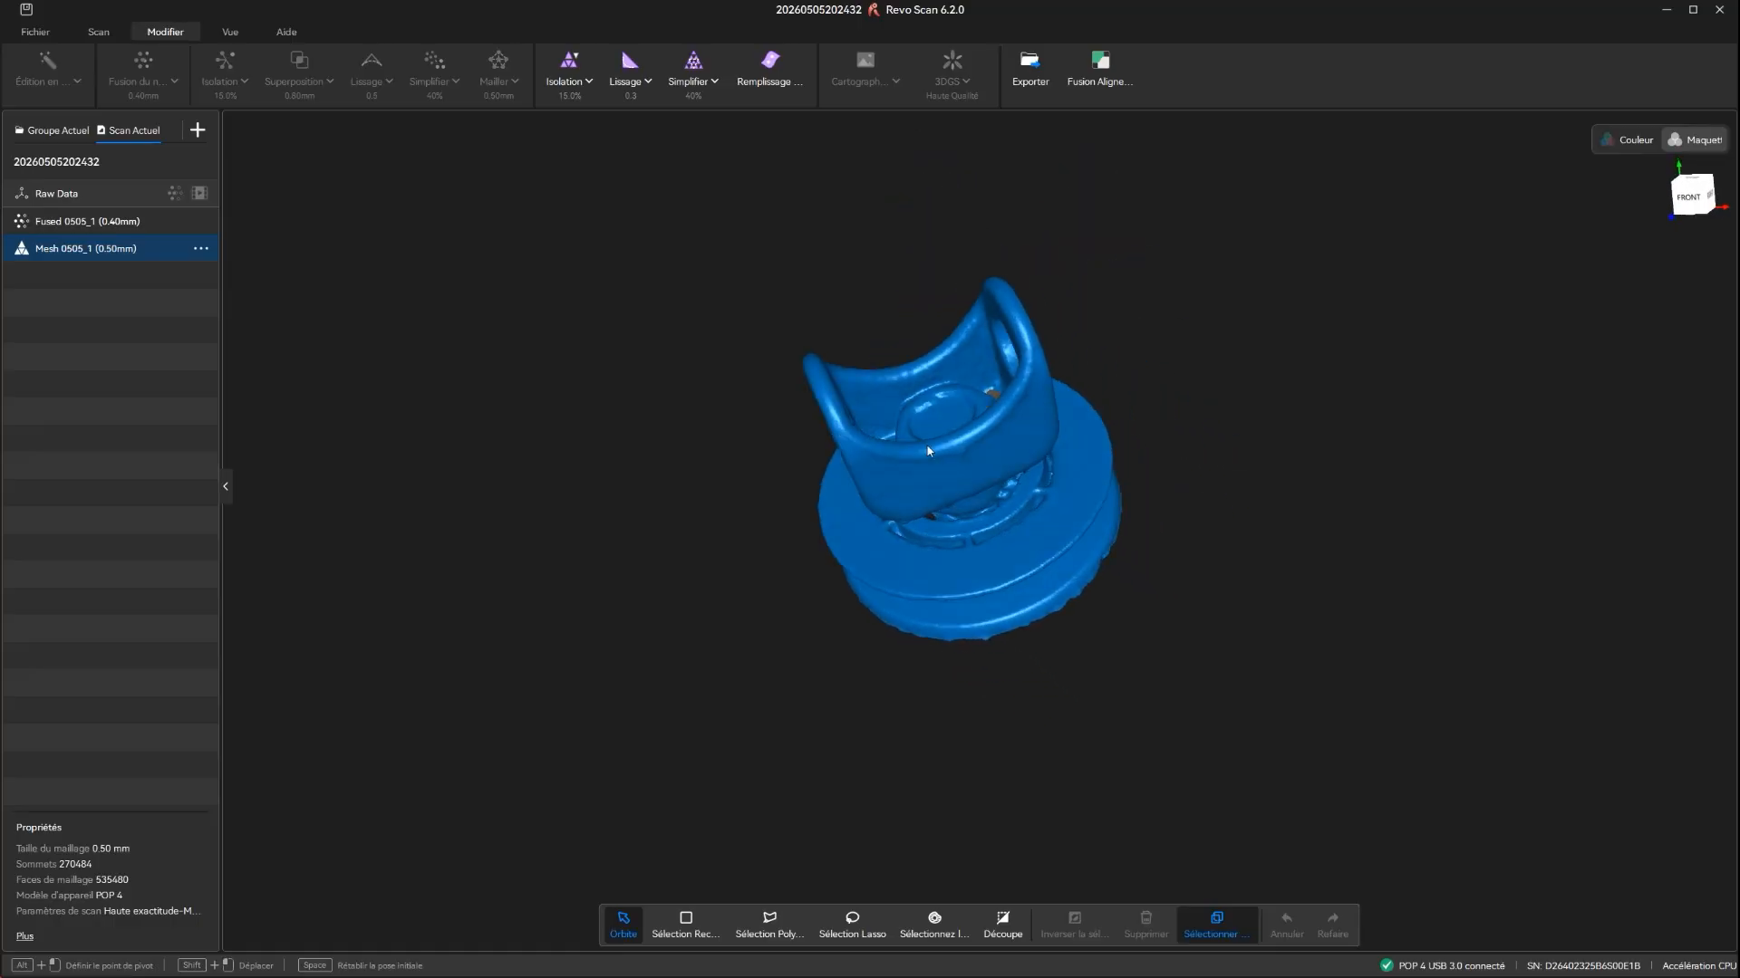
click(1033, 70)
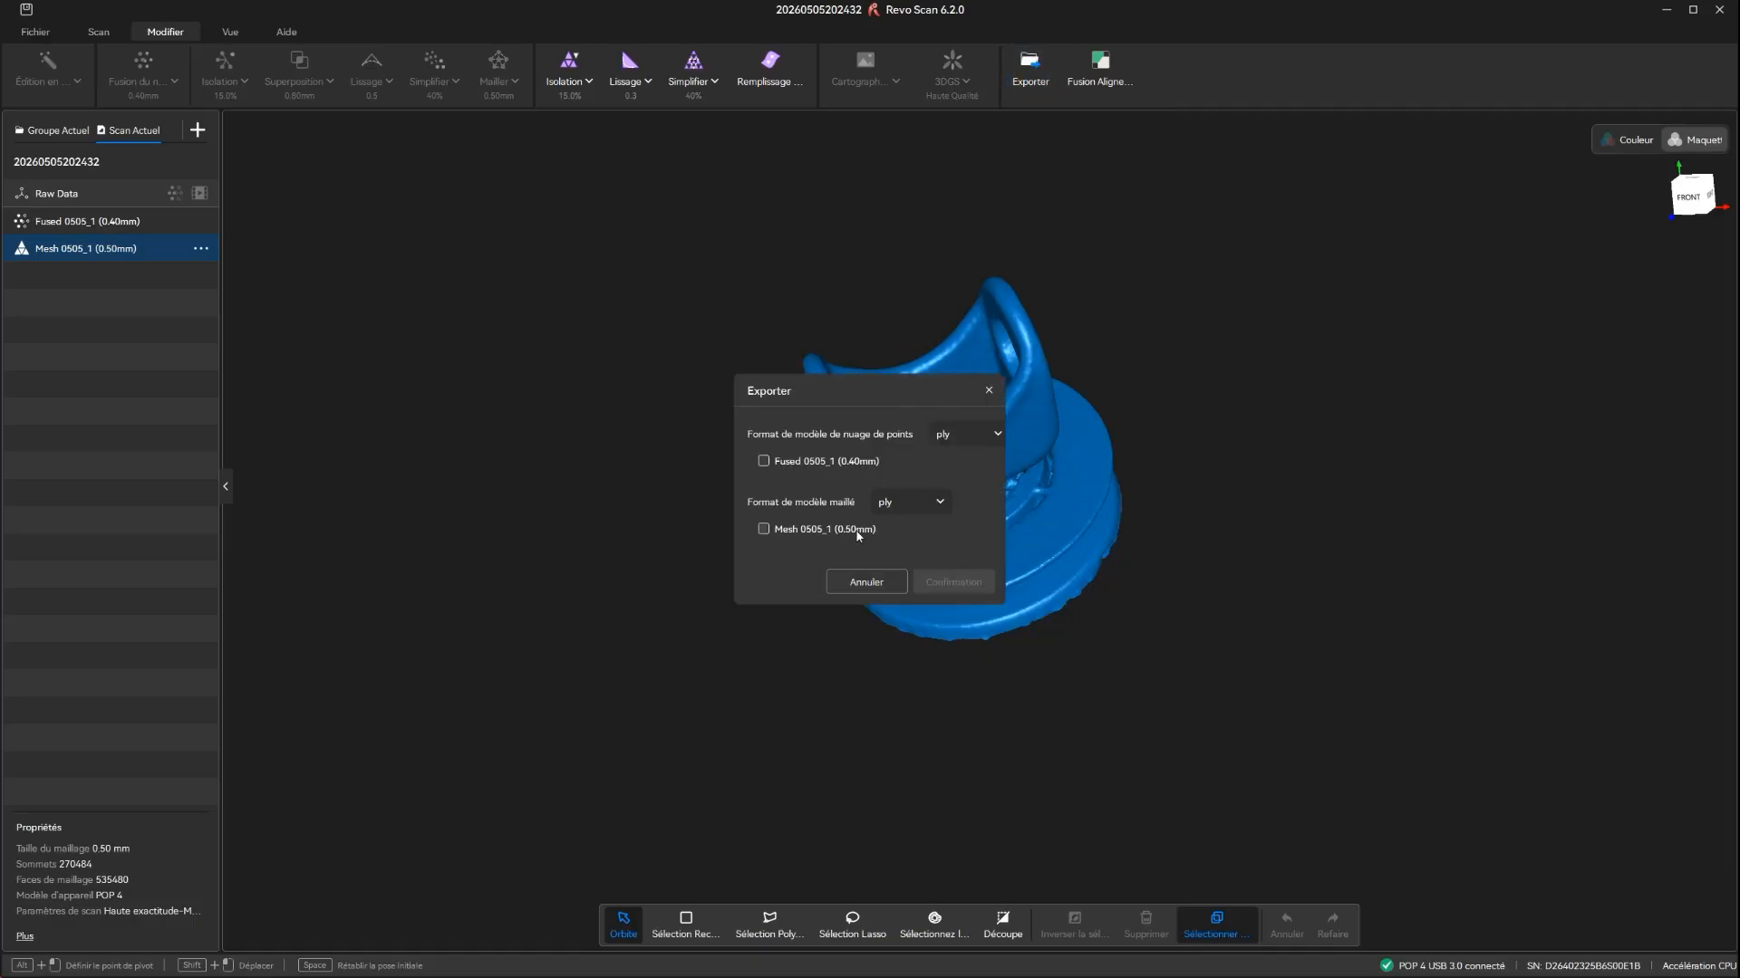
click(763, 529)
click(915, 502)
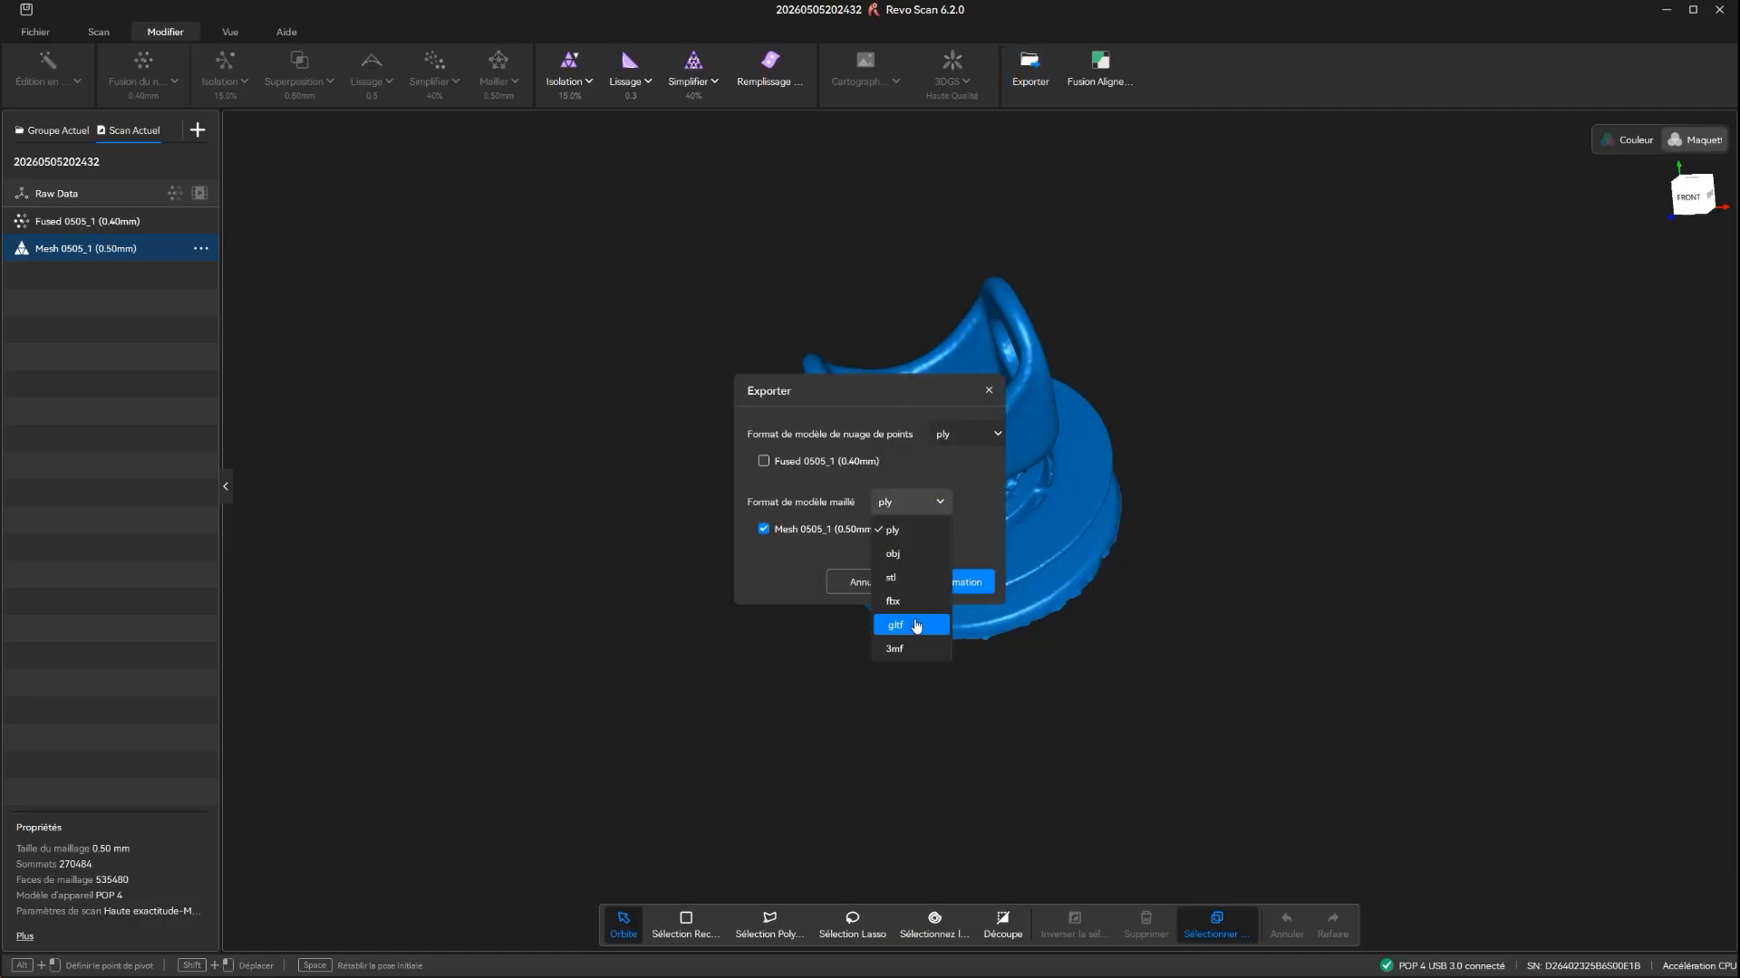
click(908, 580)
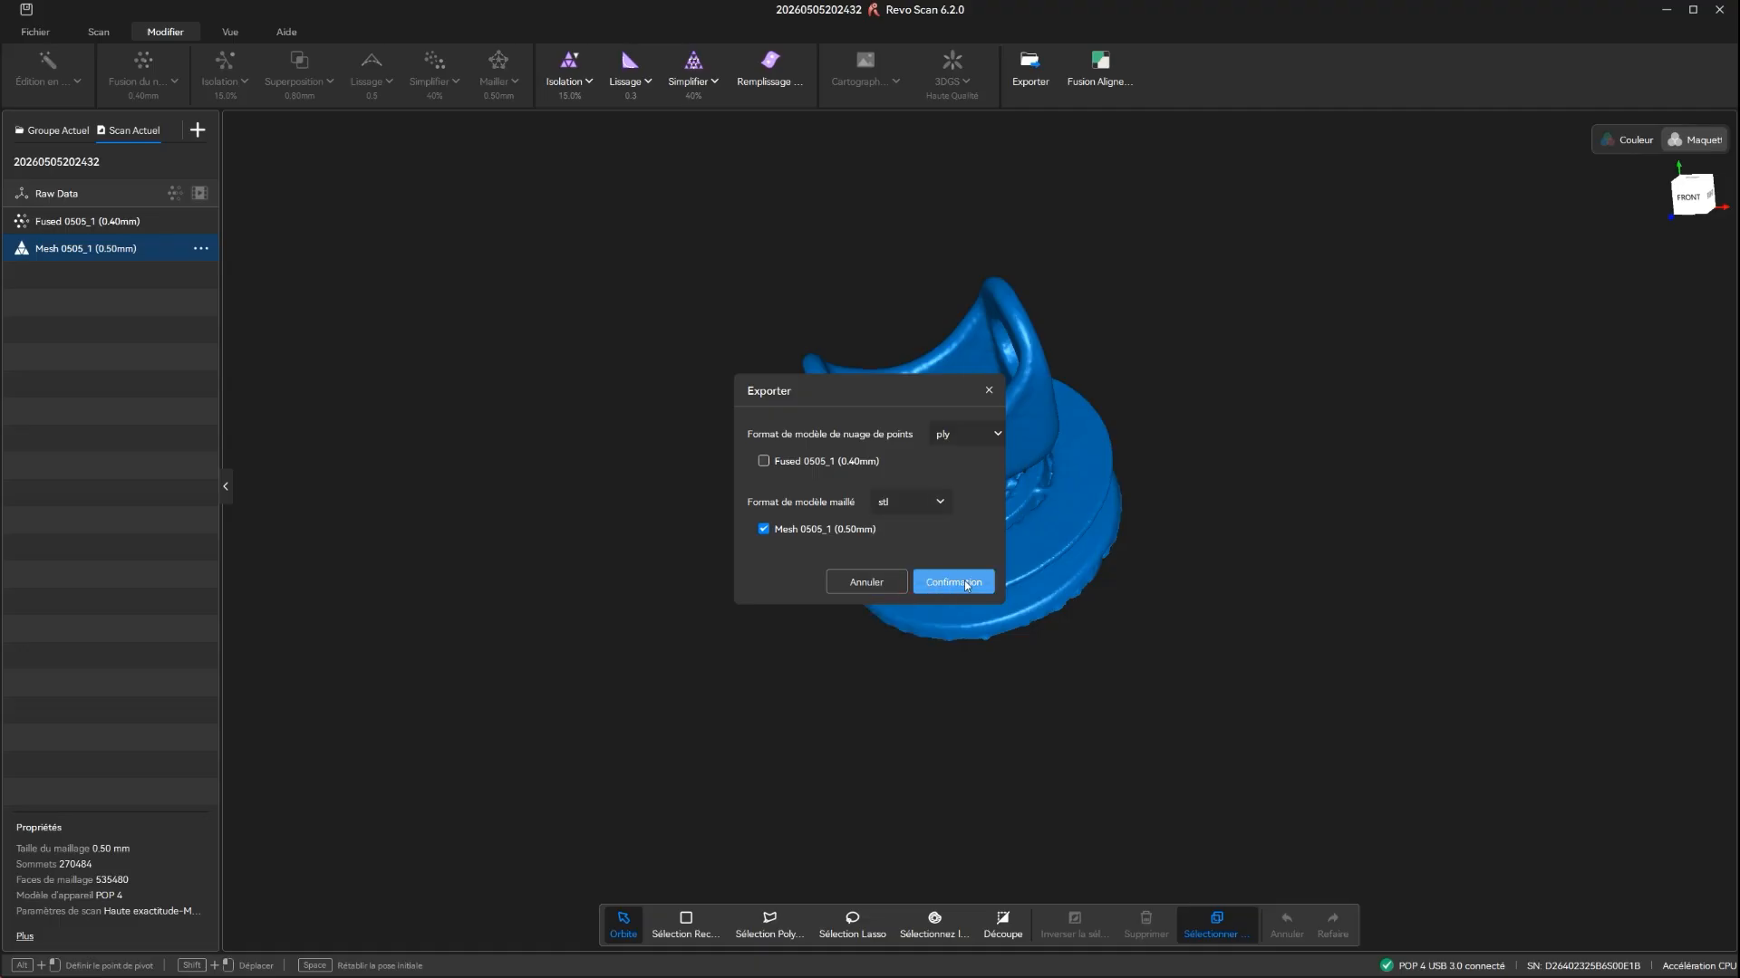
click(964, 582)
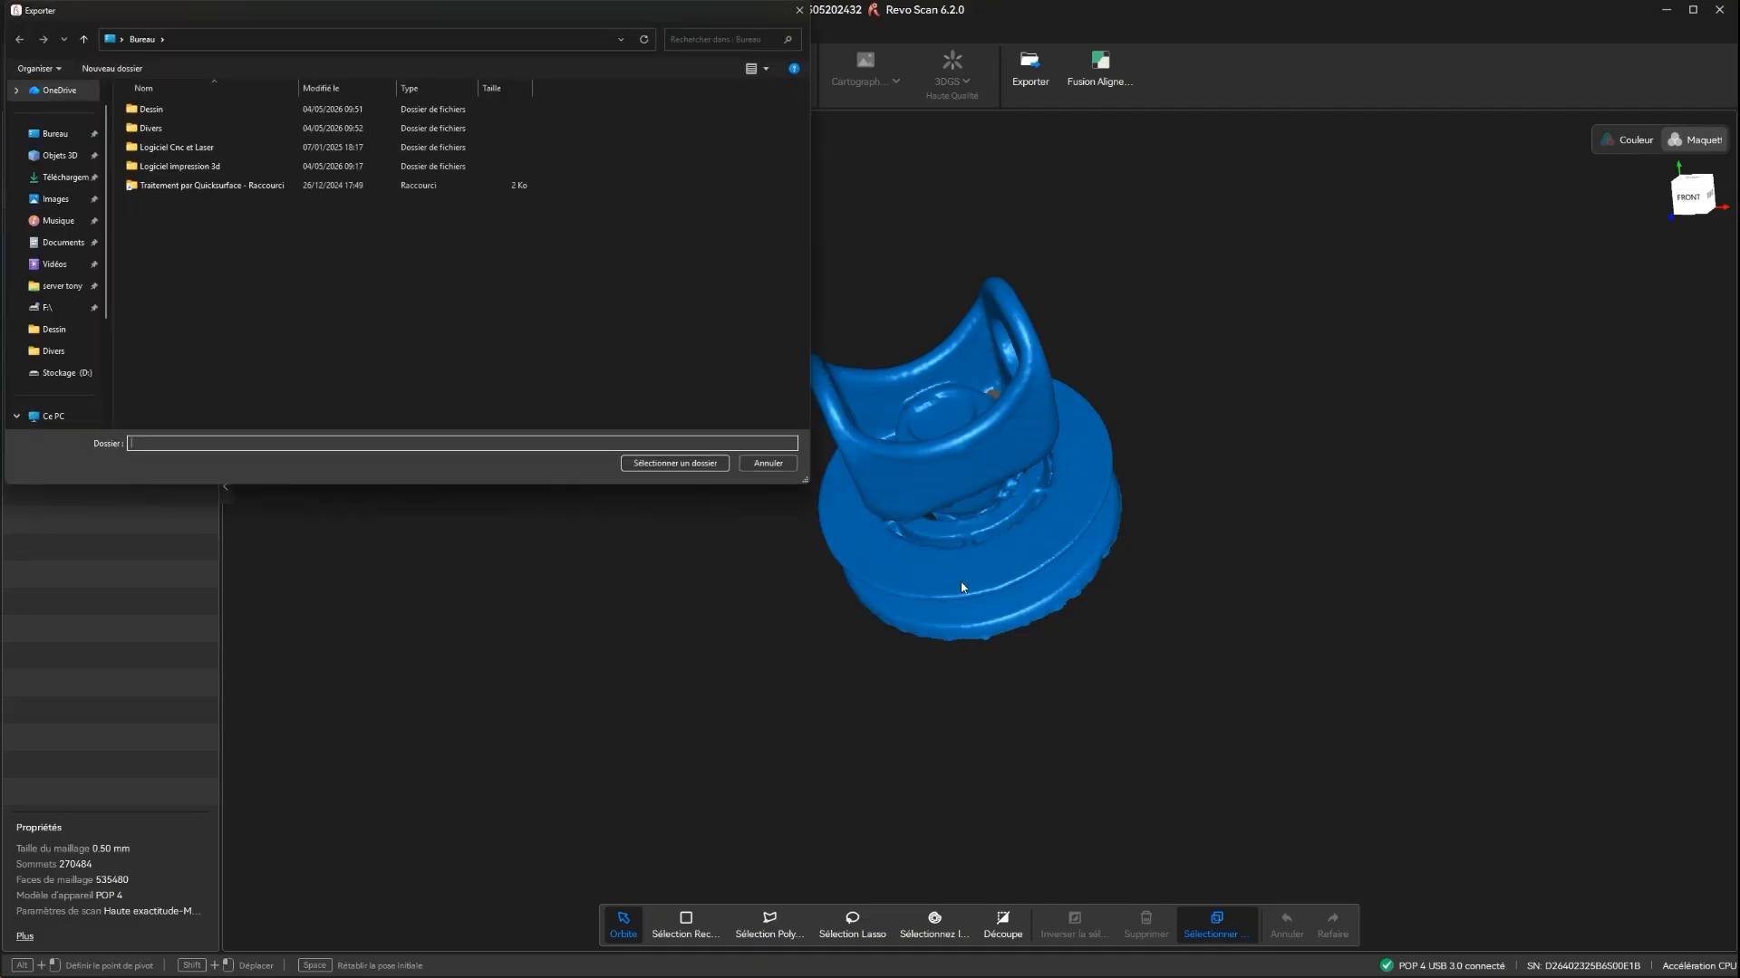
click(60, 176)
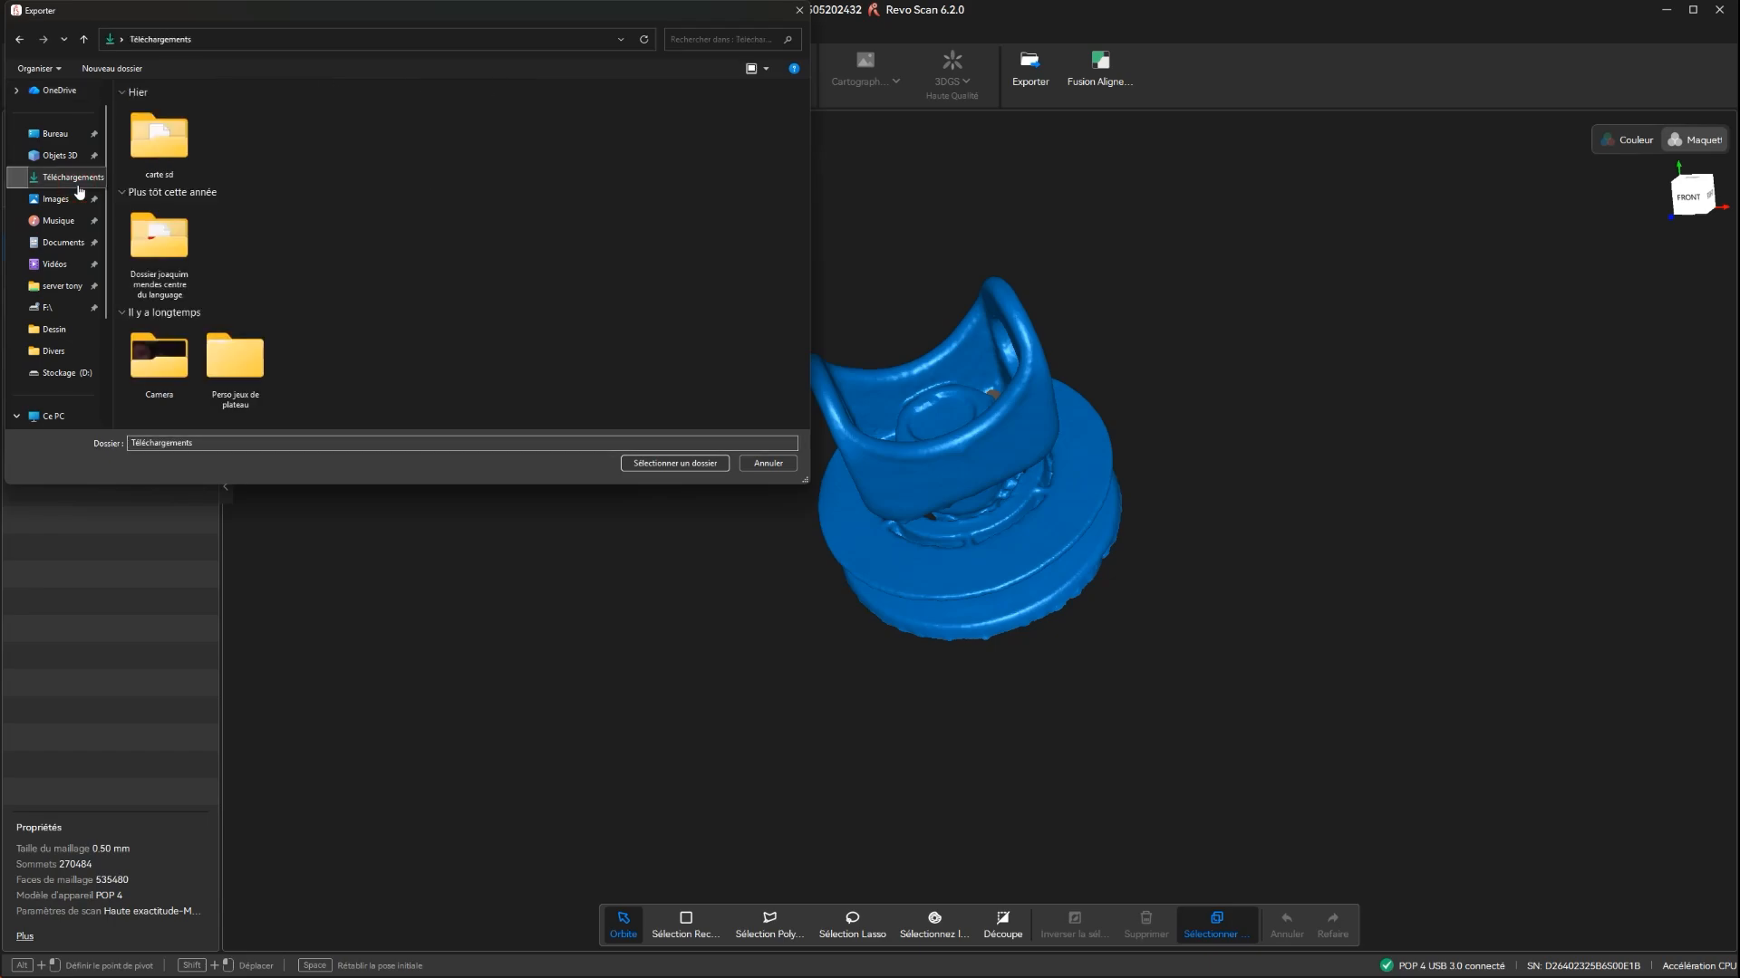
click(668, 462)
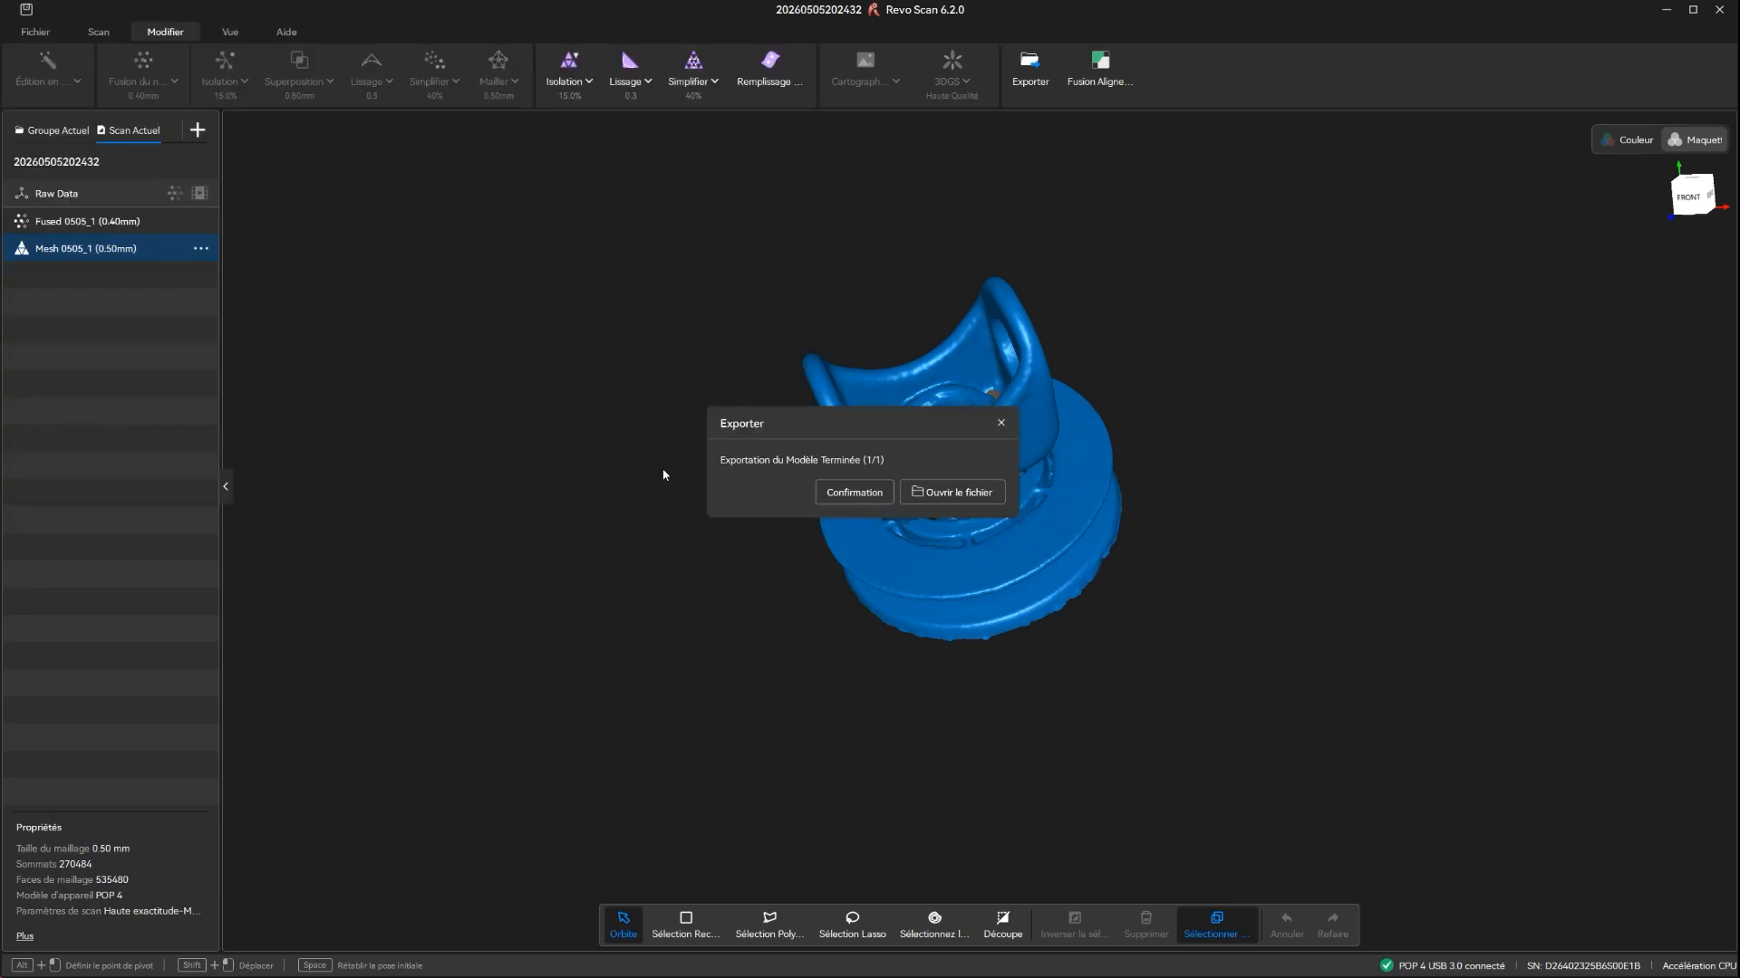
click(880, 492)
Step: Close Revo Scan, launch QUICKSURFACE and import the Mesh 0505_1 (0.50mm) file with millimetres as model units
click(1719, 9)
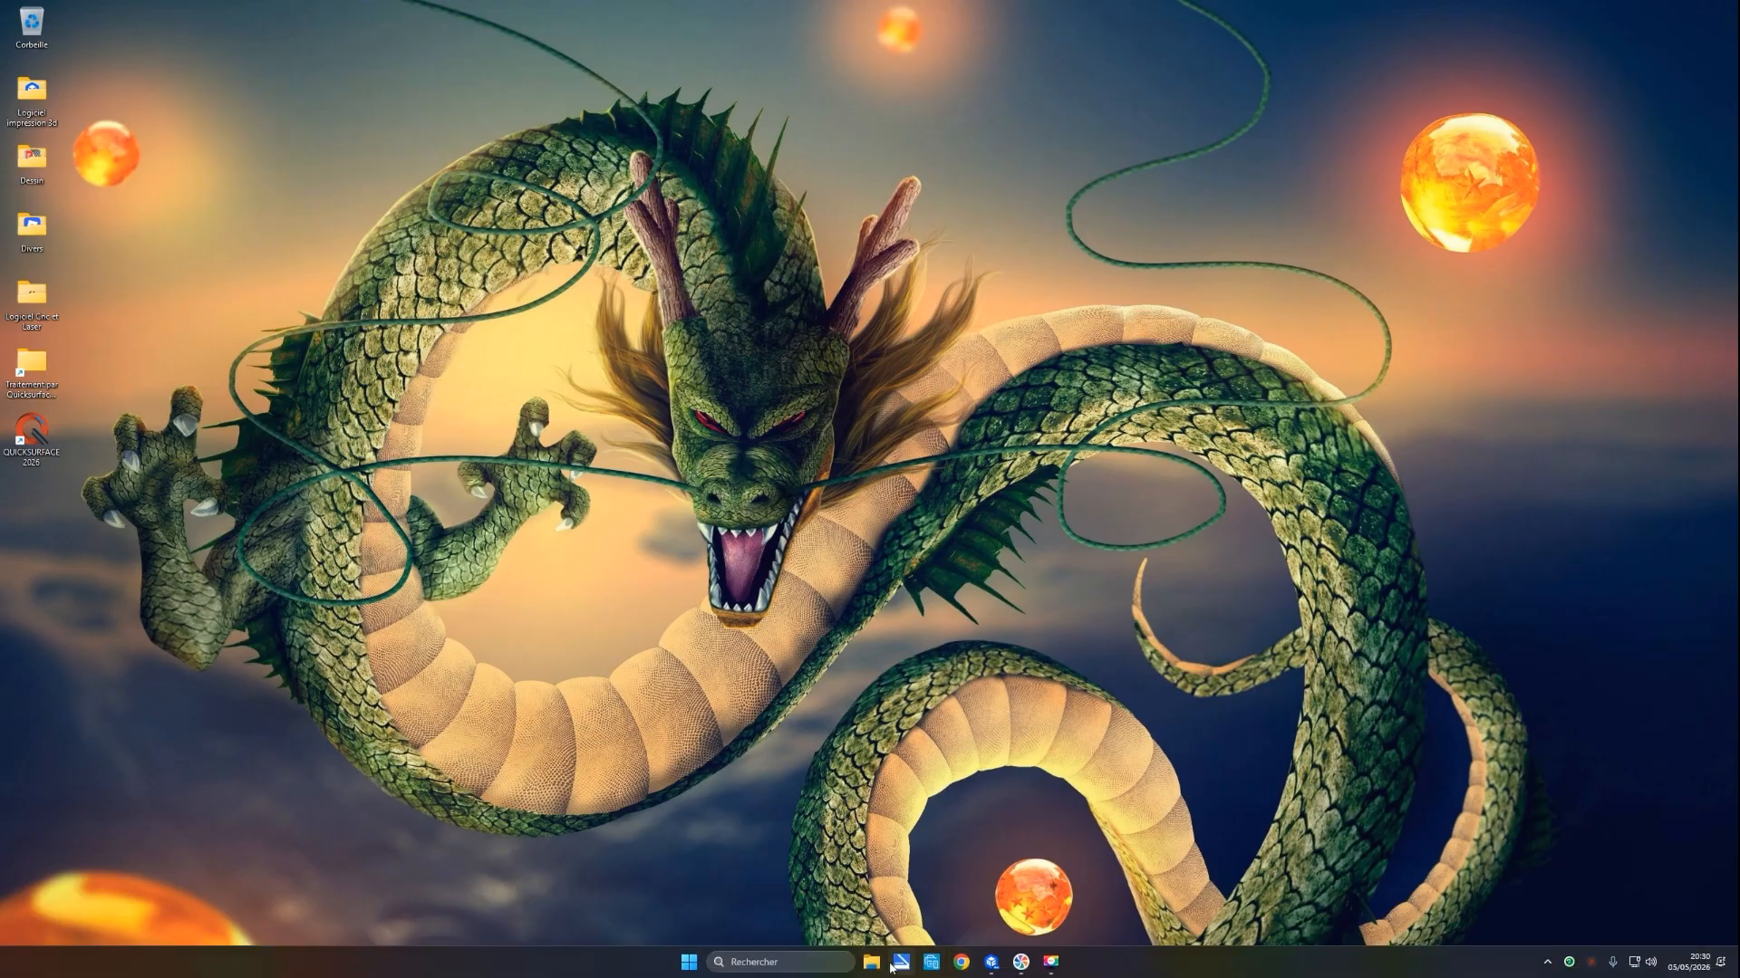
double_click(28, 446)
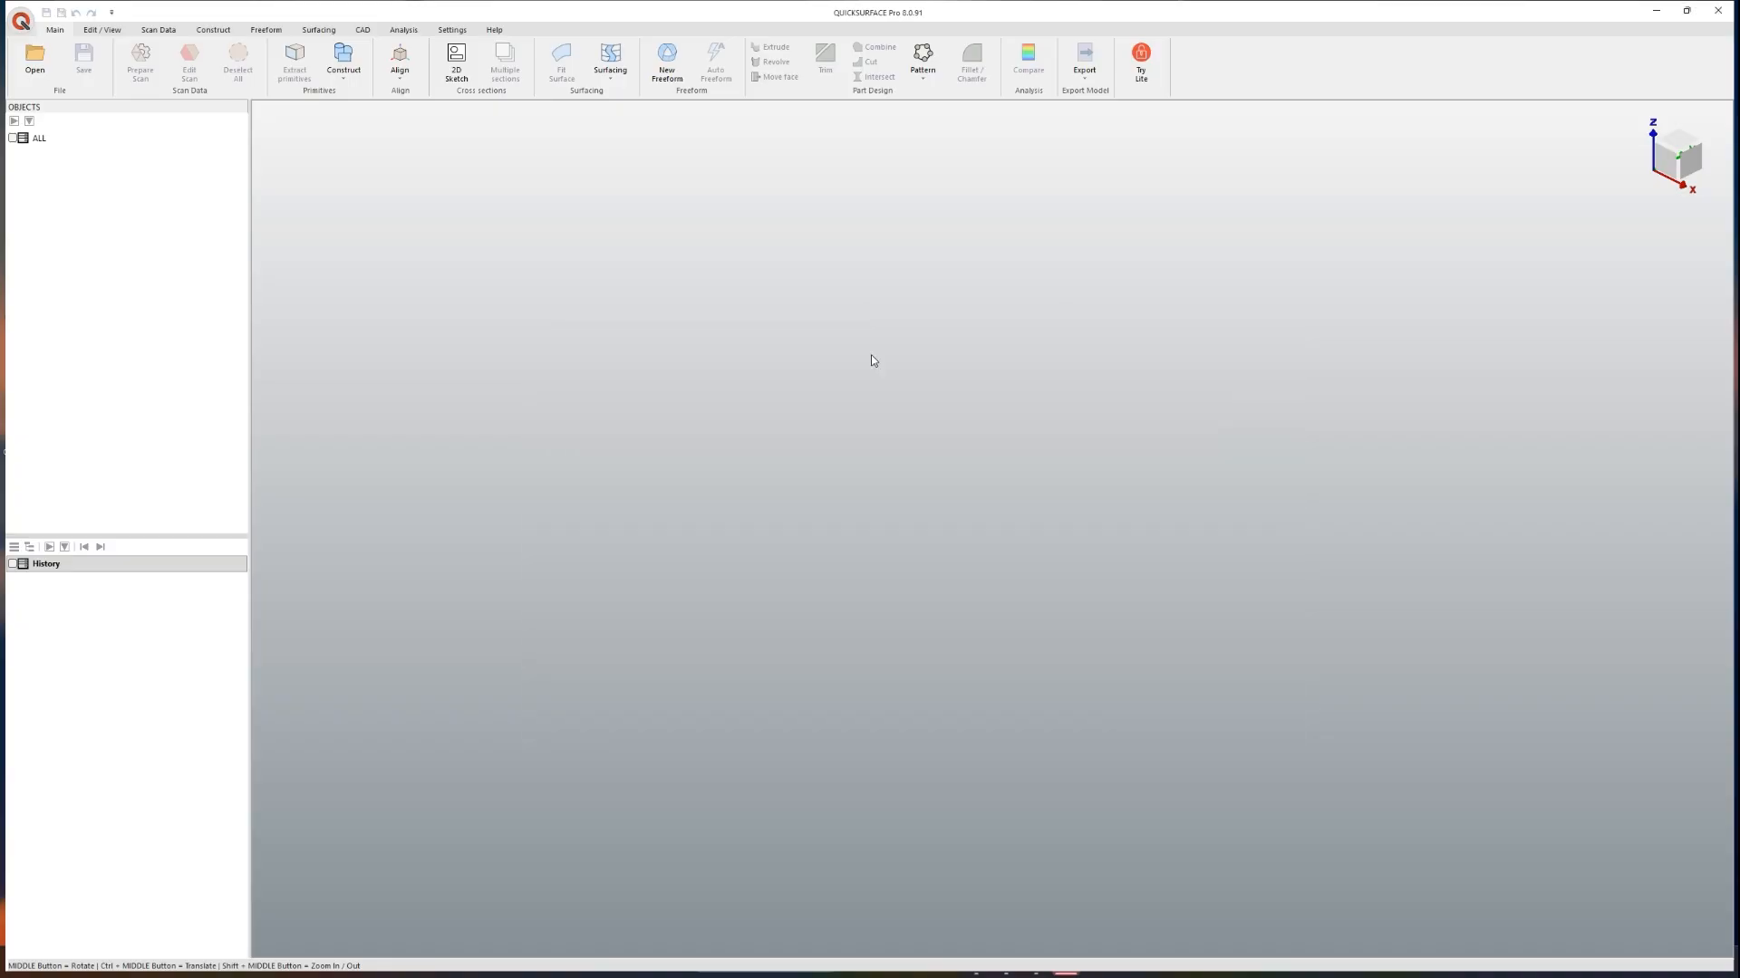
click(851, 434)
double_click(788, 484)
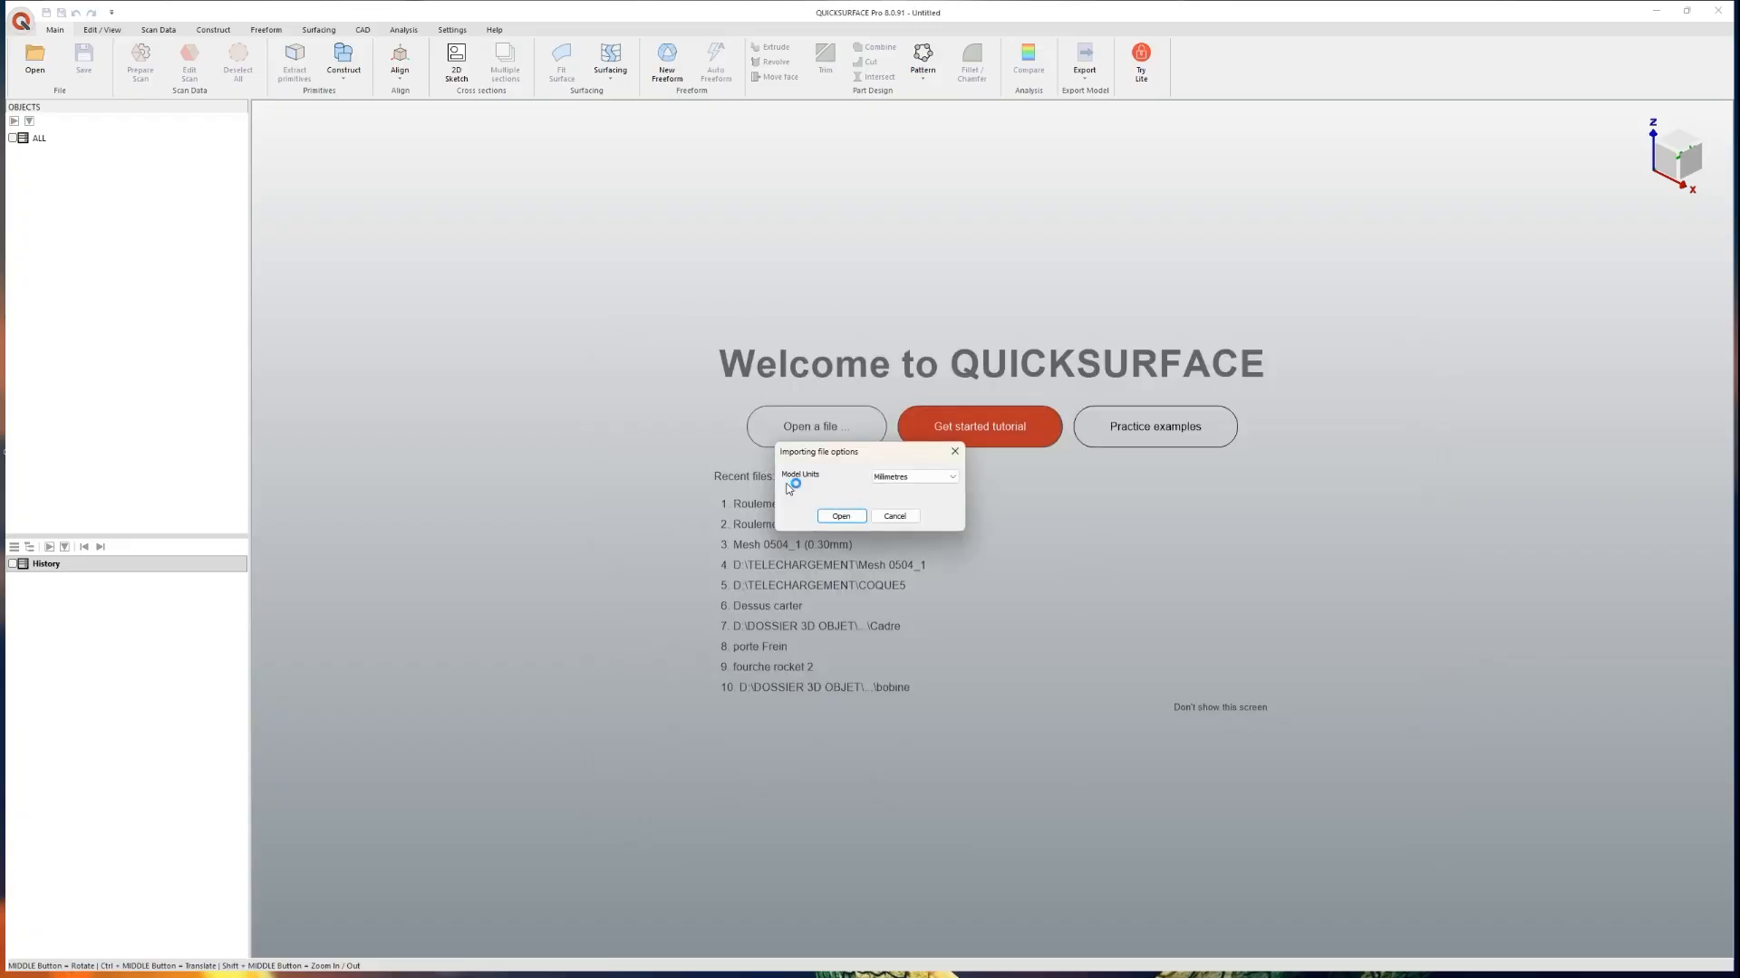
click(841, 516)
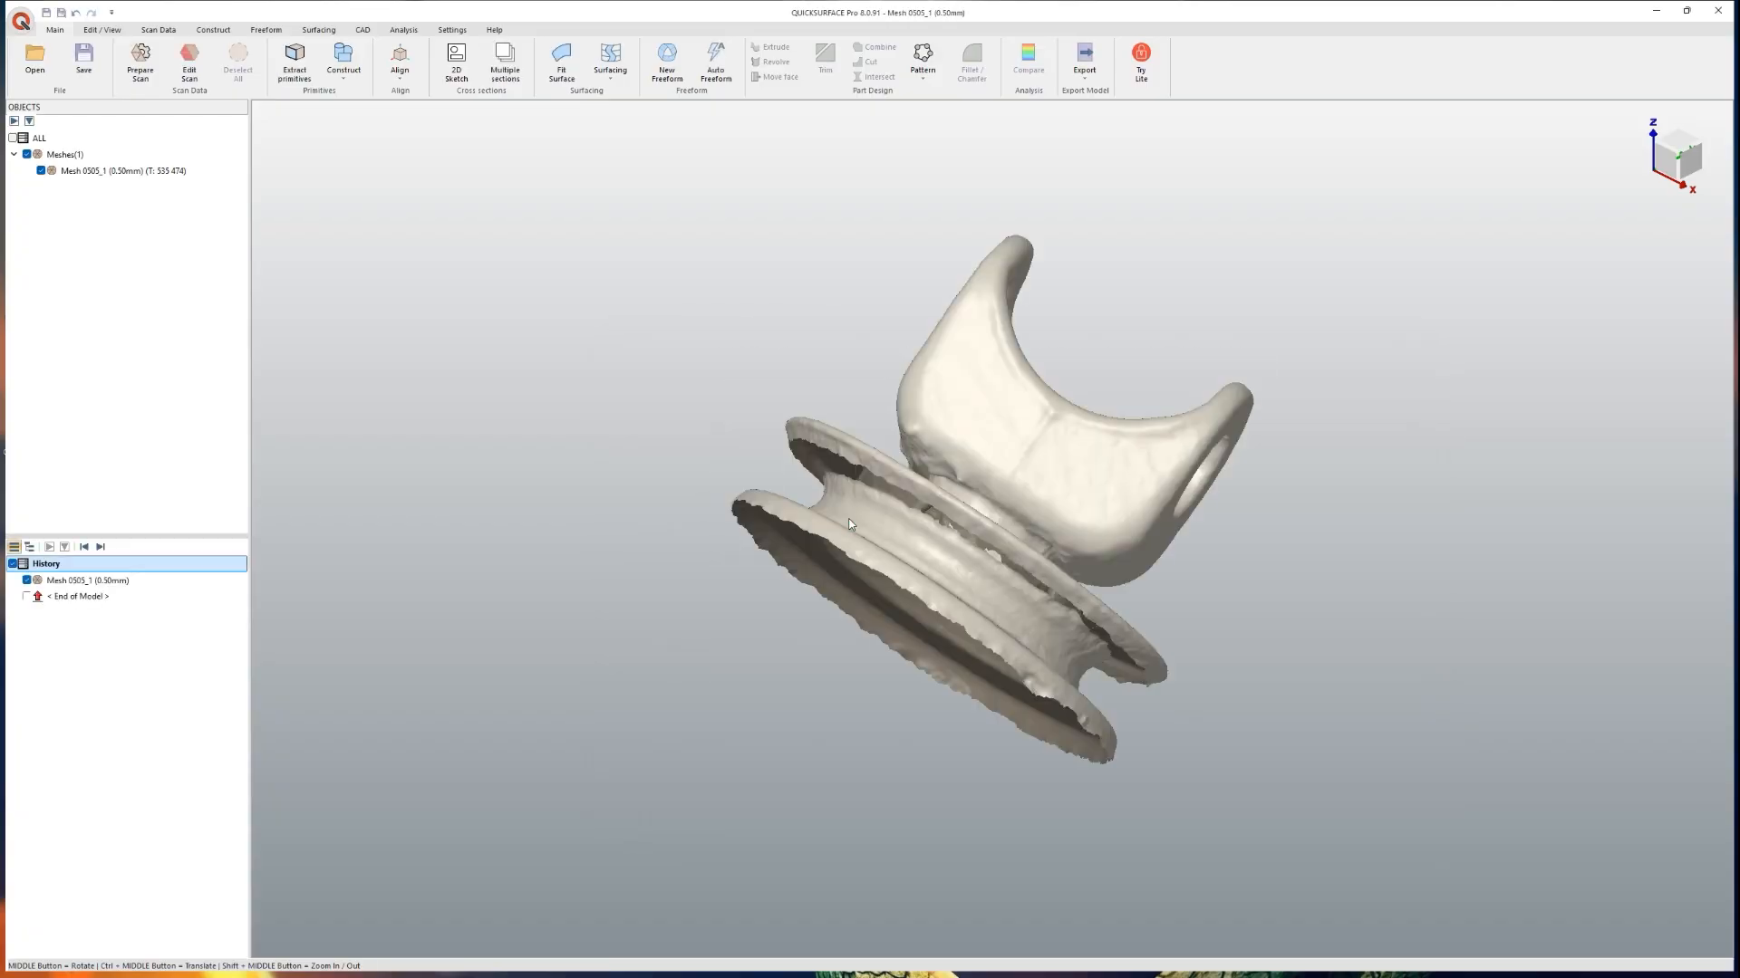
Step: Examine the imported mesh from several angles and check its orientation against the coordinate system in the top view
scroll(945, 573, down, 10)
scroll(935, 571, up, 9)
scroll(997, 550, down, 5)
middle_drag(996, 550, 861, 493)
scroll(1046, 589, up, 5)
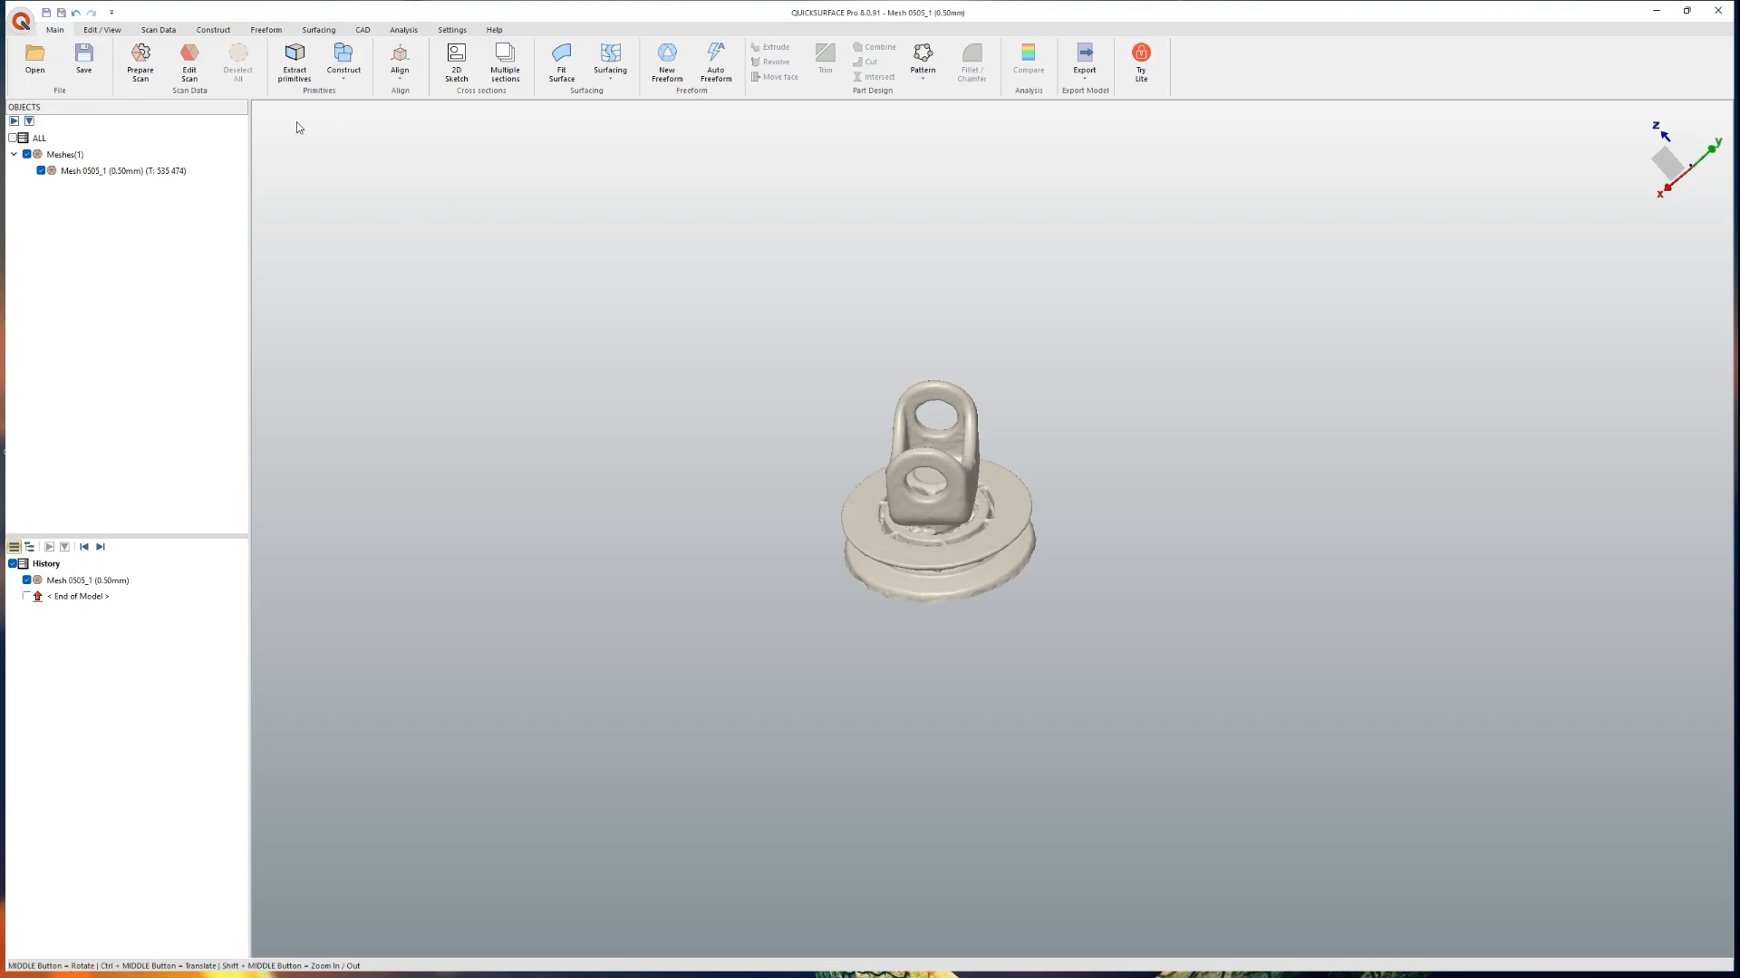
mouse_move(938, 477)
middle_down()
mouse_move(883, 490)
mouse_move(951, 489)
middle_up()
scroll(893, 510, up, 5)
scroll(976, 468, down, 3)
mouse_move(1638, 176)
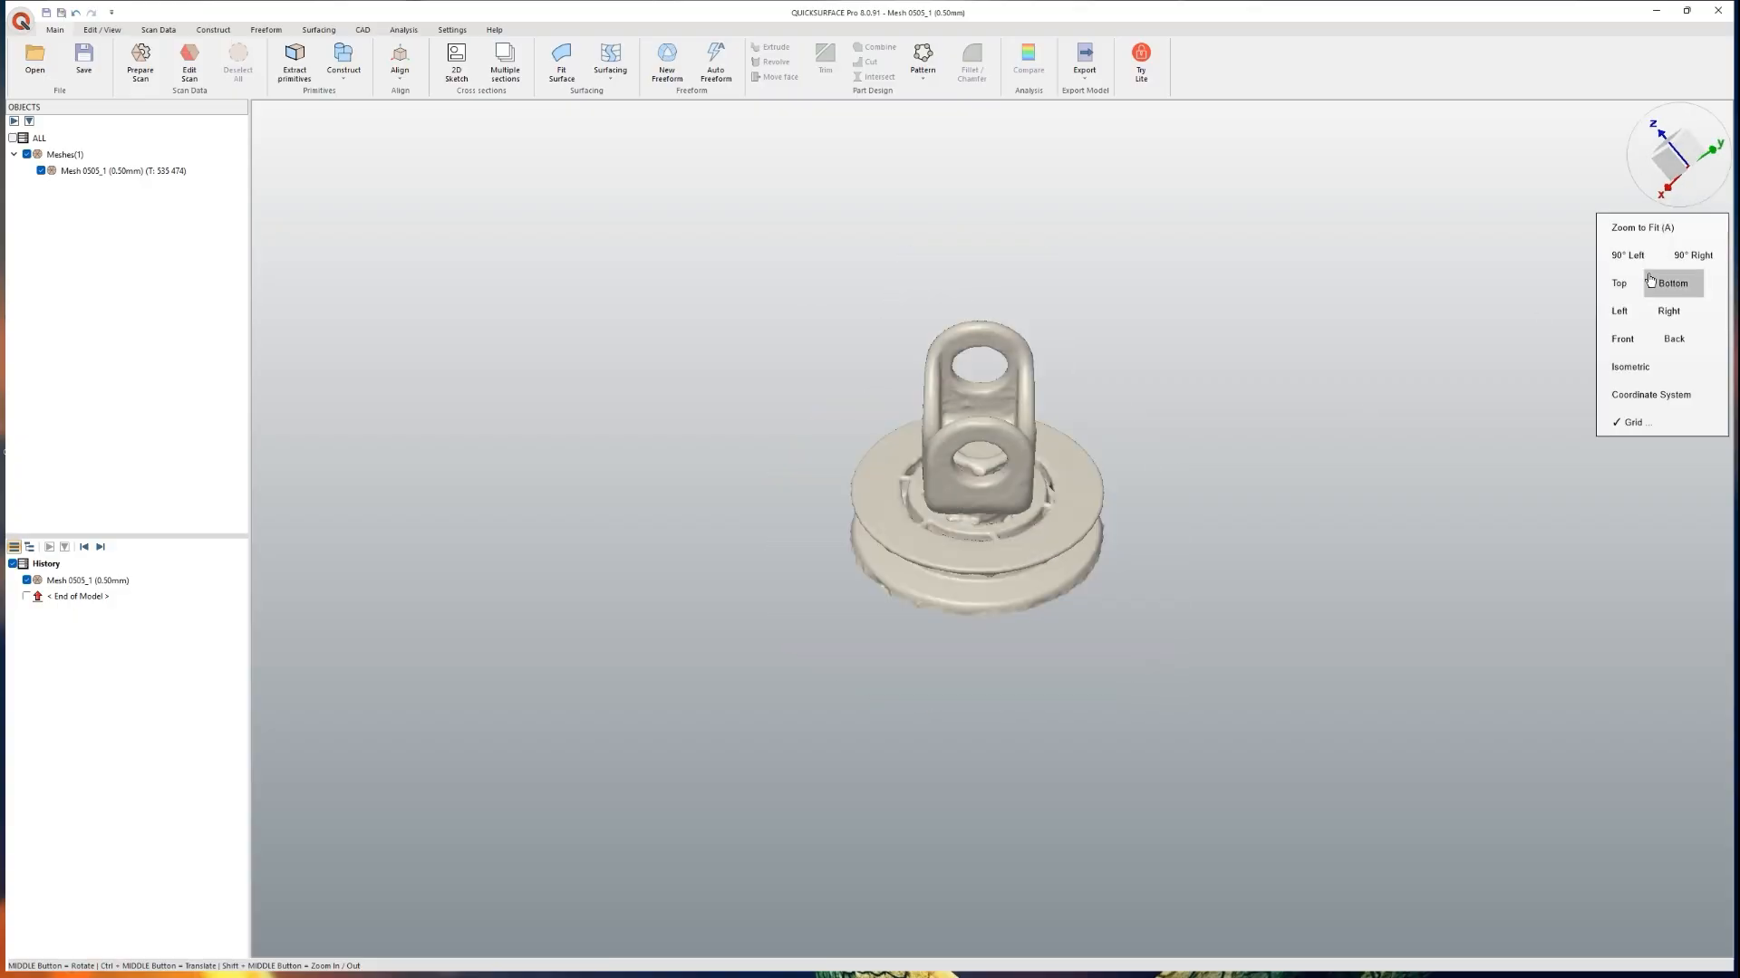
click(1620, 284)
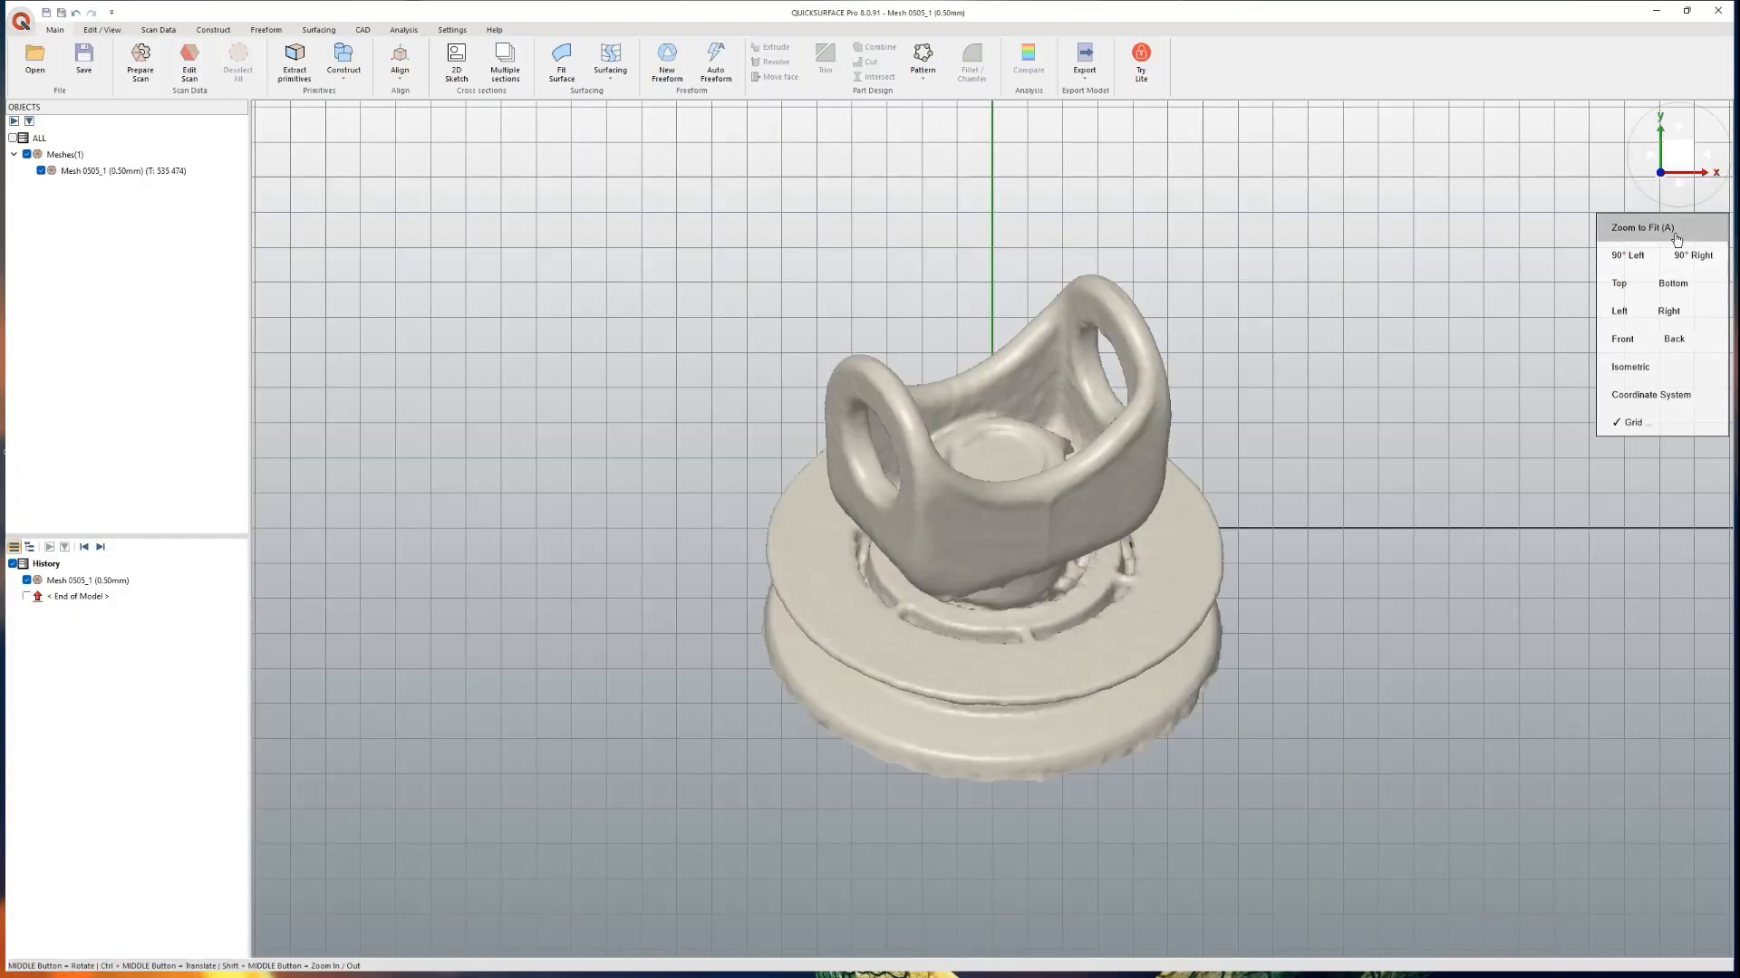
click(1619, 311)
click(1622, 339)
click(1630, 367)
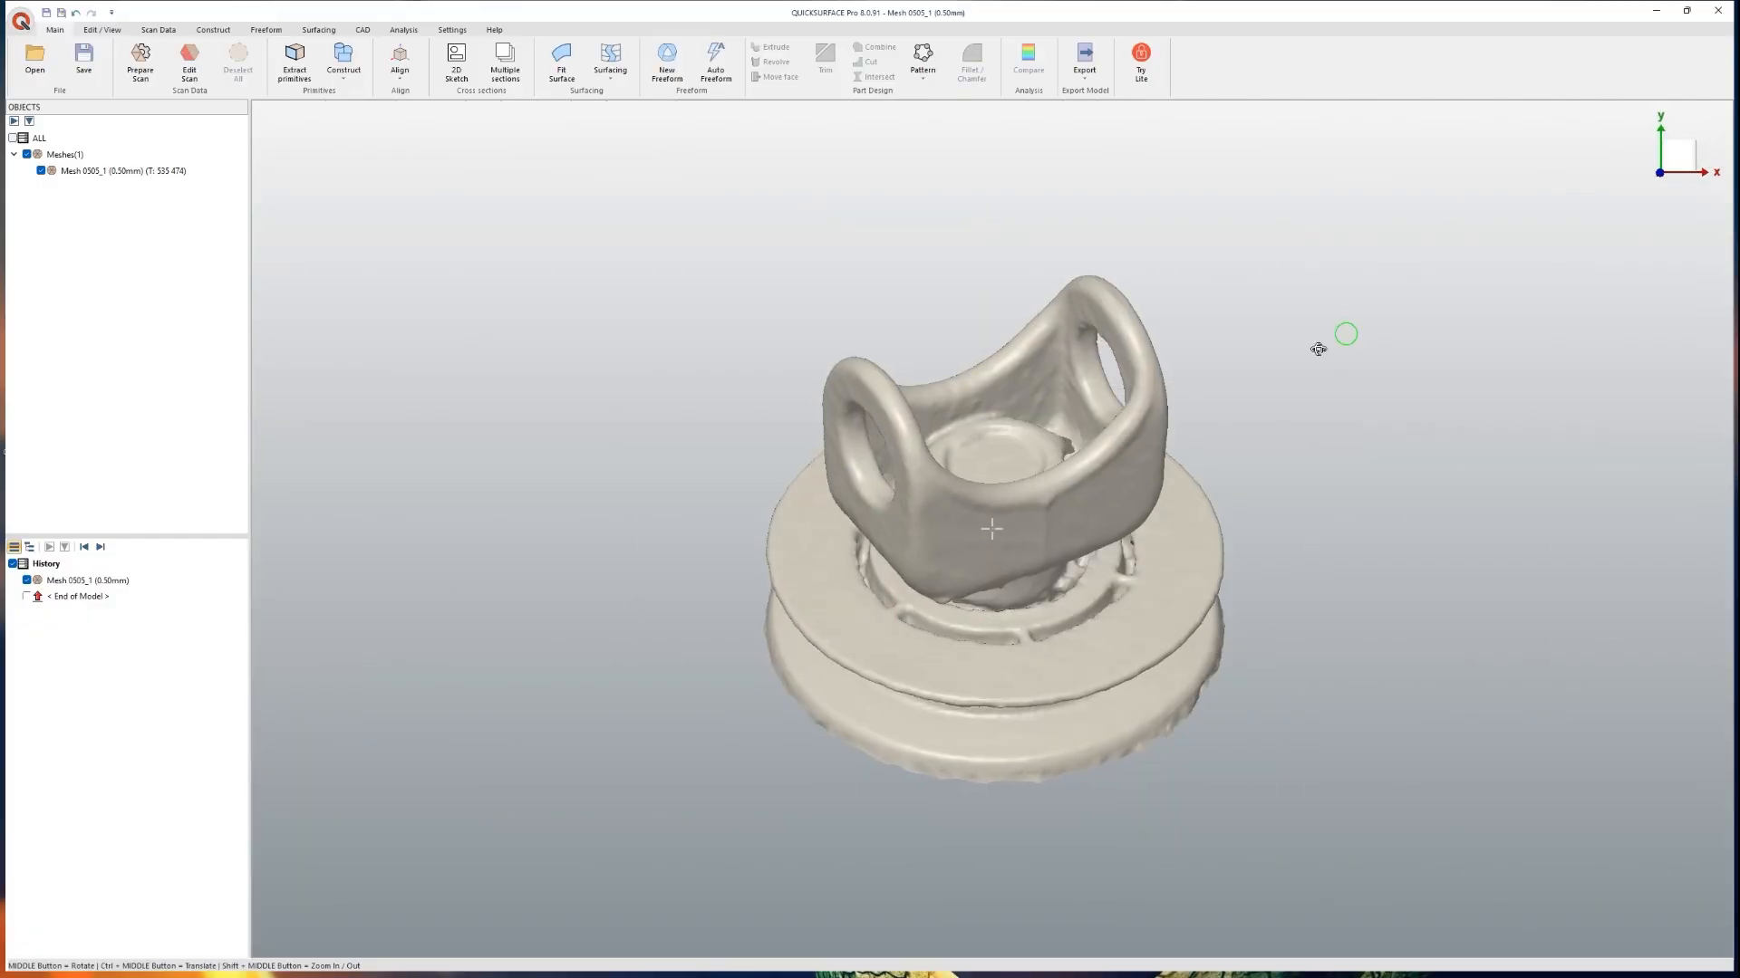
Step: Start Extract Primitives and inspect the mesh's automatic segmentation into coloured surface regions
click(299, 58)
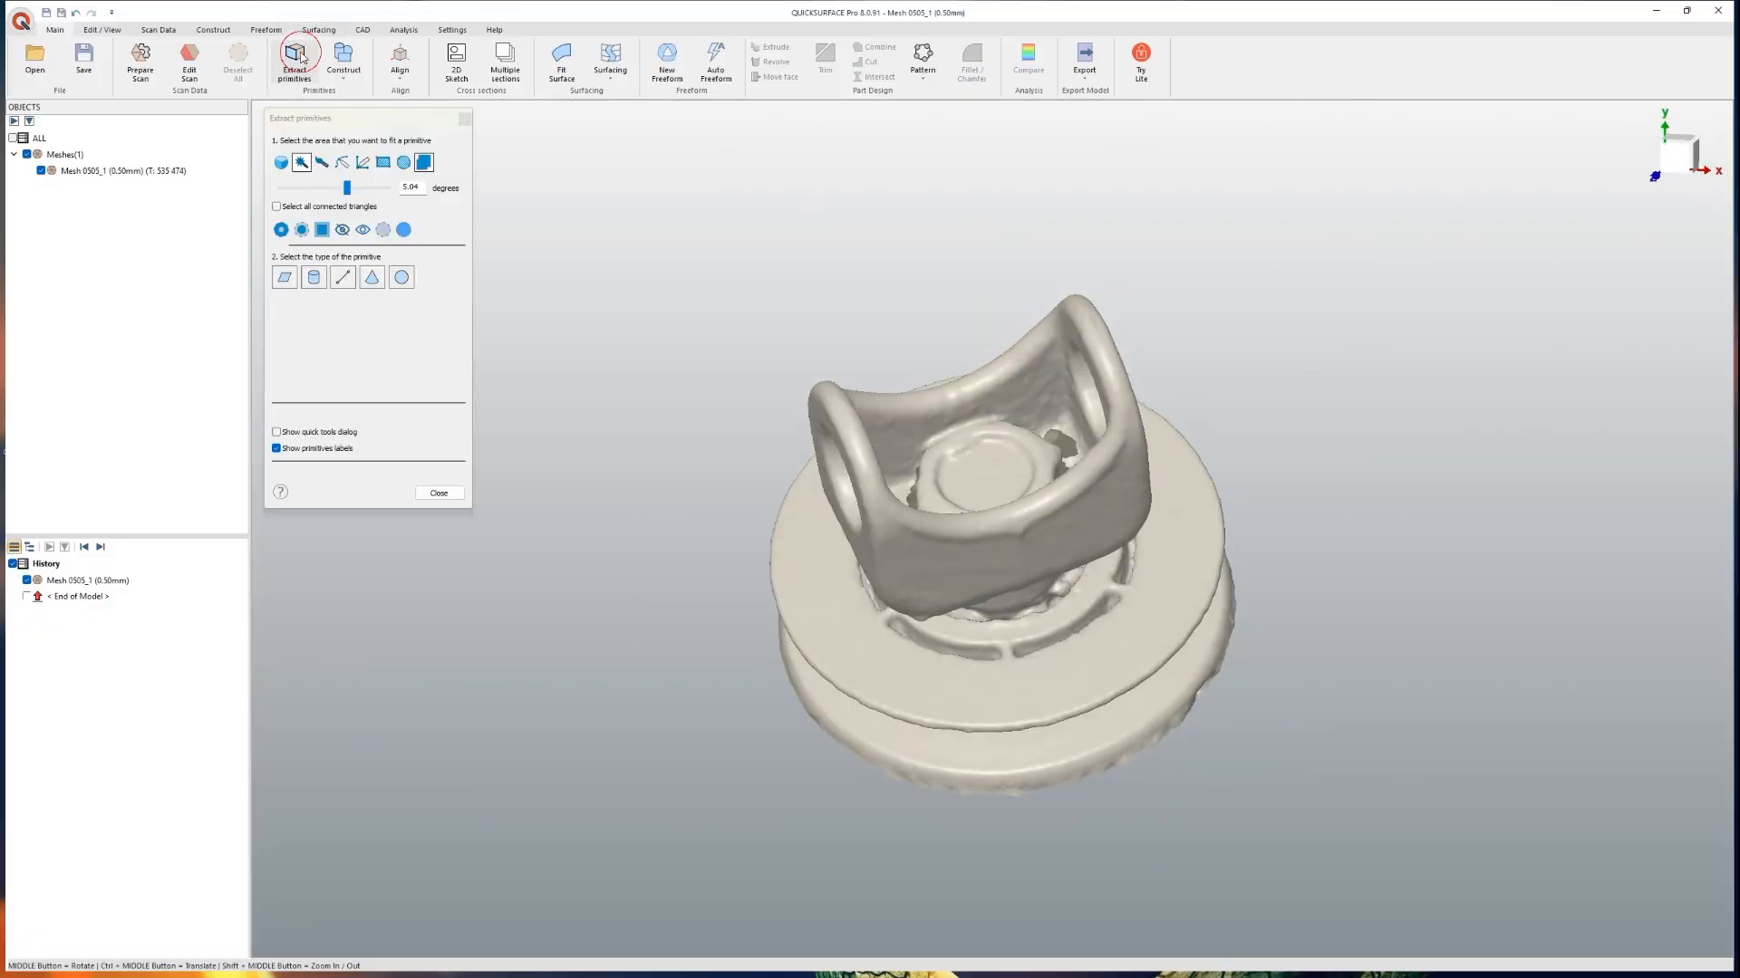
click(282, 163)
click(282, 163)
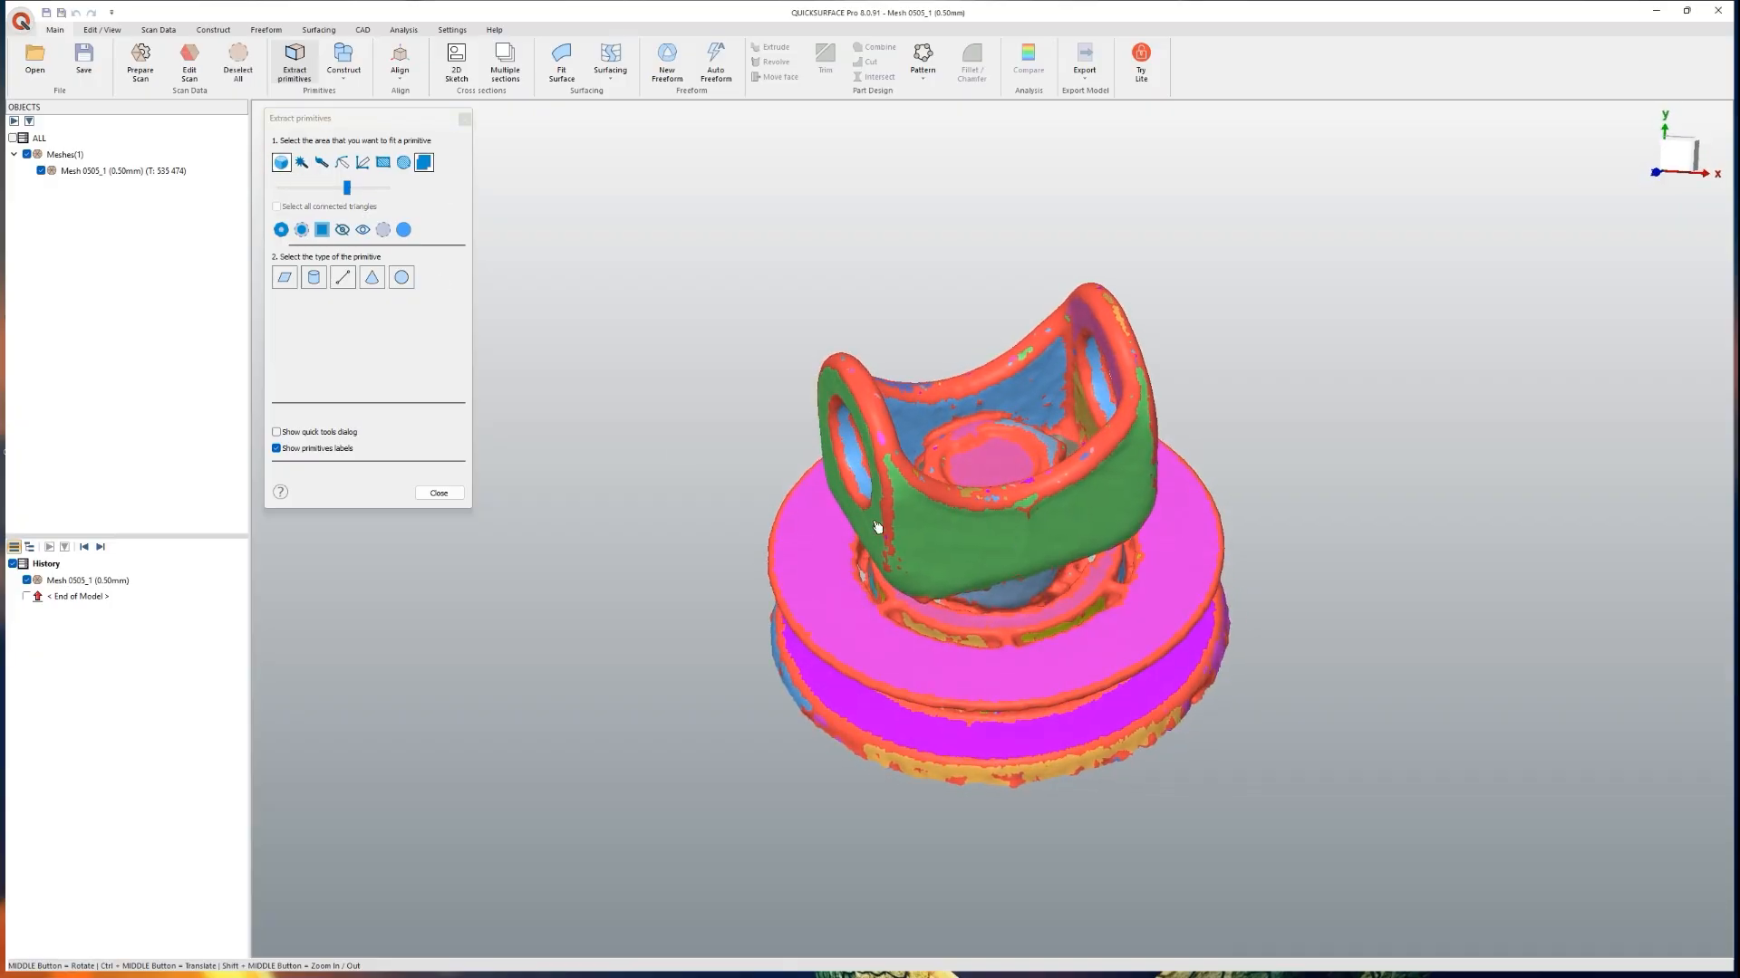
middle_drag(861, 632, 900, 624)
middle_drag(1163, 536, 1230, 579)
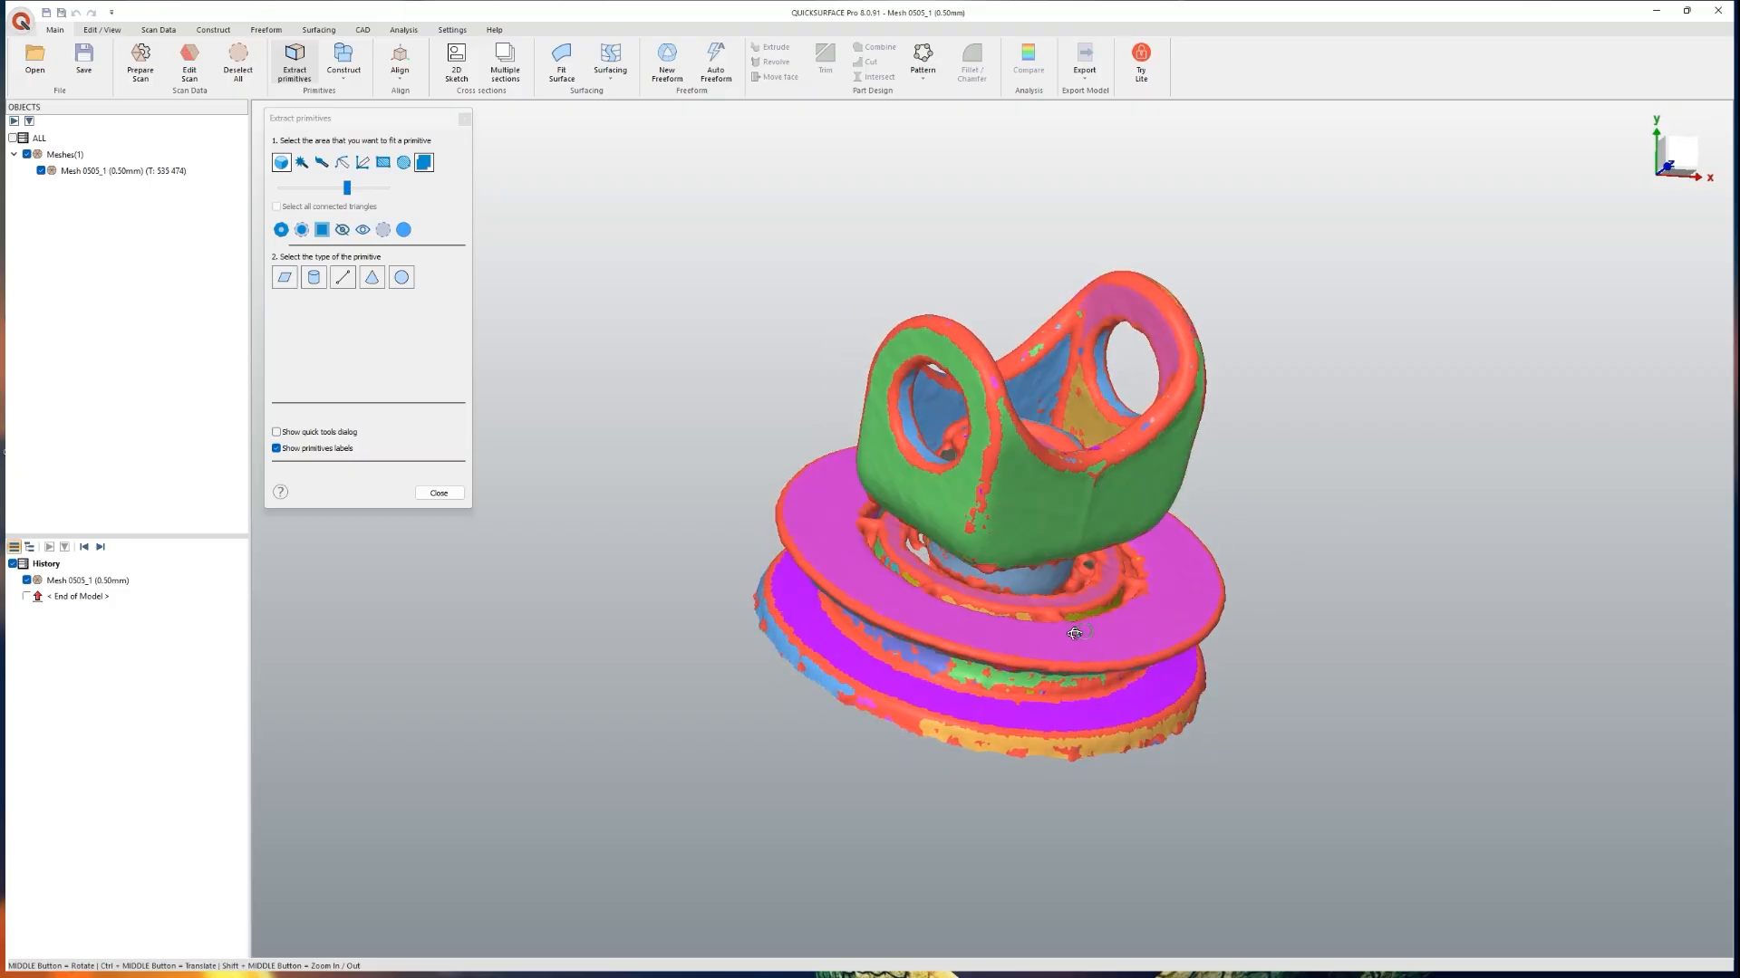
middle_drag(1075, 633, 1096, 625)
Step: Select the upper flange's flat top face by angle tolerance and reduce the tolerance to 2.4 degrees
click(302, 162)
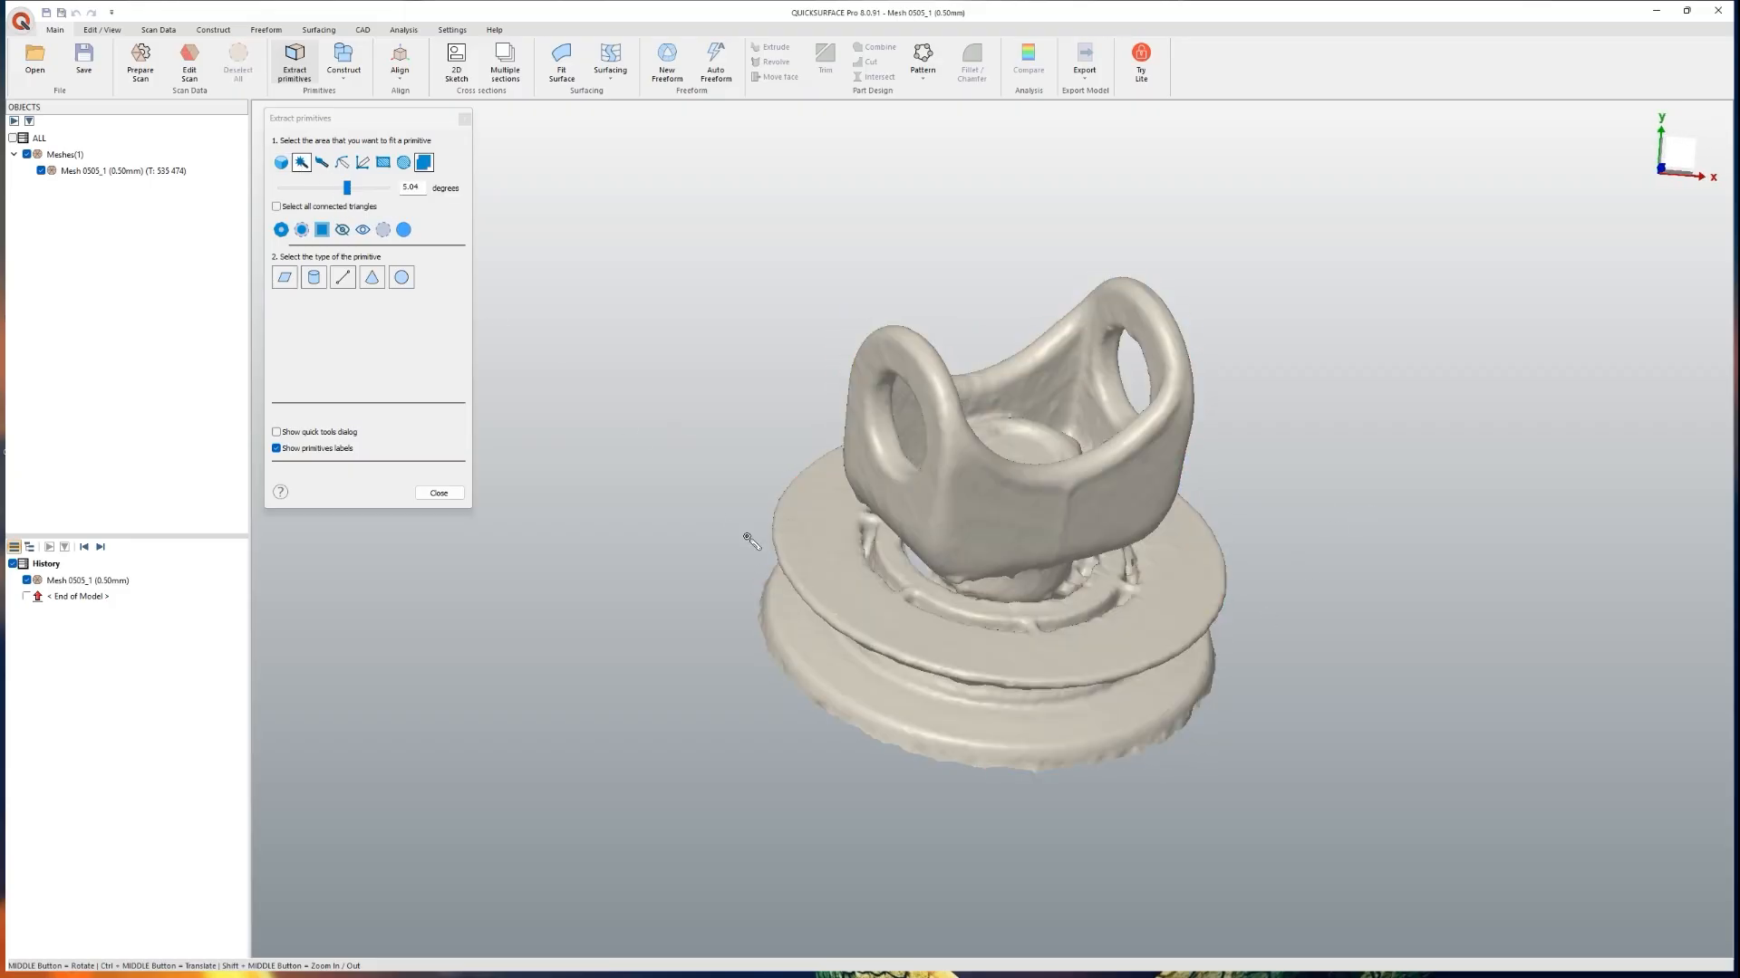
click(825, 576)
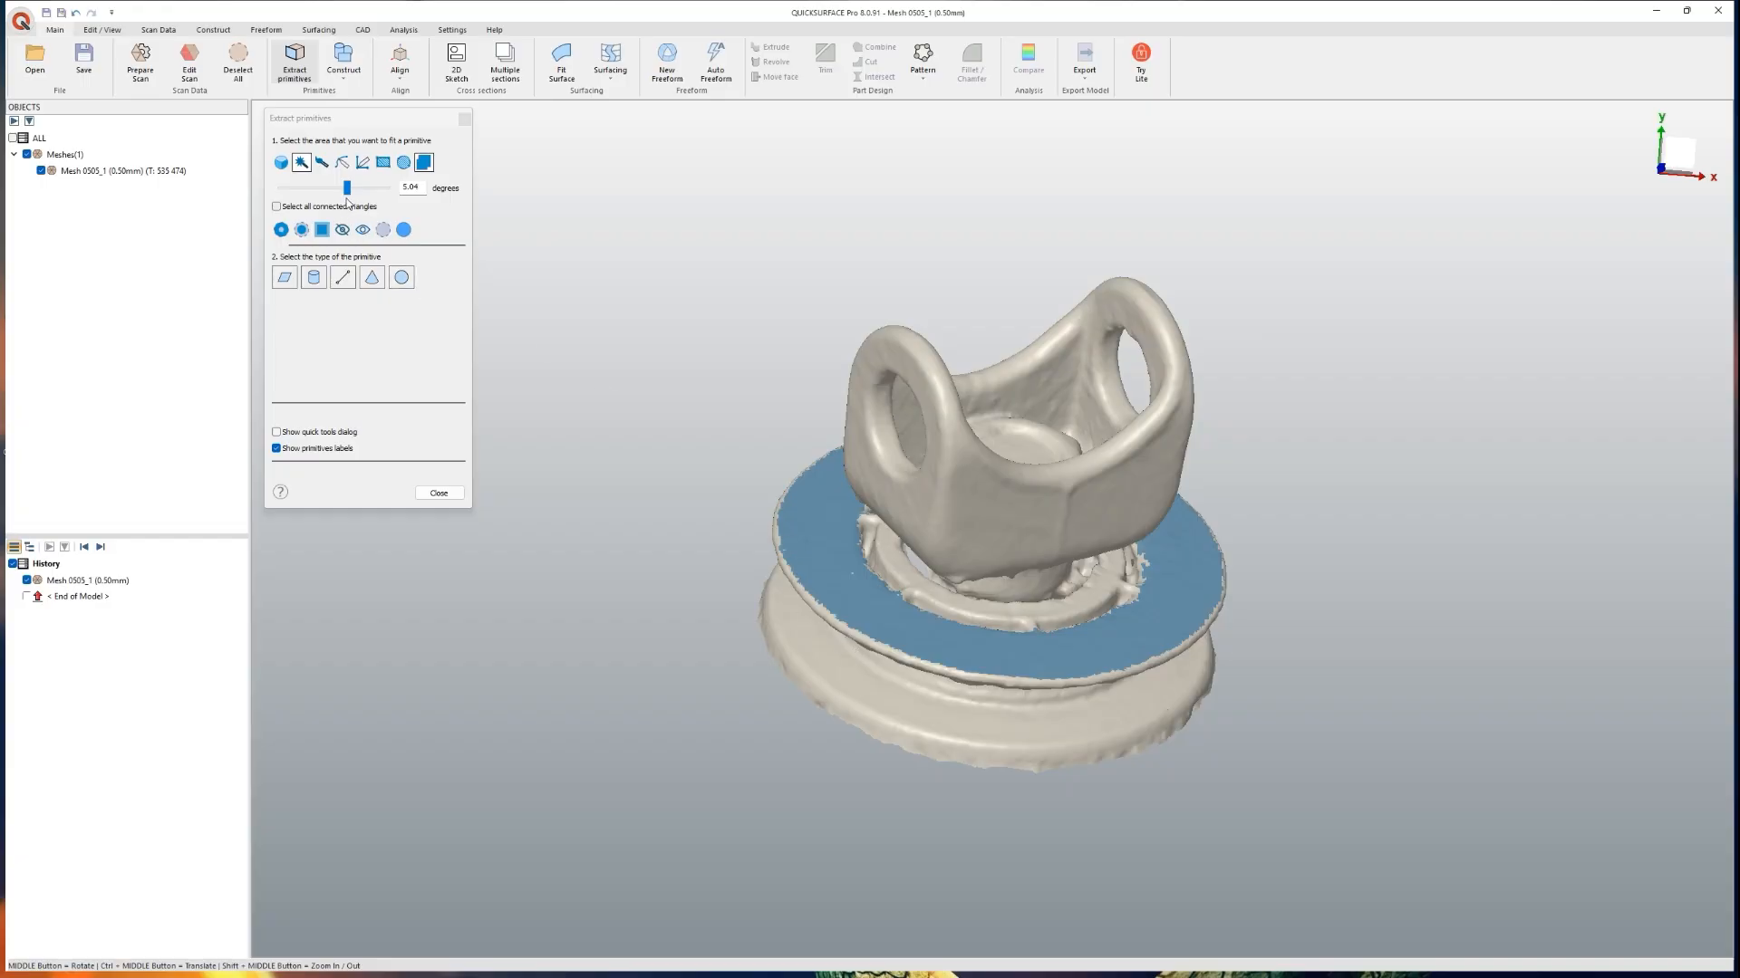
drag(349, 200, 313, 205)
Step: Try brush selection on two patches of the upper flange's top face in place of the current selection, and clear it
click(321, 162)
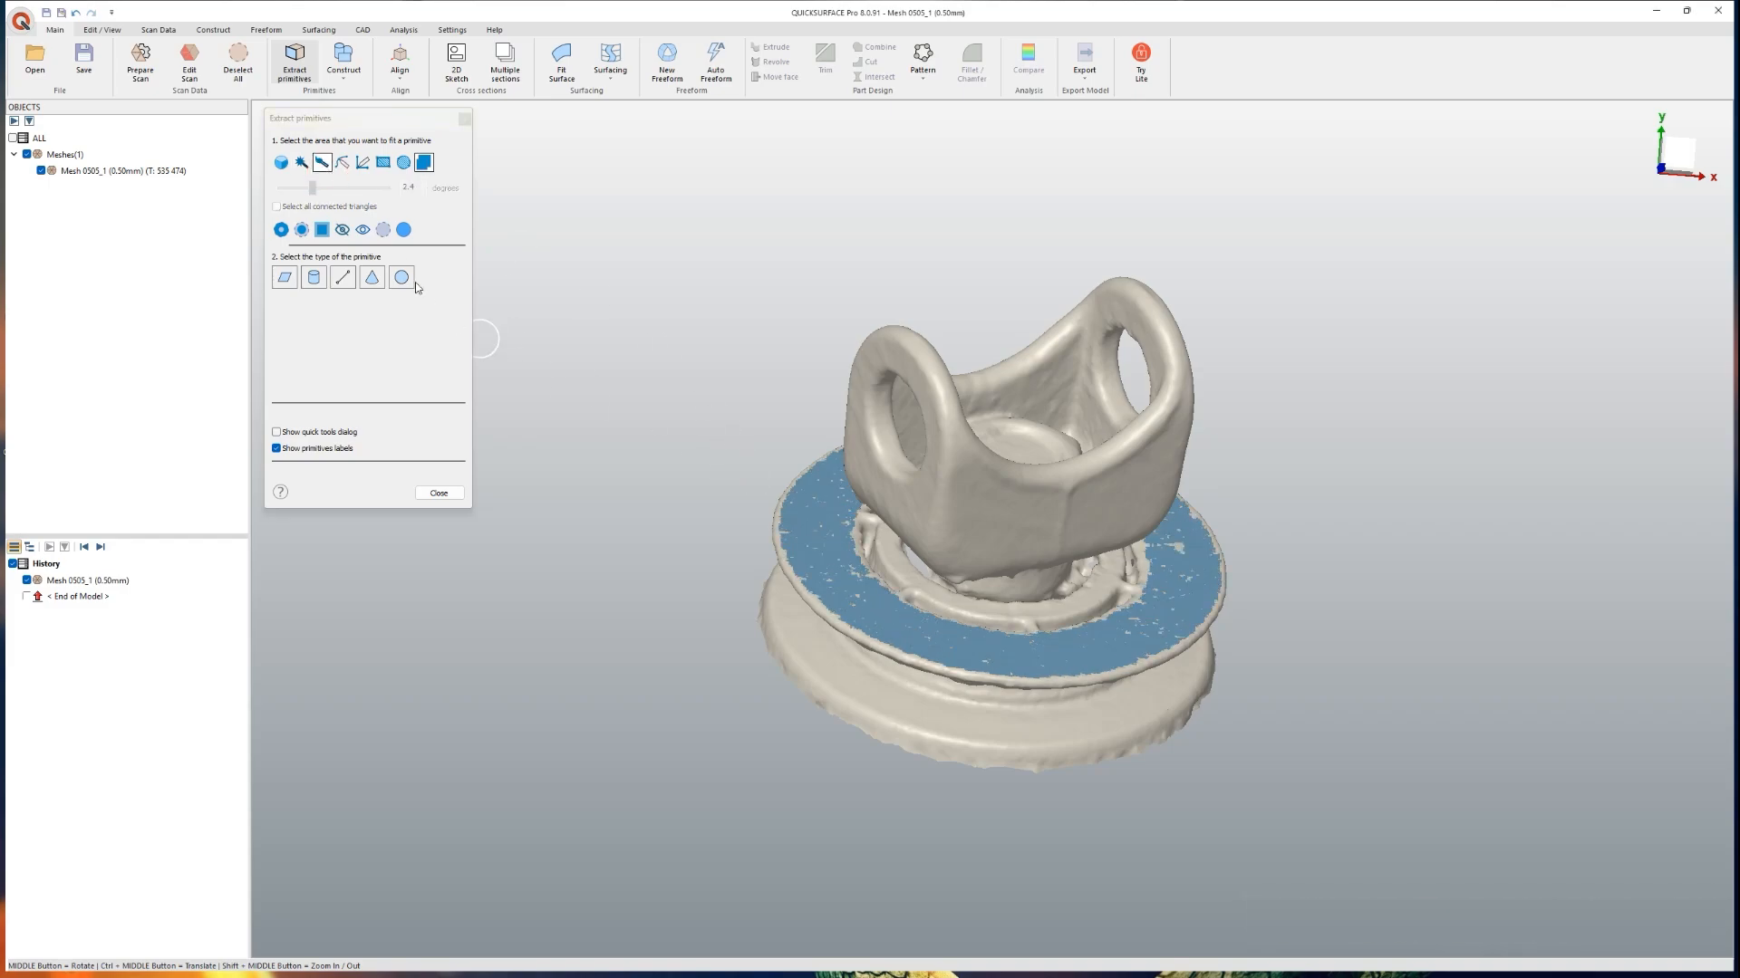
click(384, 229)
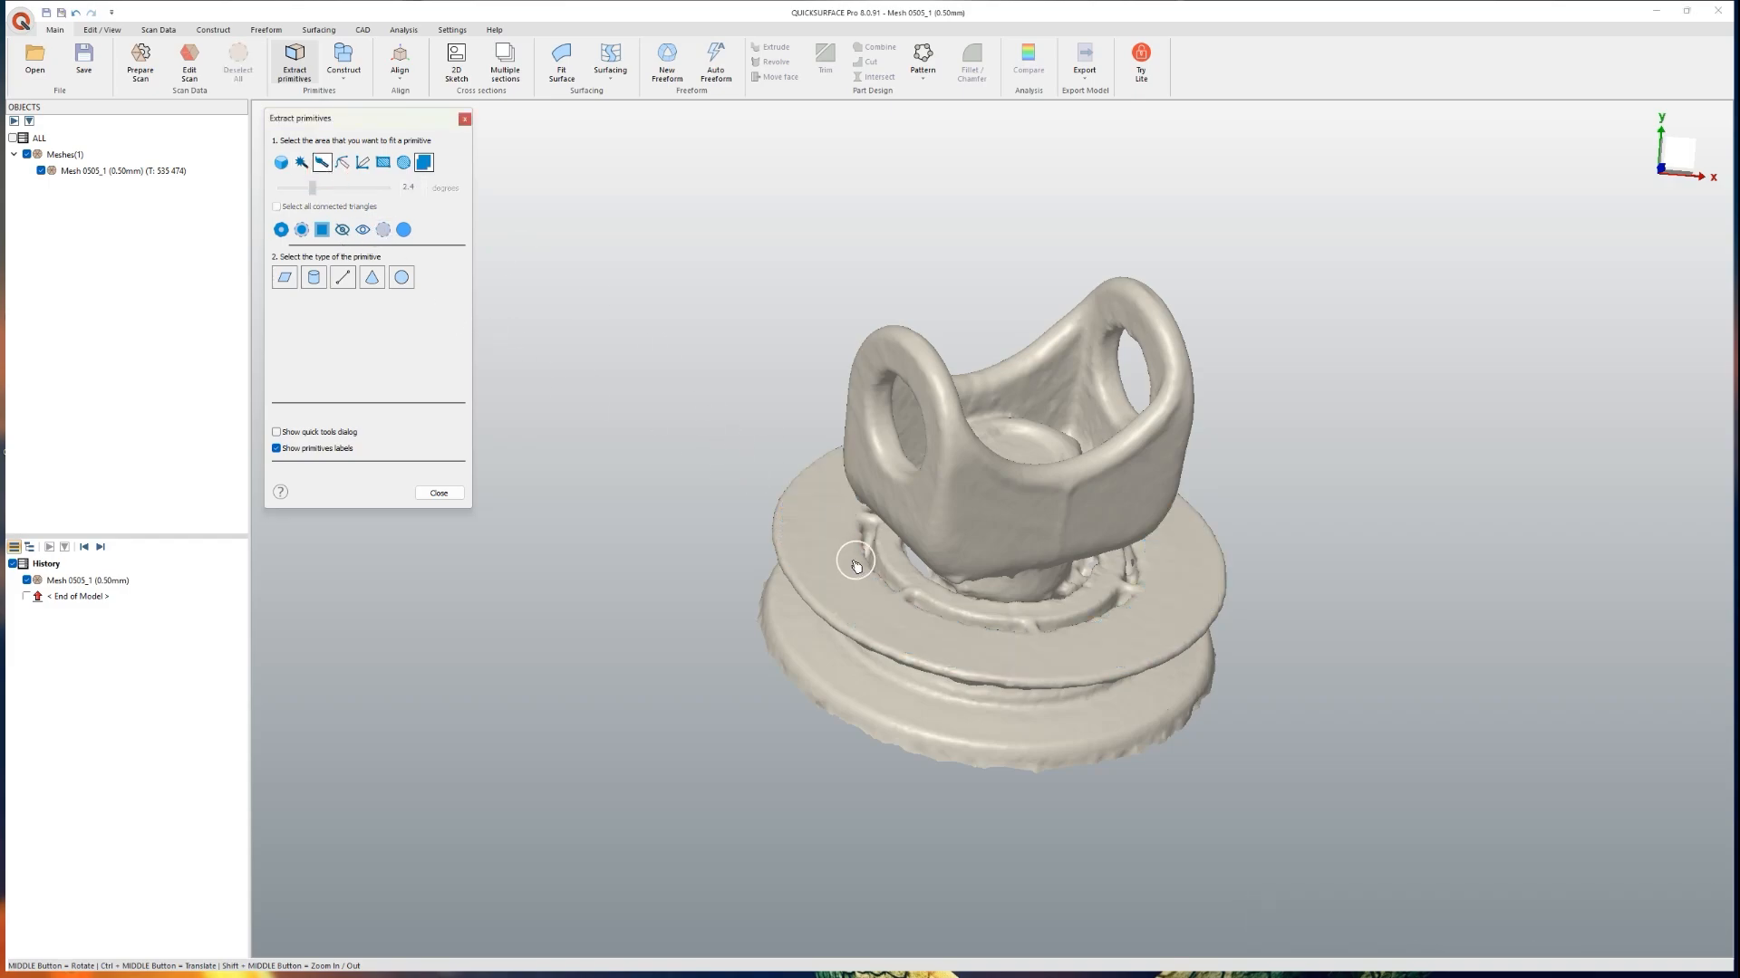
drag(822, 559, 838, 587)
drag(1189, 580, 1192, 605)
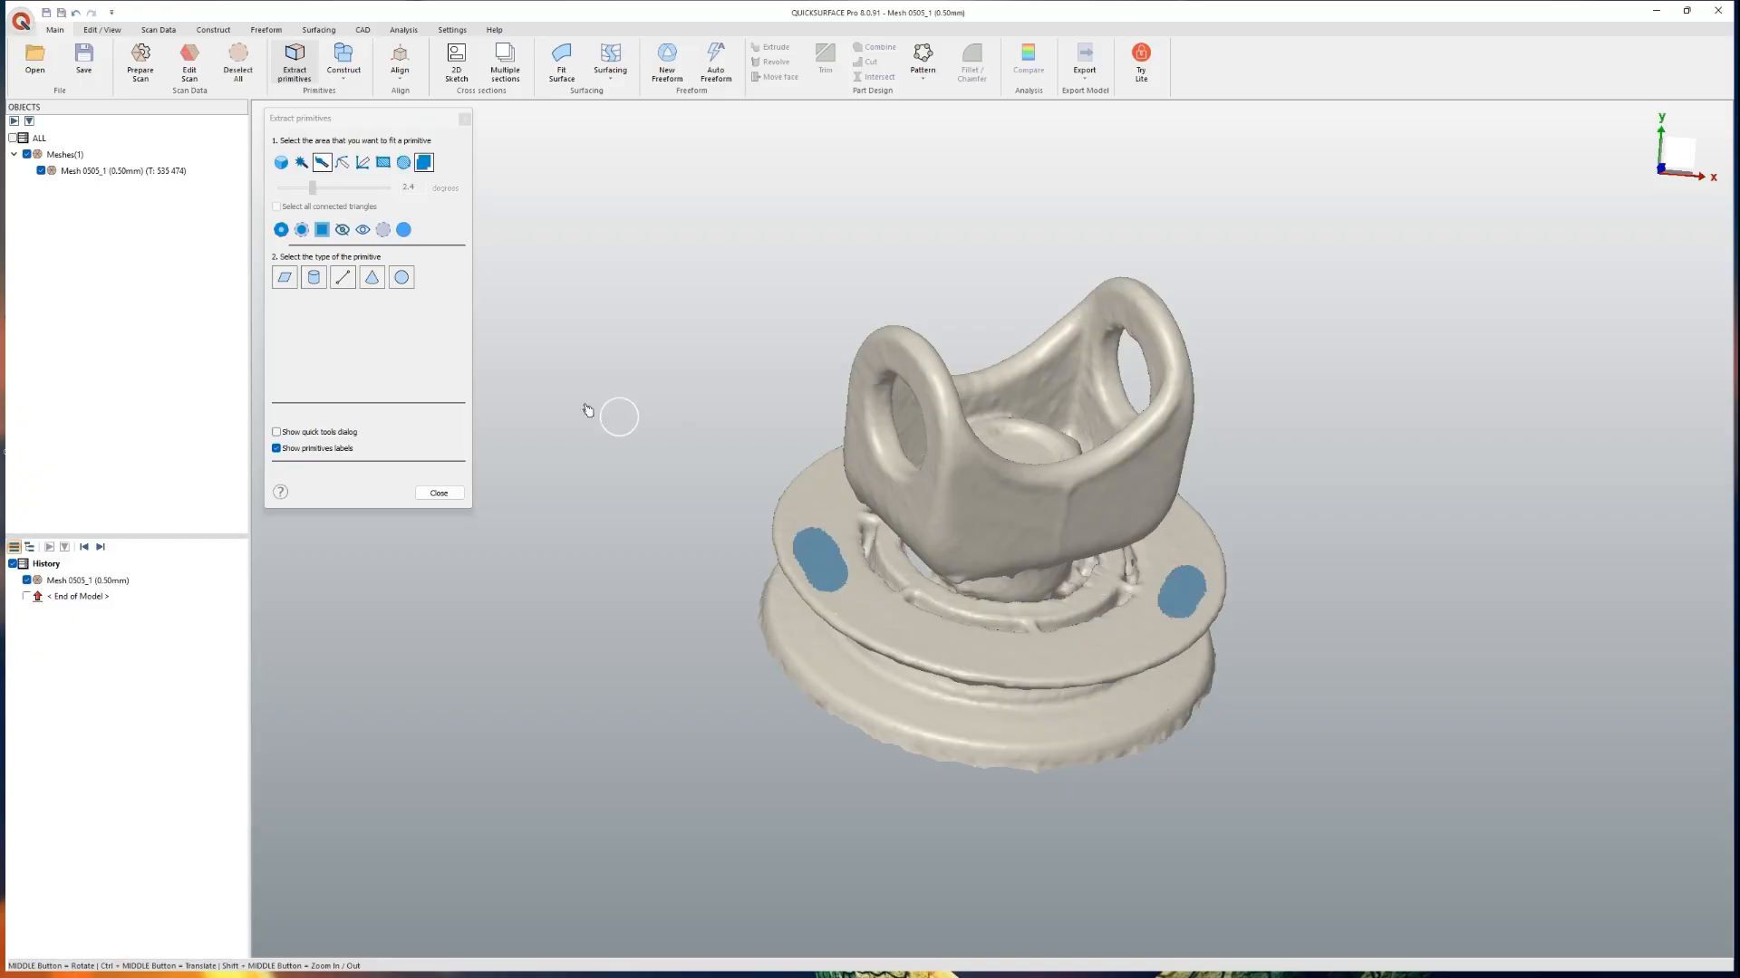
click(383, 230)
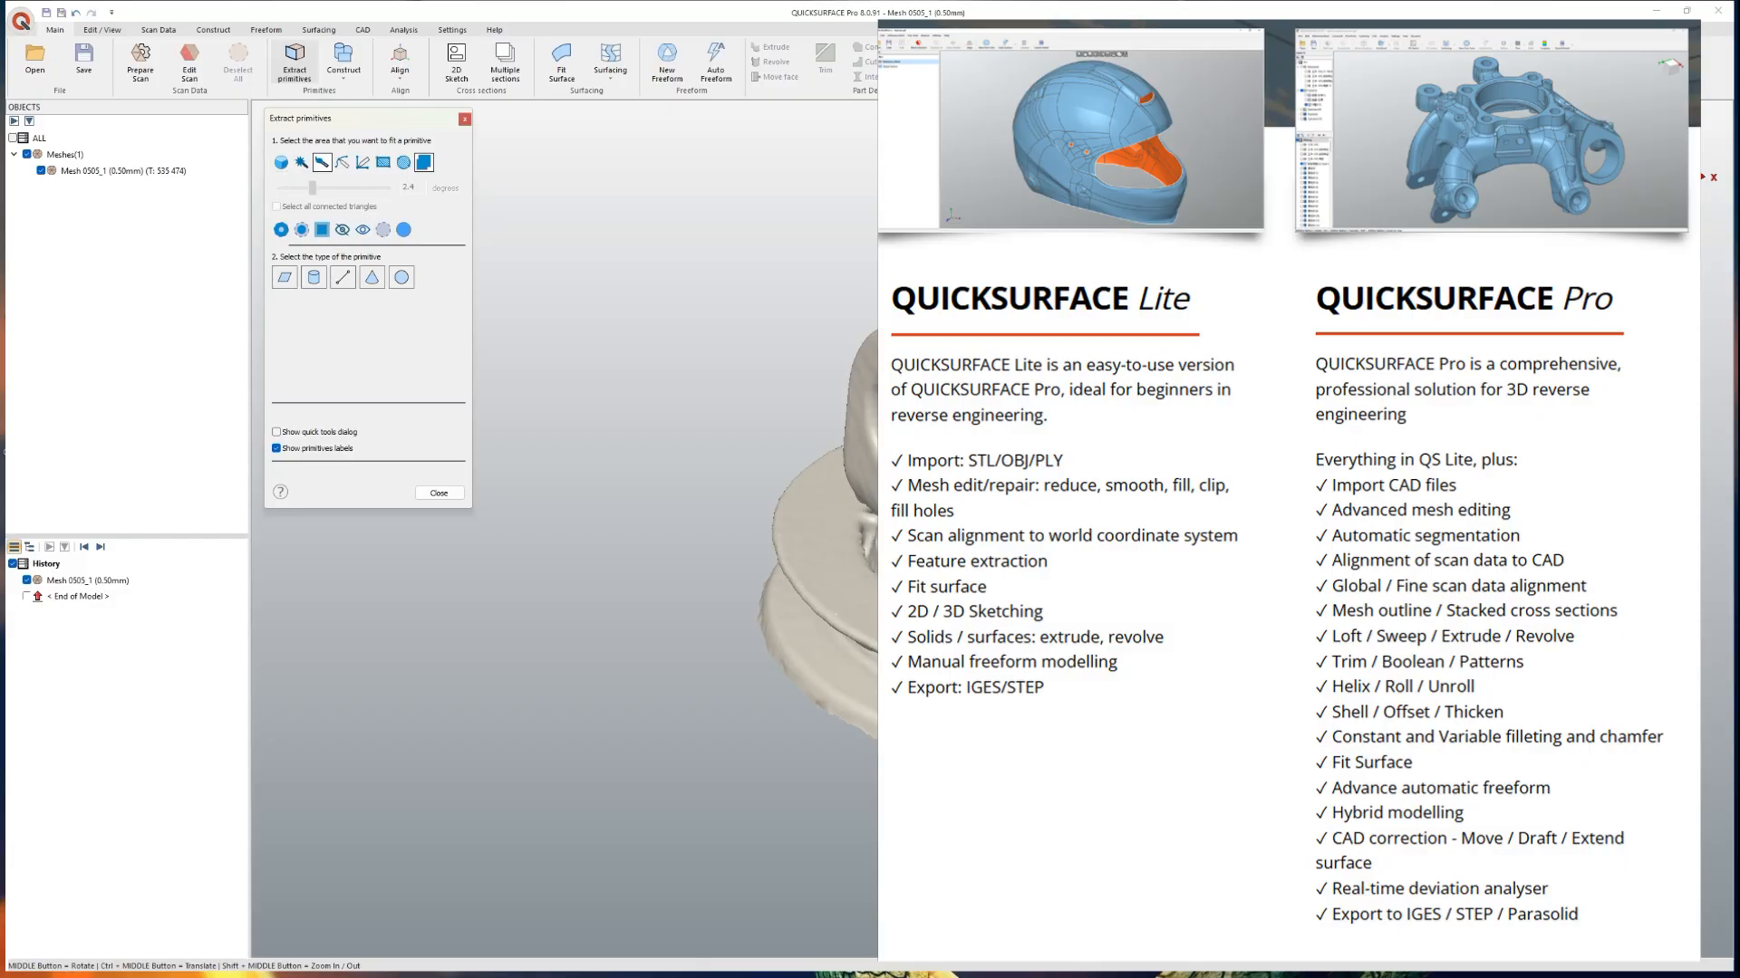
Step: Fit an unconstrained plane to the upper flange's segmented top face, with deviation analysis enabled at 0.3 mm, and create it
click(282, 165)
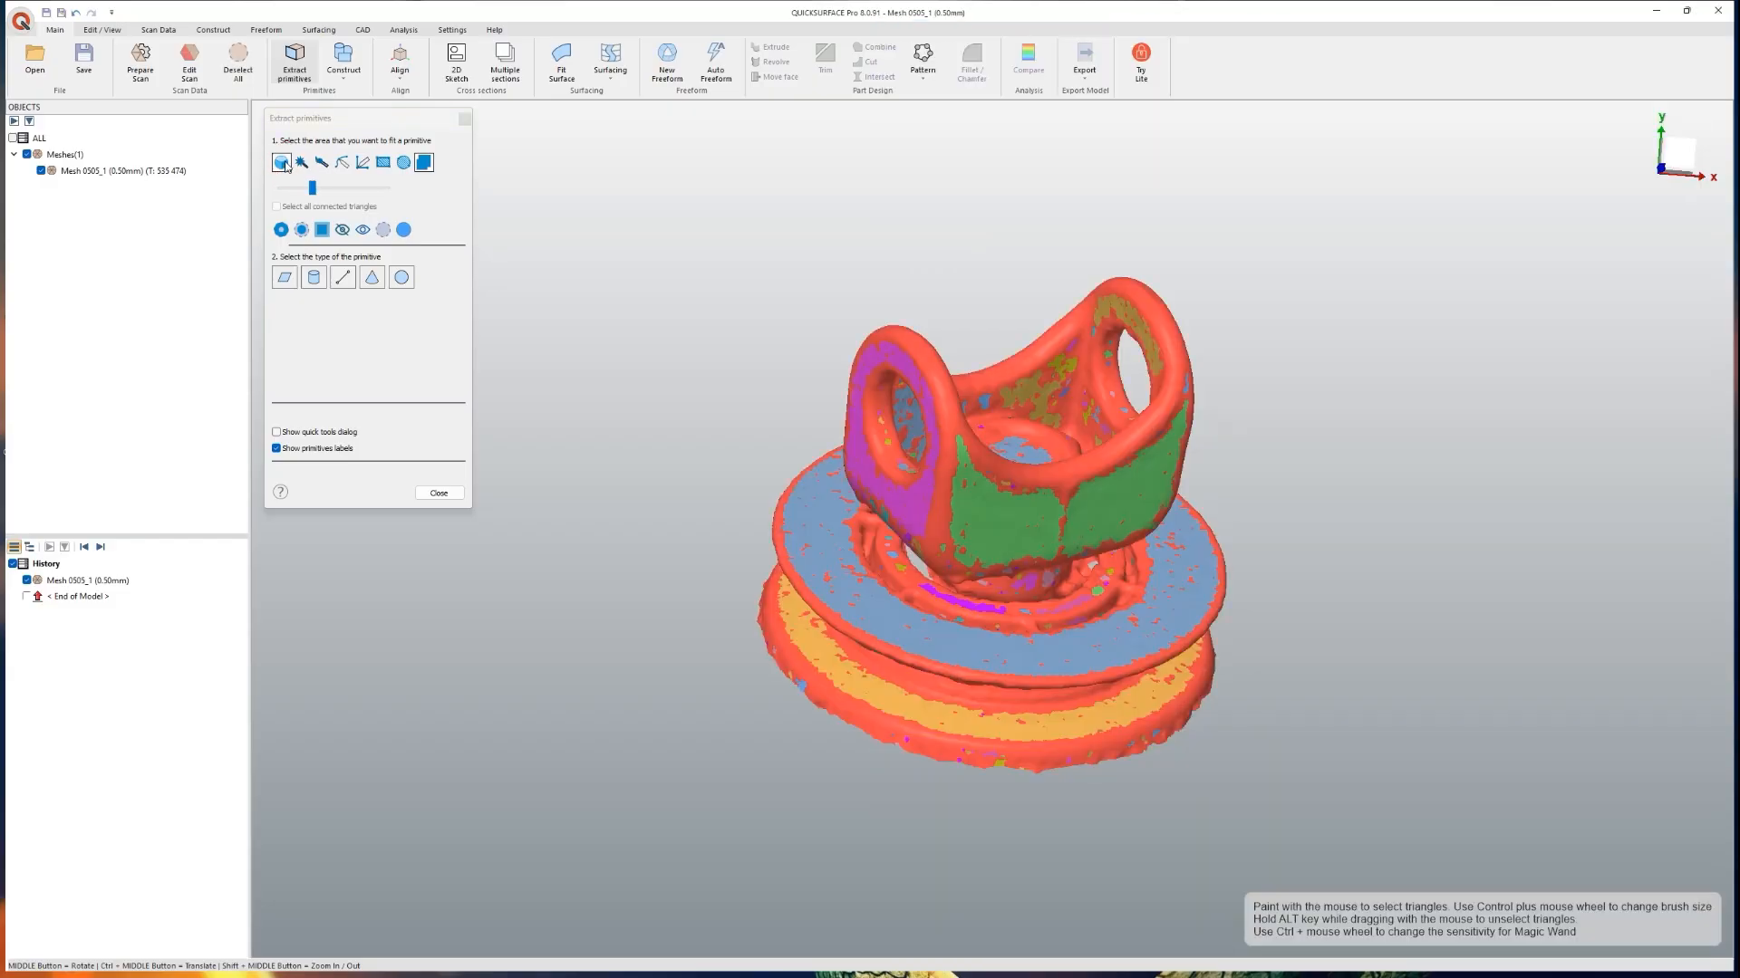
click(868, 605)
click(285, 279)
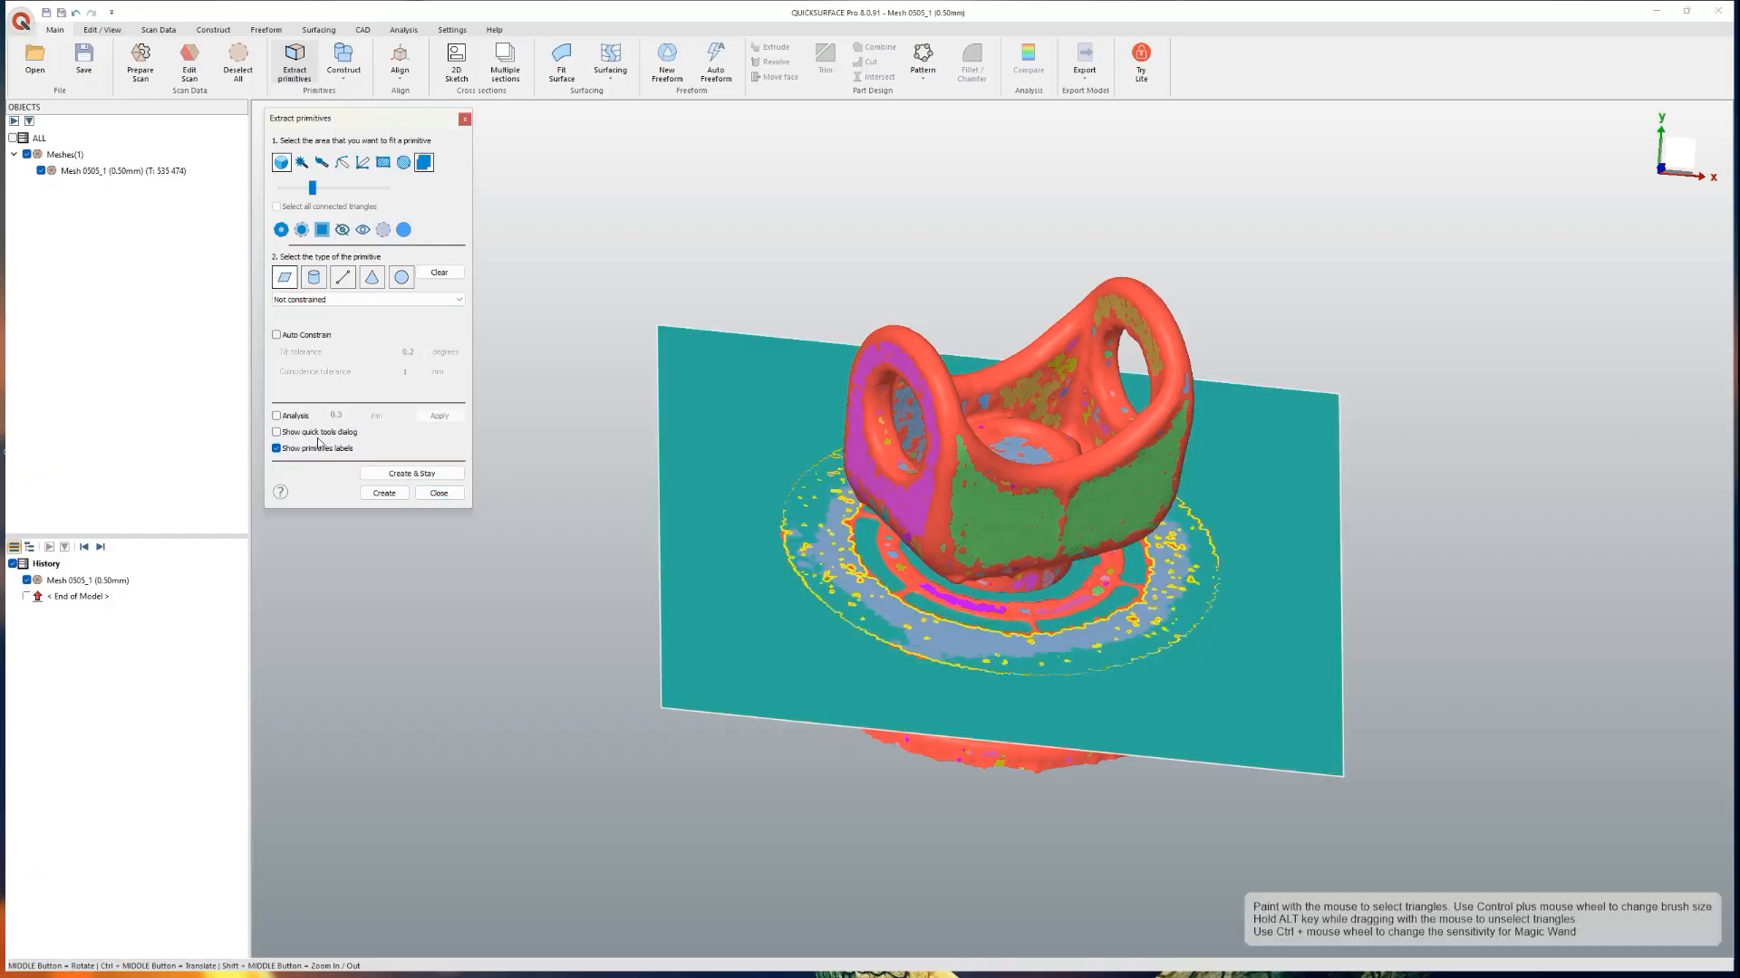
click(277, 416)
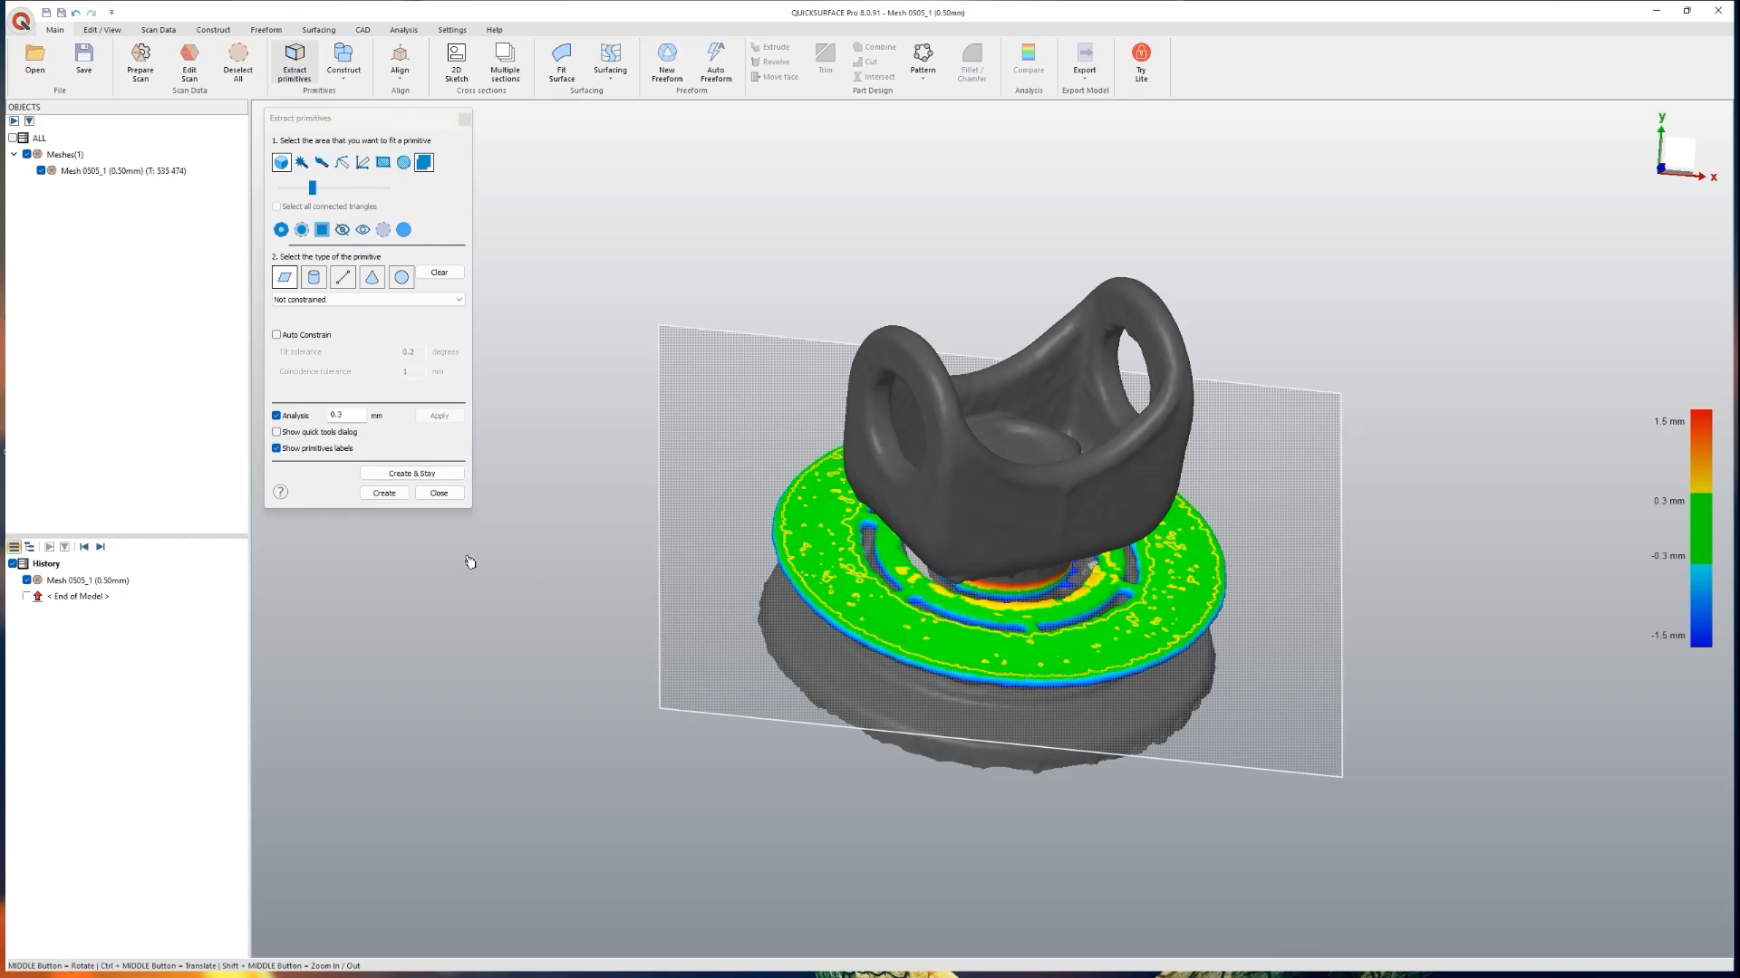
click(426, 476)
Step: Raise the automatic segmentation sensitivity and inspect the resulting surface regions from several angles
middle_drag(988, 606, 919, 619)
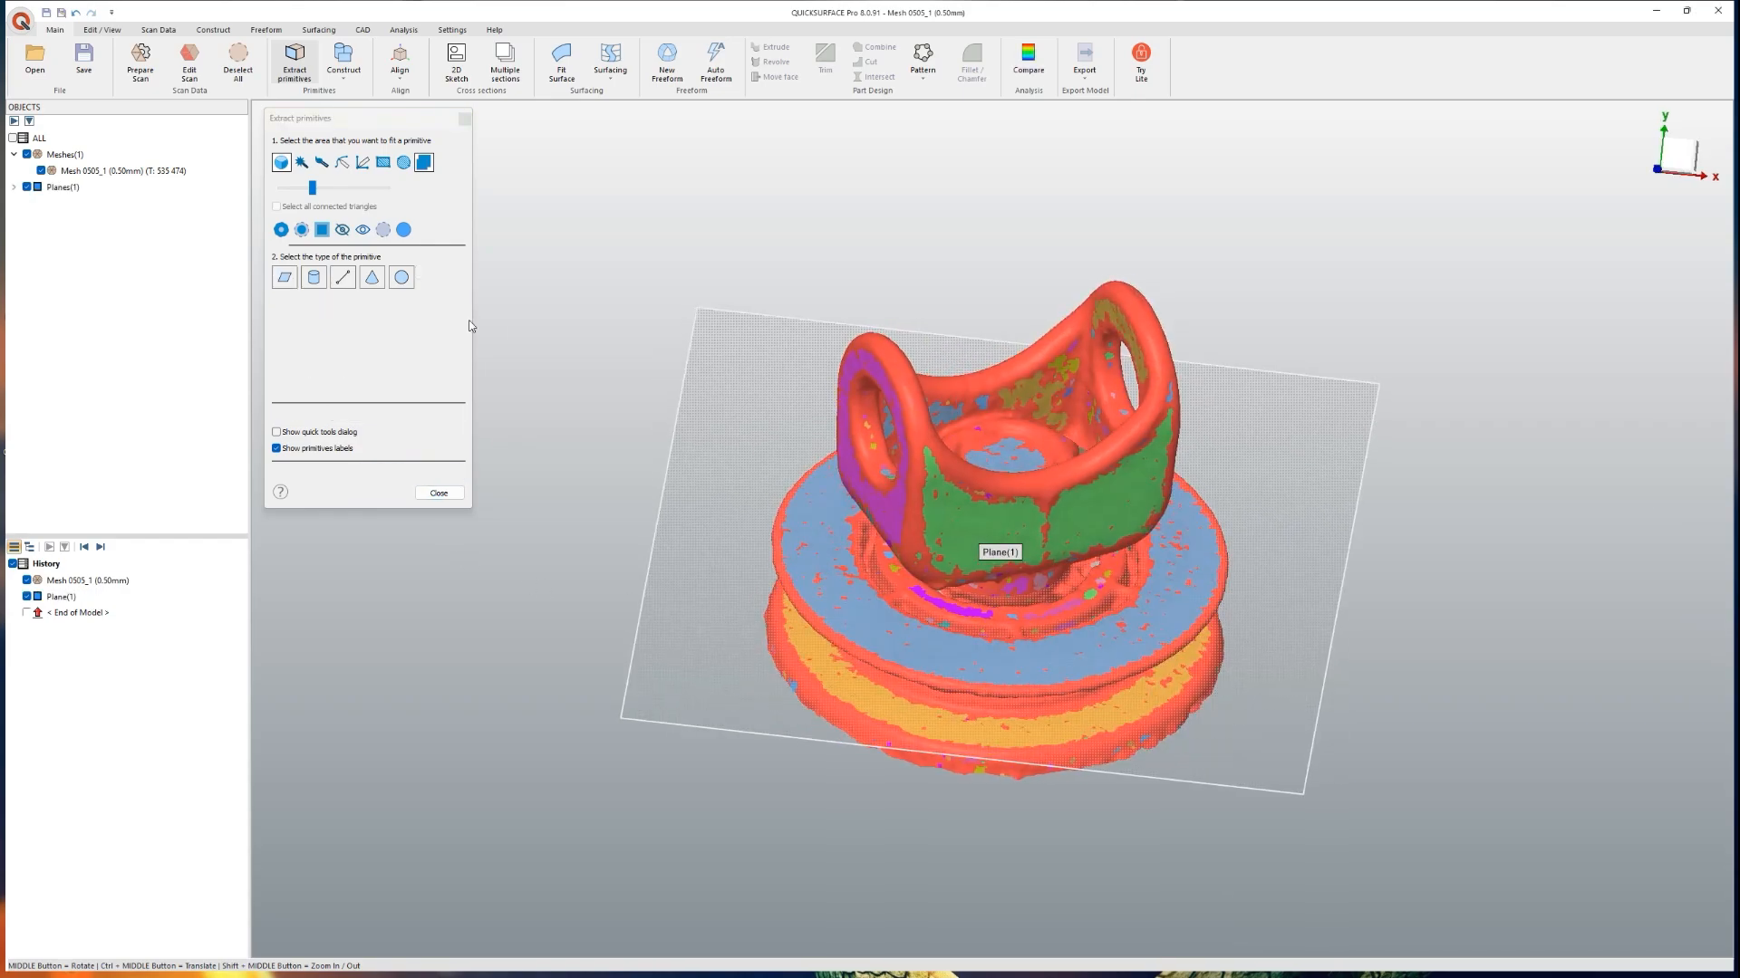
middle_drag(843, 507, 798, 495)
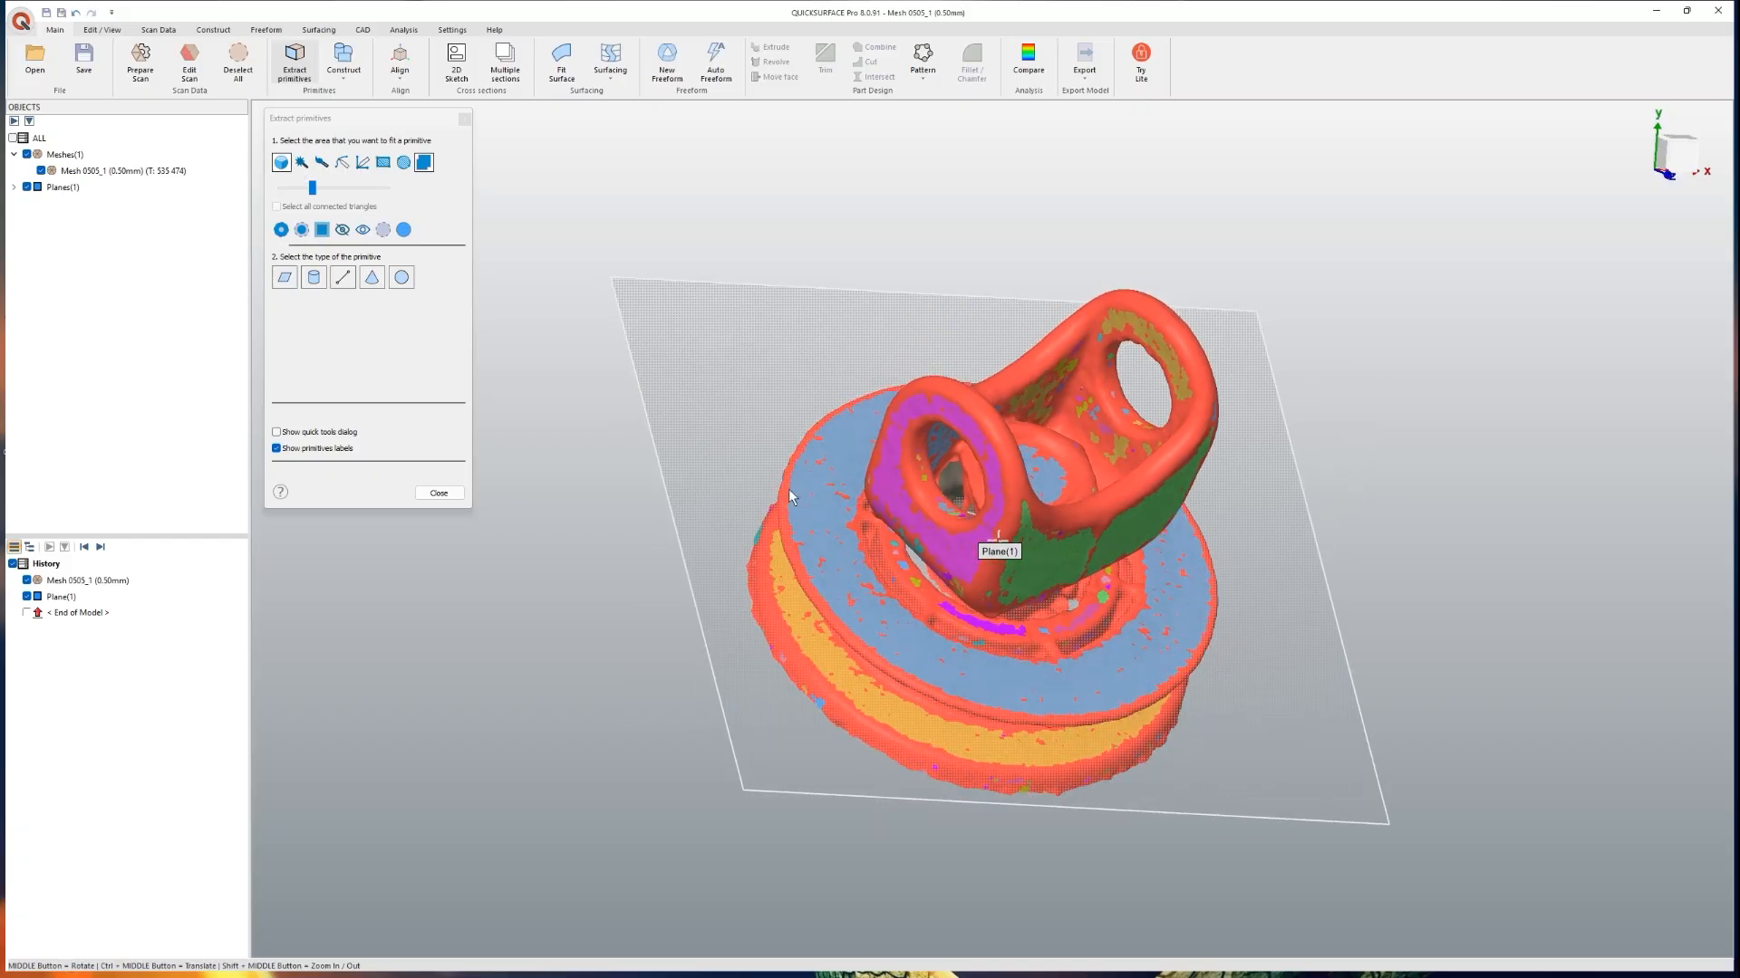
drag(315, 190, 333, 194)
middle_drag(811, 444, 831, 428)
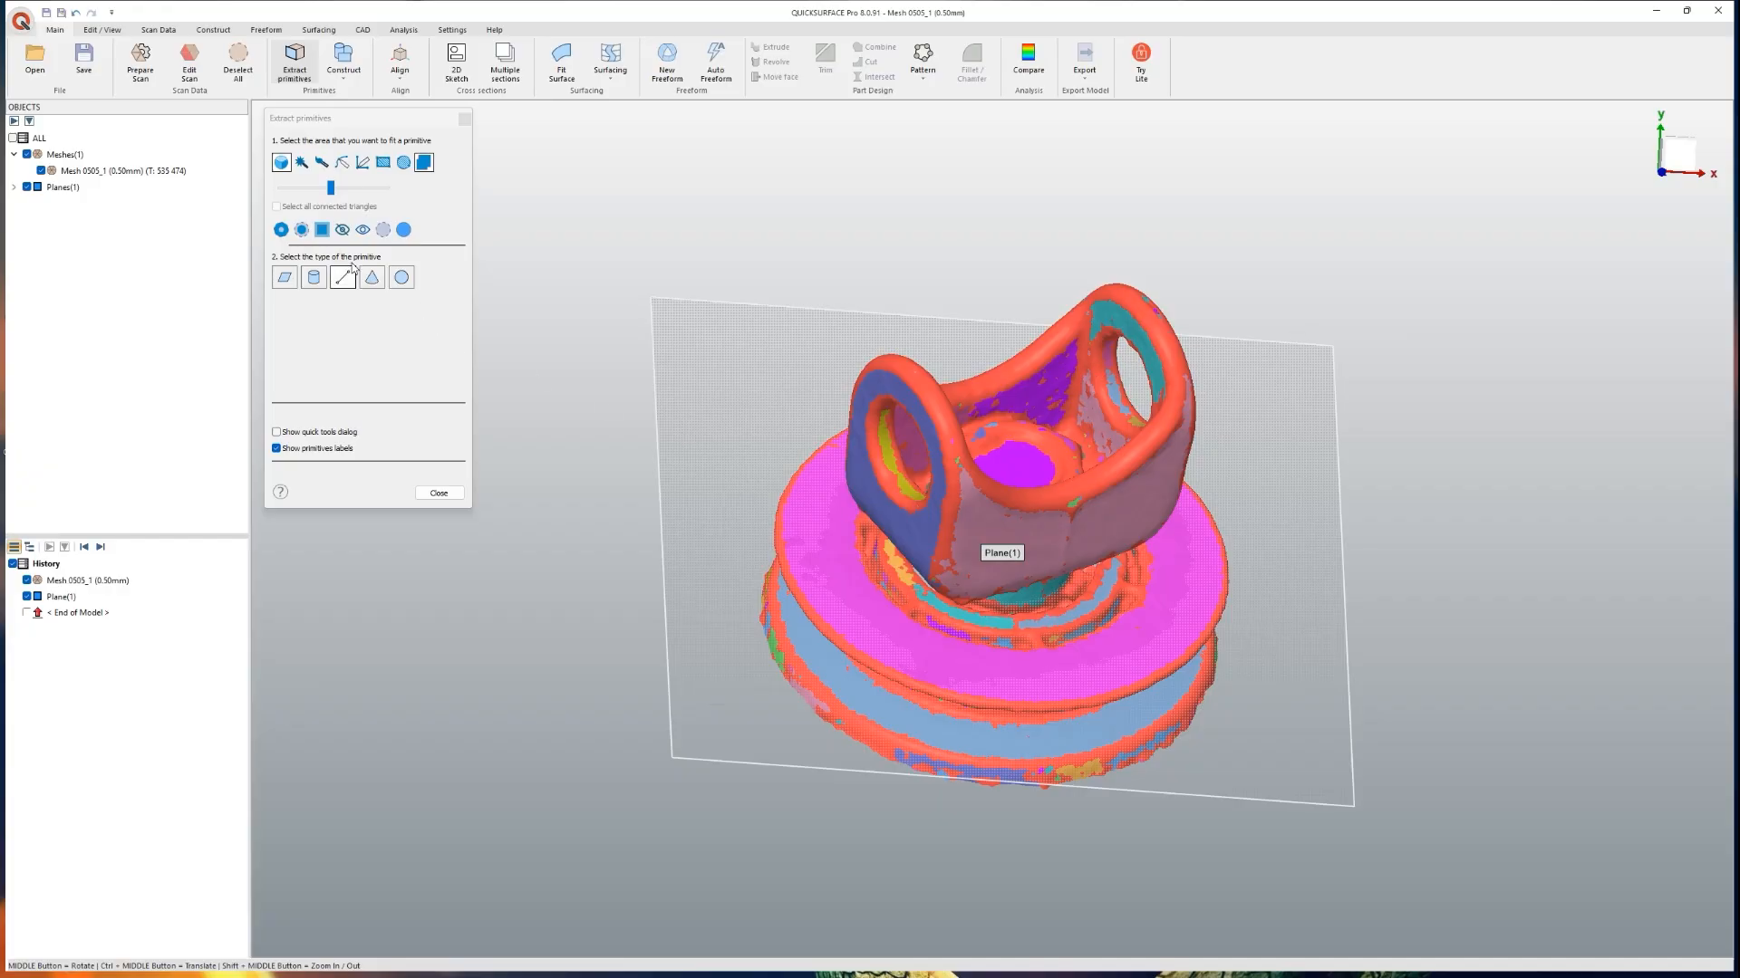
Step: Select the inner surfaces of both lug holes by angle tolerance, raising the tolerance to 4.24 degrees
click(301, 163)
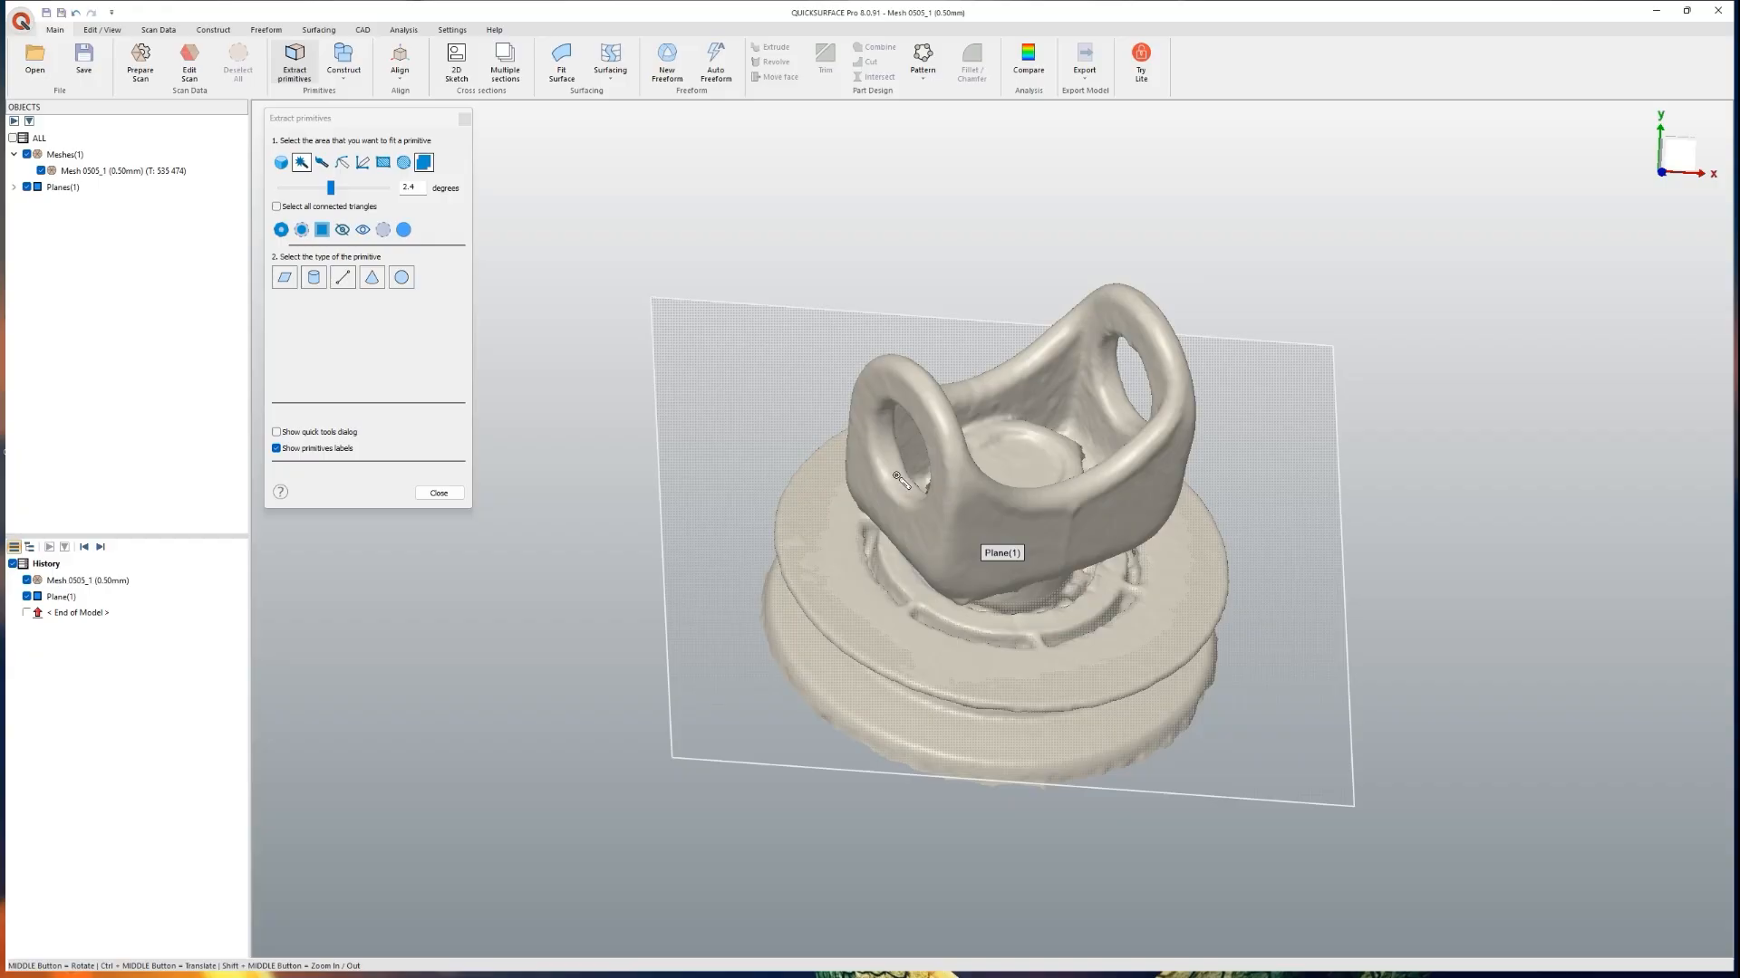
click(897, 472)
drag(332, 191, 338, 195)
click(1114, 399)
middle_drag(1131, 414, 1310, 565)
Step: Fit a solid, unconstrained cylinder through the two selected lug holes, create it and finish primitive extraction
click(313, 277)
middle_drag(707, 490, 502, 399)
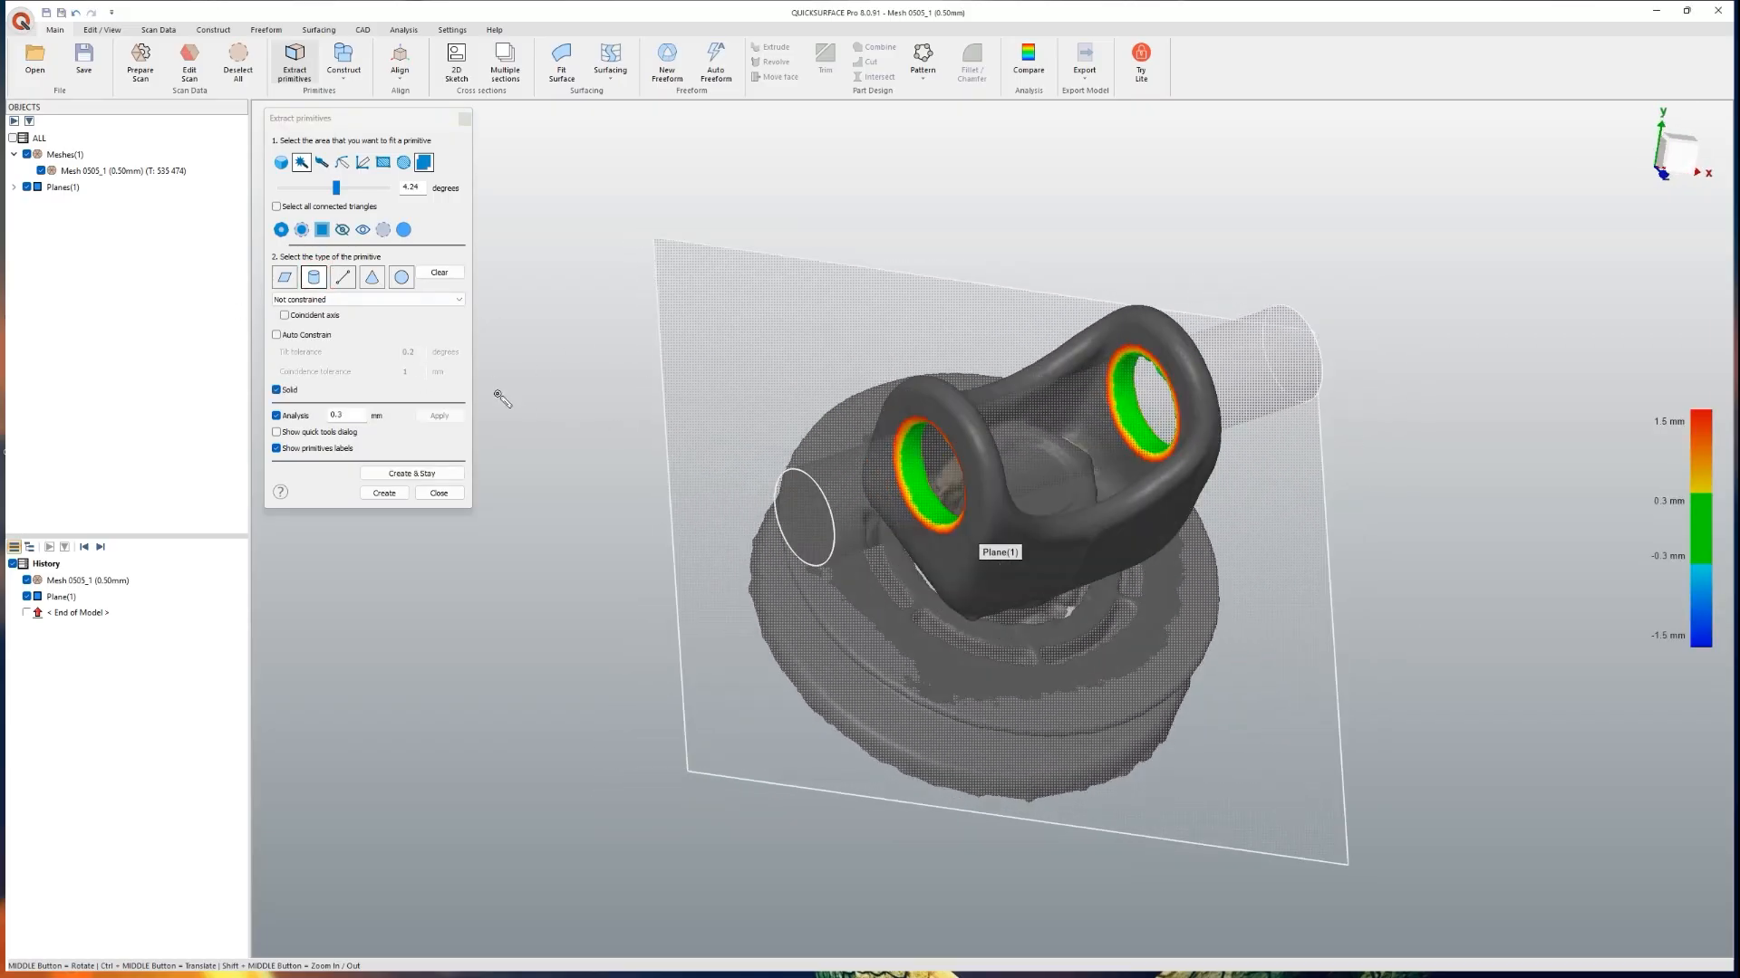
click(419, 473)
middle_drag(721, 512, 798, 549)
middle_drag(851, 748, 815, 732)
click(438, 493)
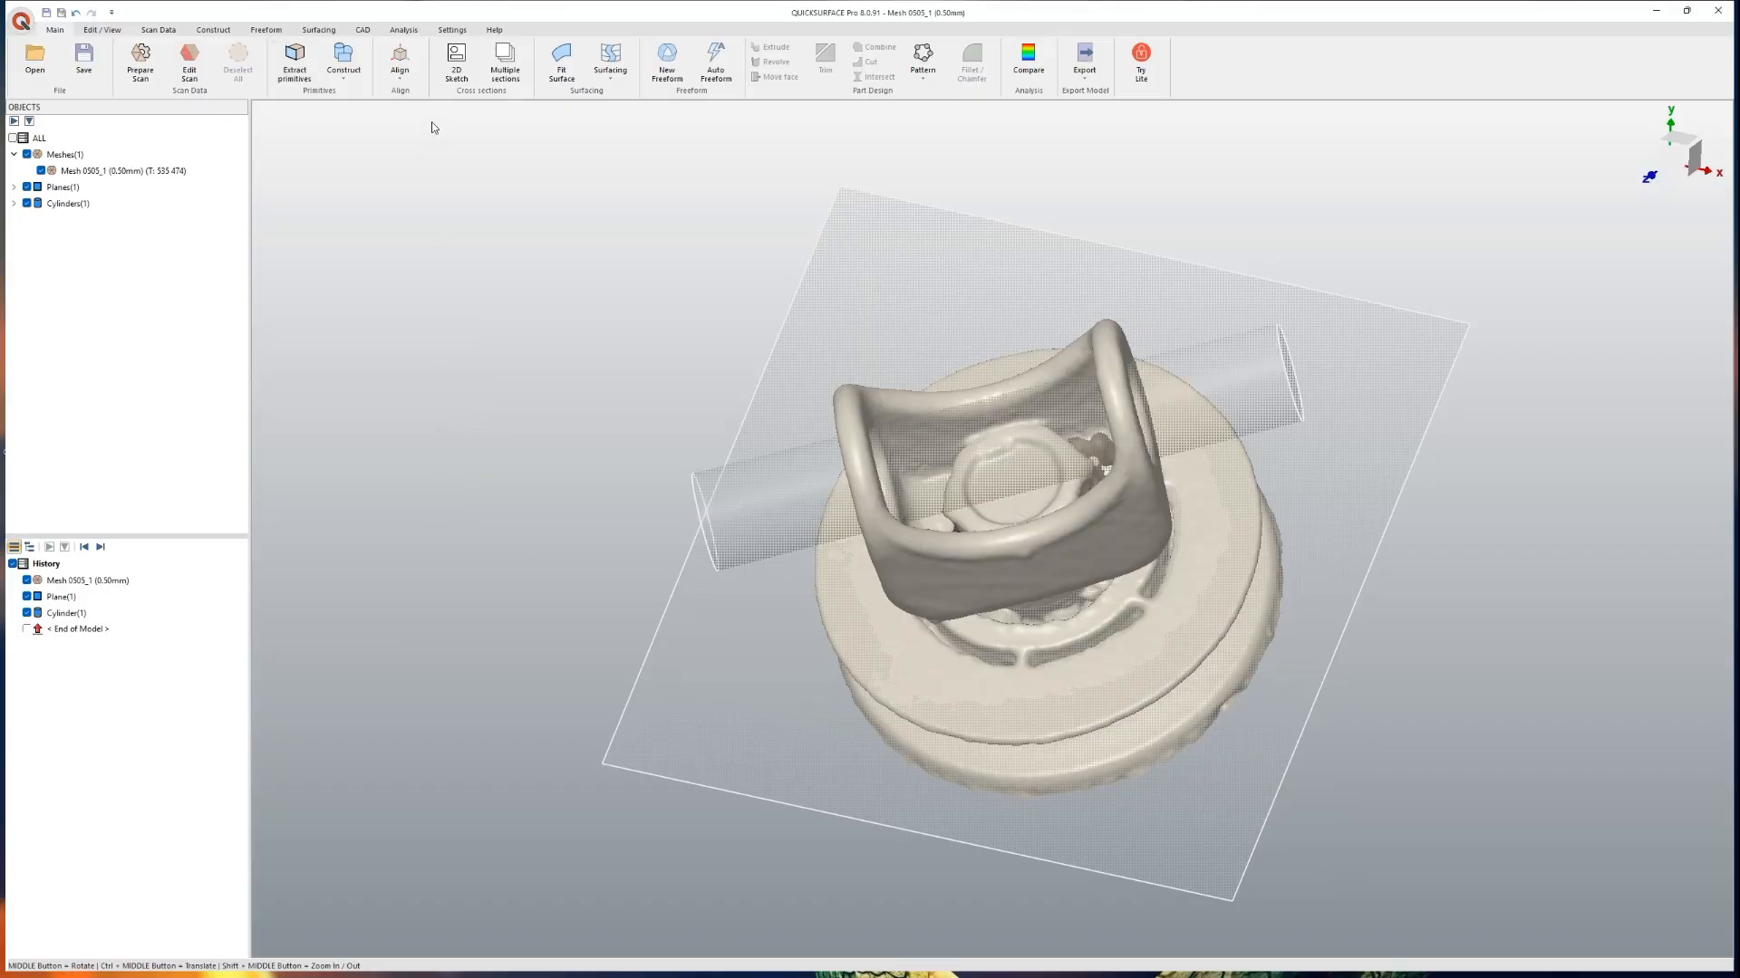
Step: Align the scan to the world coordinate system with the plane as Top primary feature and the cylinder as X axis
click(399, 65)
click(443, 93)
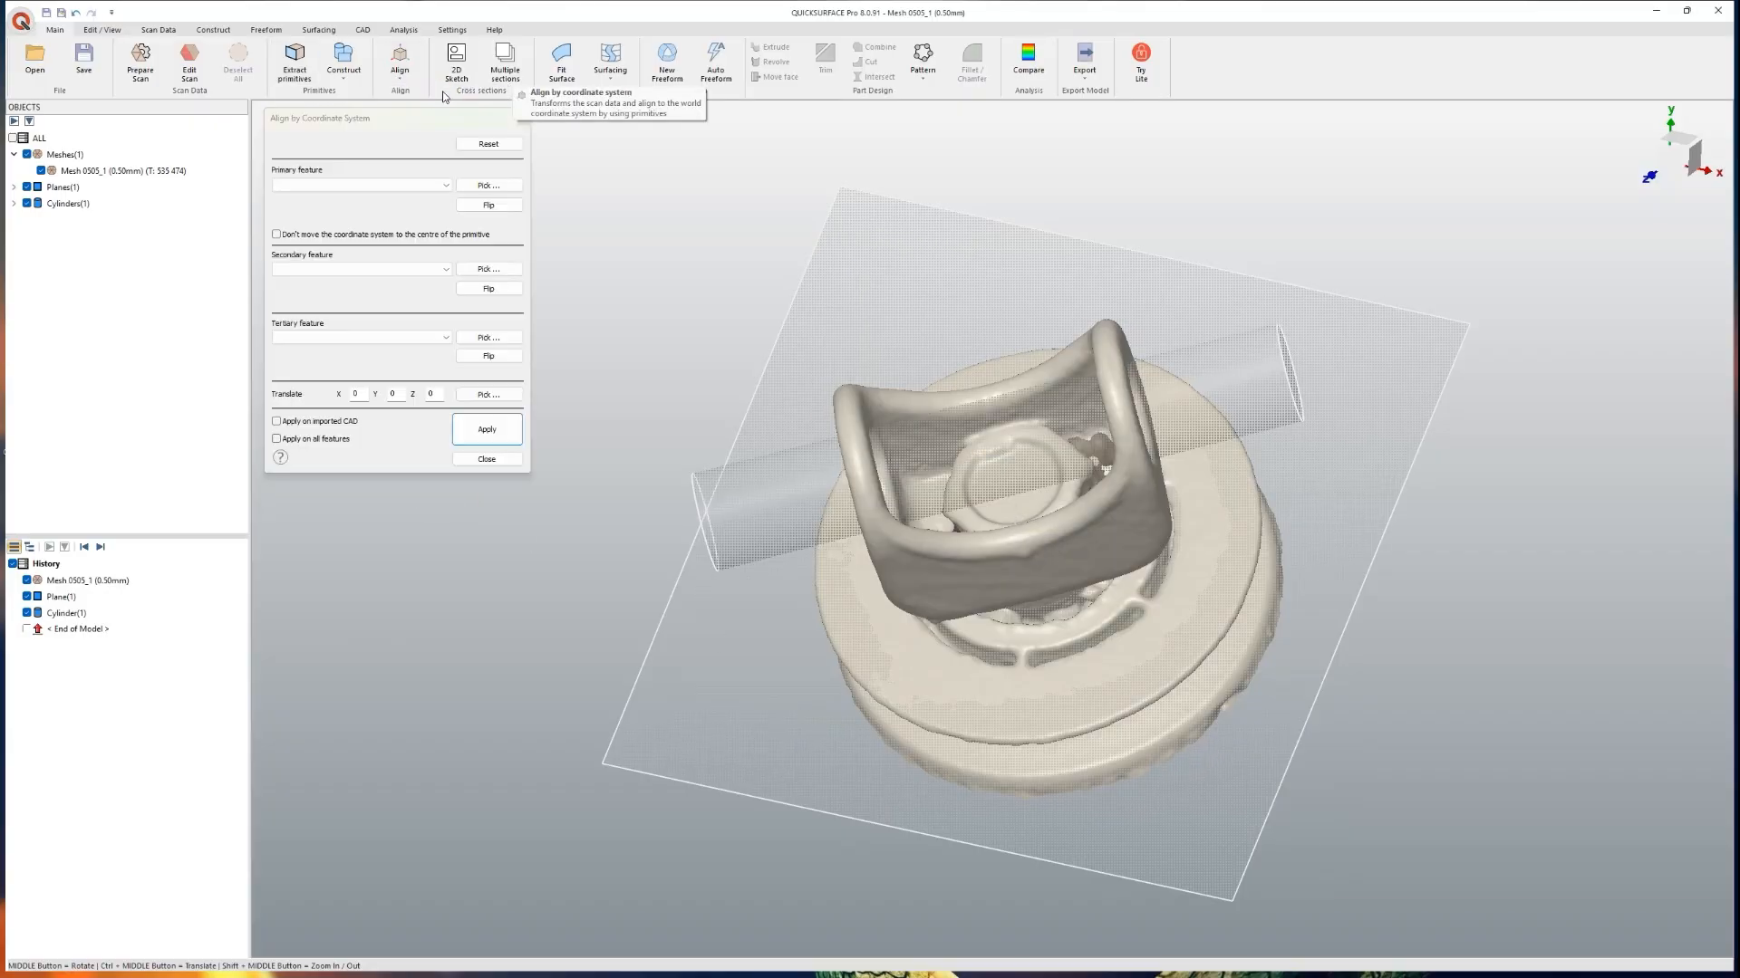
click(795, 703)
click(743, 501)
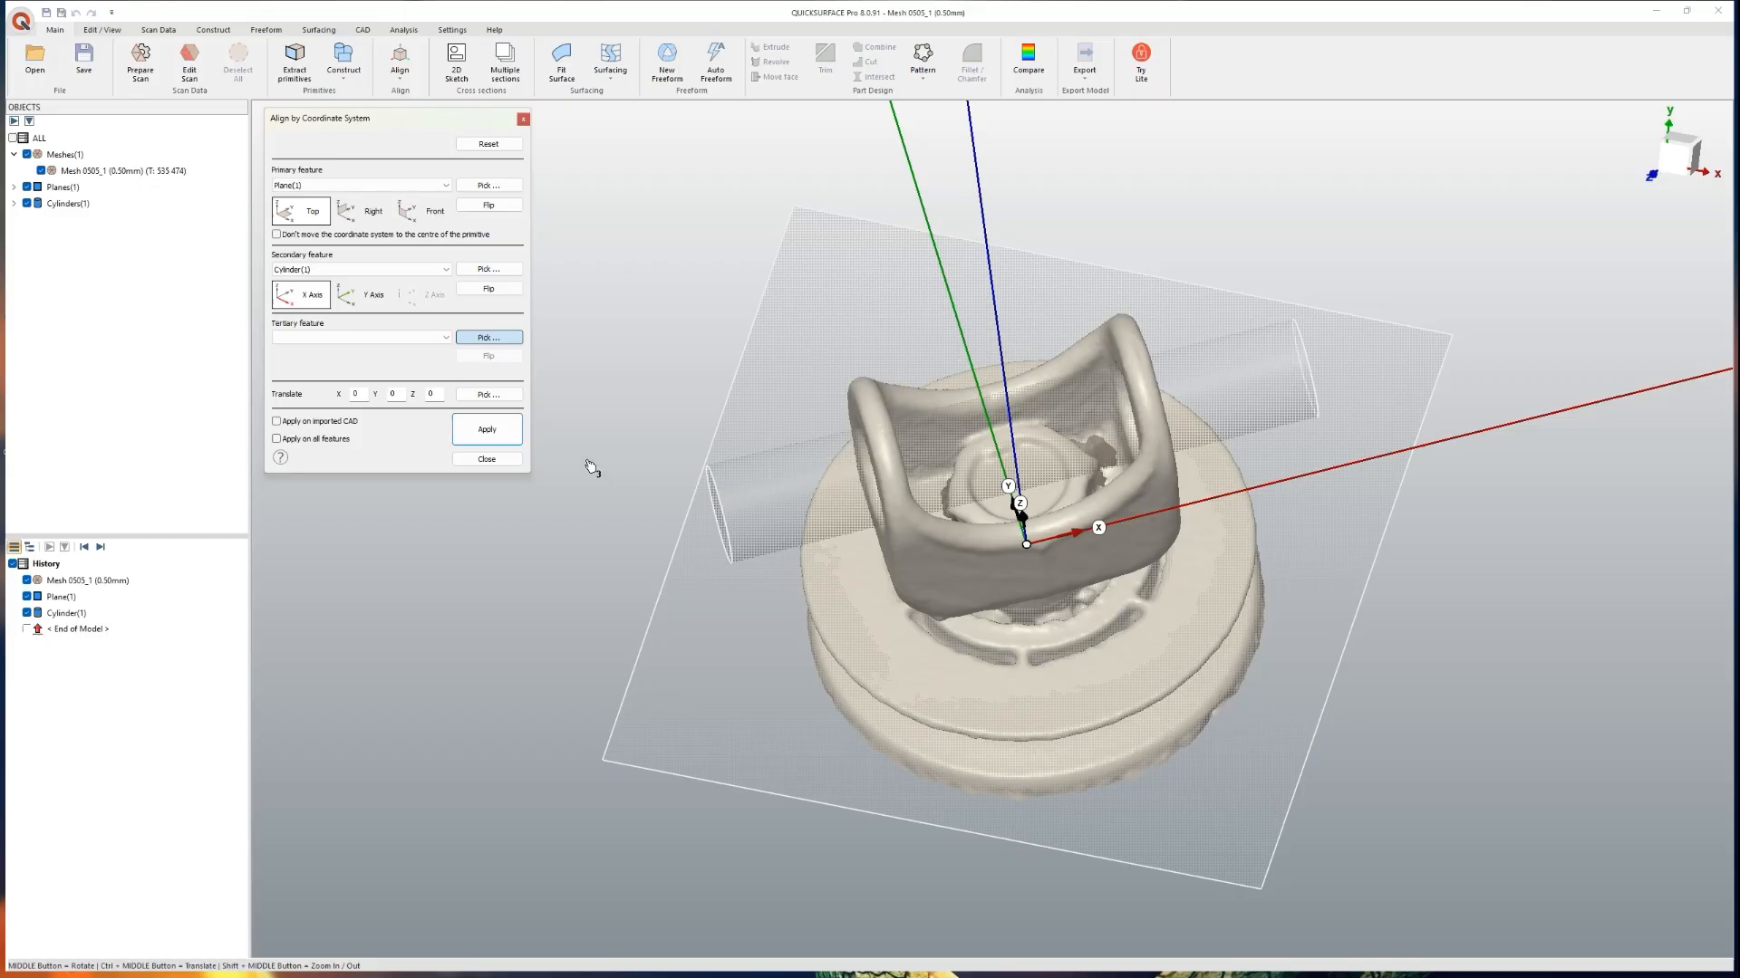
click(486, 429)
Step: Check the aligned scan in the top, left and bottom views and leave the alignment command
mouse_move(1676, 180)
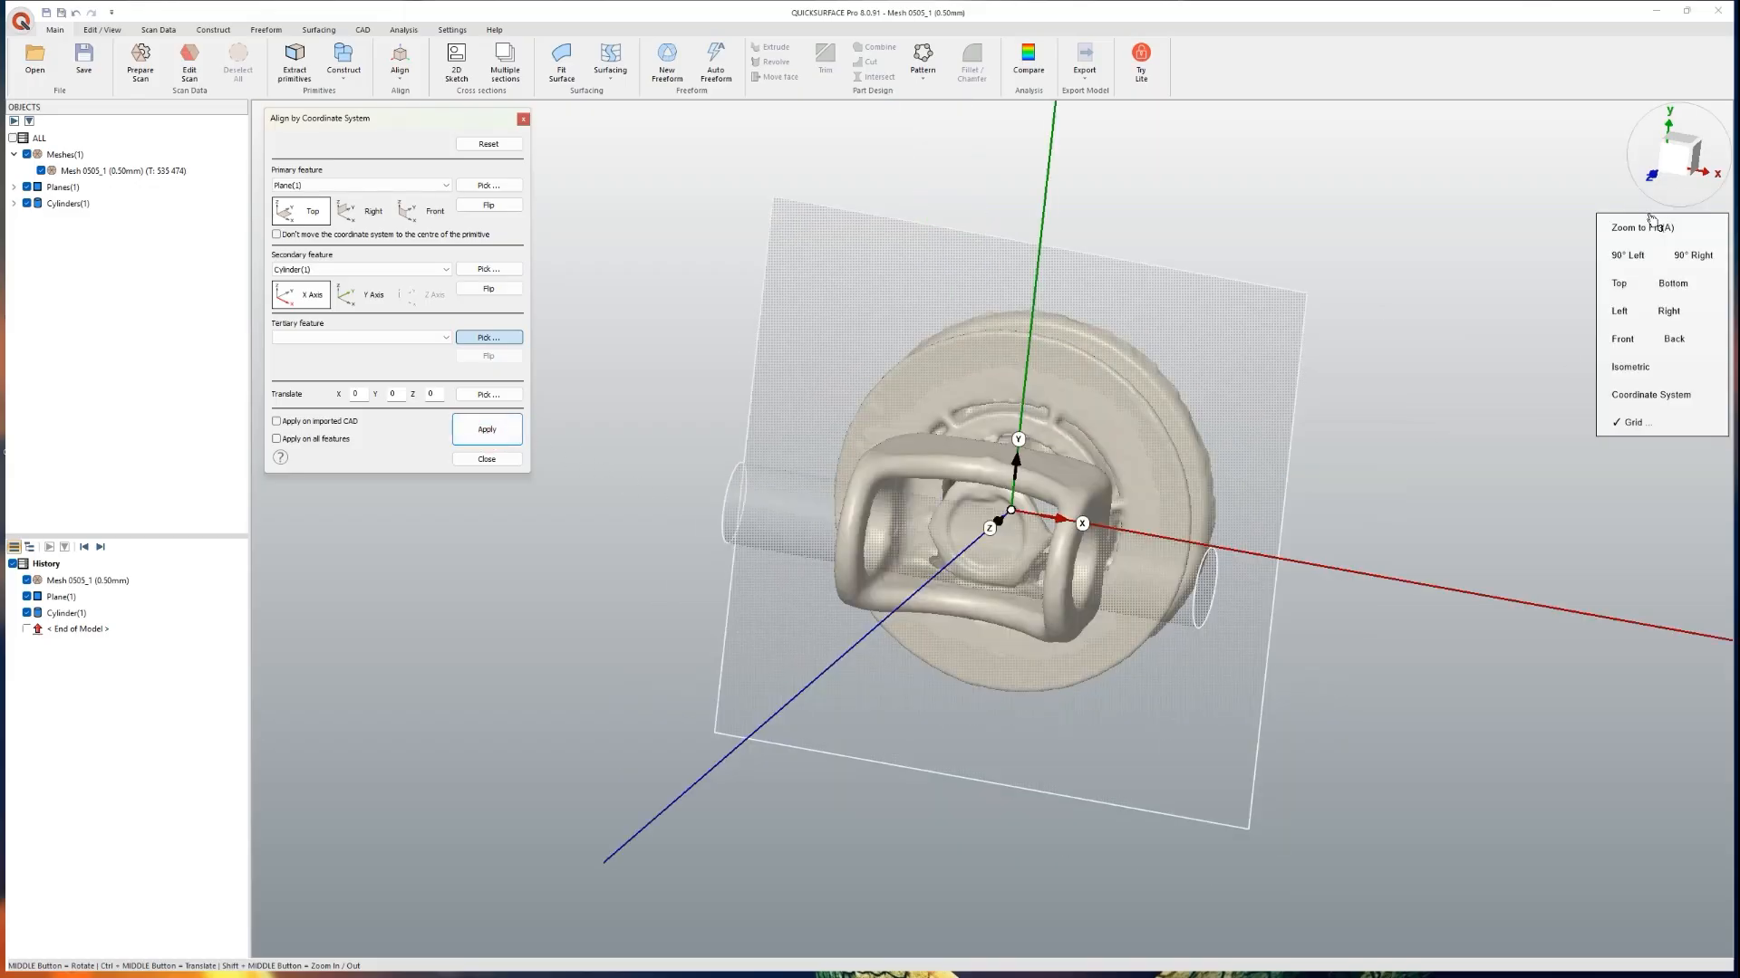
click(1619, 283)
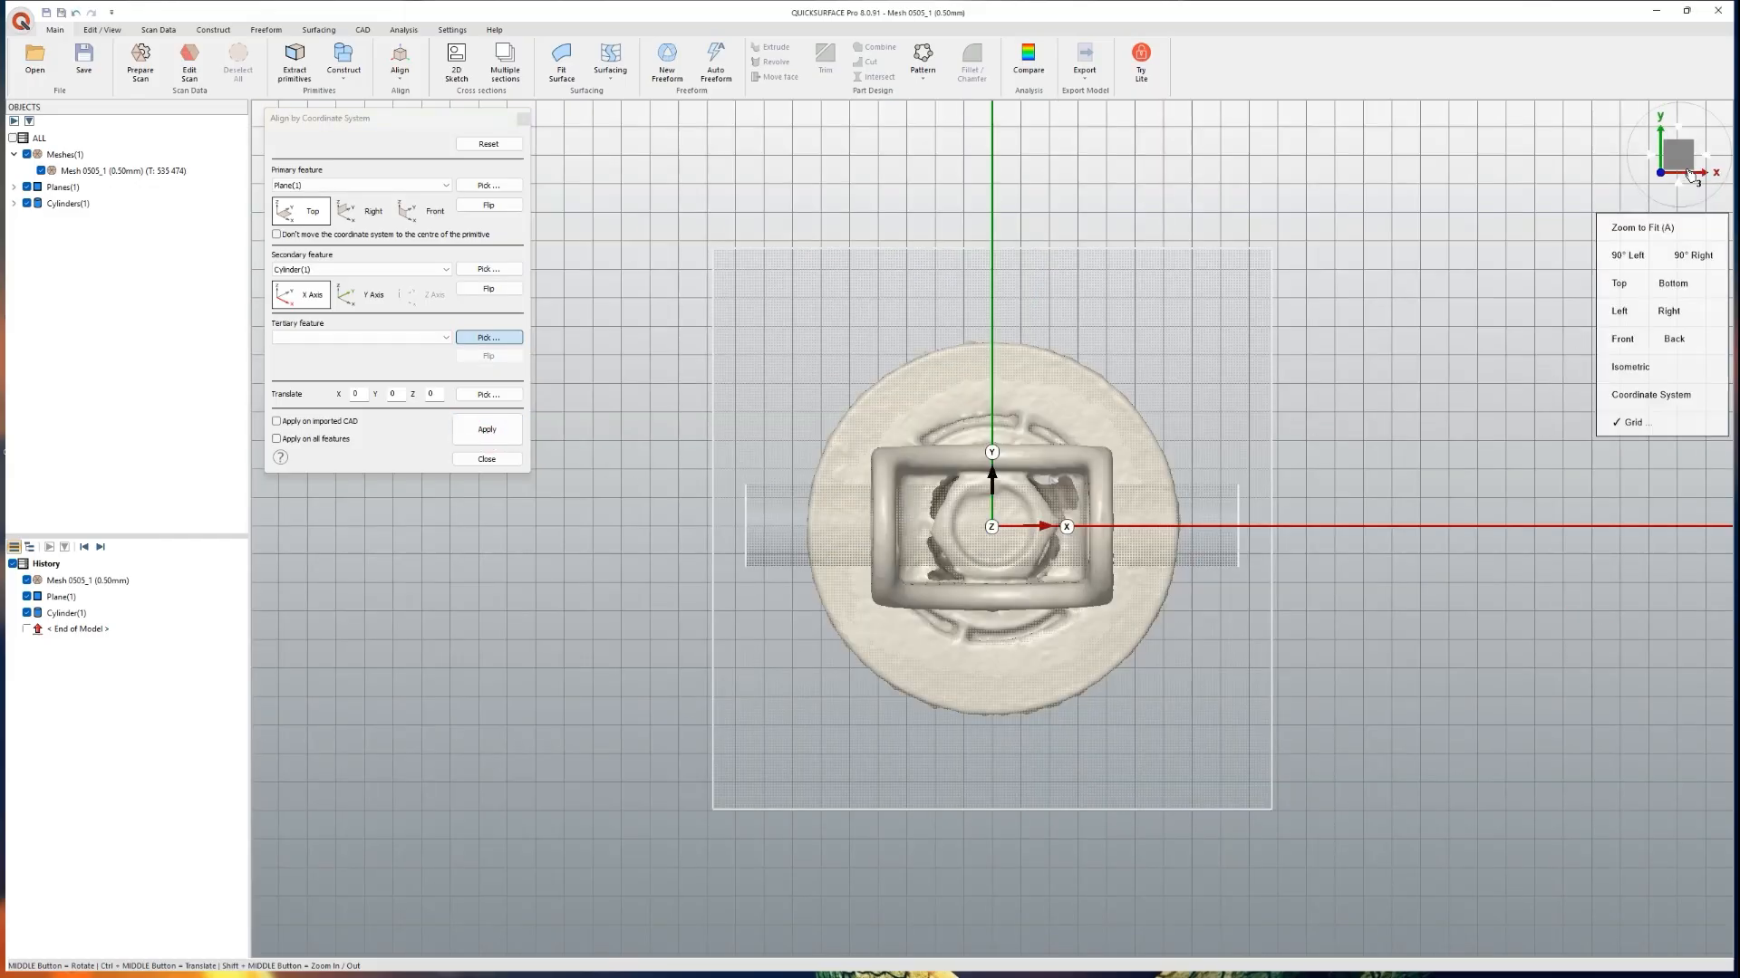
click(1620, 310)
click(1674, 283)
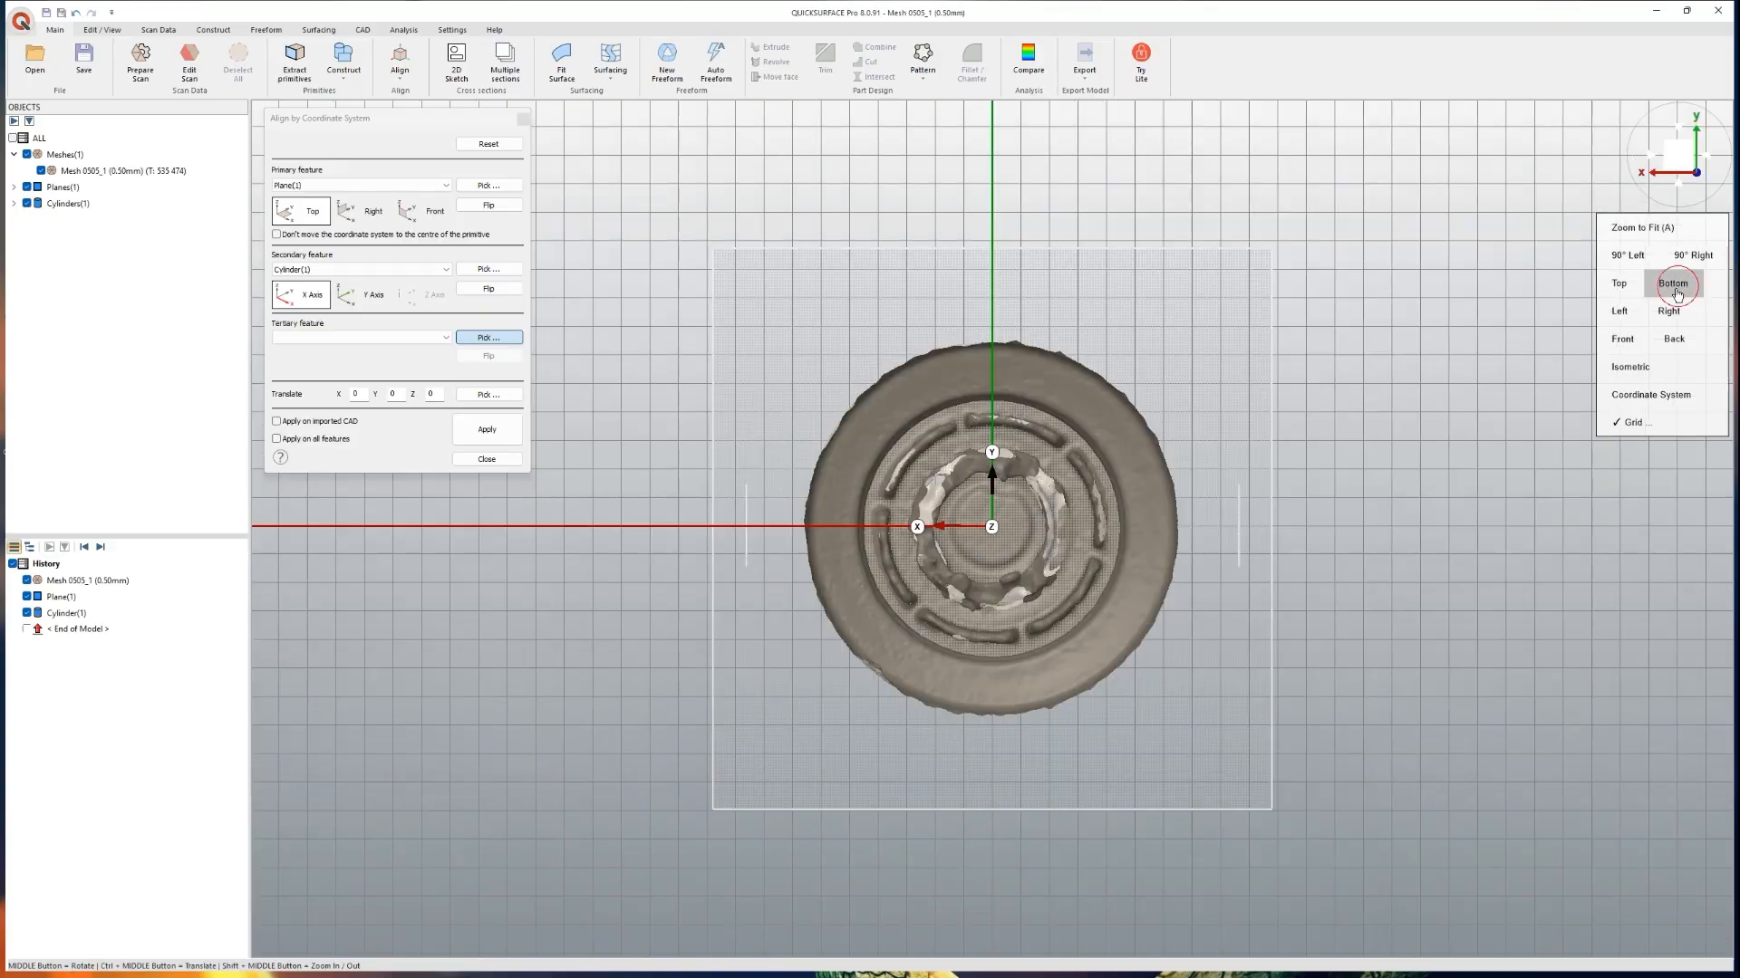
click(1622, 283)
middle_drag(1468, 508, 1367, 457)
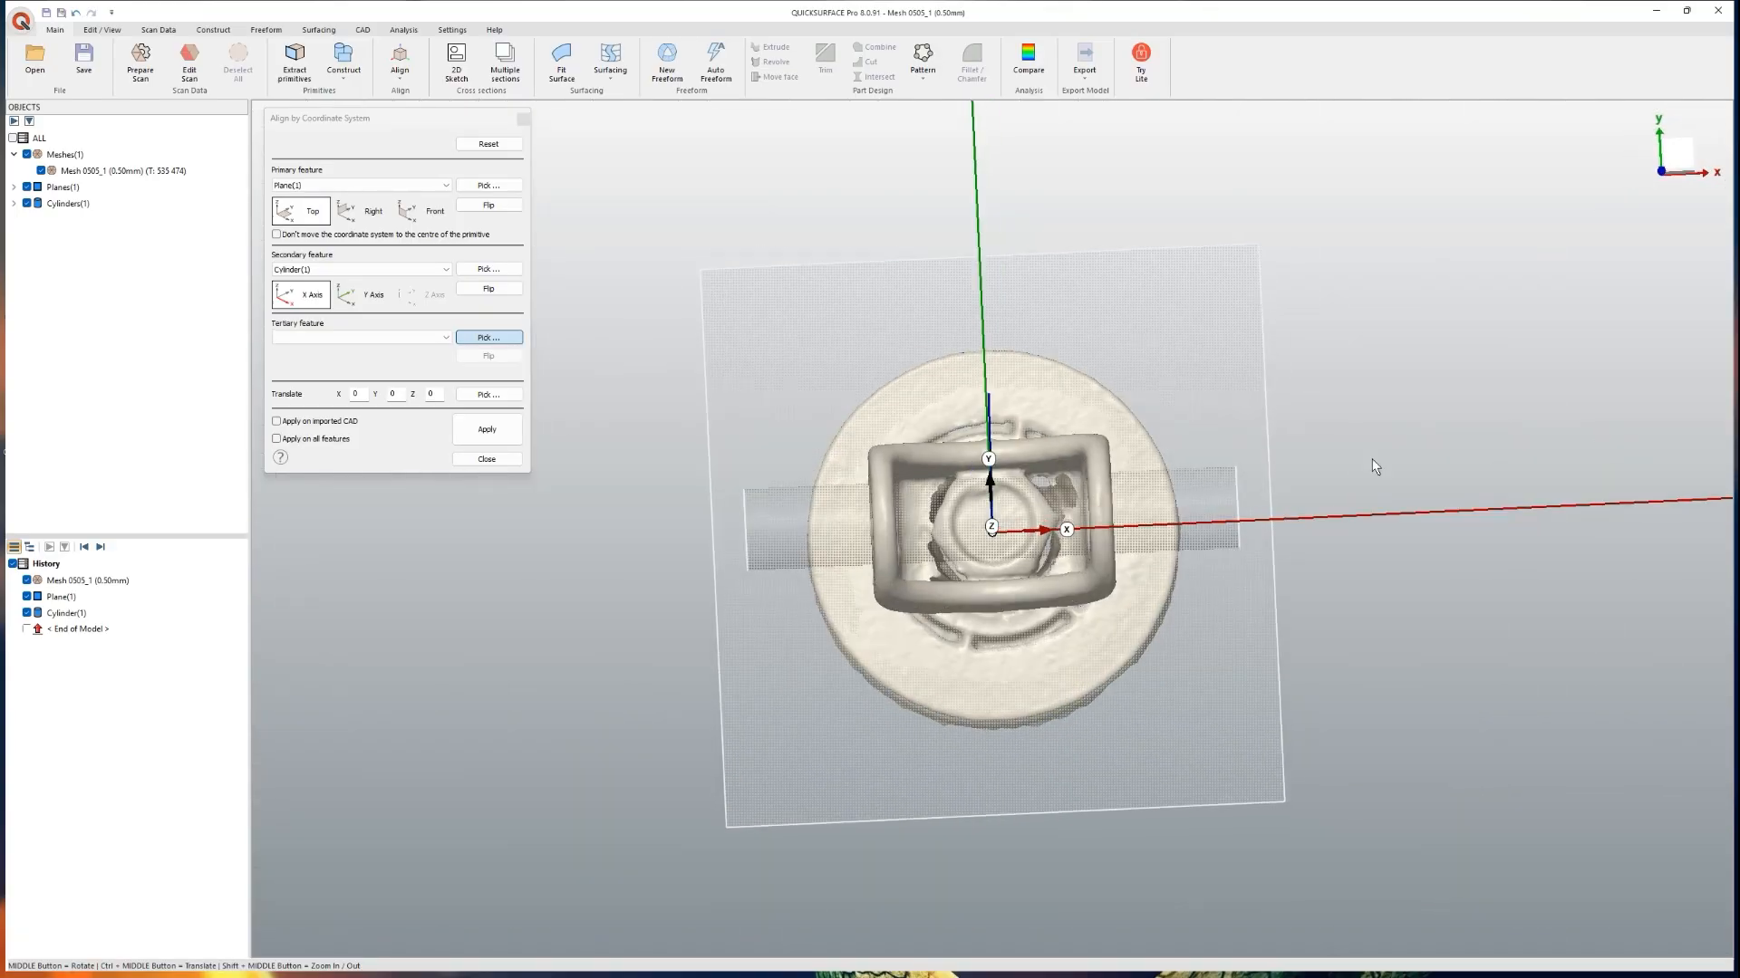
click(487, 460)
Step: Display the coordinate system axes and hide the extracted plane and cylinder
middle_drag(819, 589, 865, 544)
mouse_move(1671, 167)
click(1616, 399)
middle_drag(1366, 476, 815, 245)
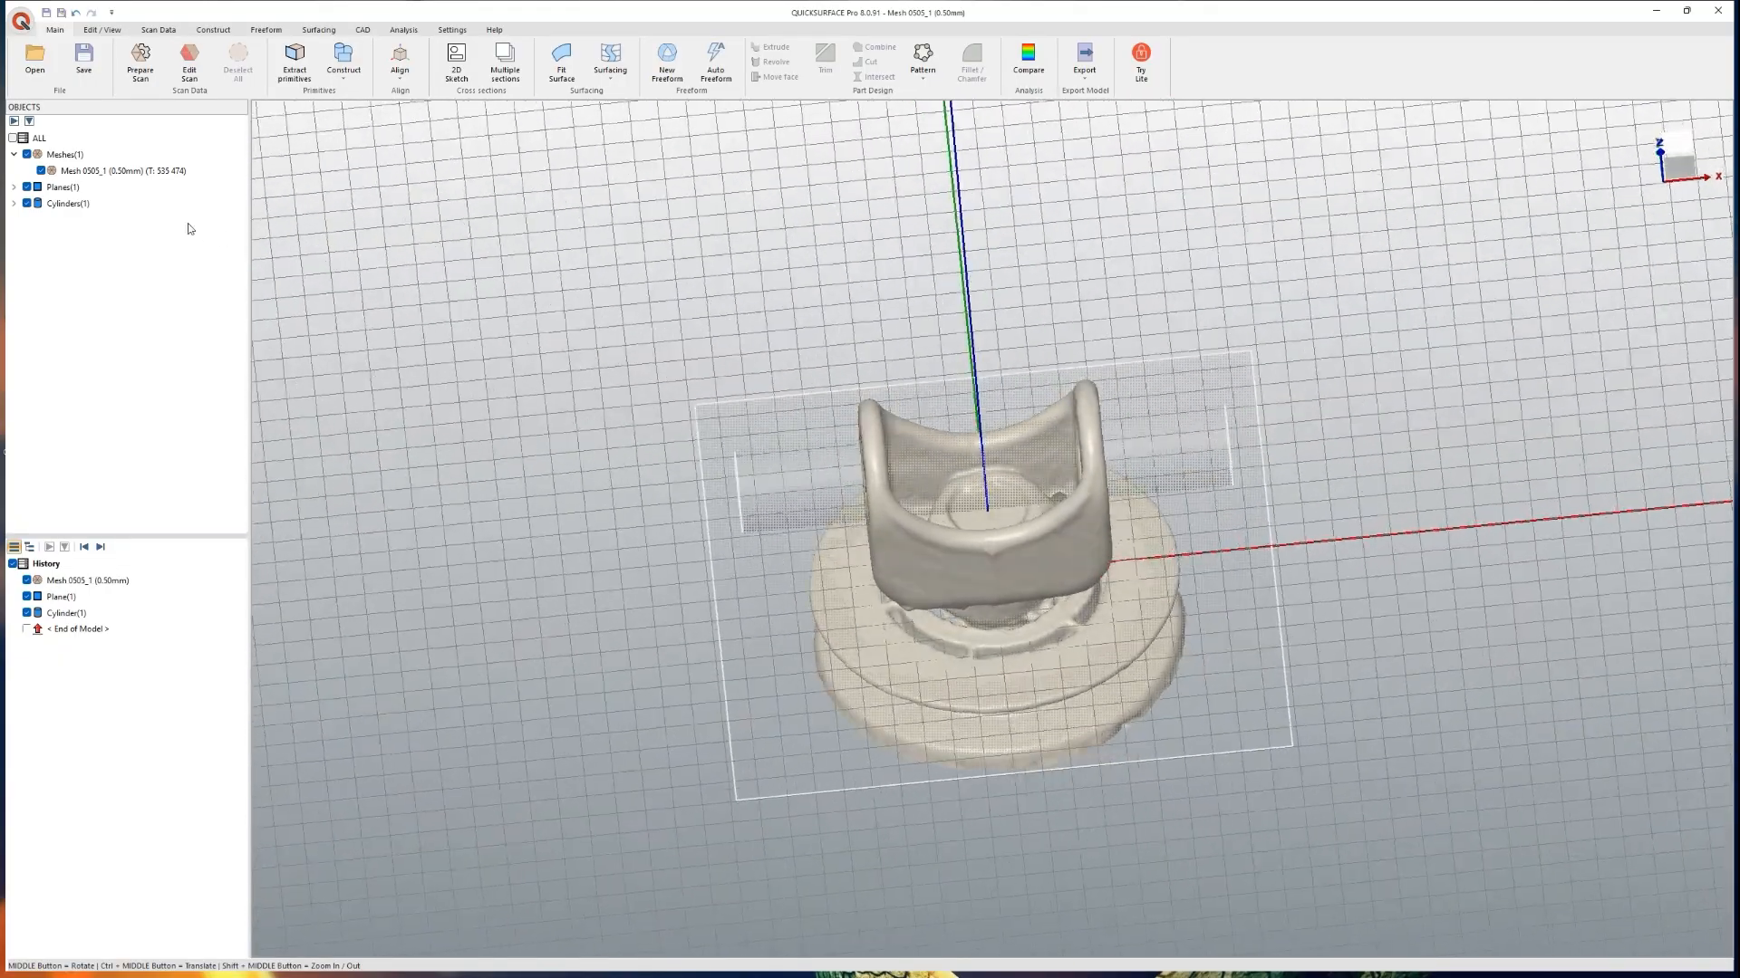
click(26, 203)
click(26, 187)
middle_drag(1219, 503, 1185, 513)
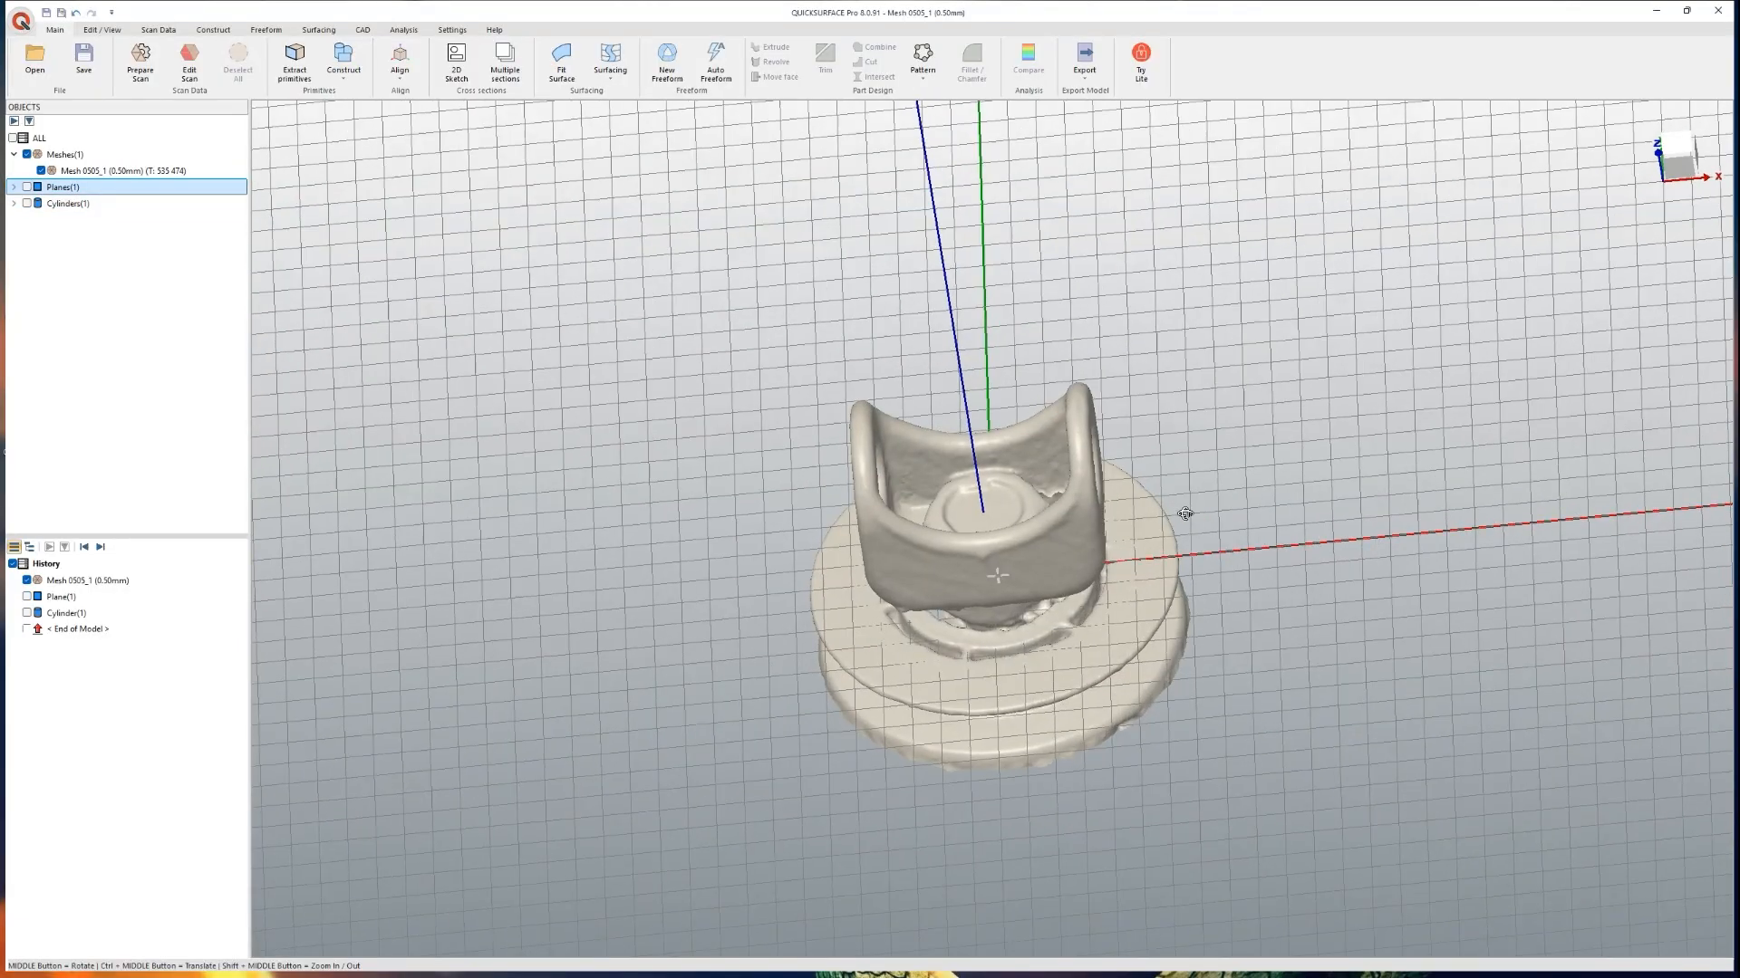
Step: Examine the aligned mesh against the grid and axes, switching the coordinate system display off and back on
middle_drag(1348, 490, 1070, 501)
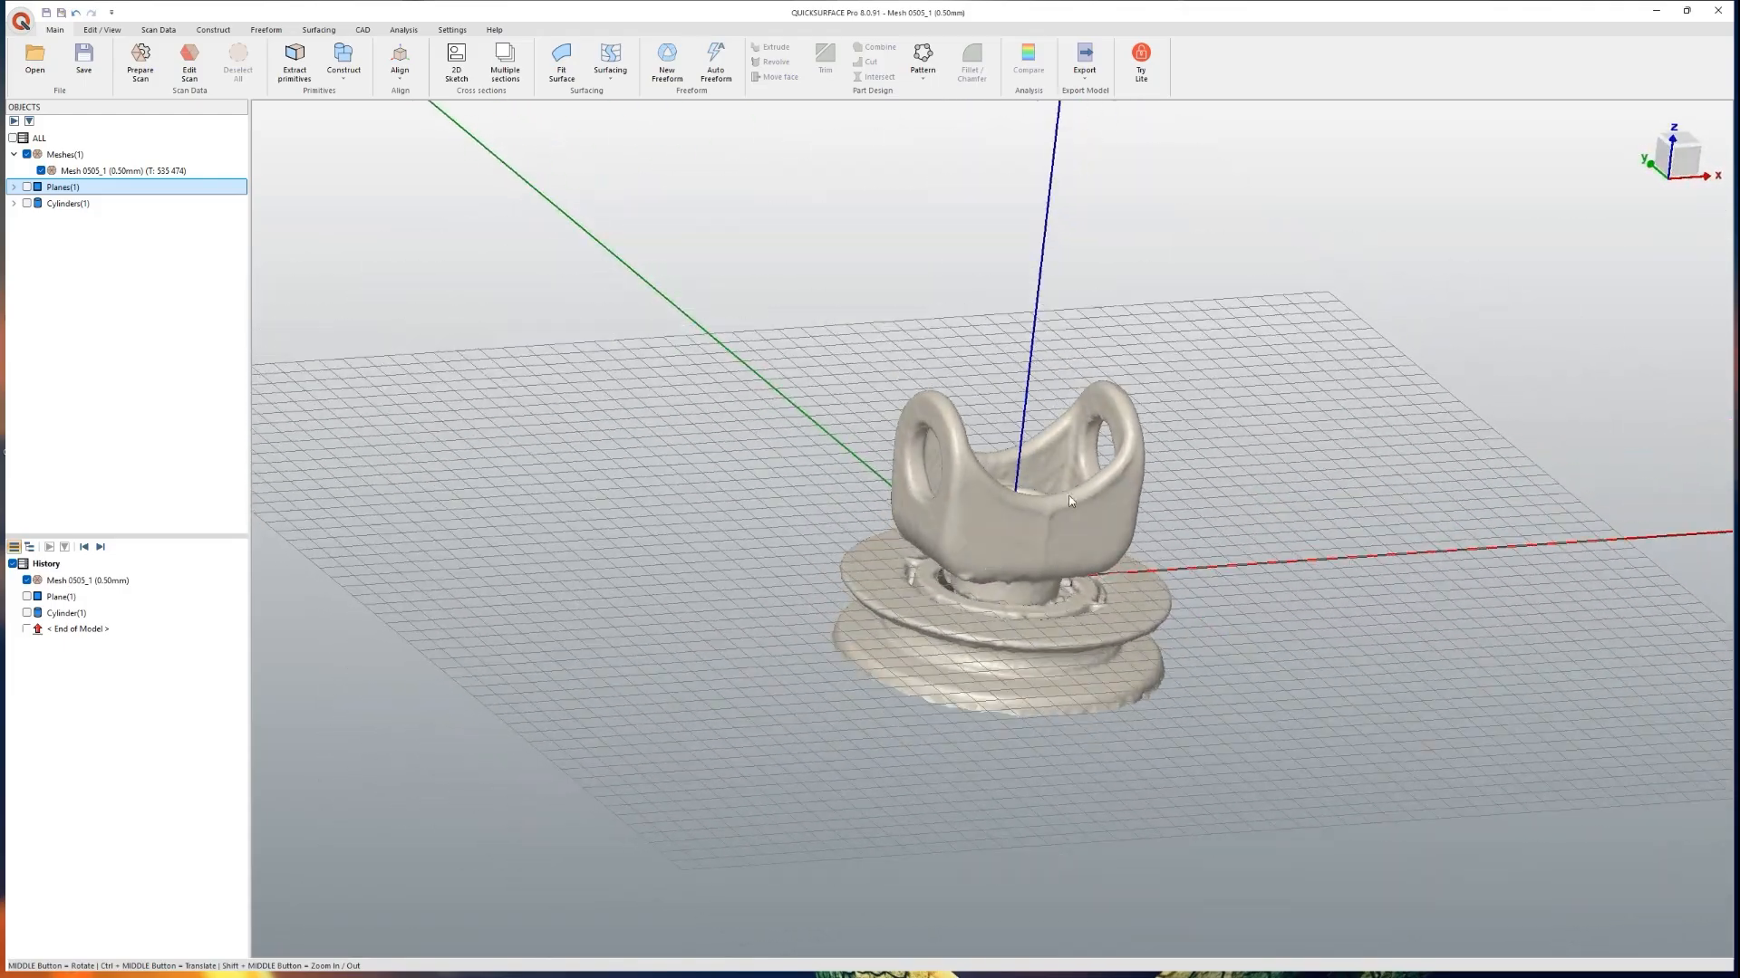
middle_drag(1078, 664, 988, 605)
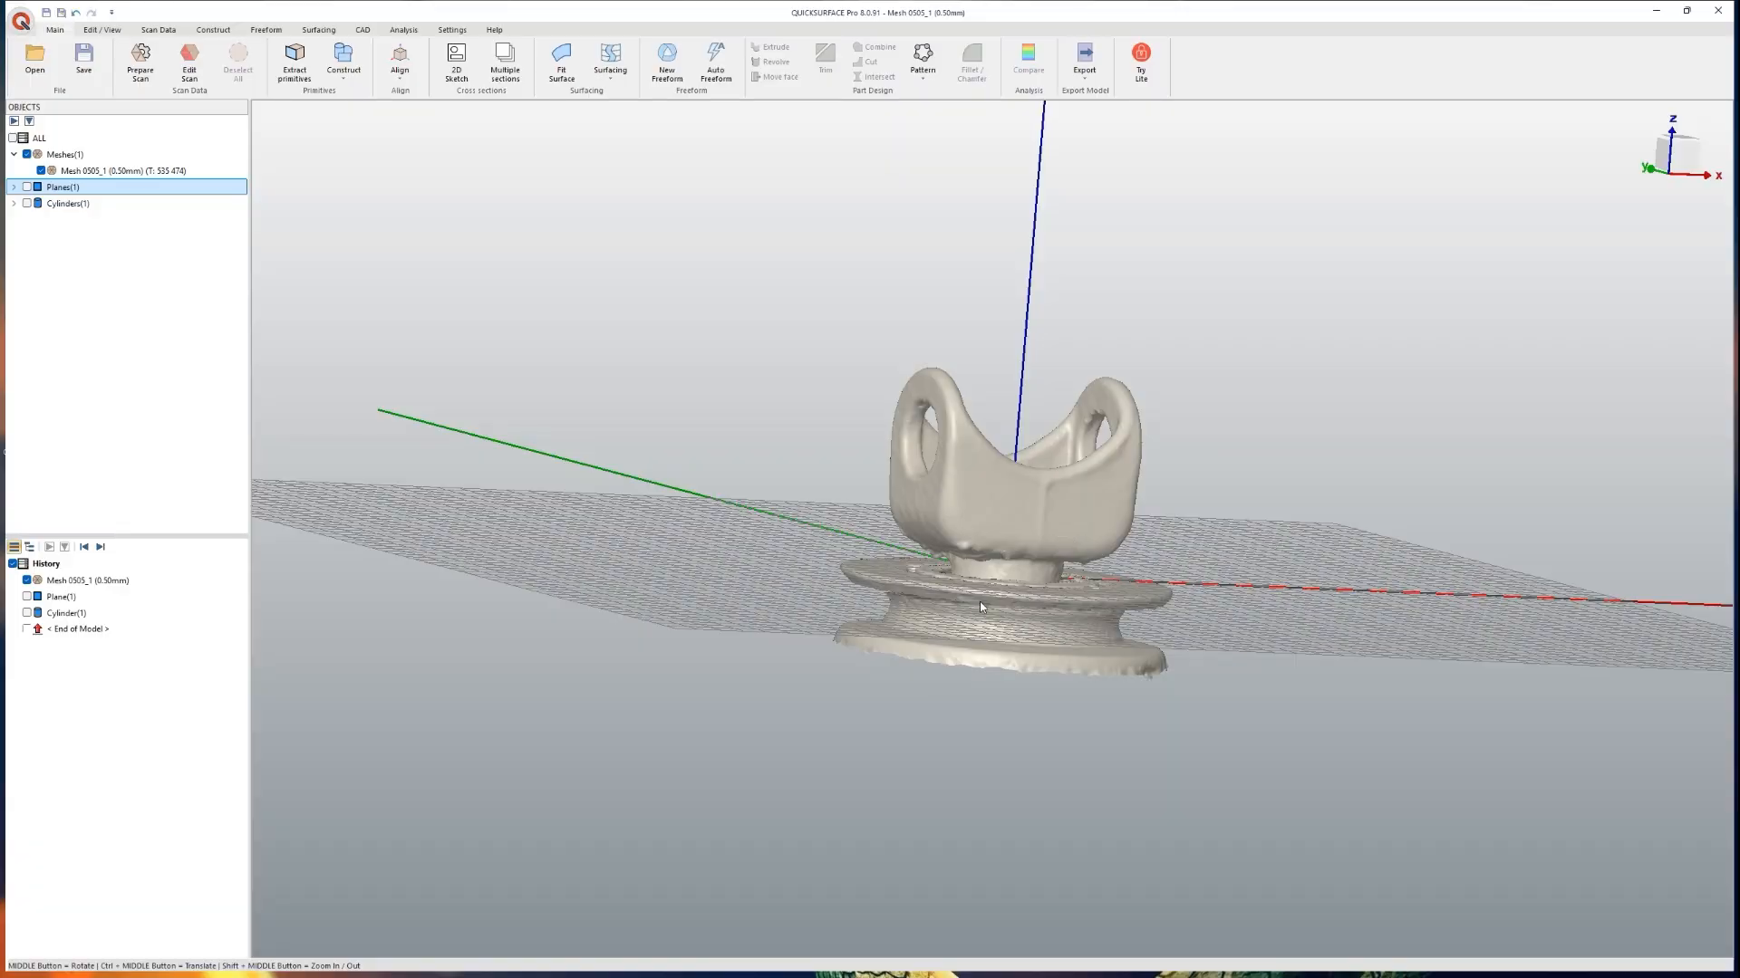
middle_drag(1323, 602, 971, 644)
right_click(1700, 215)
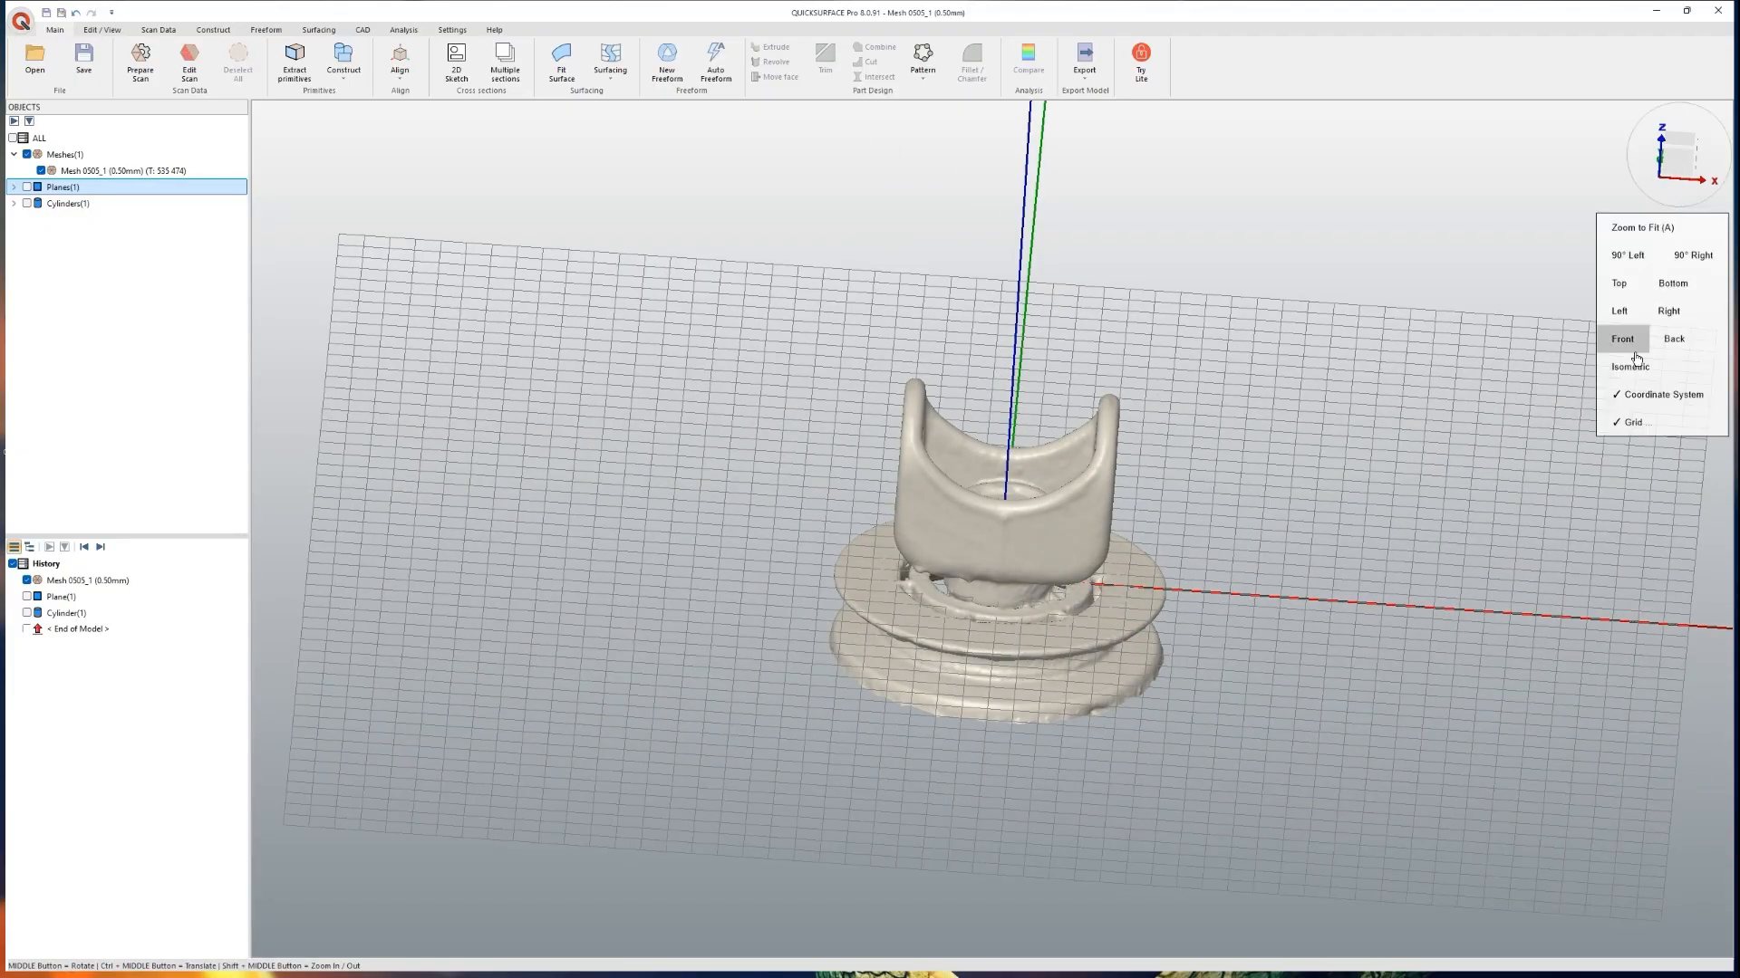
click(1640, 395)
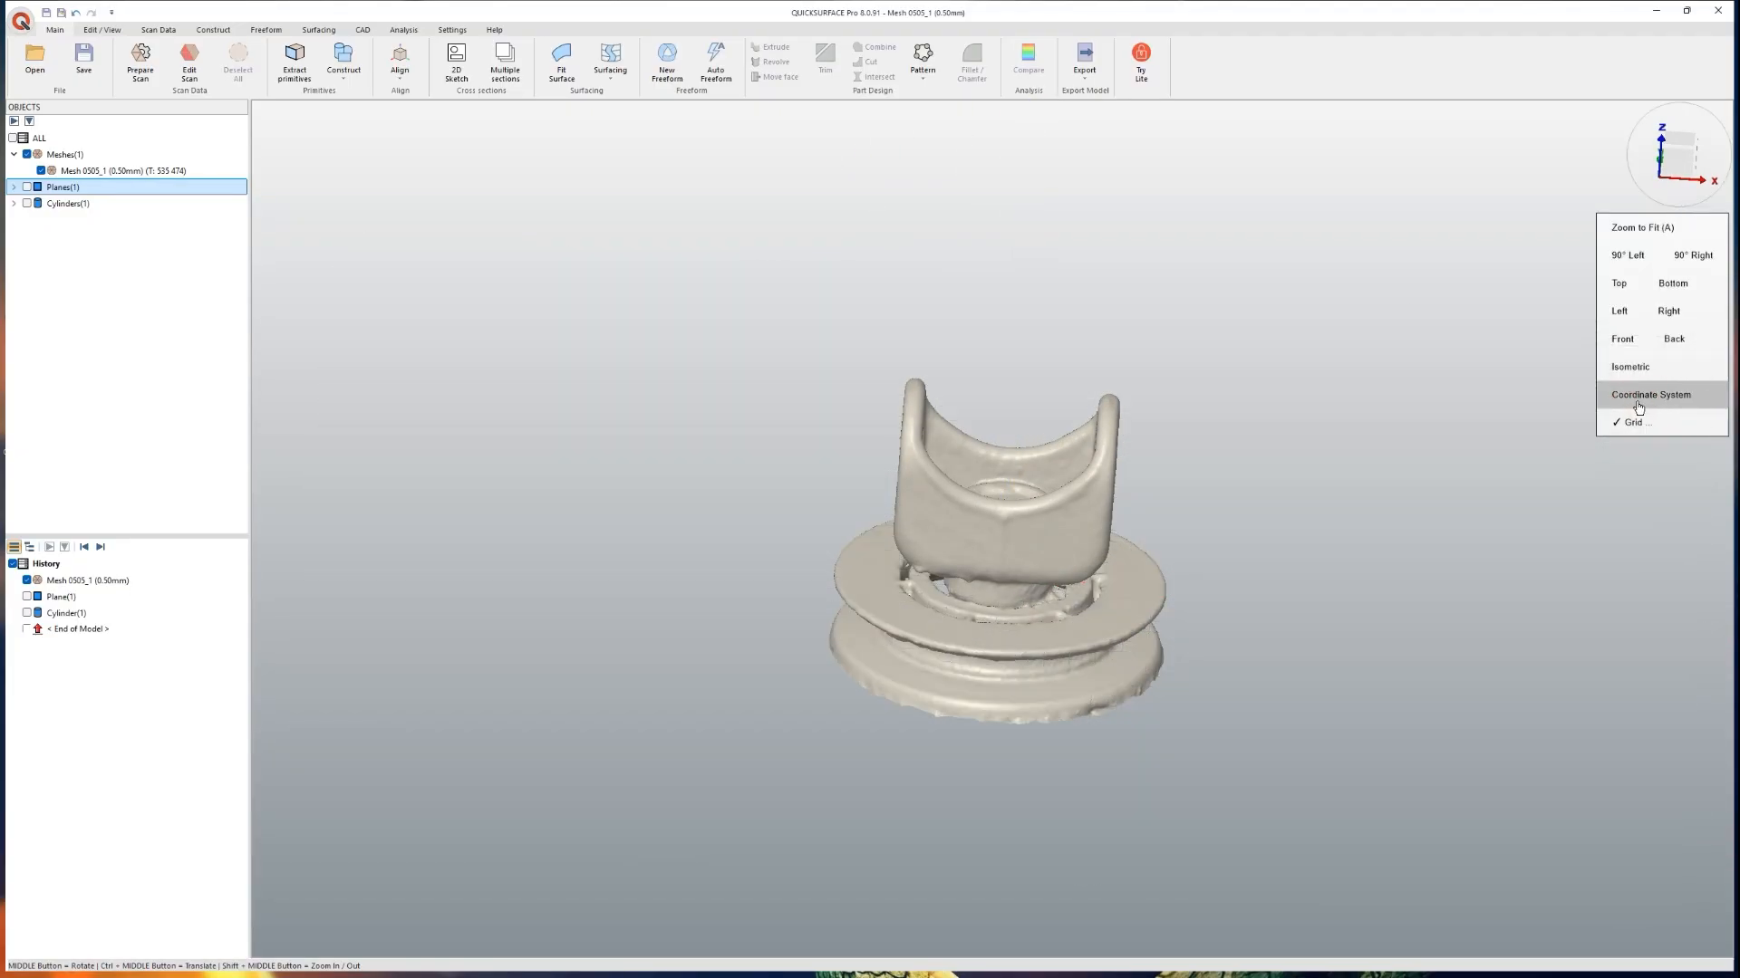
click(1622, 398)
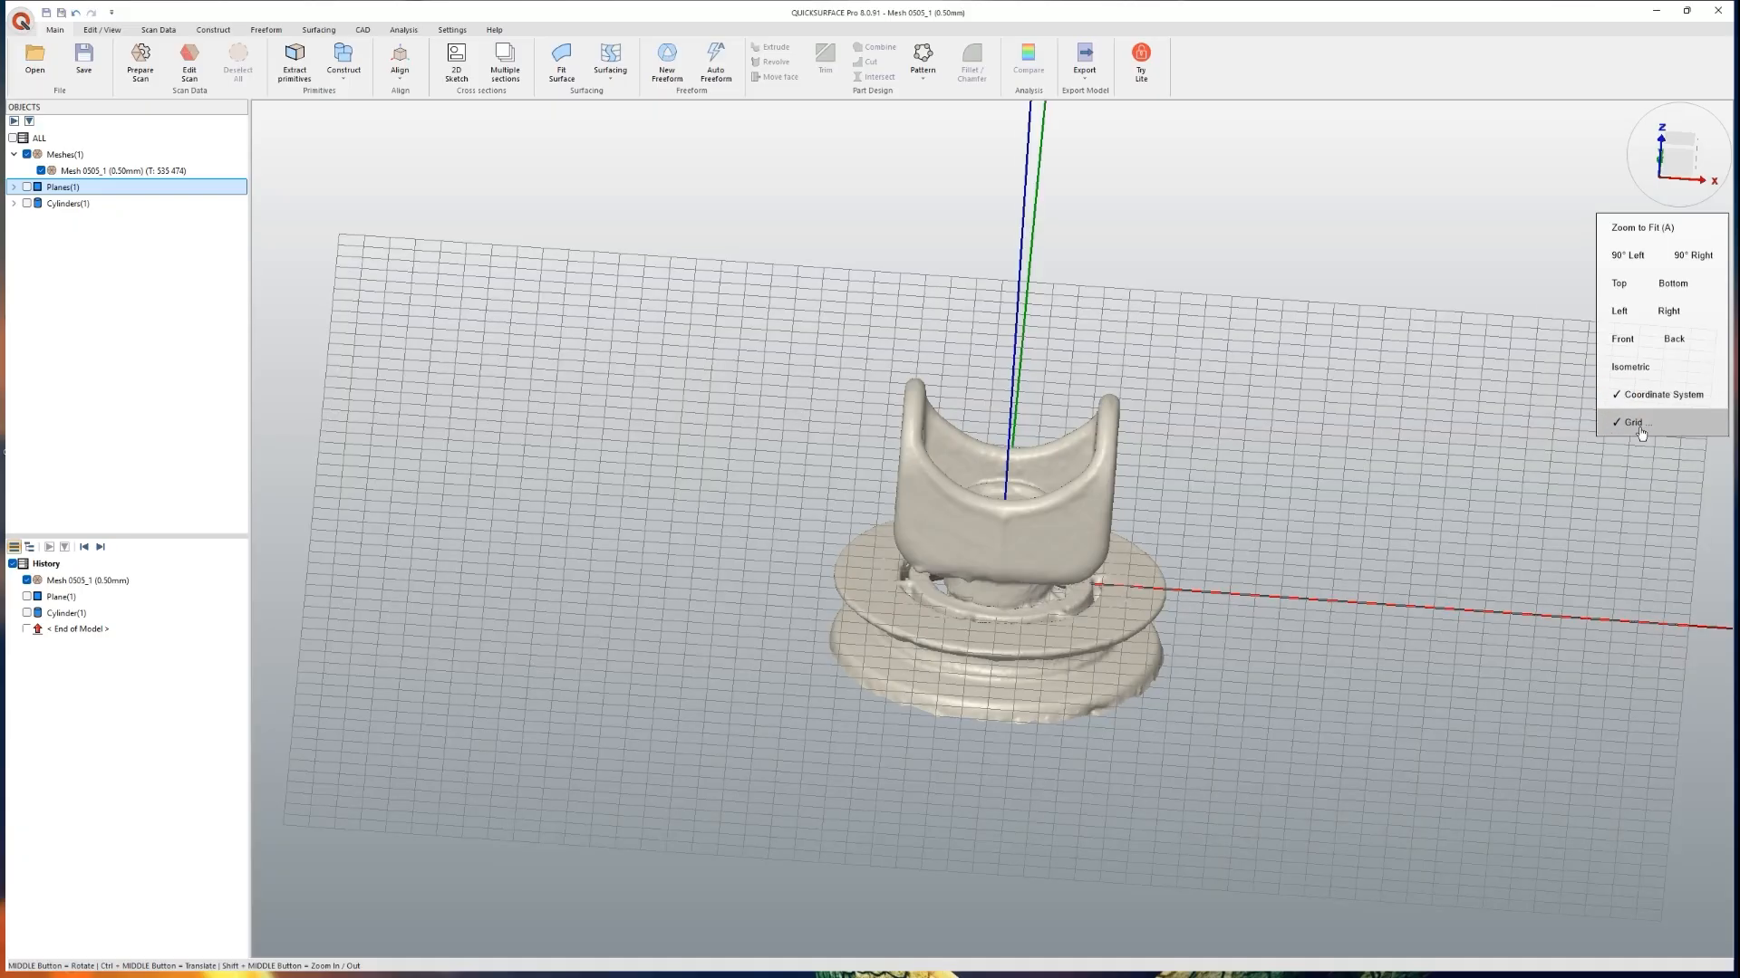
Step: Set the grid spacing to 10 mm and recheck the grid settings
click(1638, 424)
double_click(872, 492)
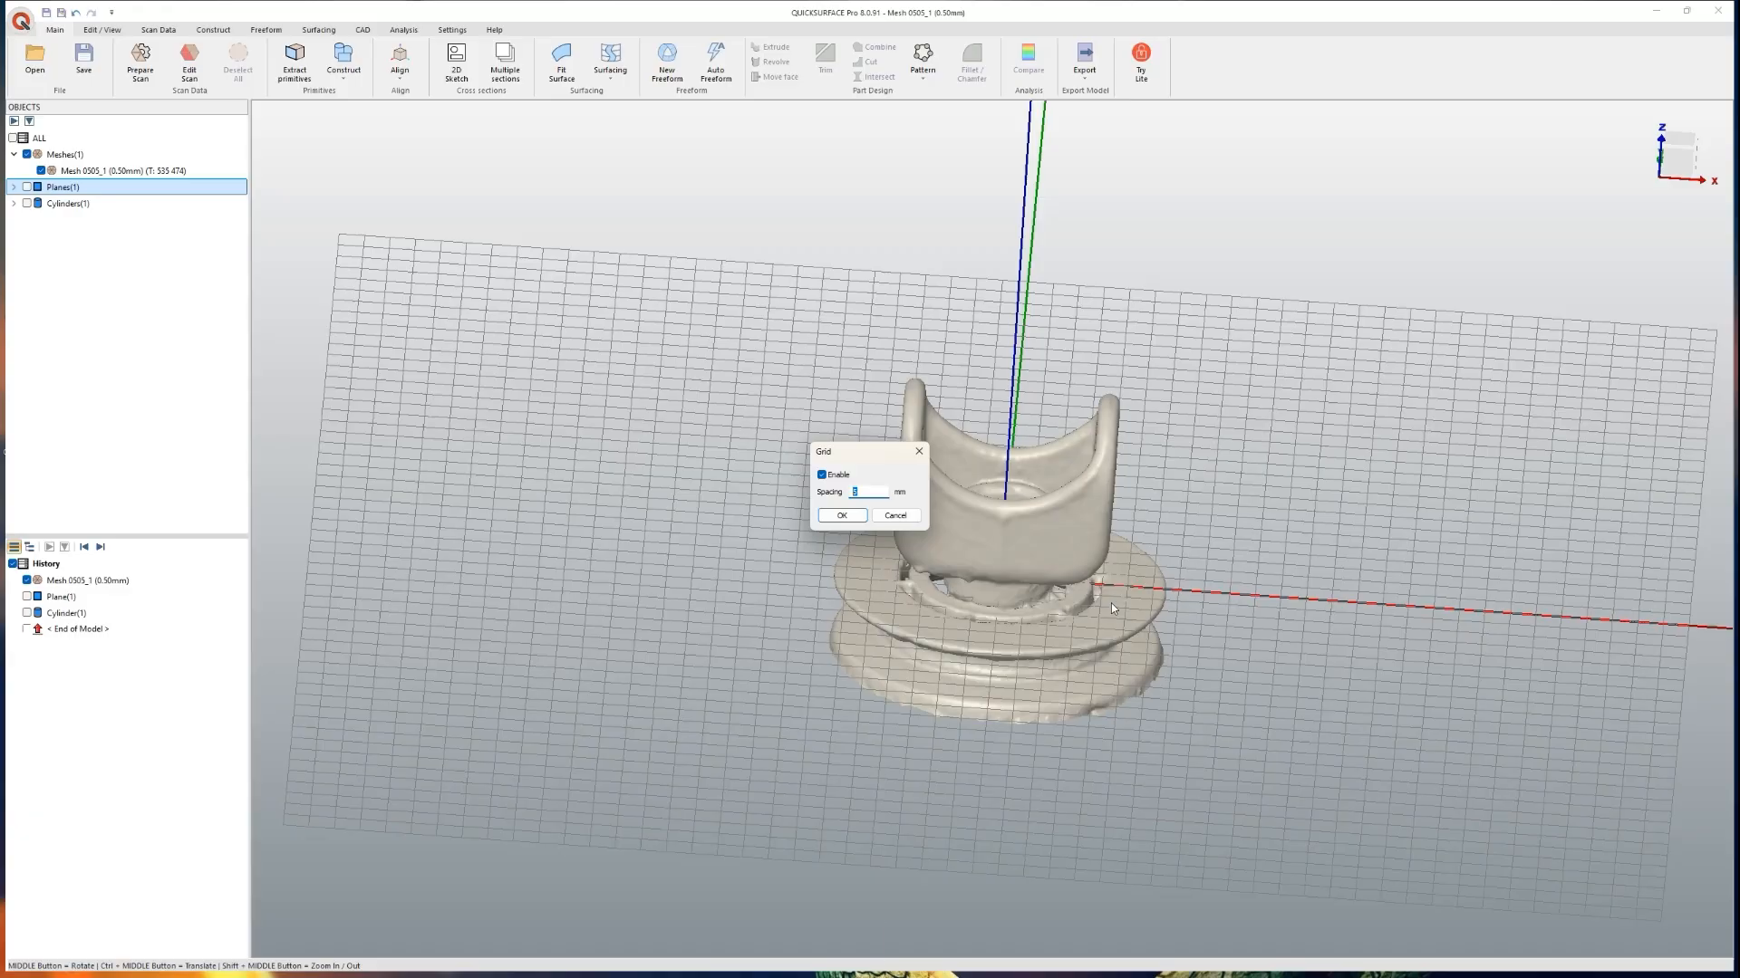
text(10)
key(Return)
middle_drag(1072, 566, 857, 664)
mouse_move(1670, 153)
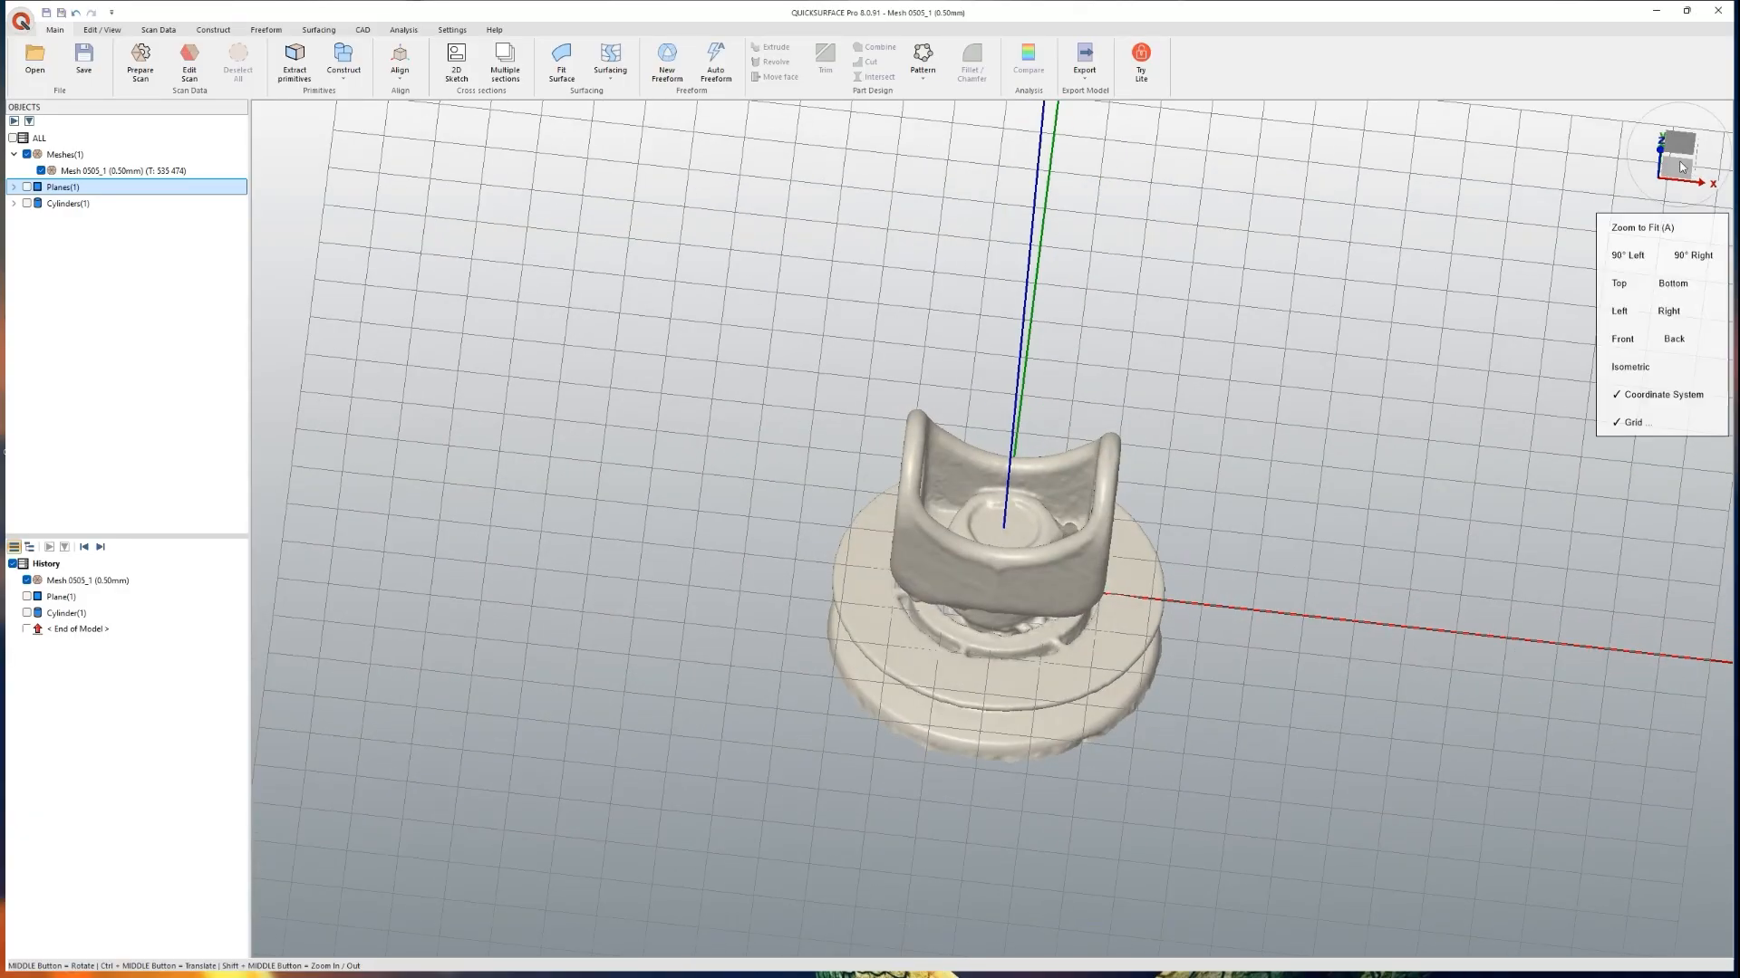
click(1649, 421)
click(897, 516)
Step: Start a 2D sketch for a revolved surface around the Z axis
middle_drag(1042, 576, 1202, 610)
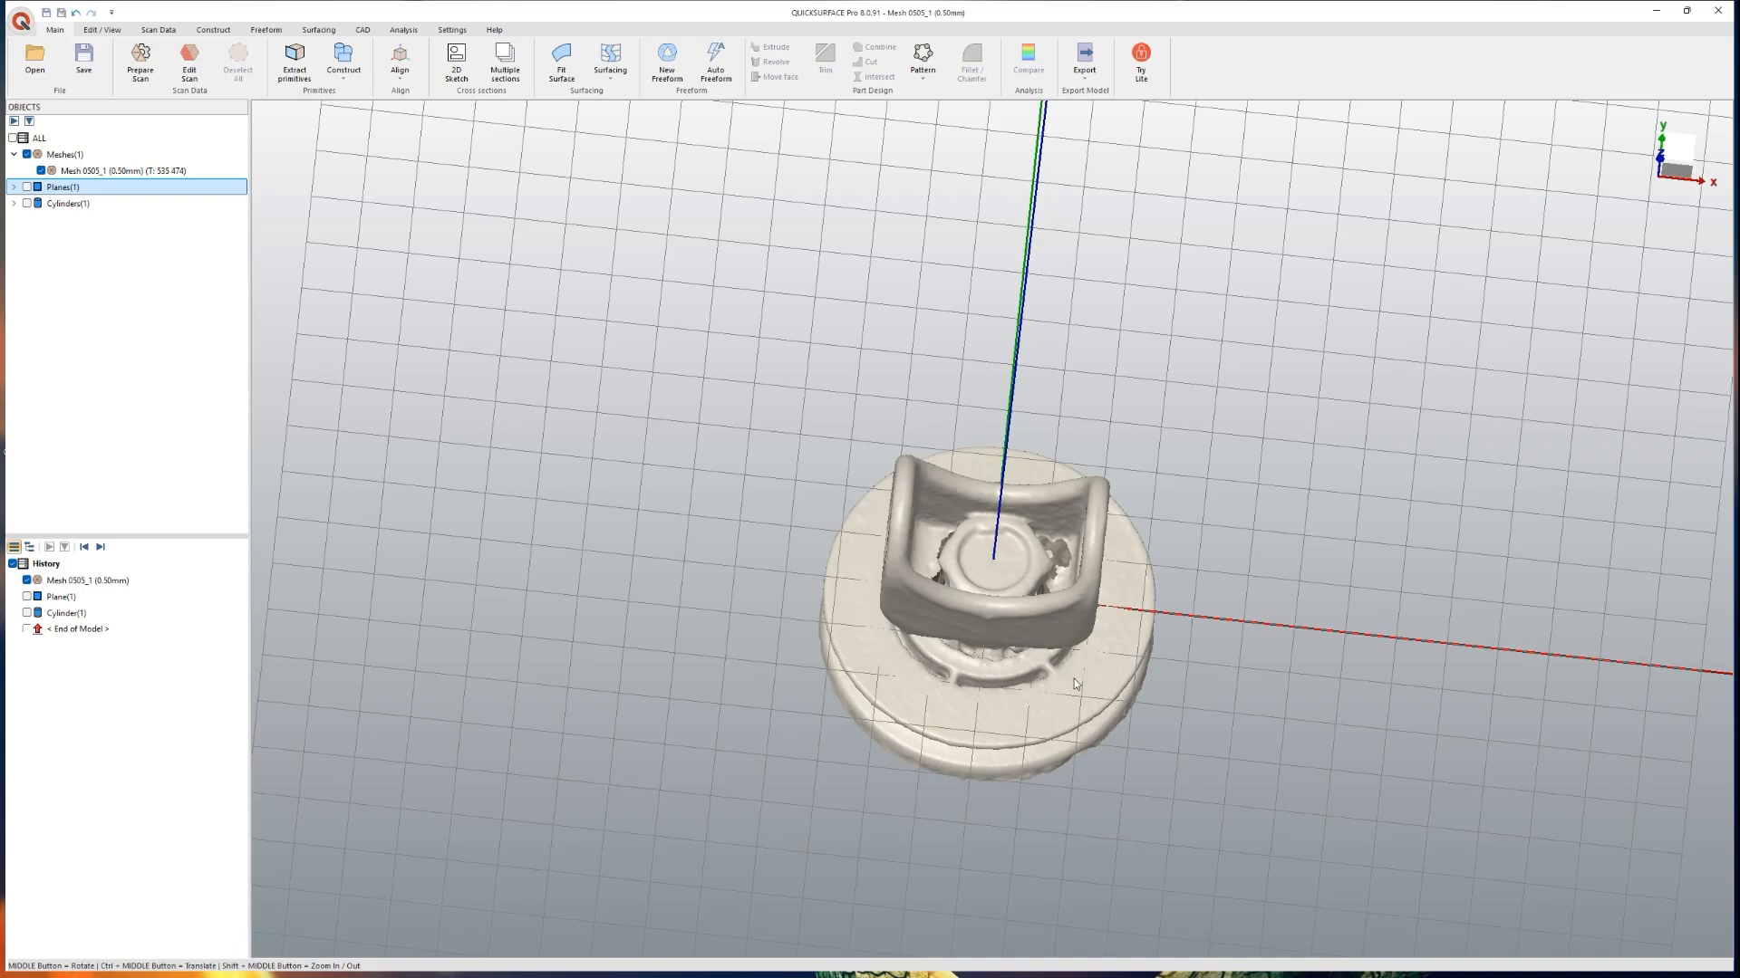
middle_drag(1113, 678, 1103, 613)
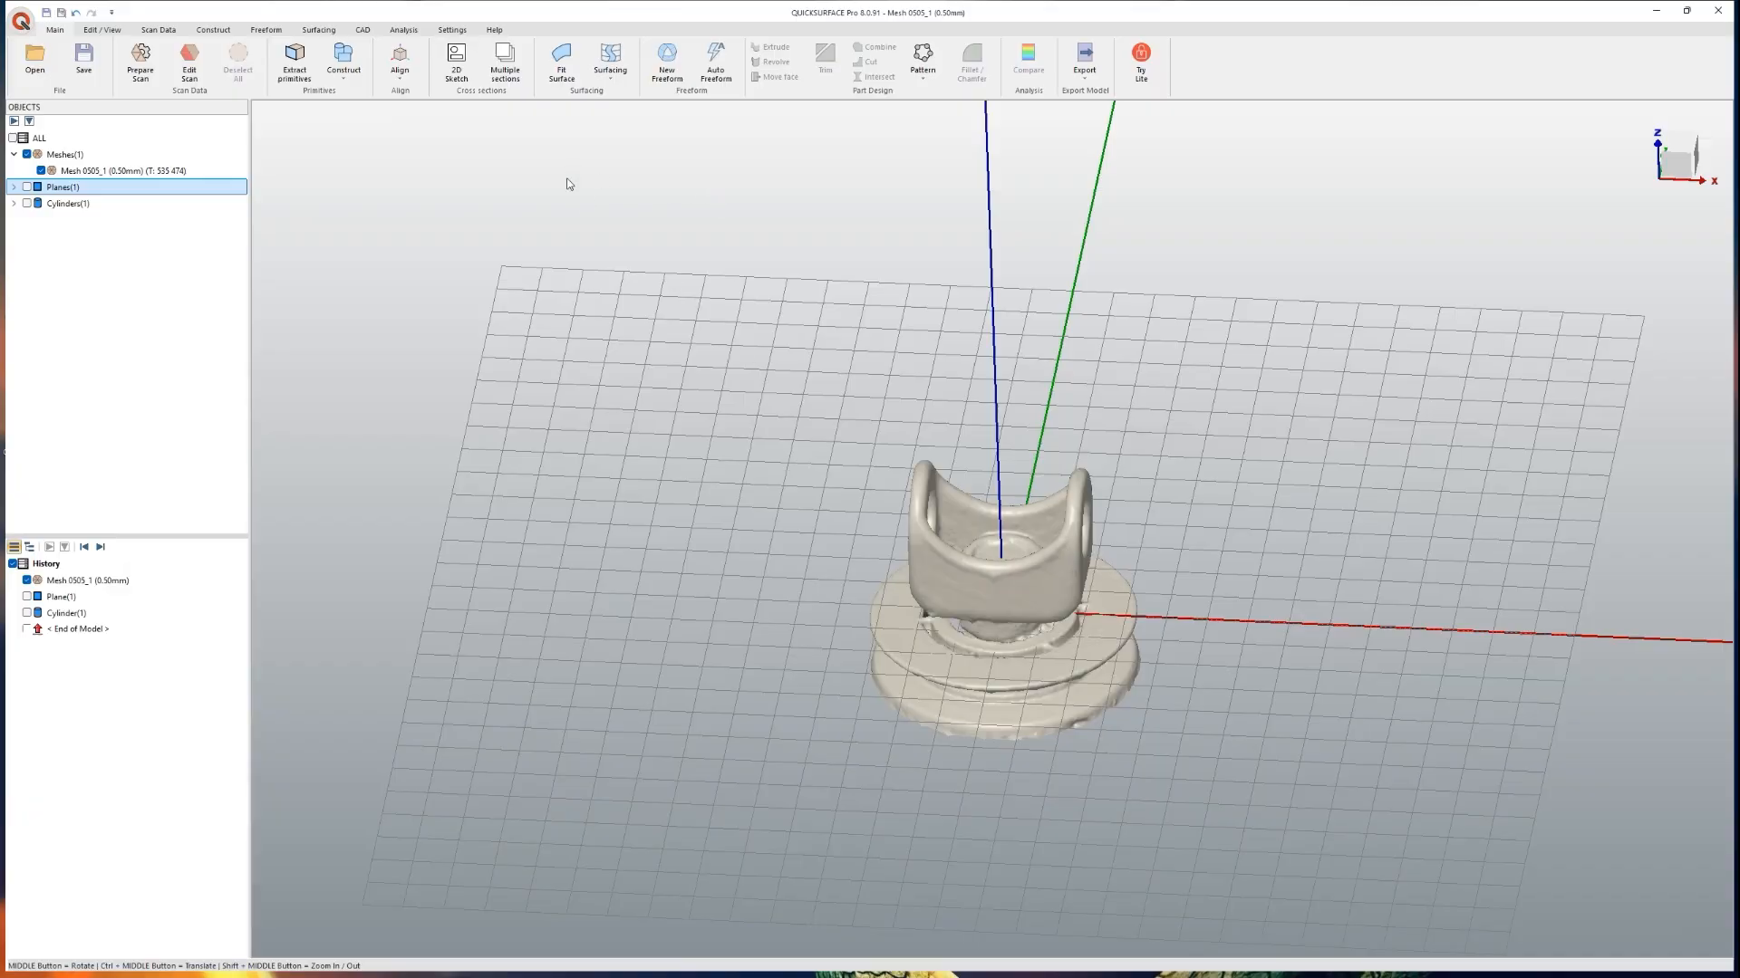
click(458, 73)
middle_drag(942, 489, 943, 530)
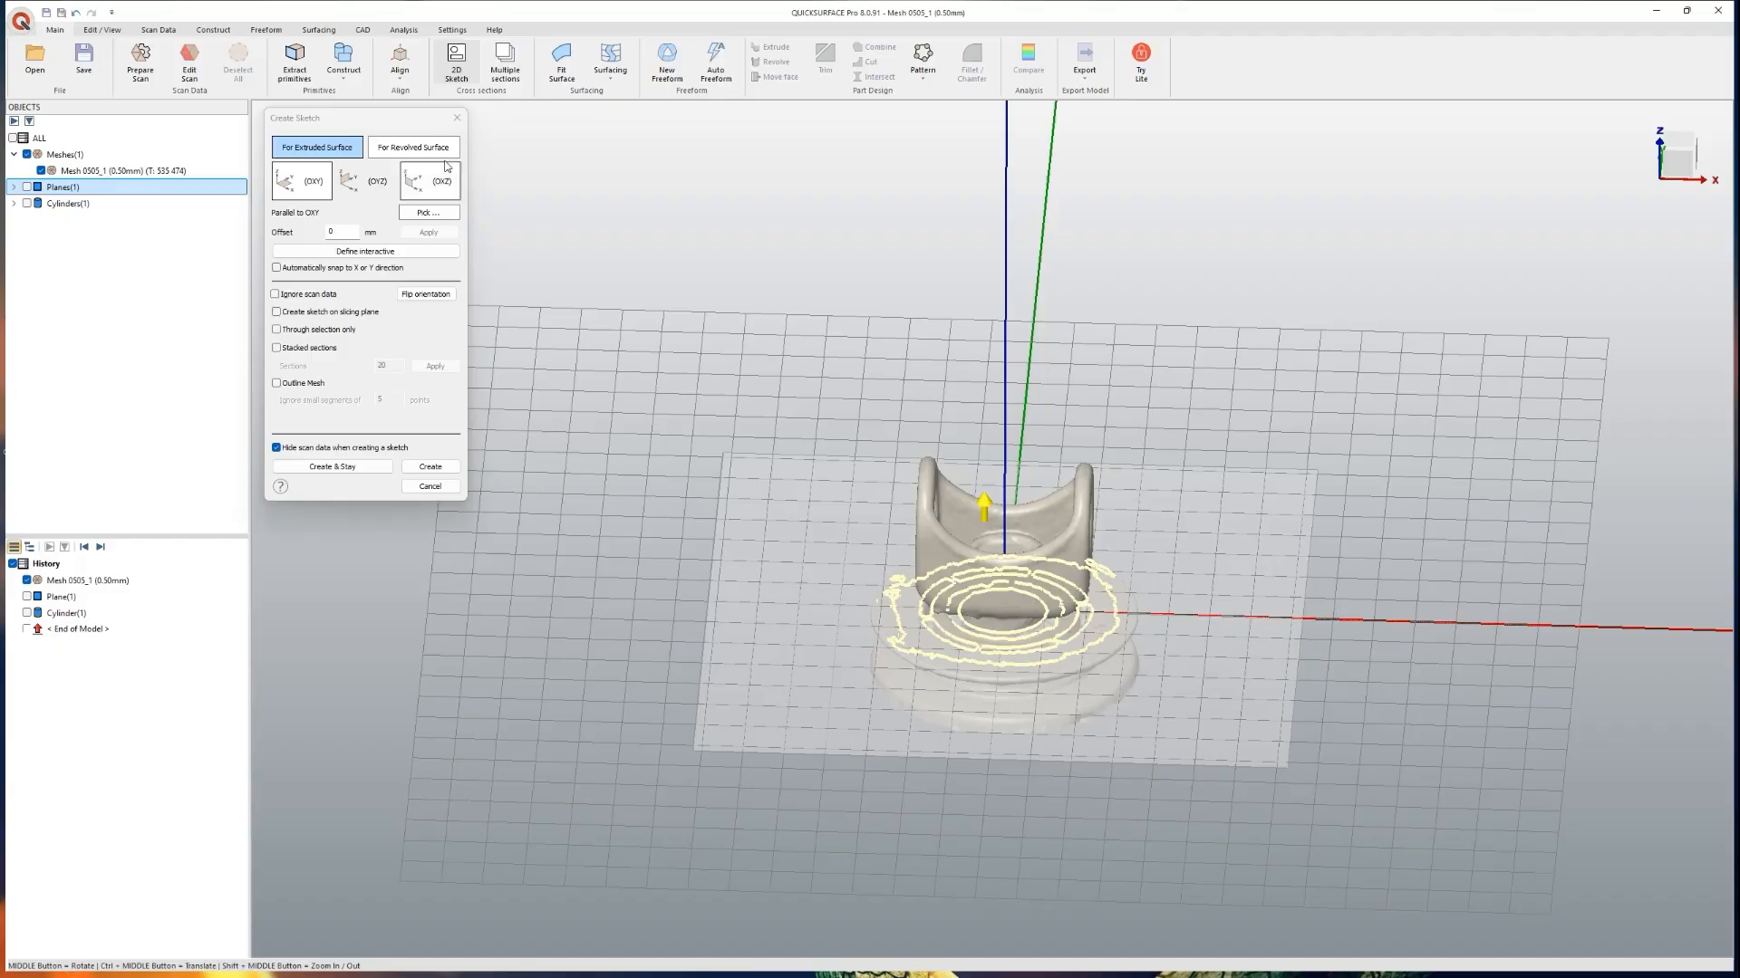
click(428, 154)
middle_drag(888, 589, 1098, 621)
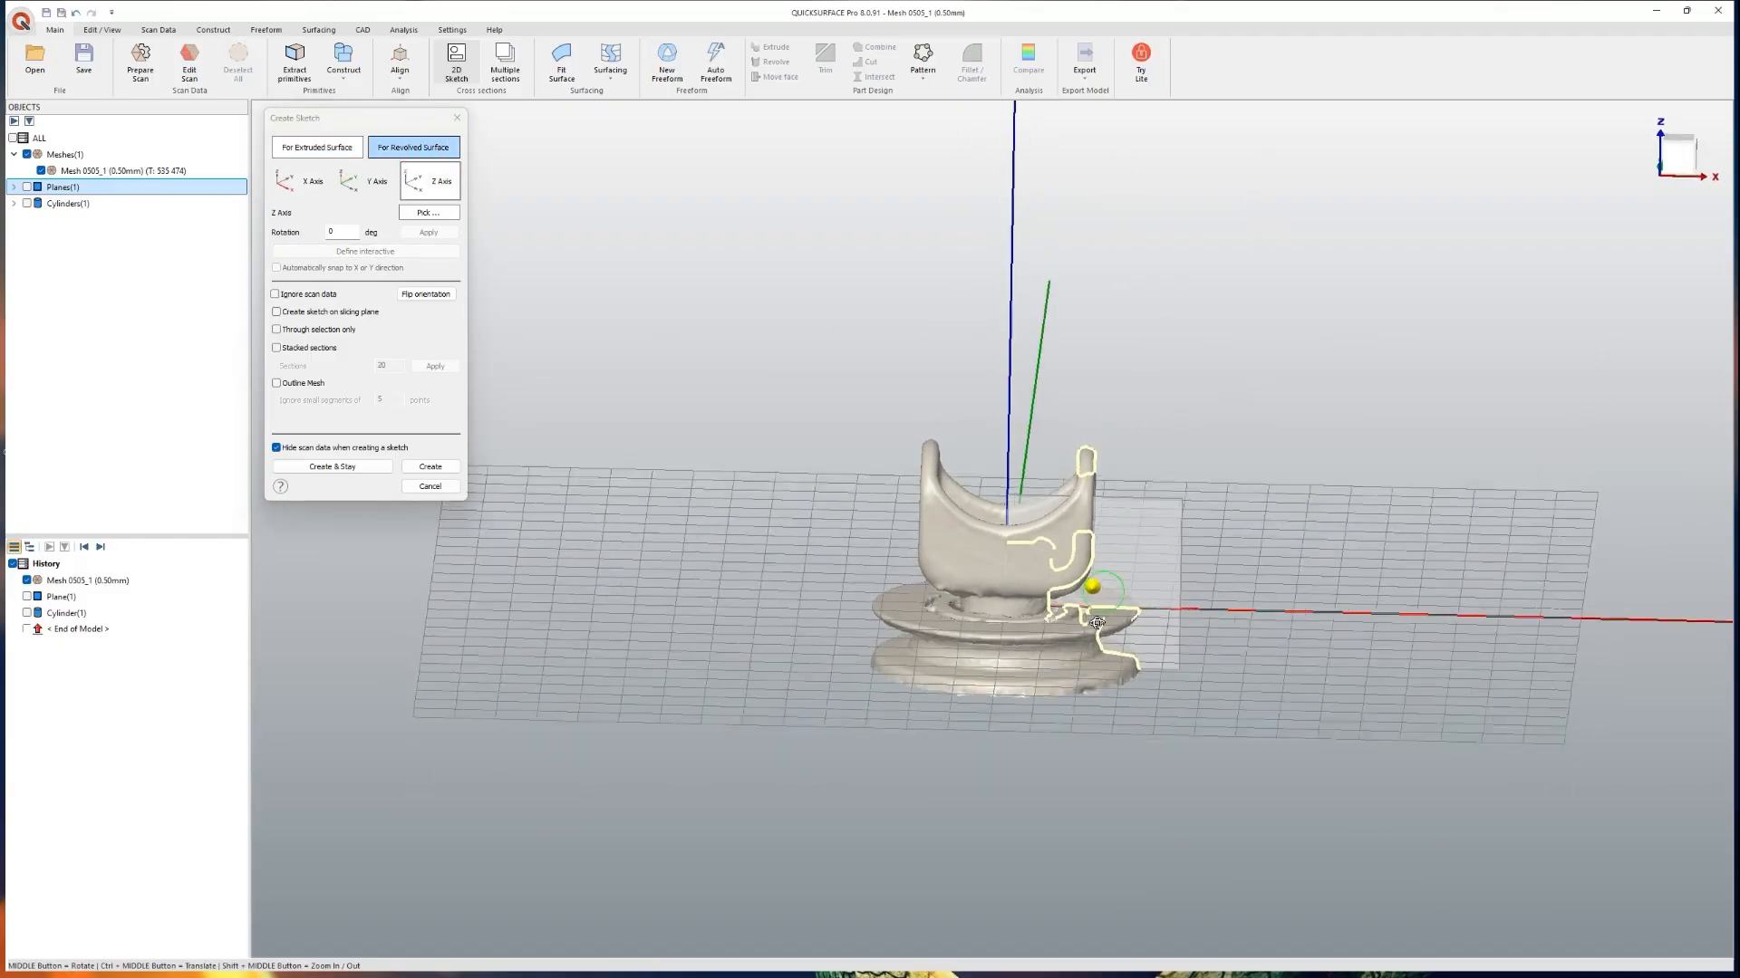
Step: Rotate the section plane to about 64 degrees around the Z axis, through clean flange profile data, and create the sketch
scroll(1098, 607, up, 3)
drag(1091, 574, 960, 607)
middle_drag(960, 608, 1528, 719)
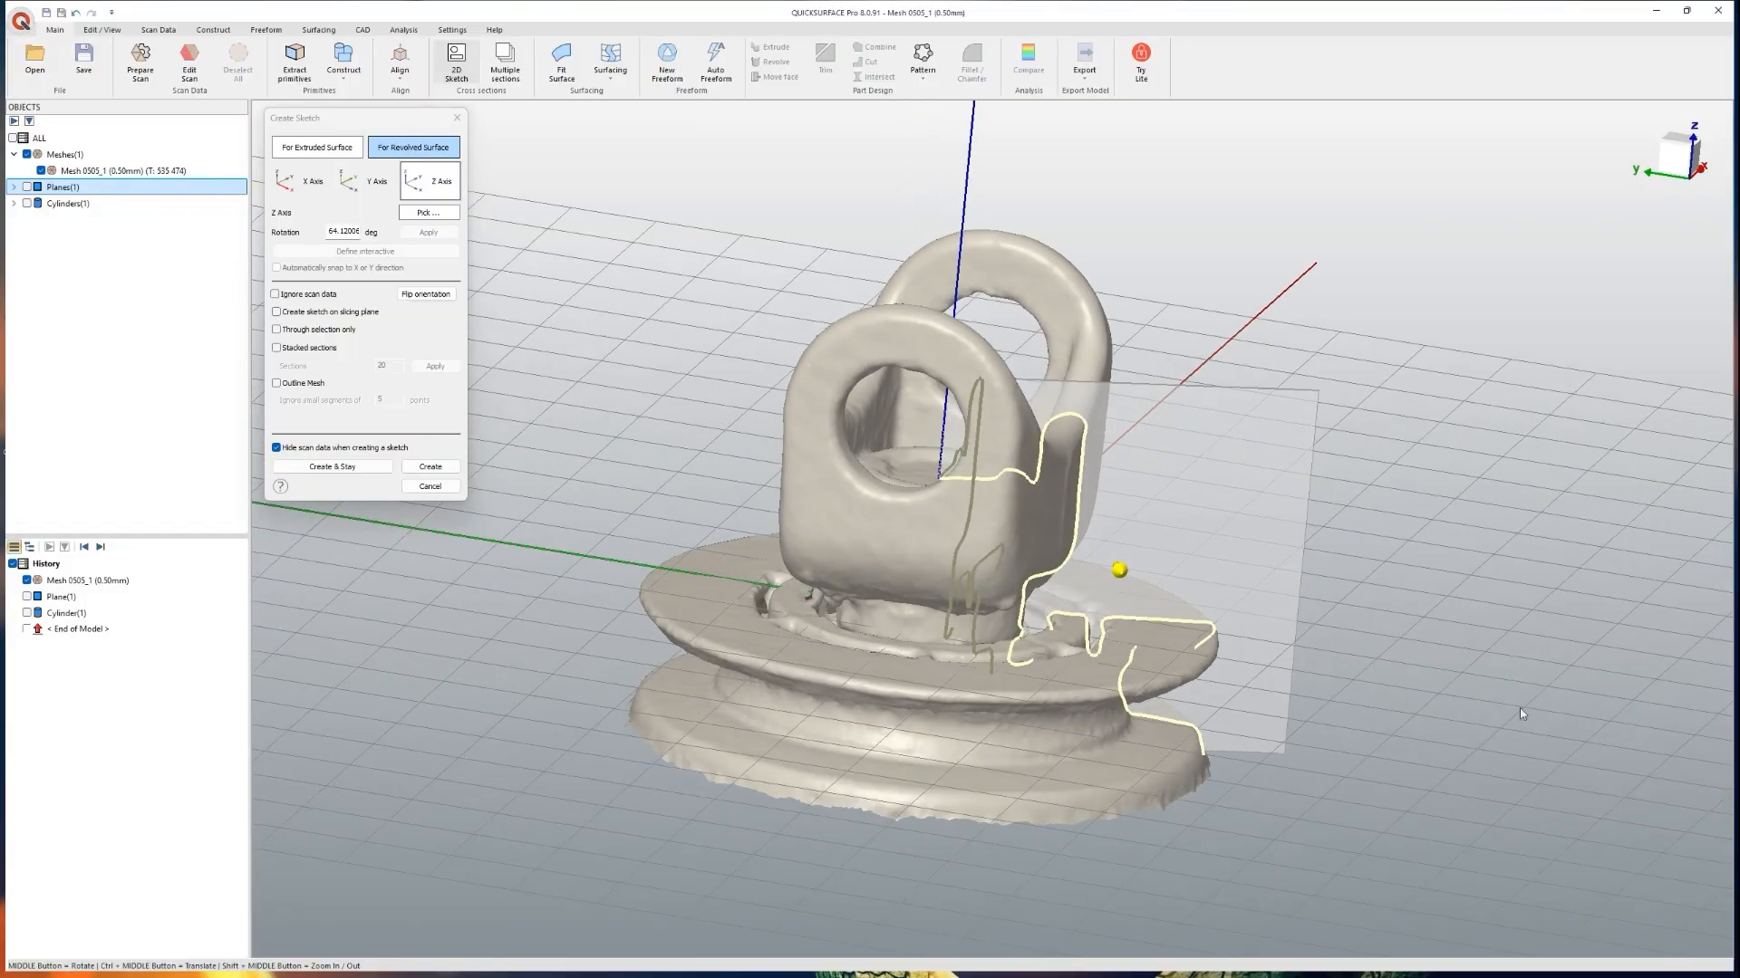
click(430, 466)
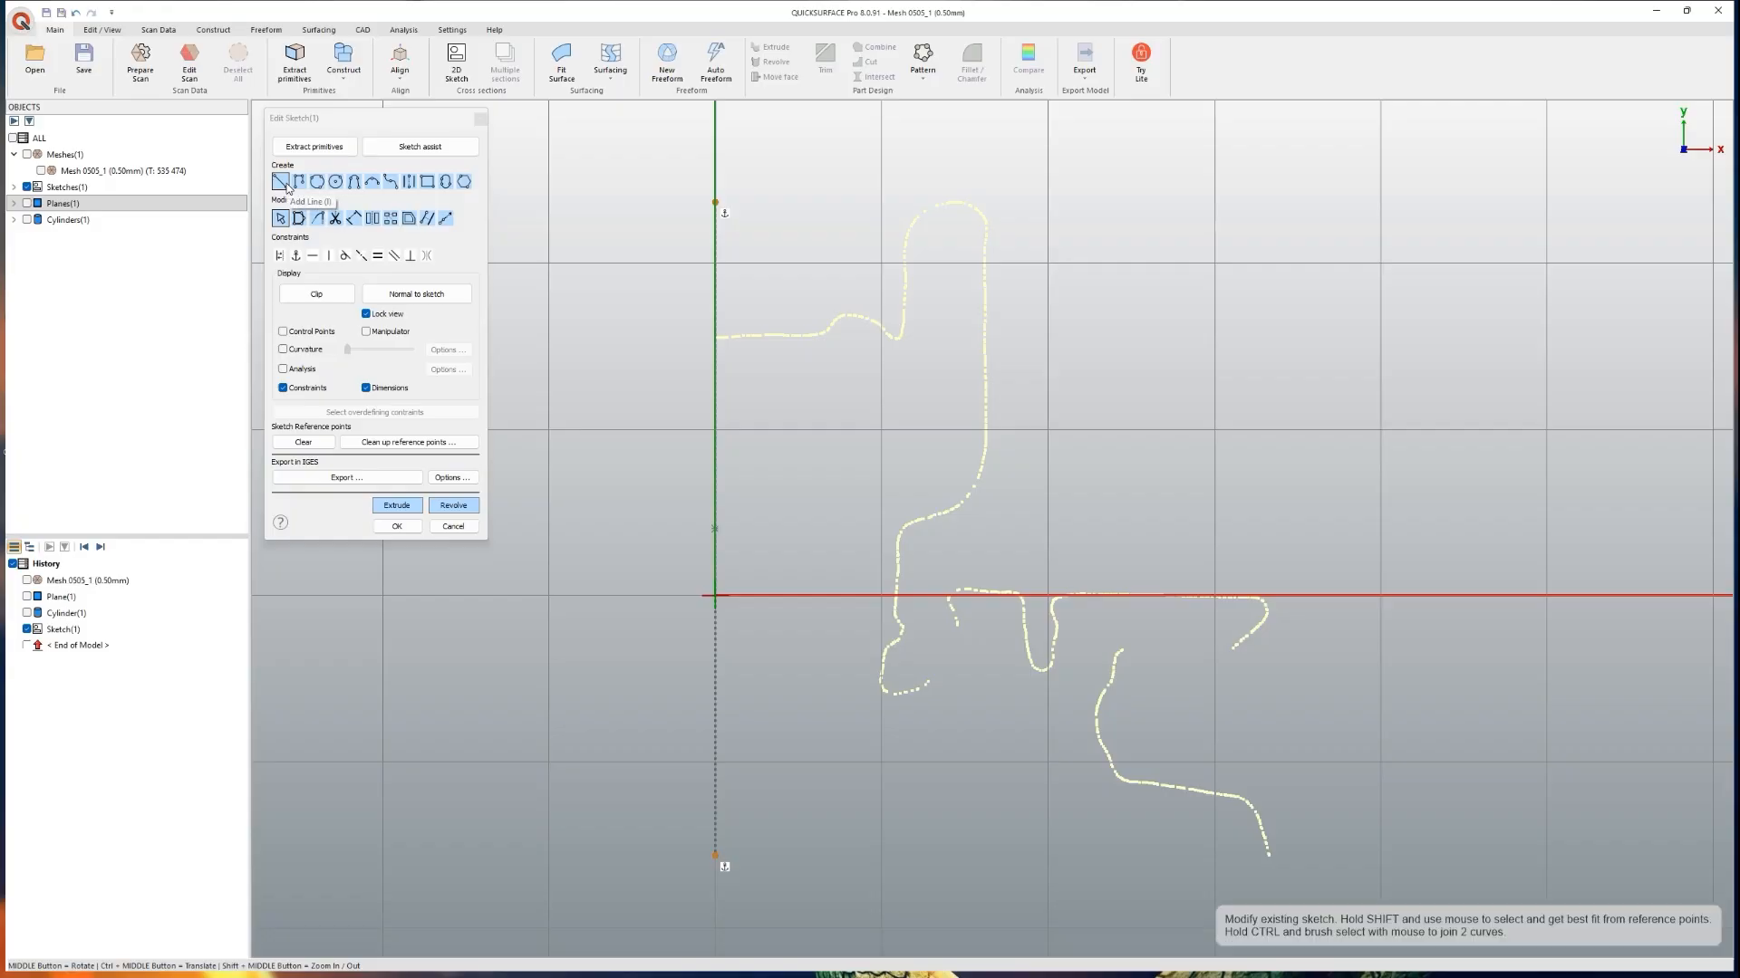
Step: Fit lines to the section's upper flange top, its slanted outer underside and the lower flange's sloping face
click(315, 145)
drag(1113, 607, 1229, 598)
drag(1159, 794, 1253, 805)
drag(1248, 646, 1261, 627)
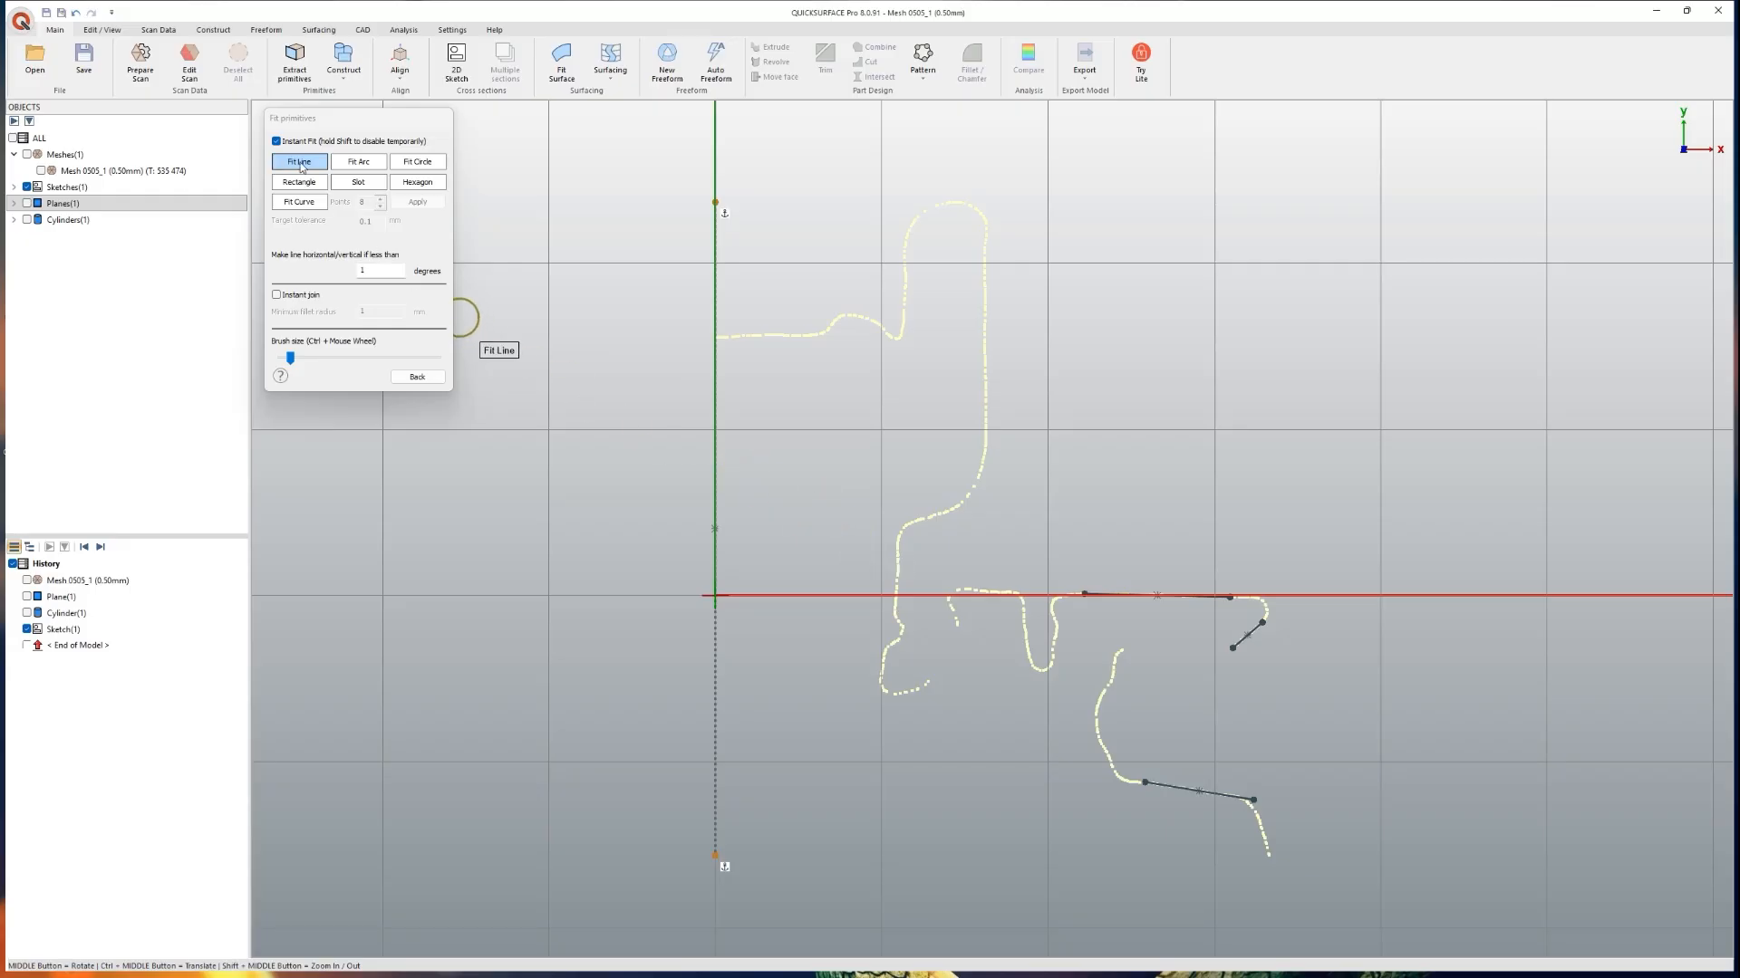
Step: Finish fitting lines and constrain the fitted upper flange top line to horizontal
click(419, 379)
click(1151, 594)
click(1190, 575)
Step: Extend the lower flange line outward, the top line from the origin past the rim, and the slanted line up through the top line
drag(1254, 803, 1362, 825)
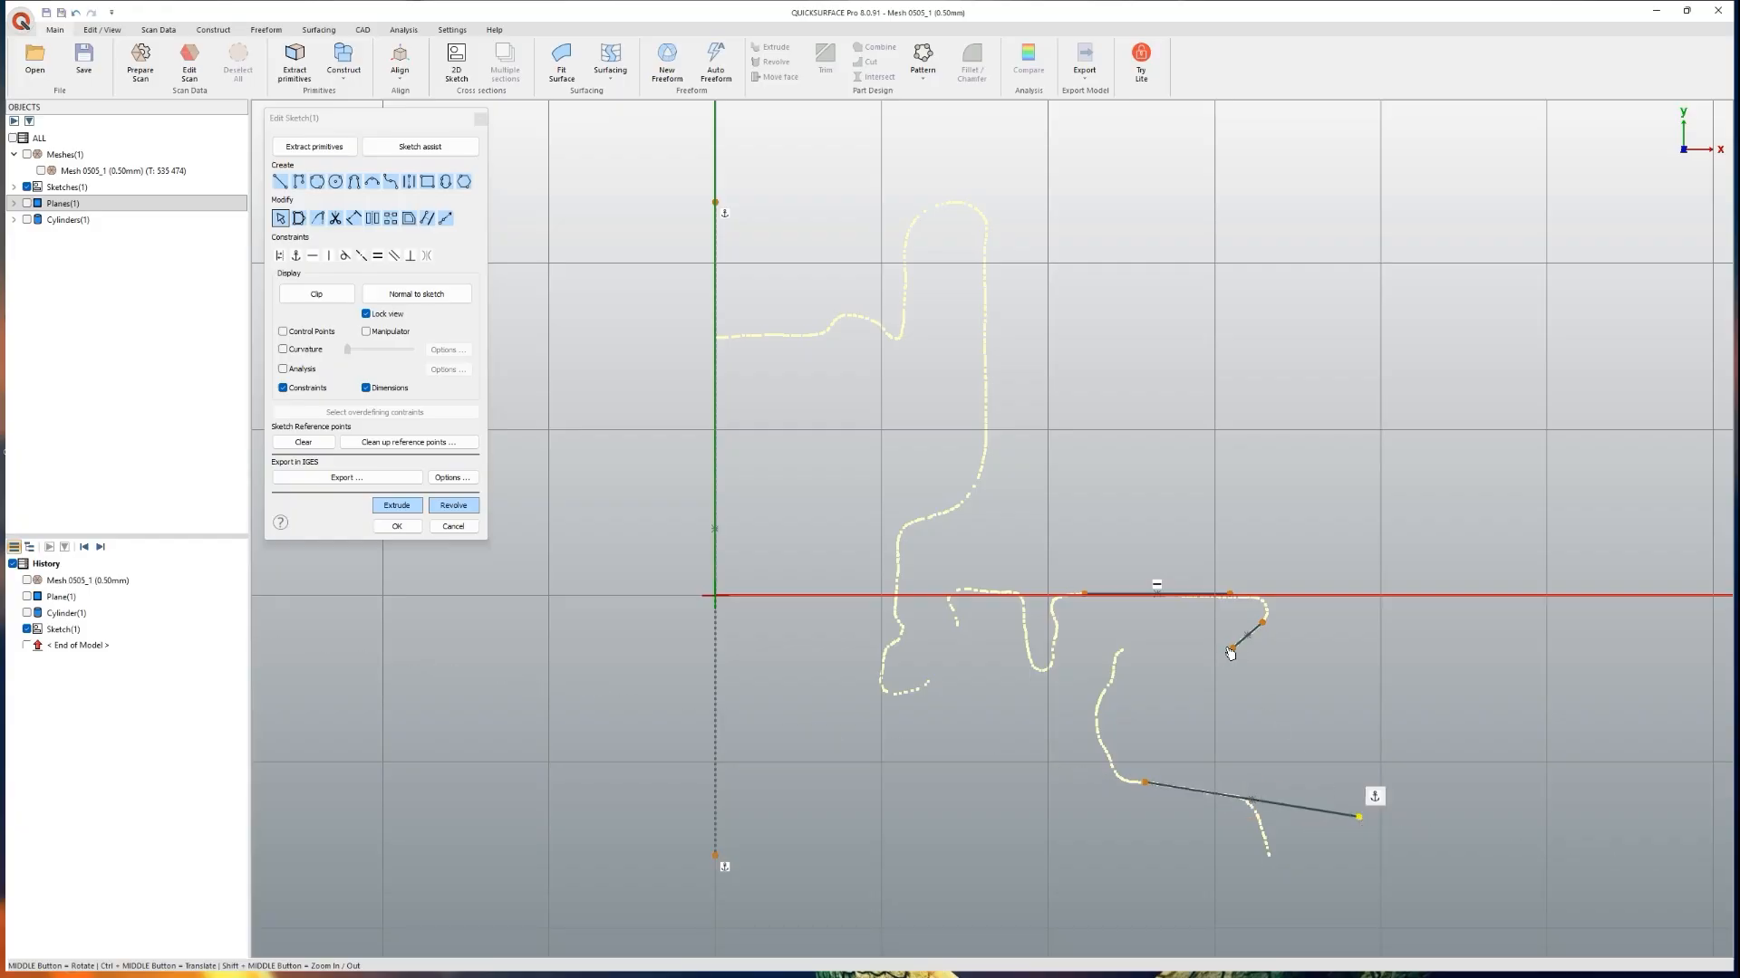
drag(1232, 651, 1186, 688)
drag(1262, 623, 1351, 598)
drag(1086, 598, 716, 595)
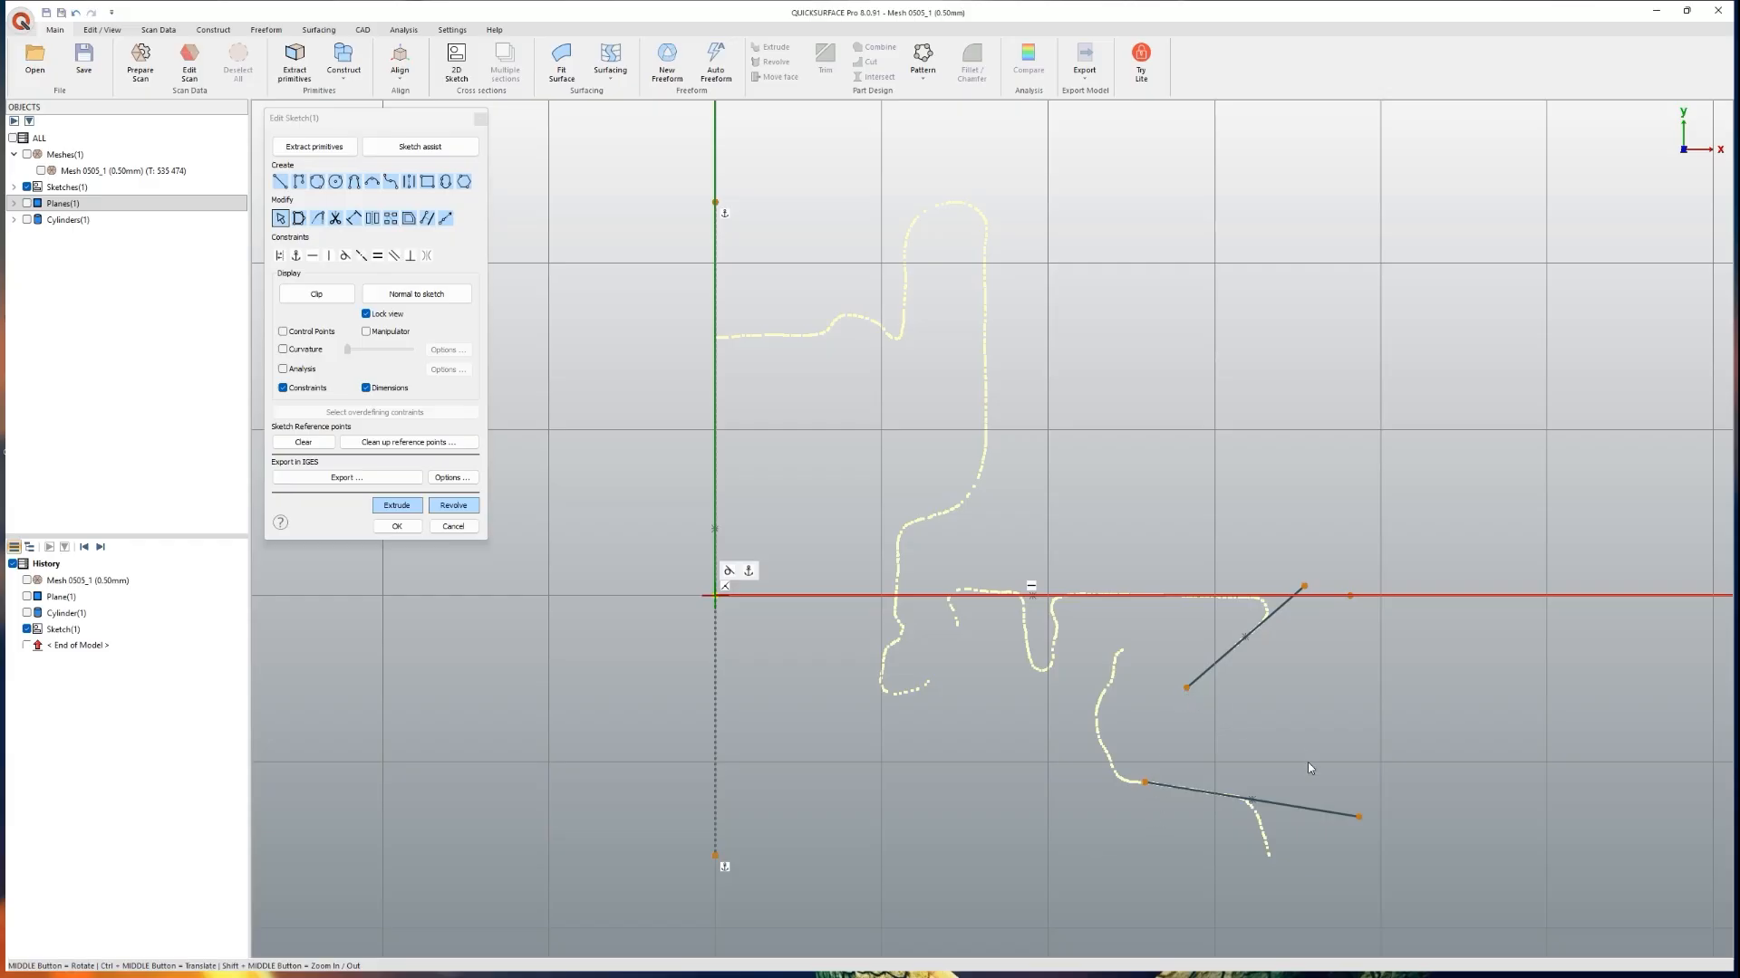
drag(1234, 645, 1279, 606)
drag(1186, 687, 1235, 645)
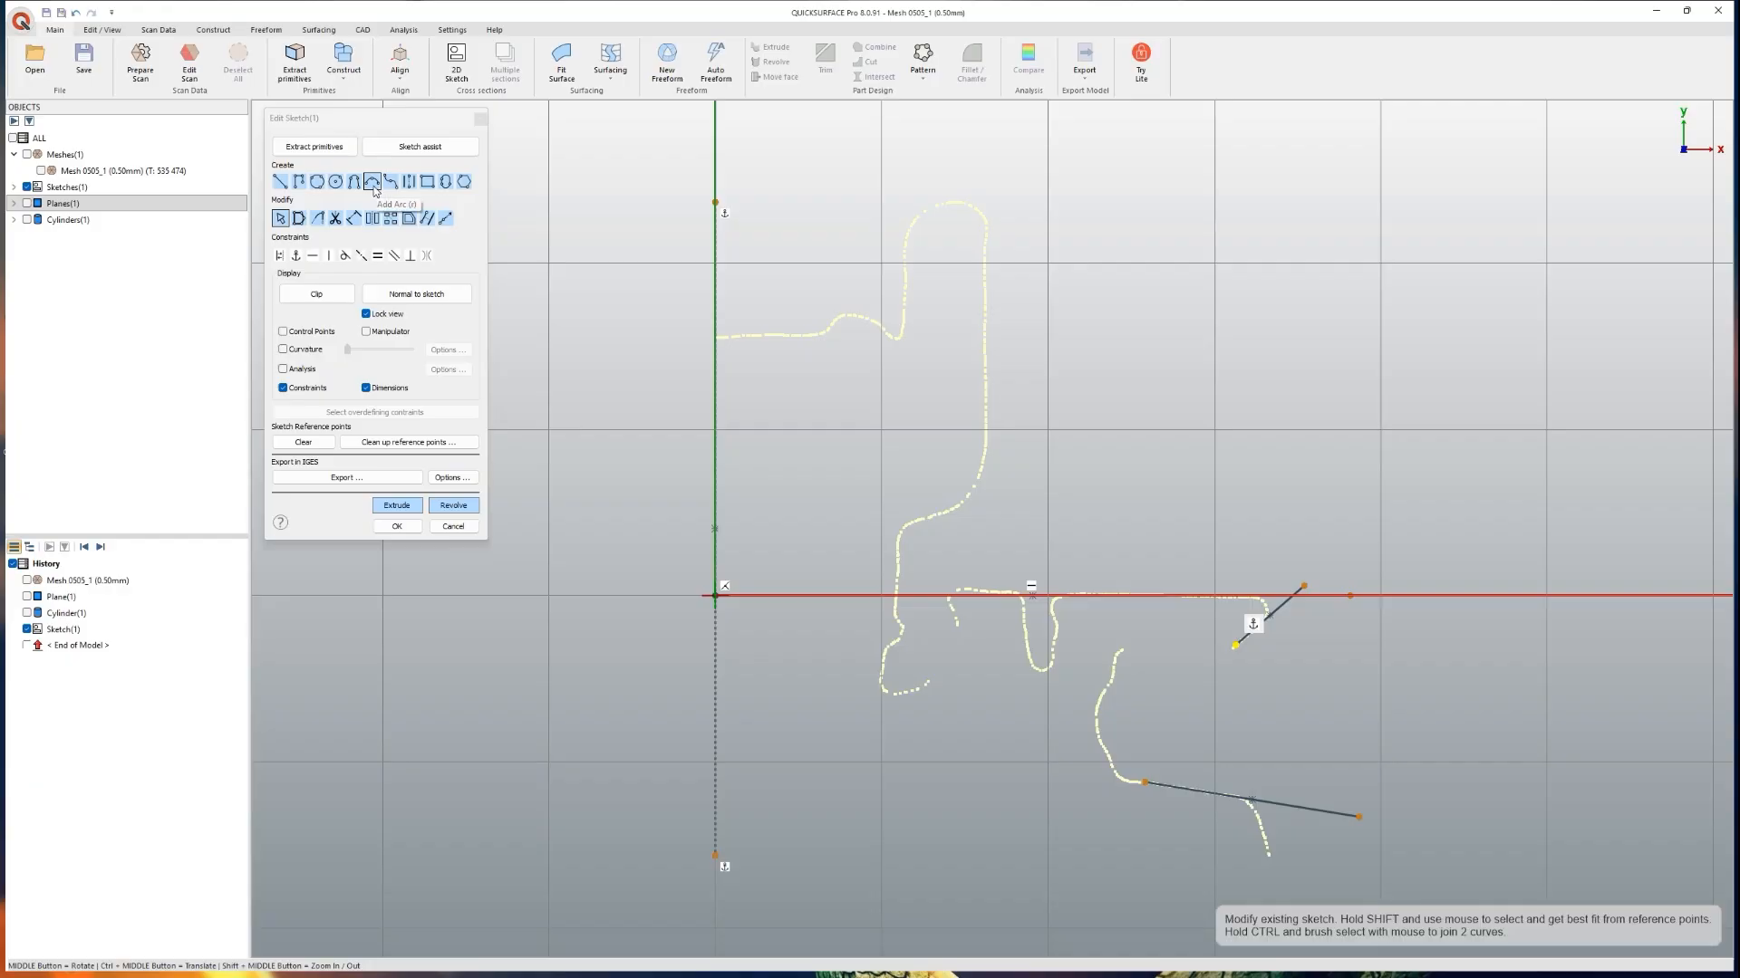
Step: Fit an arc to the groove between the flanges and join the lower flange line's inner end to the arc
click(314, 146)
click(358, 161)
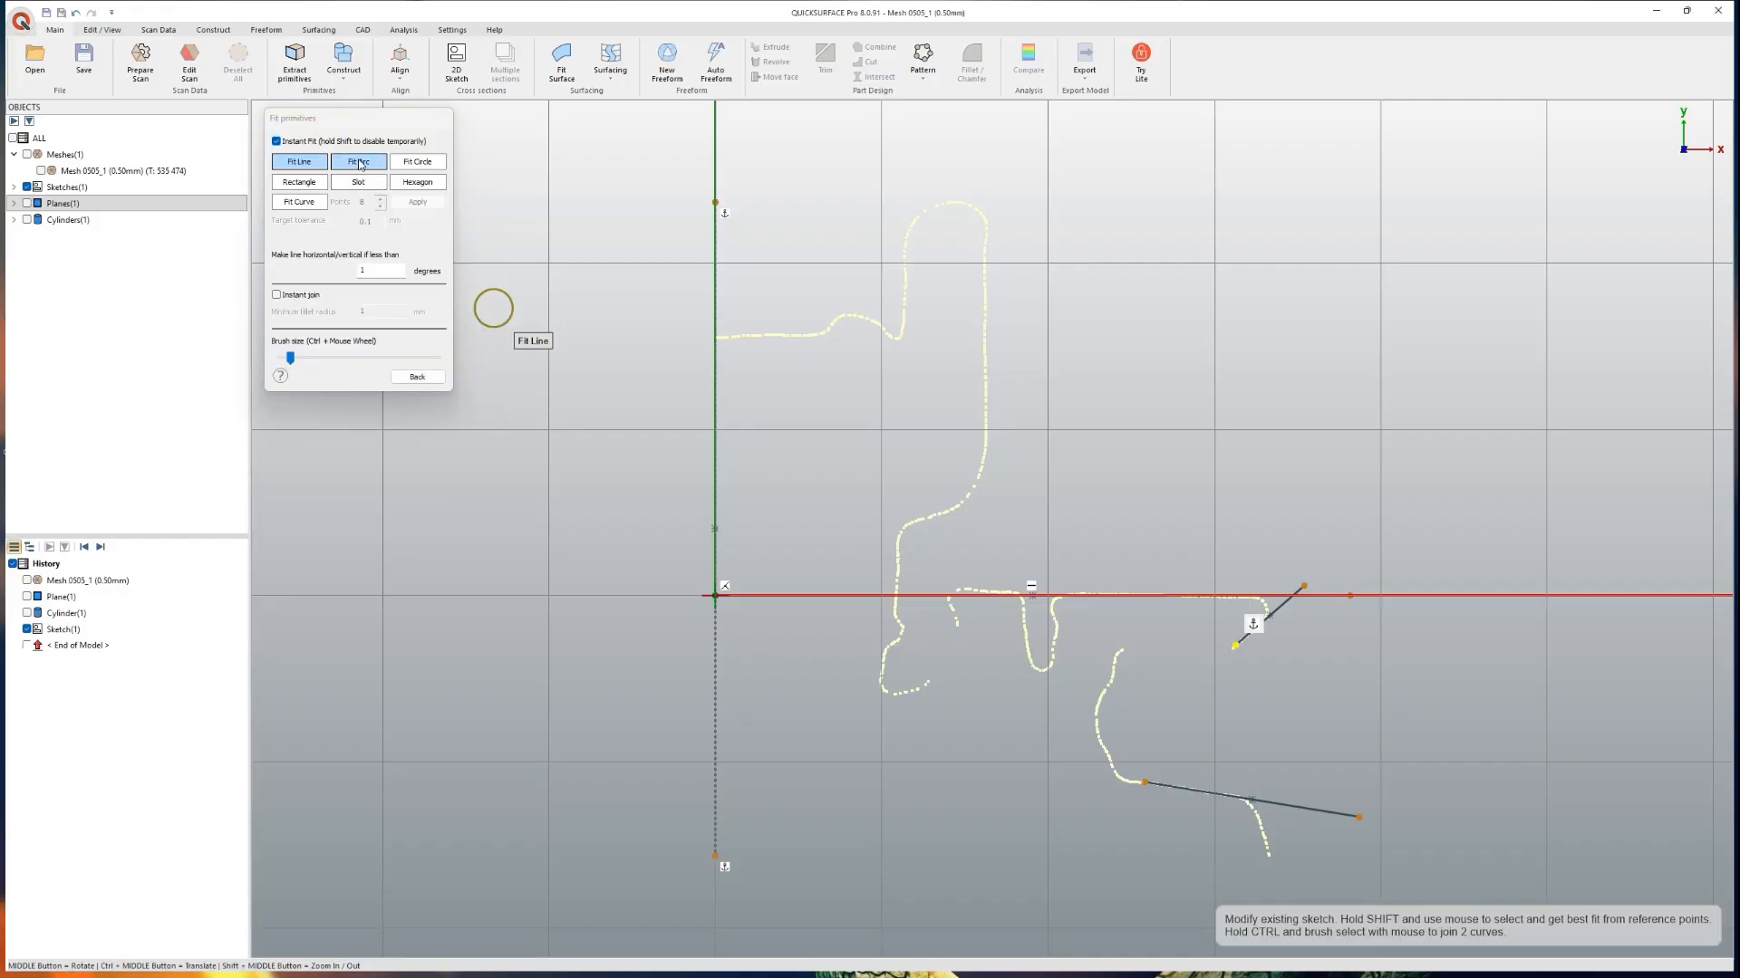
mouse_move(1138, 660)
mouse_down()
mouse_move(1110, 730)
mouse_move(1133, 781)
mouse_up()
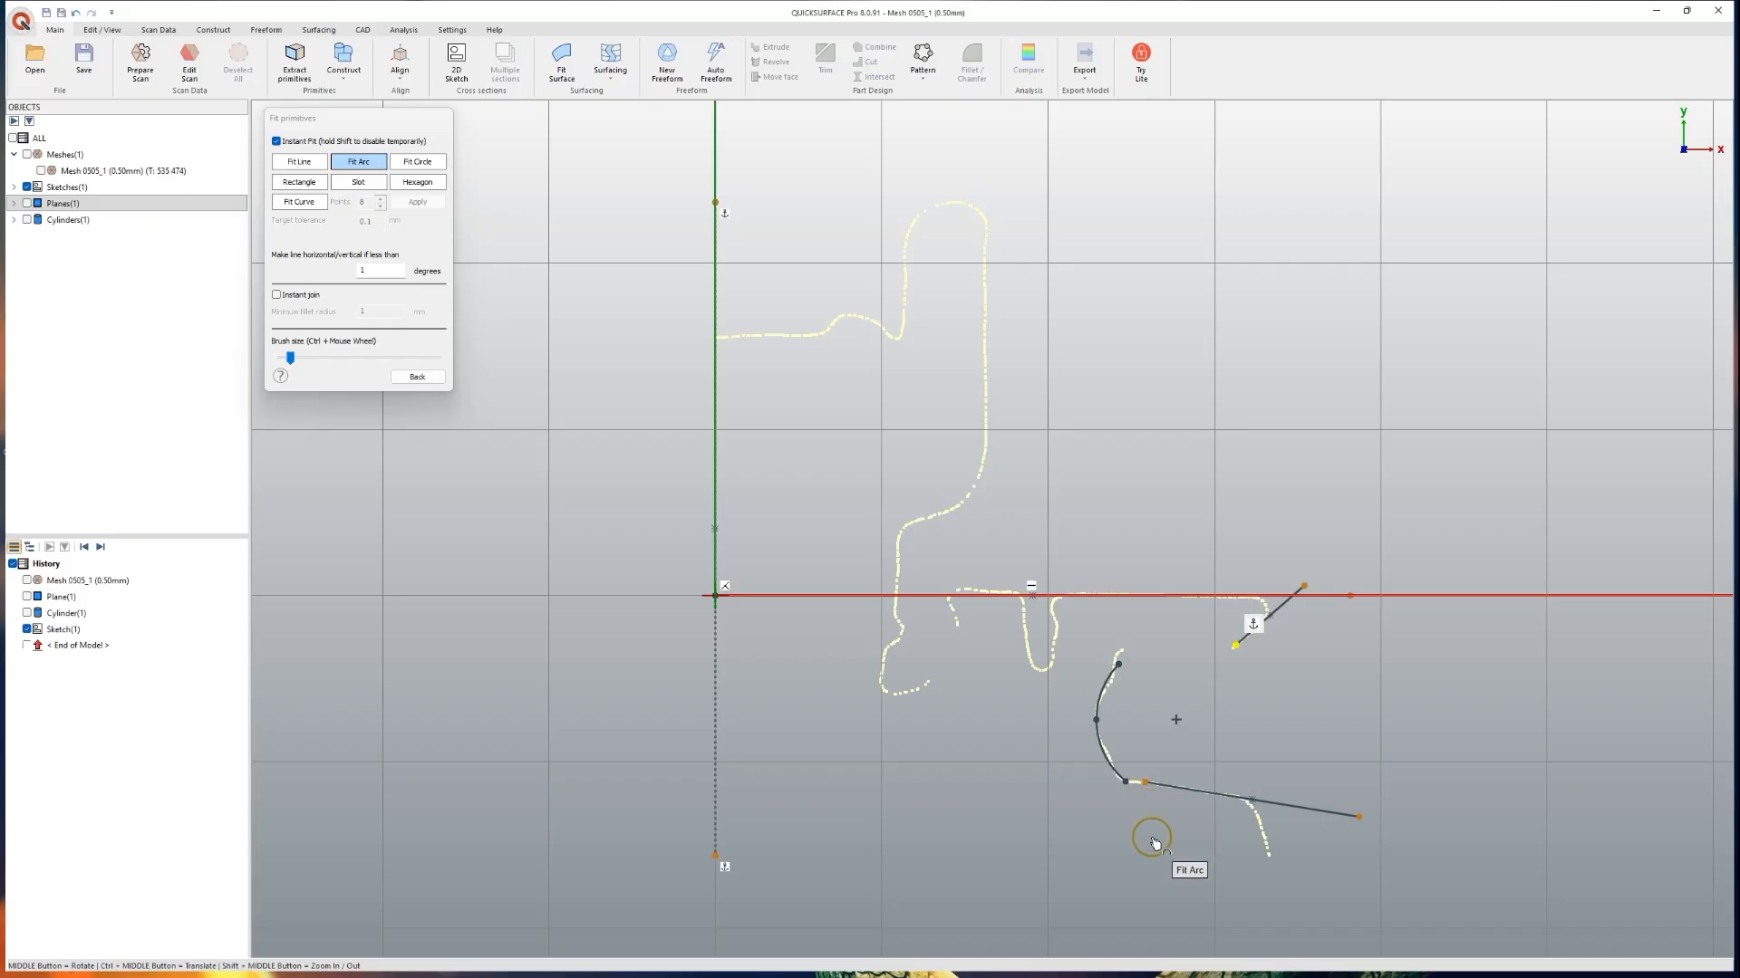
key(Escape)
drag(1143, 783, 1126, 781)
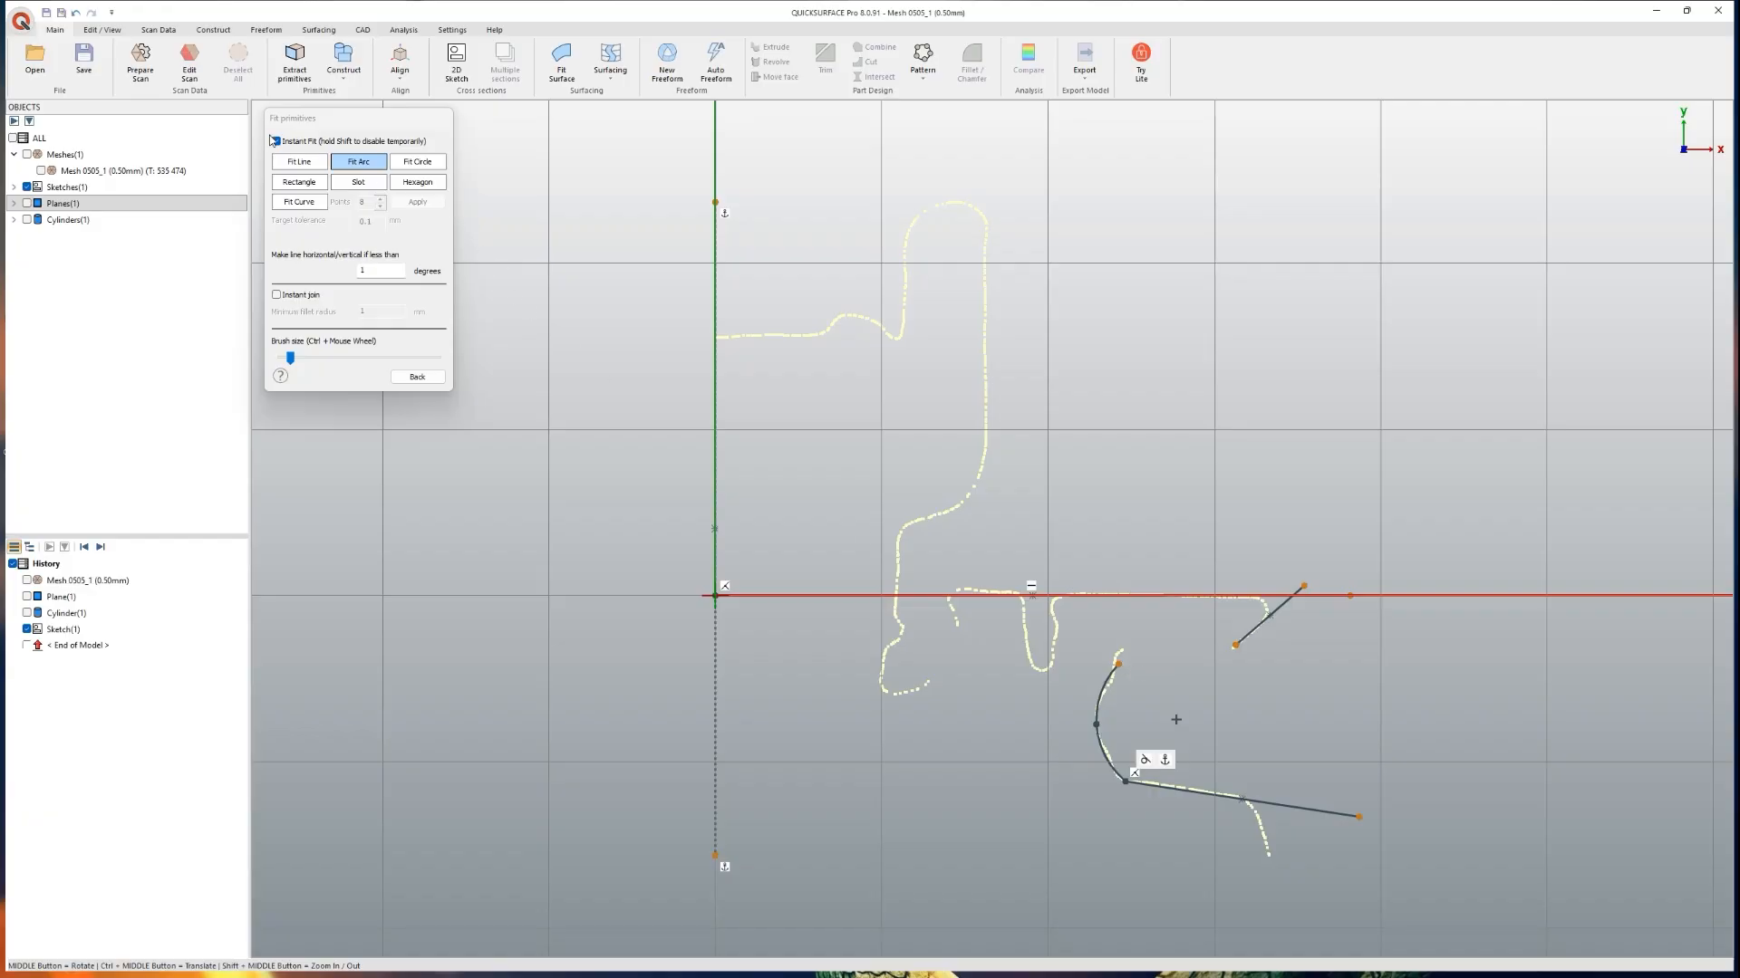
Step: Draw a line from the slanted line's lower end to the upper end of the groove arc
click(415, 376)
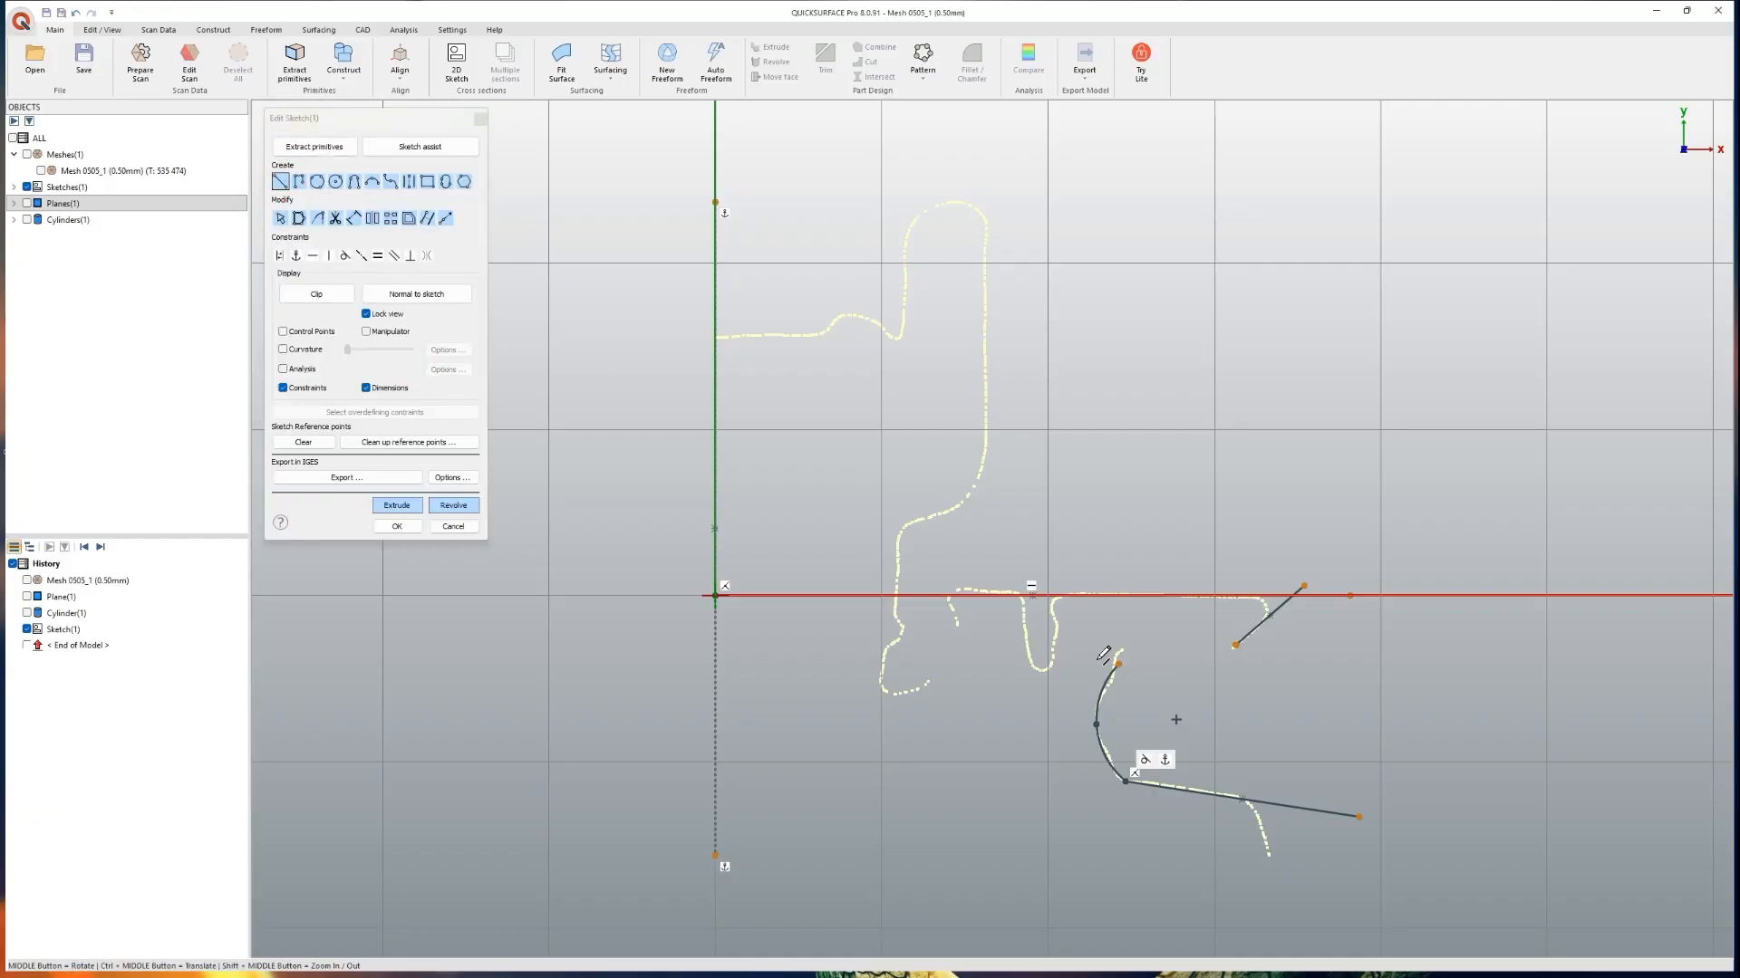
click(1127, 666)
key(Escape)
key(ctrl+z)
click(1235, 645)
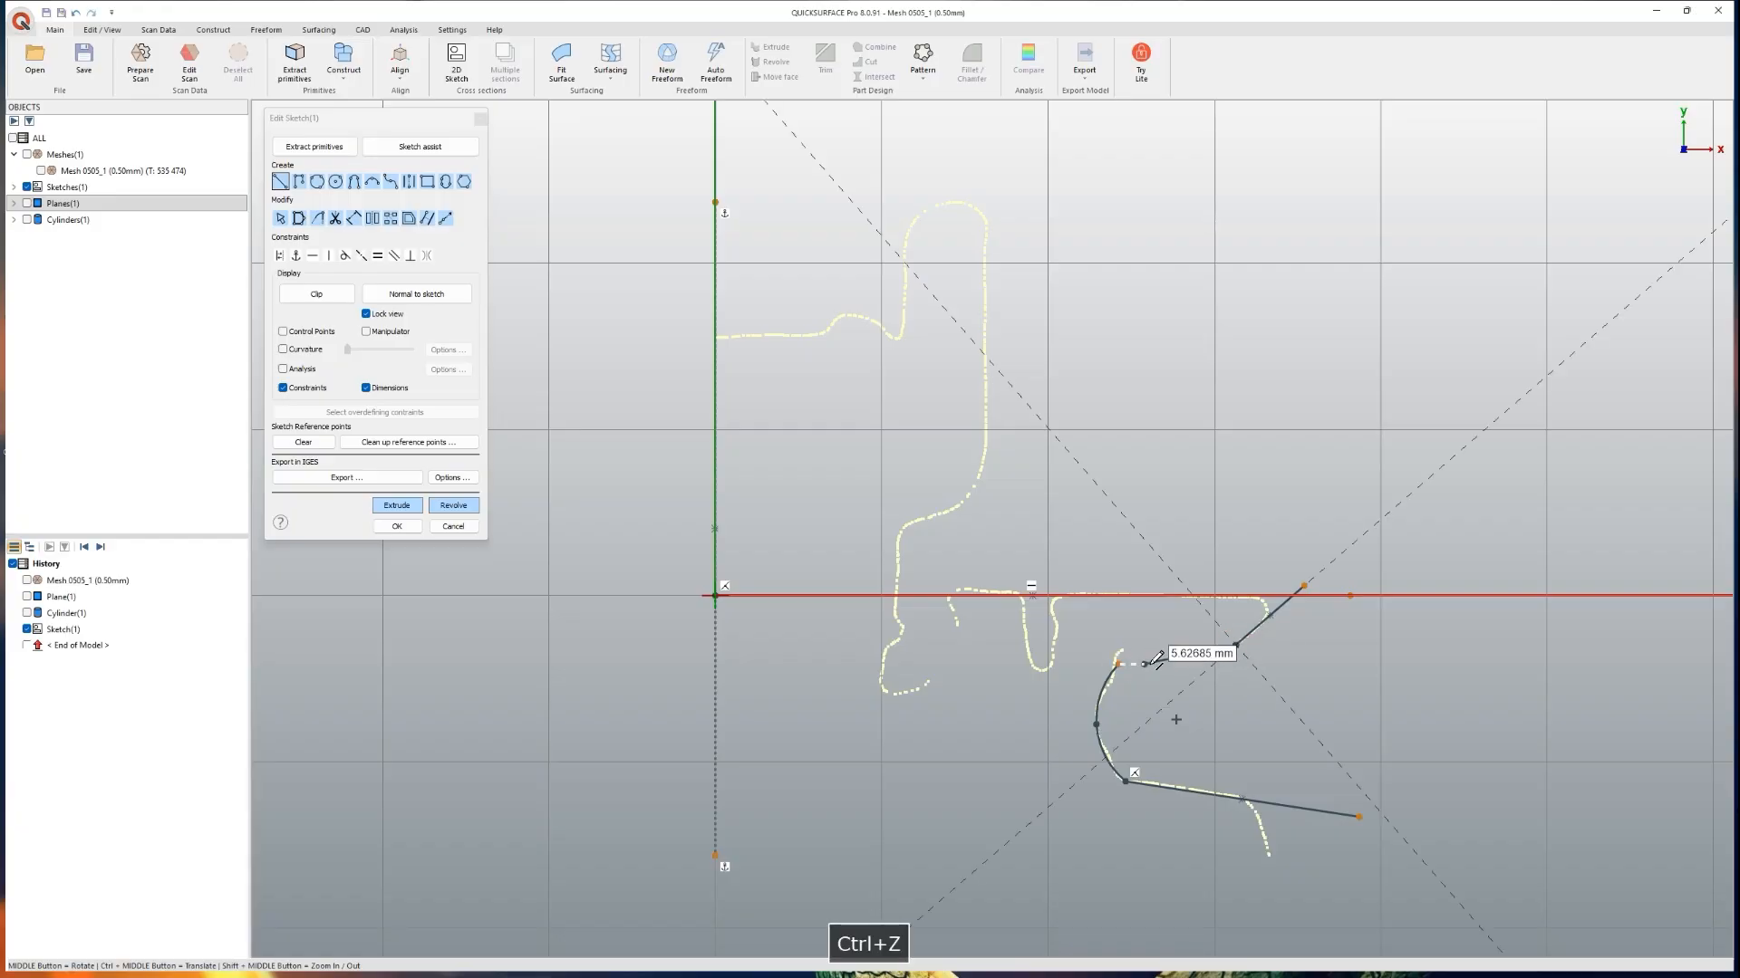
click(1120, 664)
key(Escape)
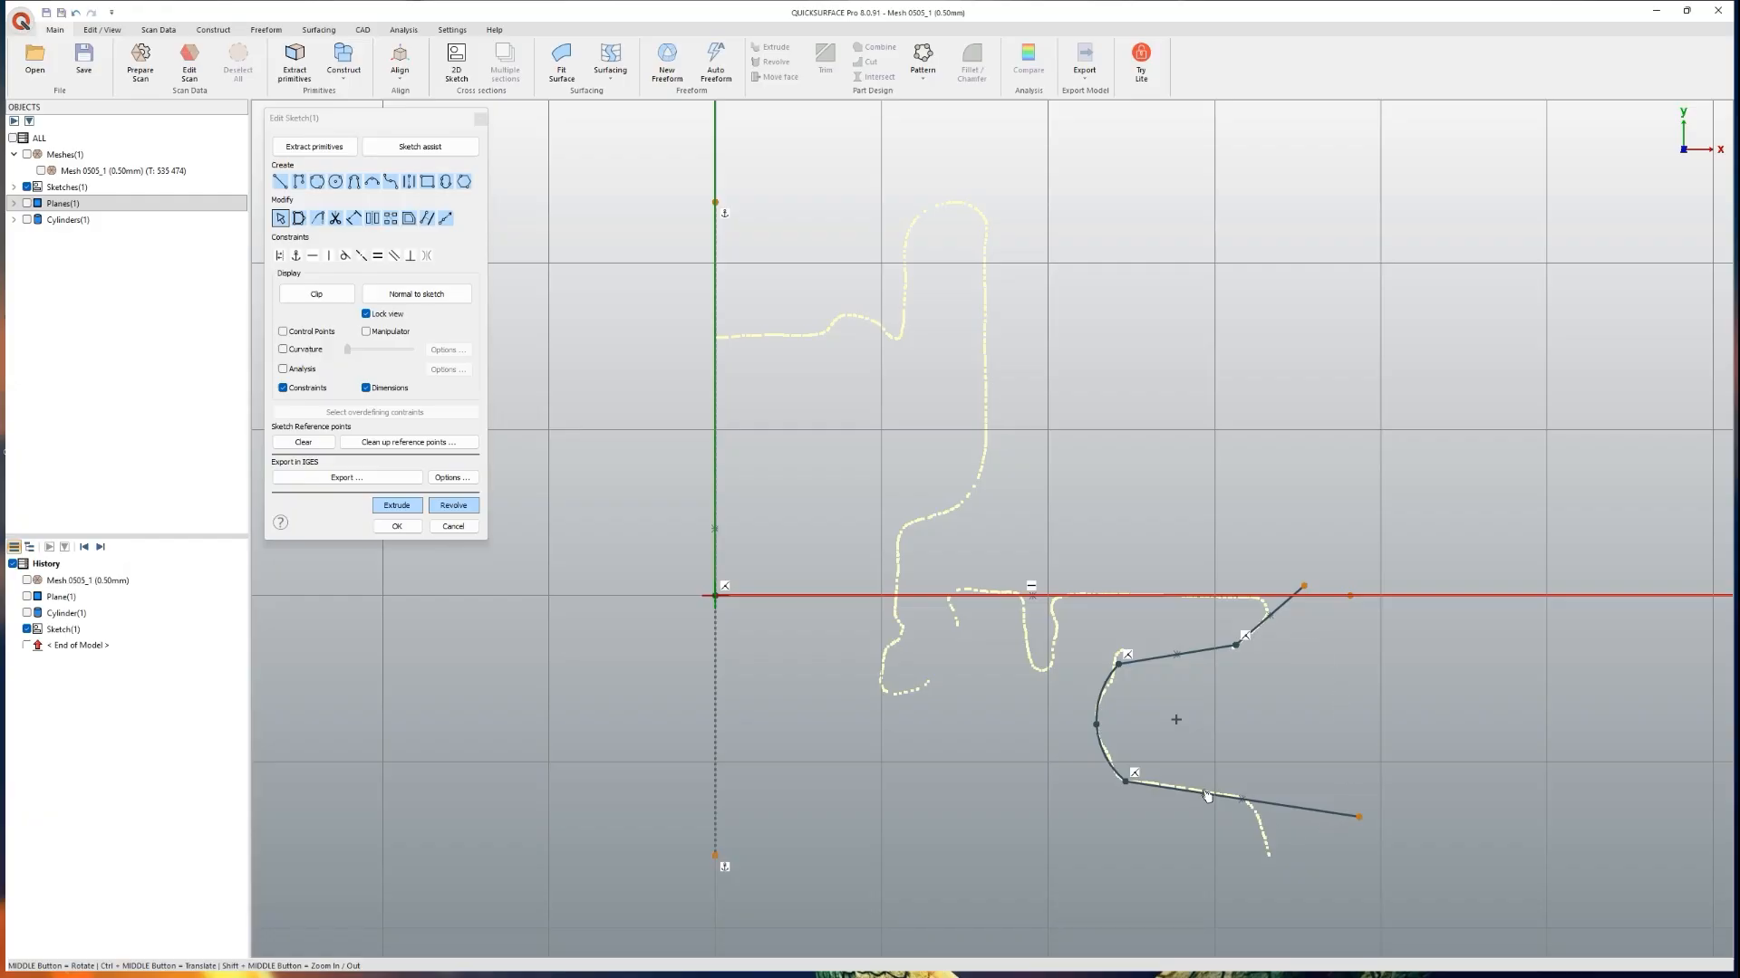
Step: Draw a line along the lower flange's steep outer edge, crossing the sloping flange line
click(280, 182)
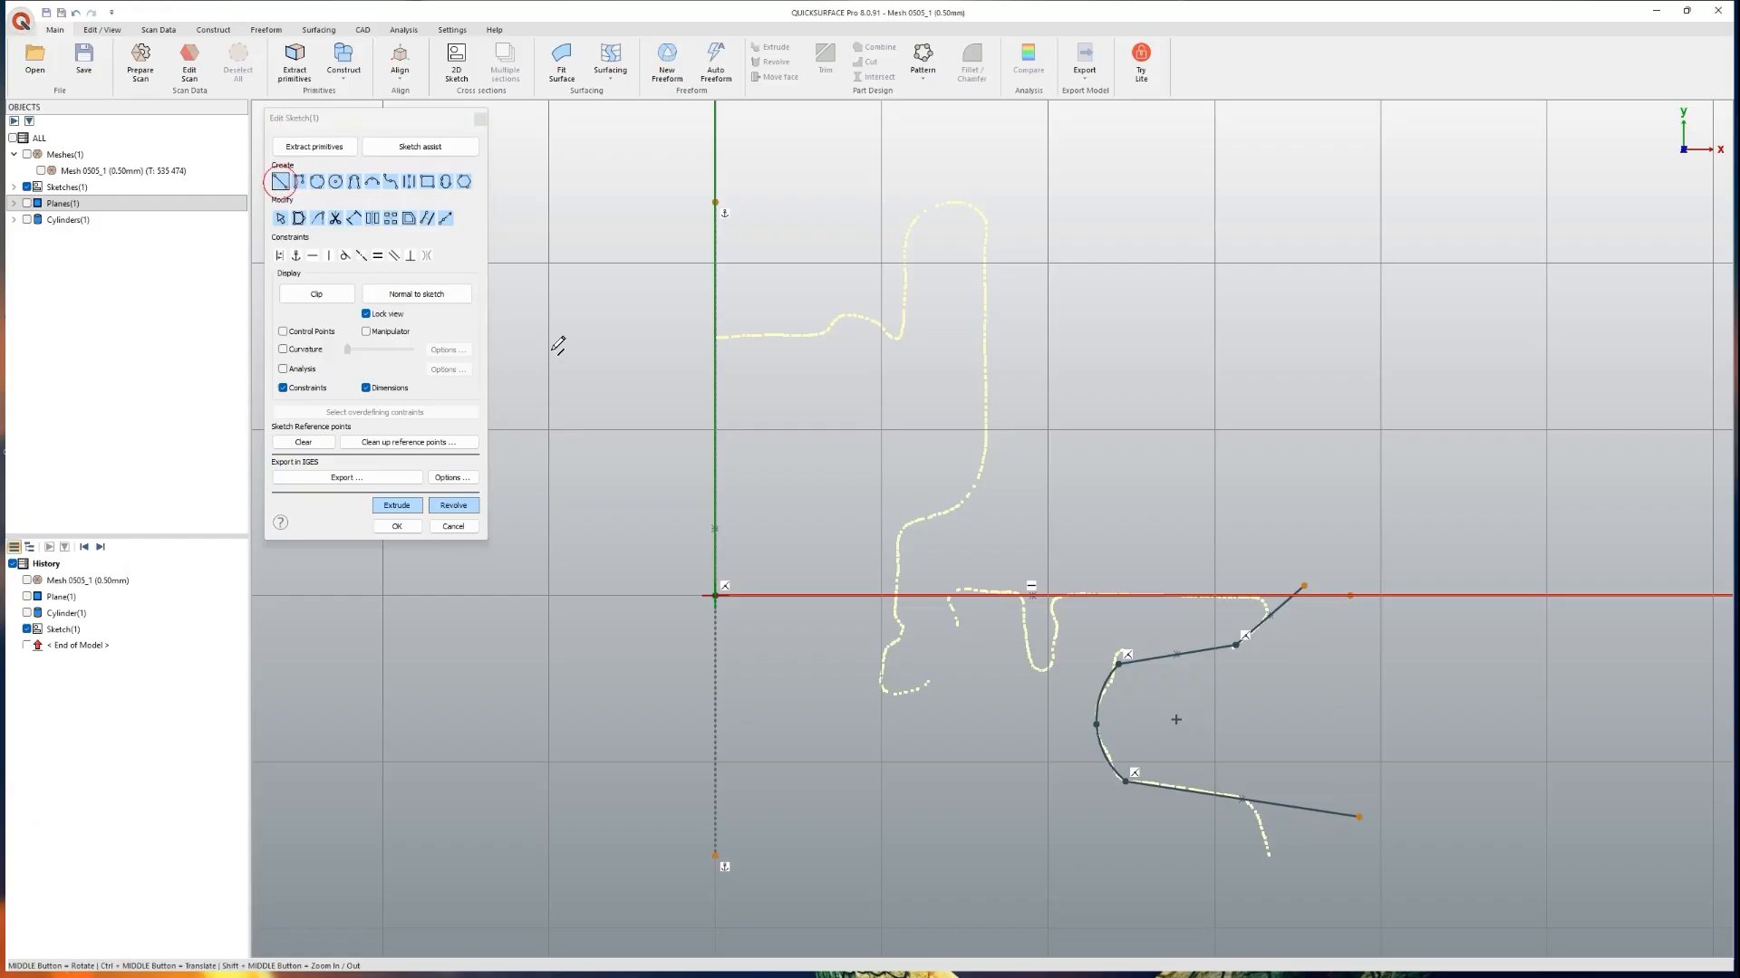
click(1267, 857)
click(1244, 761)
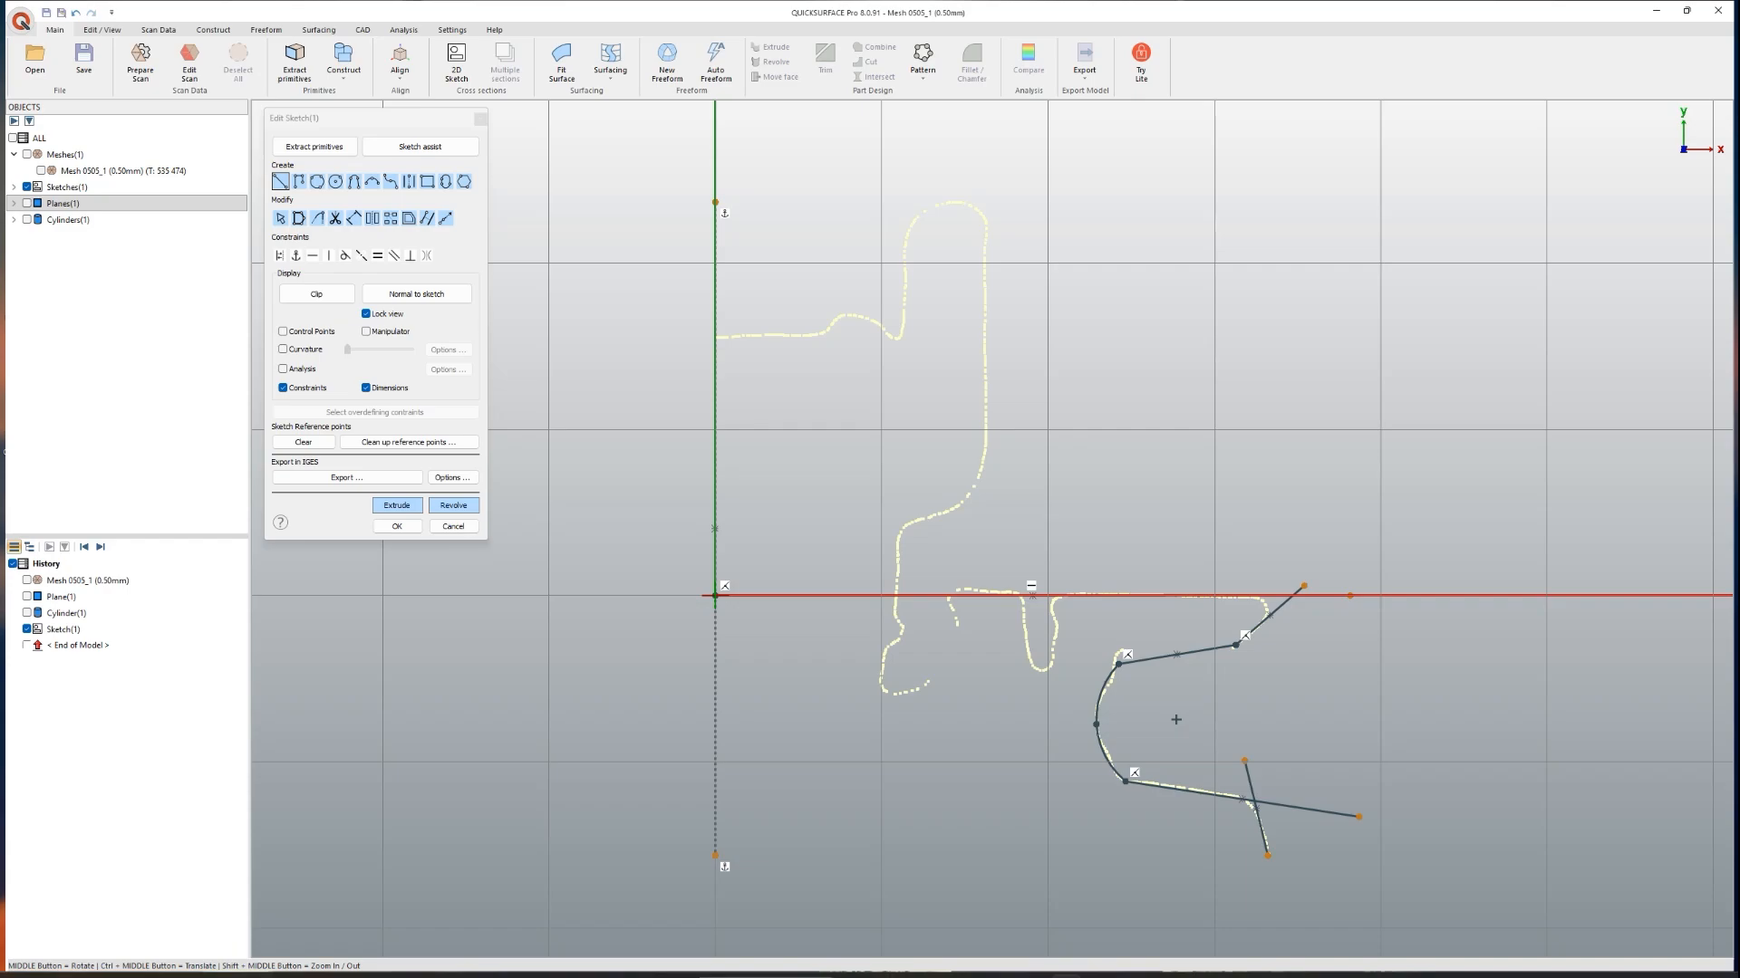
key(Escape)
Step: Draw a bottom line about 33.2 mm long from the outer edge line's lower end to the rotation axis's lower end
click(280, 181)
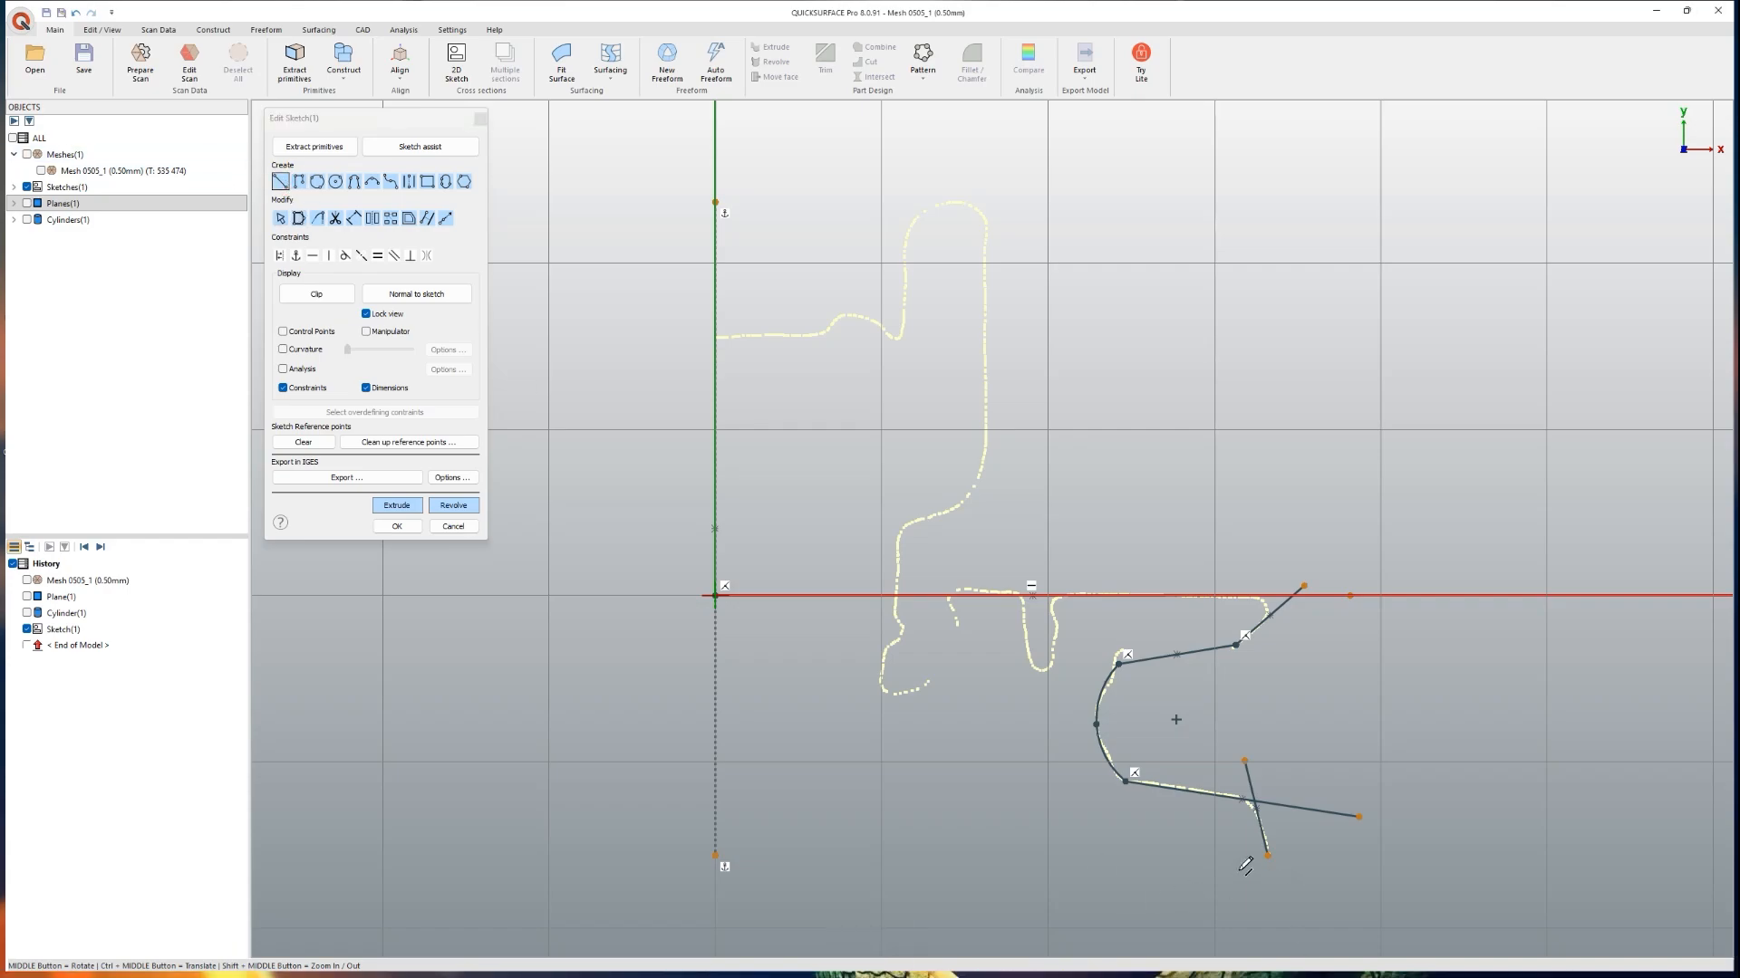
click(1268, 856)
click(716, 856)
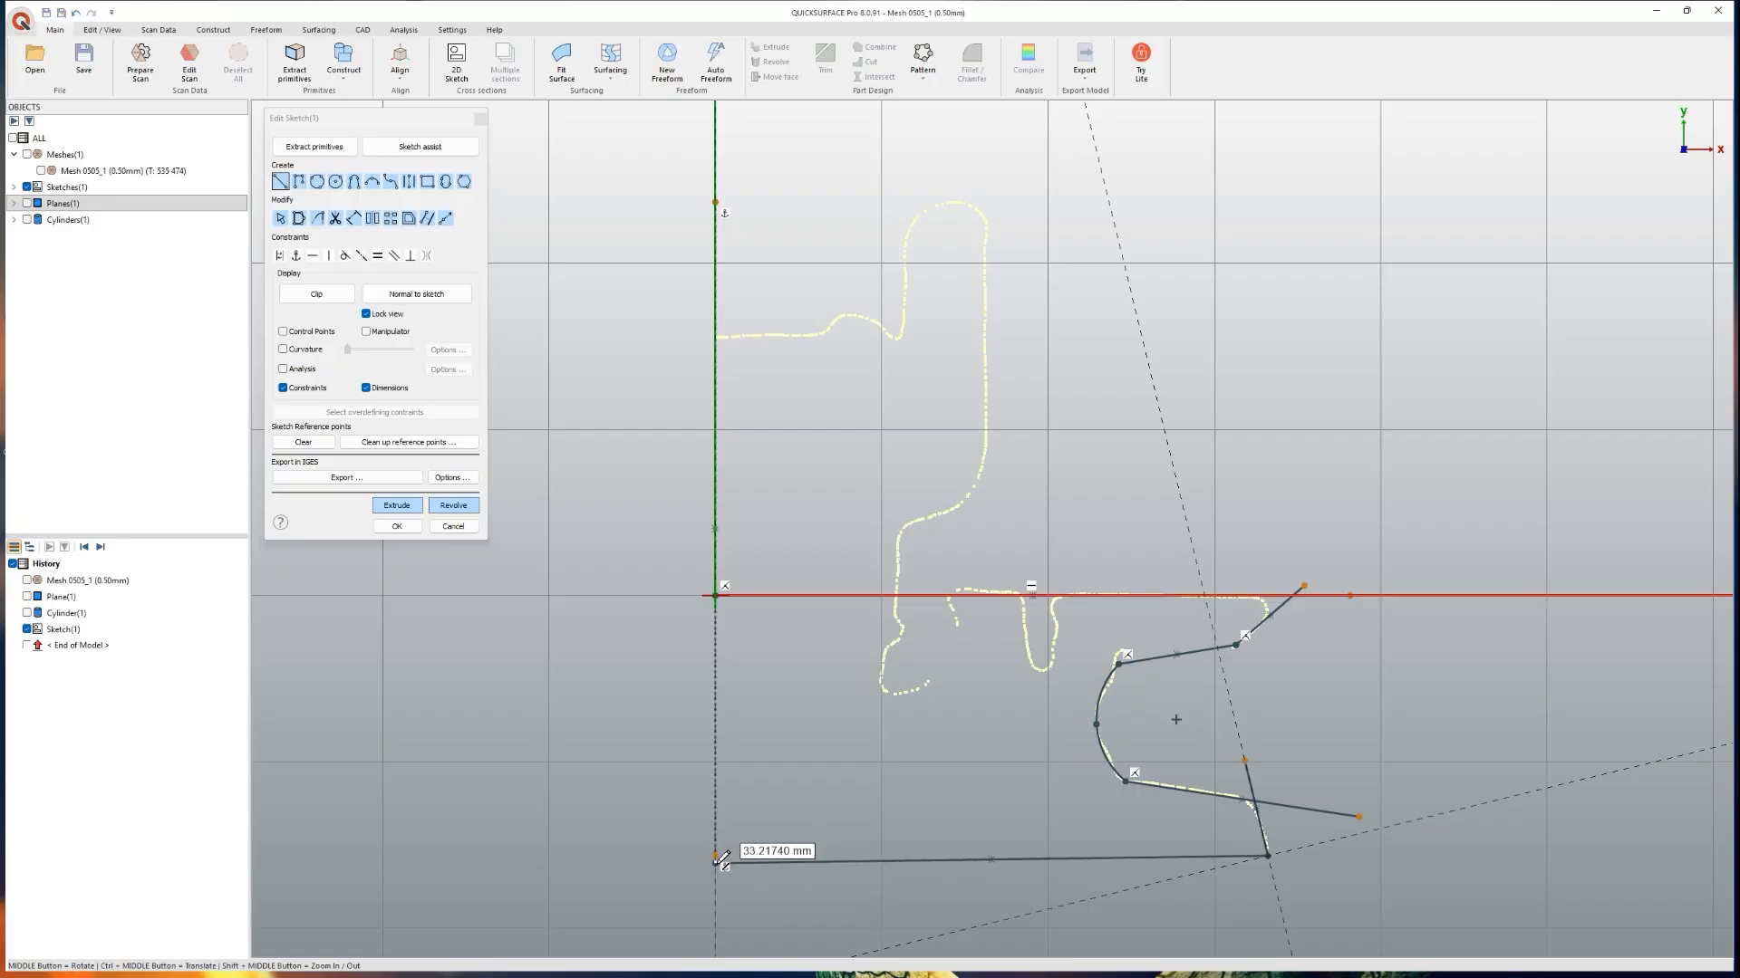
click(715, 855)
key(Escape)
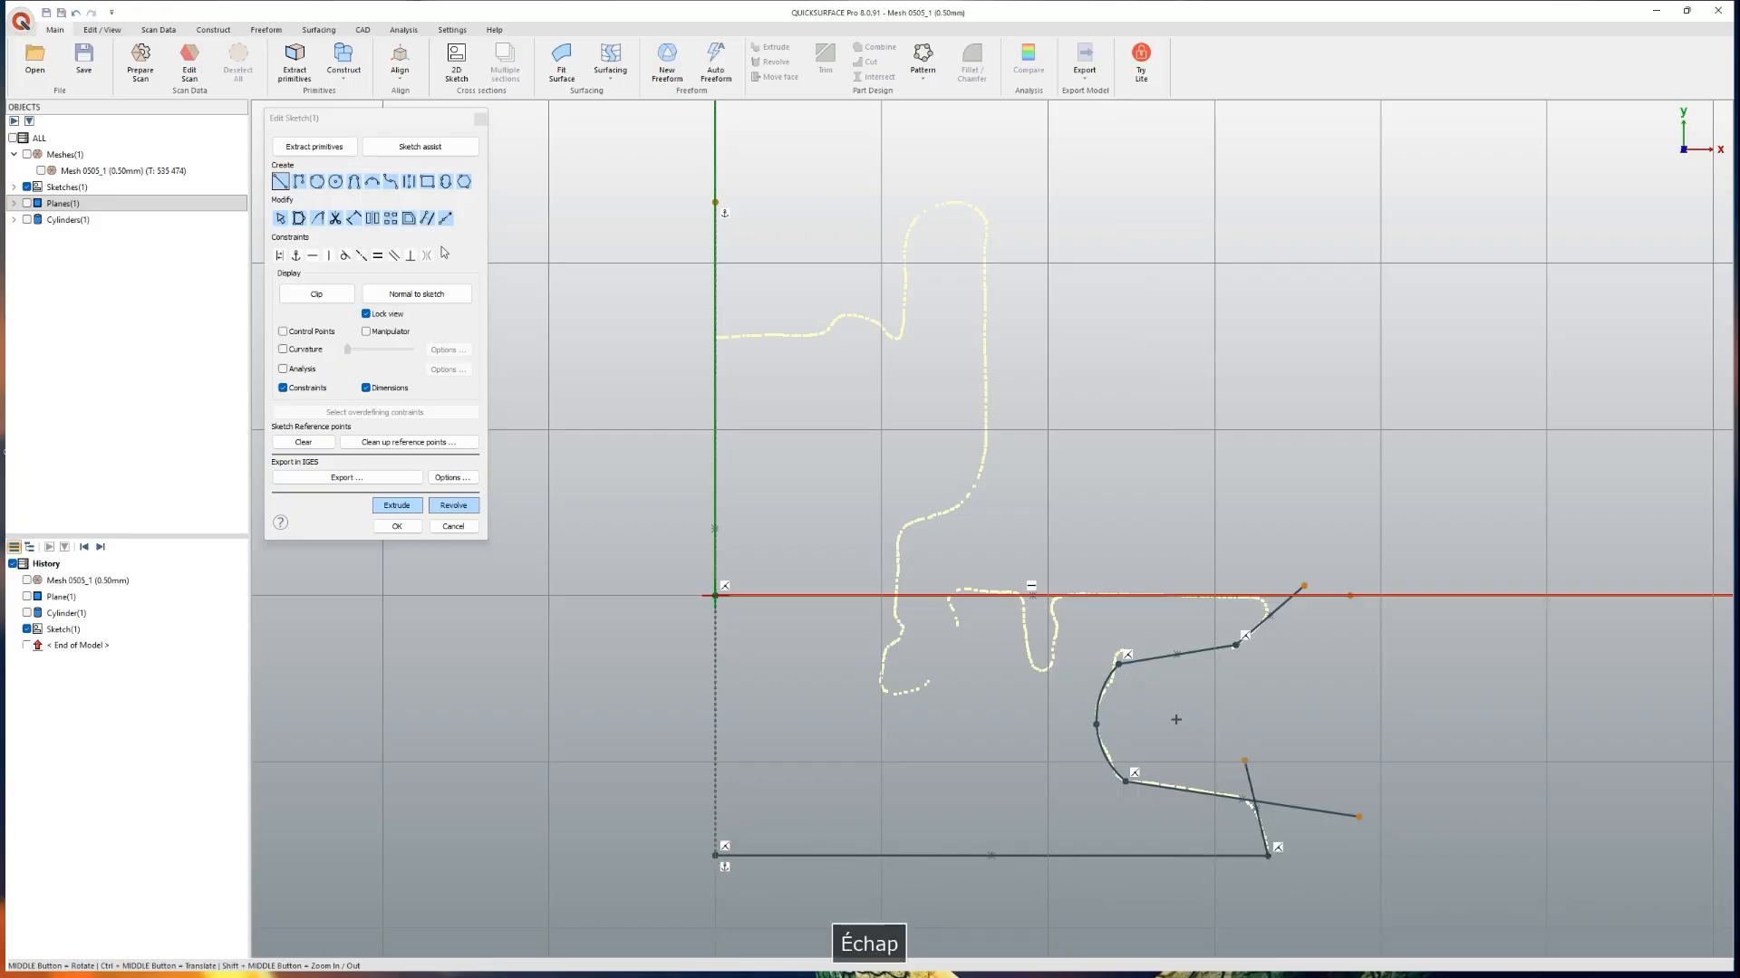
Step: Trim the overhanging line ends at the outer corners of the upper and lower flanges
click(335, 217)
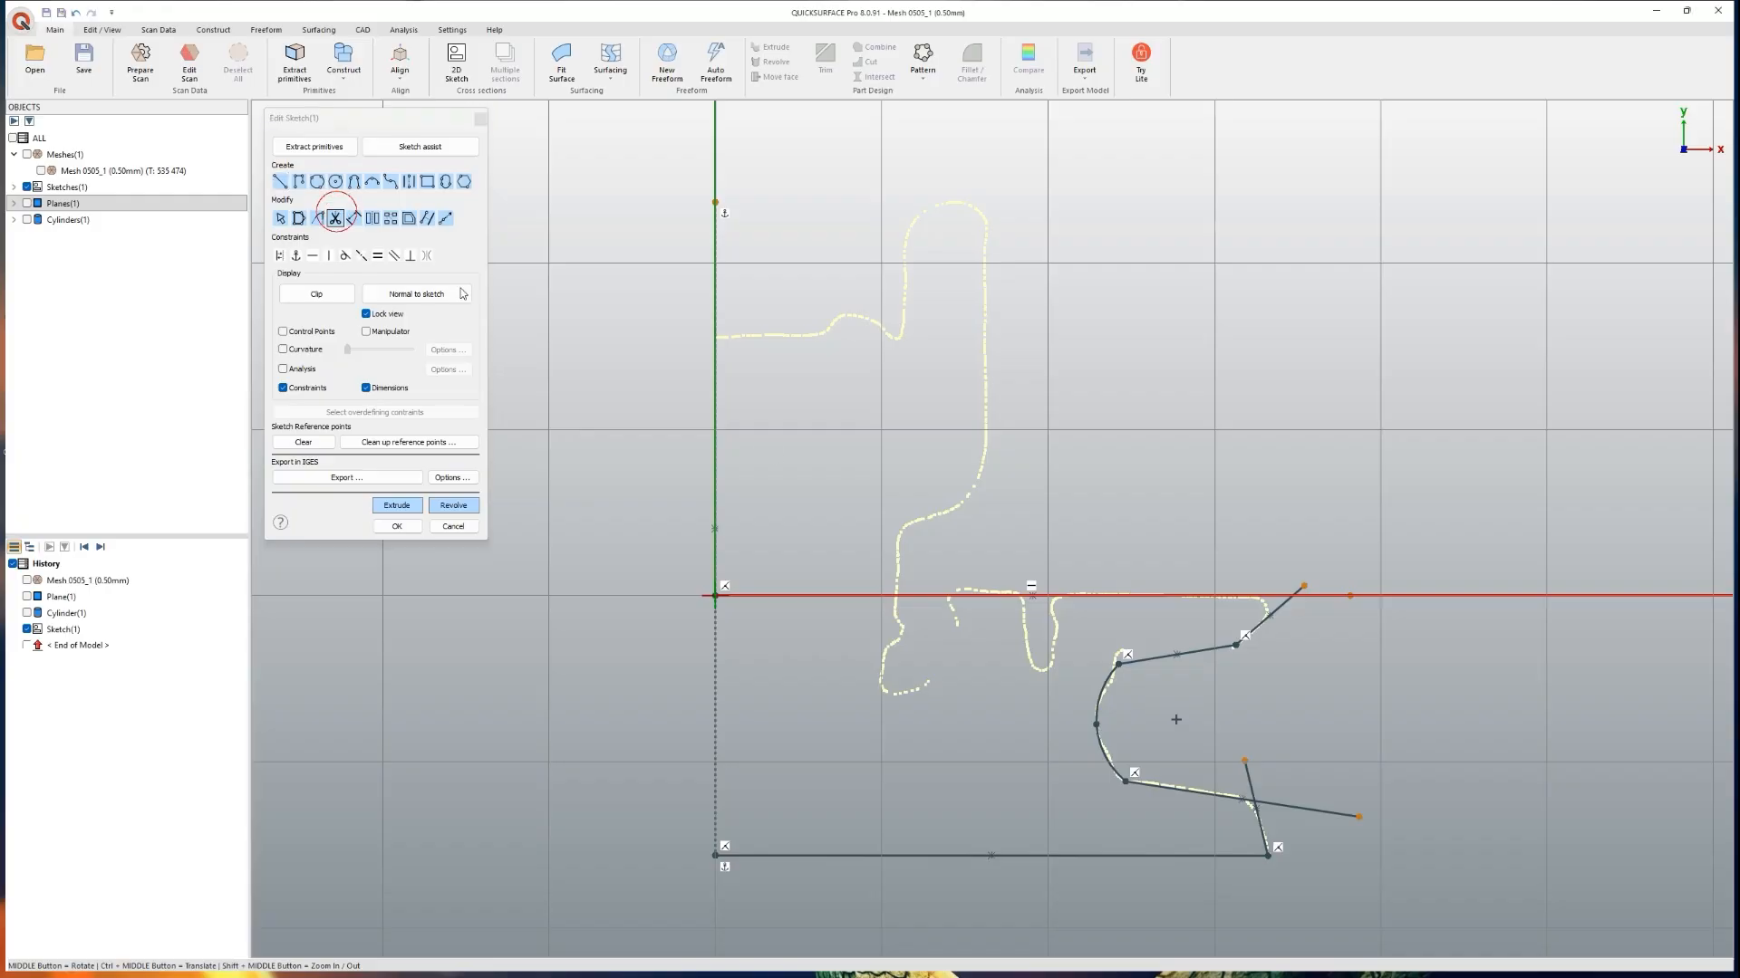
drag(1323, 627, 1292, 585)
drag(1302, 741, 1324, 841)
drag(1271, 785, 1236, 772)
scroll(1287, 682, down, 2)
scroll(1291, 613, up, 5)
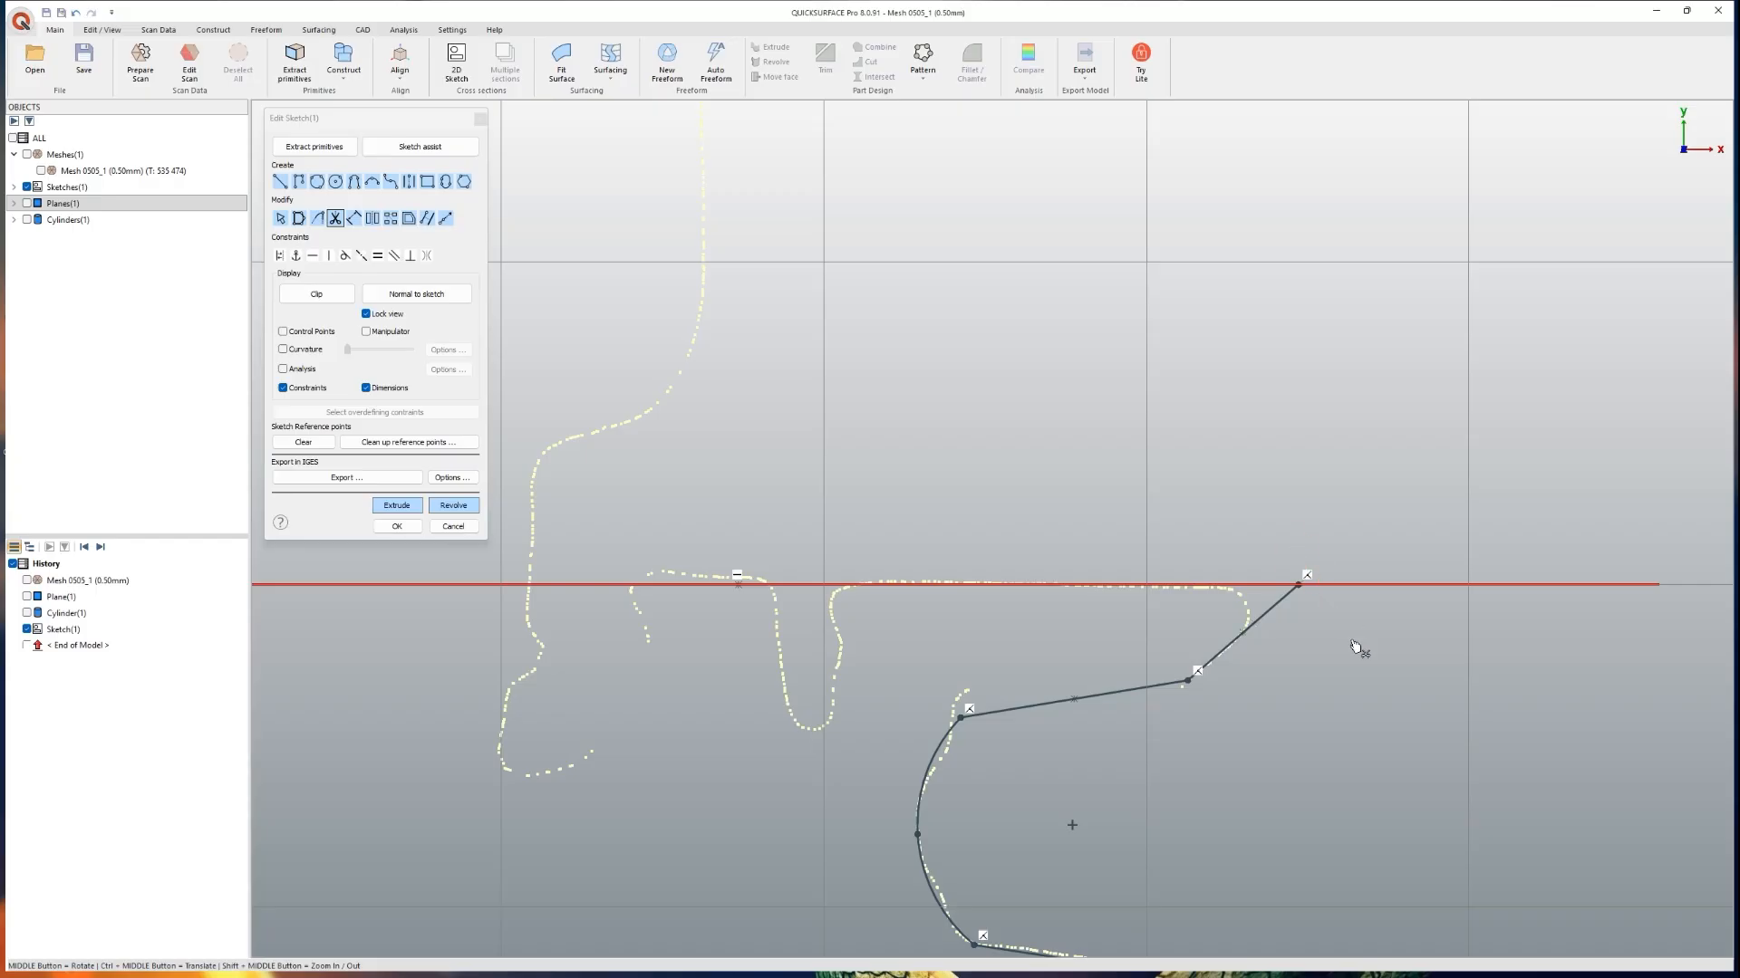
key(Escape)
mouse_move(1368, 589)
ctrl+mouse_down()
mouse_move(1259, 773)
mouse_move(1353, 820)
ctrl+mouse_up()
scroll(627, 632, down, 2)
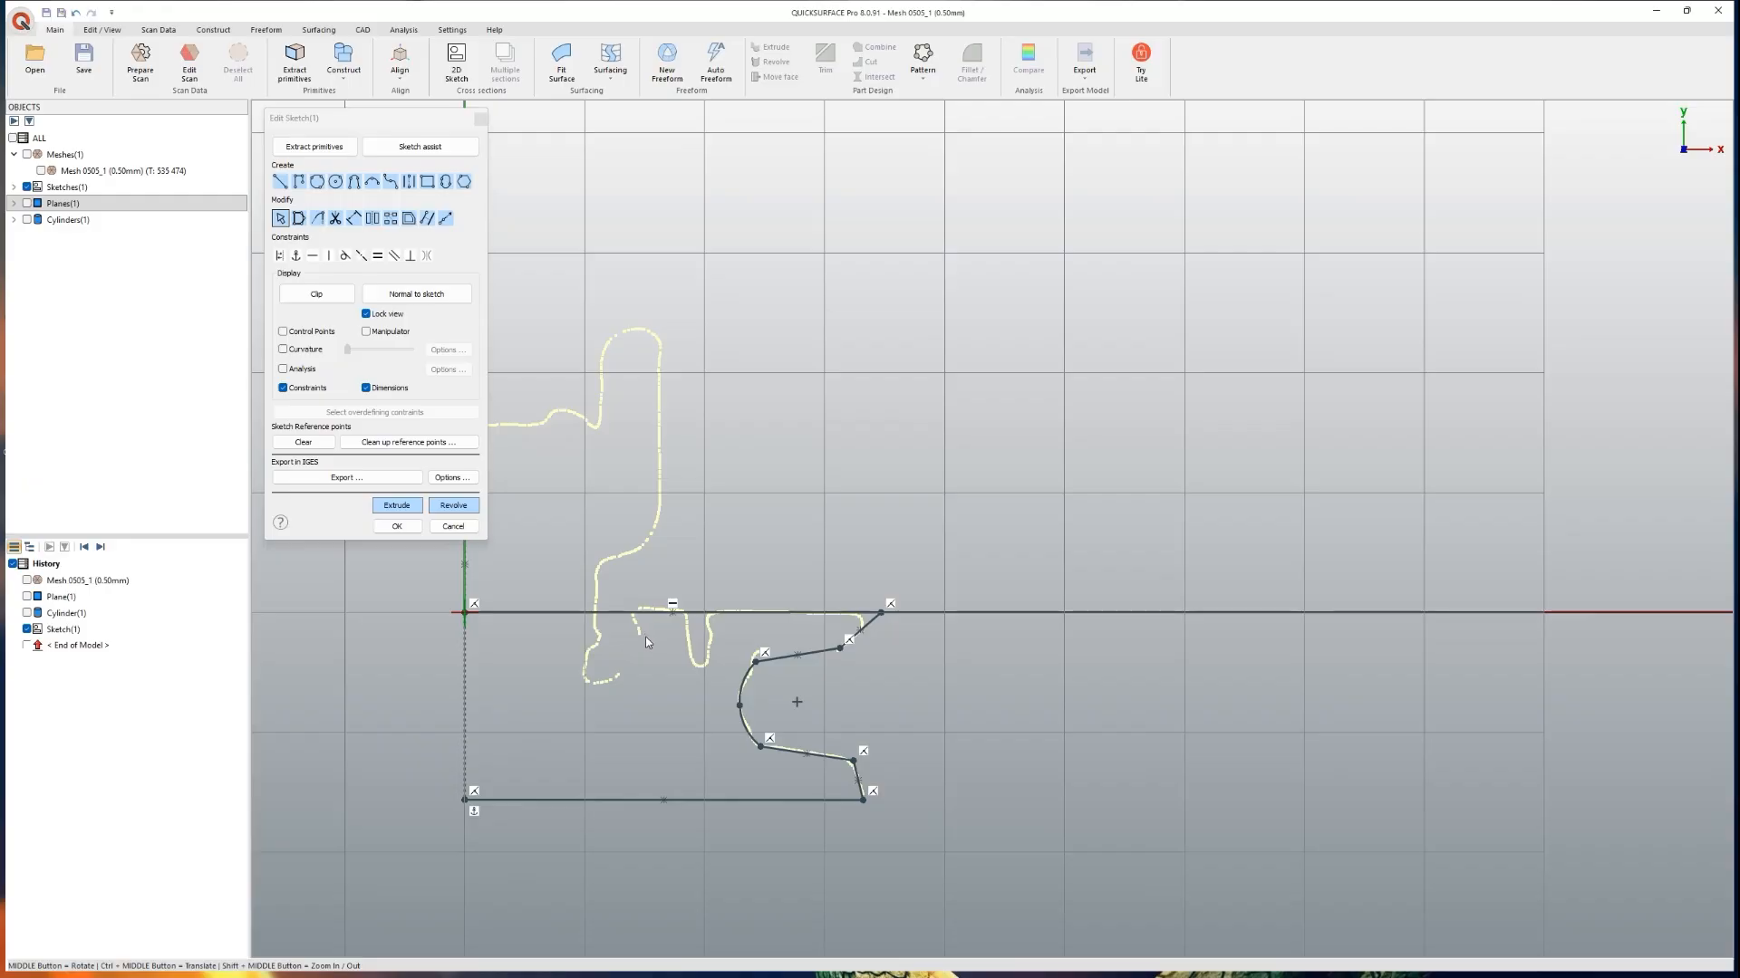
Step: Round the upper flange's outer corner between the top line and the slanted line with a radius of about 0.99 mm
click(564, 614)
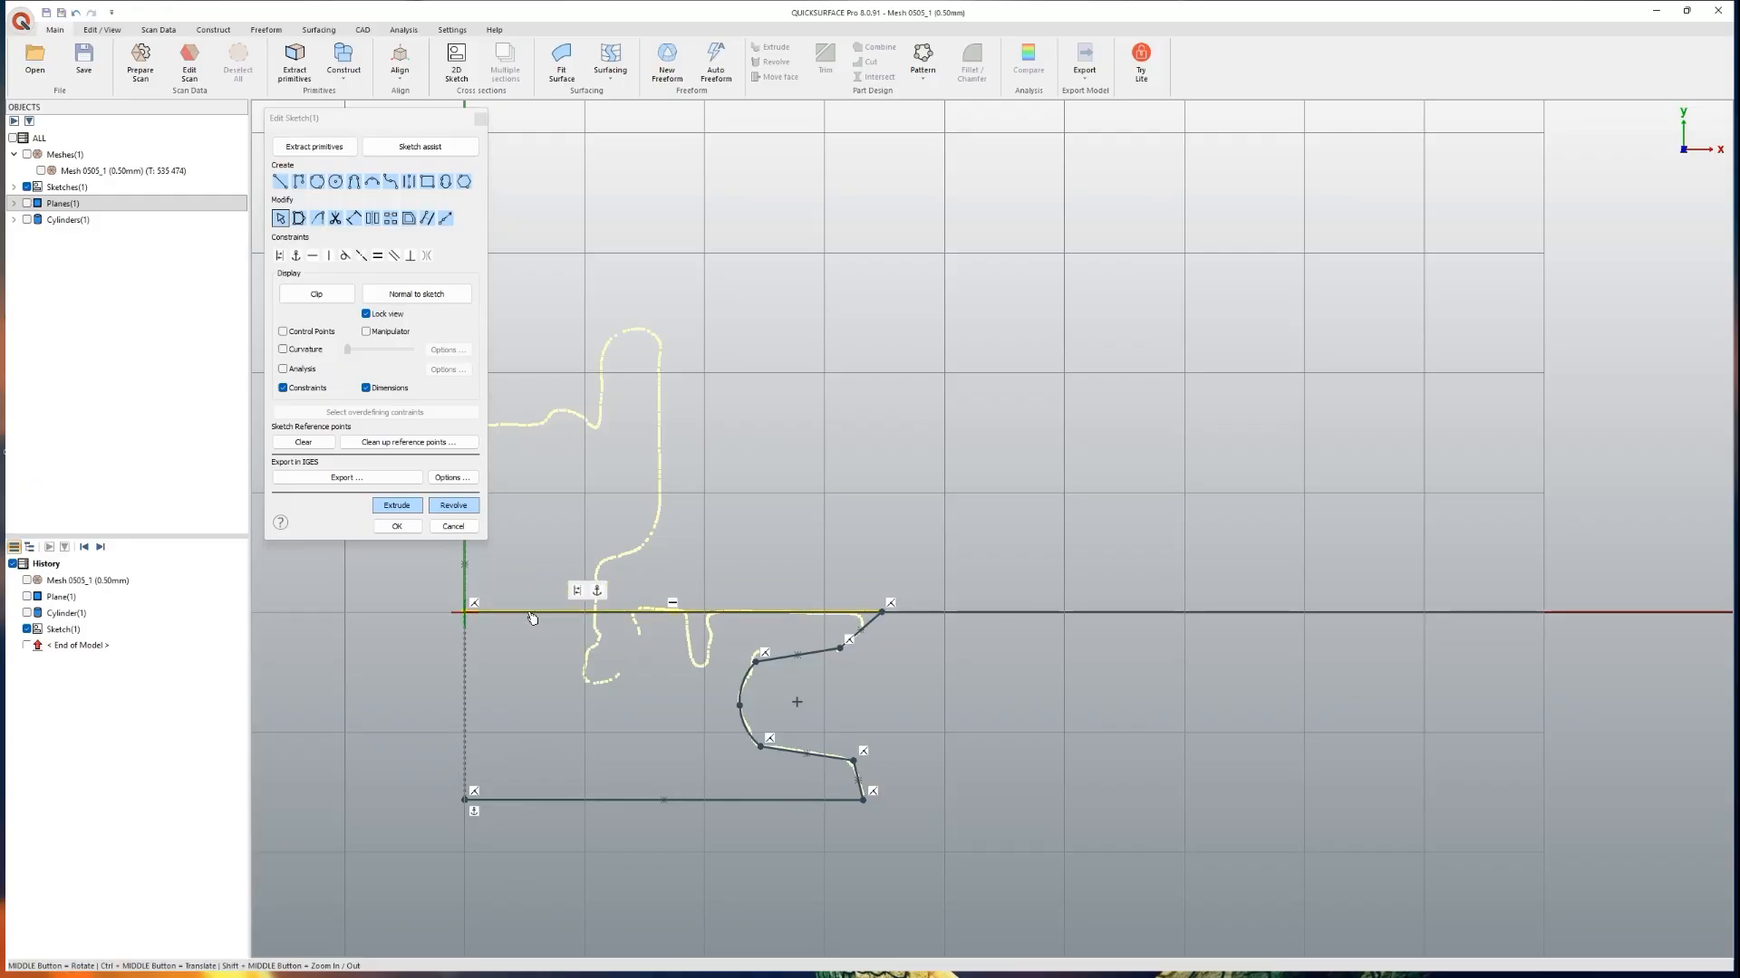
scroll(857, 711, down, 5)
scroll(868, 652, up, 8)
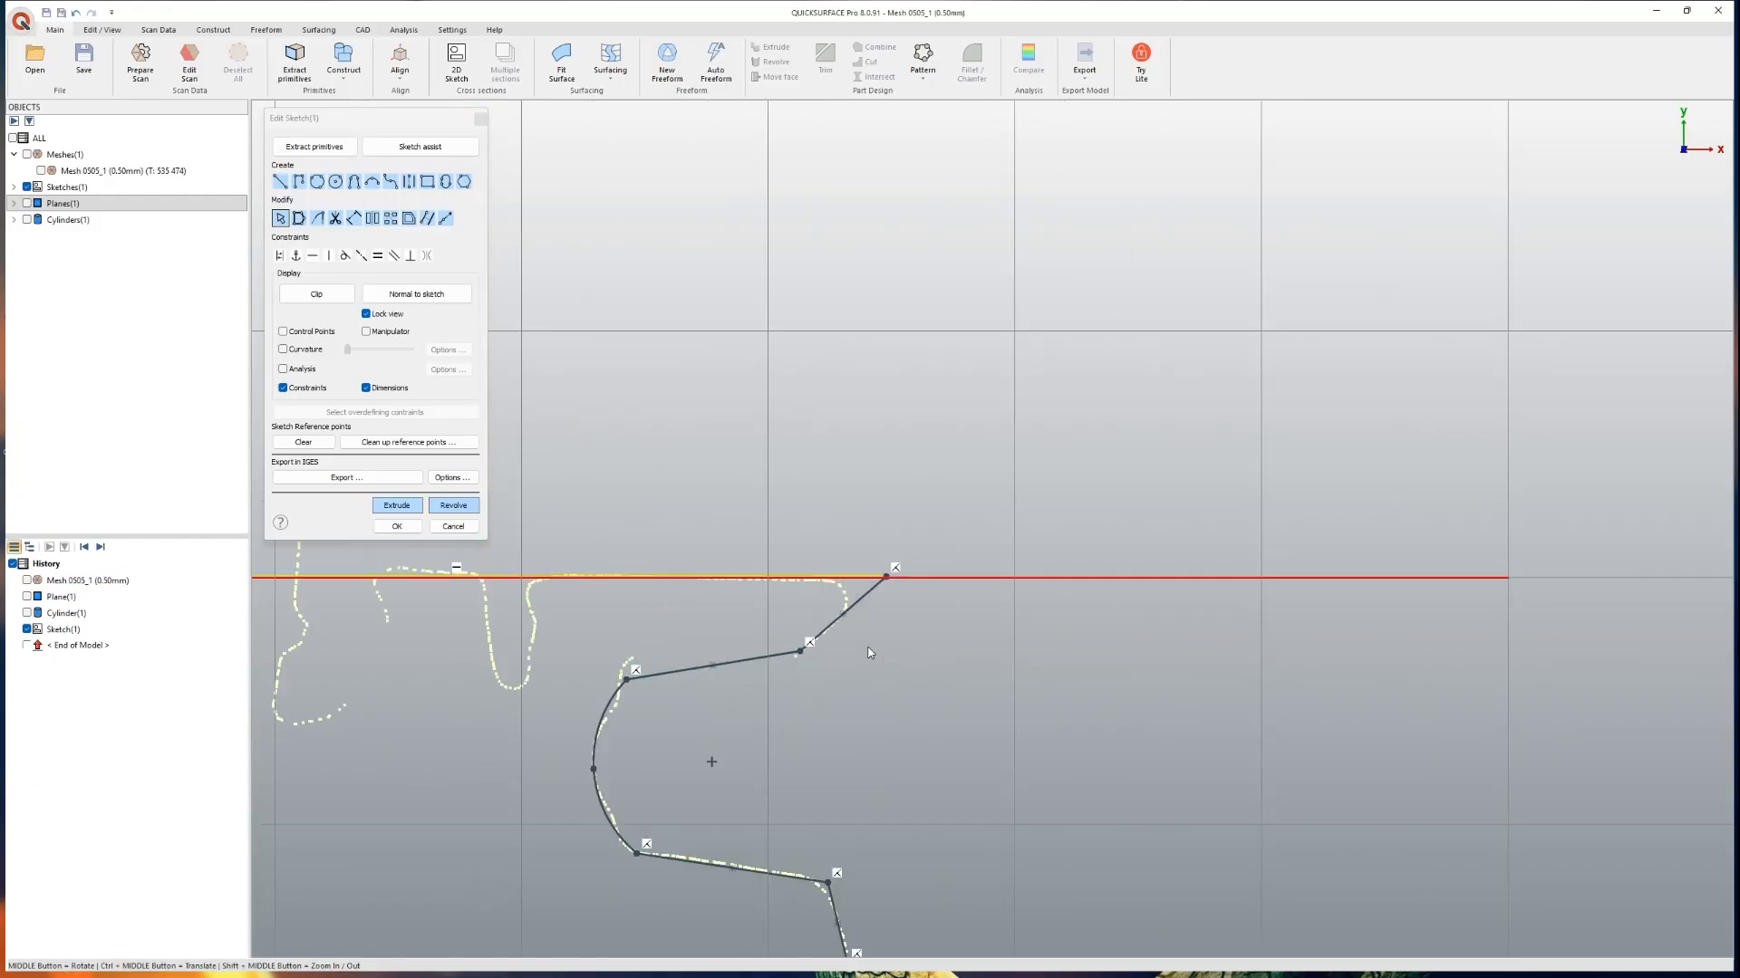
mouse_move(848, 516)
ctrl+mouse_down()
mouse_move(1033, 691)
mouse_move(955, 515)
ctrl+mouse_up()
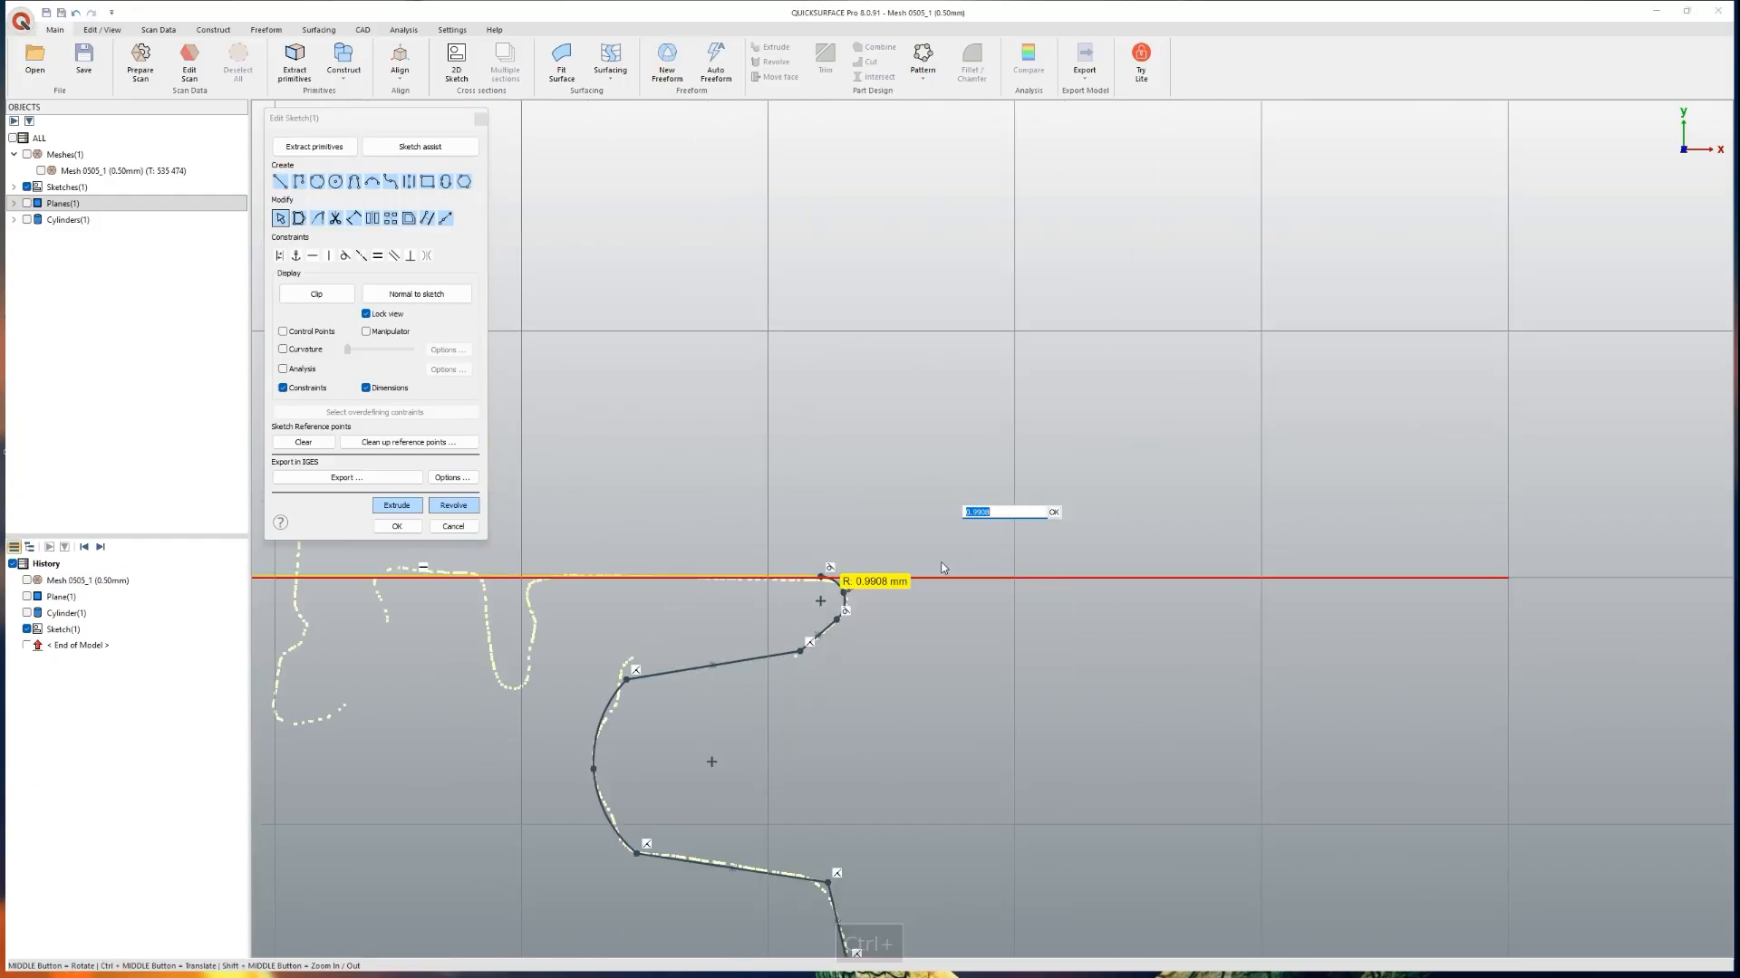
click(840, 674)
Step: Round the lower flange's outer corner to about 1.68 mm radius, align the groove arc's ends vertically and finish the sketch
ctrl+middle_drag(895, 781, 929, 597)
mouse_move(921, 676)
ctrl+mouse_down()
mouse_move(806, 682)
mouse_move(851, 738)
ctrl+mouse_up()
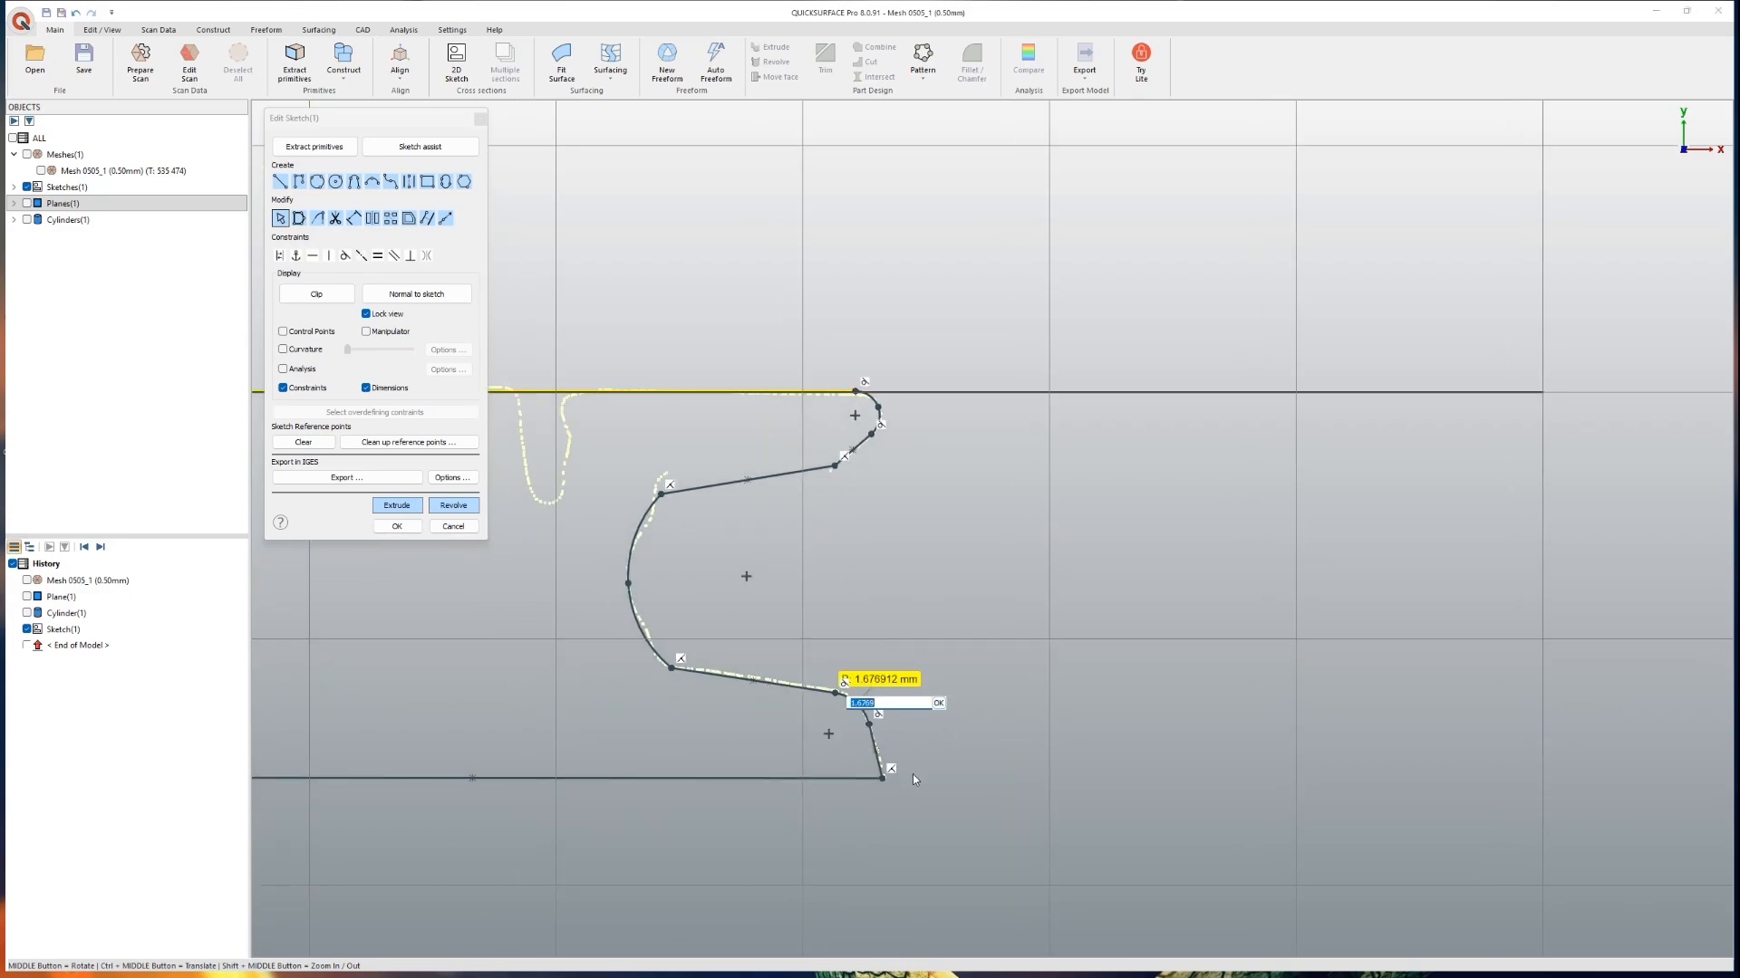
click(919, 777)
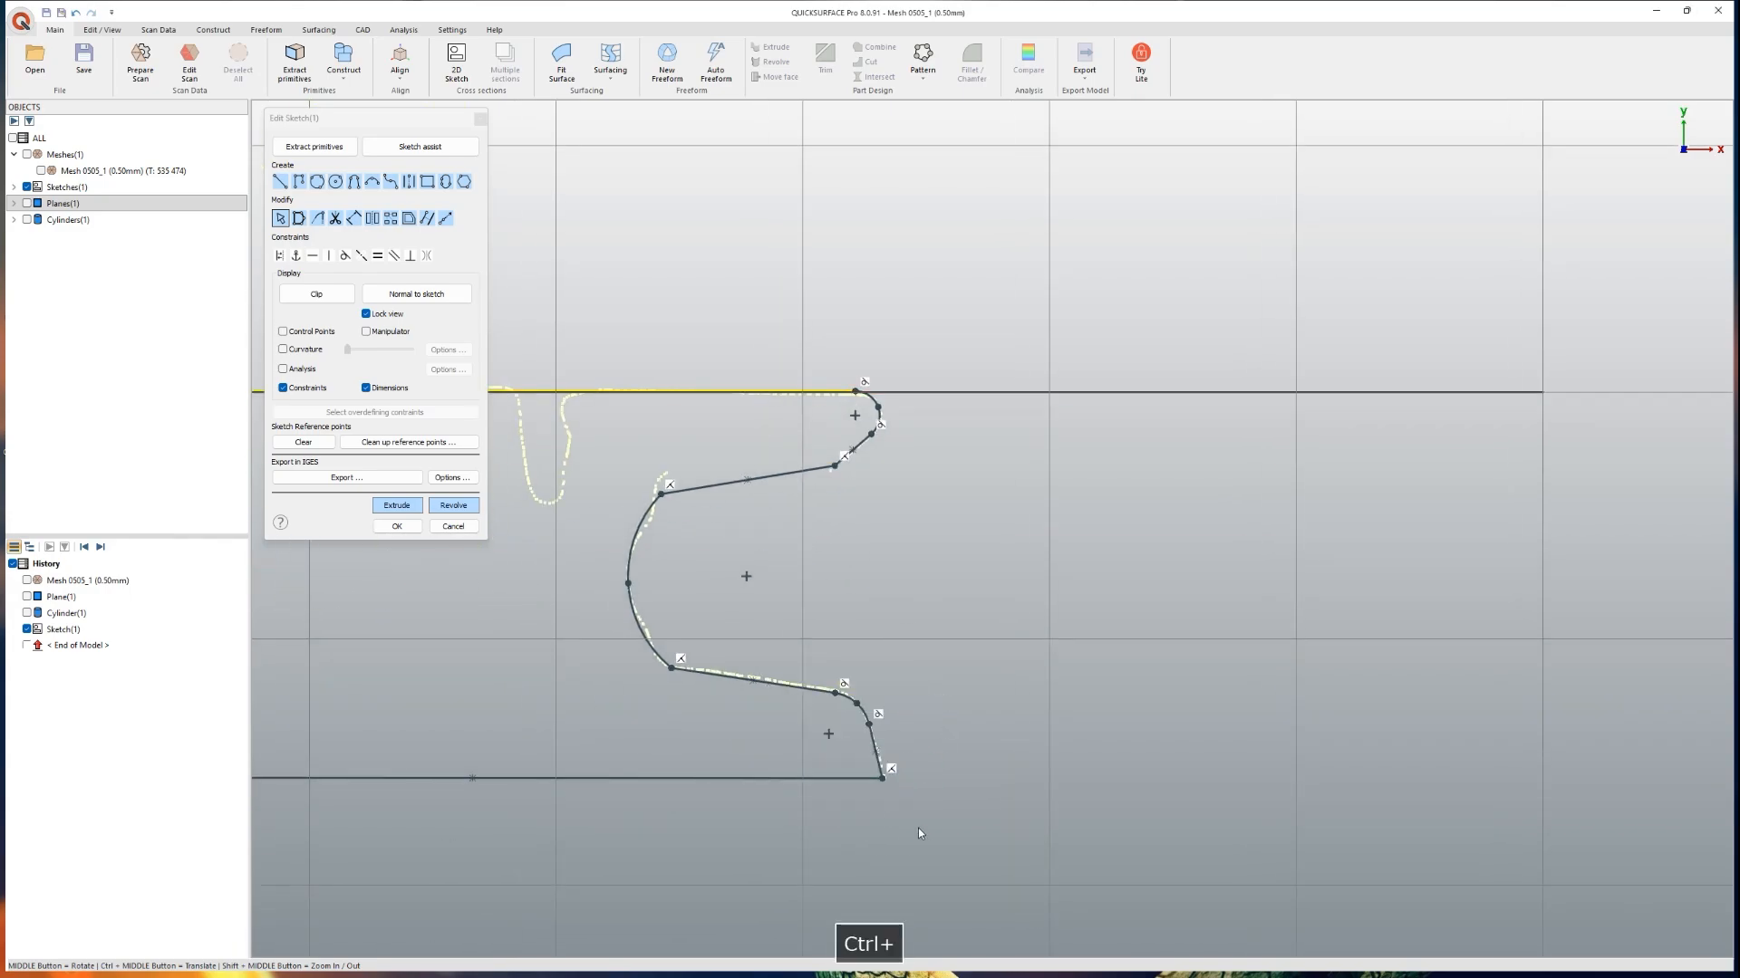
drag(663, 500, 672, 499)
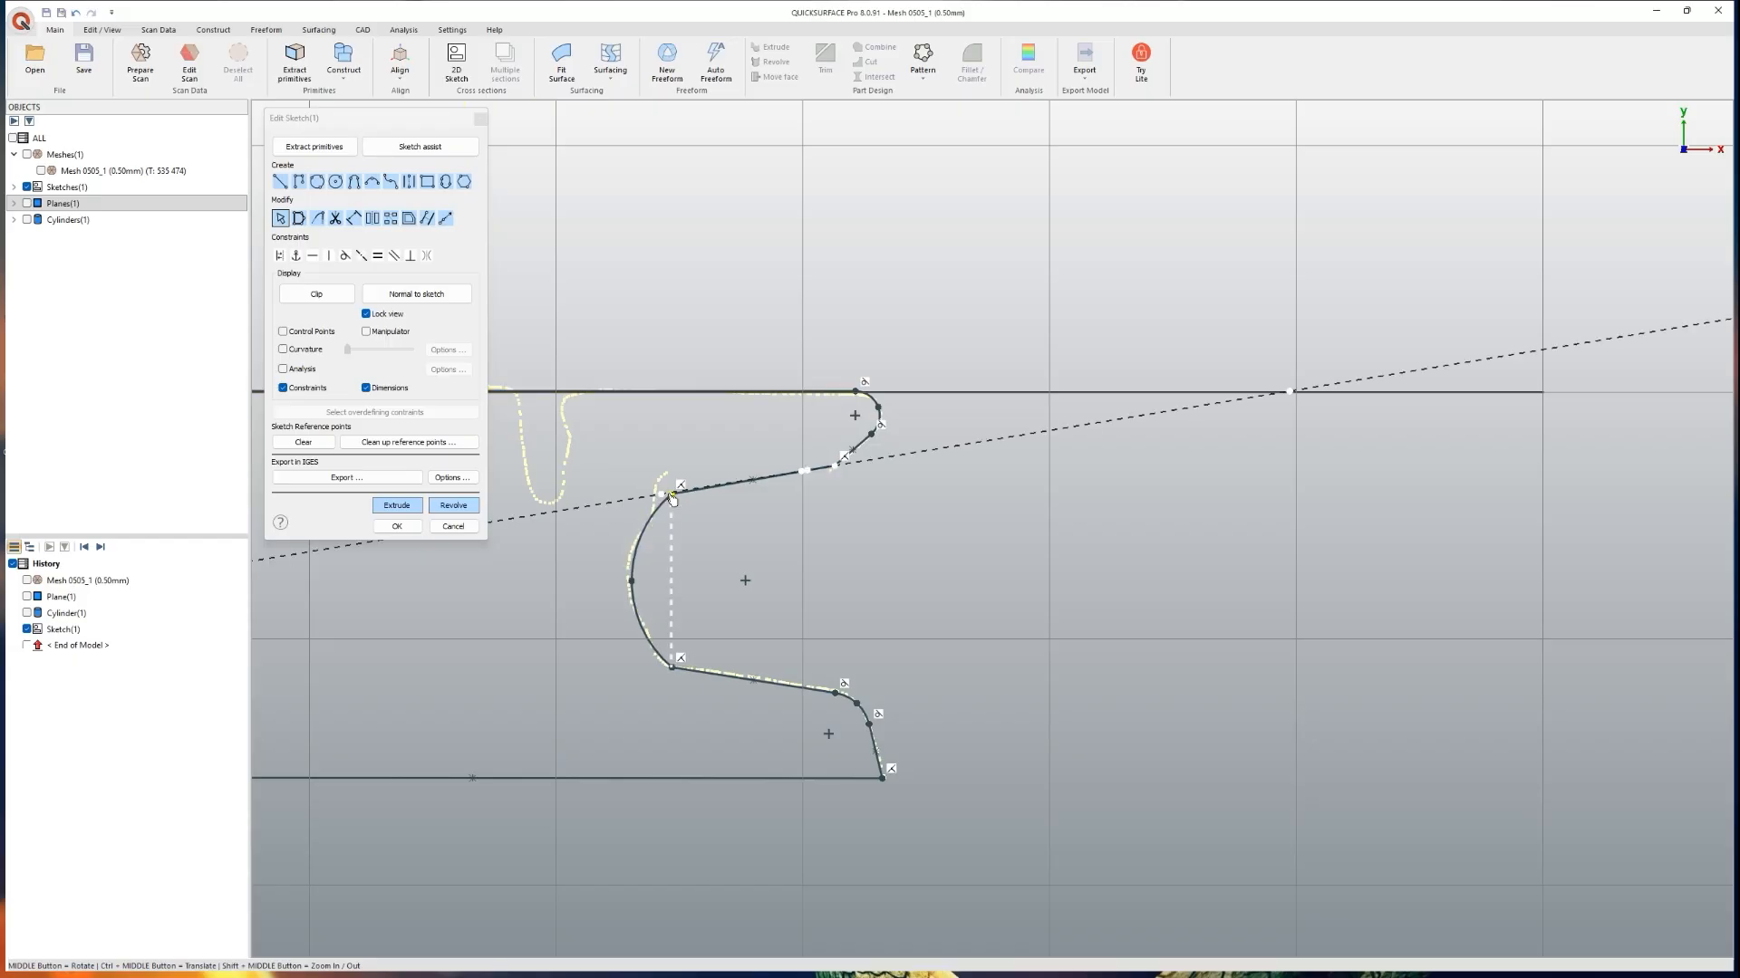
click(397, 527)
Step: Revolve the flange profile sketch fully around its axis as a new solid
click(1000, 666)
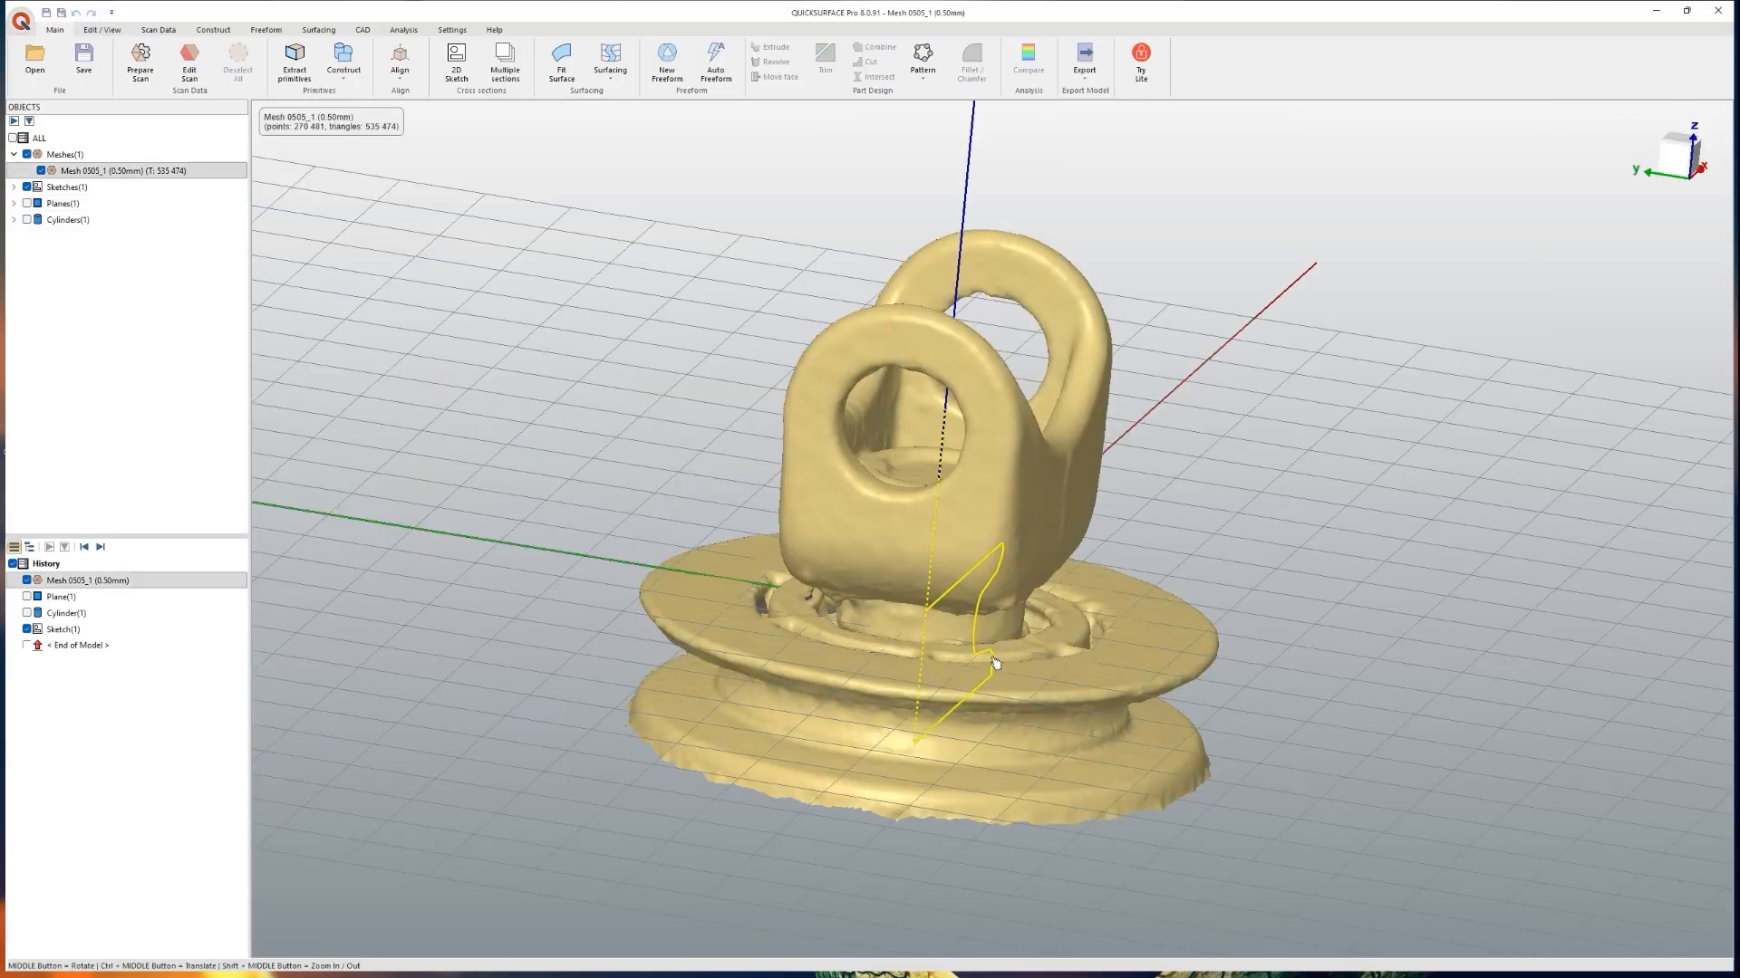
middle_drag(1000, 666, 1019, 671)
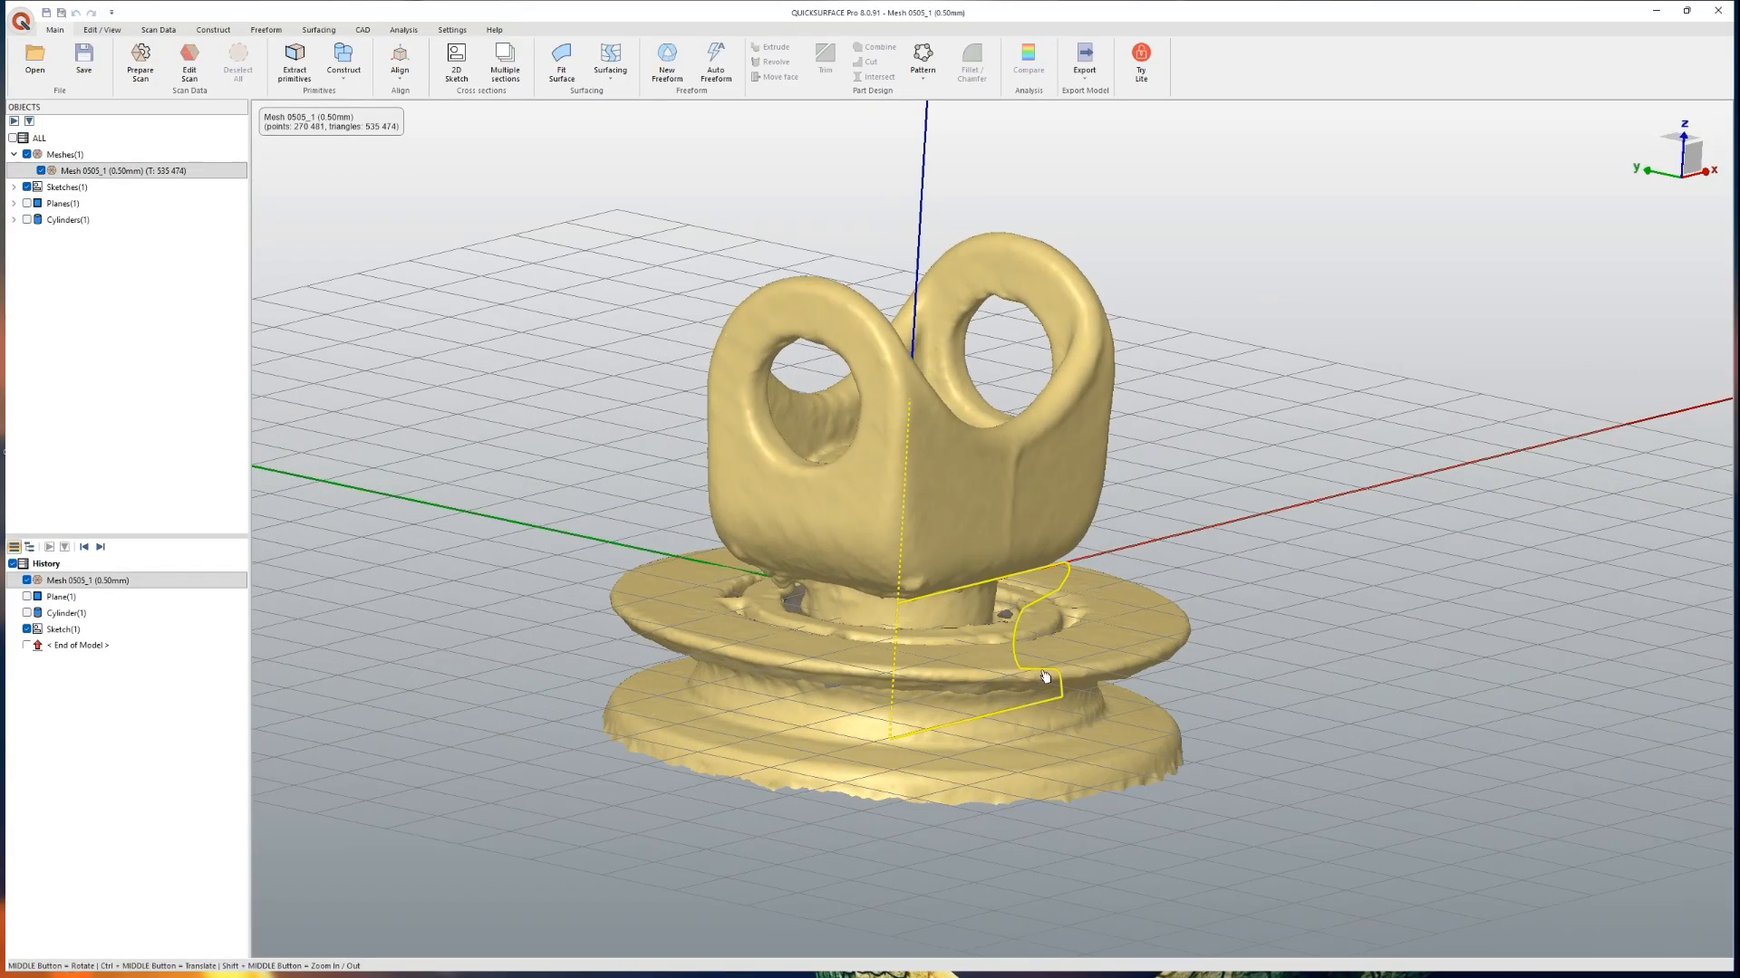
click(1045, 676)
click(1090, 649)
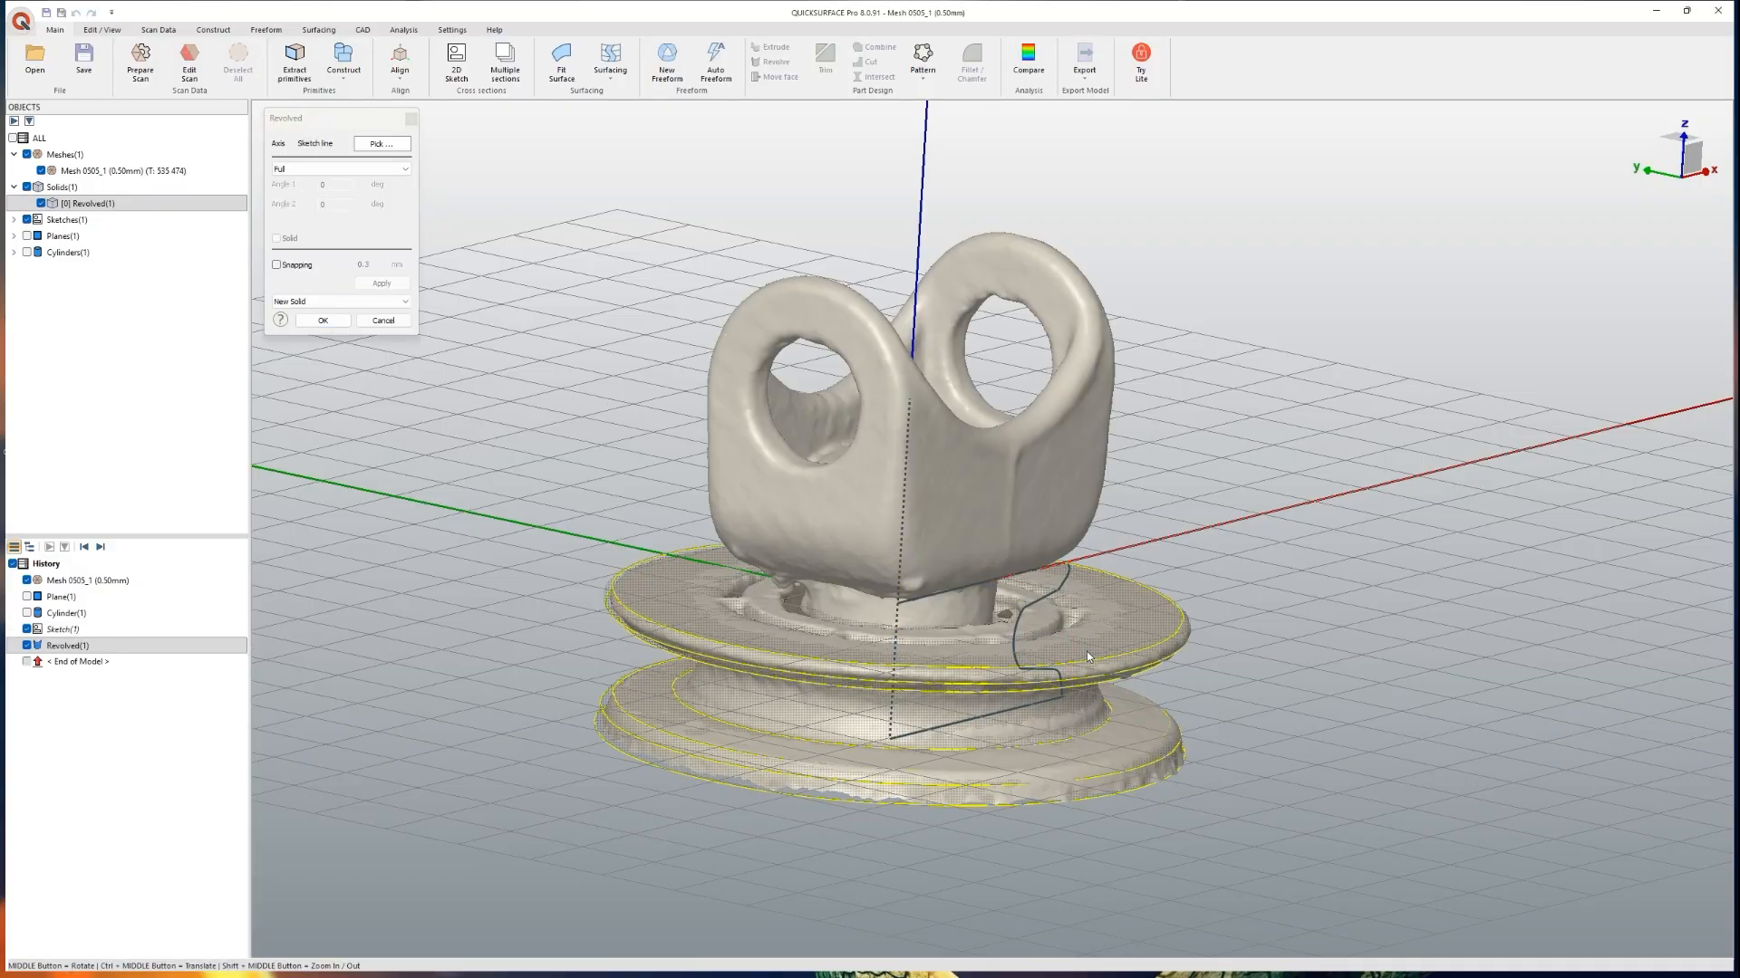
click(323, 319)
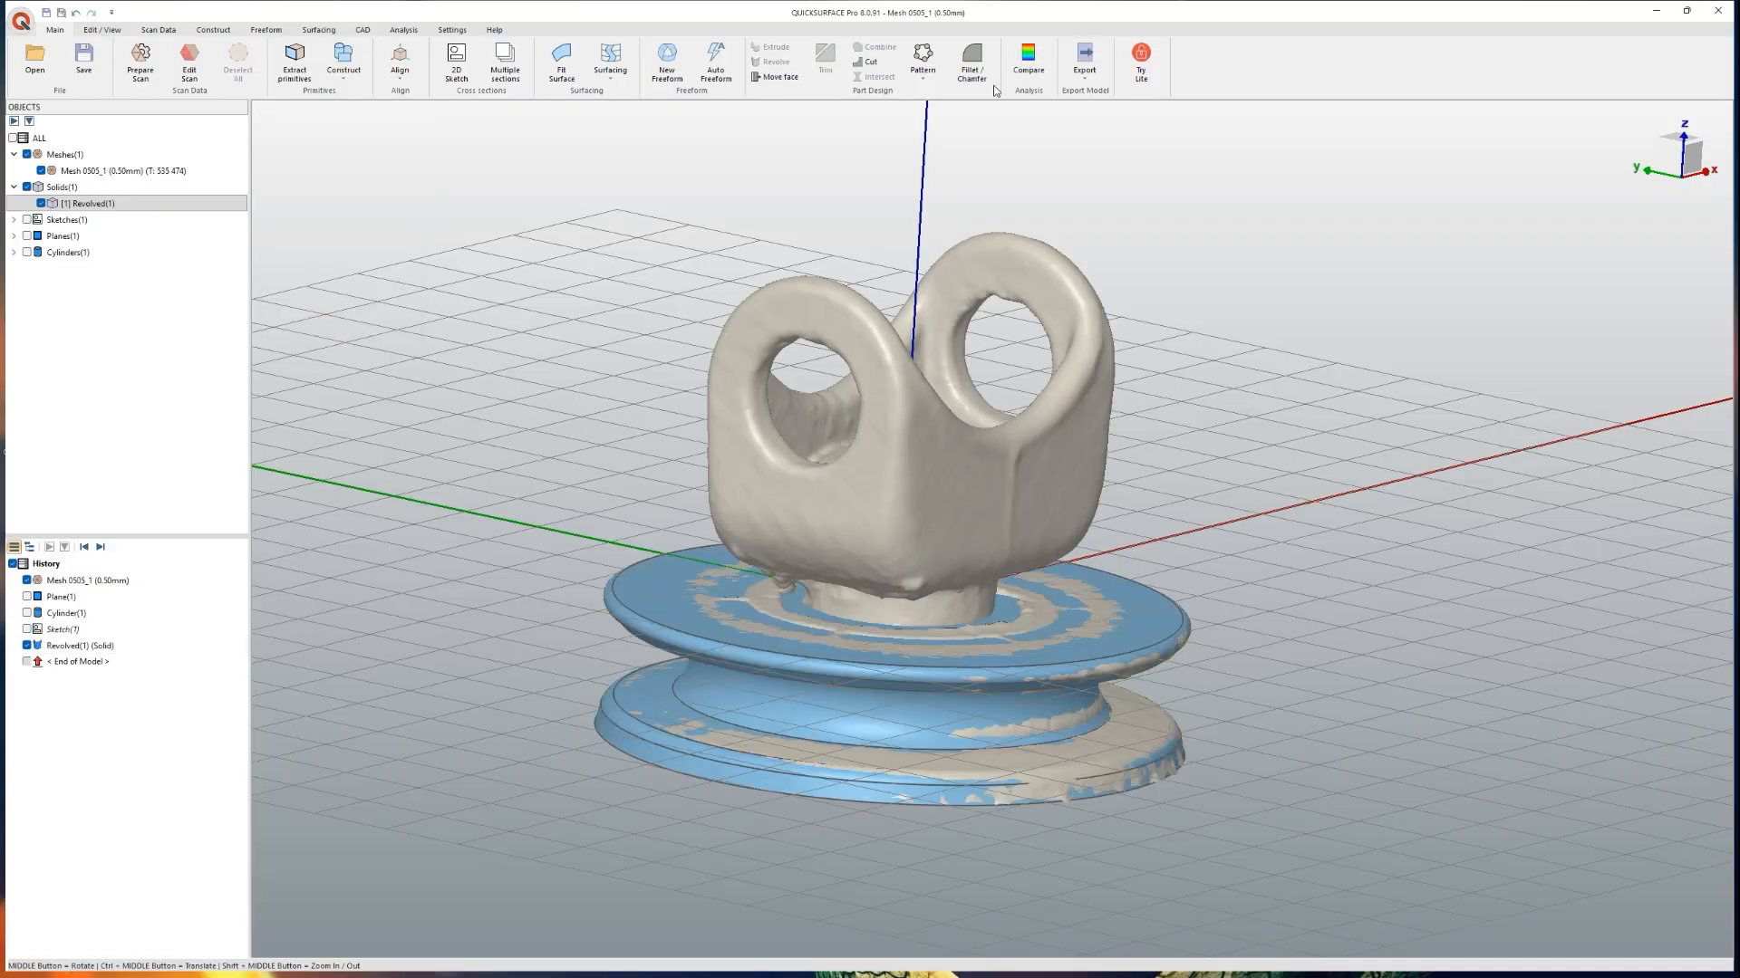
Step: Compare the revolved solid with the scan mesh at a tolerance of ±0.3 mm
click(1029, 61)
mouse_move(1104, 681)
middle_down()
mouse_move(1351, 661)
mouse_move(1437, 466)
mouse_move(1351, 633)
mouse_move(1132, 698)
mouse_move(1088, 653)
middle_up()
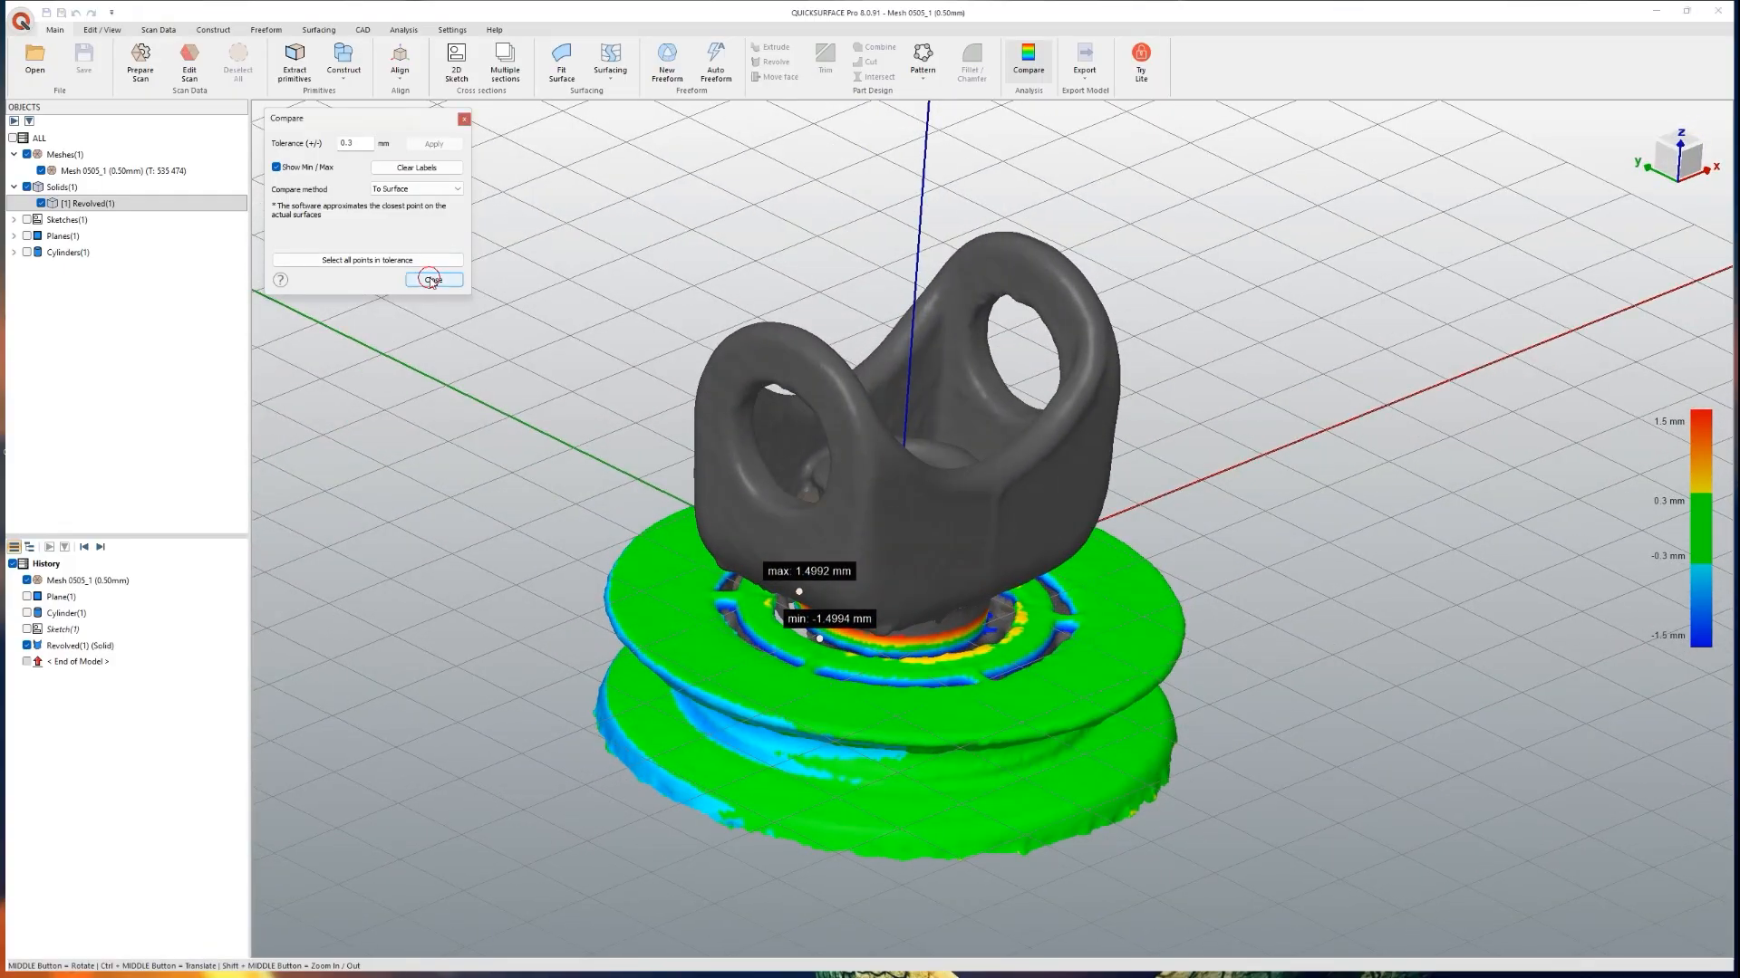
click(433, 279)
mouse_move(1078, 507)
middle_down()
mouse_move(1078, 381)
mouse_move(1069, 517)
middle_up()
Step: Hide the scan mesh to inspect the revolved solid alone, and show the mesh again
click(52, 204)
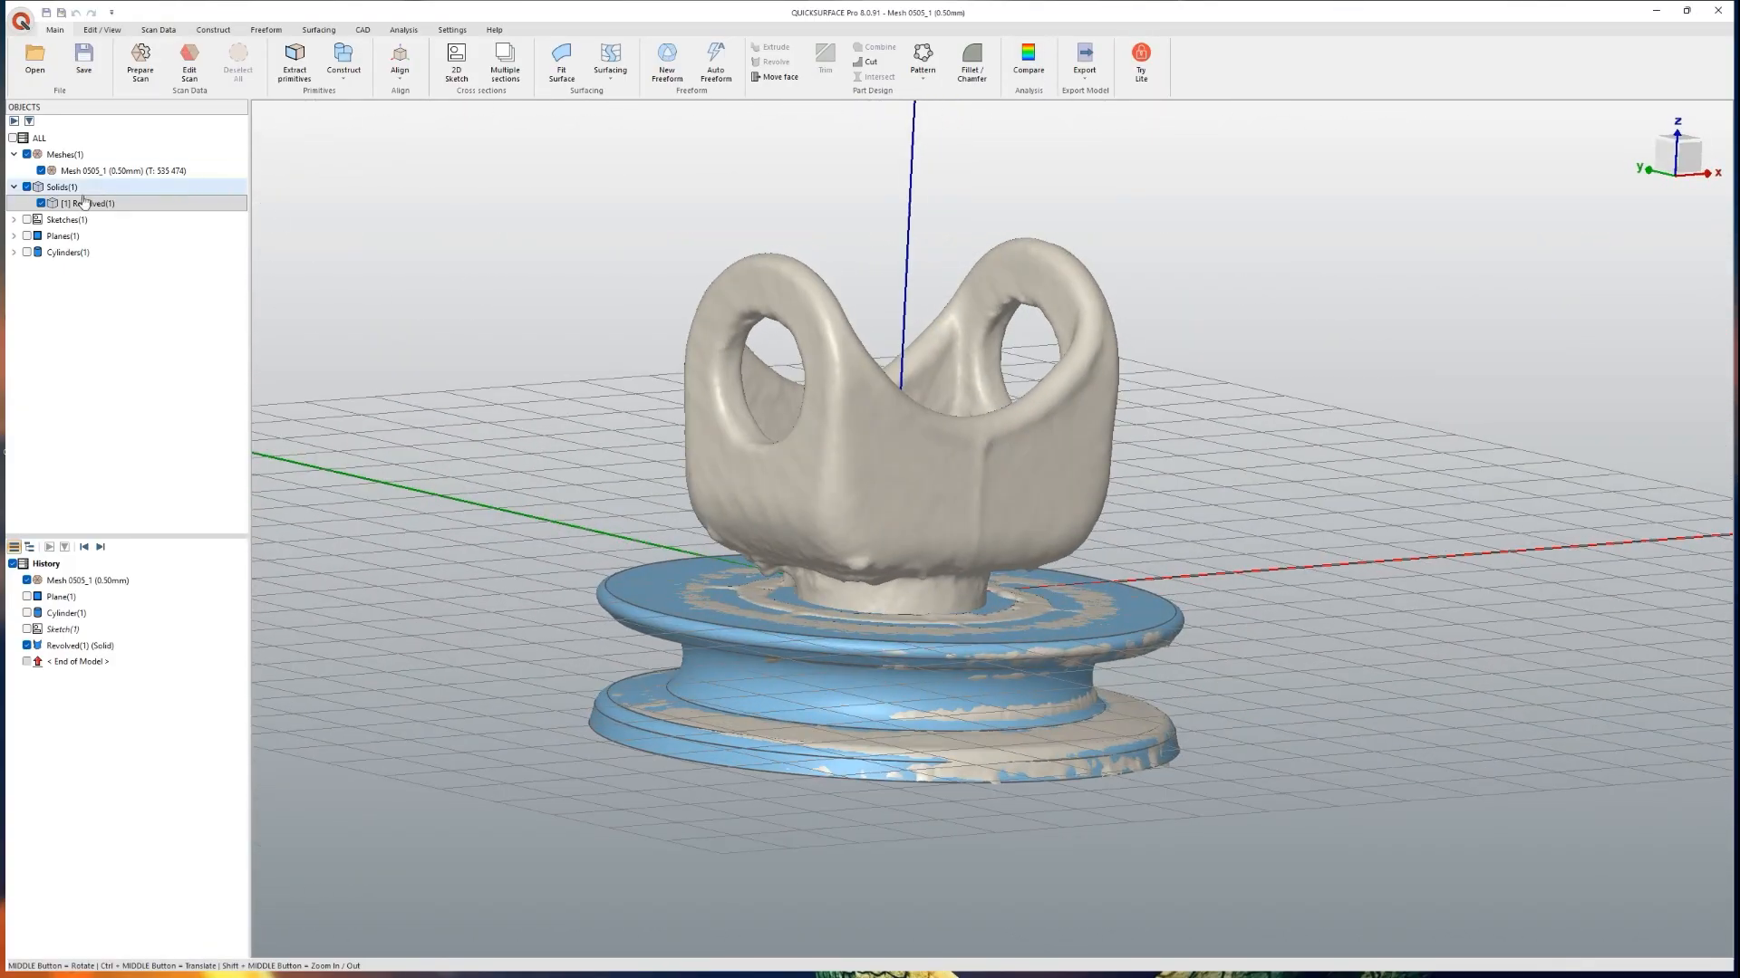
click(43, 171)
middle_drag(1082, 634, 1002, 698)
click(41, 171)
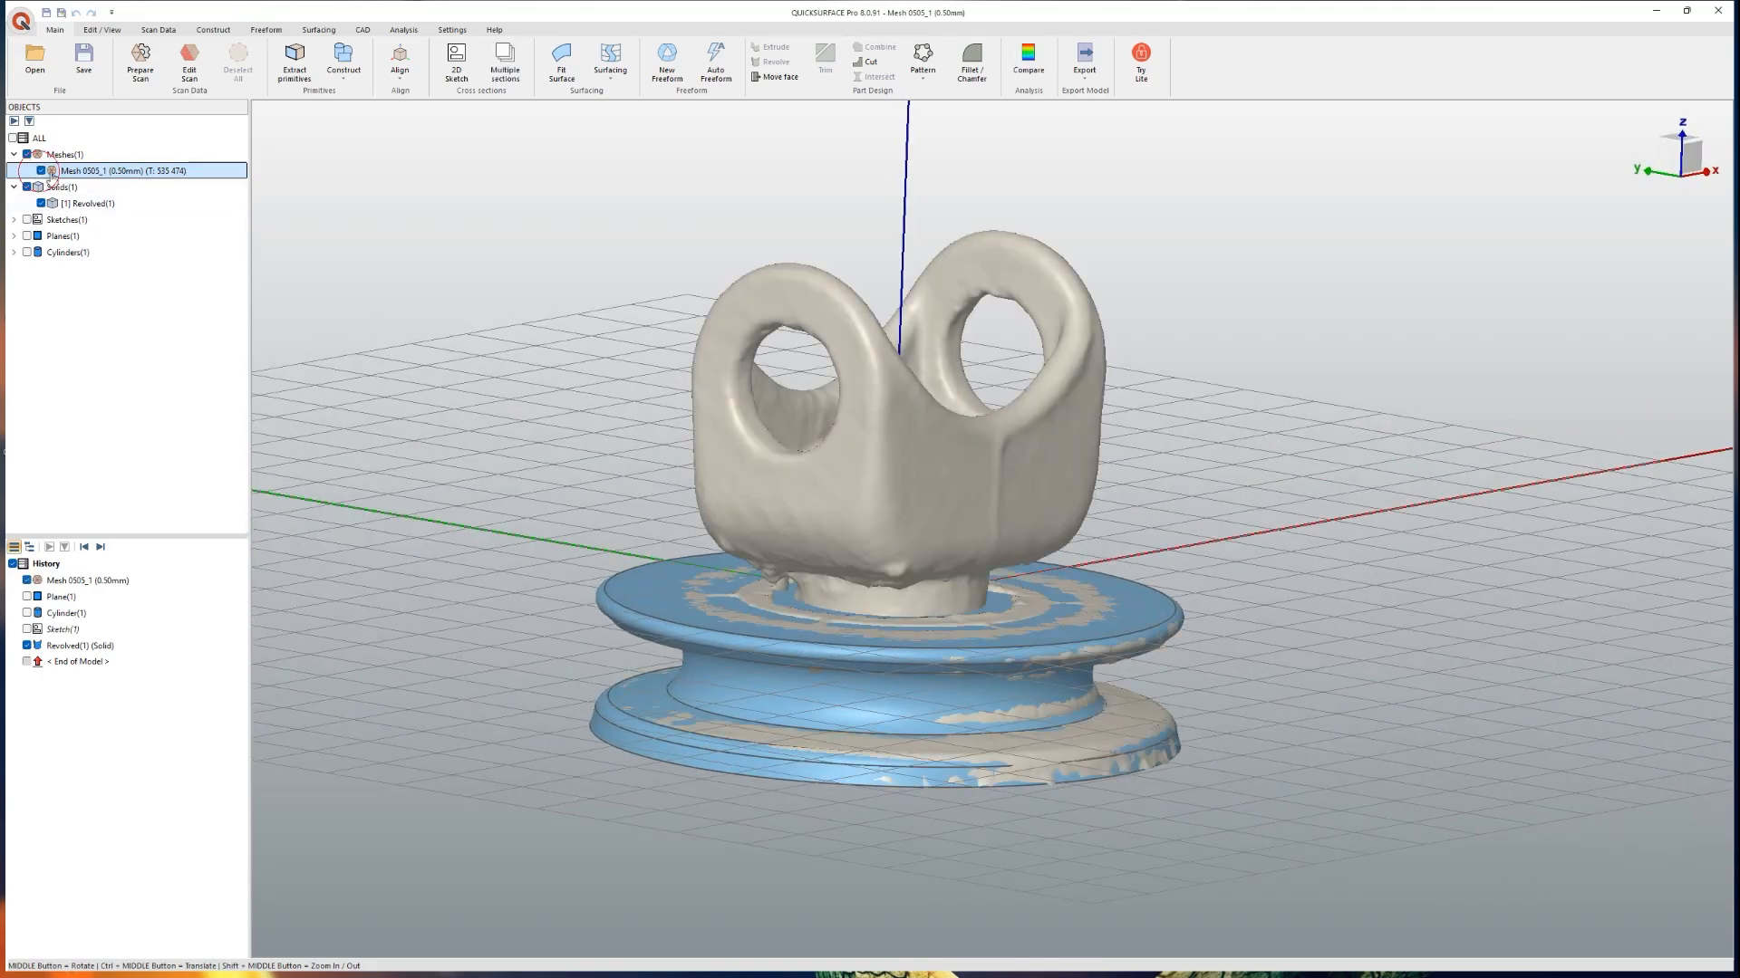
Step: Recheck the deviation map between the revolved solid and the scan, and close the comparison
click(1029, 62)
mouse_move(1205, 553)
middle_down()
mouse_move(1263, 496)
mouse_move(1214, 562)
middle_up()
click(433, 279)
Step: Hide the scan mesh so that only the revolved solid is shown
click(114, 170)
click(41, 171)
middle_drag(716, 713, 877, 664)
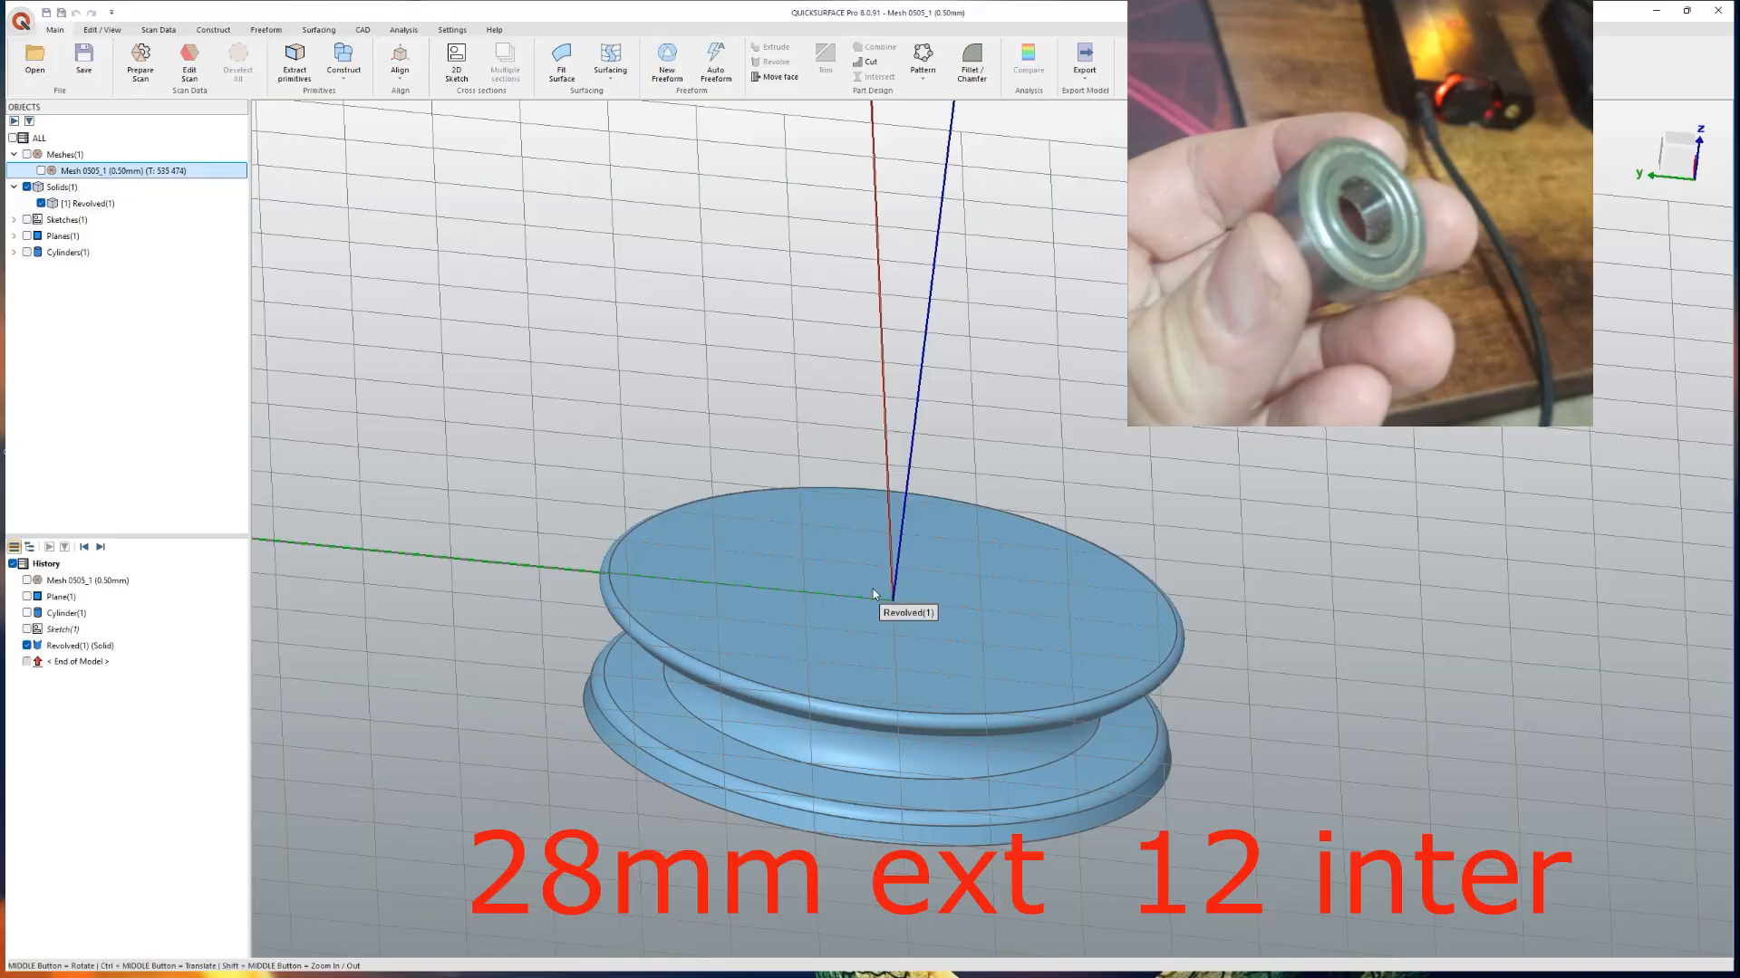
middle_drag(873, 593, 871, 658)
click(870, 662)
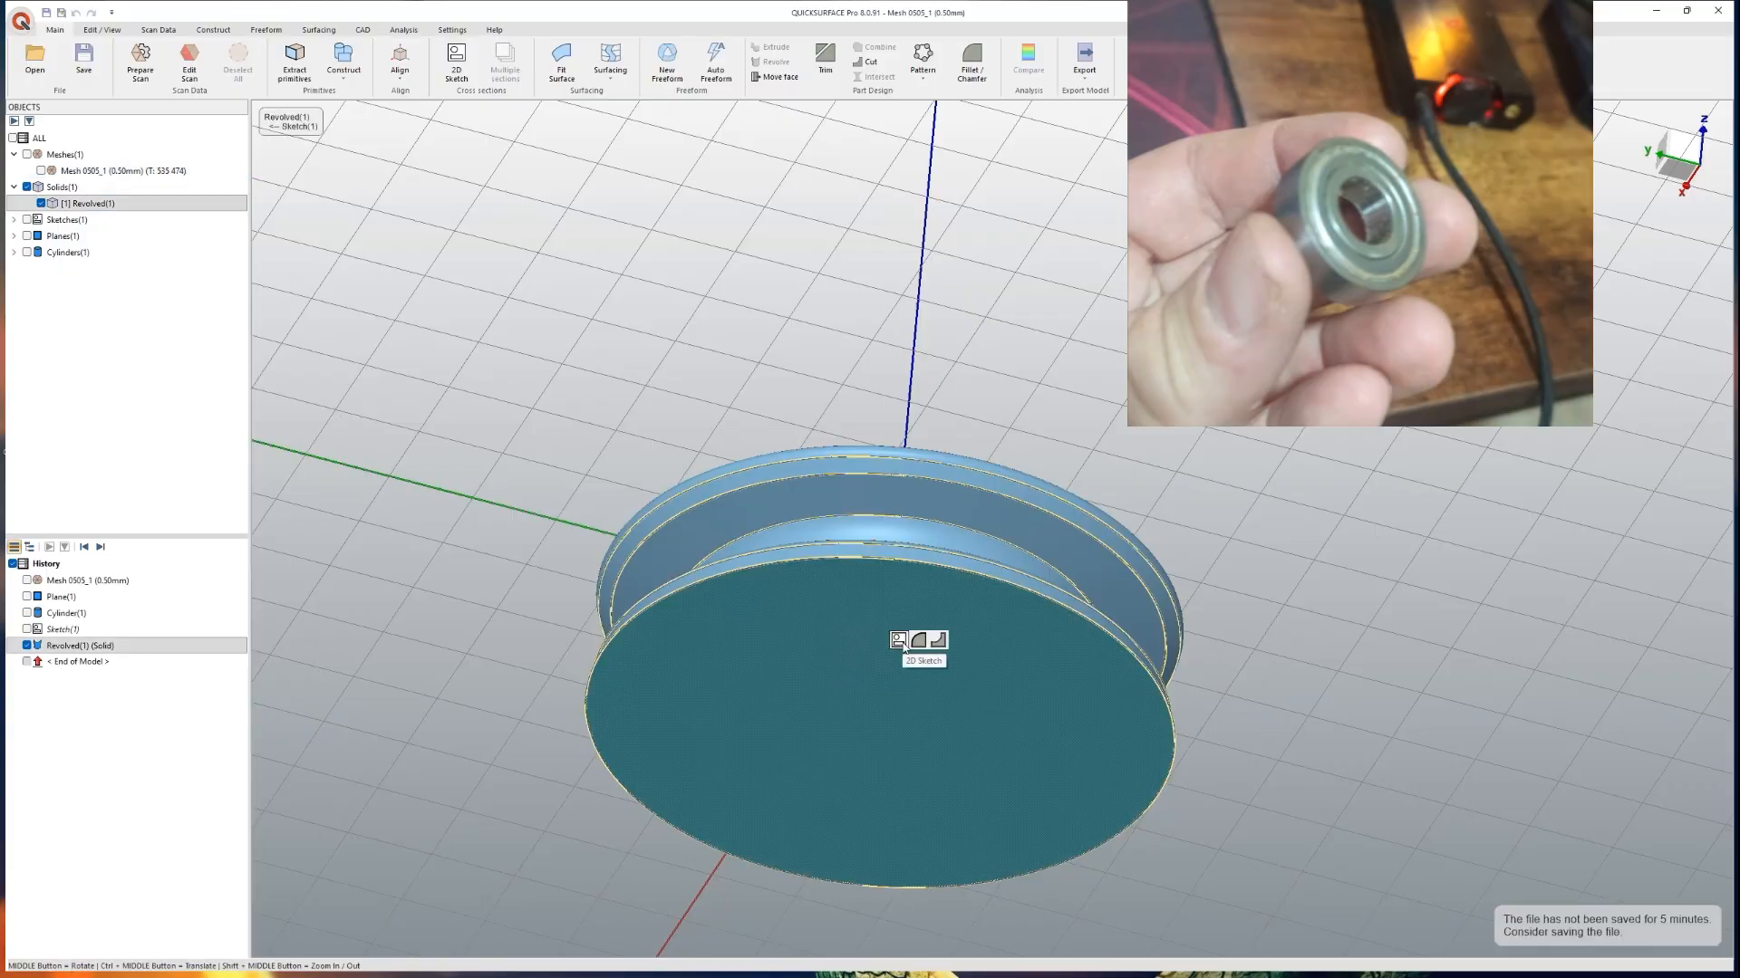
click(899, 642)
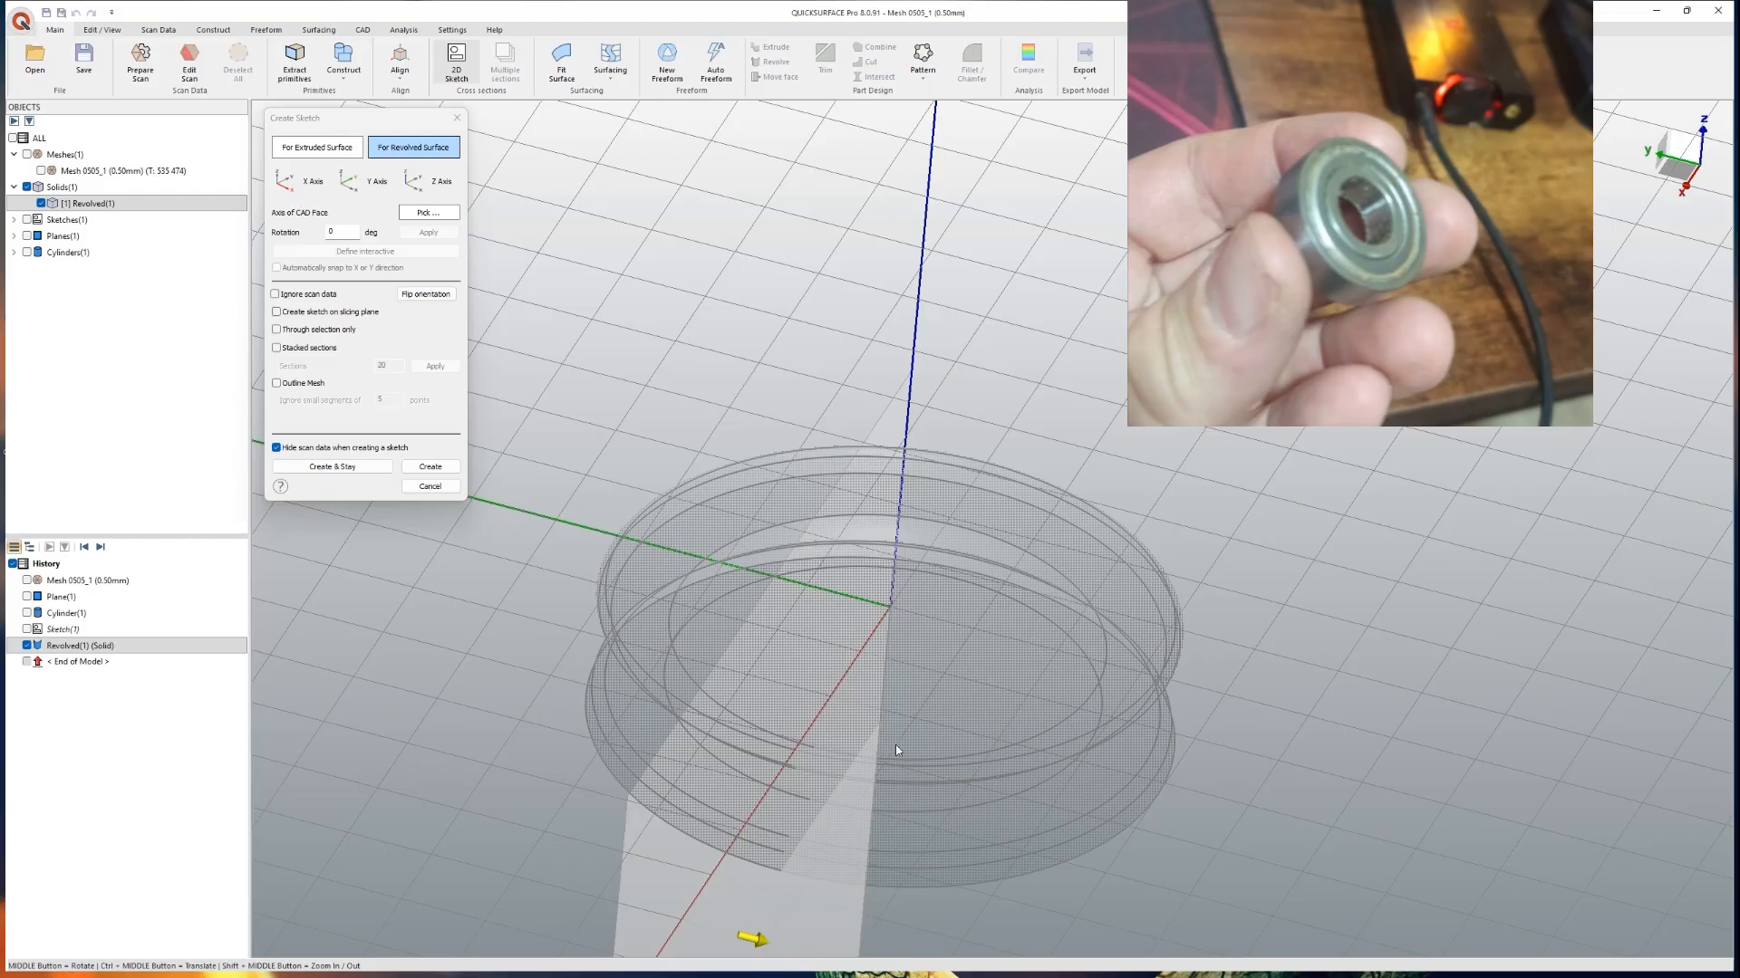
click(430, 467)
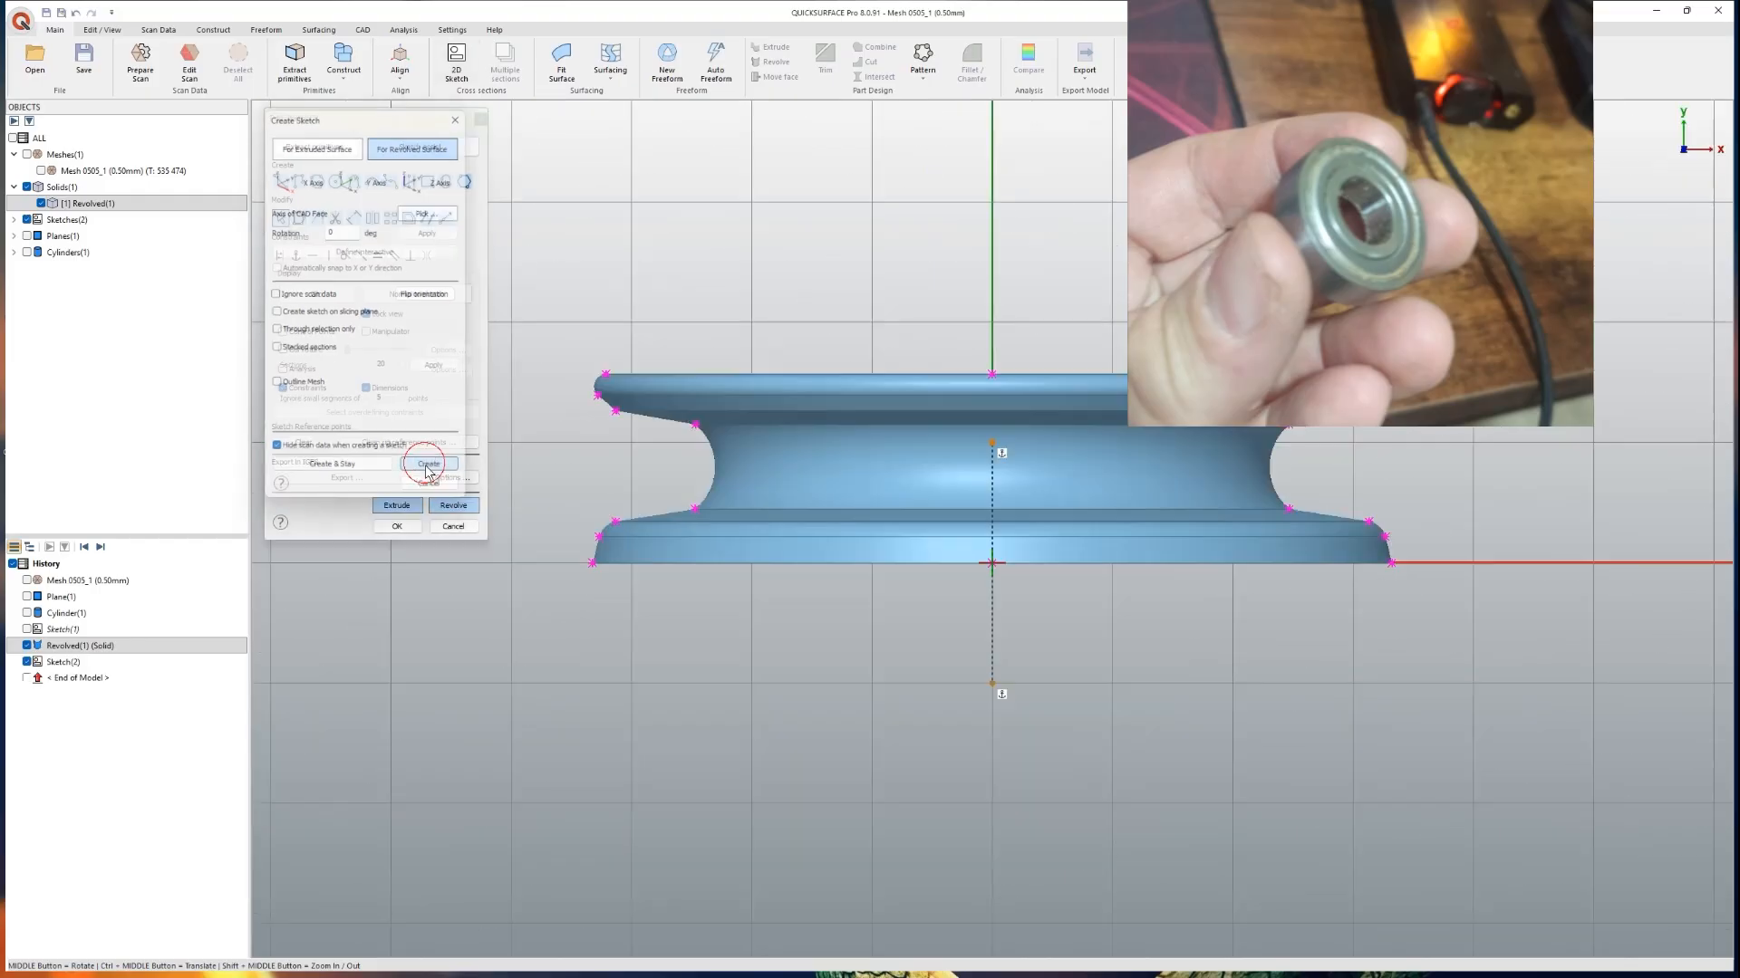
click(452, 526)
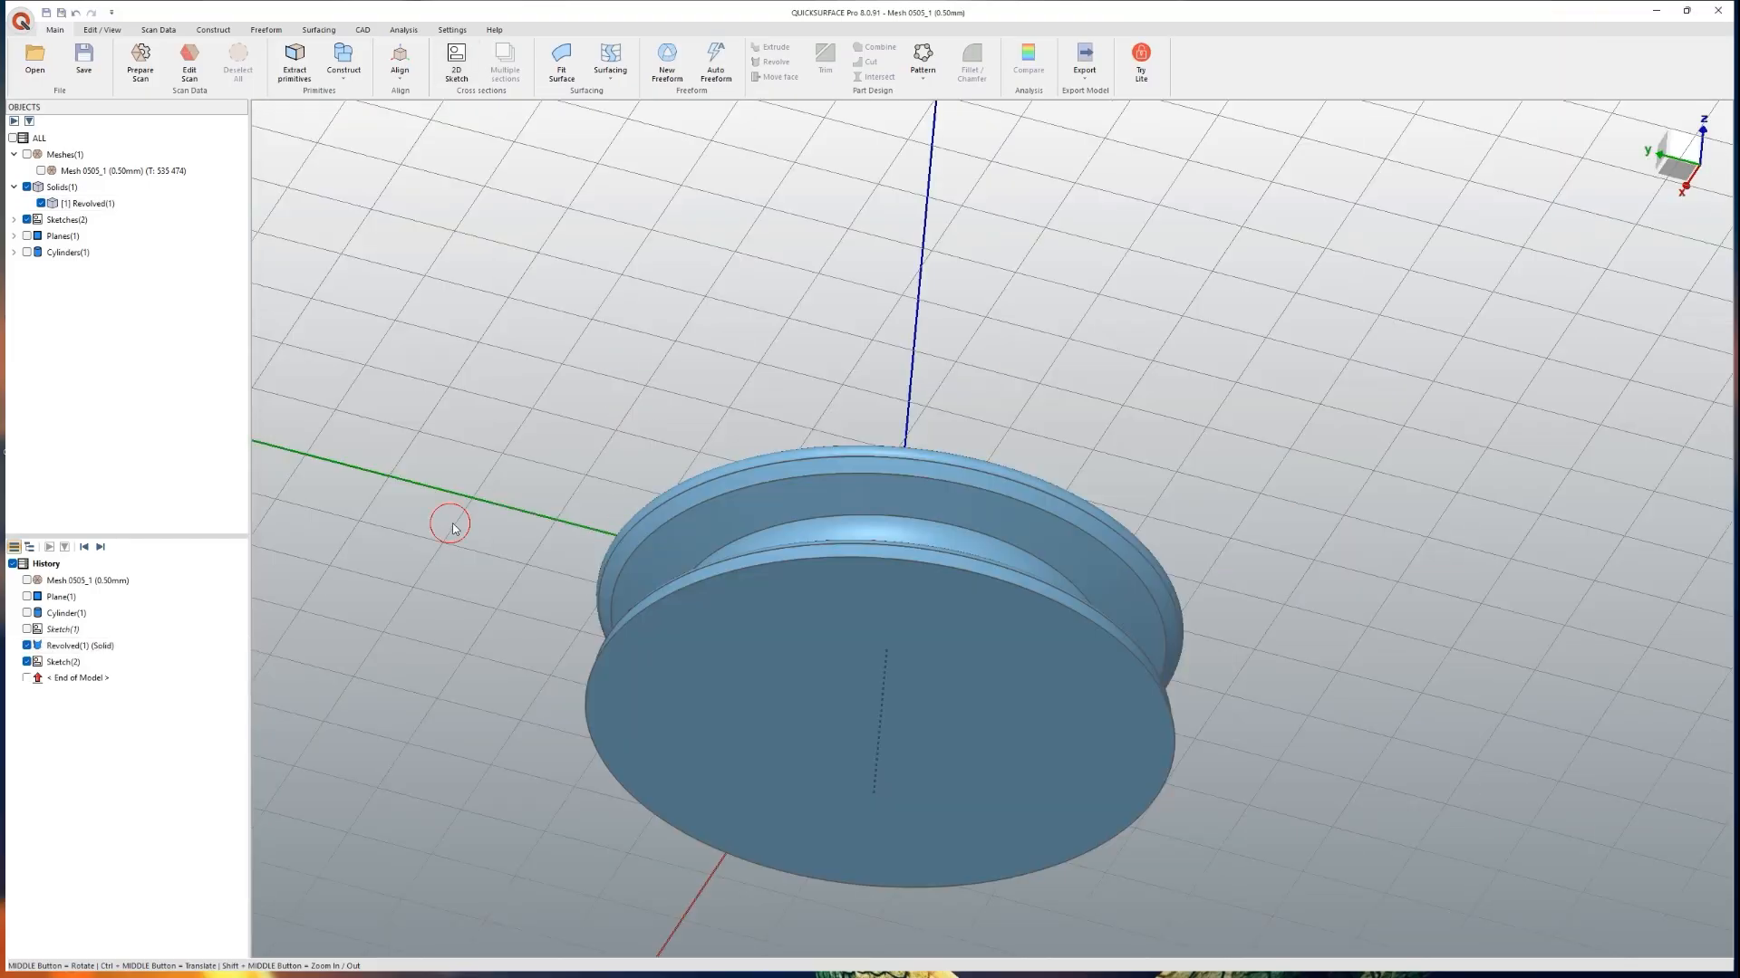
Step: Delete the second sketch, which no feature uses, from the model history
click(94, 665)
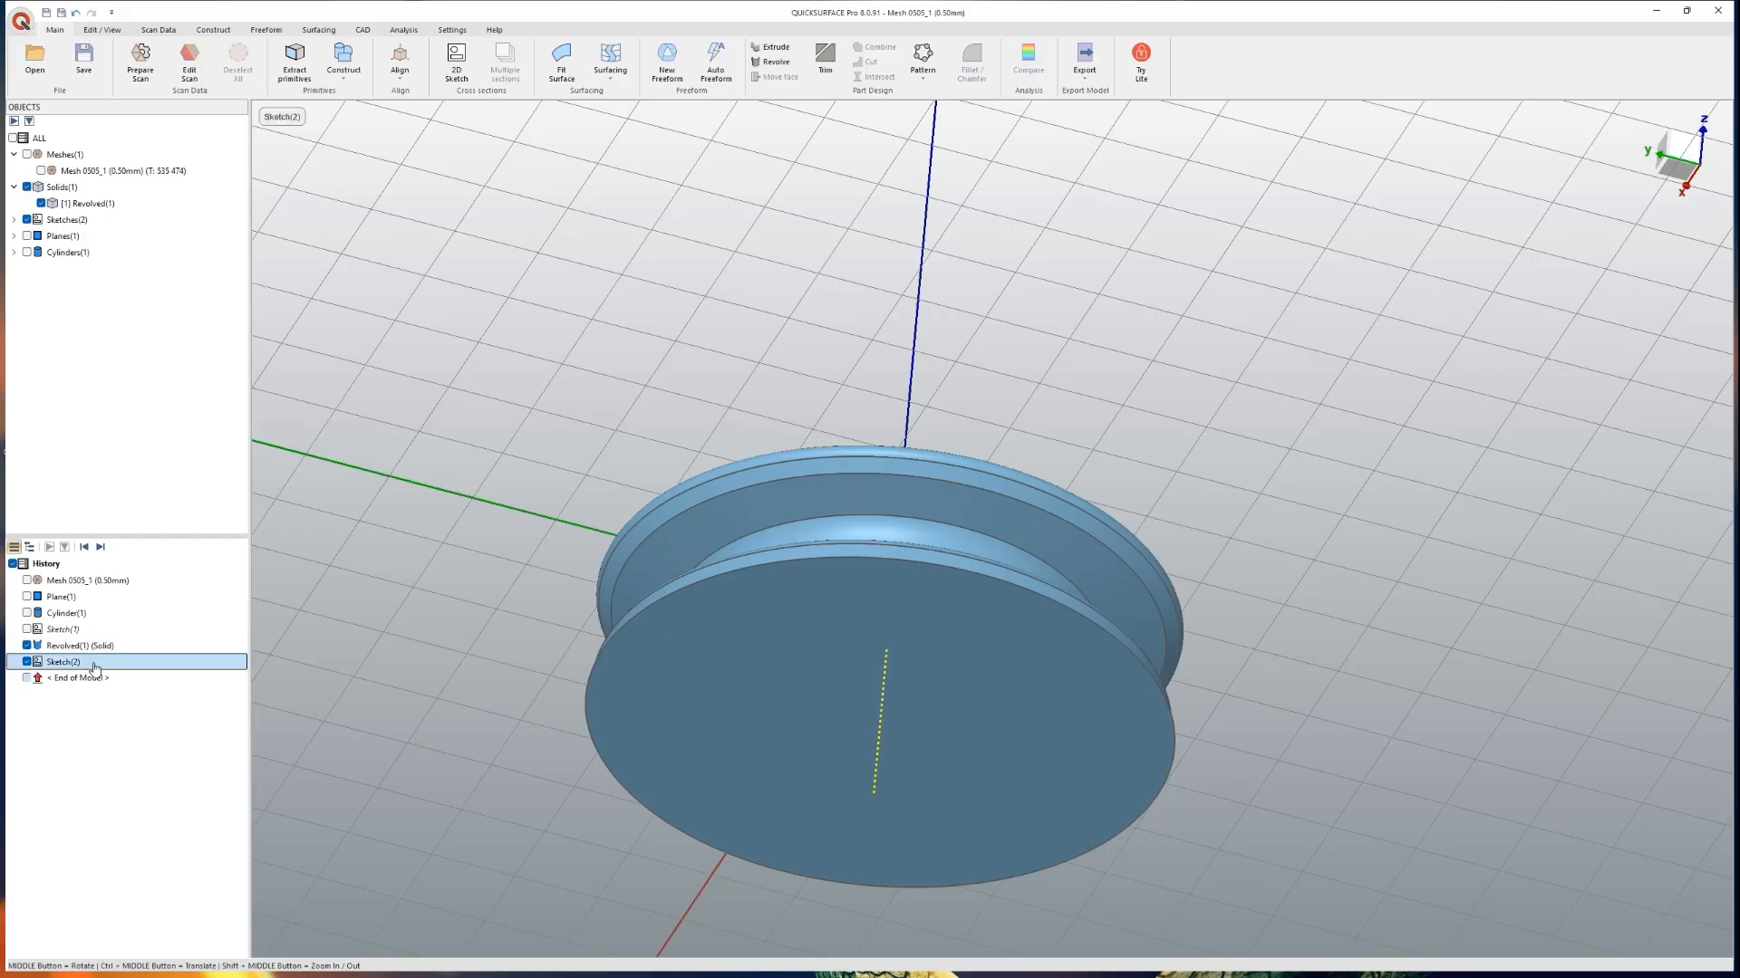
key(Delete)
key(Return)
Step: Create a new sketch for an extruded surface on the OXY plane with 0 mm offset
click(806, 660)
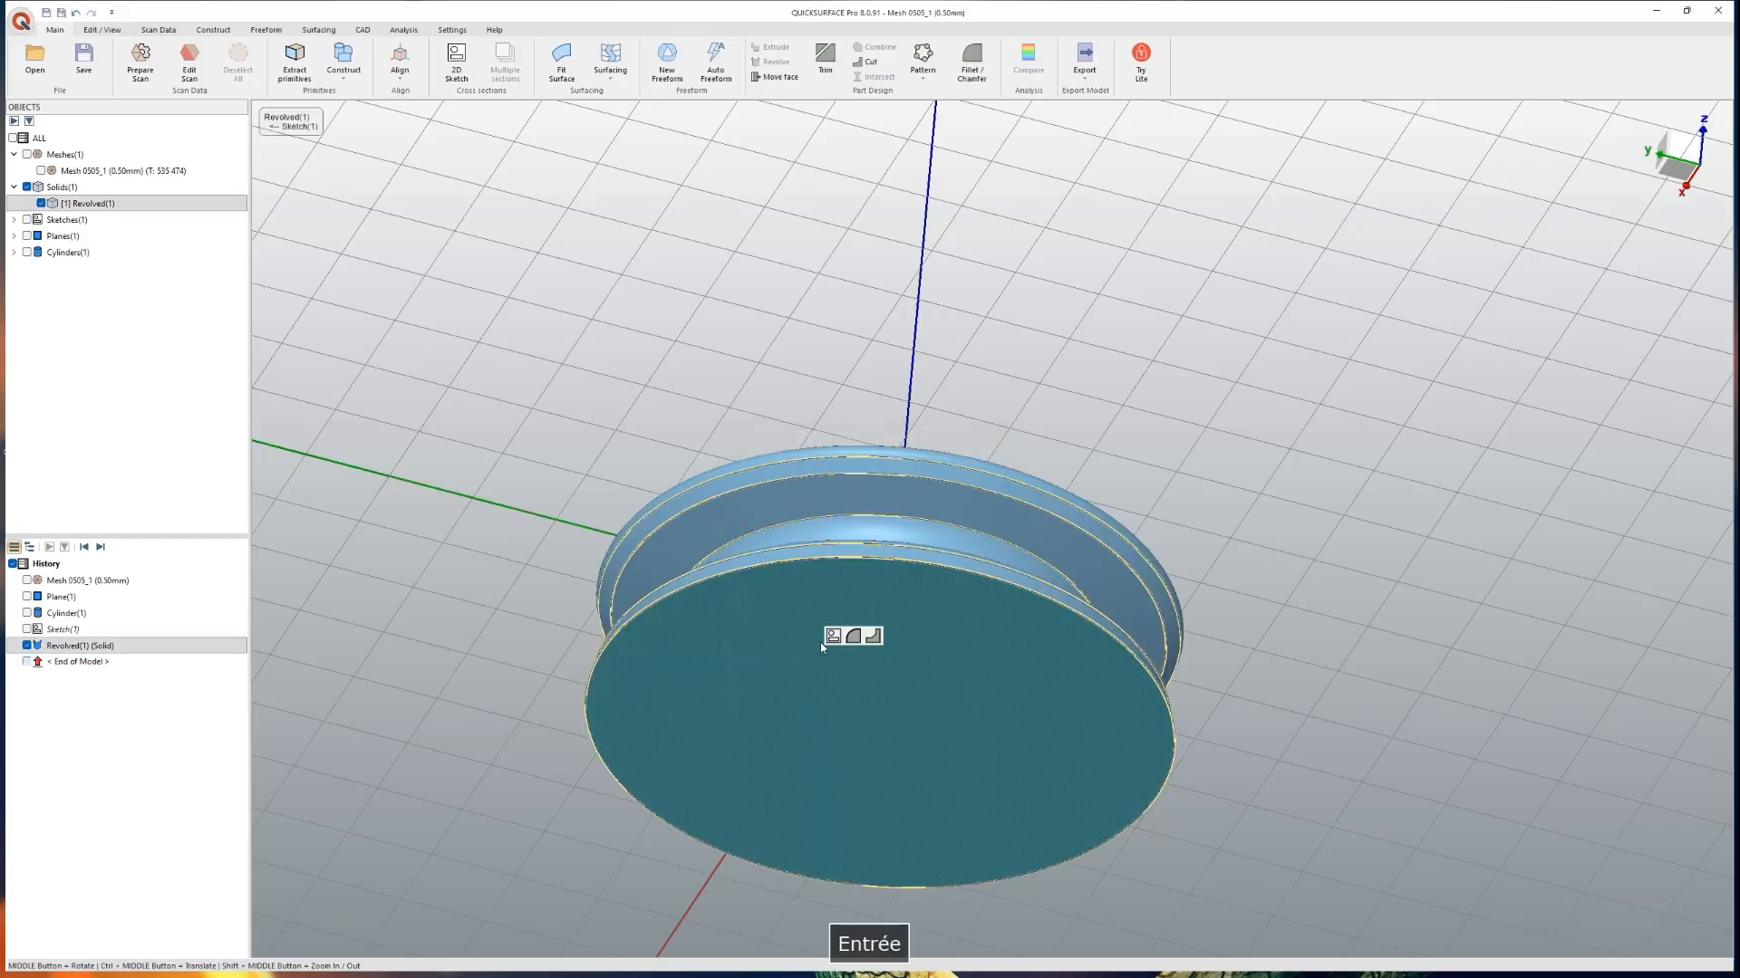
click(827, 637)
click(317, 146)
mouse_move(974, 596)
middle_down()
mouse_move(886, 729)
mouse_move(565, 553)
middle_up()
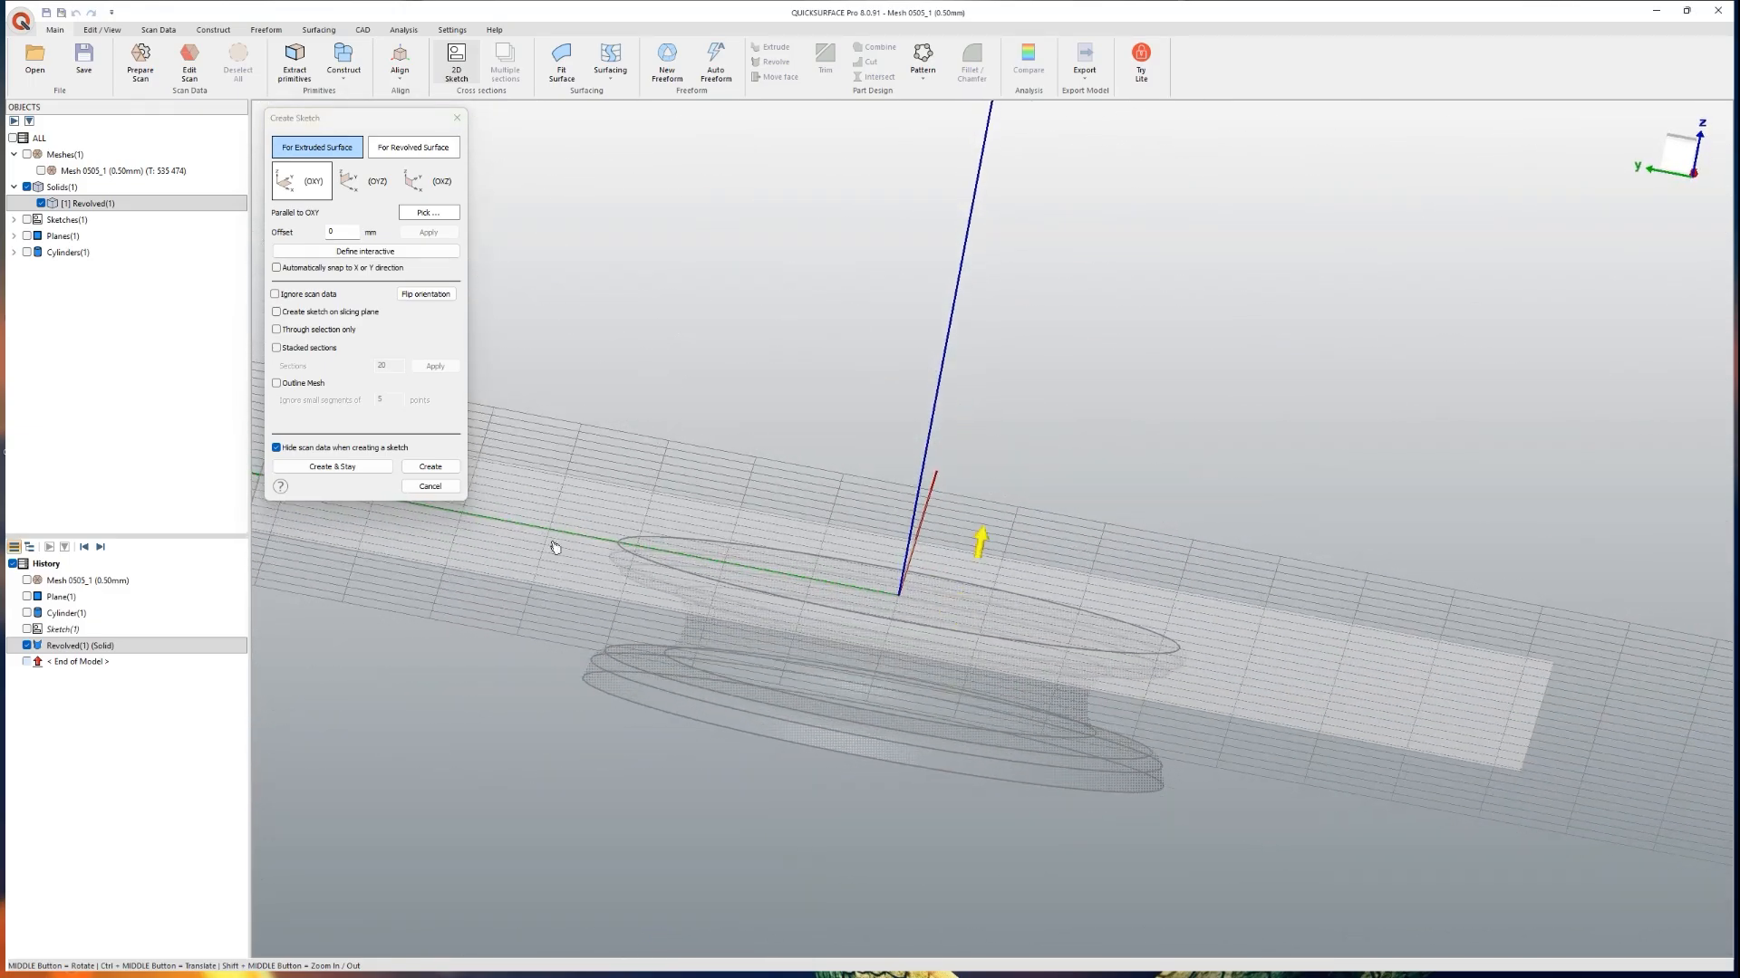
middle_drag(956, 643, 894, 749)
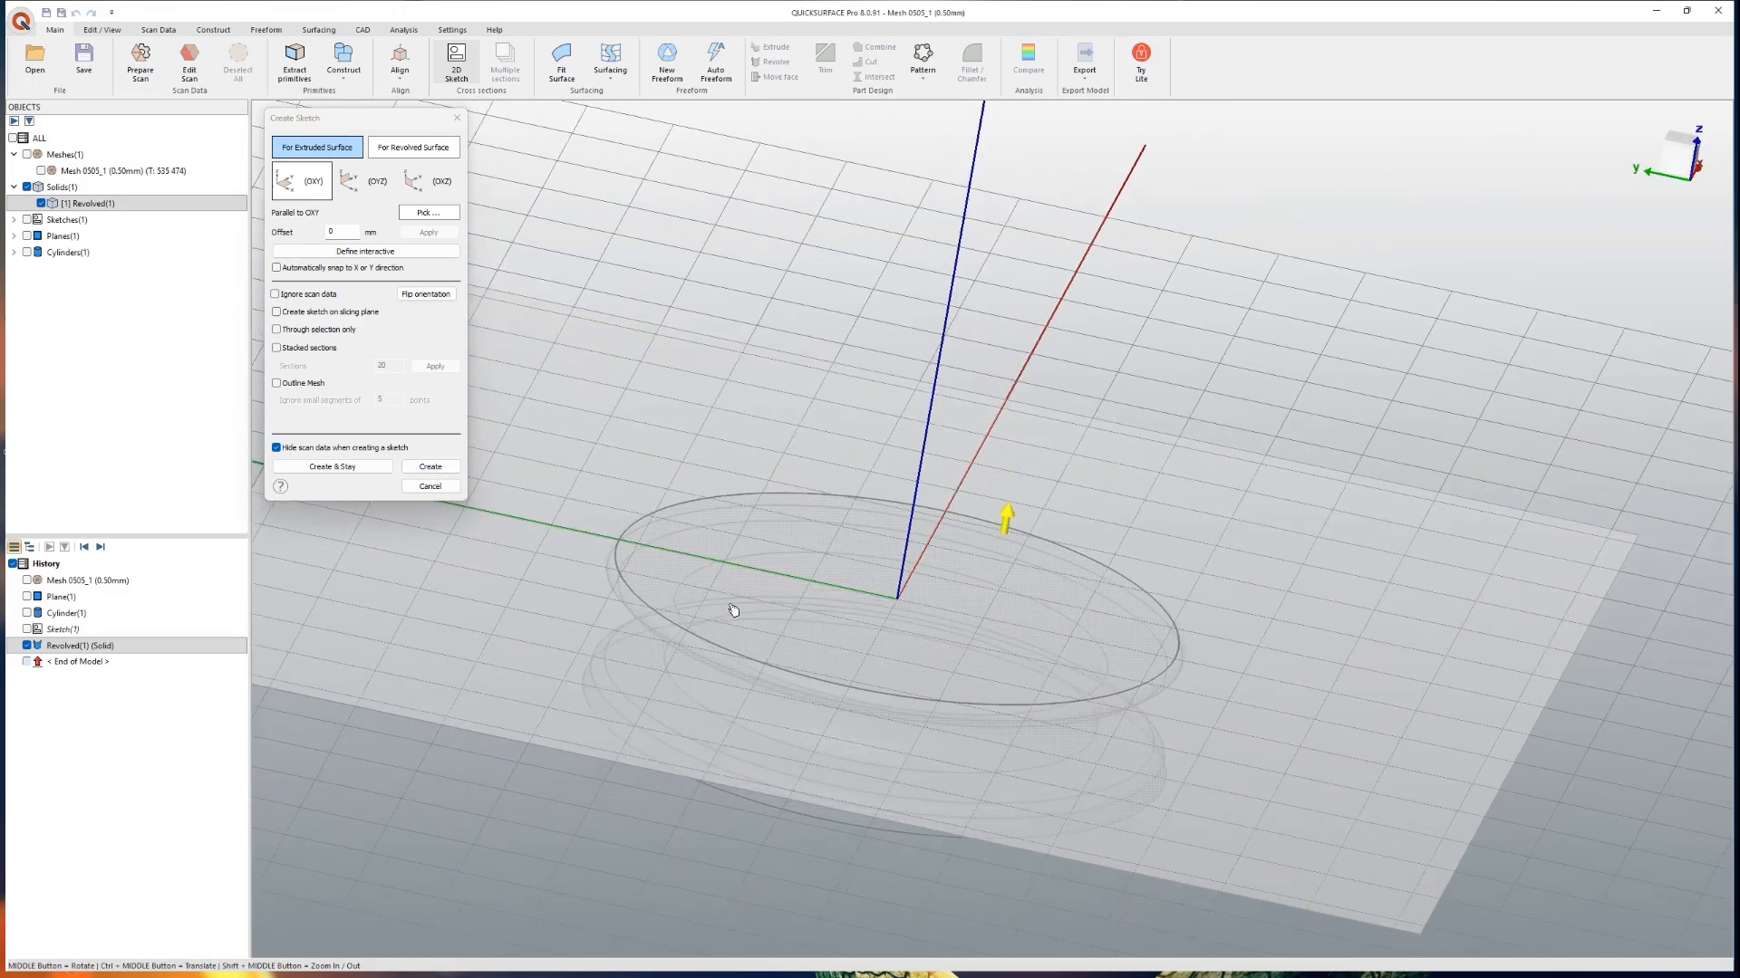
click(433, 468)
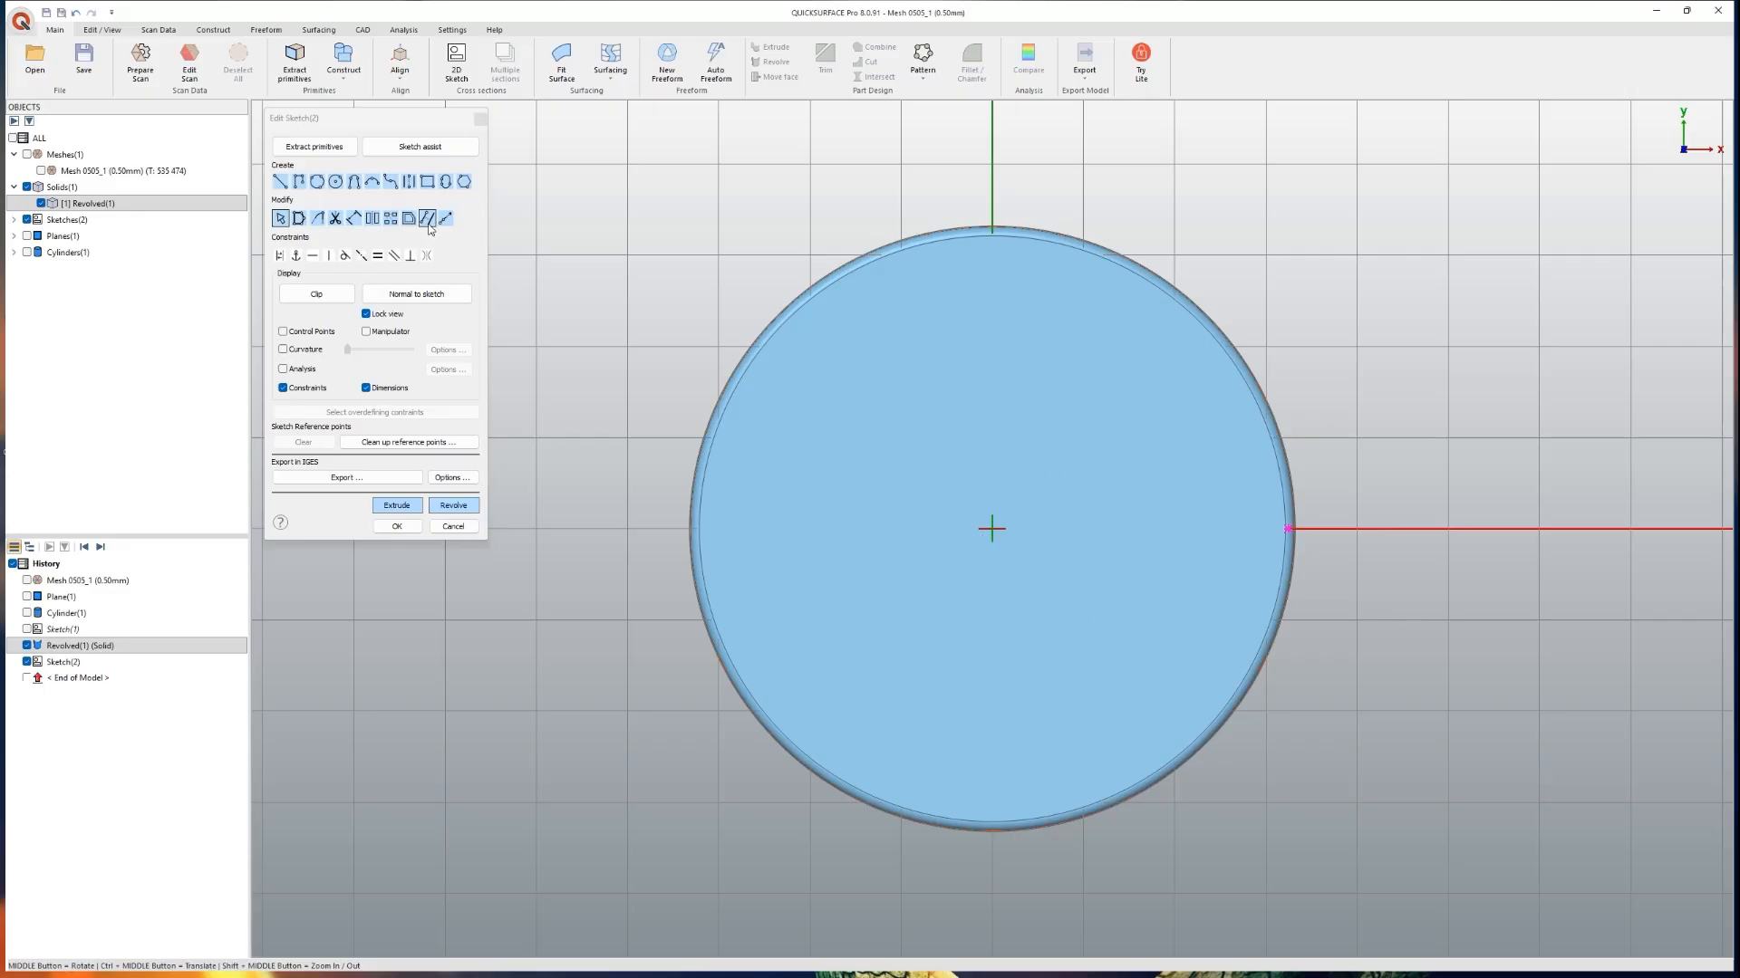
Step: Draw a 28 mm diameter circle centred on the origin and finish the sketch
click(335, 182)
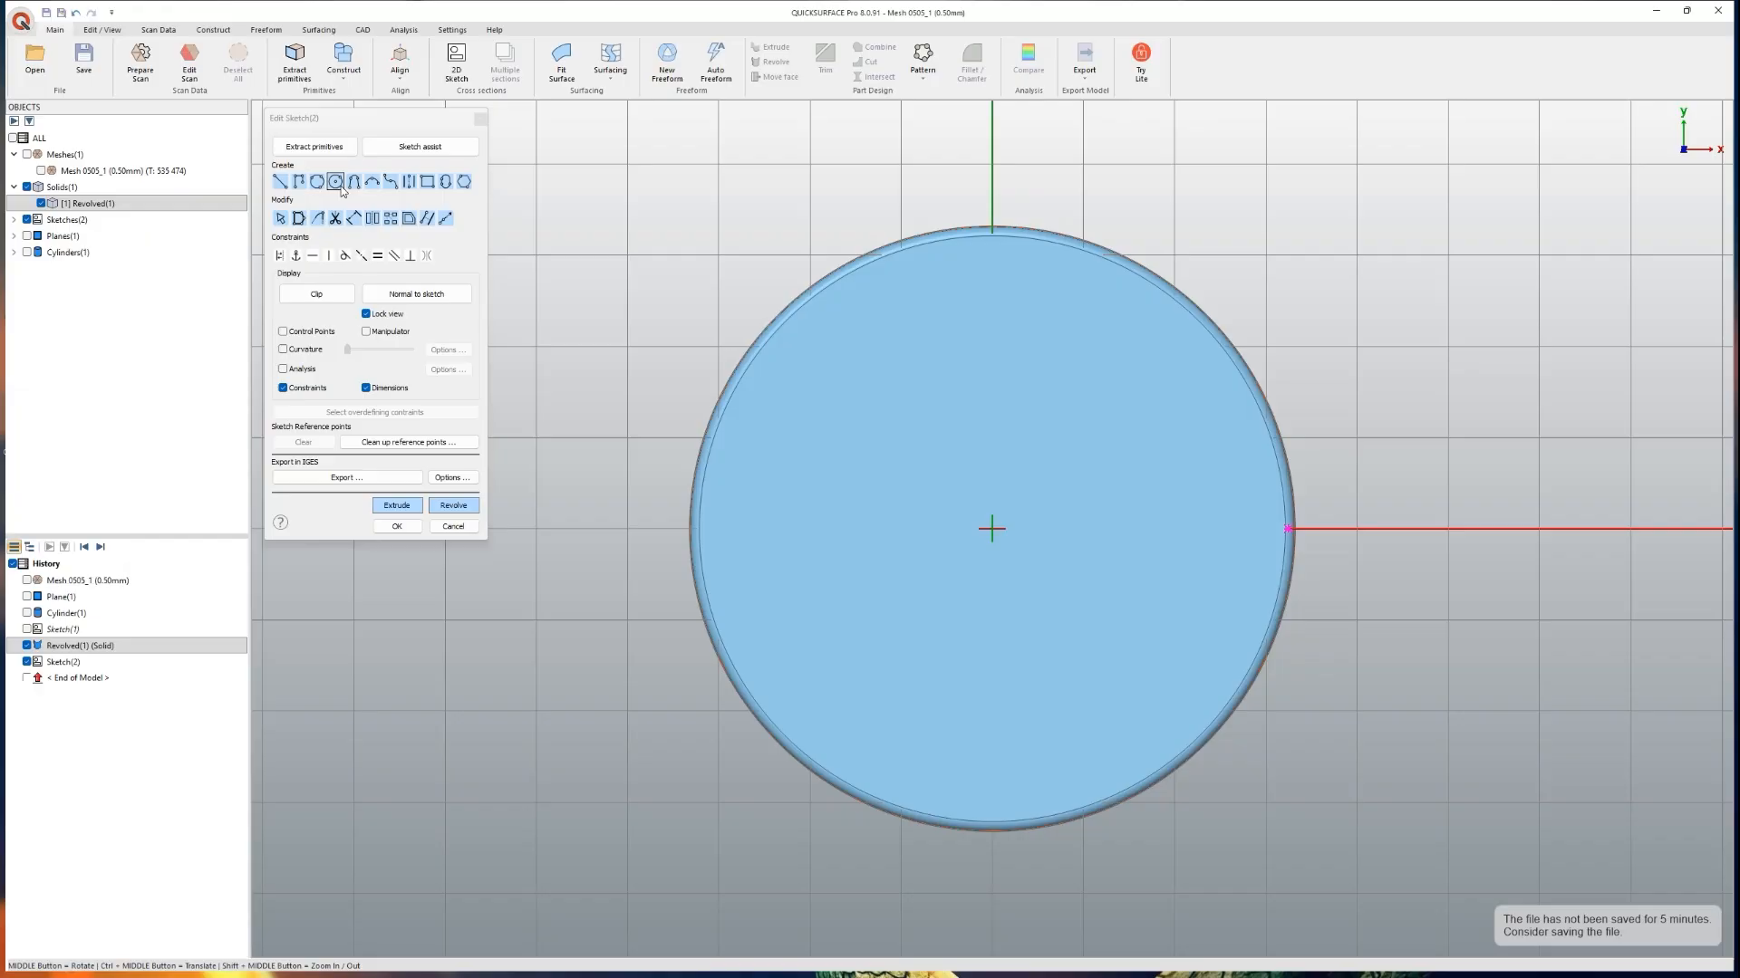
click(992, 528)
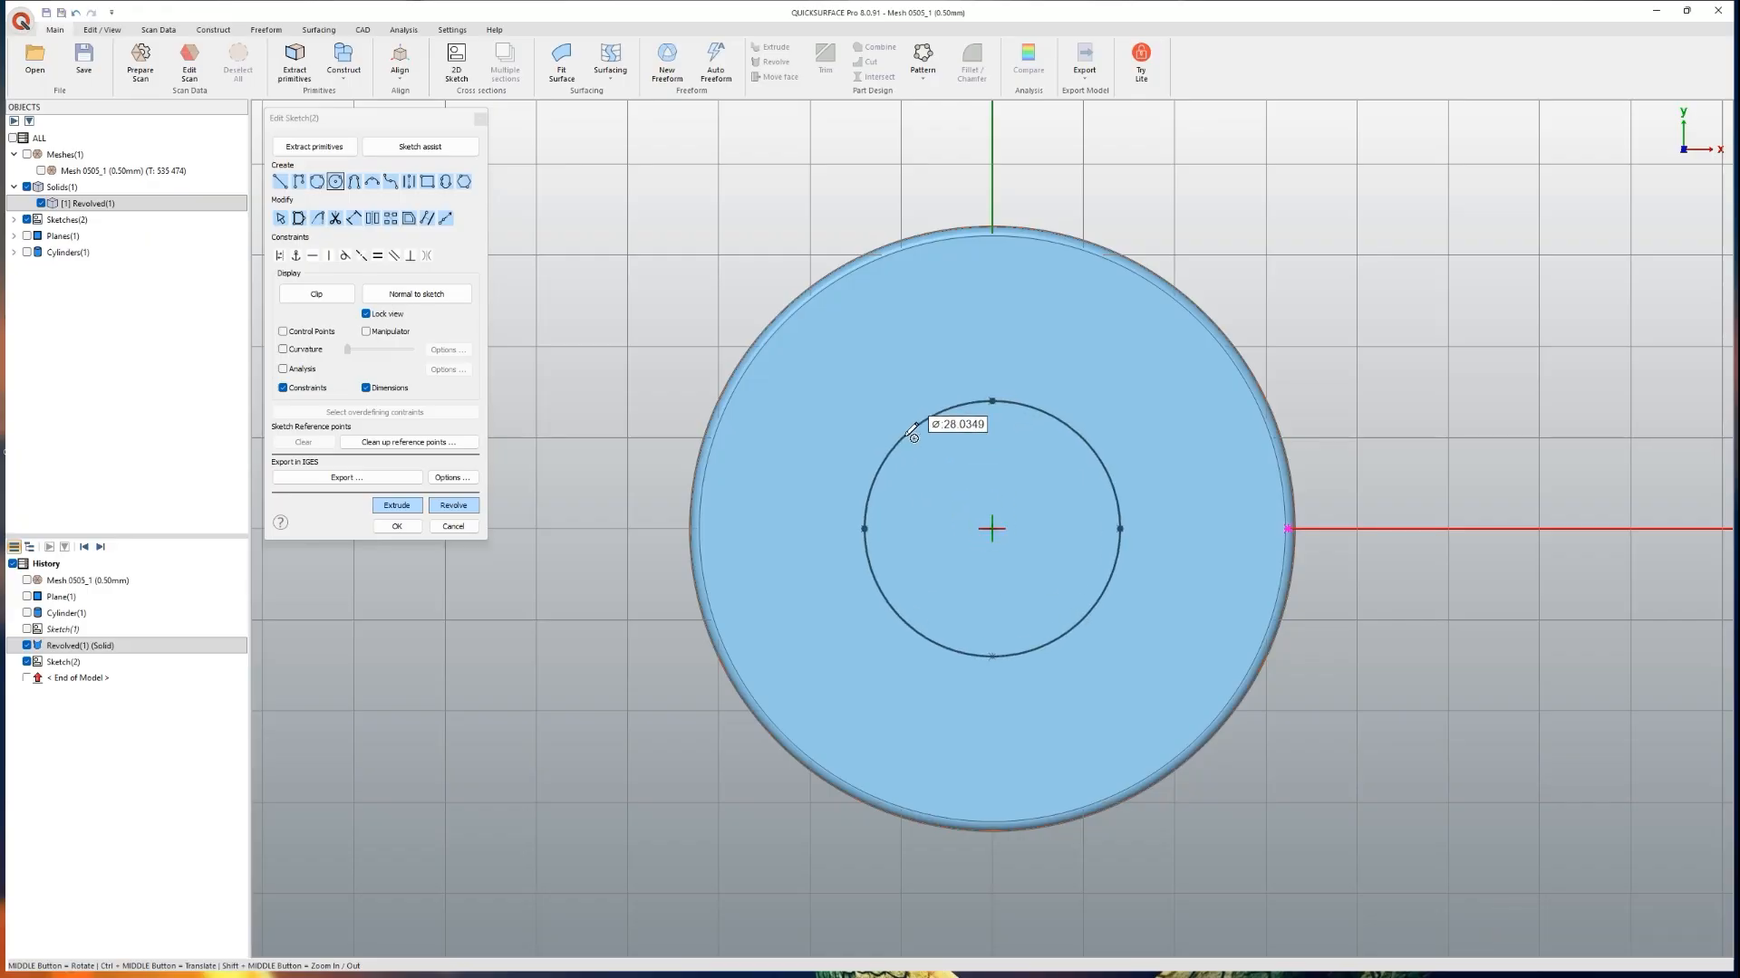
click(910, 433)
text(28)
key(Return)
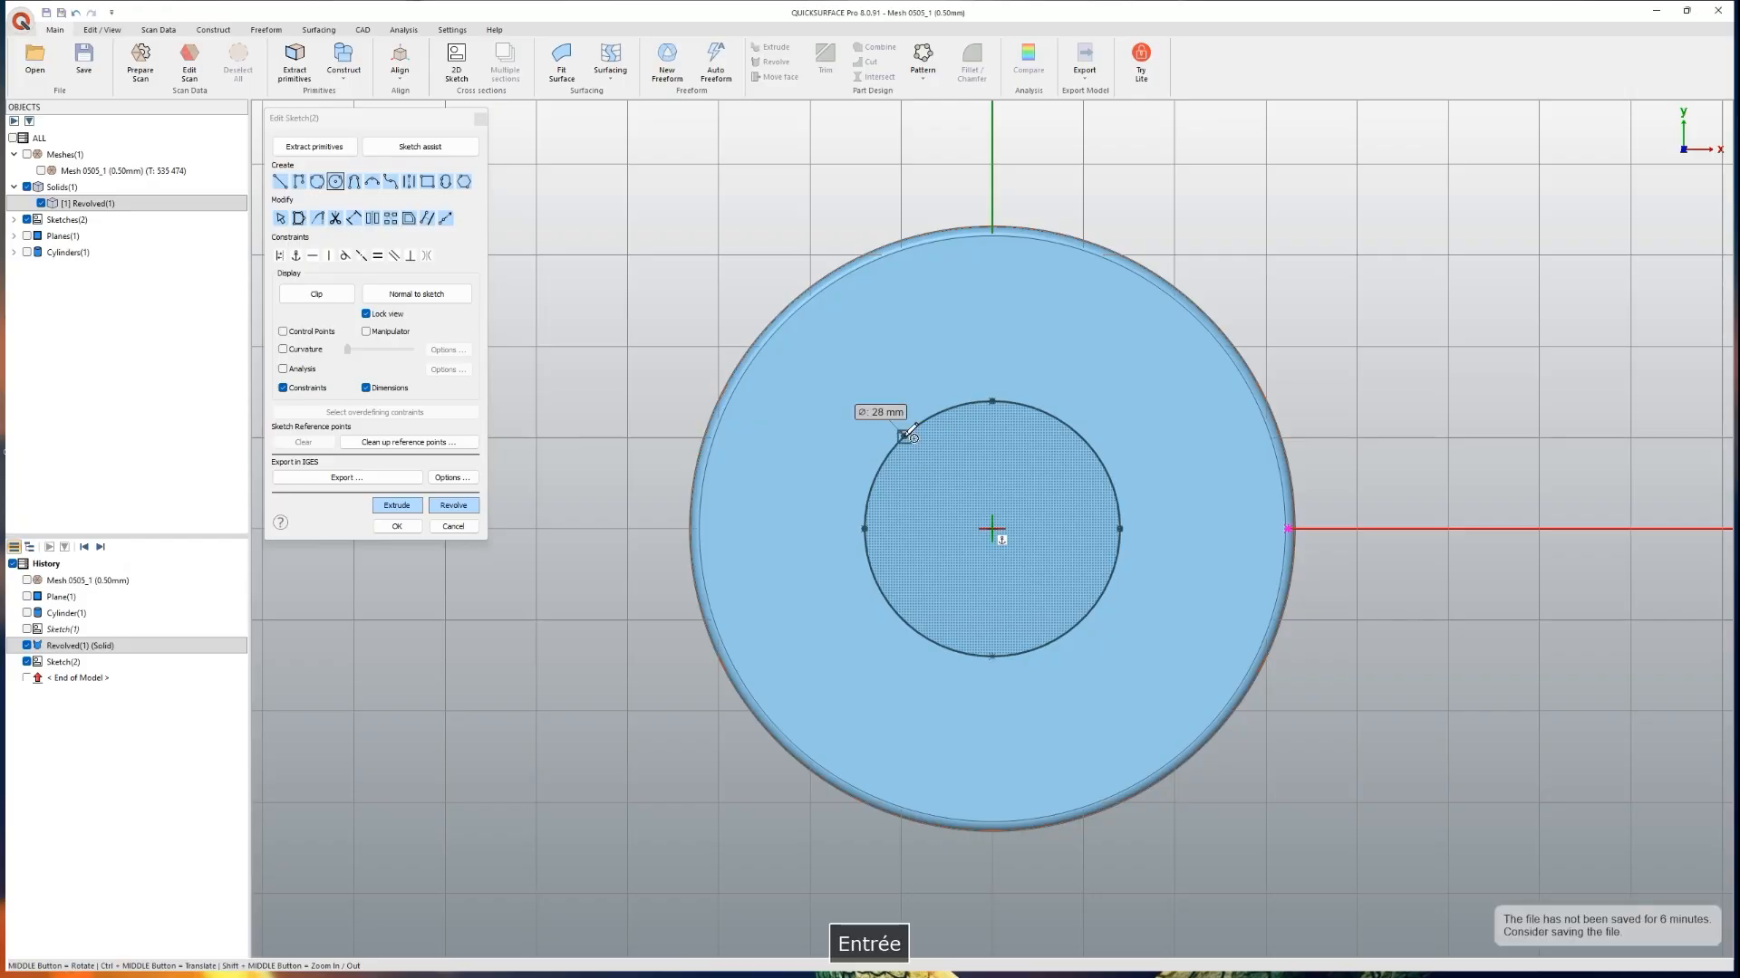
click(398, 526)
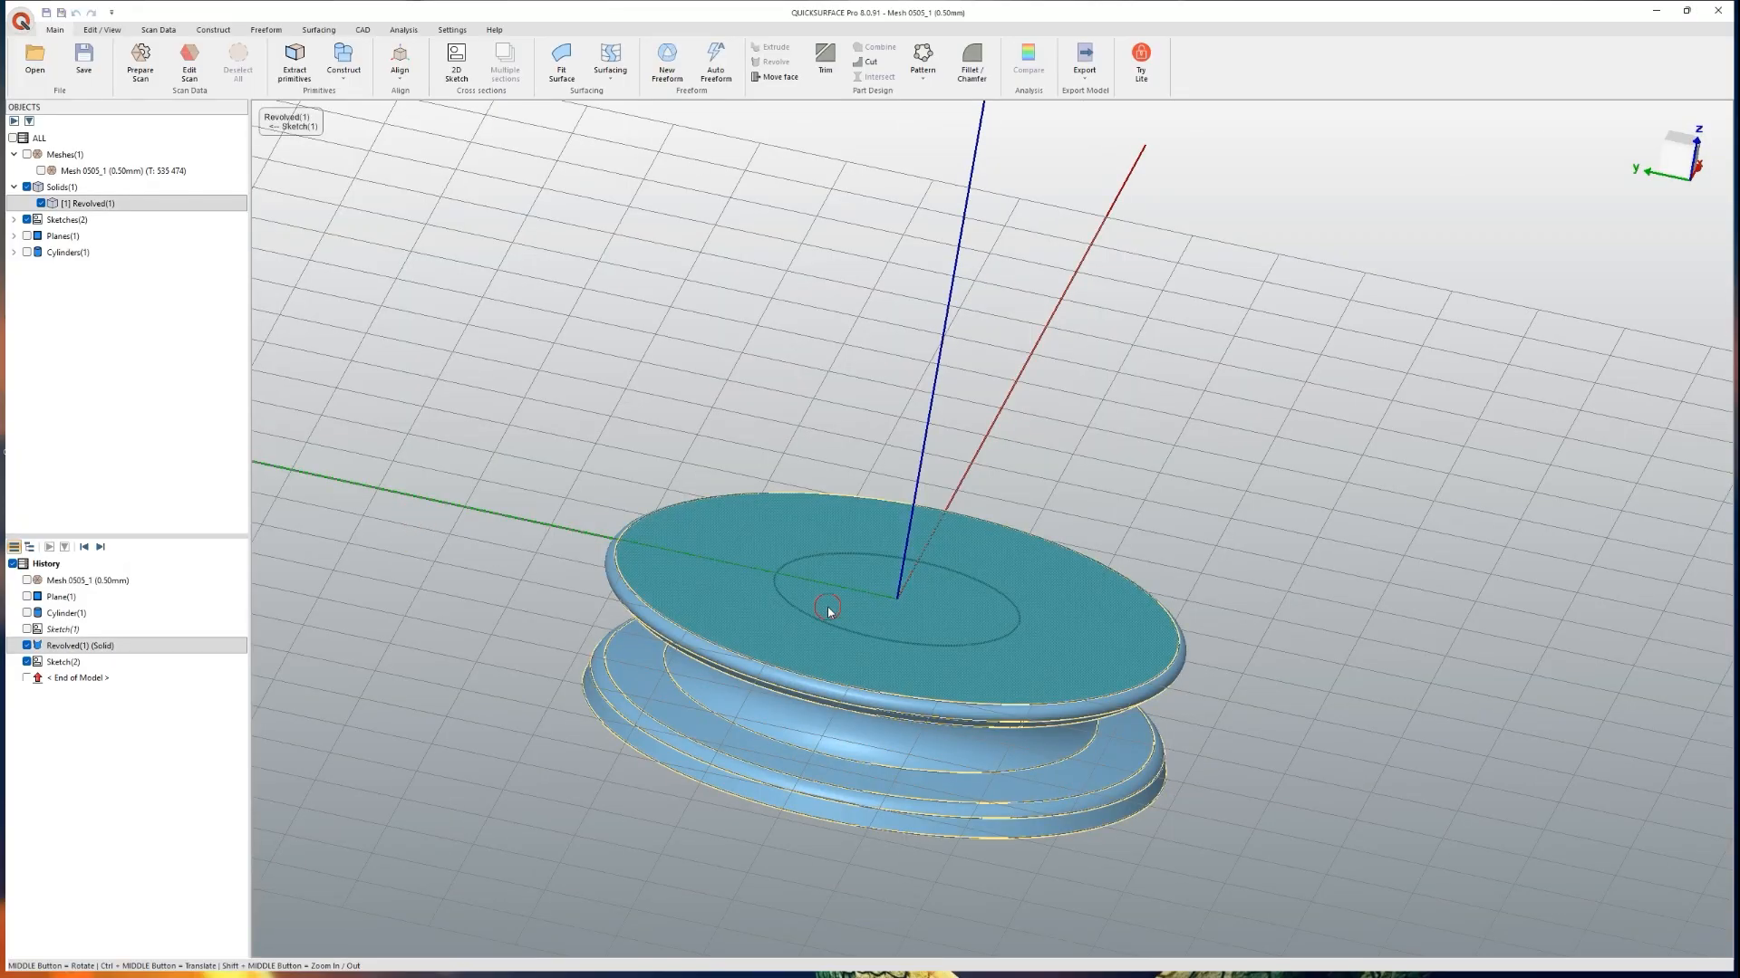
Step: Cut the 28 mm circle through the whole revolved solid with a two-sided extrusion, 8.4 mm and about 34 mm deep
click(883, 639)
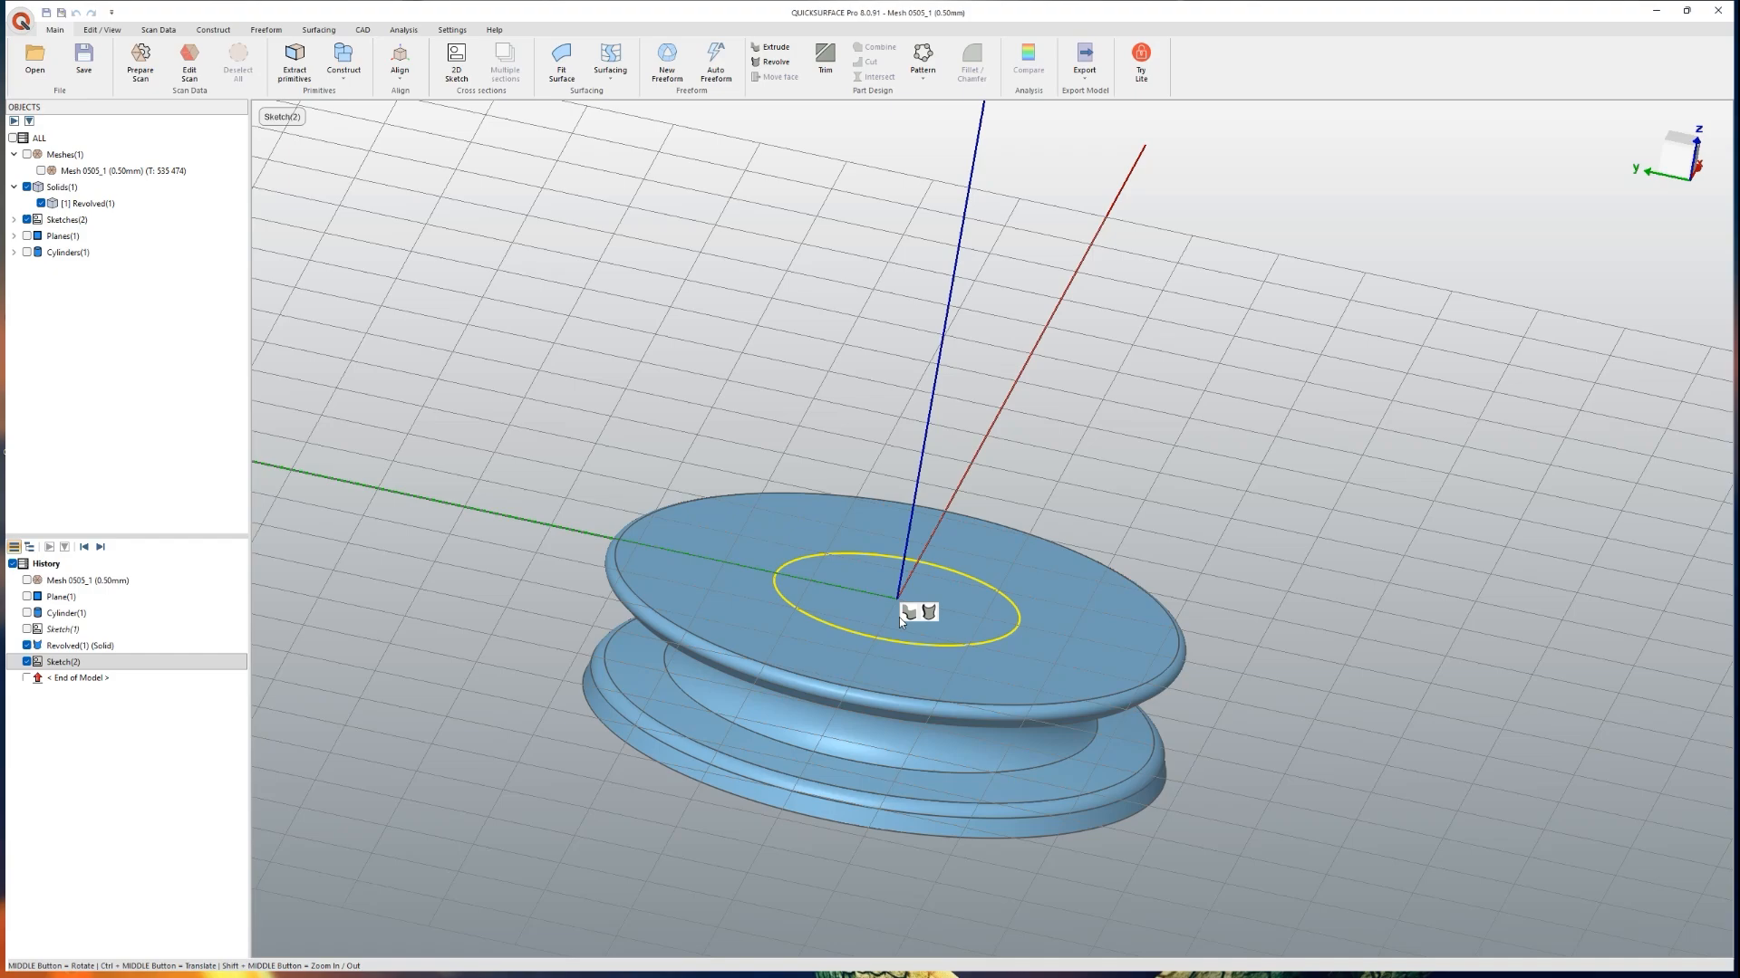
click(902, 618)
drag(781, 577, 769, 883)
click(344, 423)
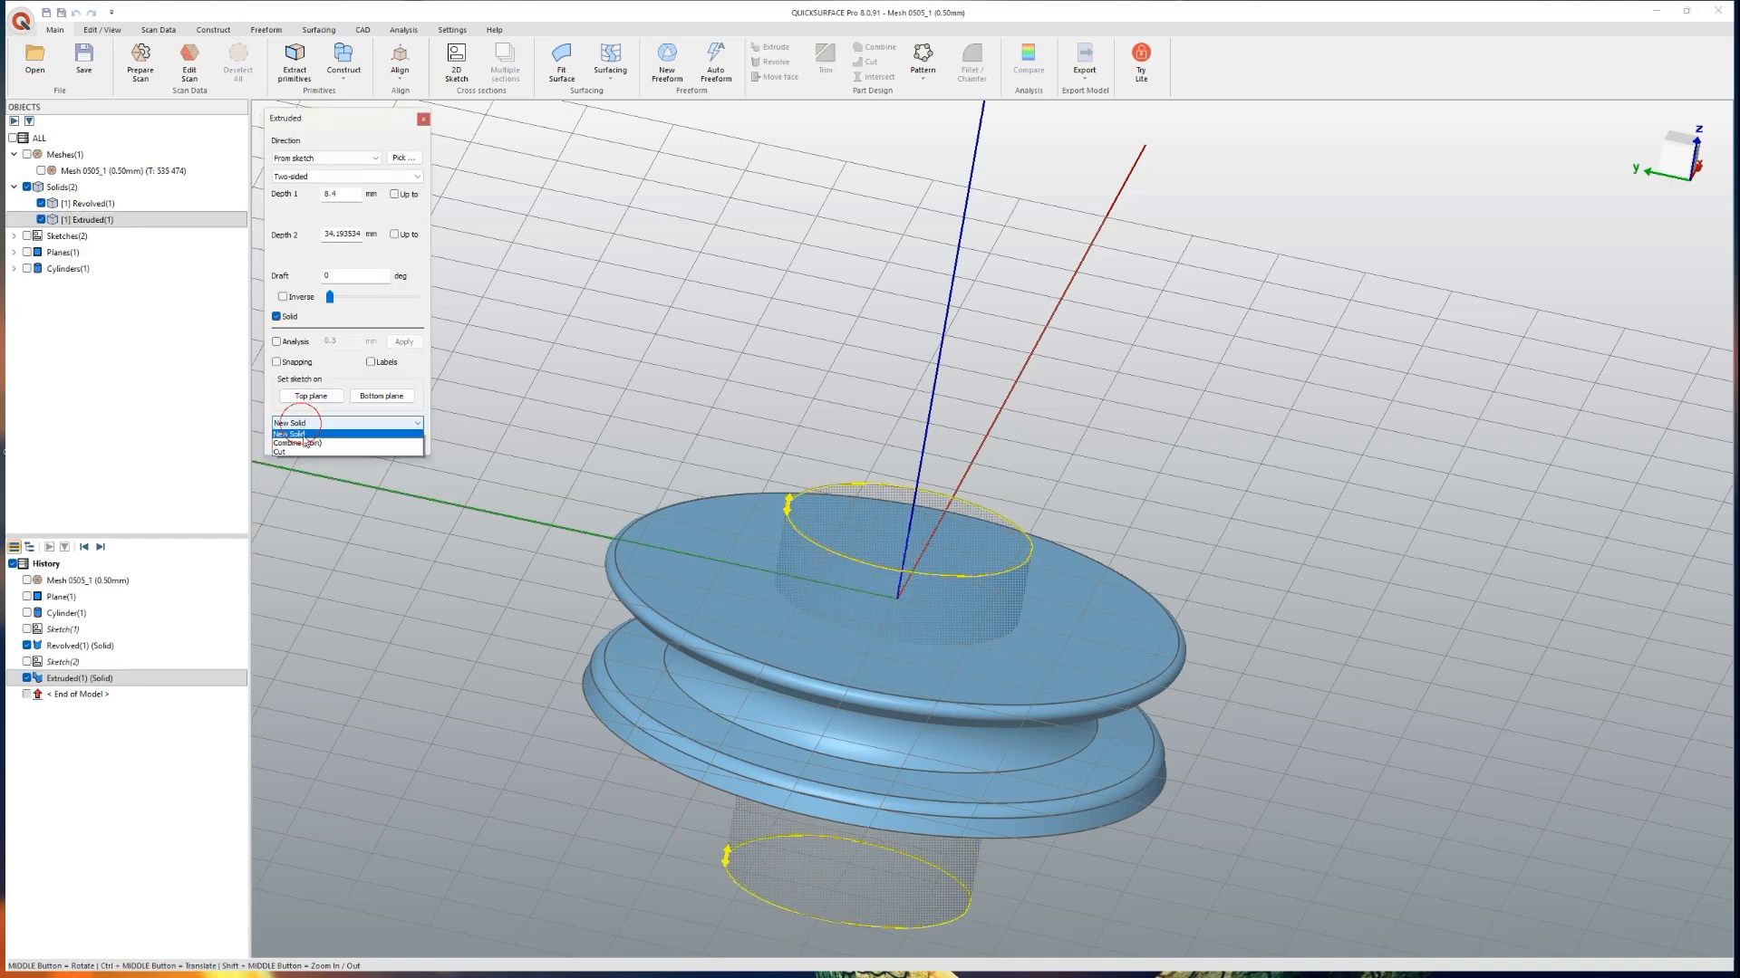
click(341, 456)
click(333, 443)
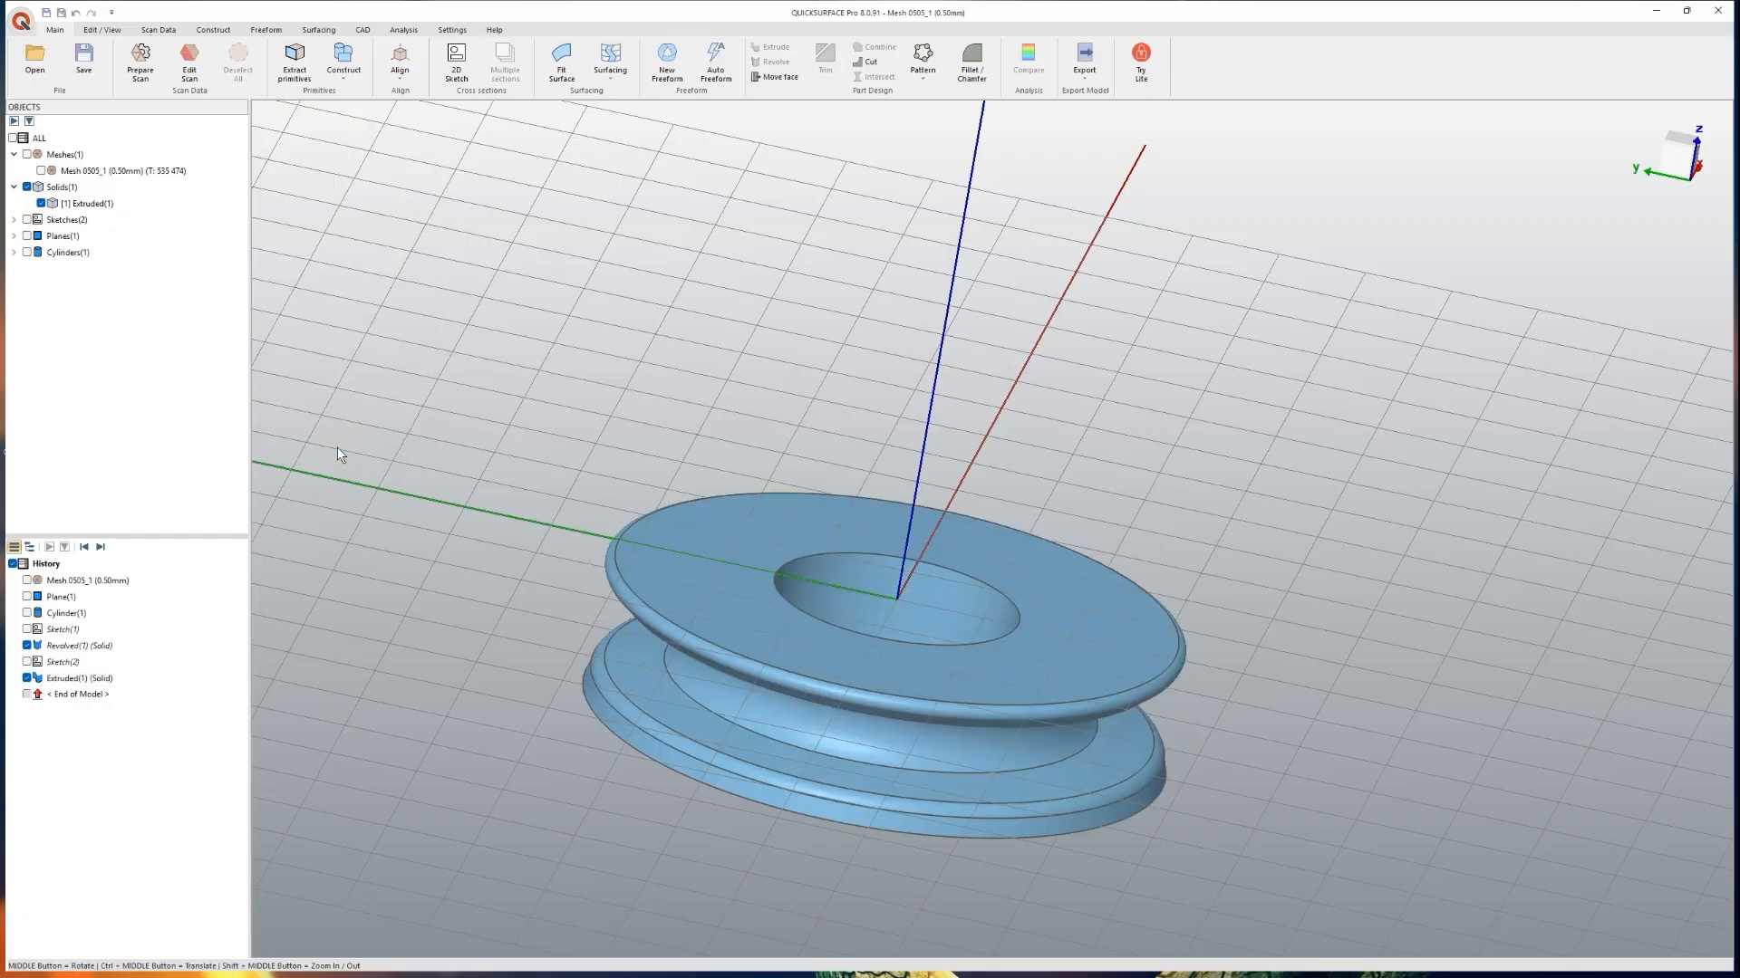
middle_drag(739, 698, 824, 801)
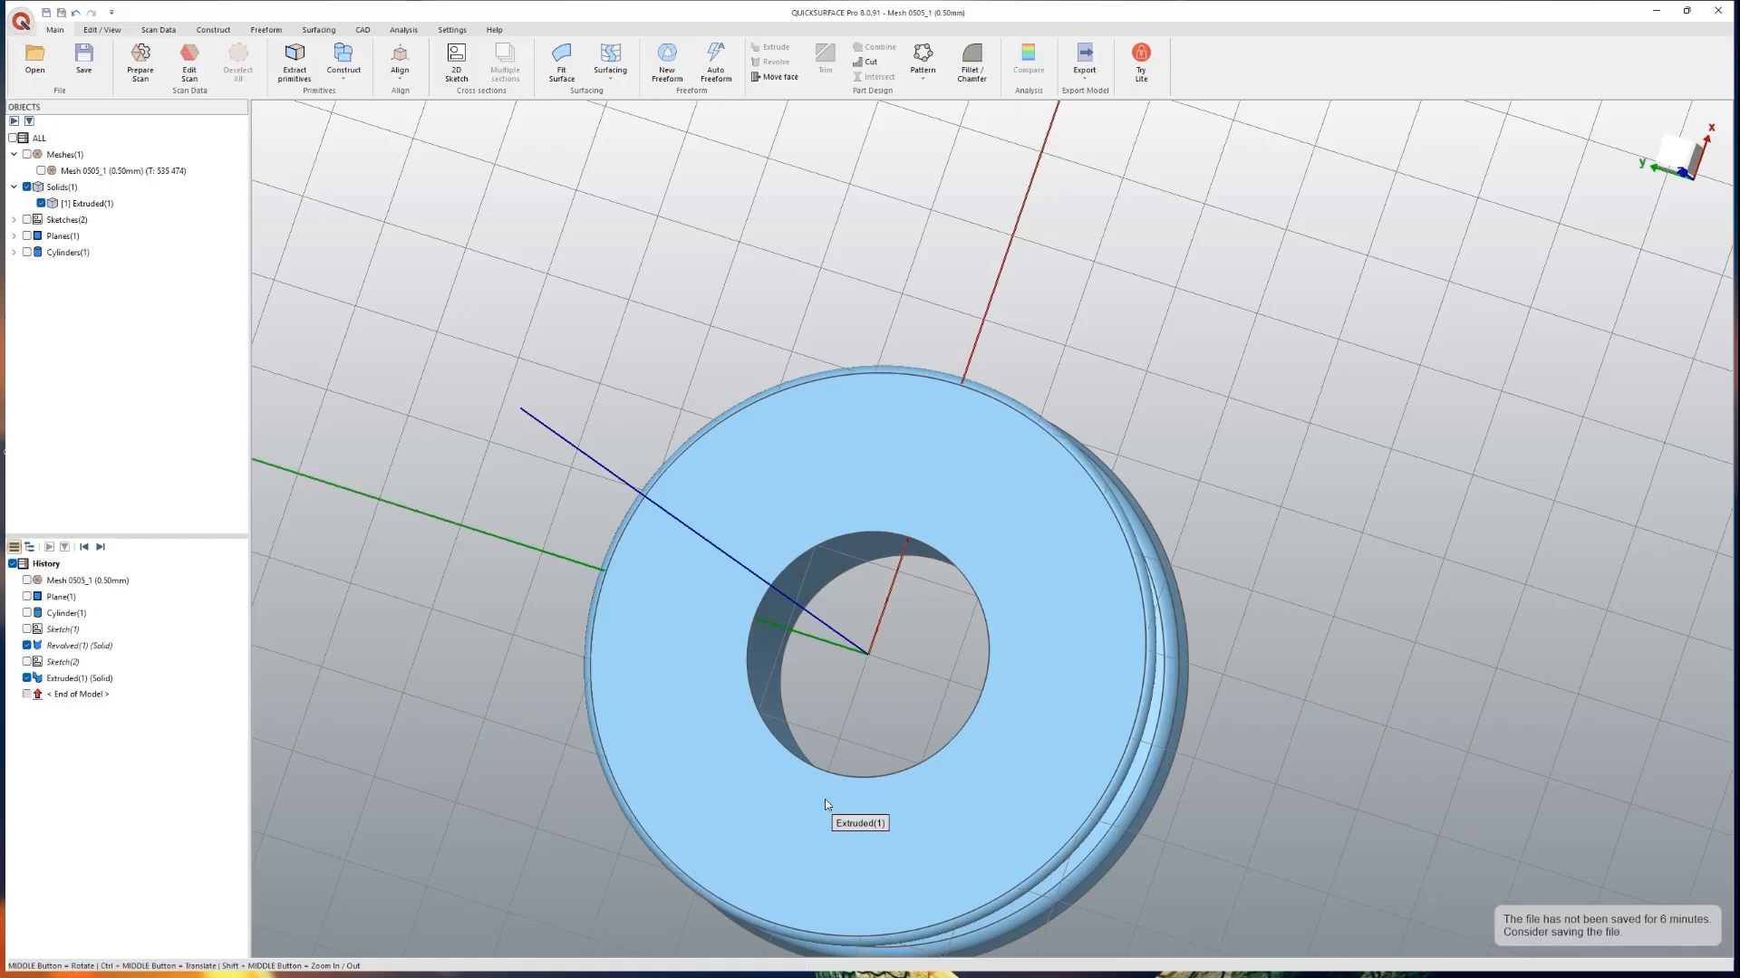
middle_drag(825, 804, 703, 623)
Step: Delete the 28 mm through cut from the history, keeping its circle sketch
click(78, 679)
key(Delete)
key(Return)
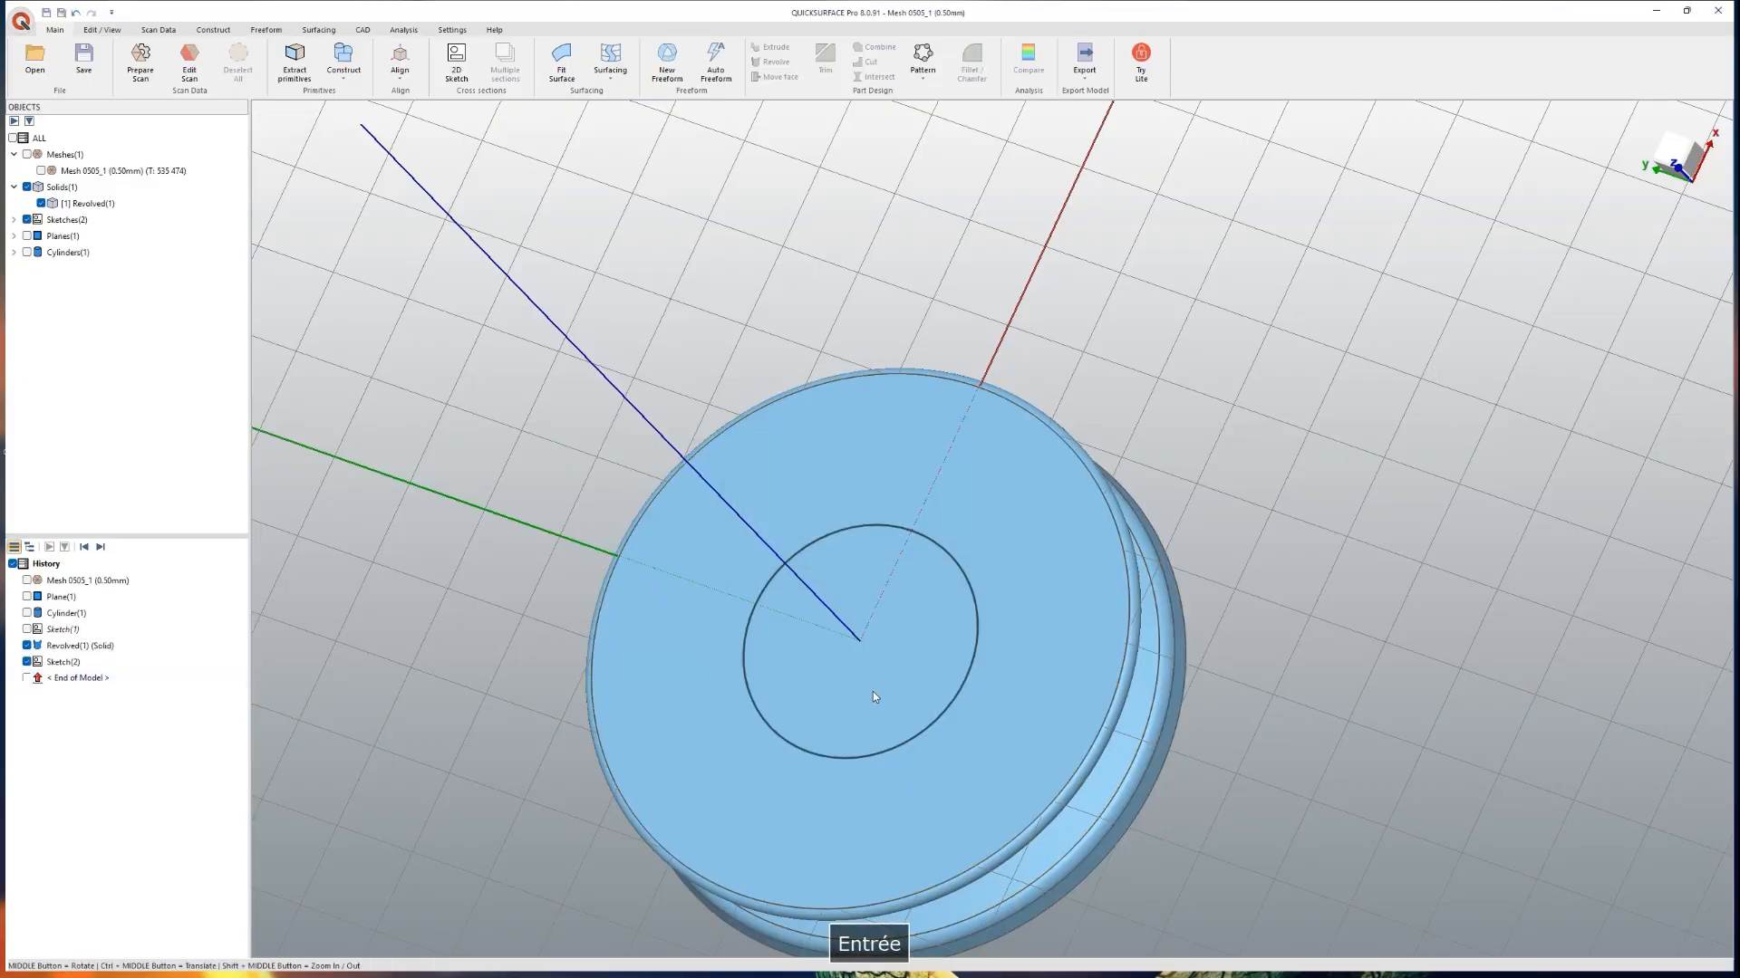
Step: Extrude the 28 mm circle as a two-sided cut, 8.4 mm outward and about 12 mm into the solid, to form a blind pocket
middle_drag(872, 692, 885, 621)
click(805, 673)
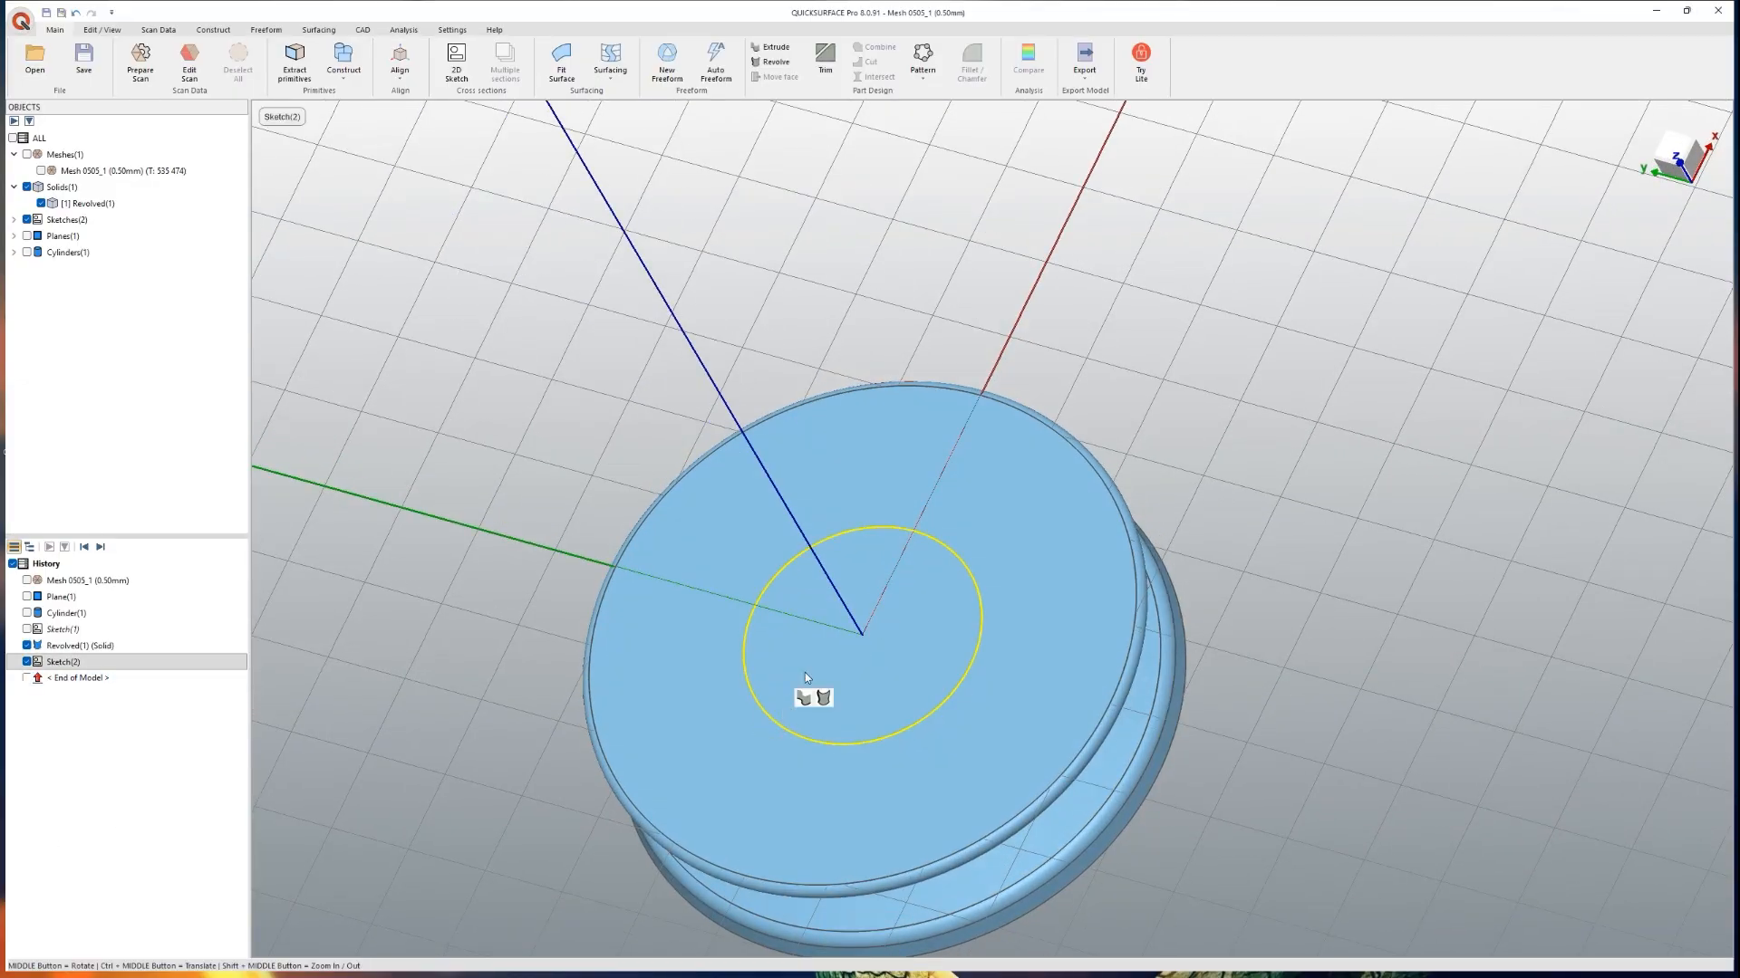
click(804, 698)
middle_drag(815, 688, 842, 634)
click(347, 423)
click(306, 453)
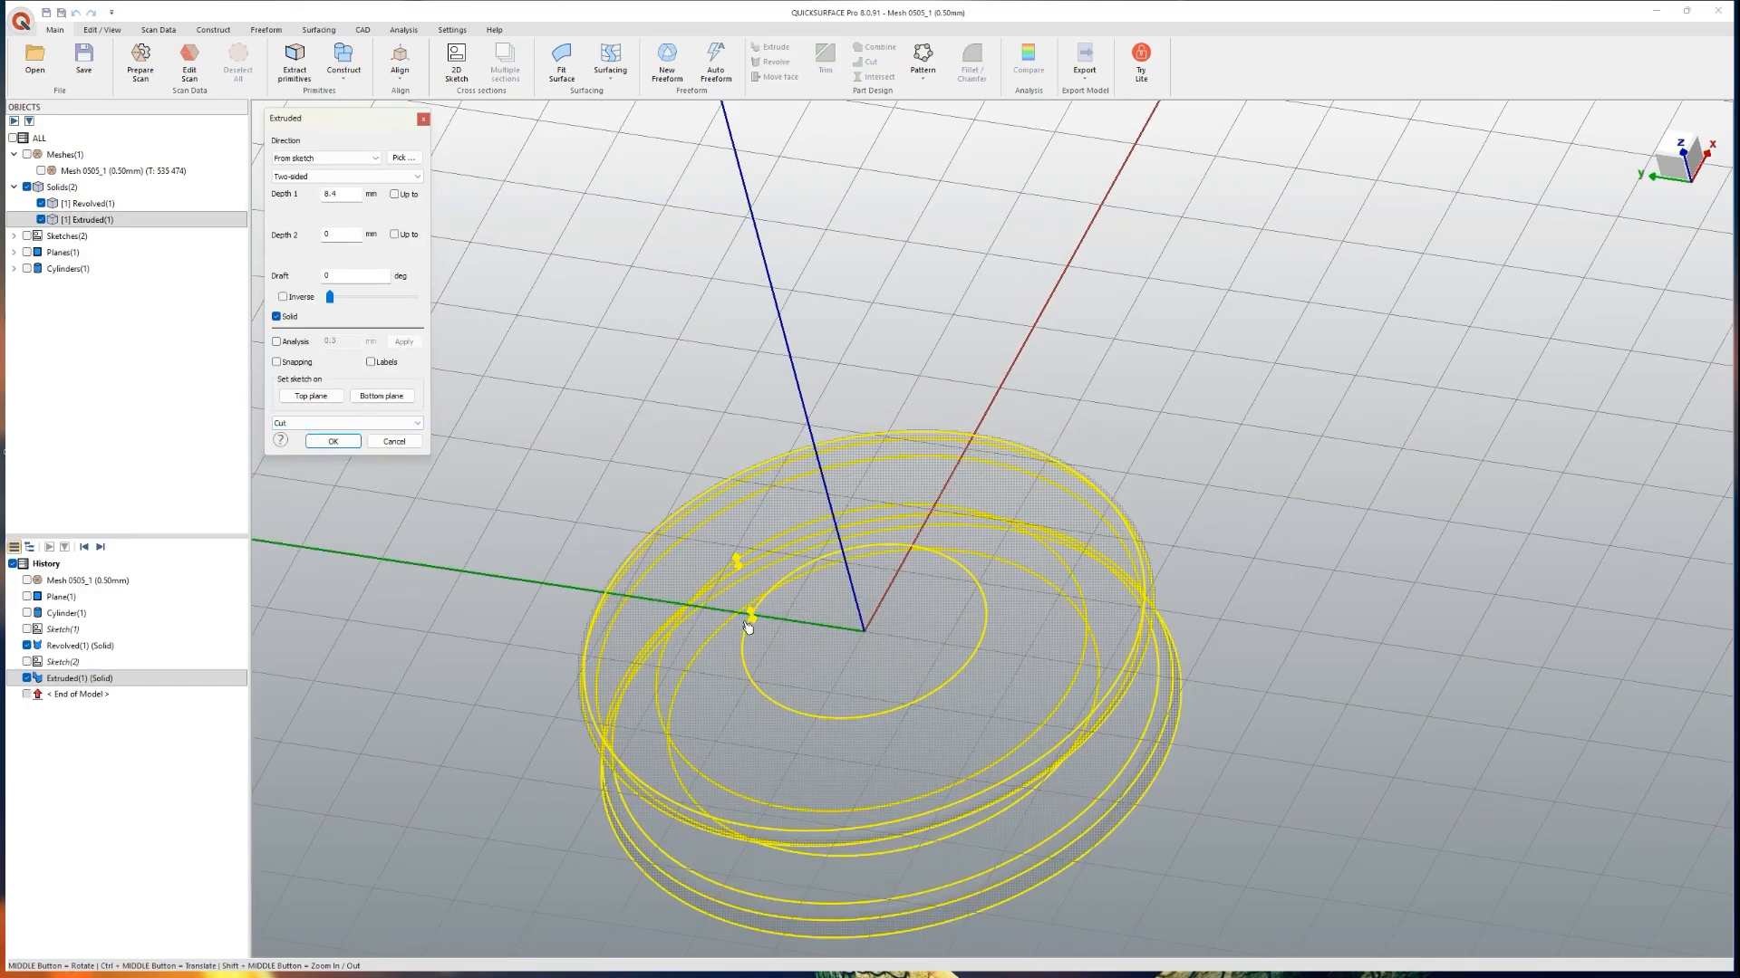
drag(755, 617, 781, 718)
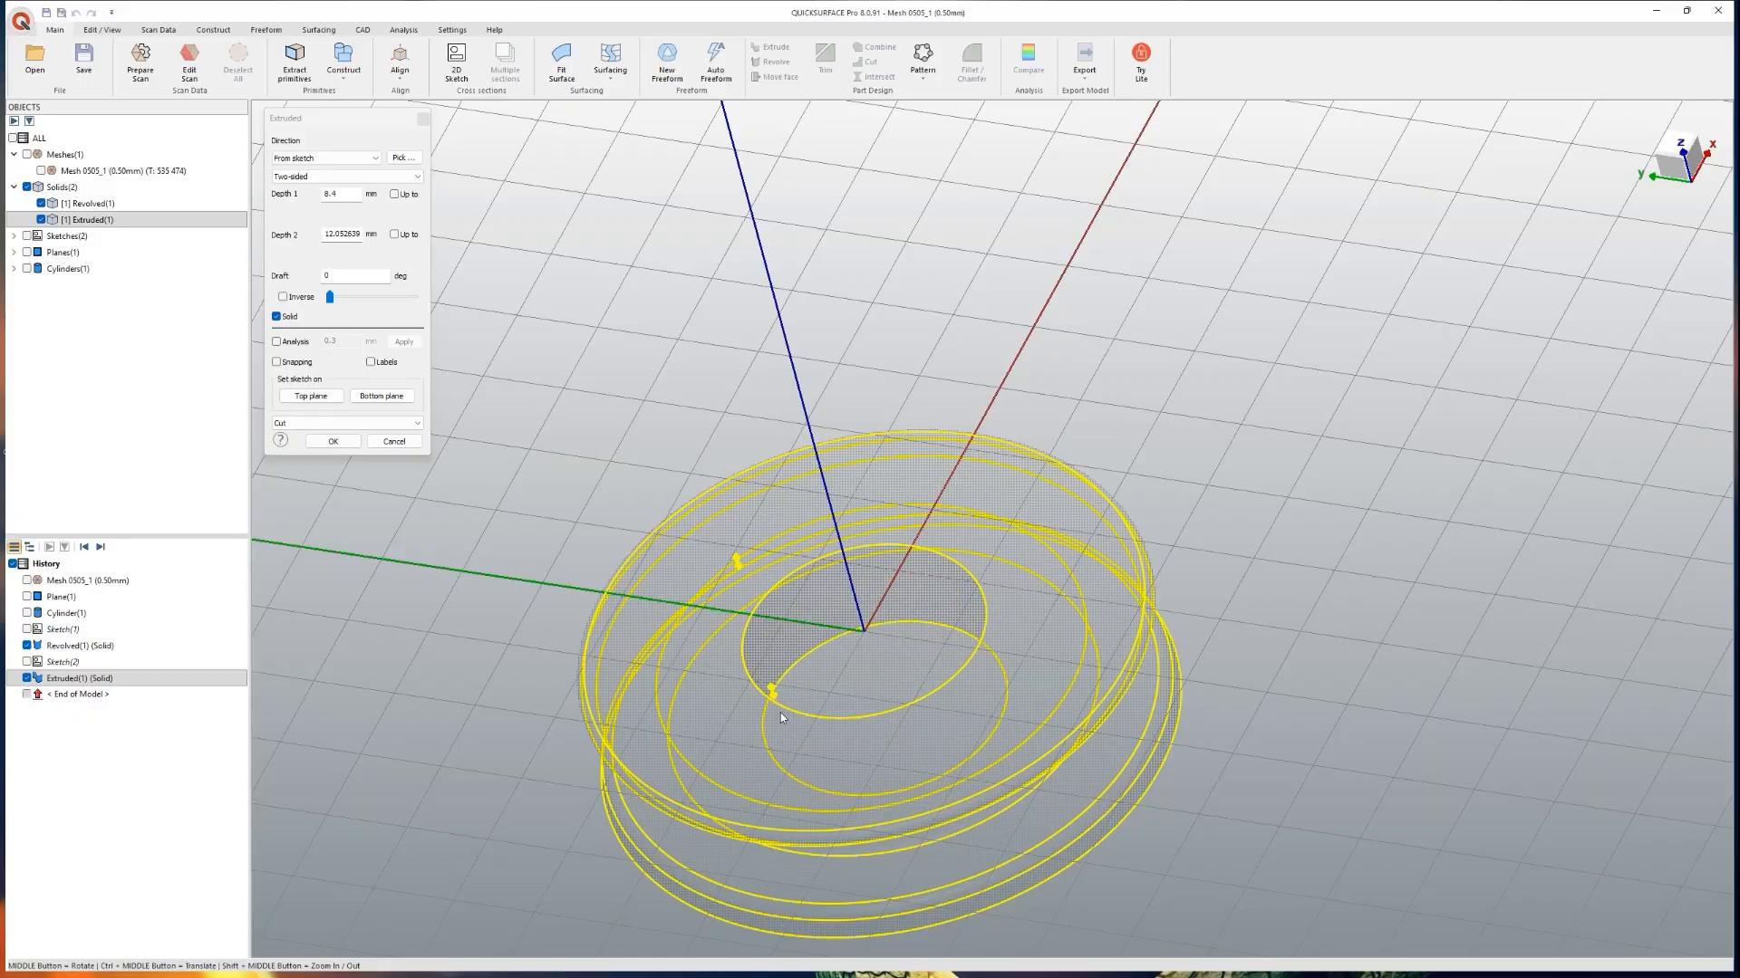
click(333, 441)
mouse_move(798, 716)
middle_down()
mouse_move(966, 796)
mouse_move(1006, 420)
mouse_move(864, 783)
mouse_move(842, 679)
middle_up()
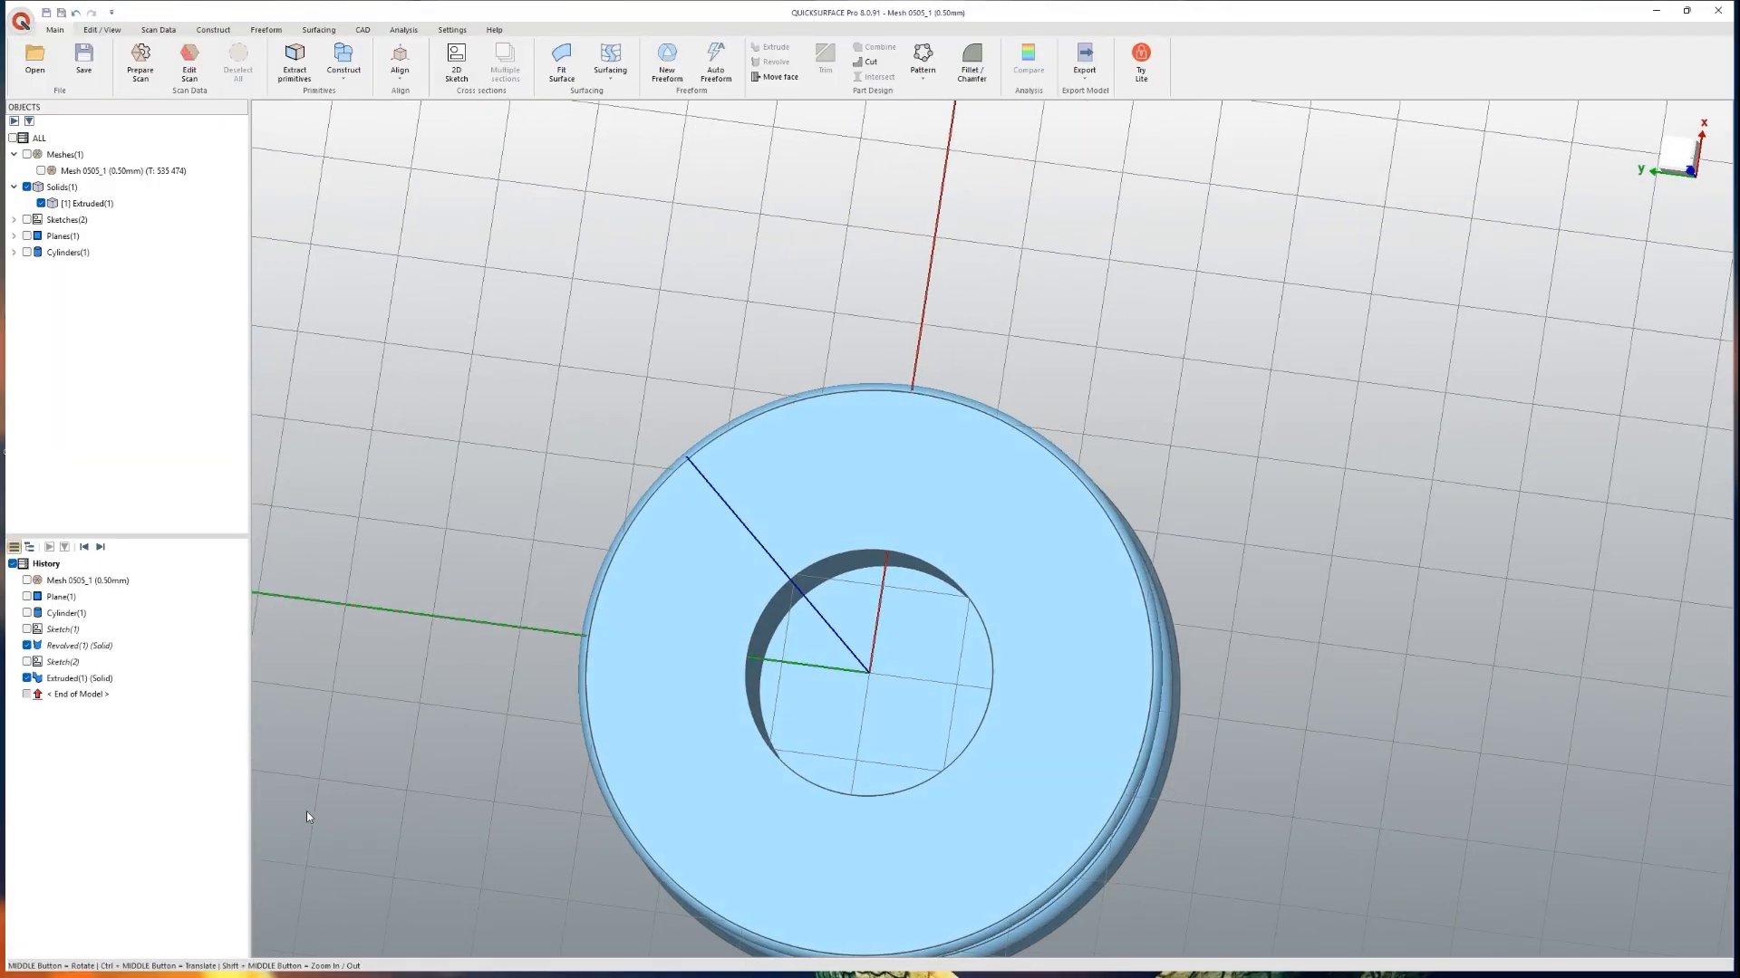
Step: Duplicate the pocket's circle sketch and set the copied circle's diameter to 25 mm
click(65, 663)
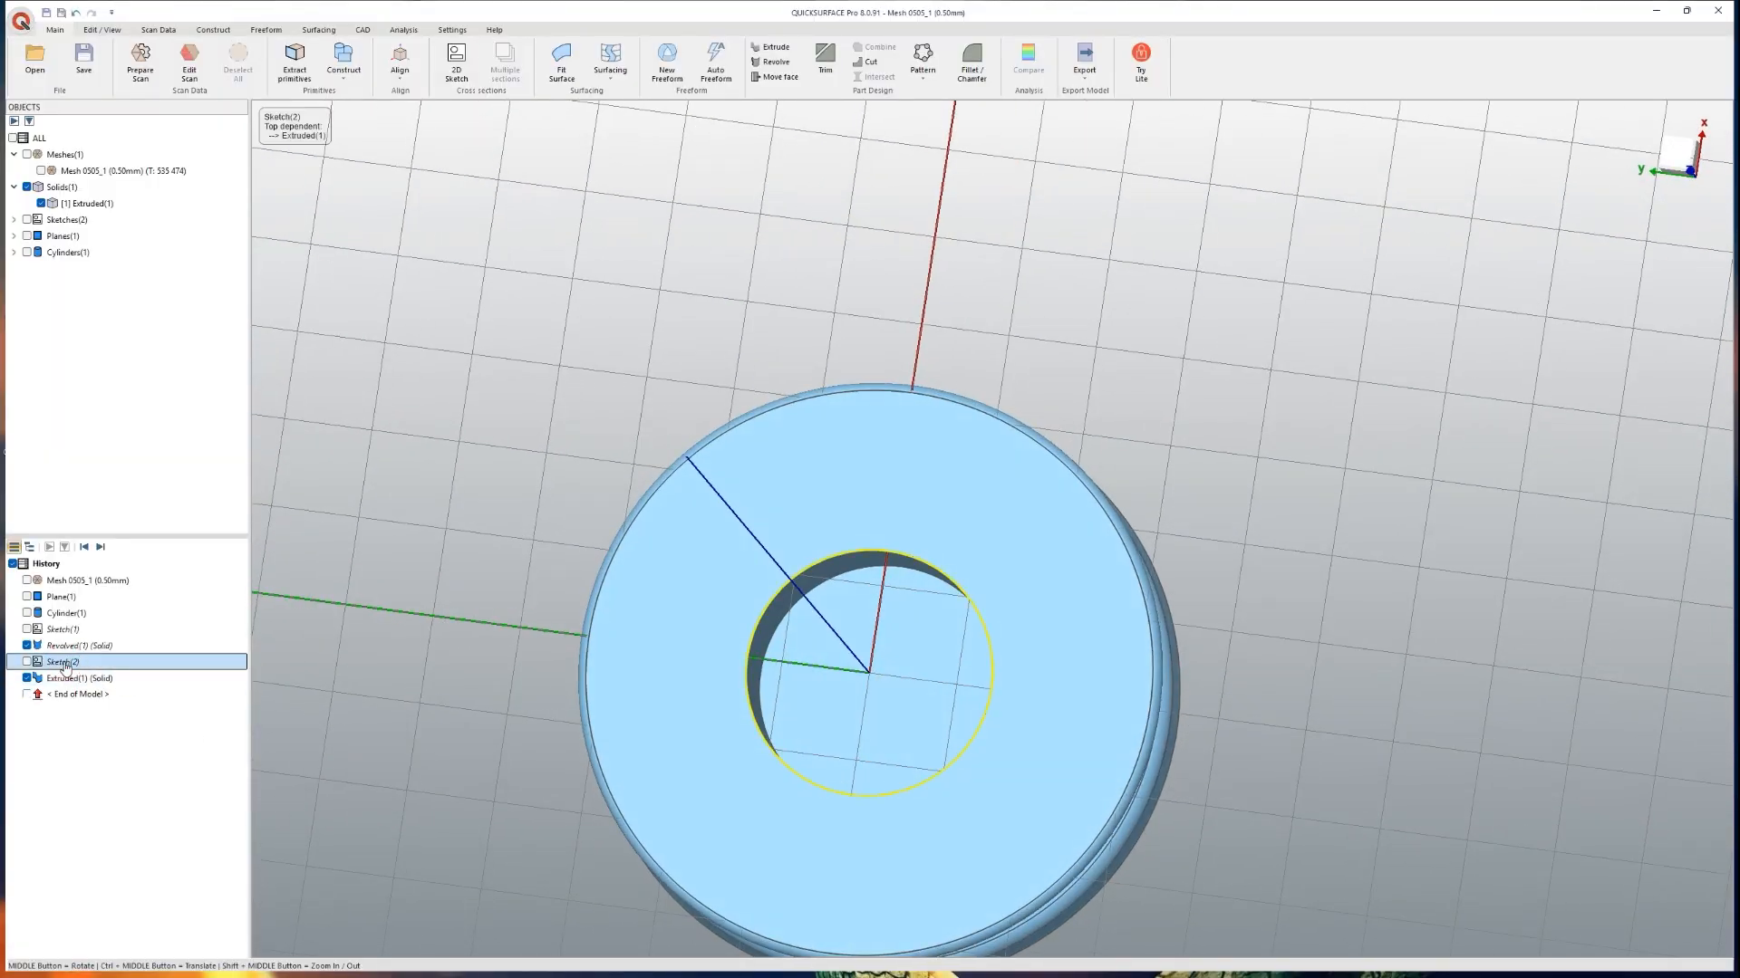
right_click(65, 666)
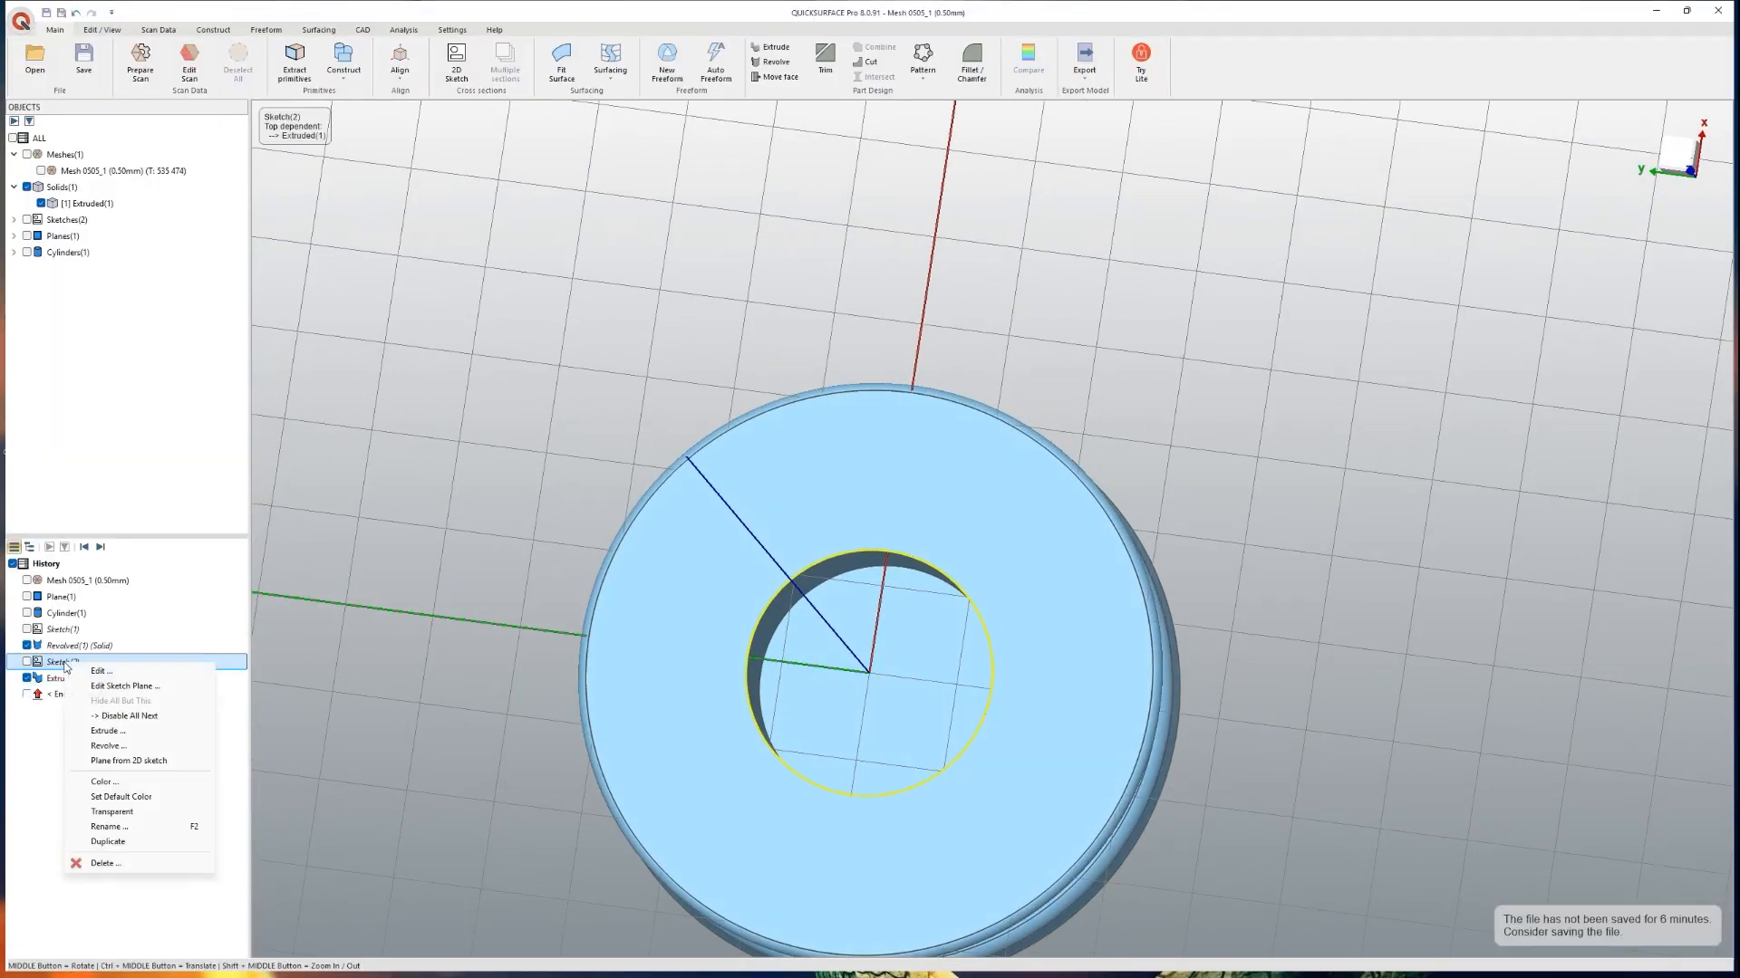
click(107, 842)
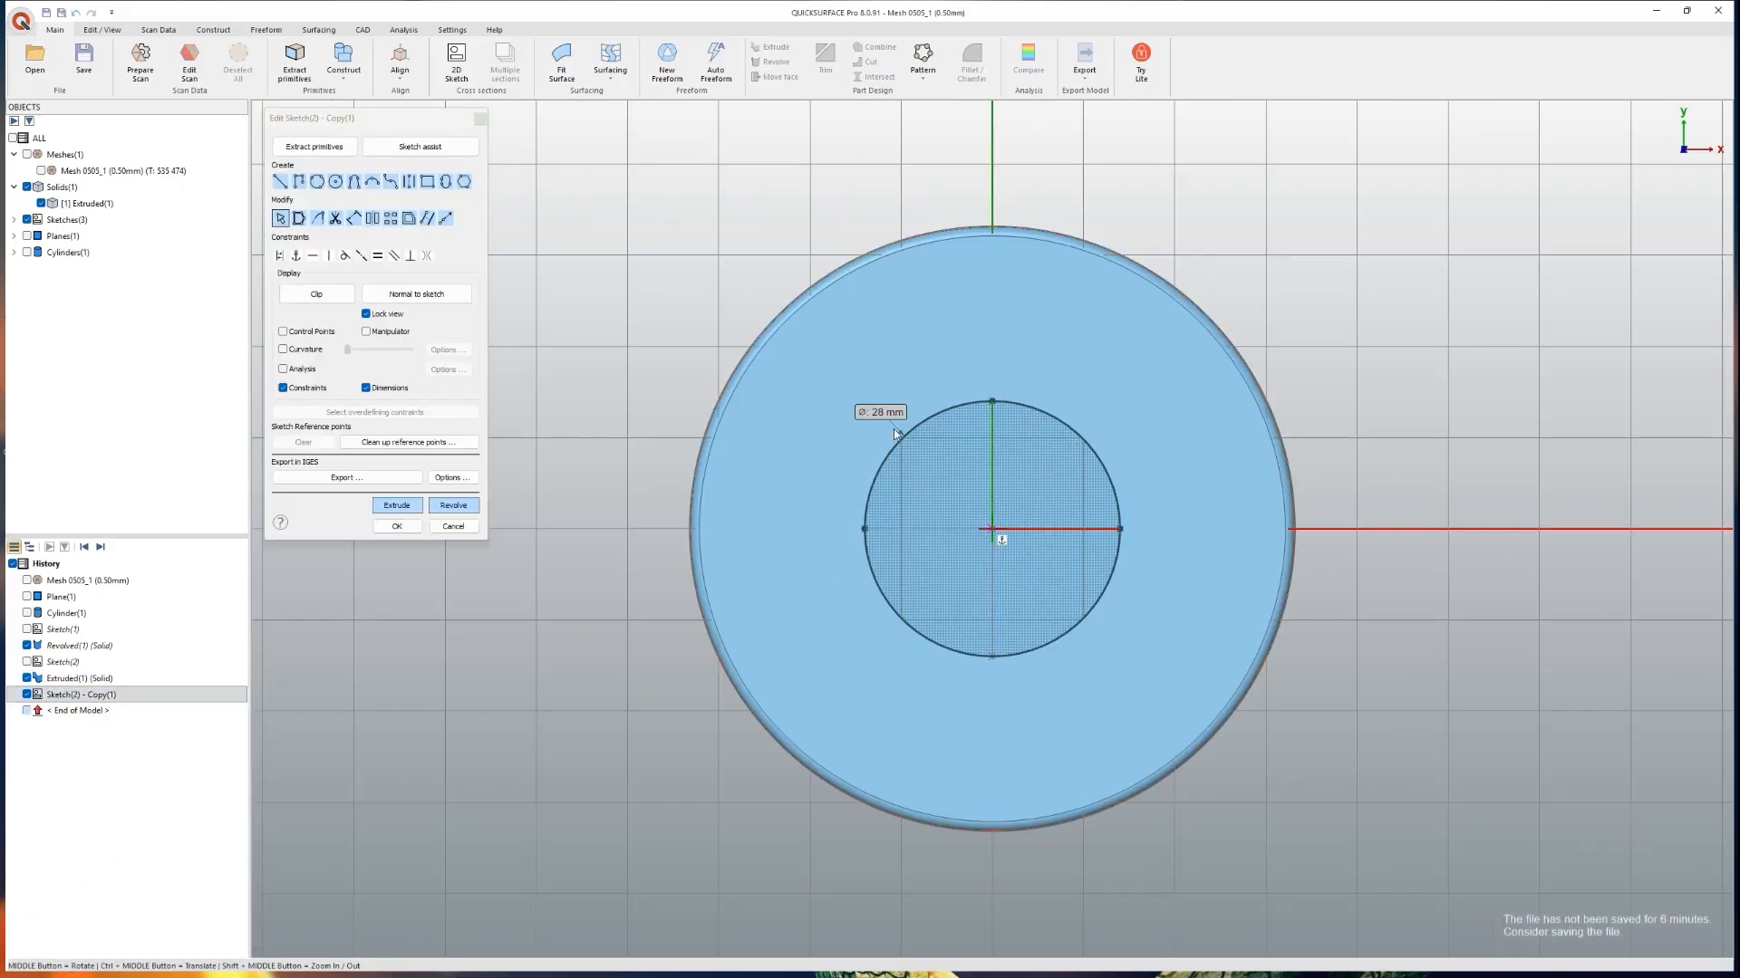
double_click(883, 412)
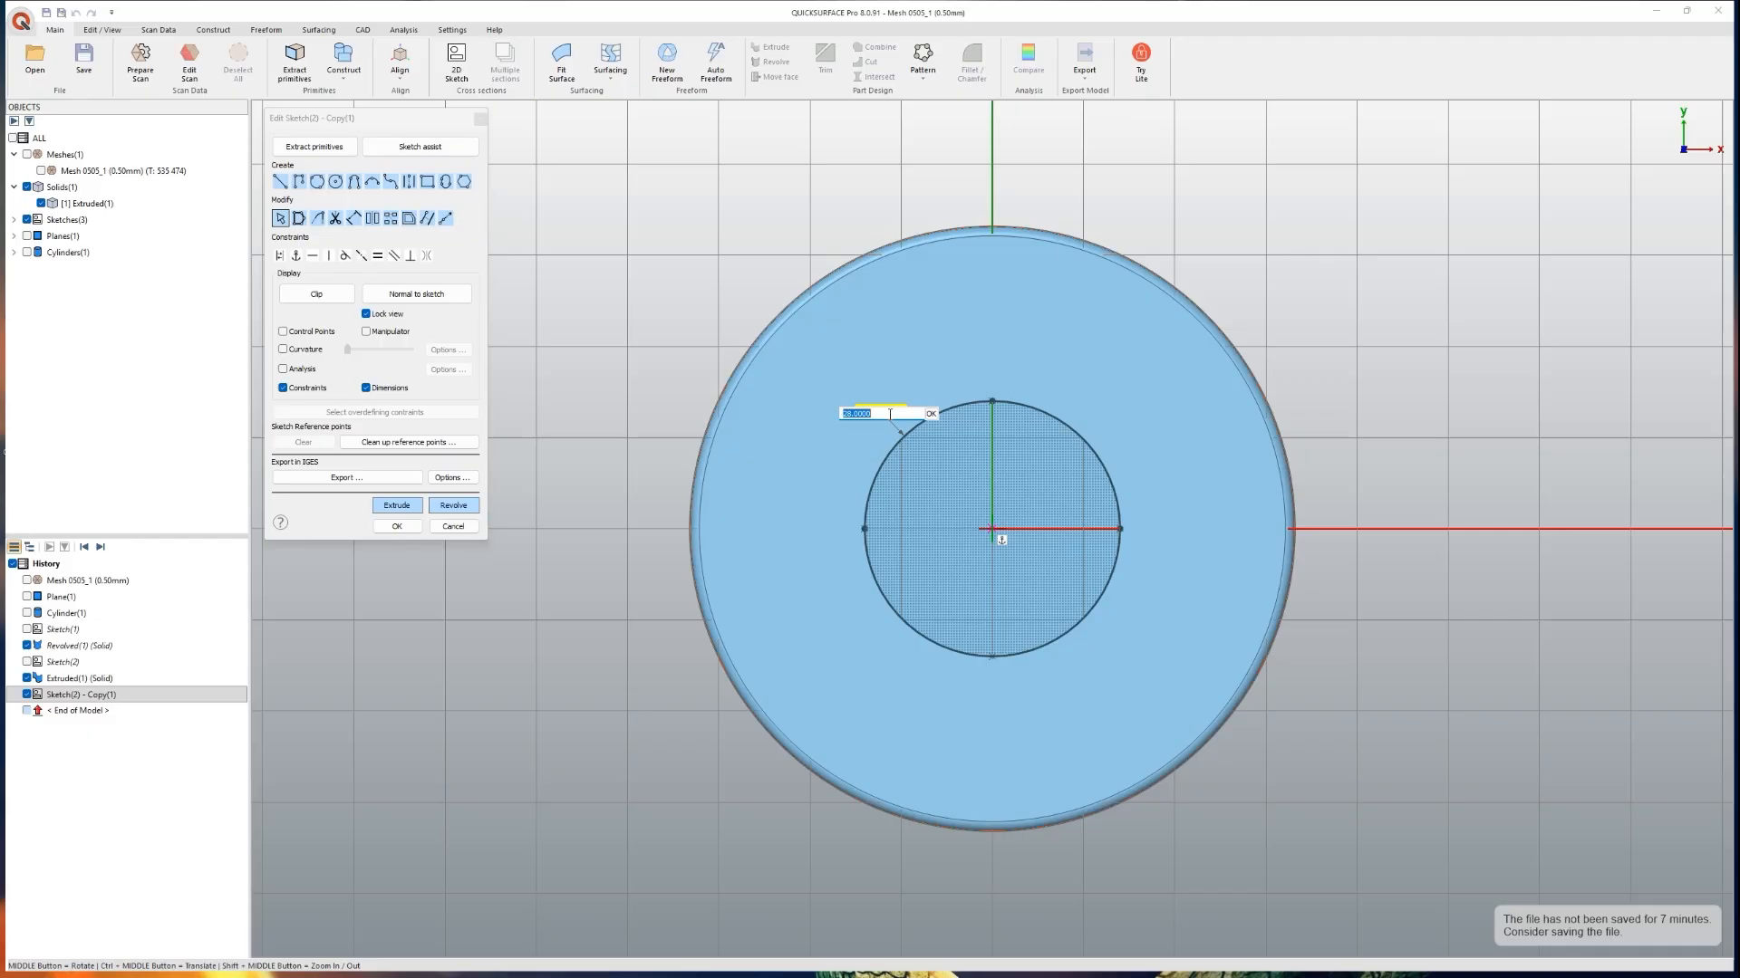
text(25)
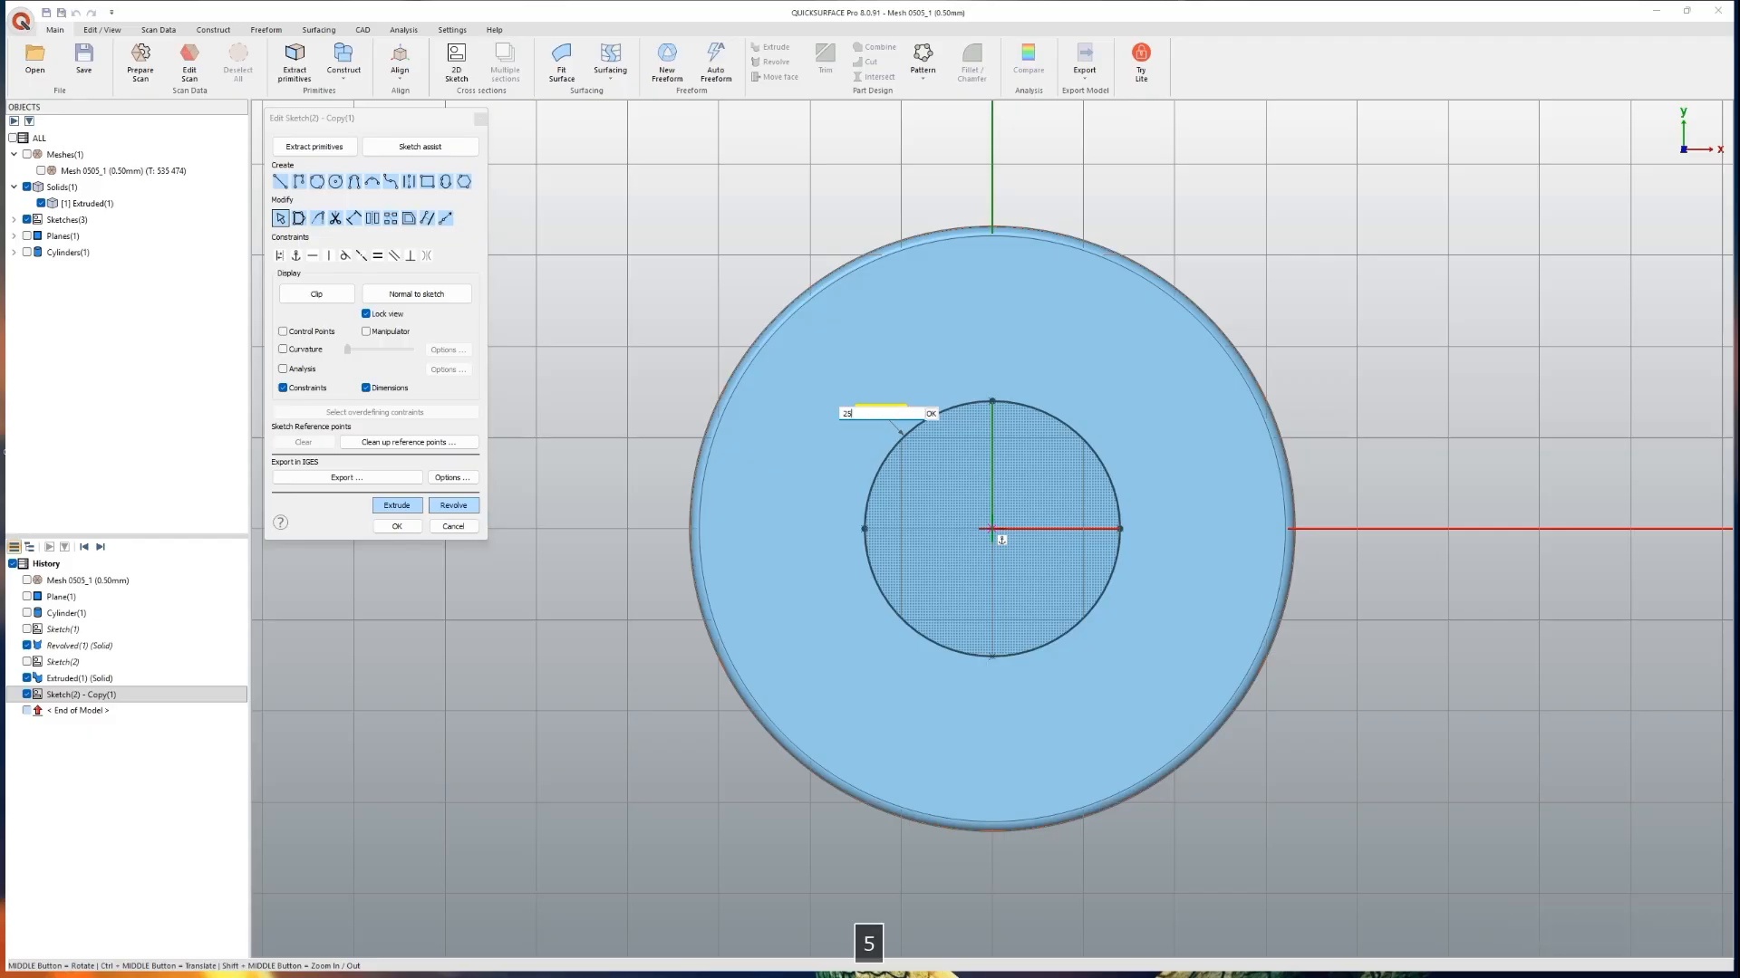
key(Return)
click(397, 527)
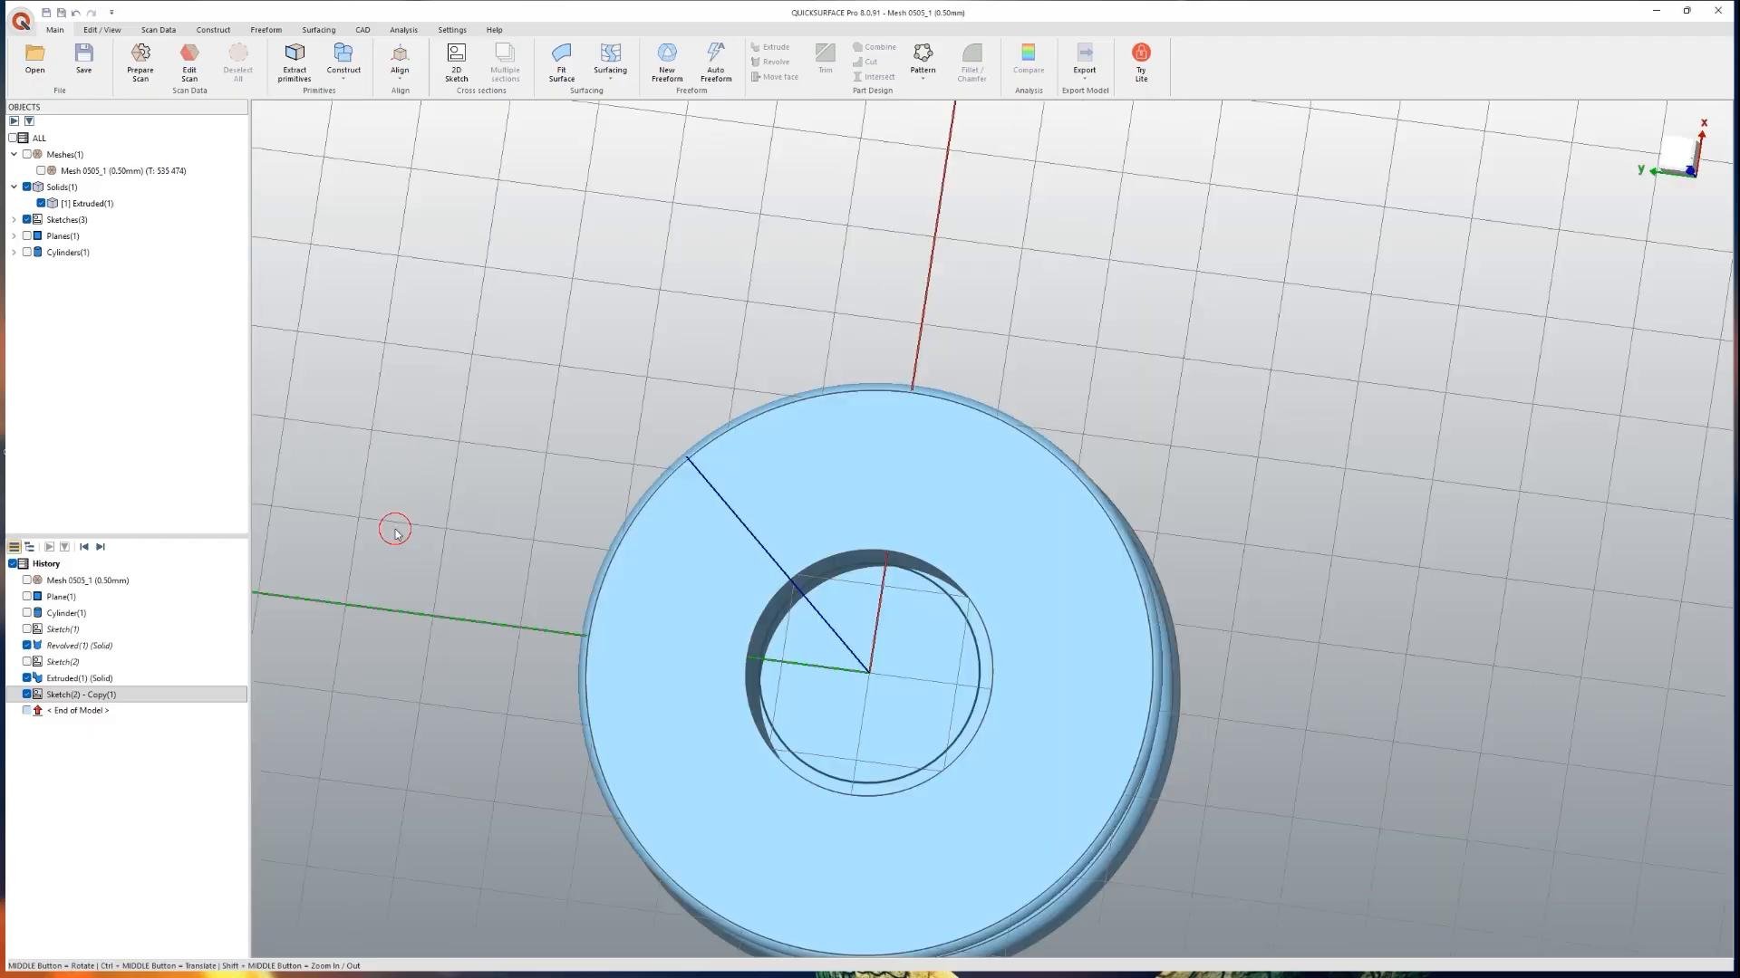
Step: Cut the 25 mm circle completely through the solid with a two-sided extrusion, 7.5 mm and about 41 mm deep
mouse_move(804, 665)
middle_down()
mouse_move(684, 656)
mouse_move(737, 640)
middle_up()
click(736, 639)
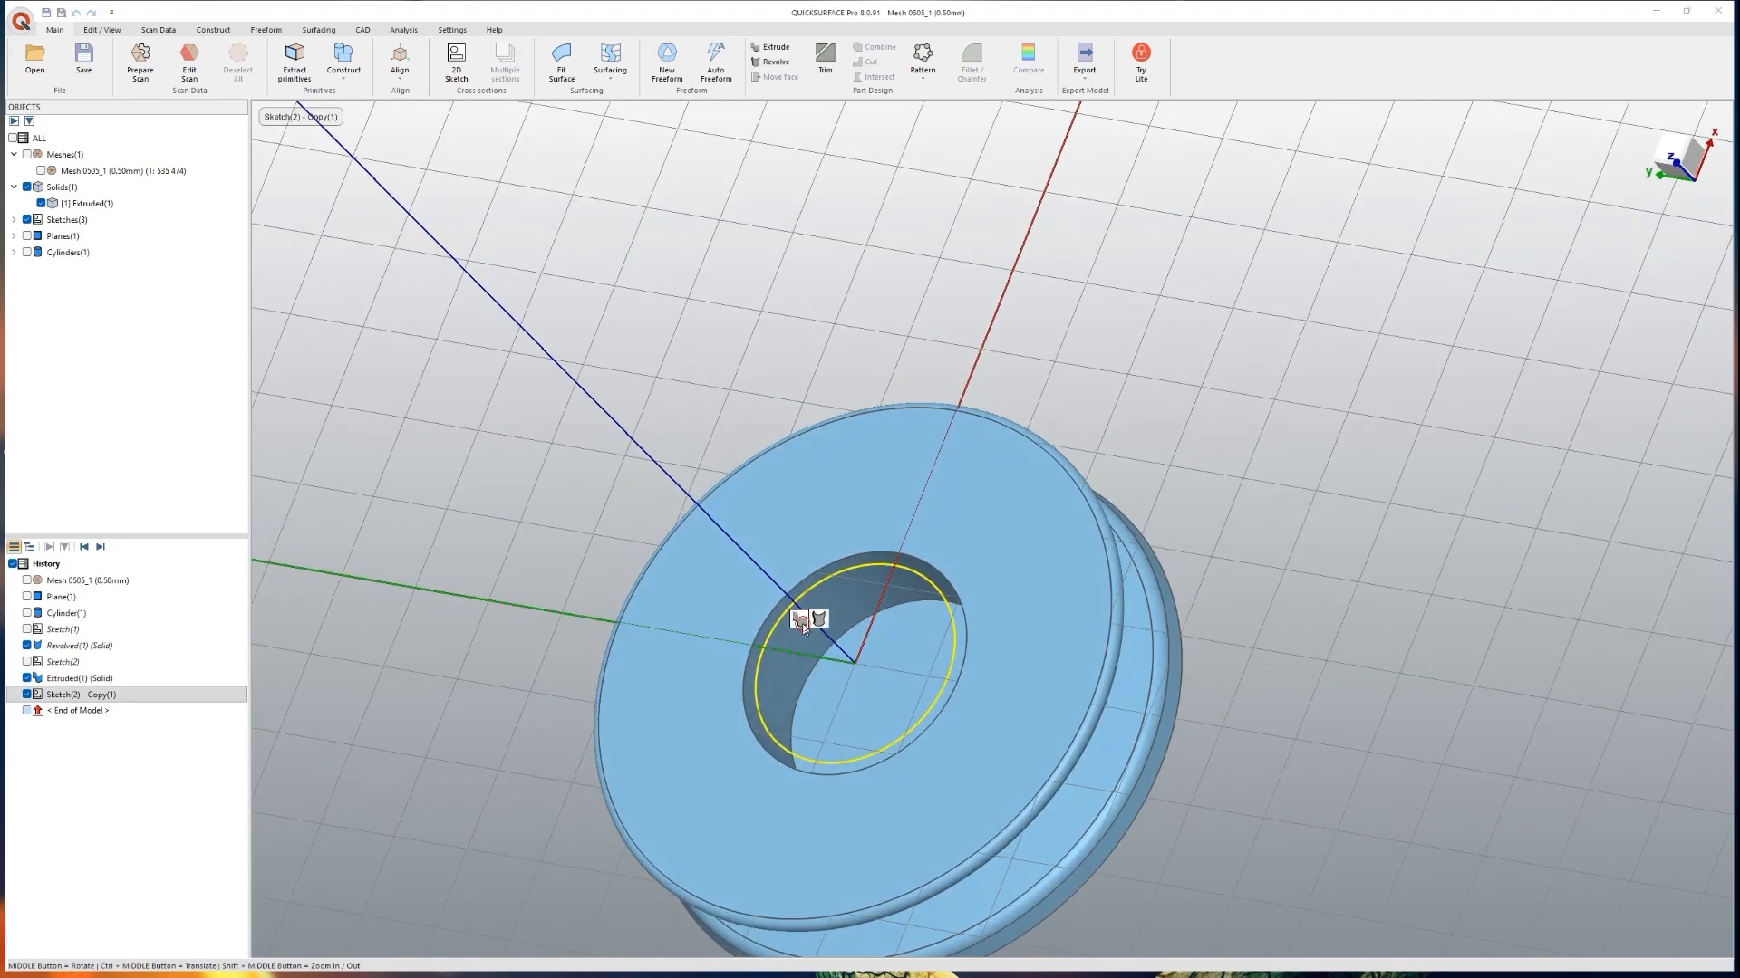
click(801, 621)
click(412, 423)
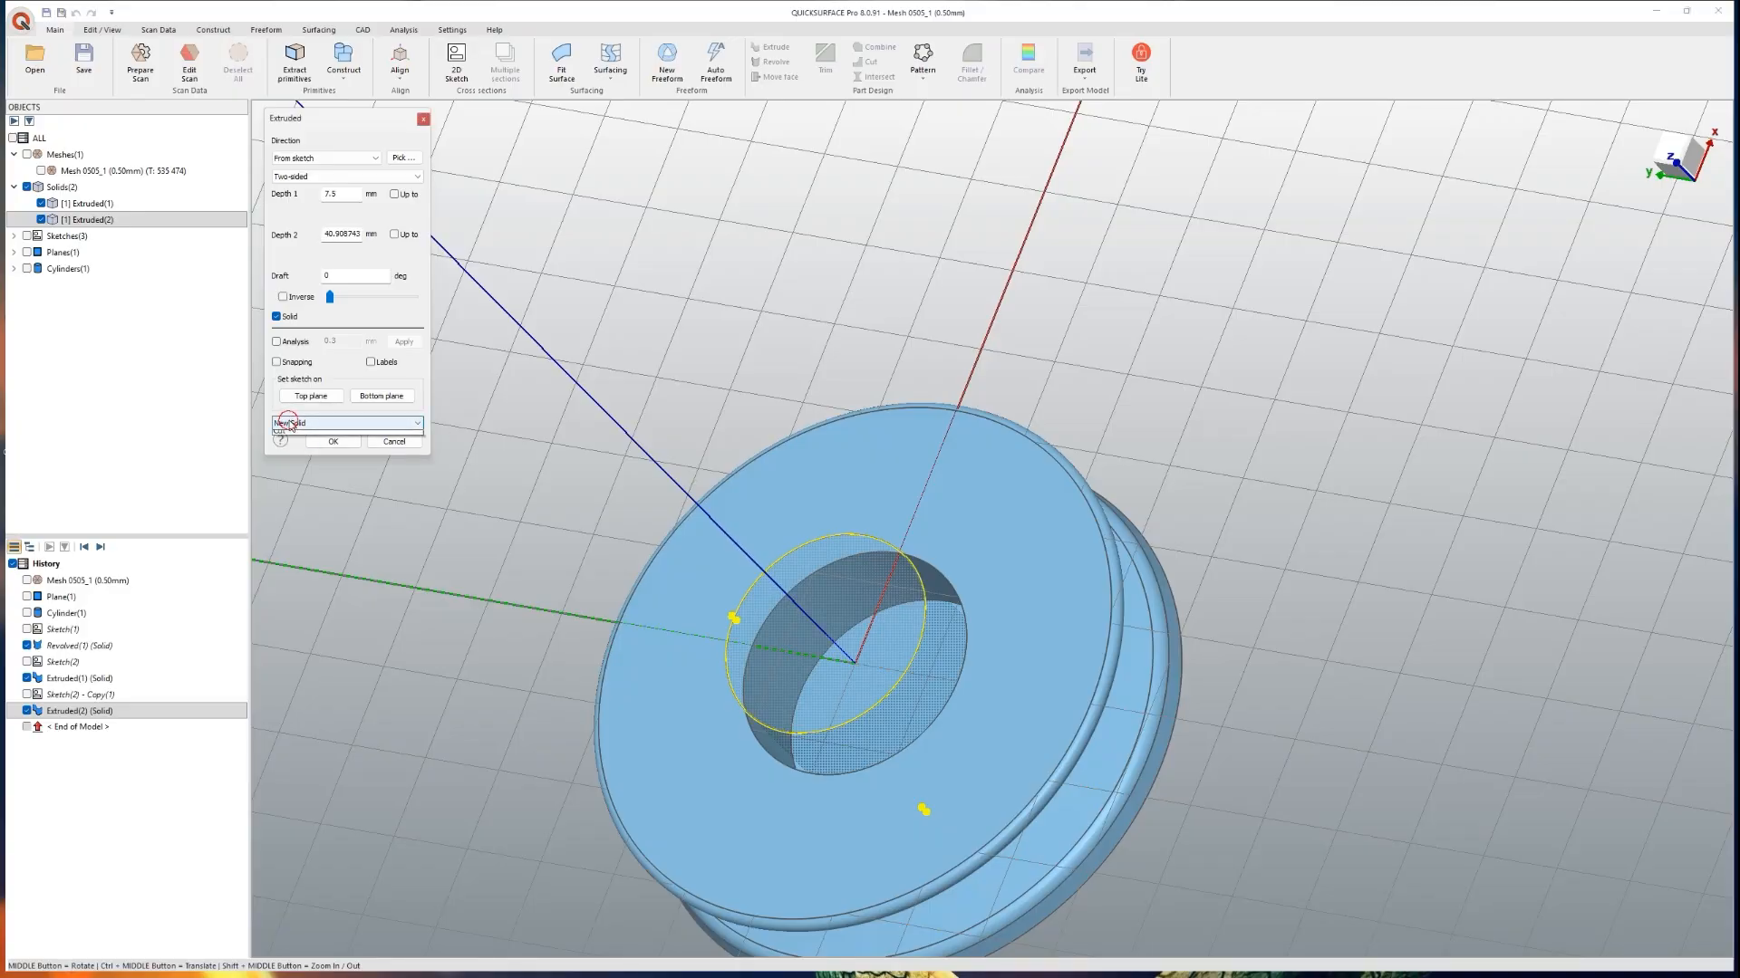
click(327, 457)
click(332, 441)
middle_drag(487, 548, 973, 730)
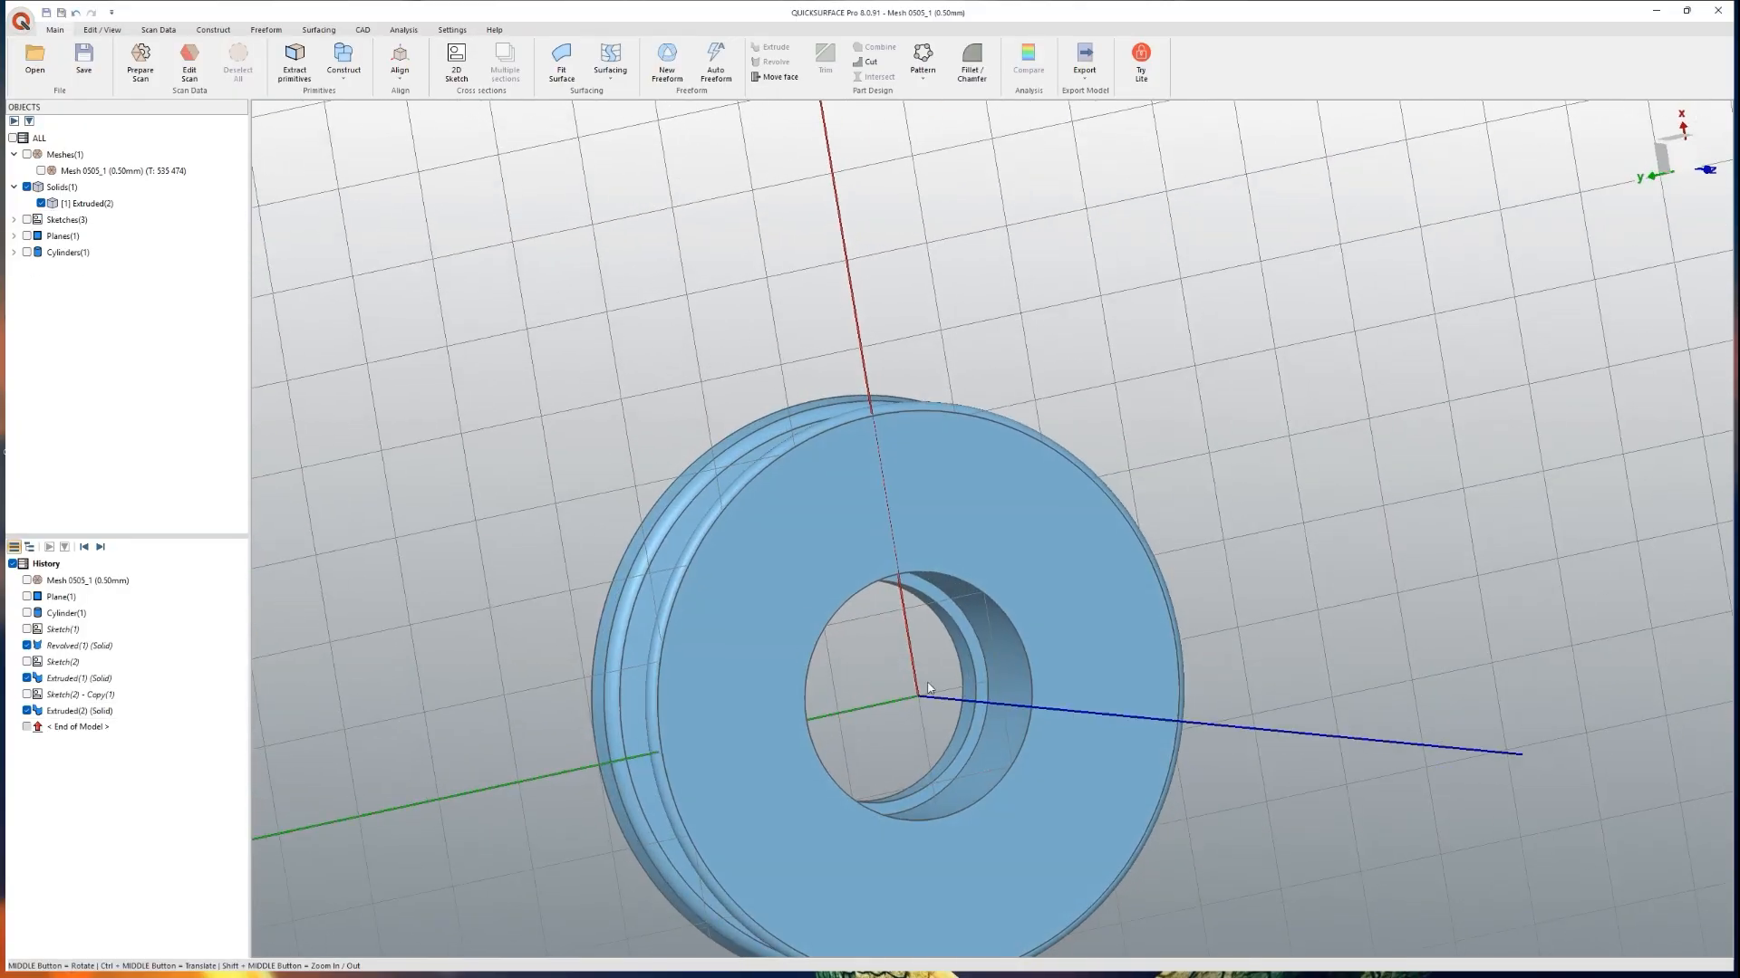
middle_drag(946, 668, 860, 616)
Step: Show the scan mesh together with the bored solid and examine how they overlap around the upper bracket
click(40, 170)
middle_drag(508, 435, 932, 523)
middle_drag(952, 643, 891, 521)
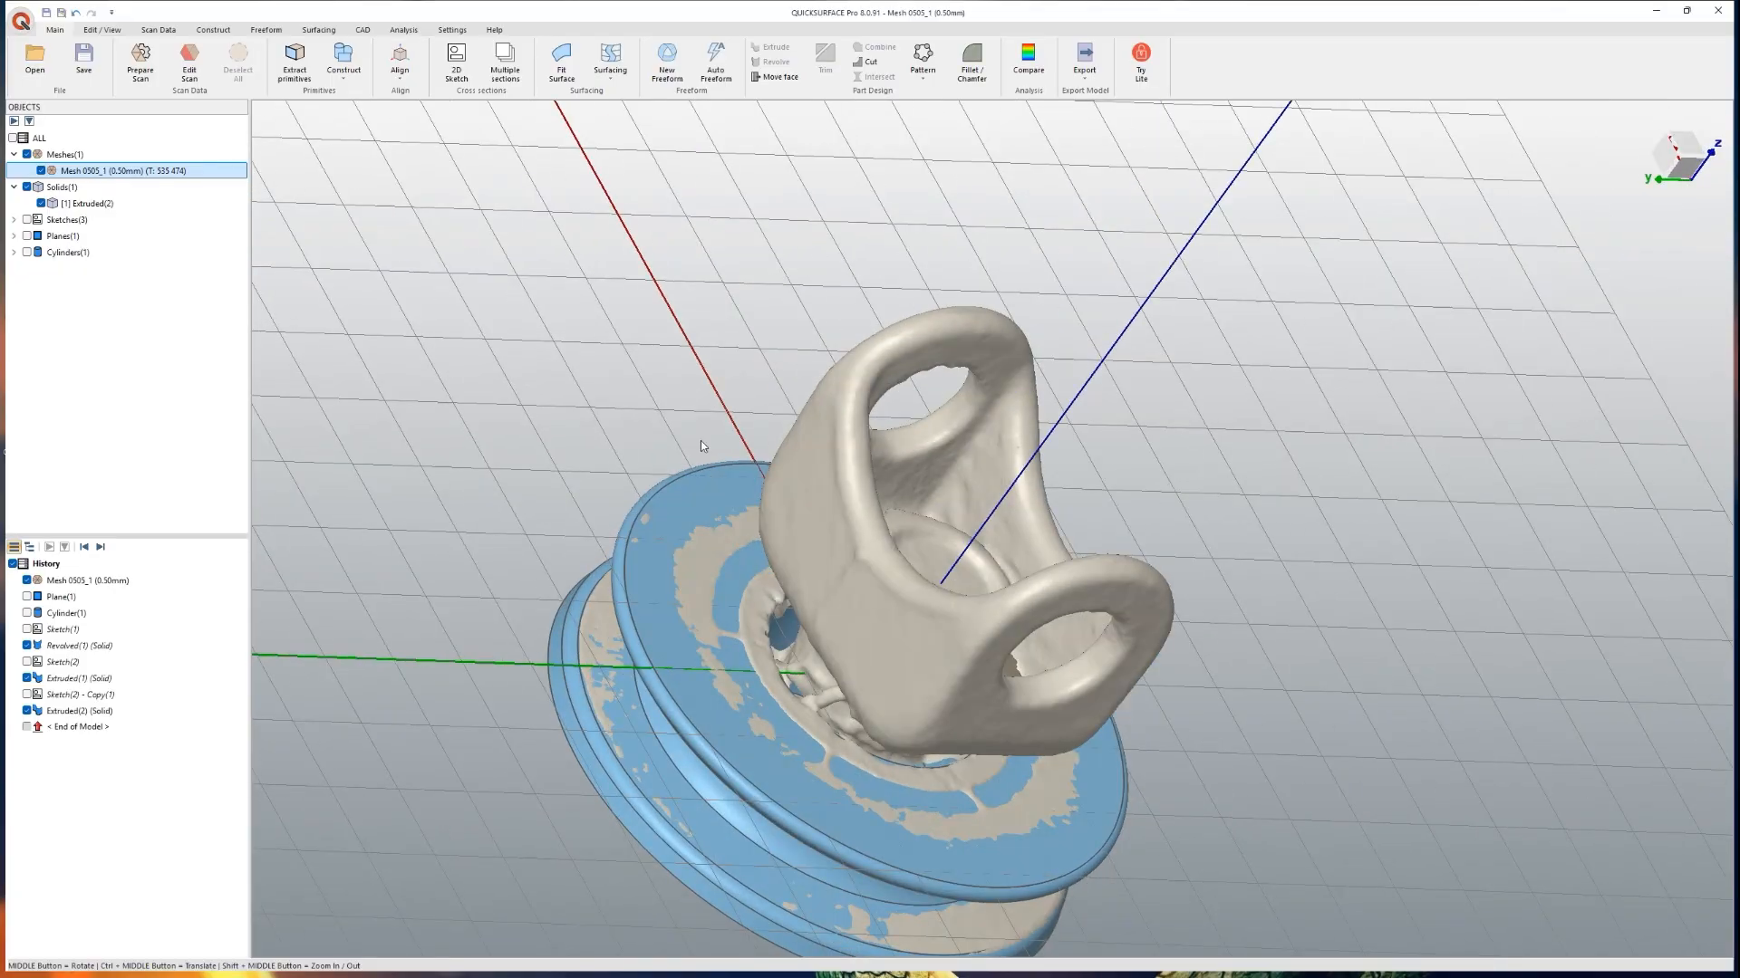
middle_drag(774, 497, 1126, 572)
key(Left)
key(ctrl+Left)
ctrl+middle_drag(906, 620, 1024, 417)
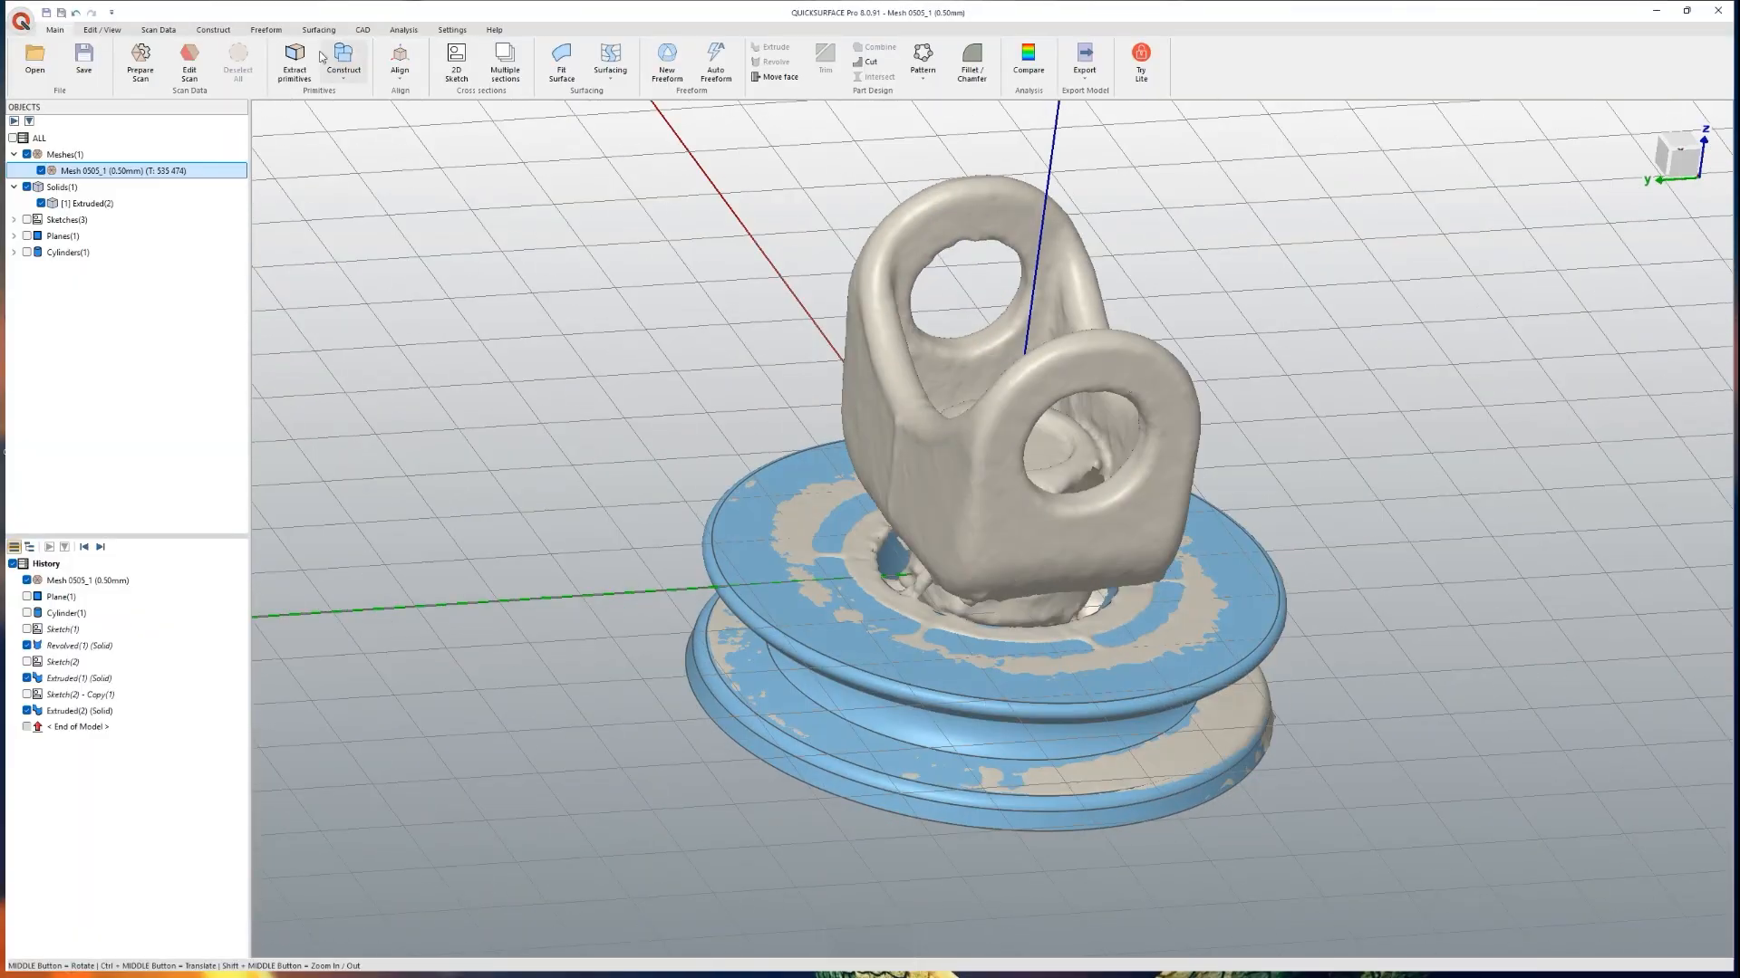
Step: Change the solid's colour to light red (RGB 255, 106, 106) to distinguish it from the scan mesh
click(61, 208)
right_click(89, 203)
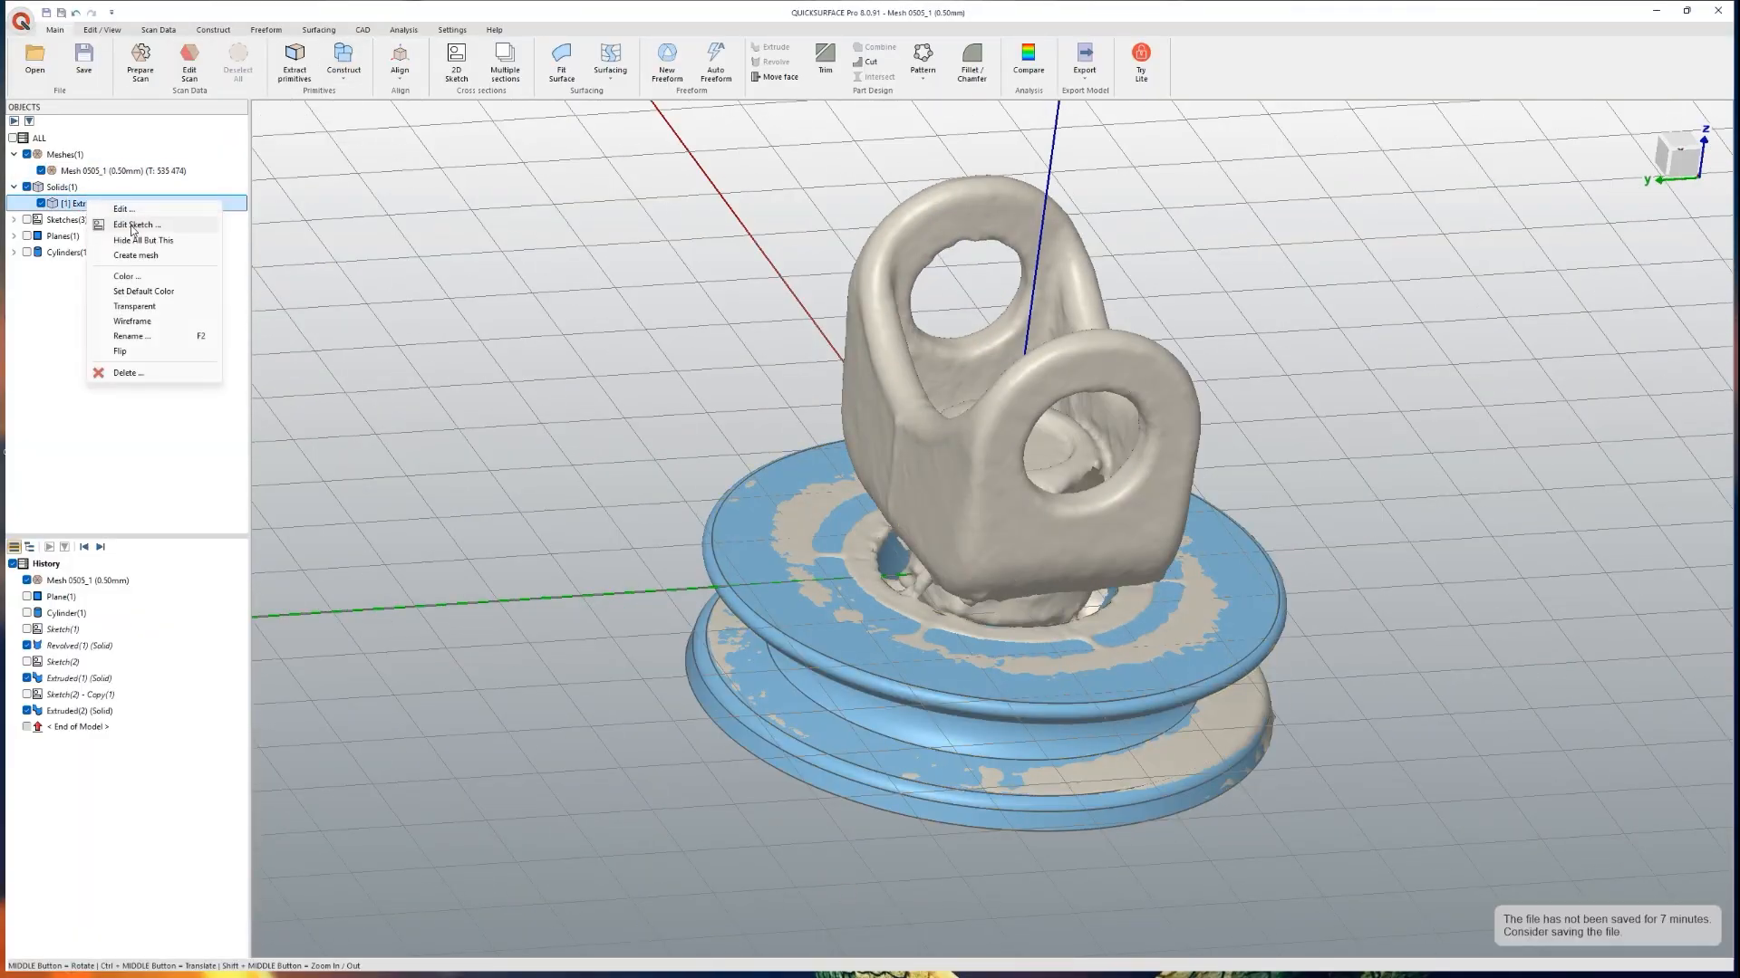
click(124, 276)
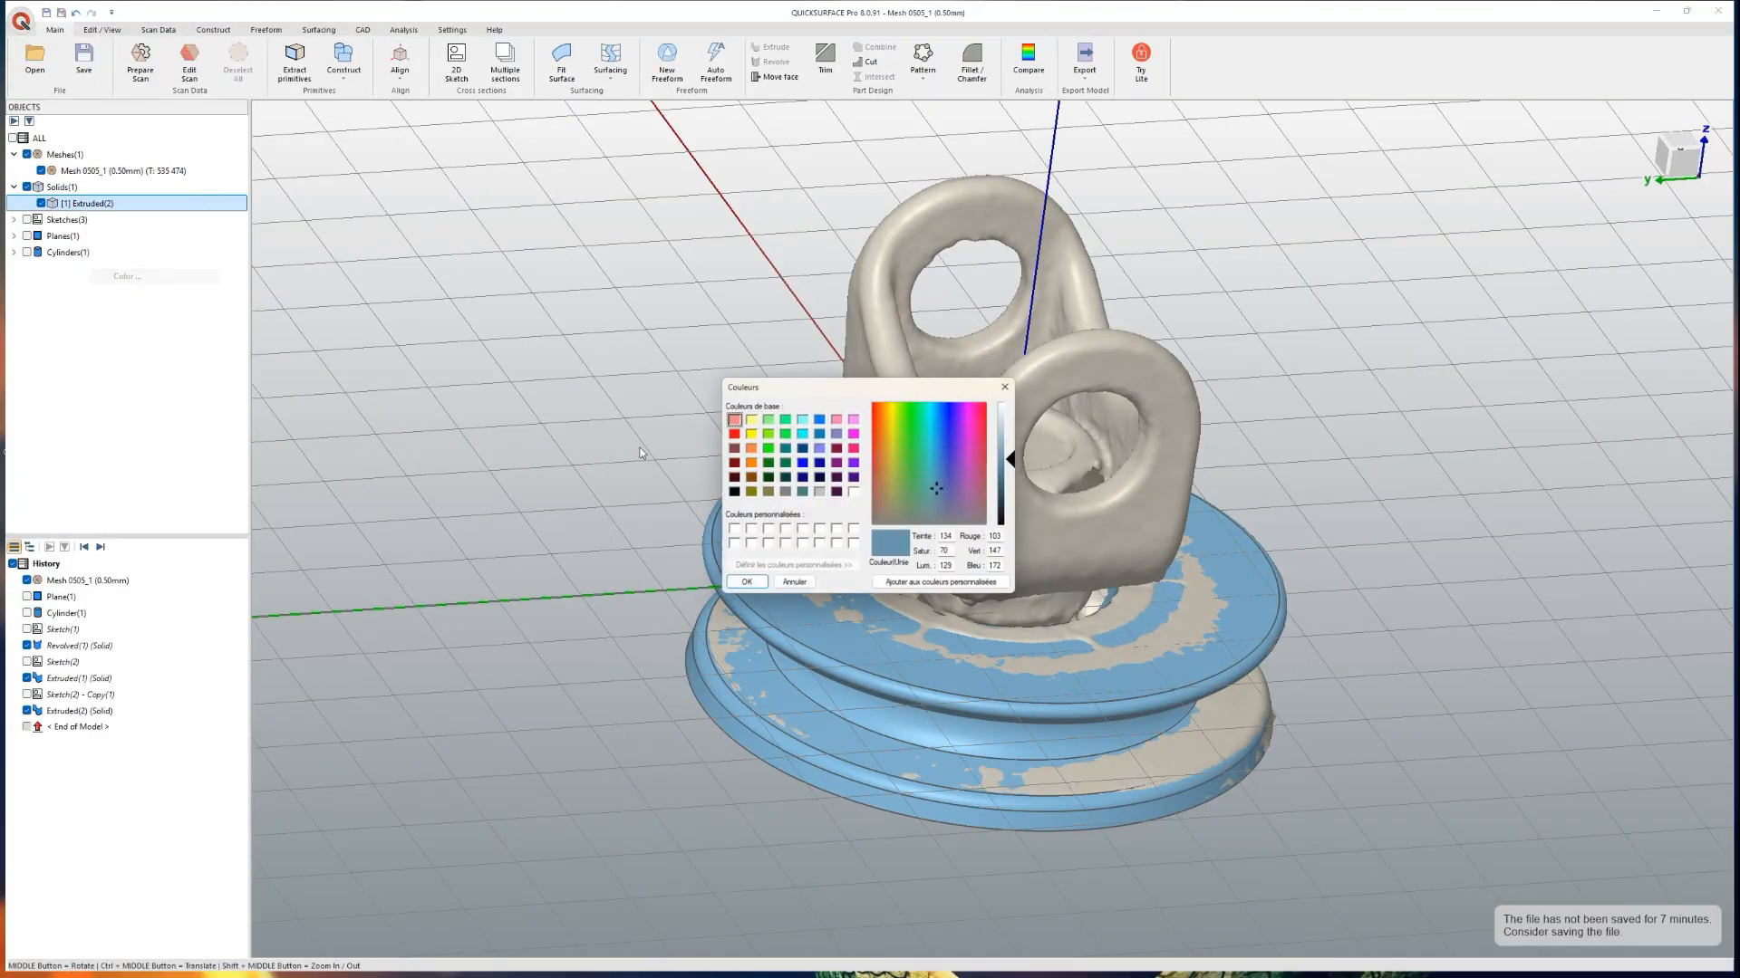
click(731, 433)
drag(1018, 465, 1021, 441)
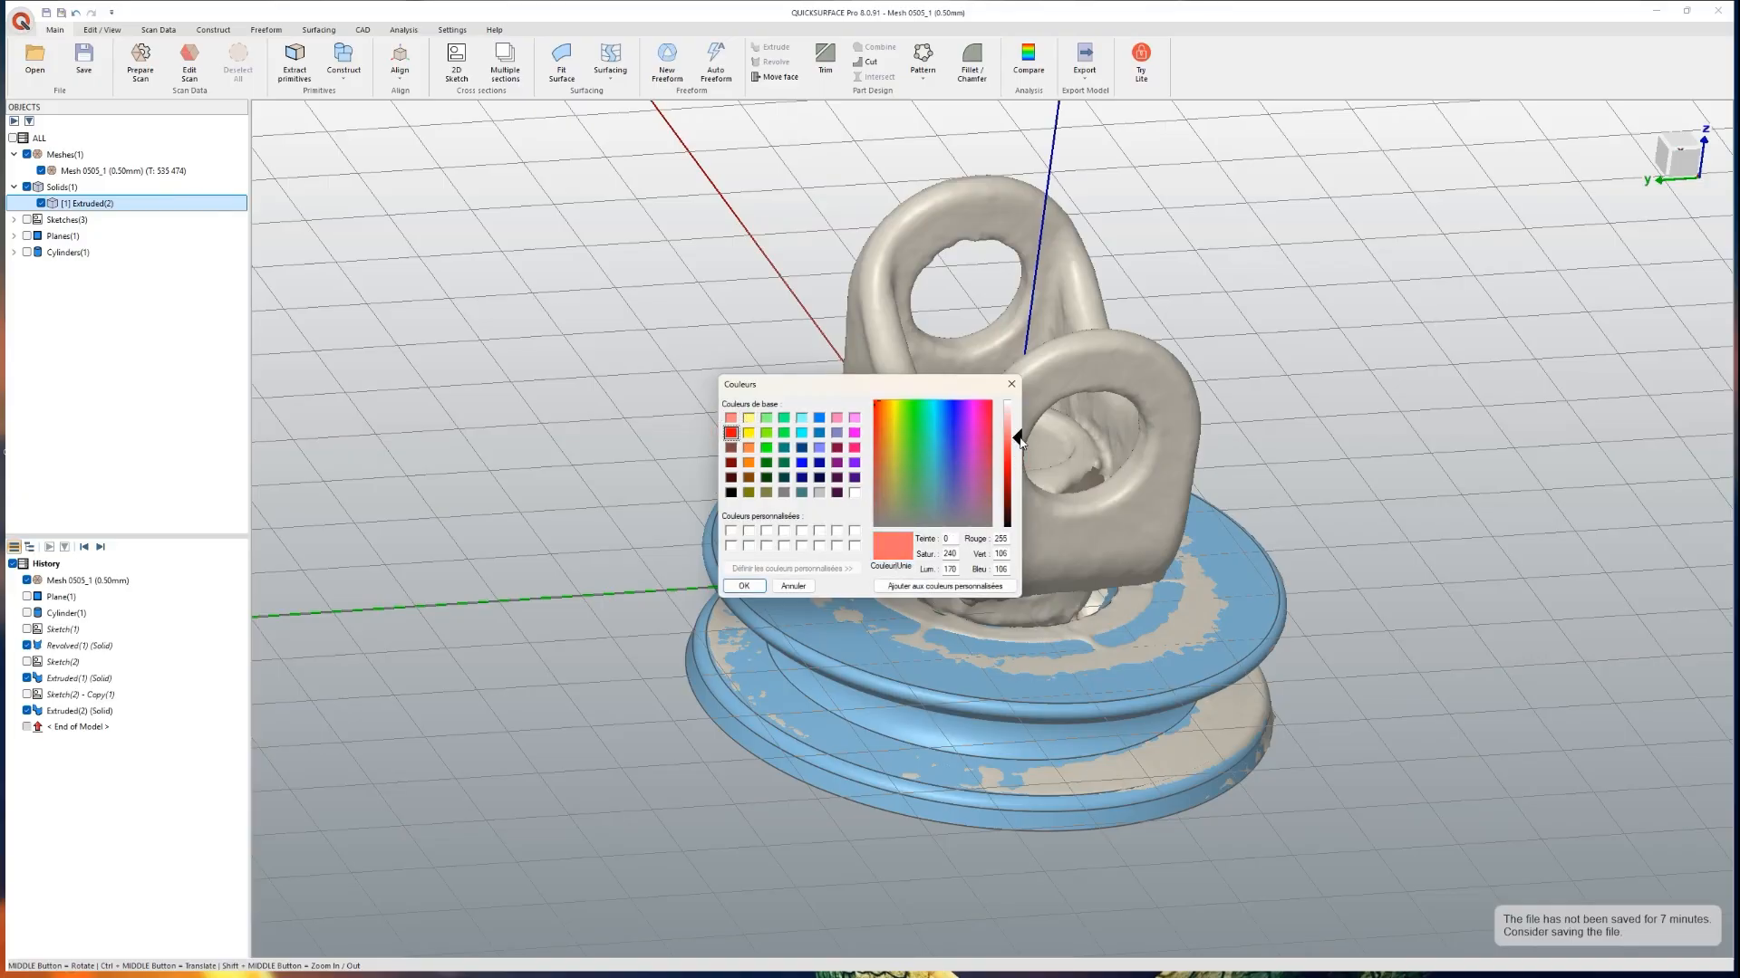
click(746, 585)
click(606, 669)
middle_drag(606, 669, 522, 404)
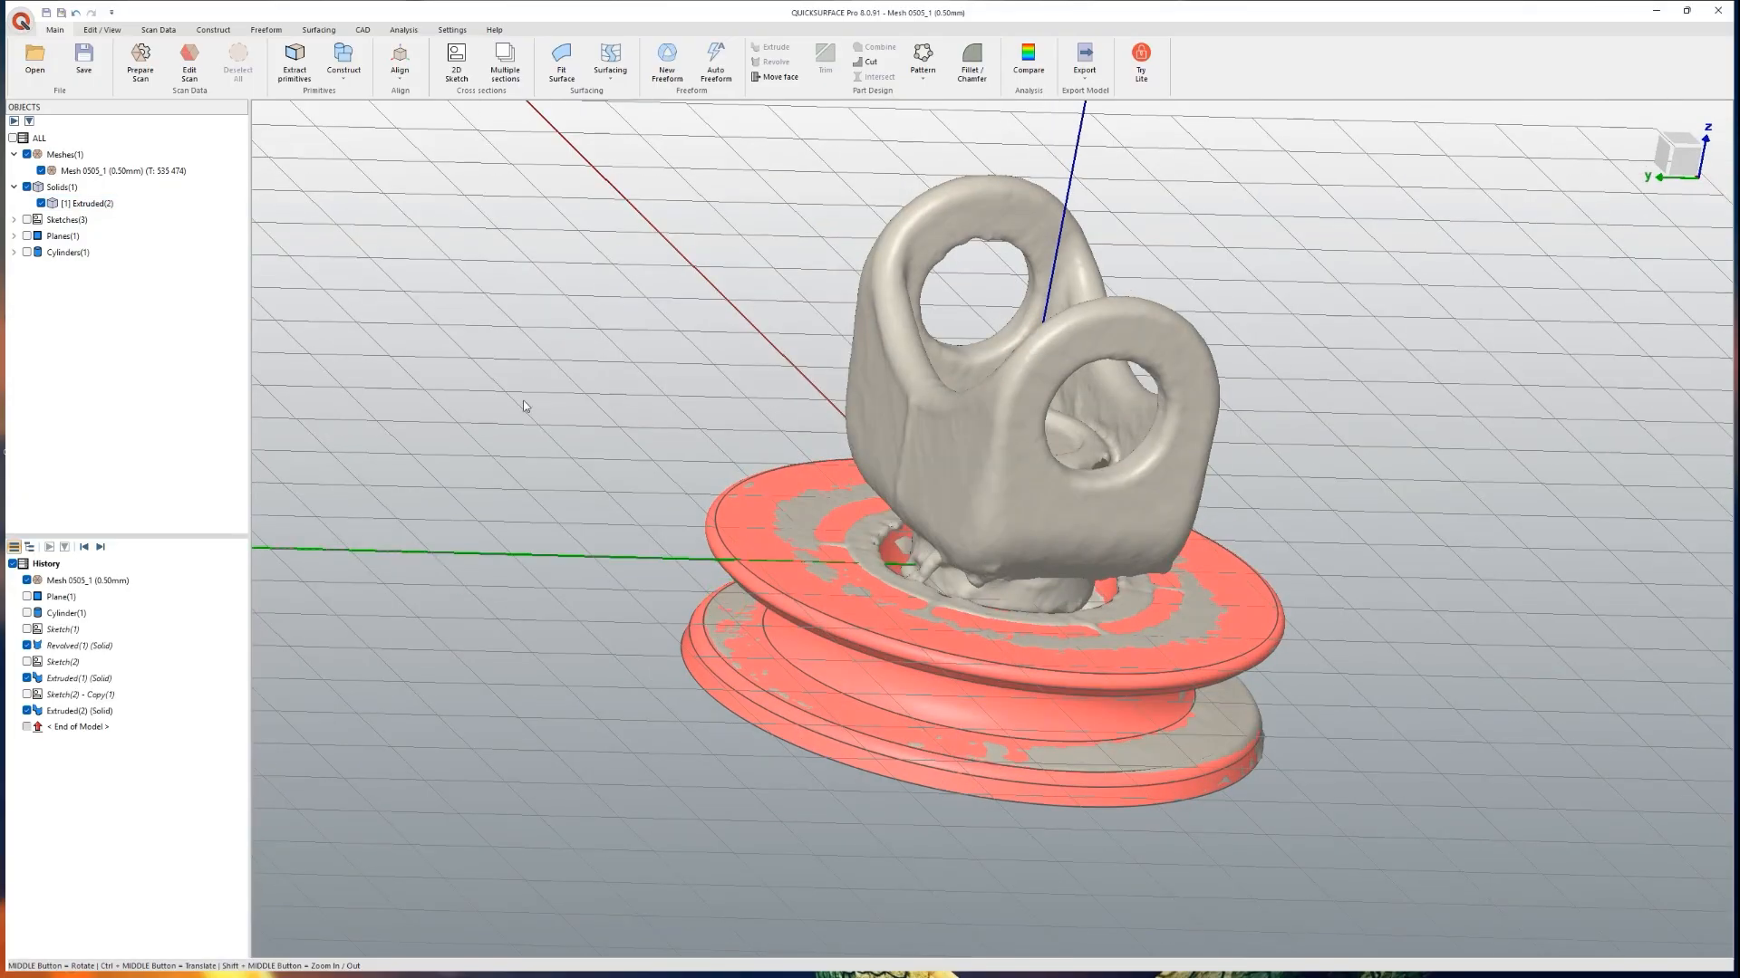
Step: Hide the solid so only the scan mesh shows, and set the view to Left
click(40, 203)
middle_drag(906, 670, 1048, 613)
middle_drag(1025, 523, 1067, 542)
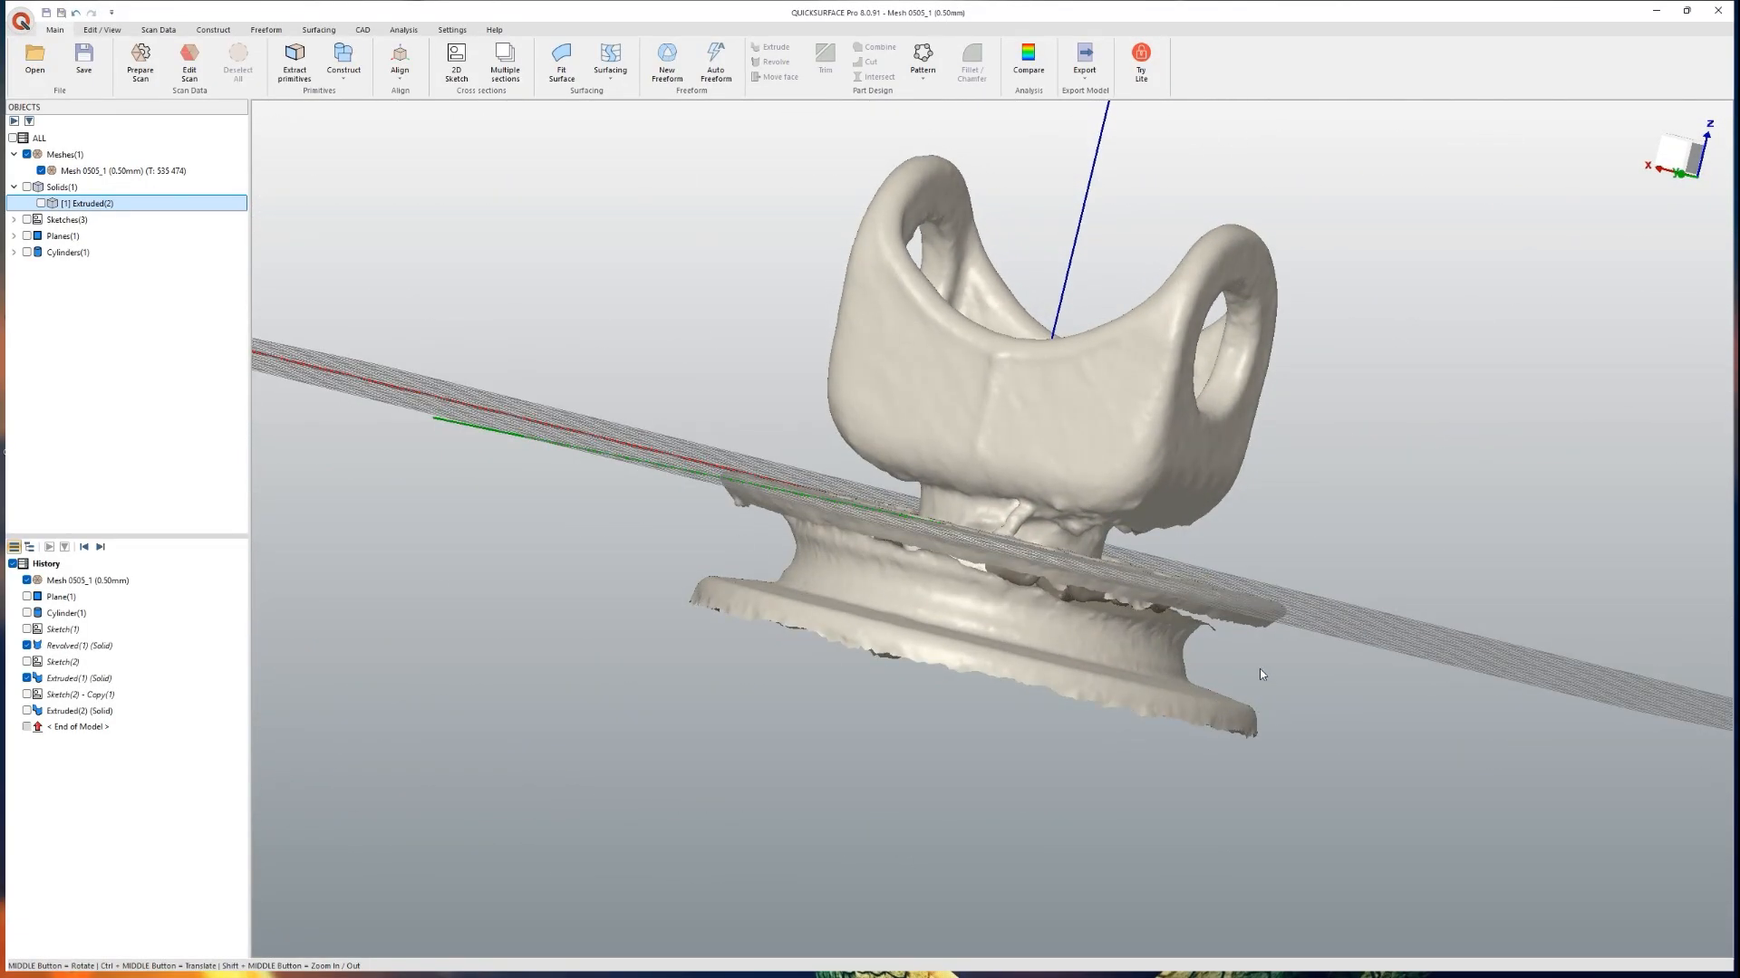
middle_drag(1259, 674, 1190, 634)
right_click(1678, 173)
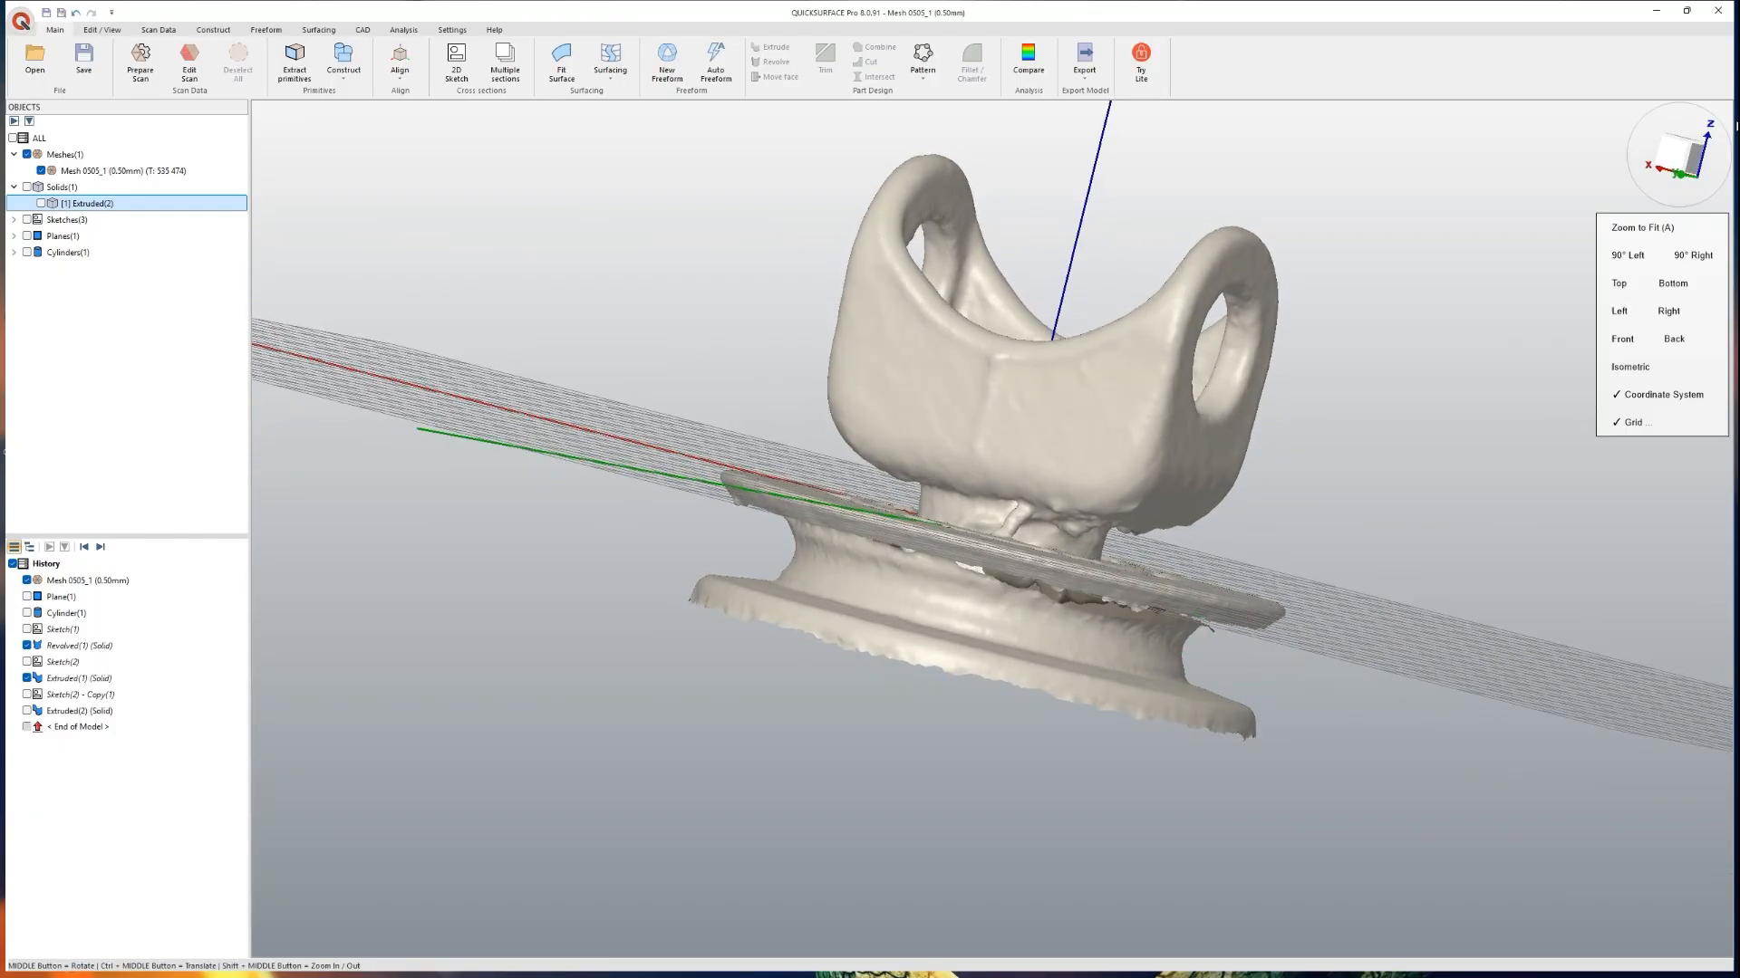
click(1618, 283)
click(1673, 282)
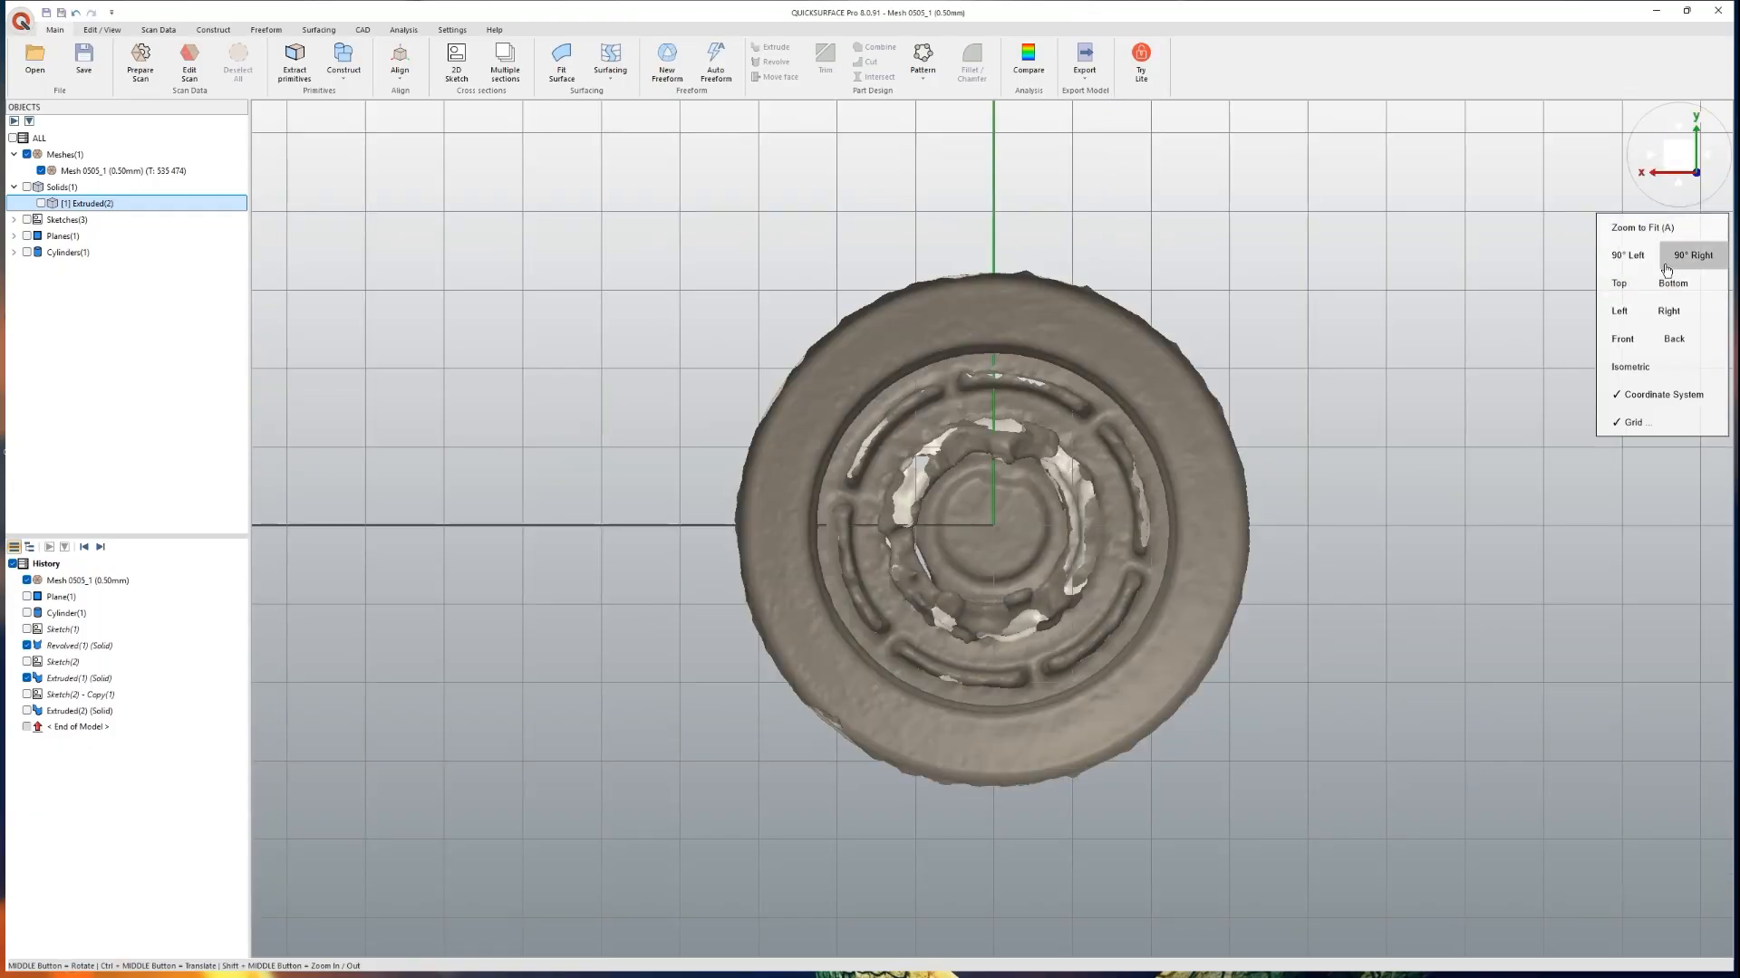
click(1619, 311)
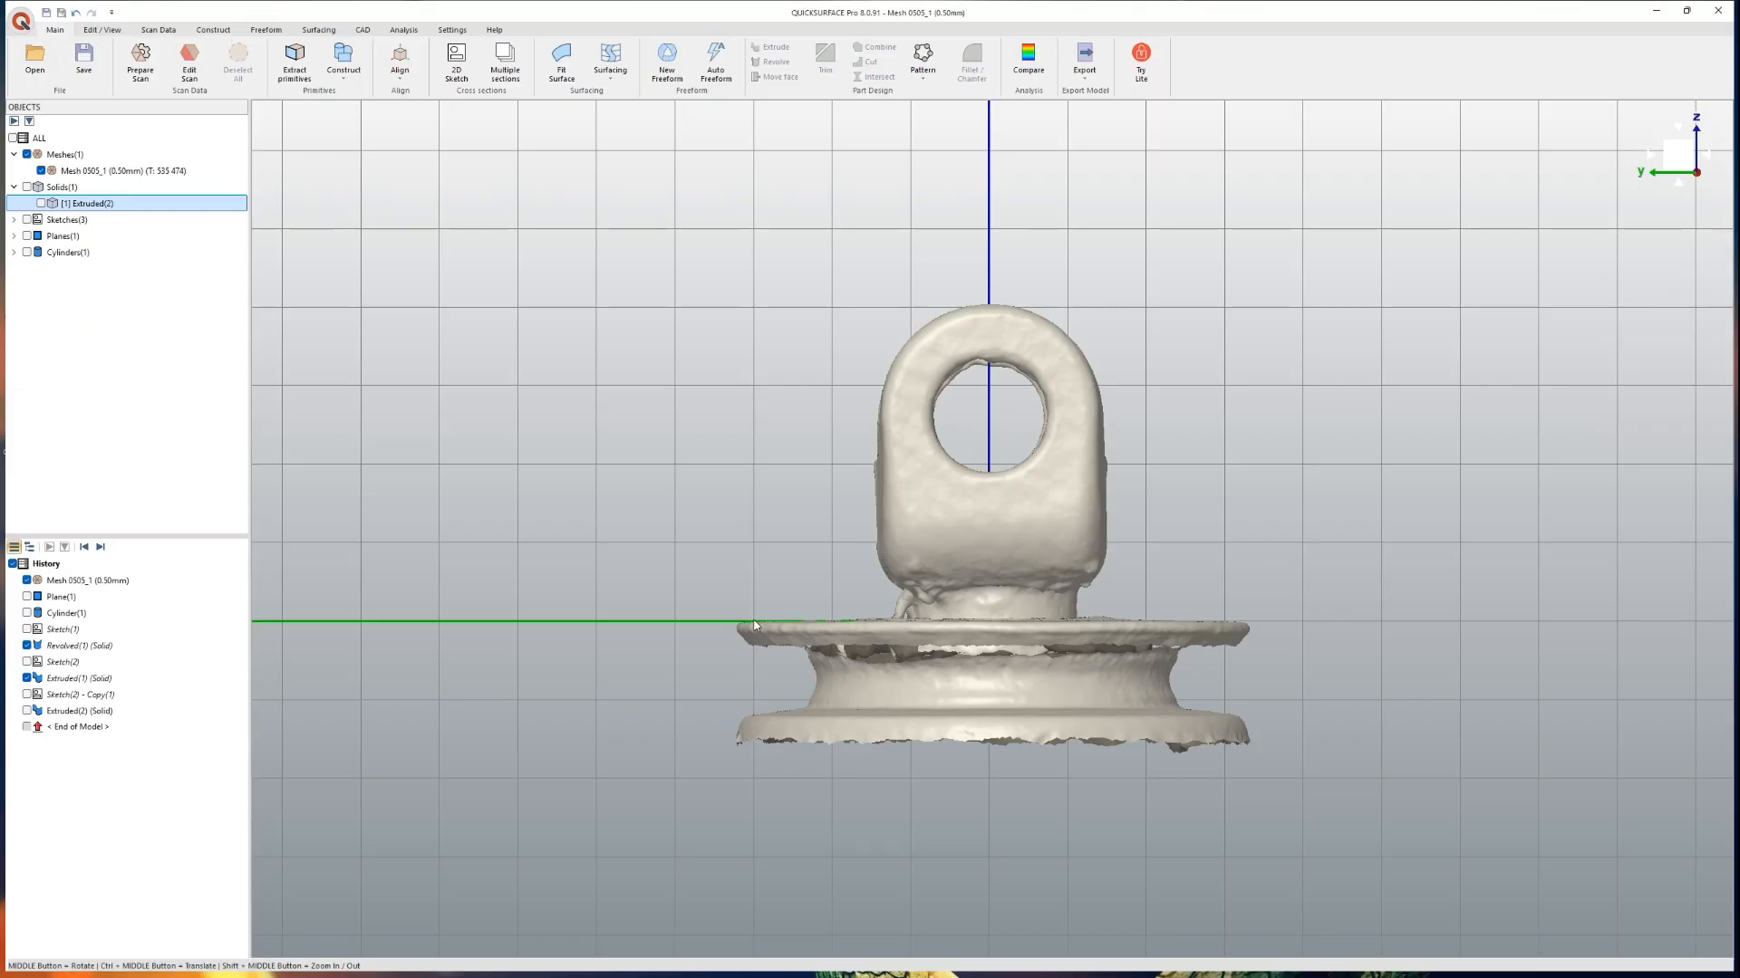
Step: Select the flanged base of the scan mesh with a rectangle selection and hide it, leaving only the bracket portion
click(189, 68)
click(362, 226)
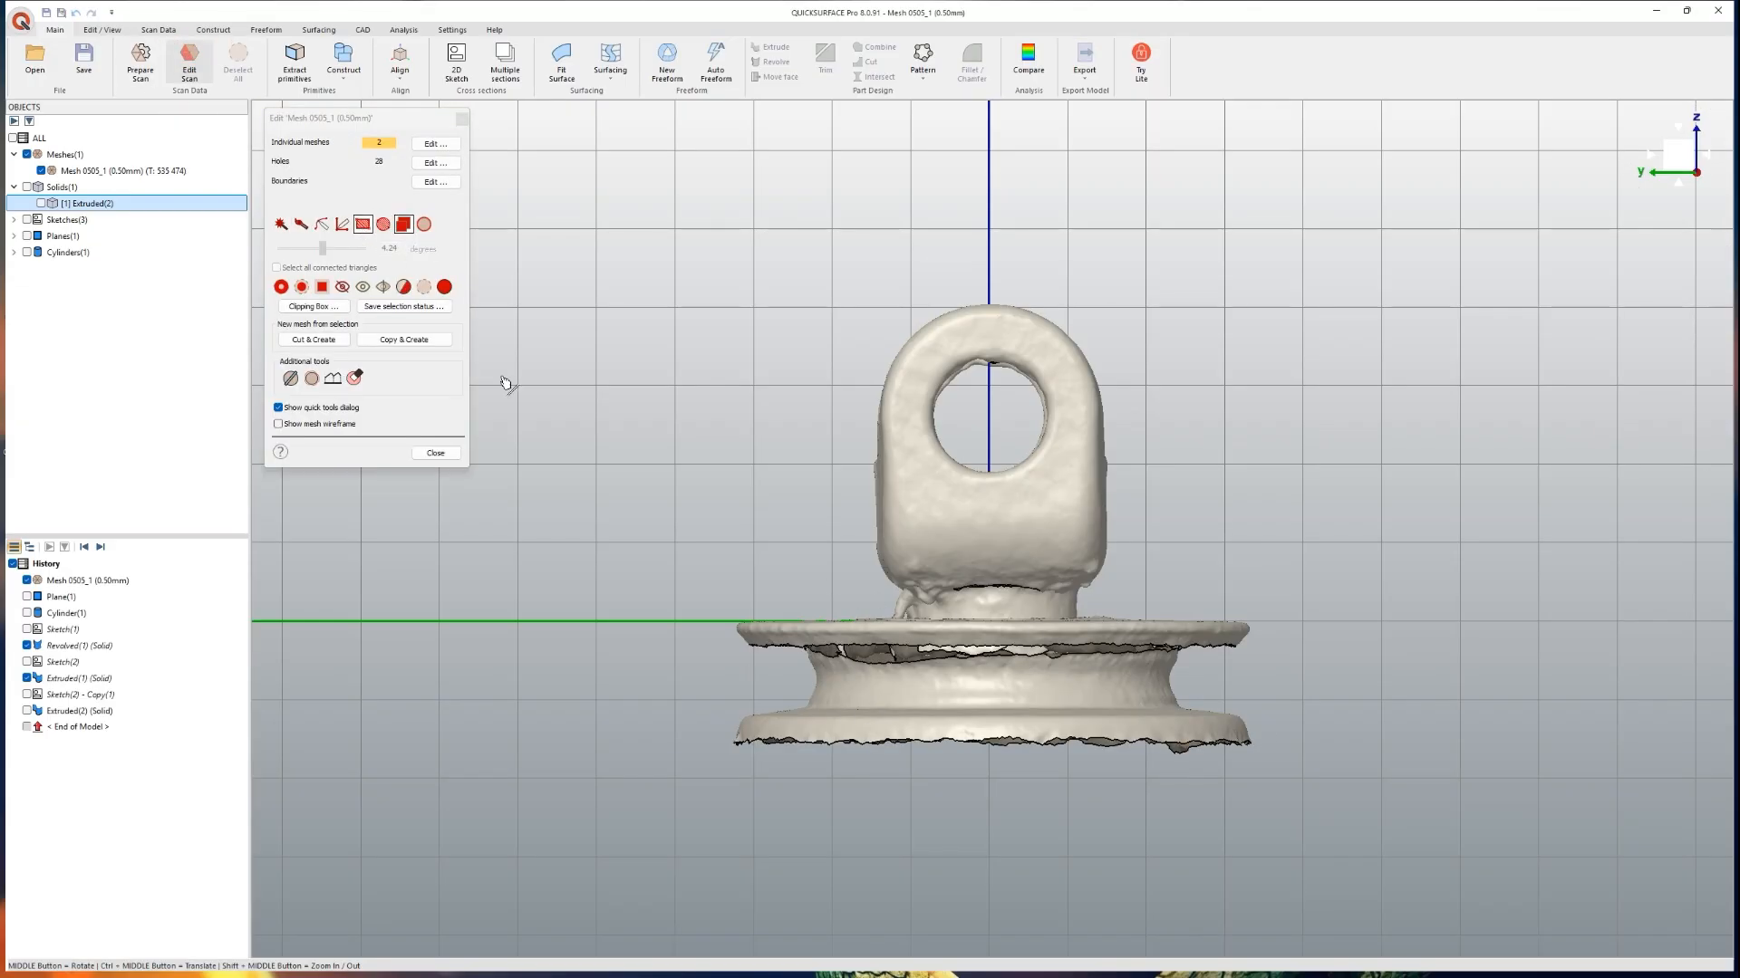
drag(663, 806, 1389, 625)
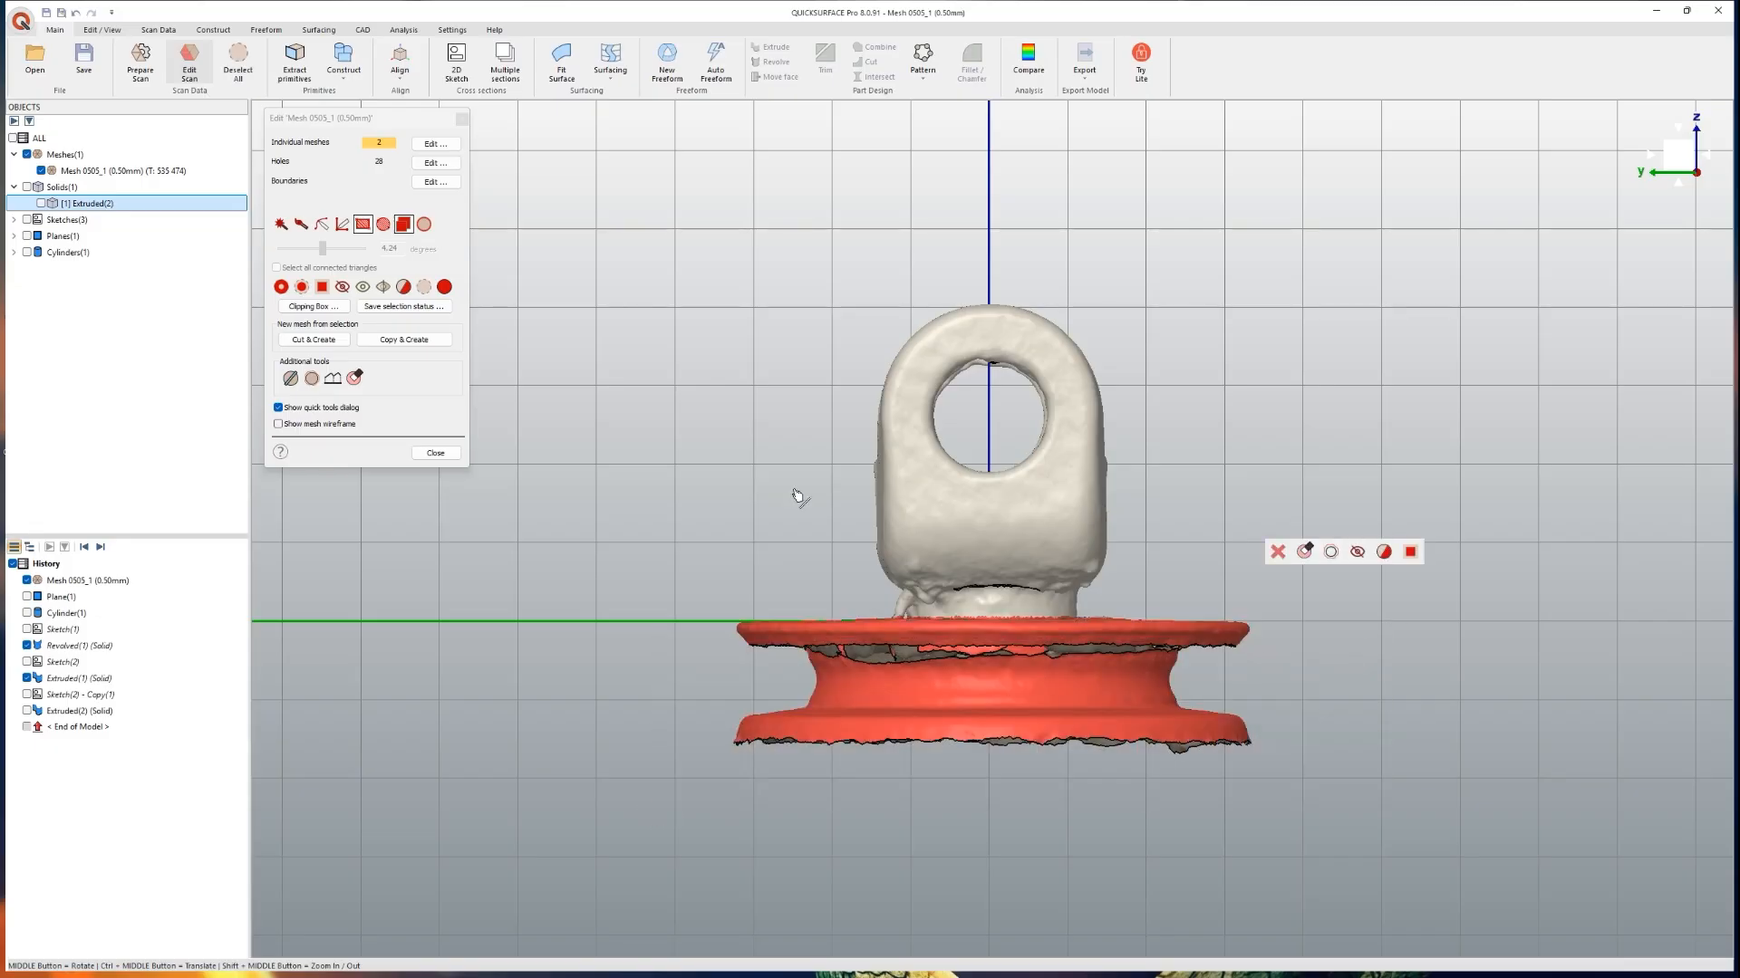
click(342, 286)
middle_drag(918, 555, 1169, 591)
click(435, 453)
middle_drag(793, 504, 566, 645)
middle_drag(931, 601, 1350, 571)
middle_drag(1059, 562, 1142, 616)
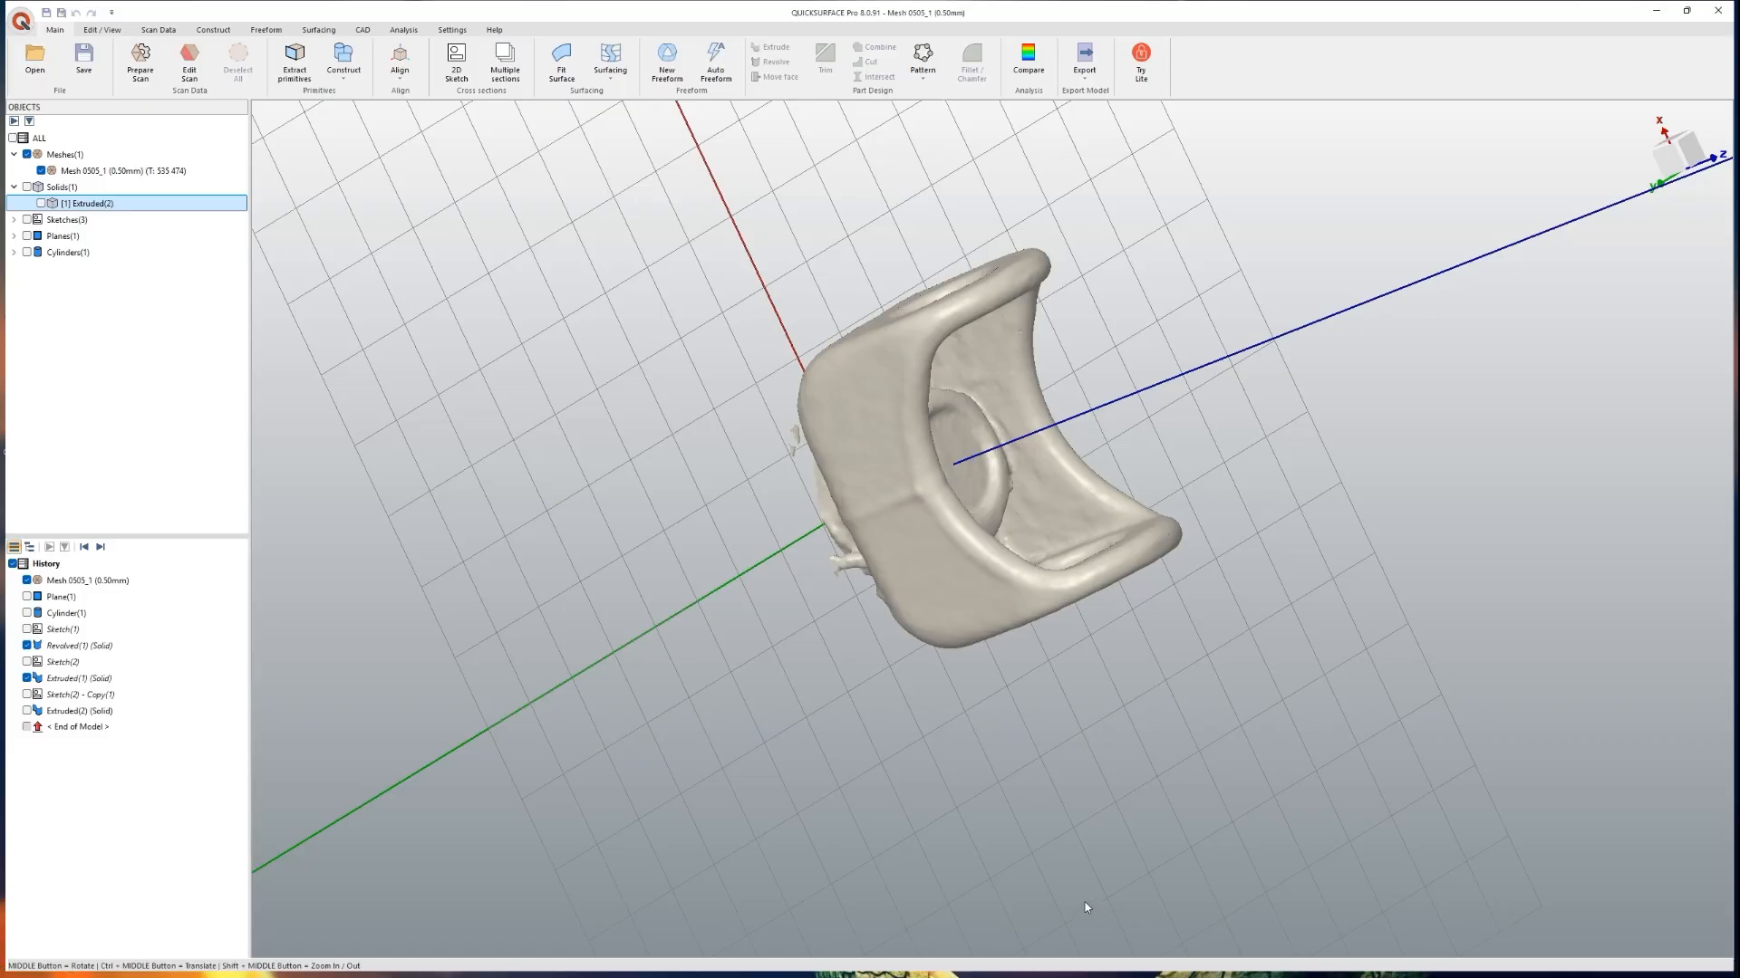
mouse_move(1064, 971)
key(super)
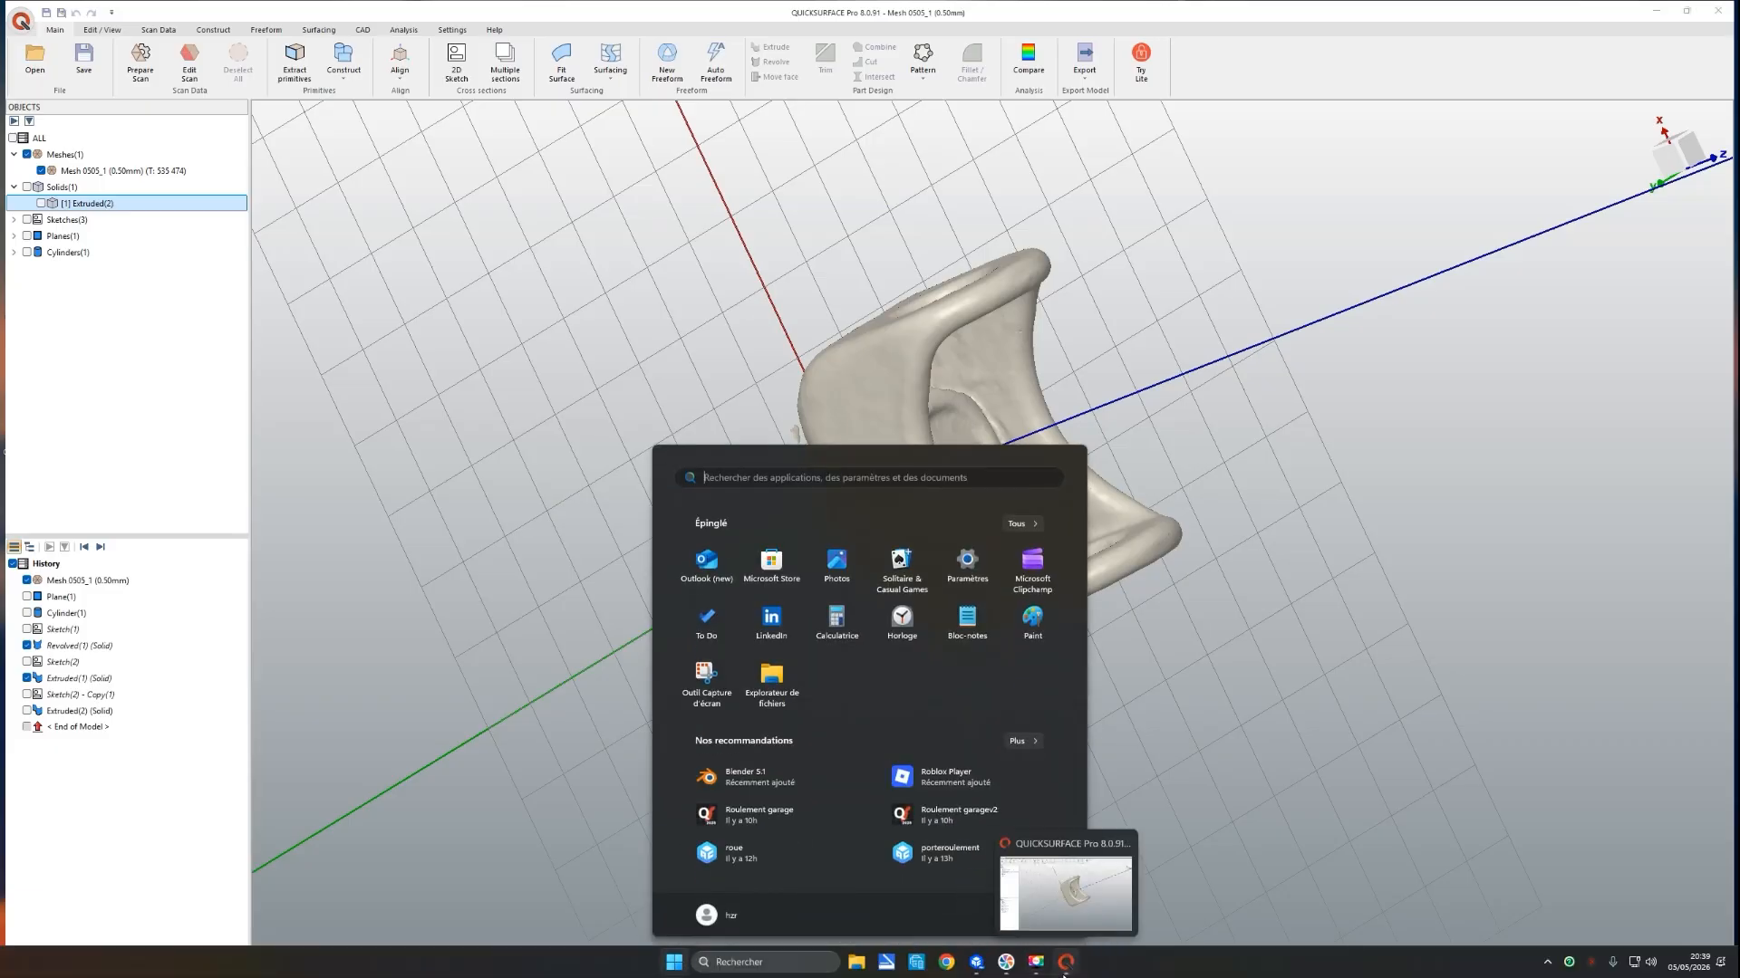
click(1040, 970)
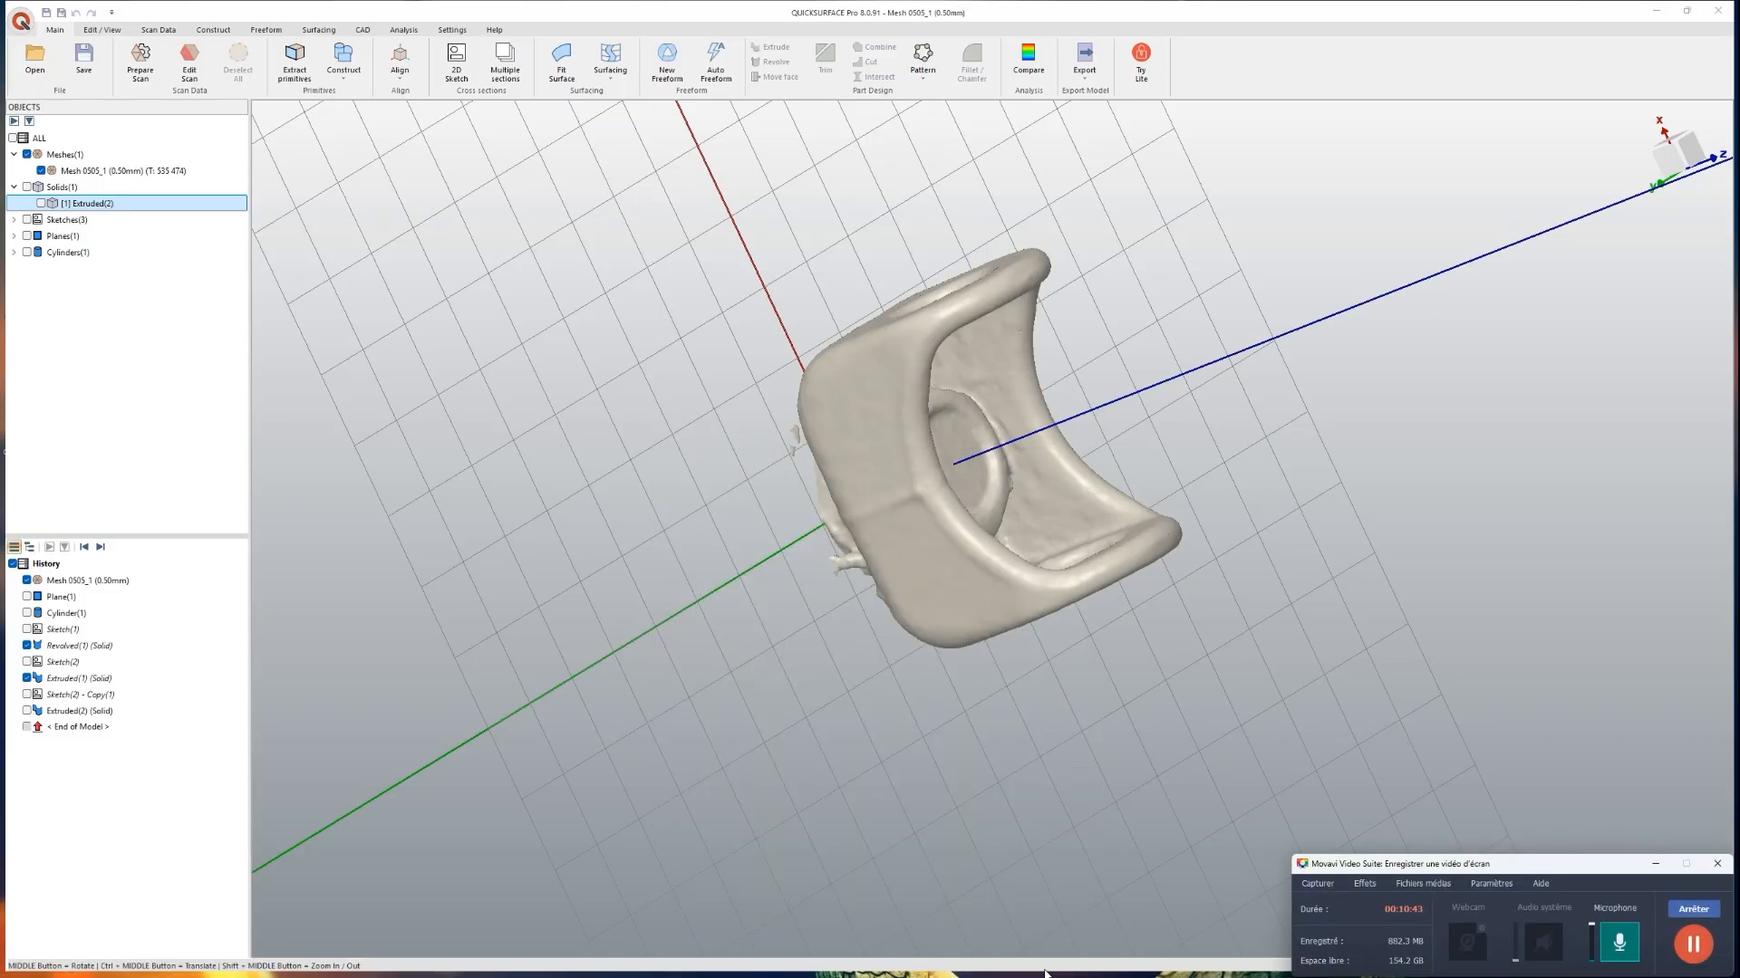
click(1105, 794)
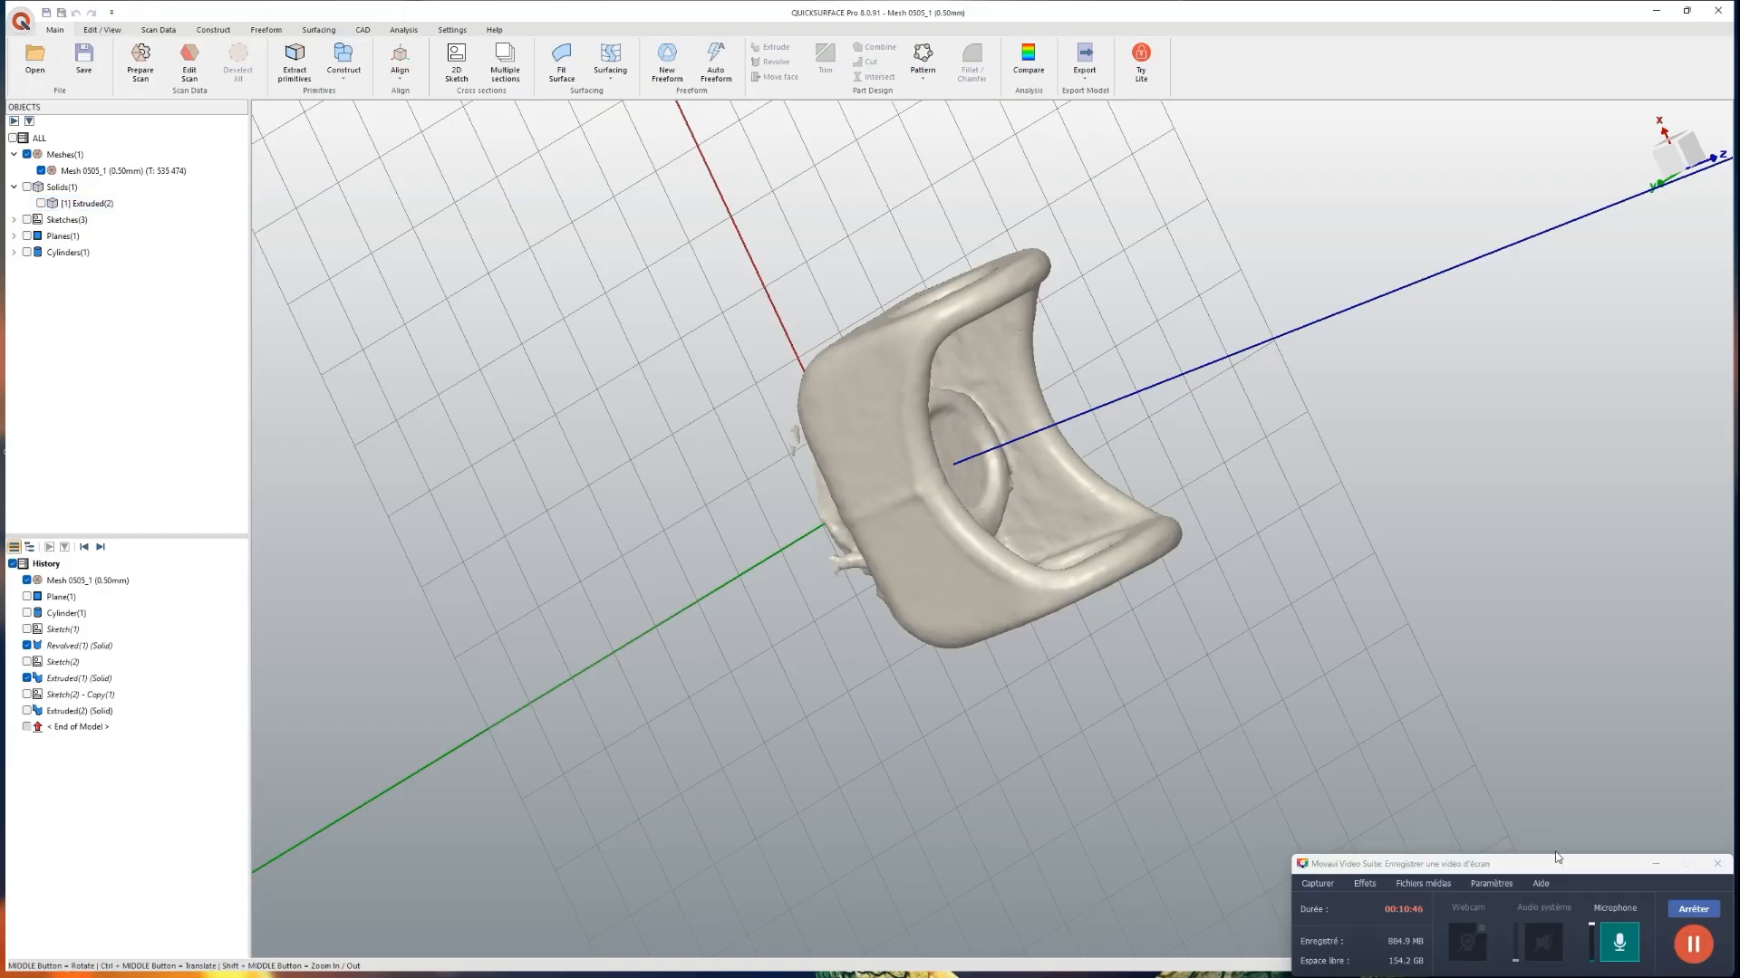
click(1655, 864)
middle_drag(1074, 651, 1118, 545)
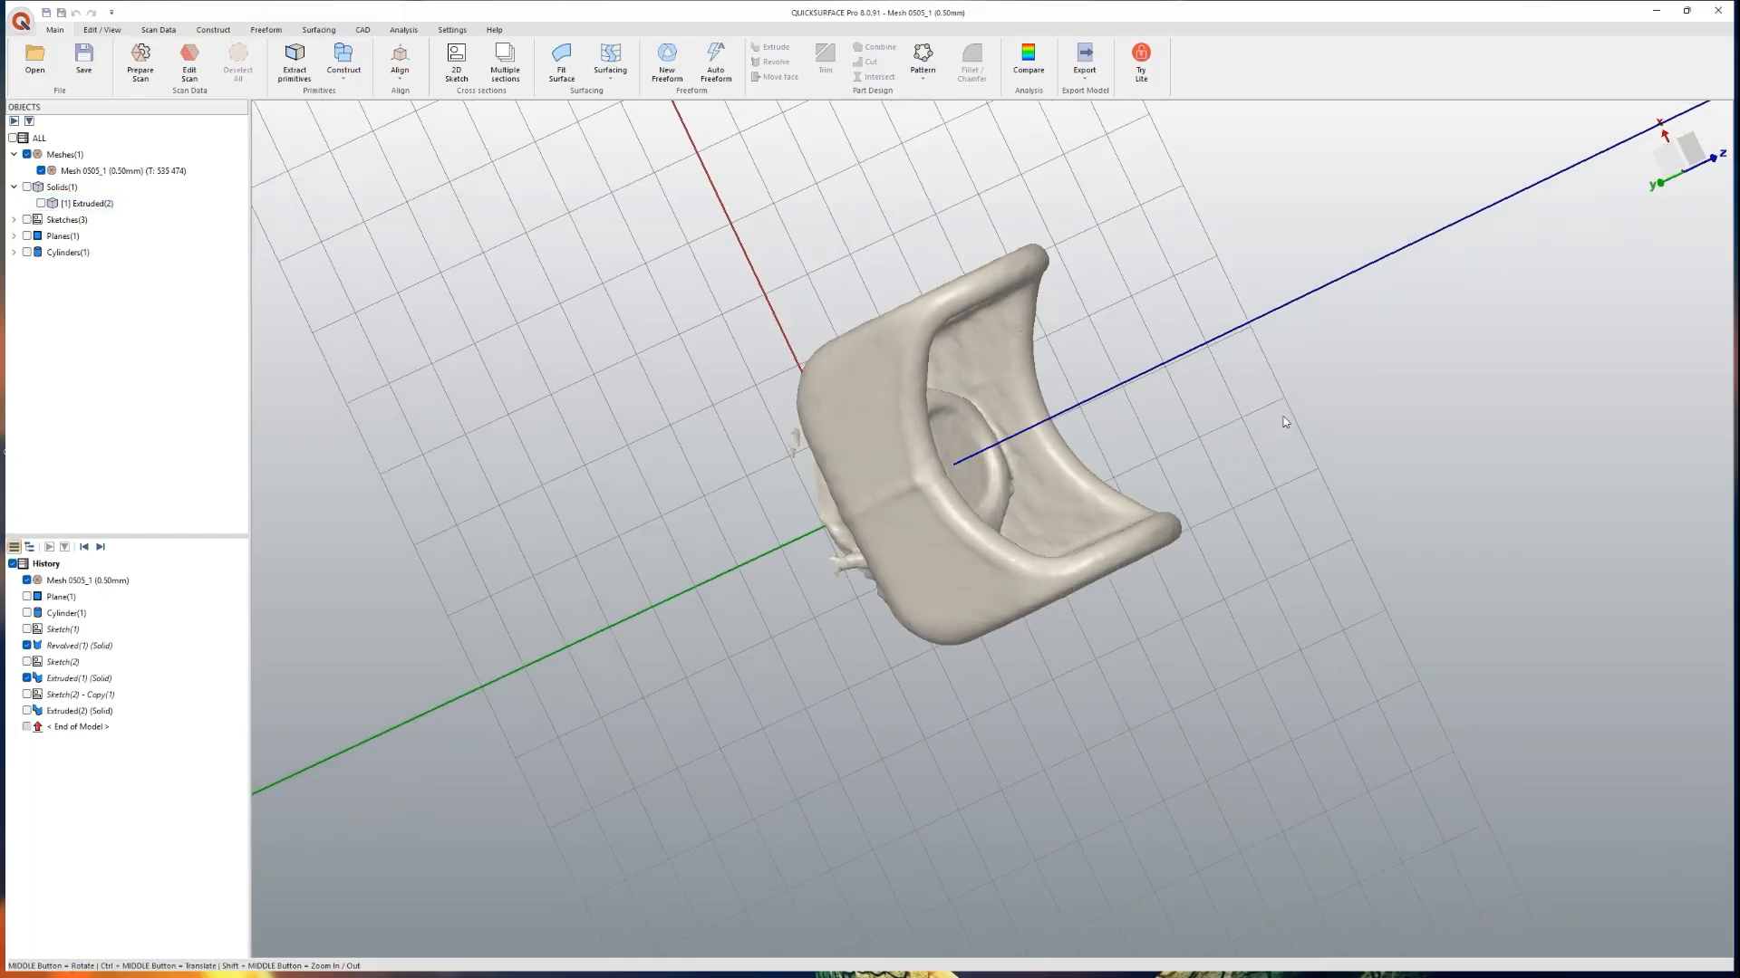
Step: Save the project as a new QUICKSURFACE file named "roulette"
click(22, 19)
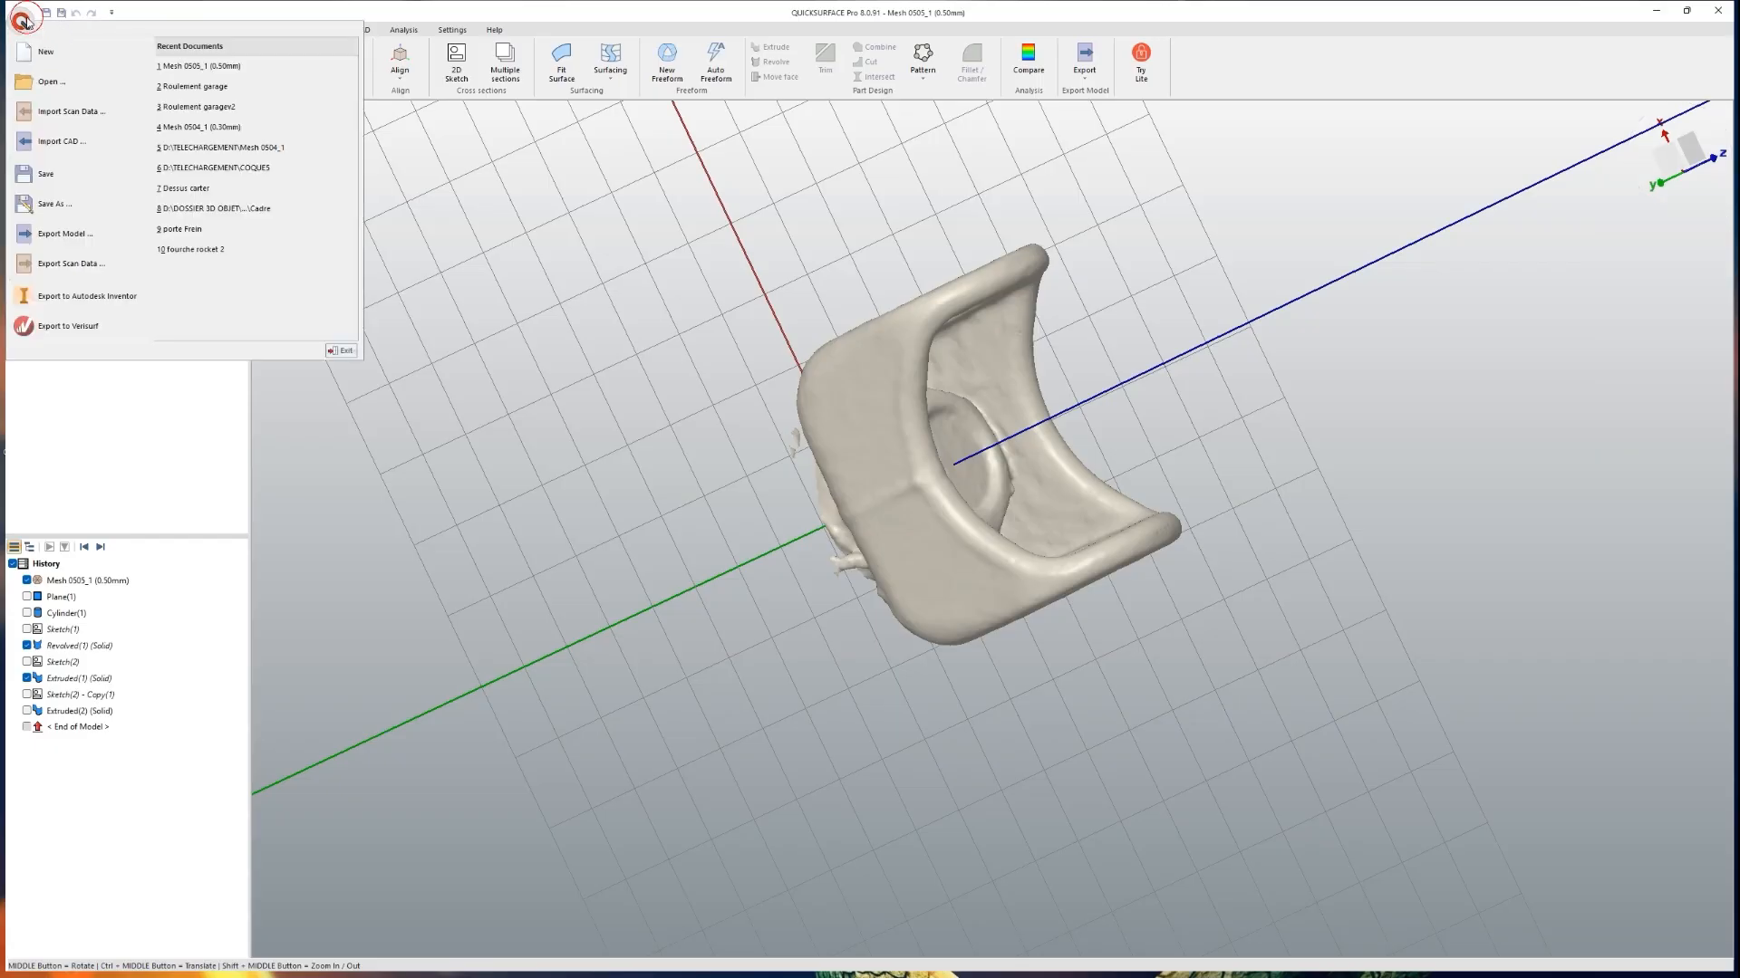
click(67, 212)
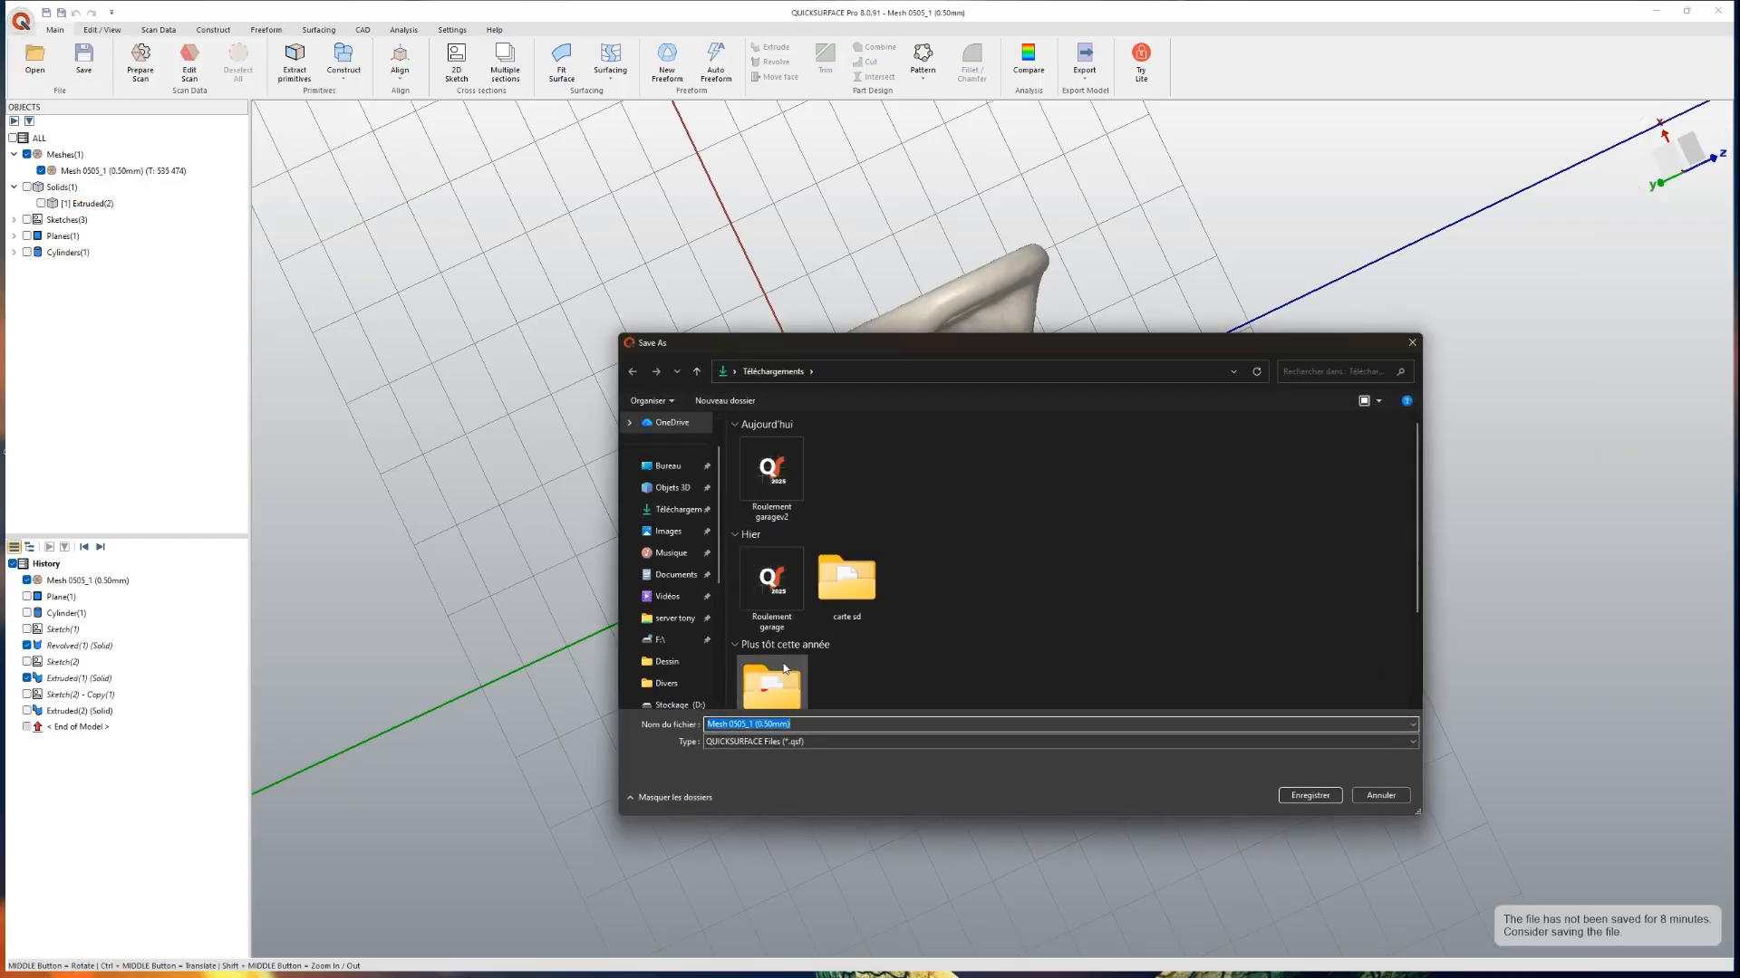
text(roulette)
key(Return)
Step: Create a 2D sketch for an extruded surface on the OYZ plane, using the outline of the bracket mesh as reference
middle_drag(940, 662, 742, 382)
click(453, 76)
middle_drag(958, 544, 883, 460)
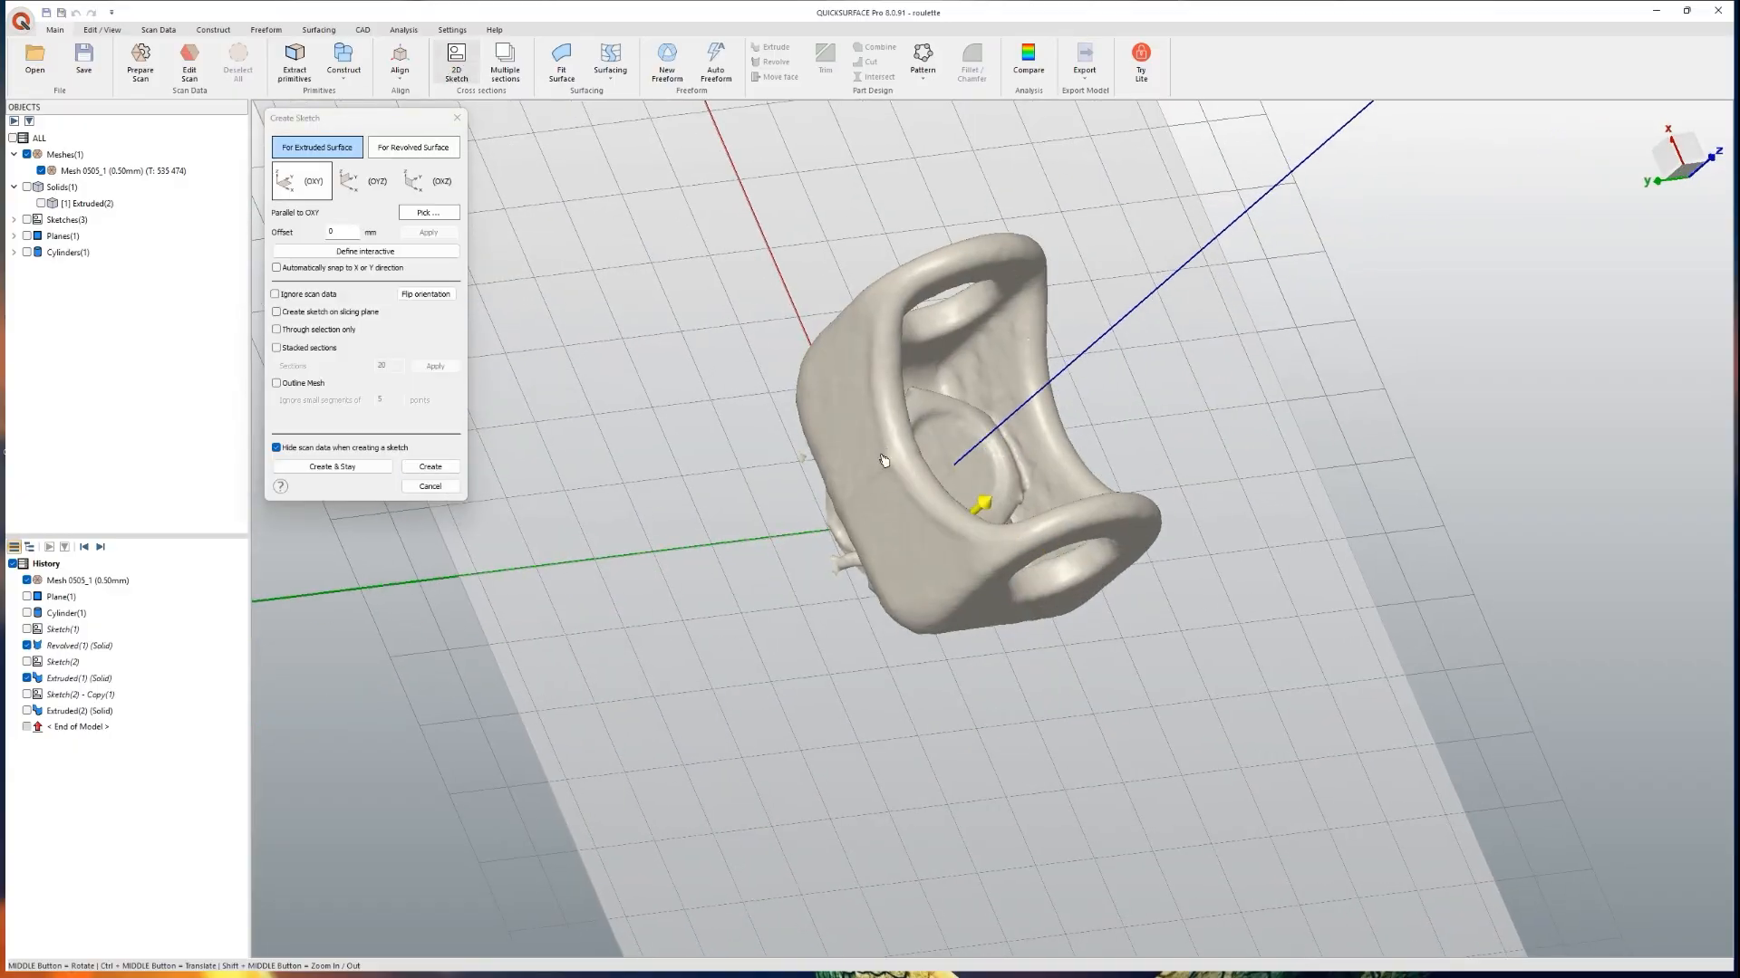
click(377, 192)
mouse_move(911, 590)
middle_down()
mouse_move(796, 268)
mouse_move(684, 122)
middle_up()
middle_drag(837, 501, 814, 443)
middle_drag(1049, 328, 1045, 511)
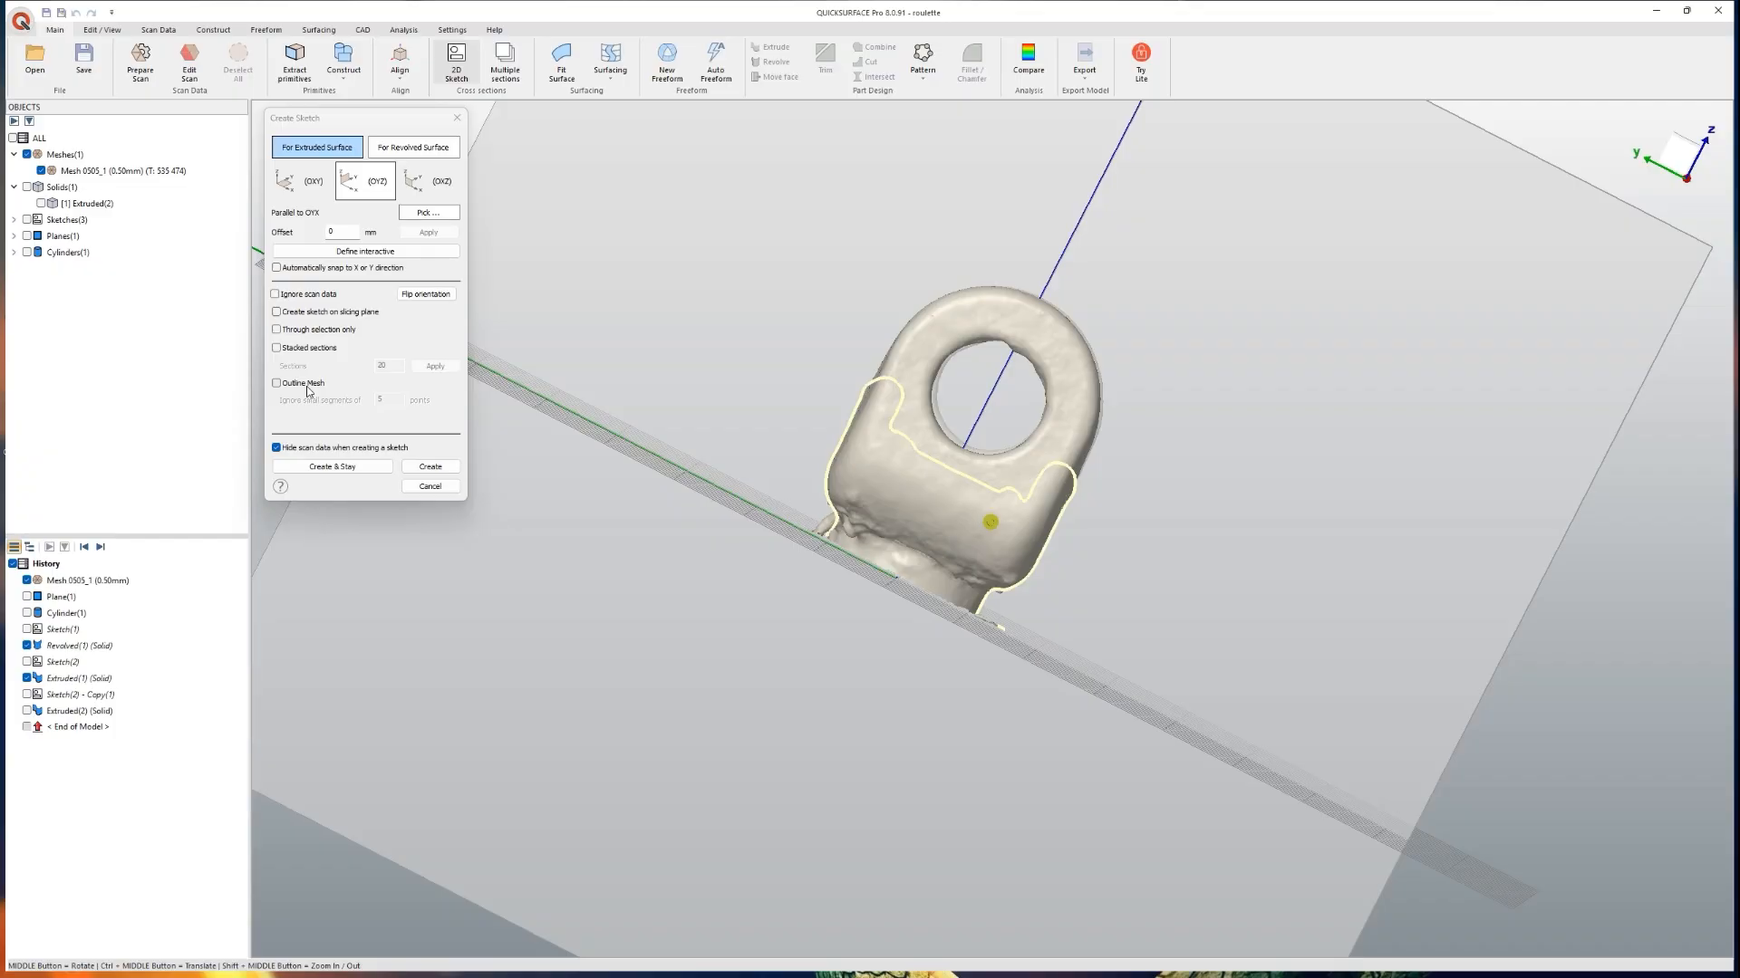
click(276, 383)
click(1018, 549)
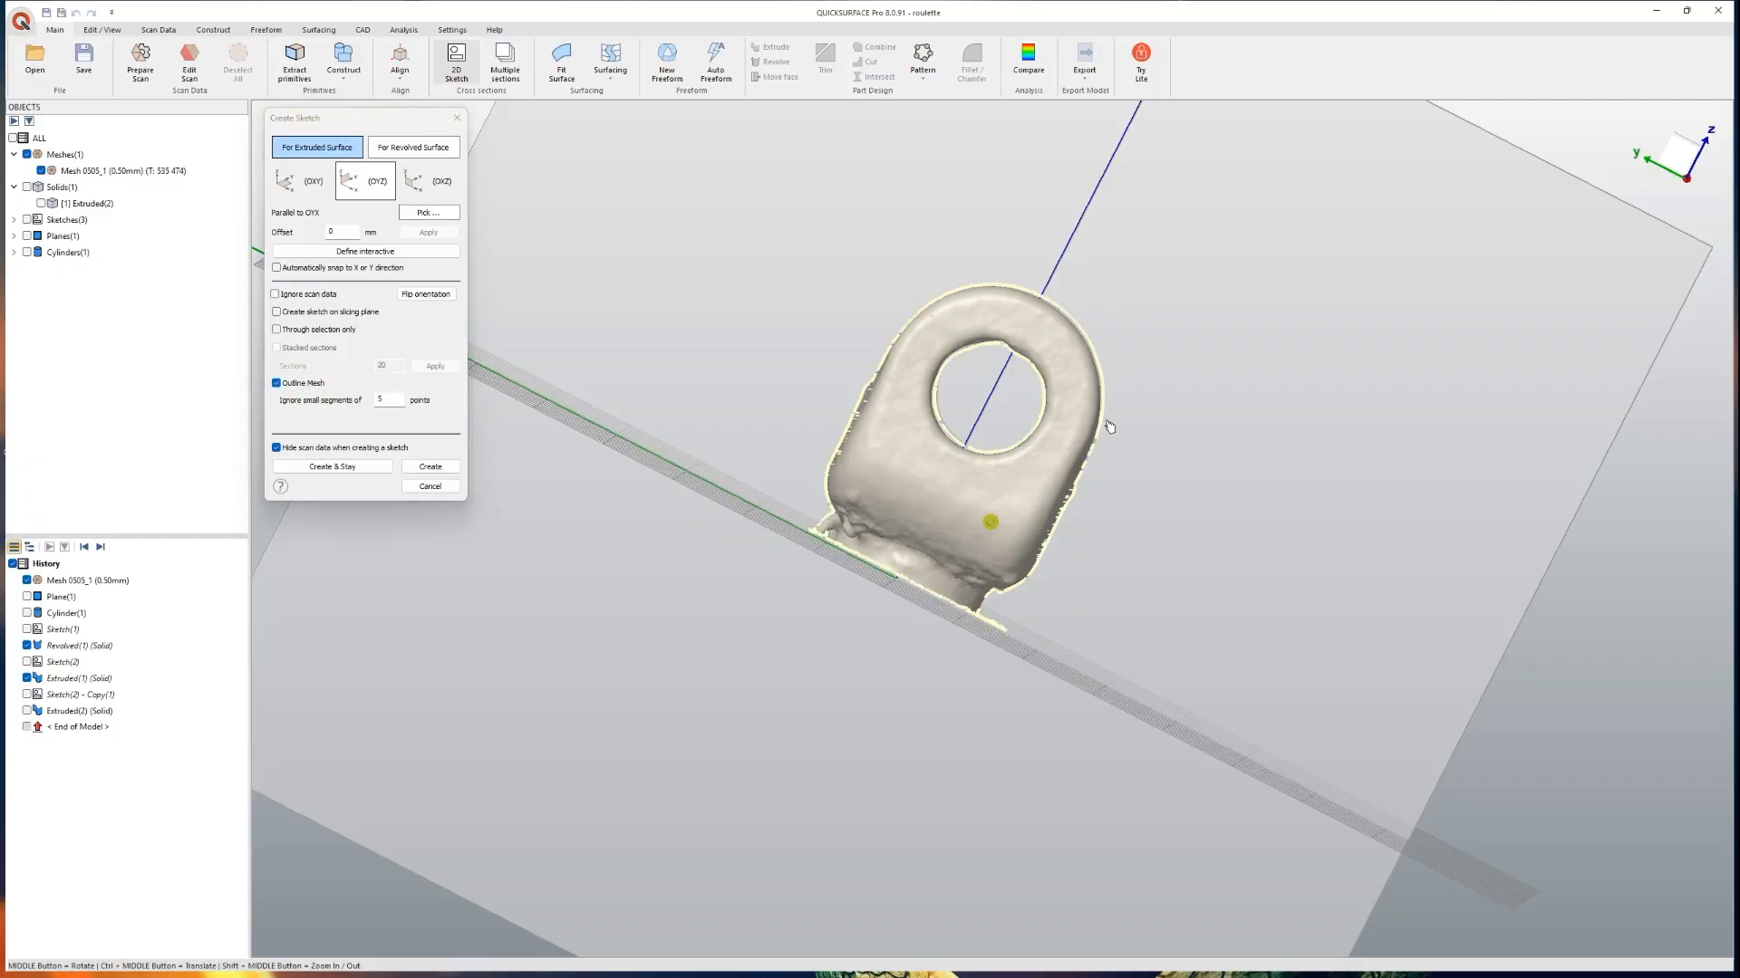
click(430, 466)
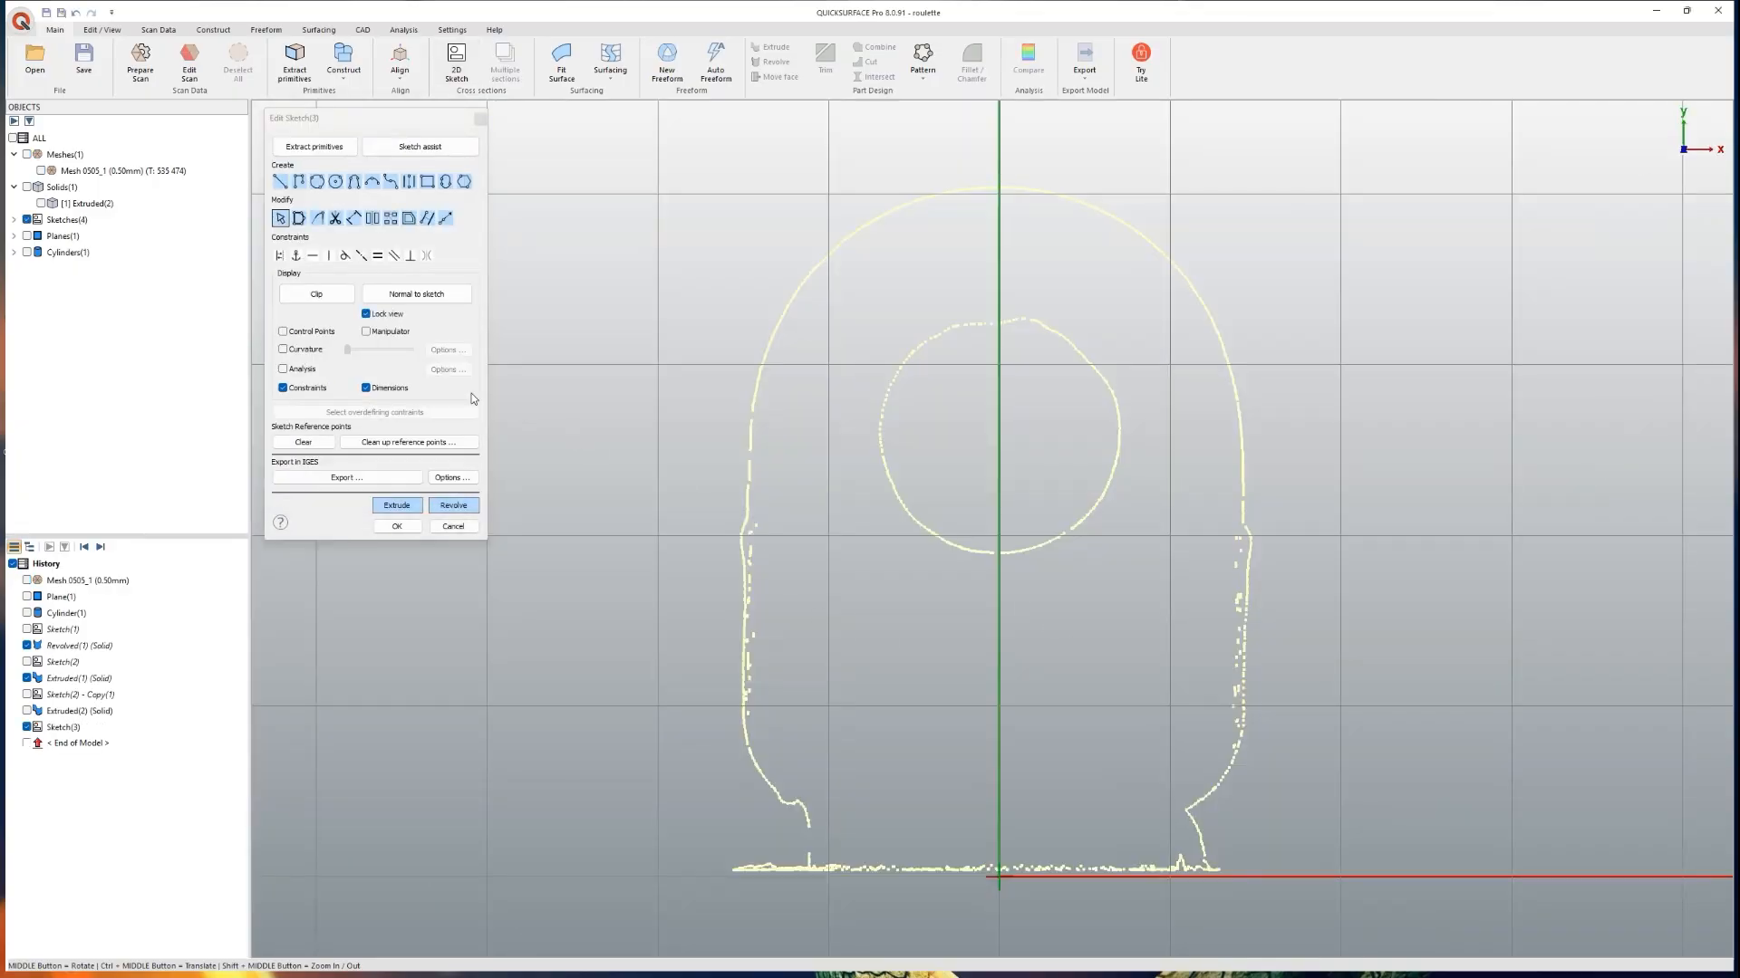
Step: Show the scan mesh unclipped behind the sketch and flip the view to the opposite side, normal to the sketch
click(40, 170)
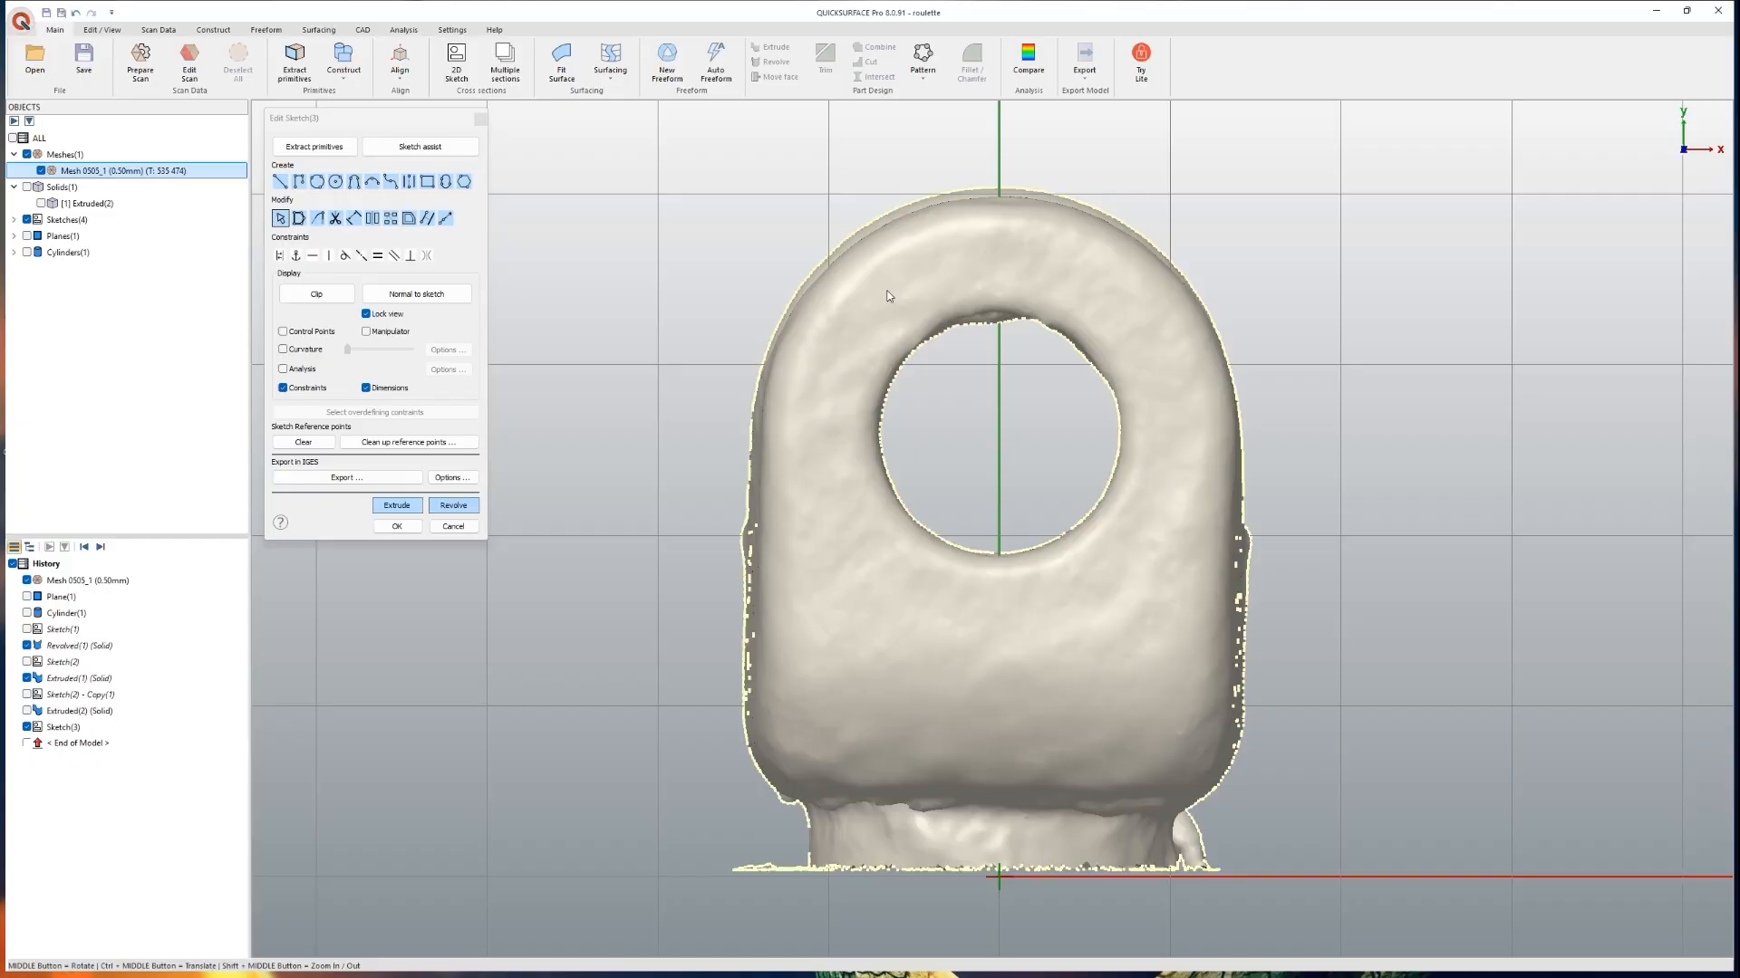
click(40, 170)
click(40, 171)
click(312, 299)
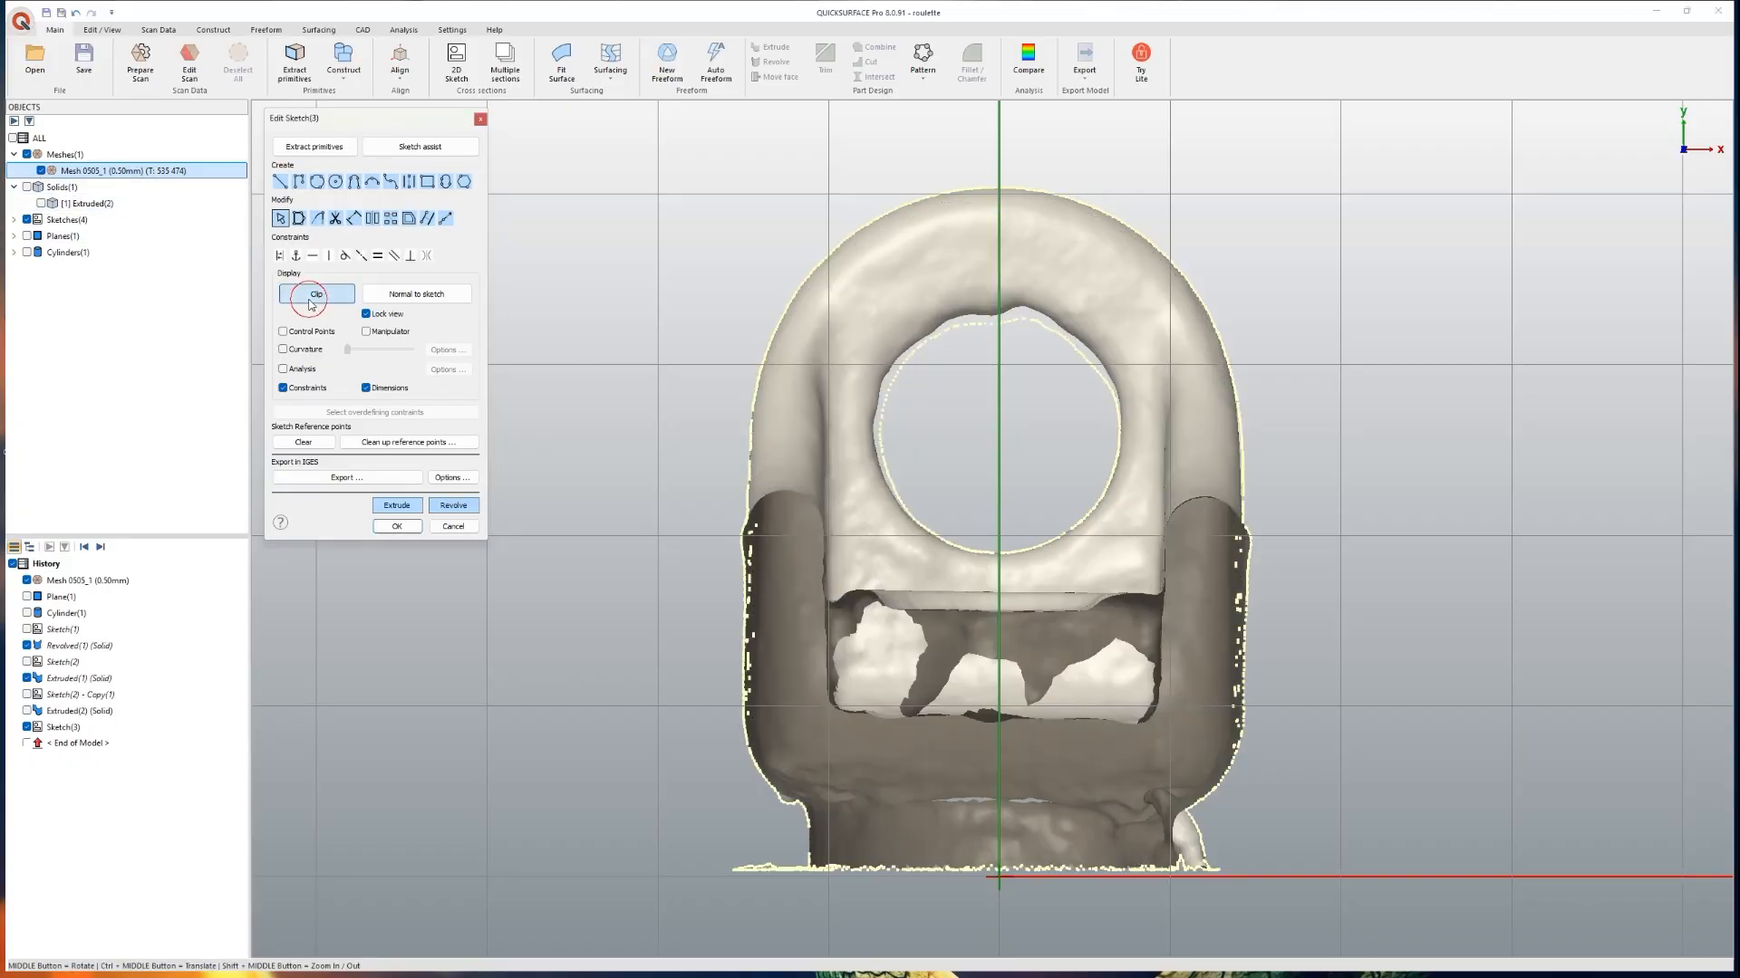
mouse_move(688, 589)
ctrl+middle_down()
mouse_move(721, 616)
mouse_move(657, 558)
ctrl+middle_up()
click(424, 297)
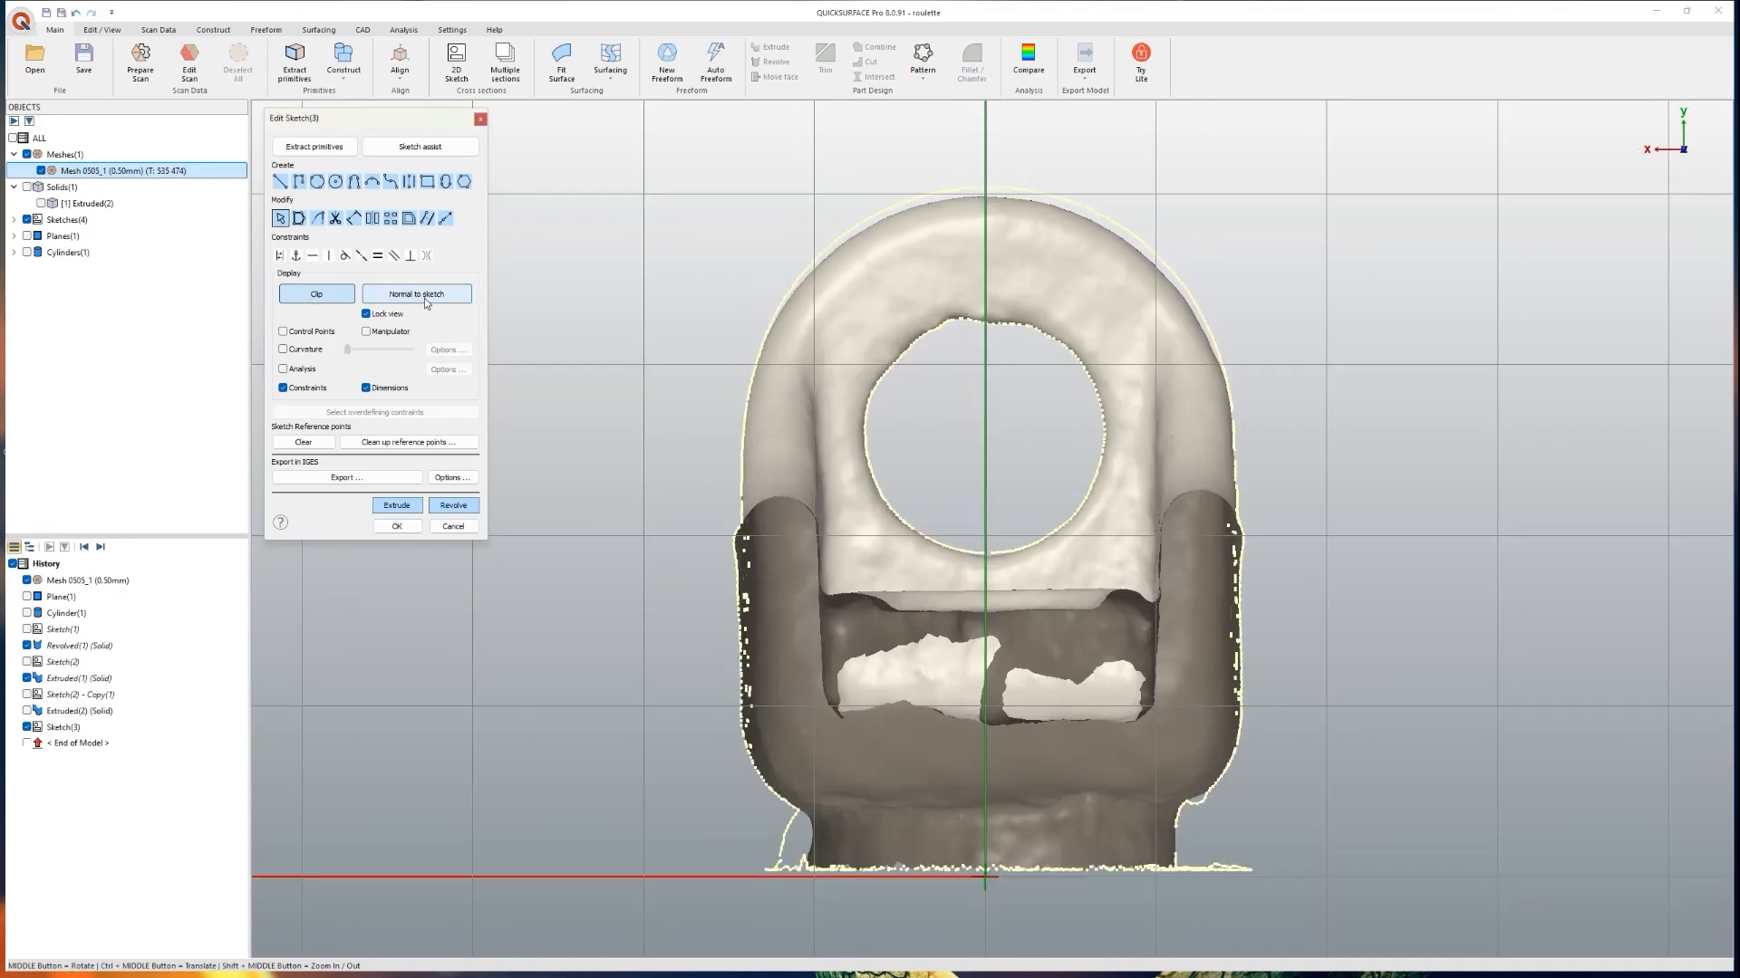
click(333, 297)
click(422, 295)
click(422, 295)
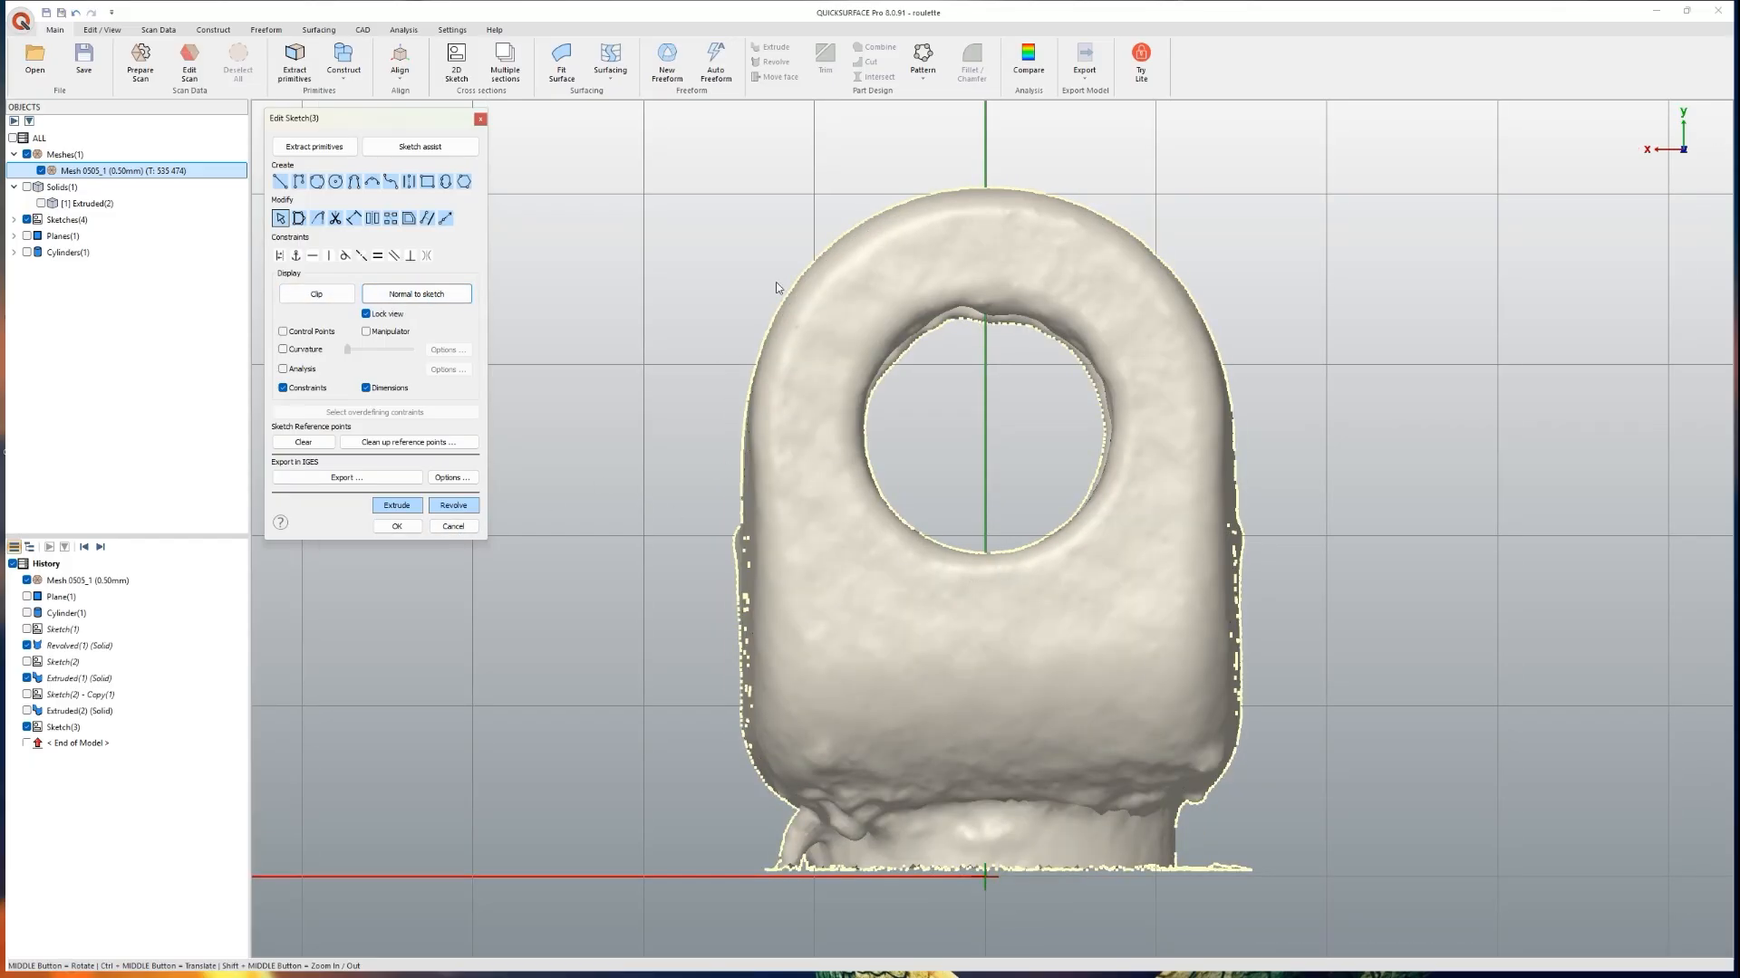
Step: Fit a line to each straight side of the bracket outline and a circle to its rounded upper end
click(315, 146)
drag(740, 697, 745, 467)
drag(1238, 683, 1228, 472)
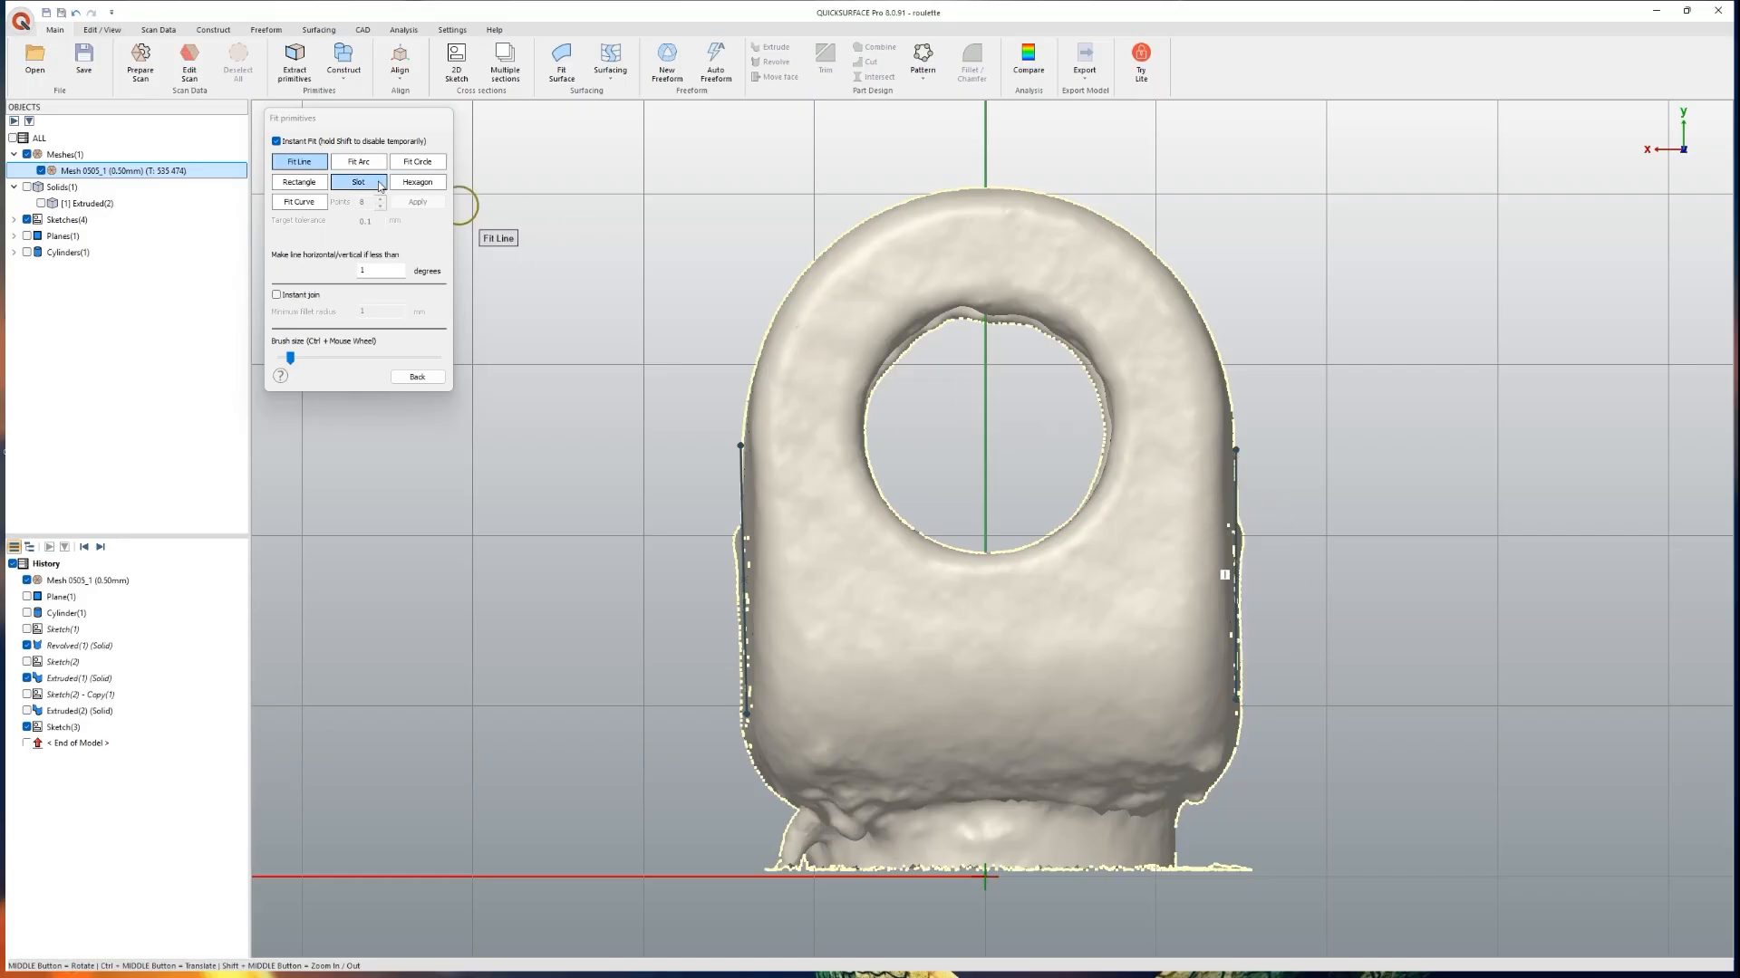
click(417, 161)
mouse_move(825, 263)
mouse_down()
mouse_move(1002, 174)
mouse_move(1185, 307)
mouse_move(1234, 426)
mouse_up()
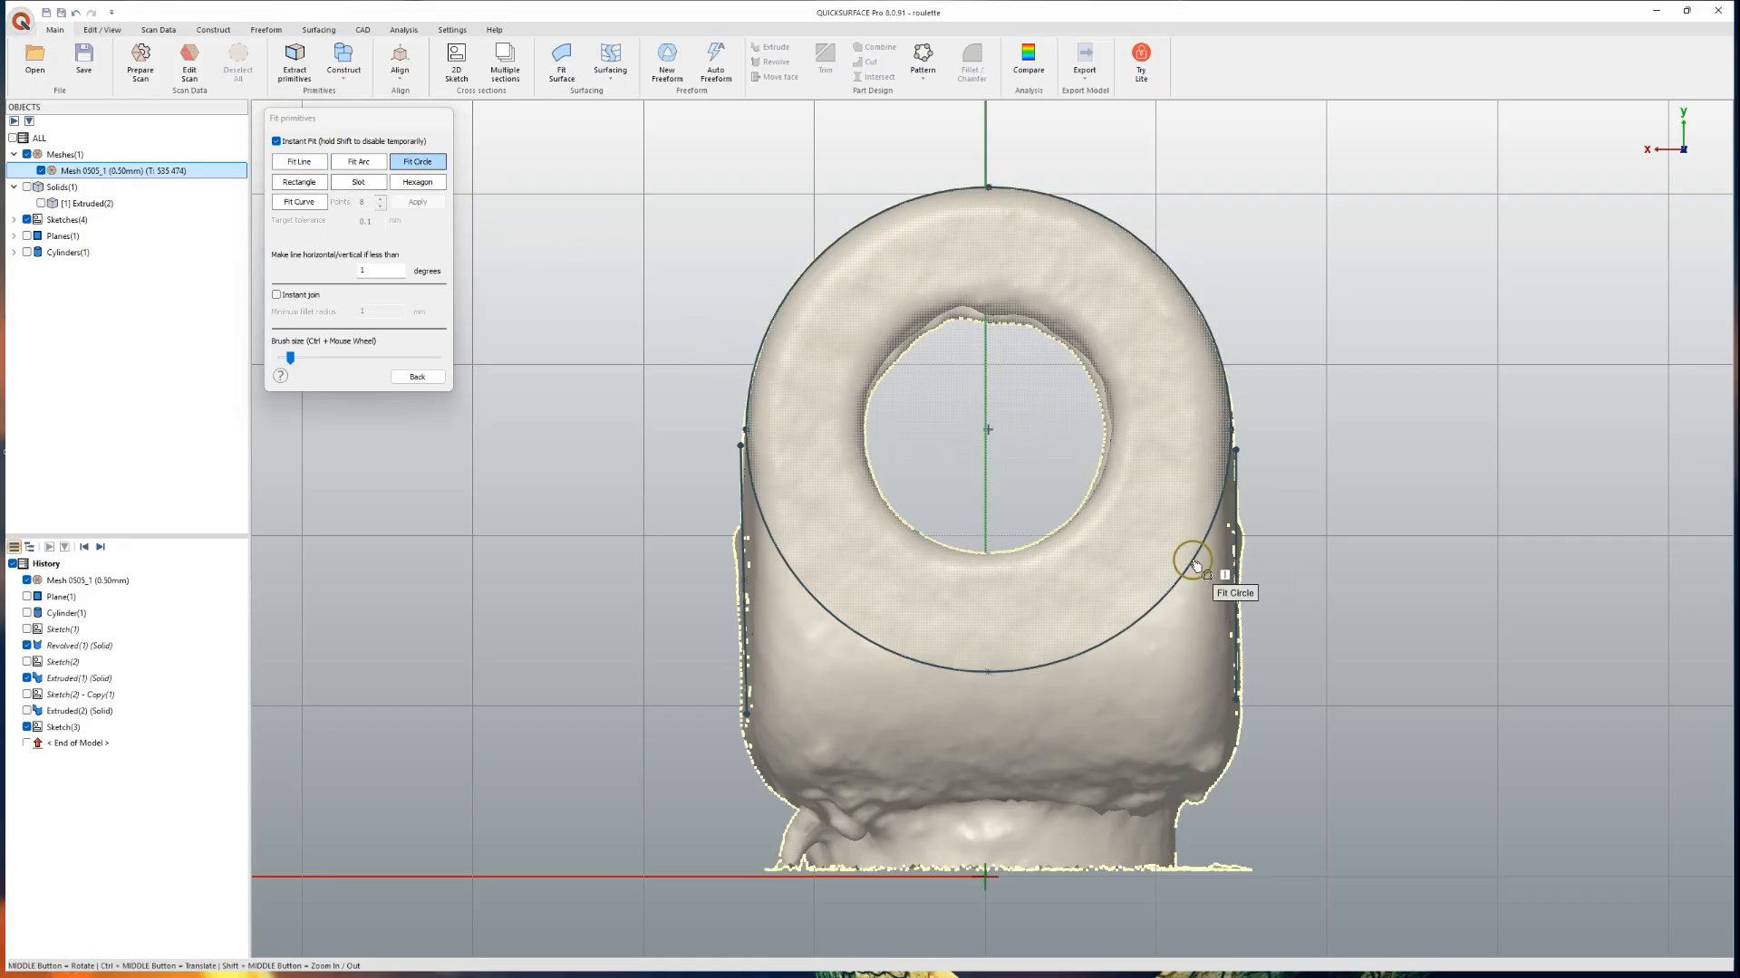
key(Escape)
click(743, 513)
click(415, 377)
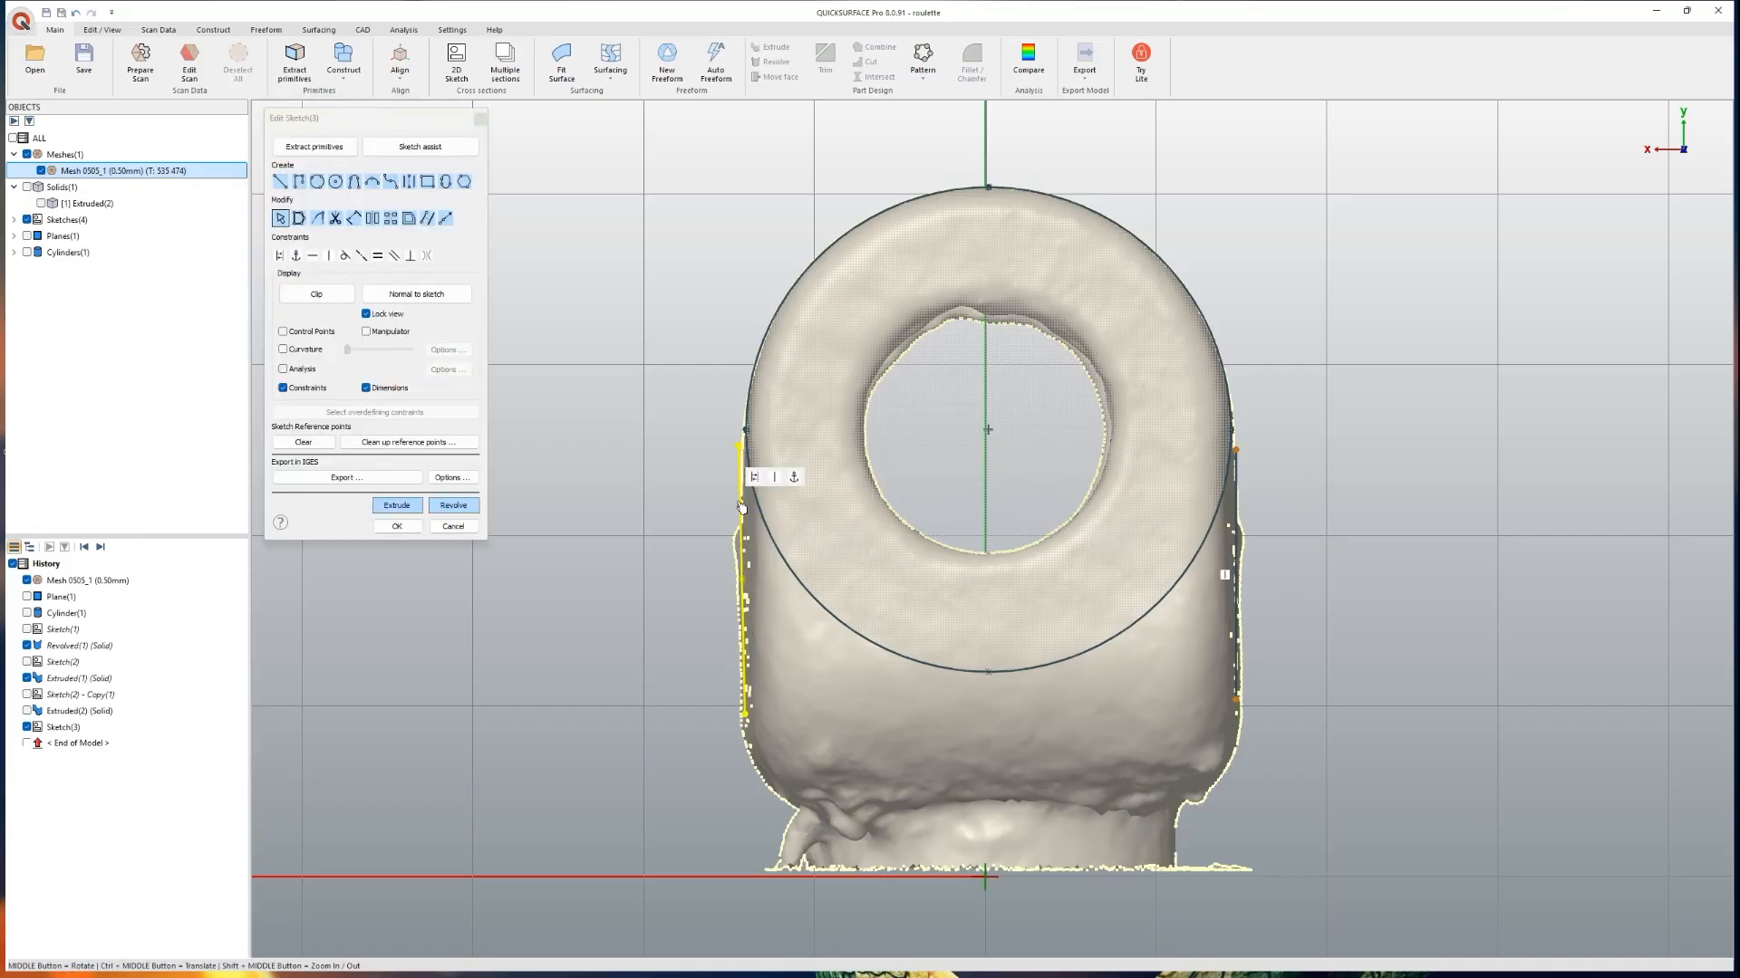
Step: Attach the upper ends of both side lines to the circle and extend their lower ends down to the bracket's neck
drag(740, 453, 746, 437)
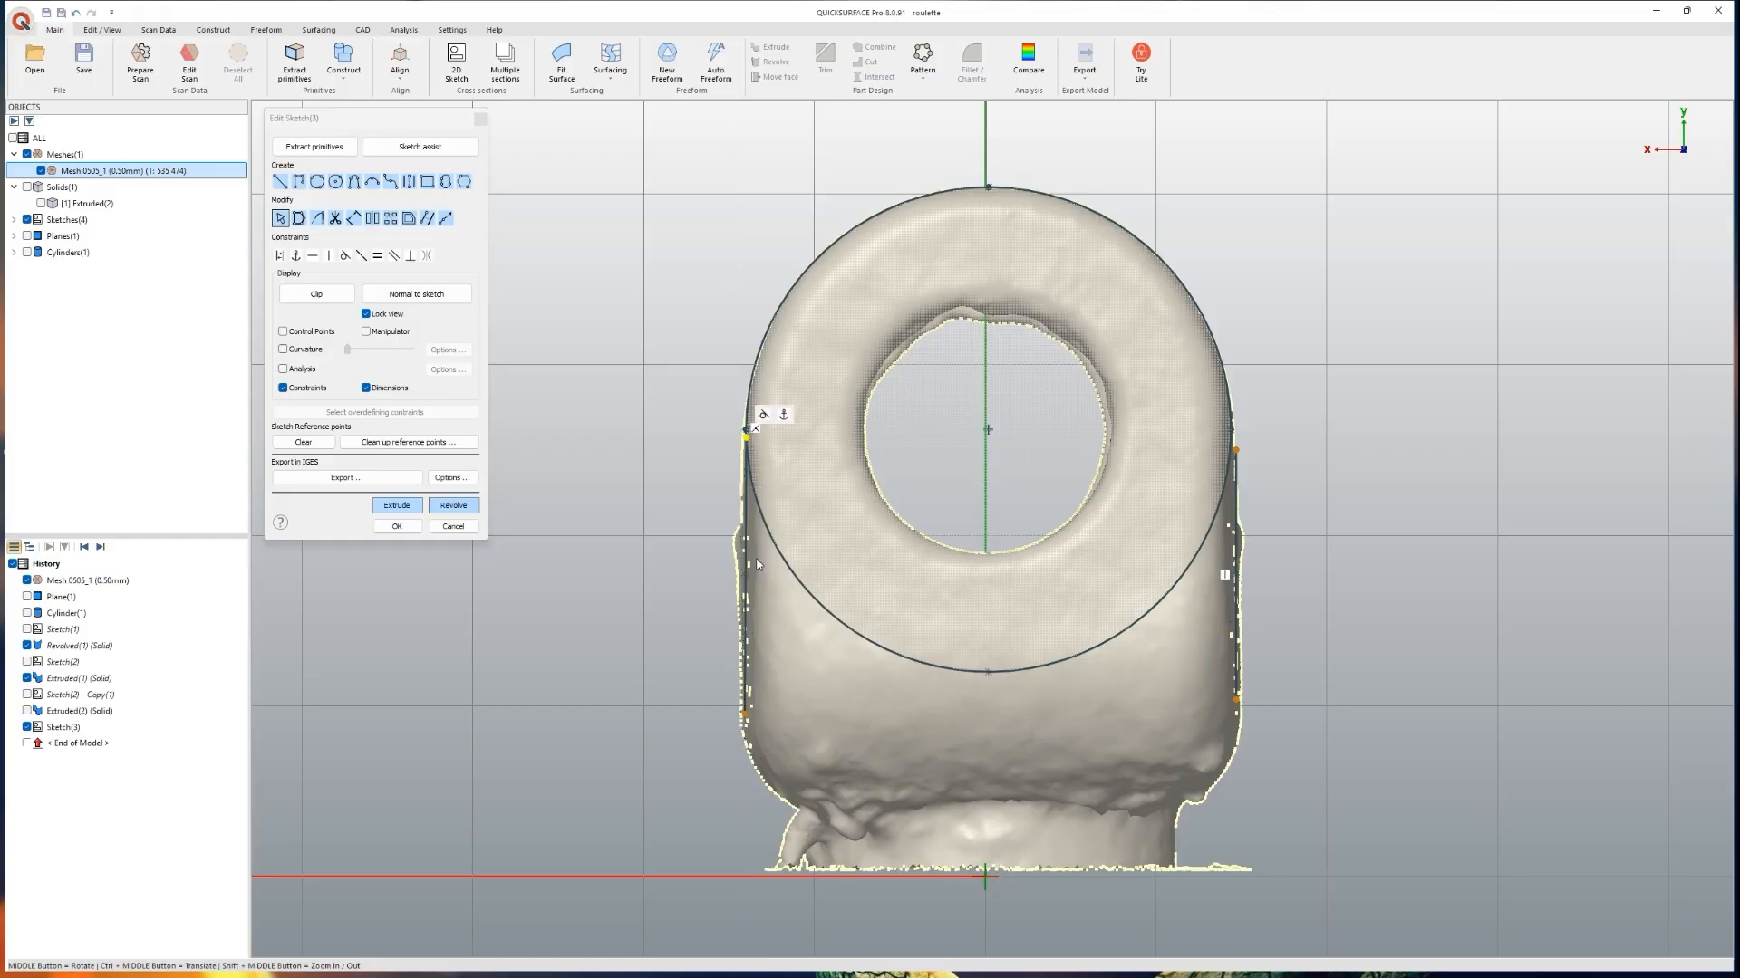
click(748, 639)
click(782, 617)
click(746, 623)
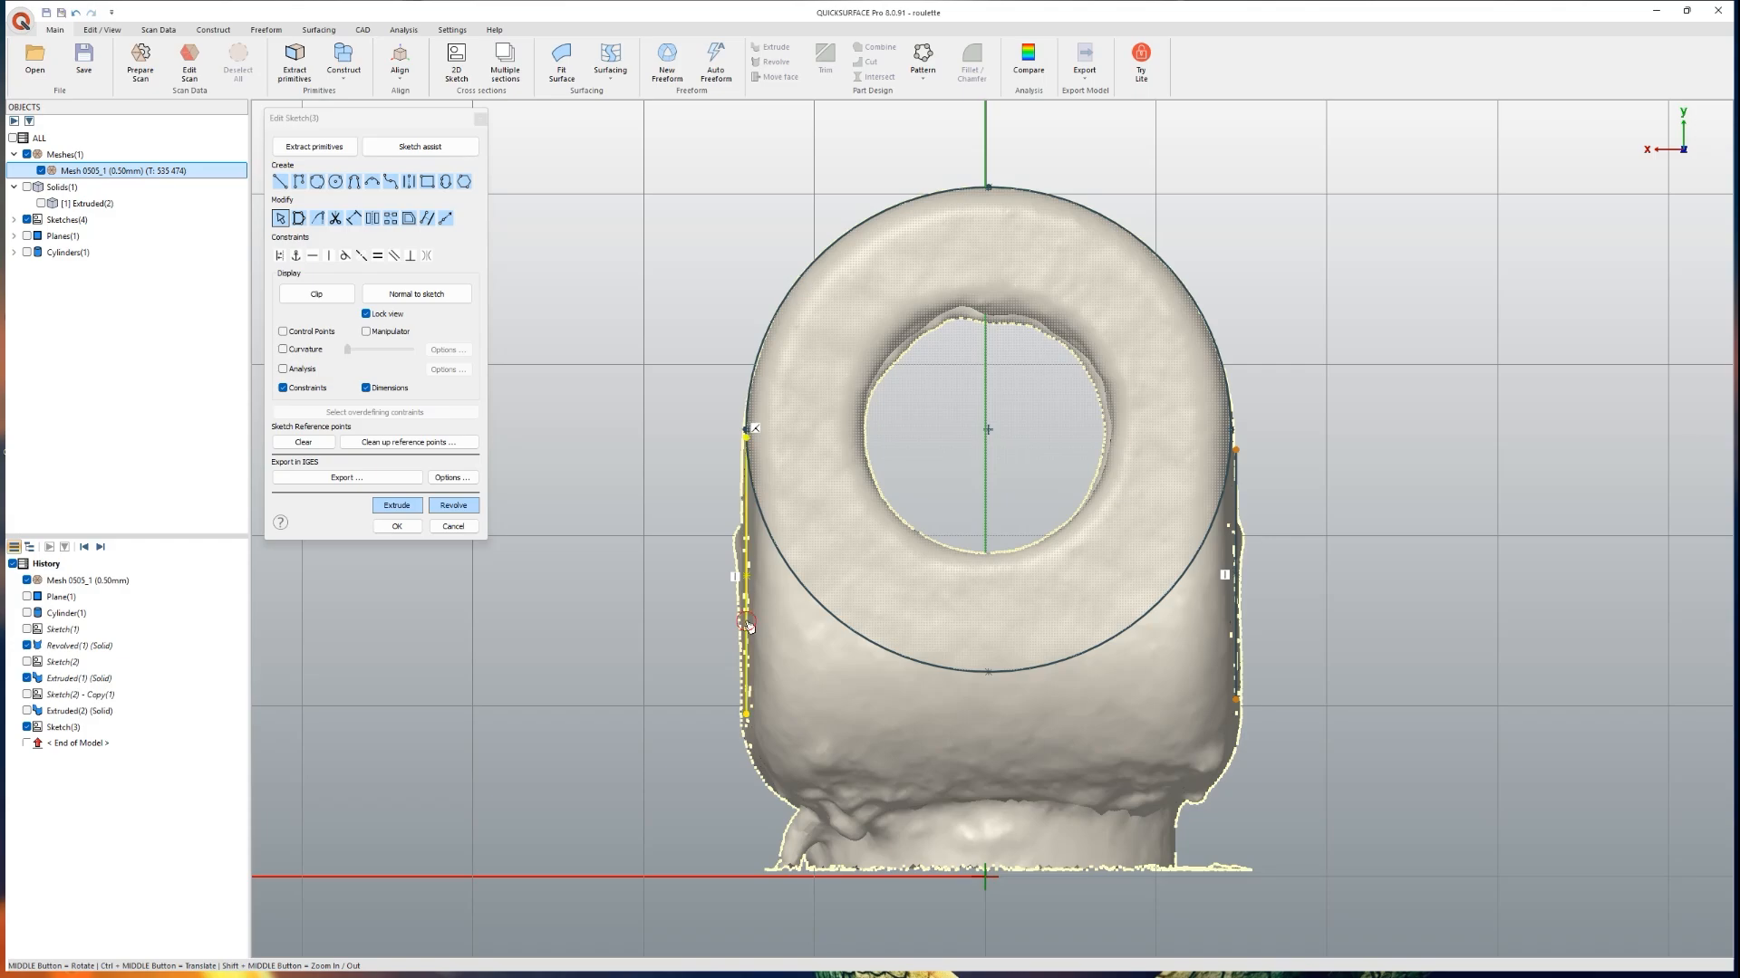
click(1238, 625)
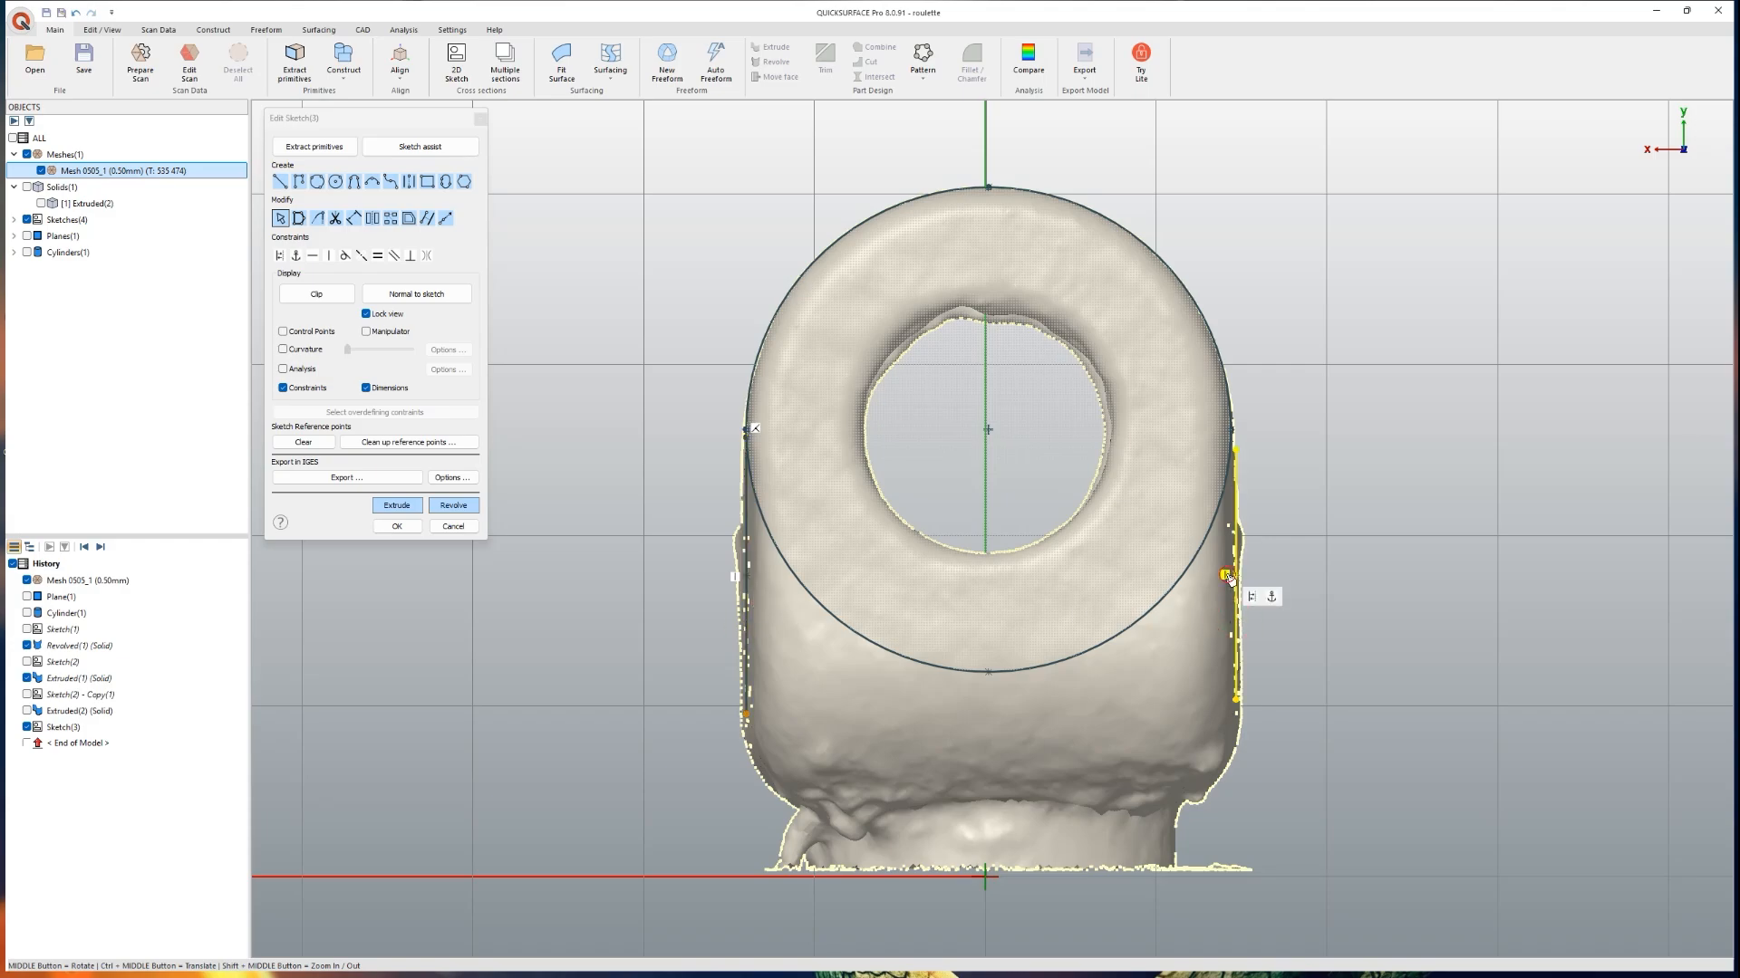
click(1227, 577)
click(1239, 625)
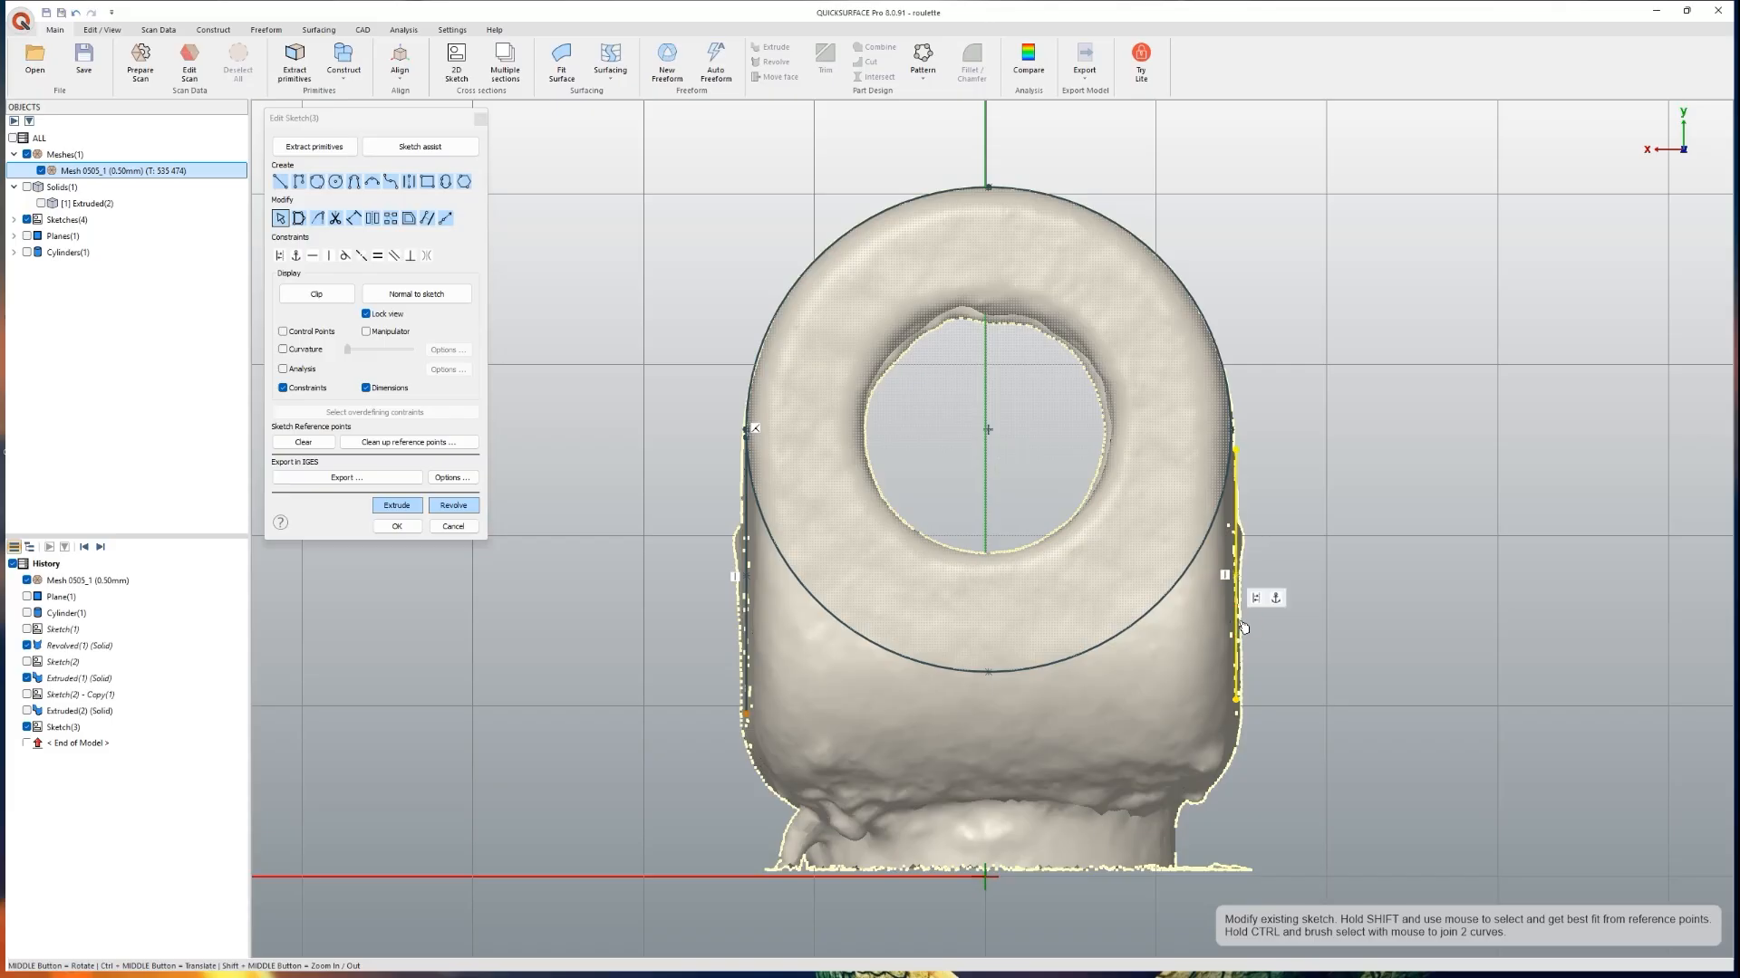
click(1235, 449)
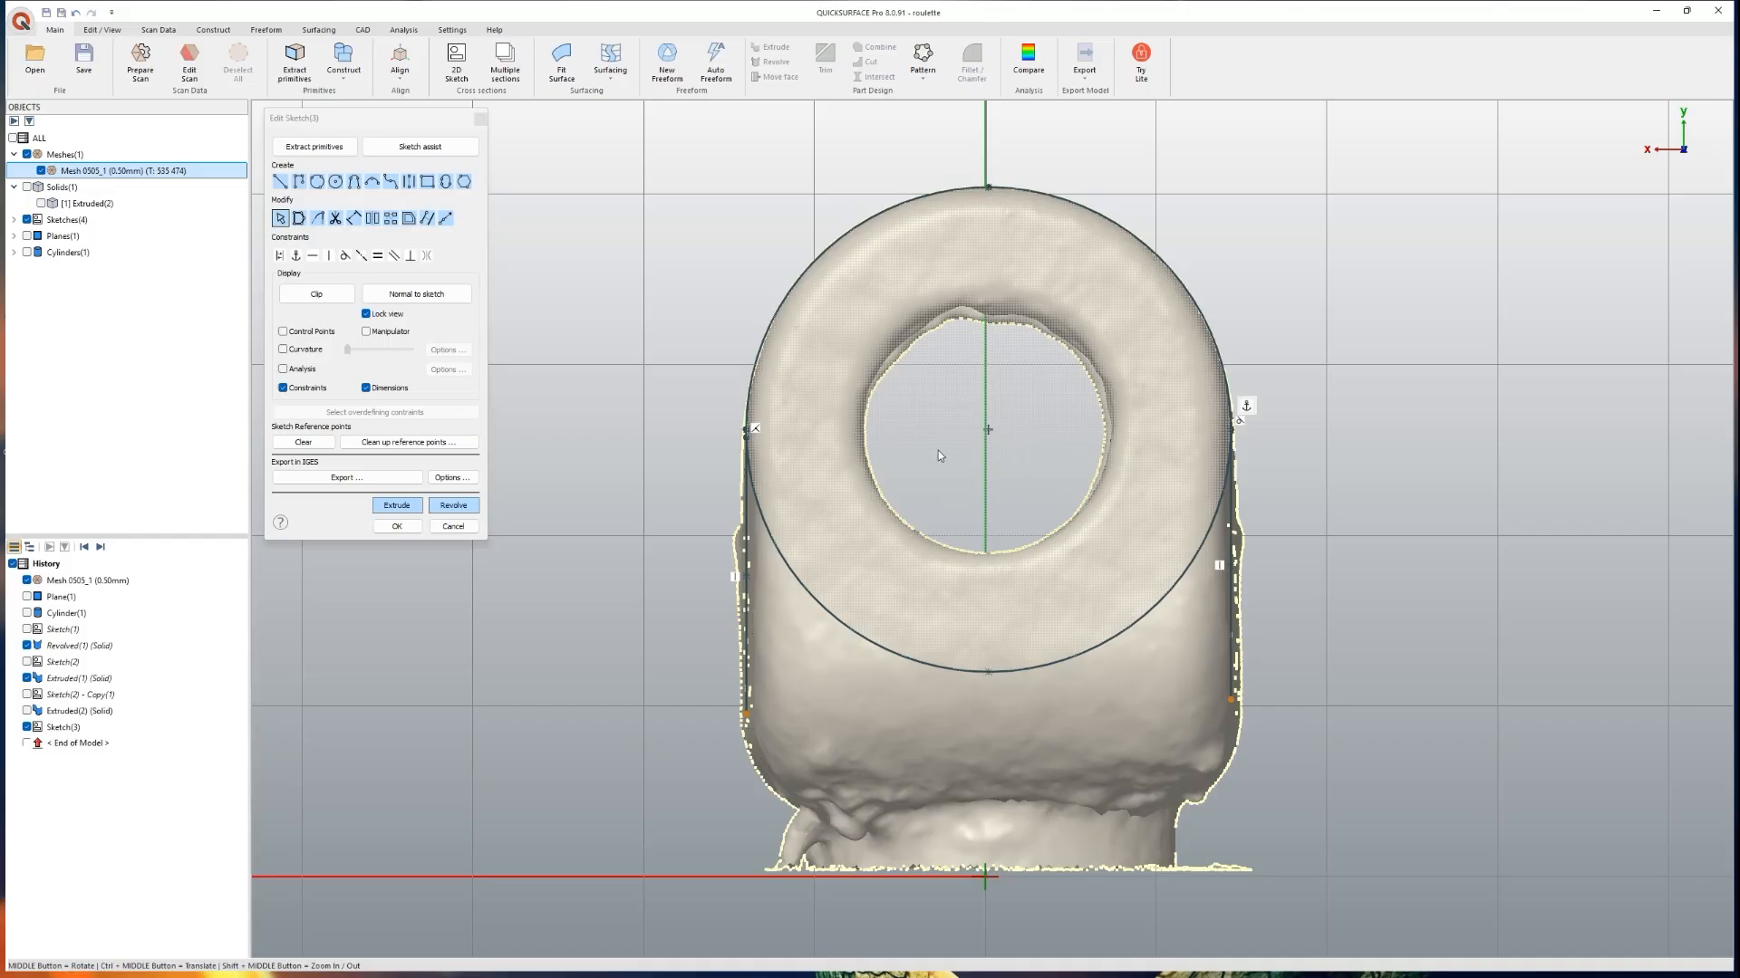
click(1236, 600)
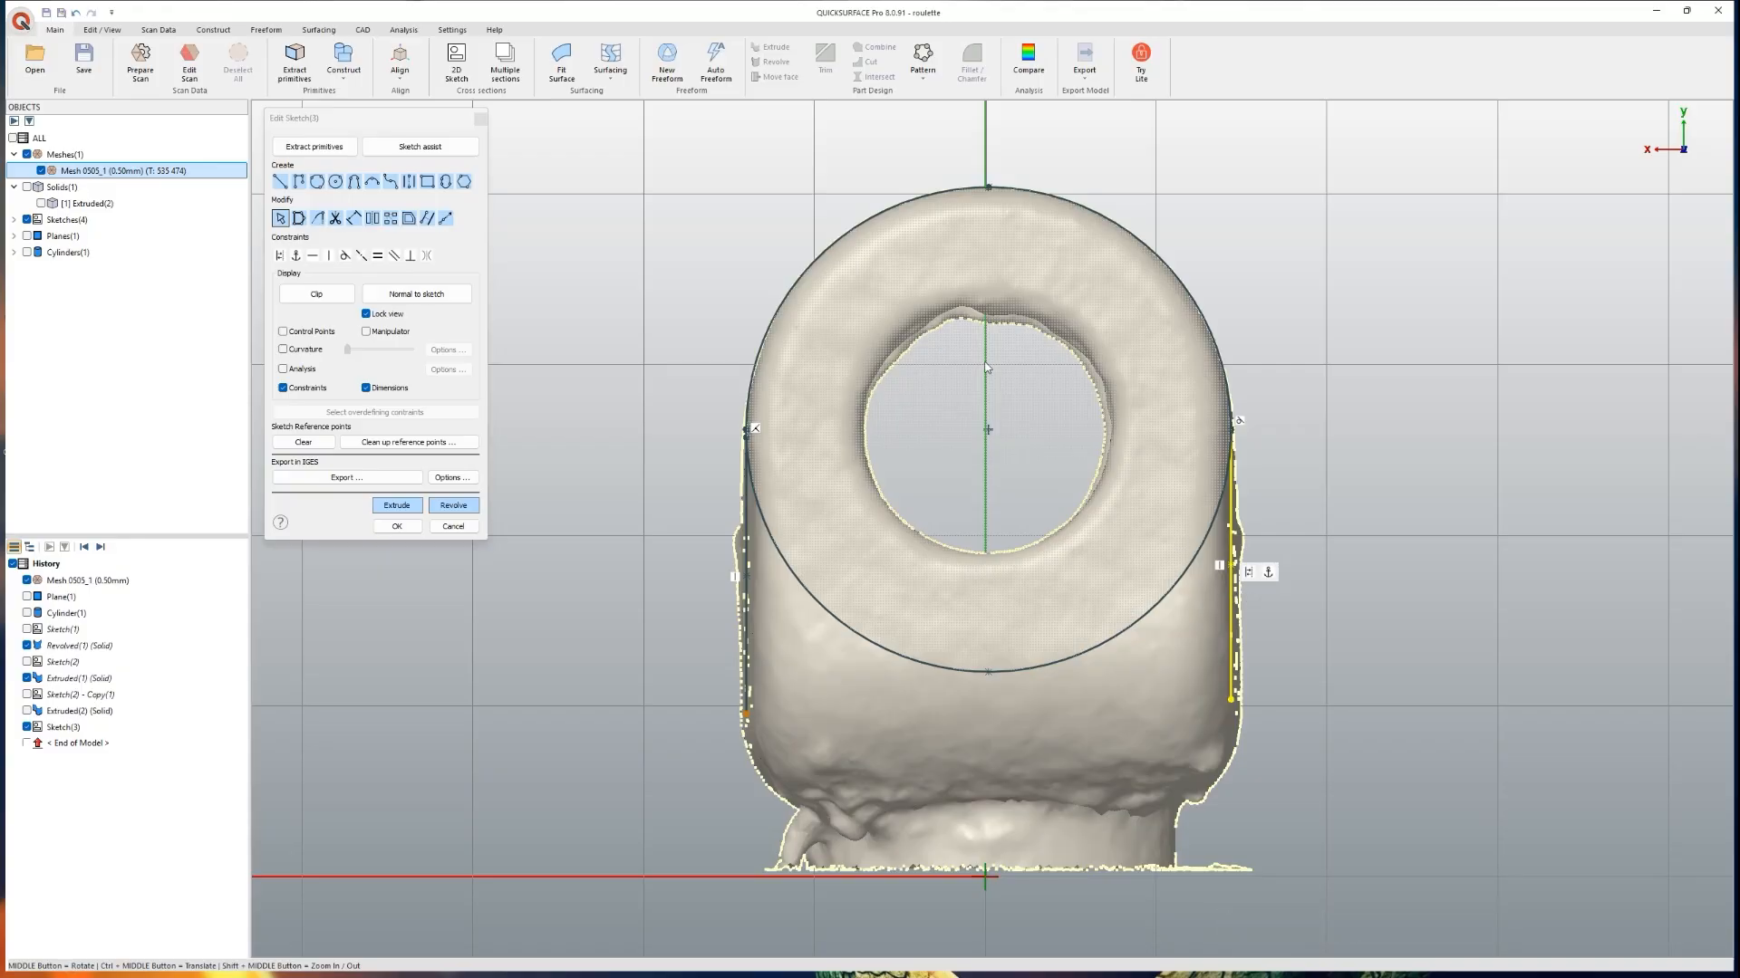
drag(752, 722, 746, 814)
drag(1230, 704, 1231, 808)
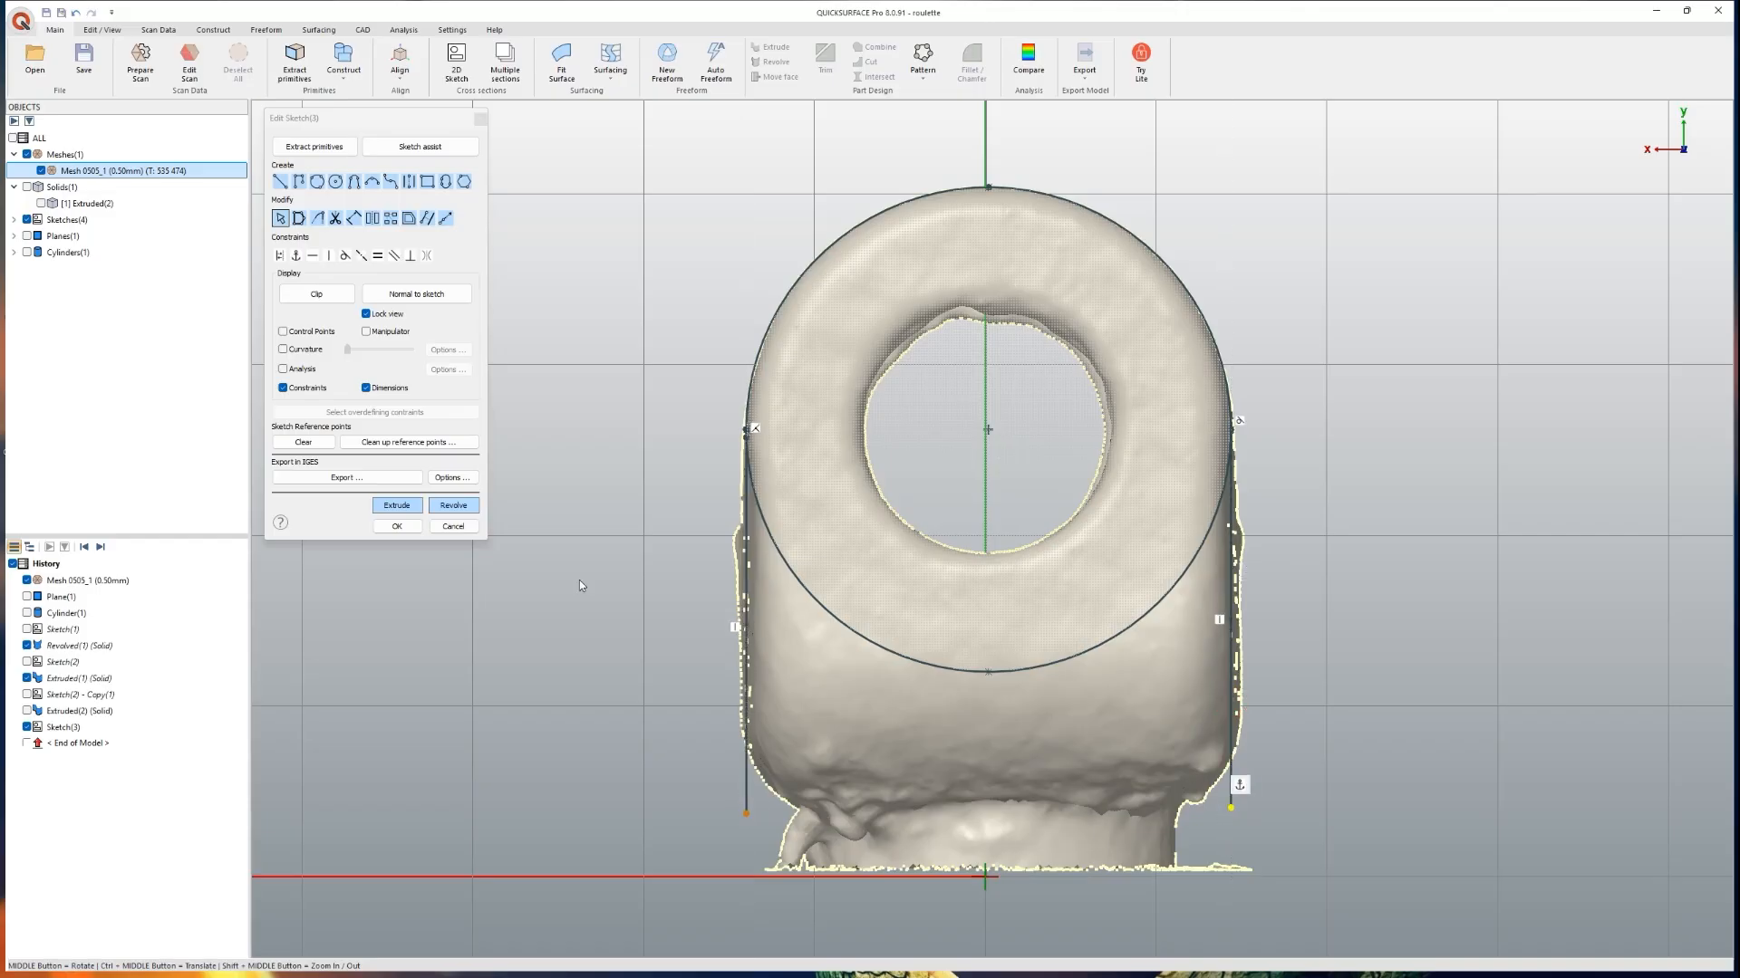
Step: Draw a horizontal line along the bracket's lower edge above the neck and extend it past both side lines
click(280, 181)
click(280, 181)
click(873, 807)
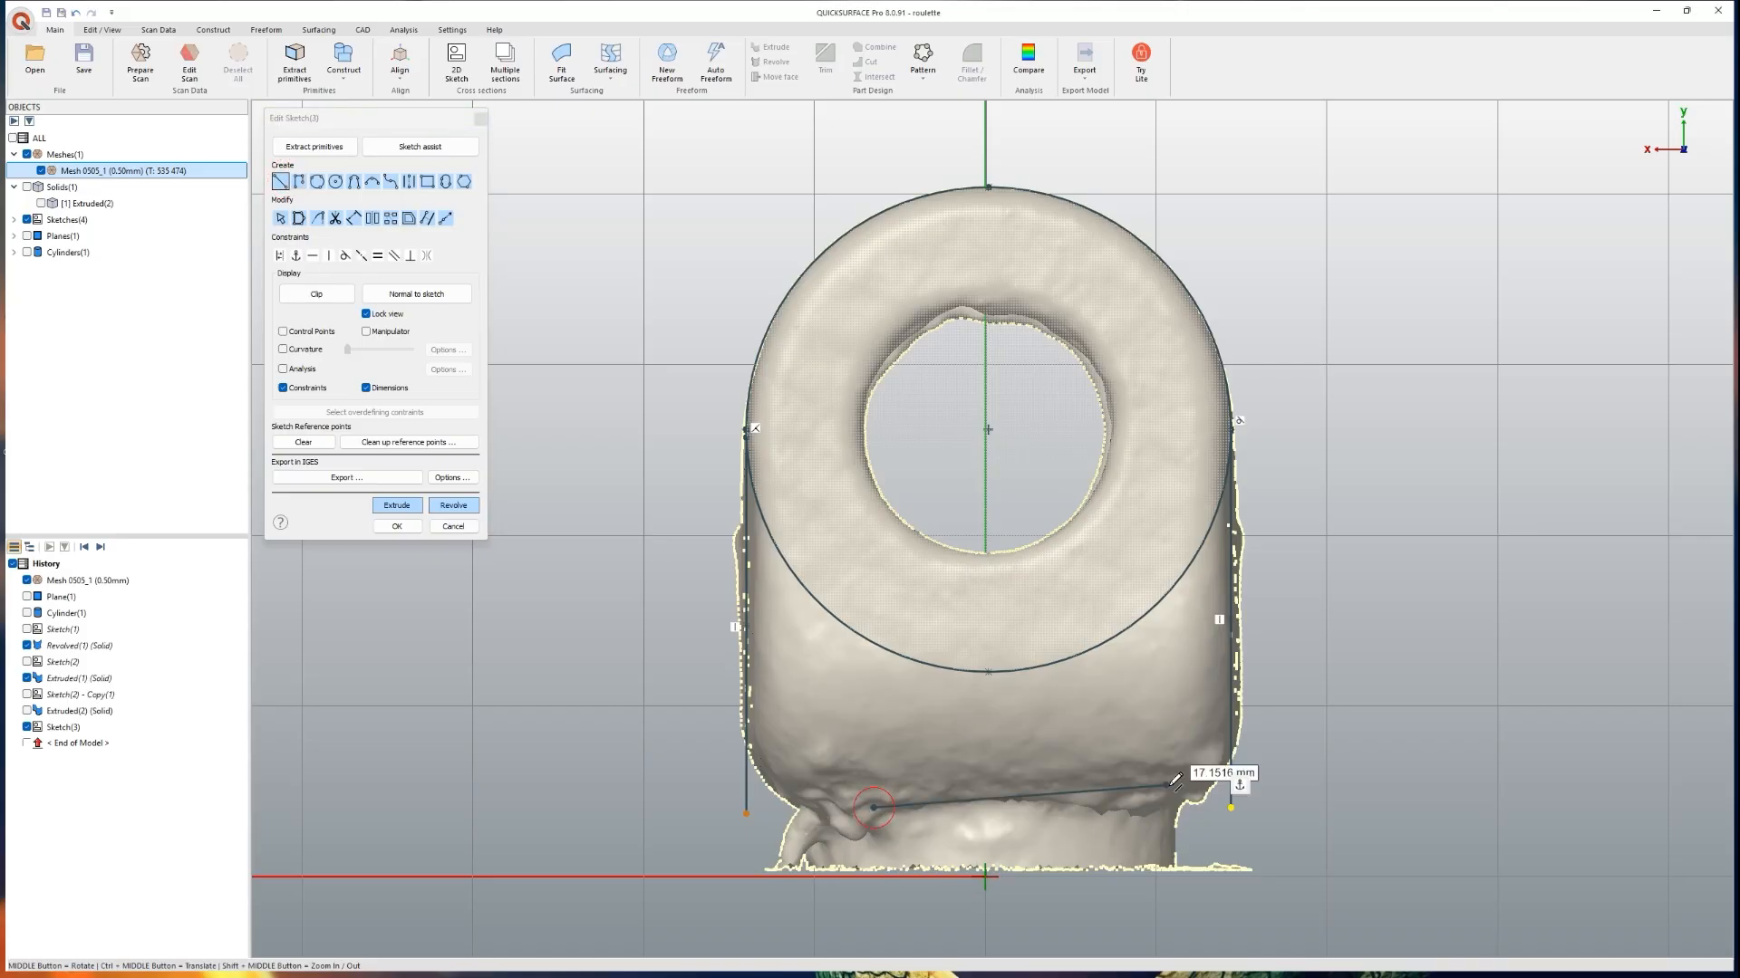
click(1119, 808)
key(Escape)
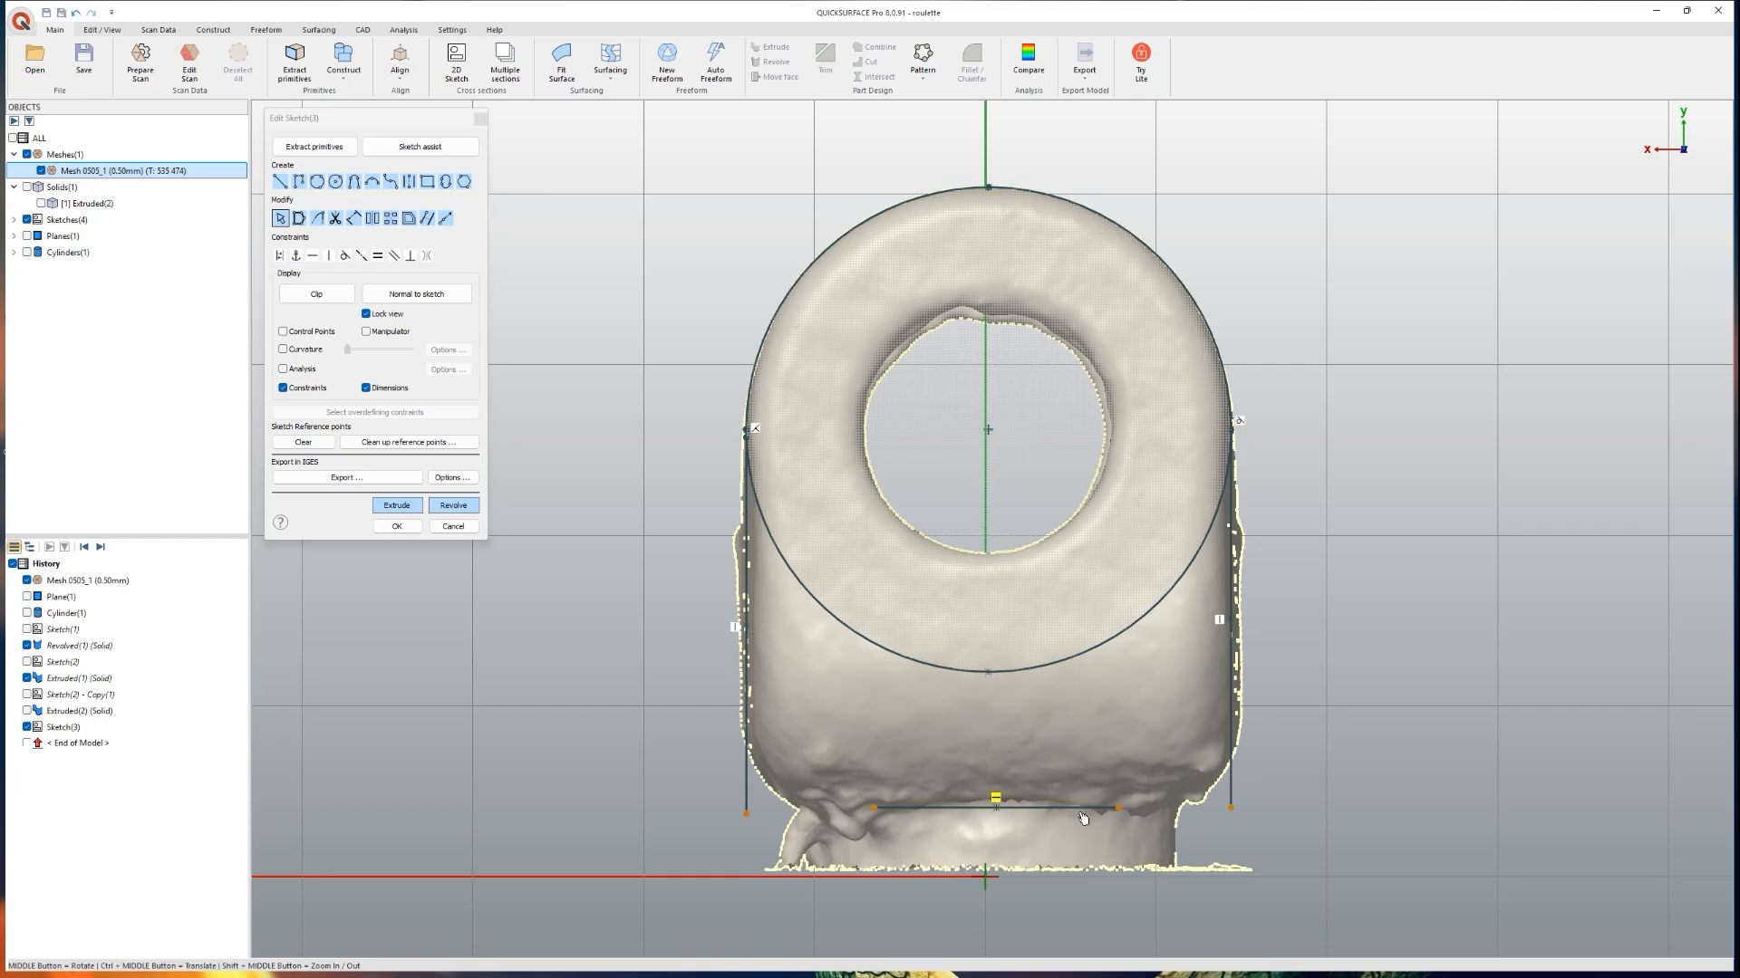
drag(1120, 807, 1291, 807)
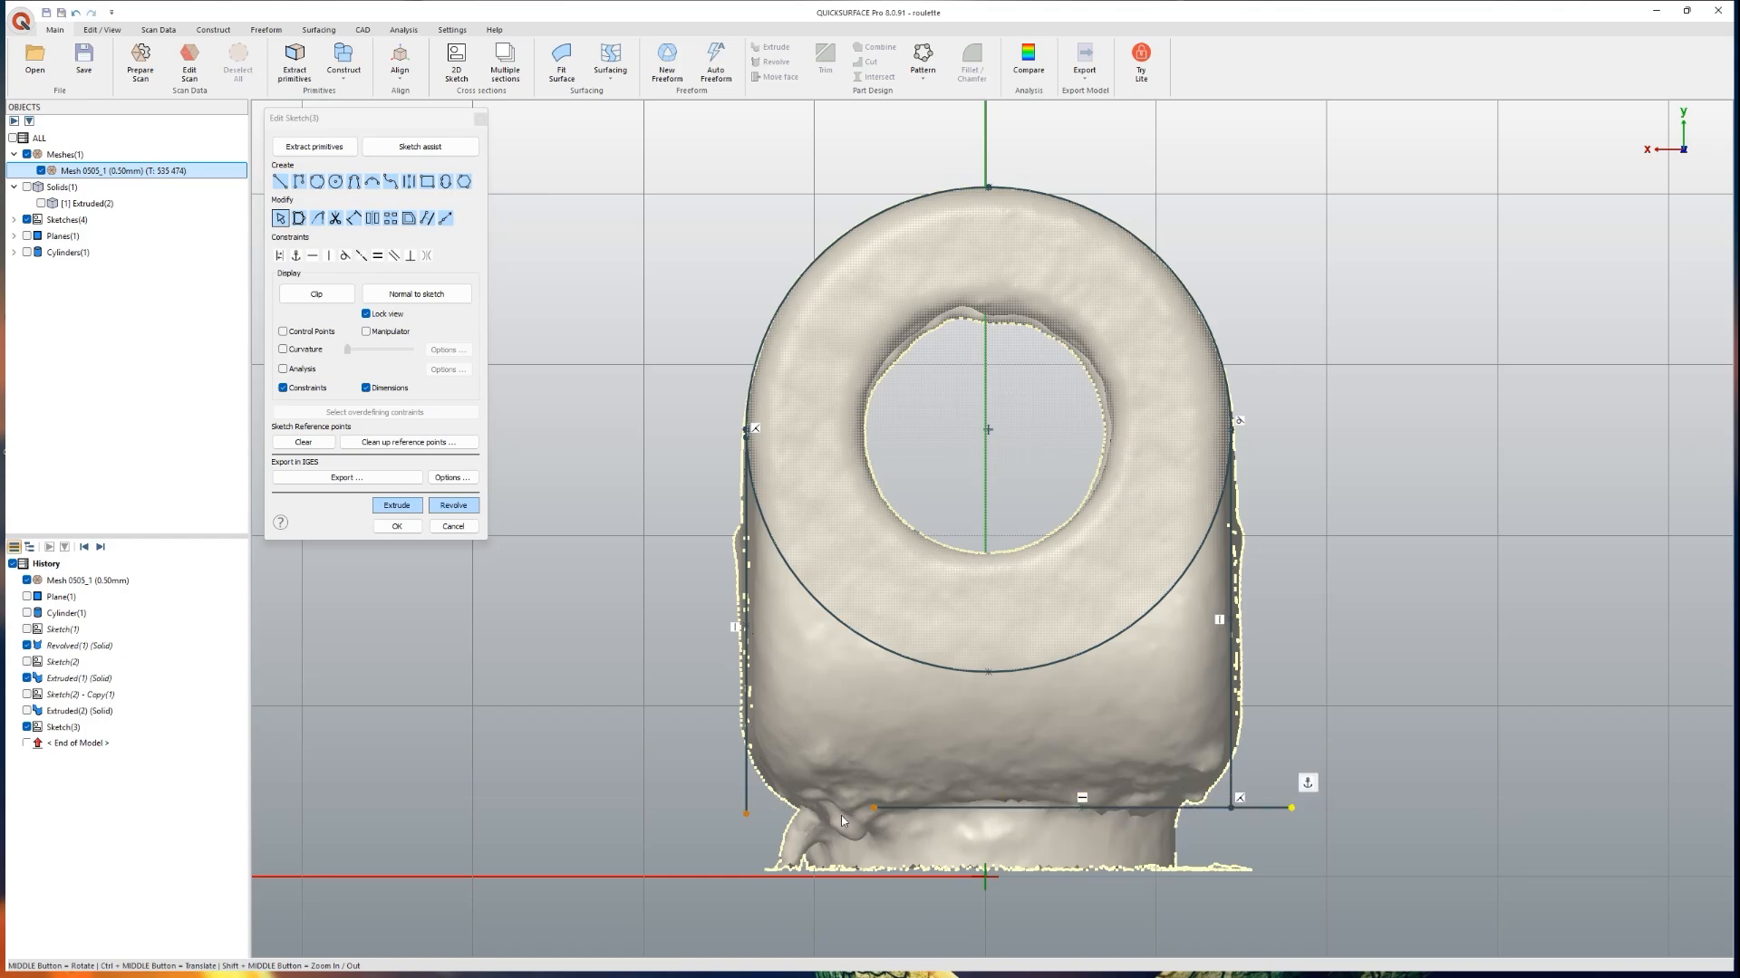
drag(874, 808, 705, 807)
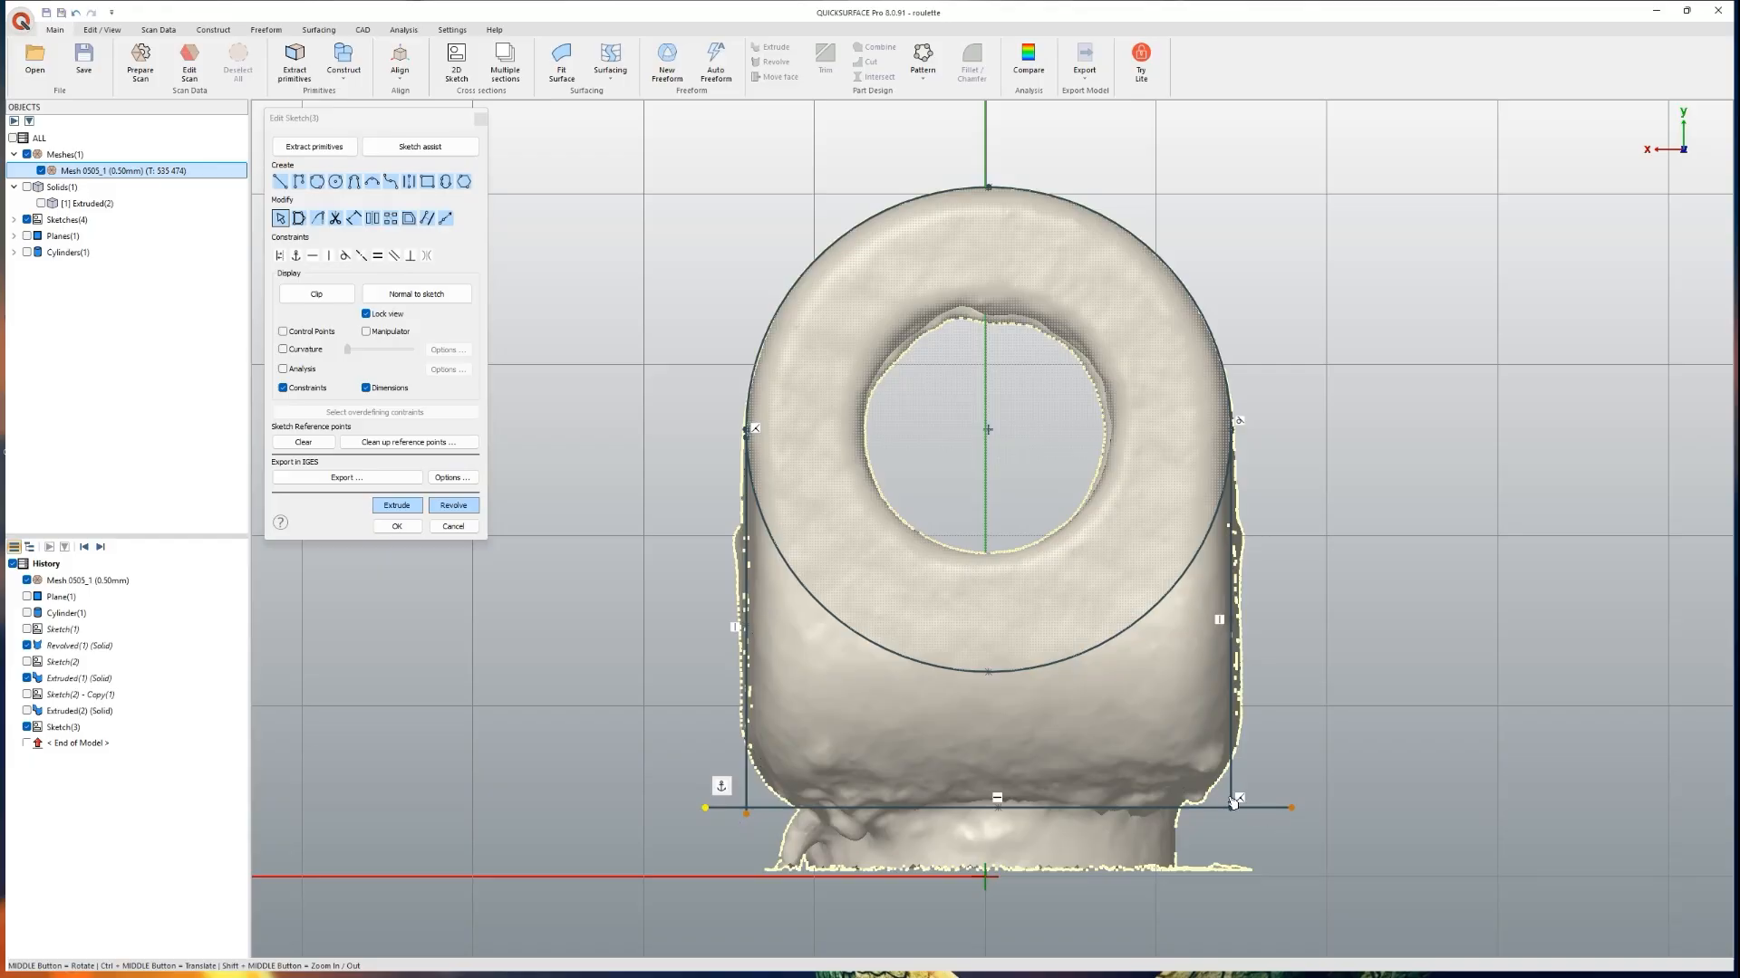
Step: Trim the bottom line's overhanging ends and the circle's lower arc, leaving a closed bracket outline
click(1232, 809)
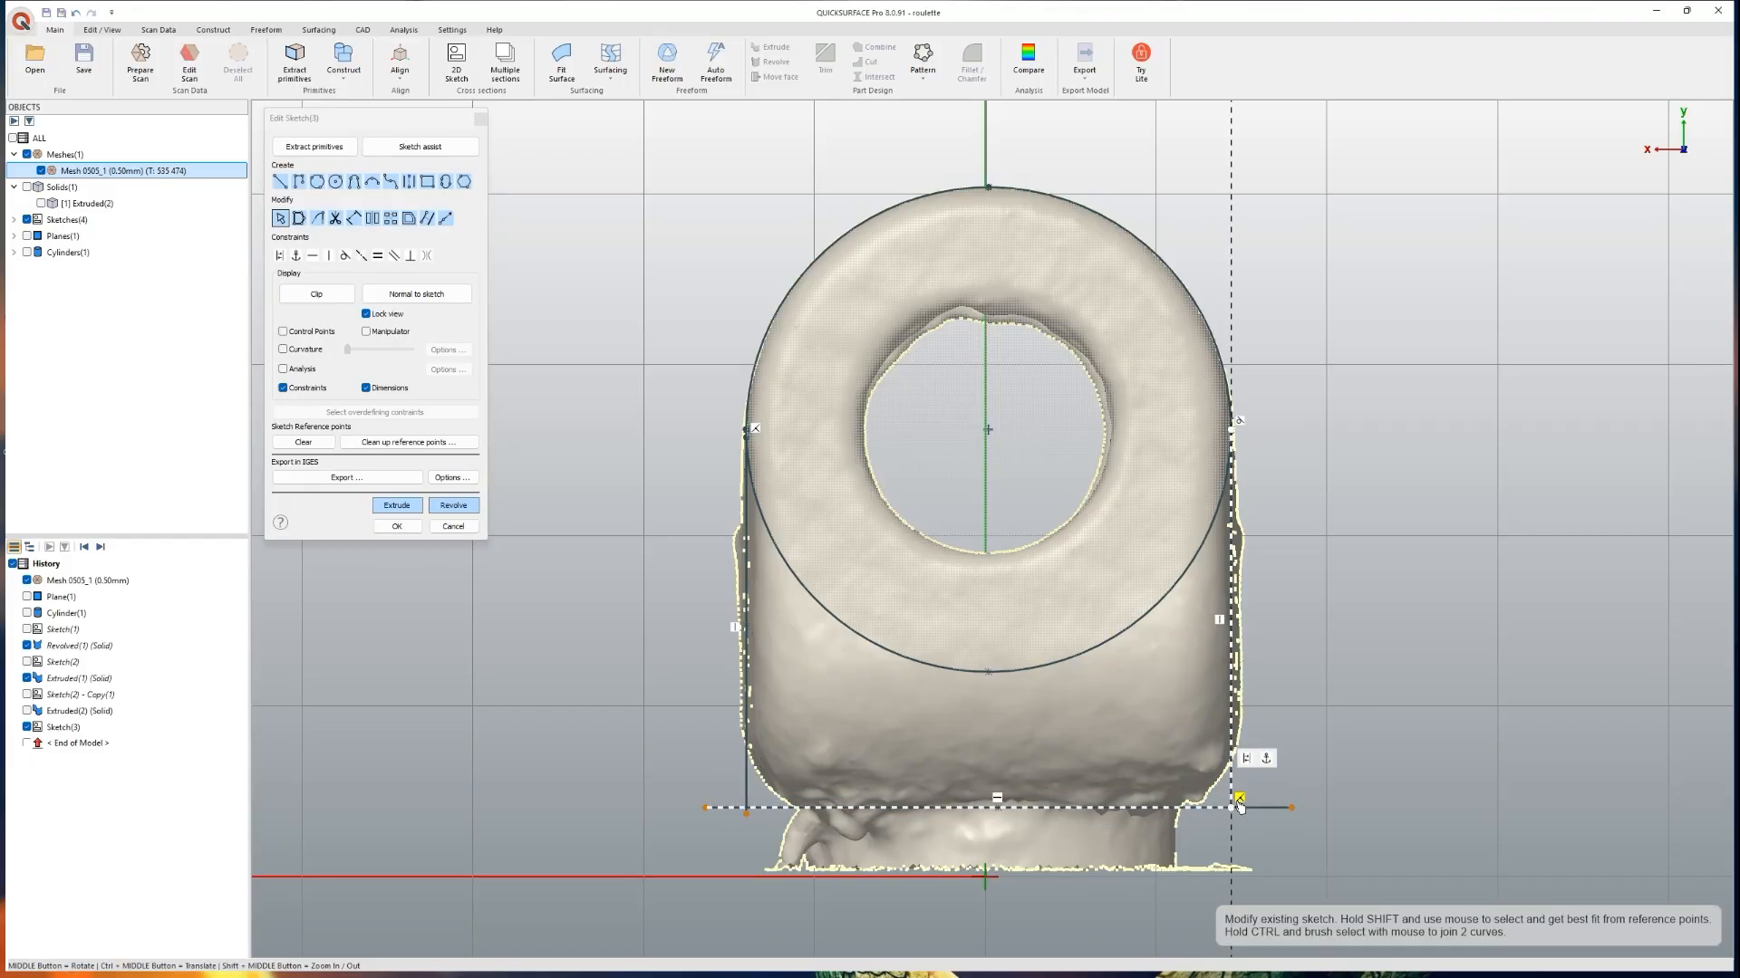
click(334, 218)
click(725, 807)
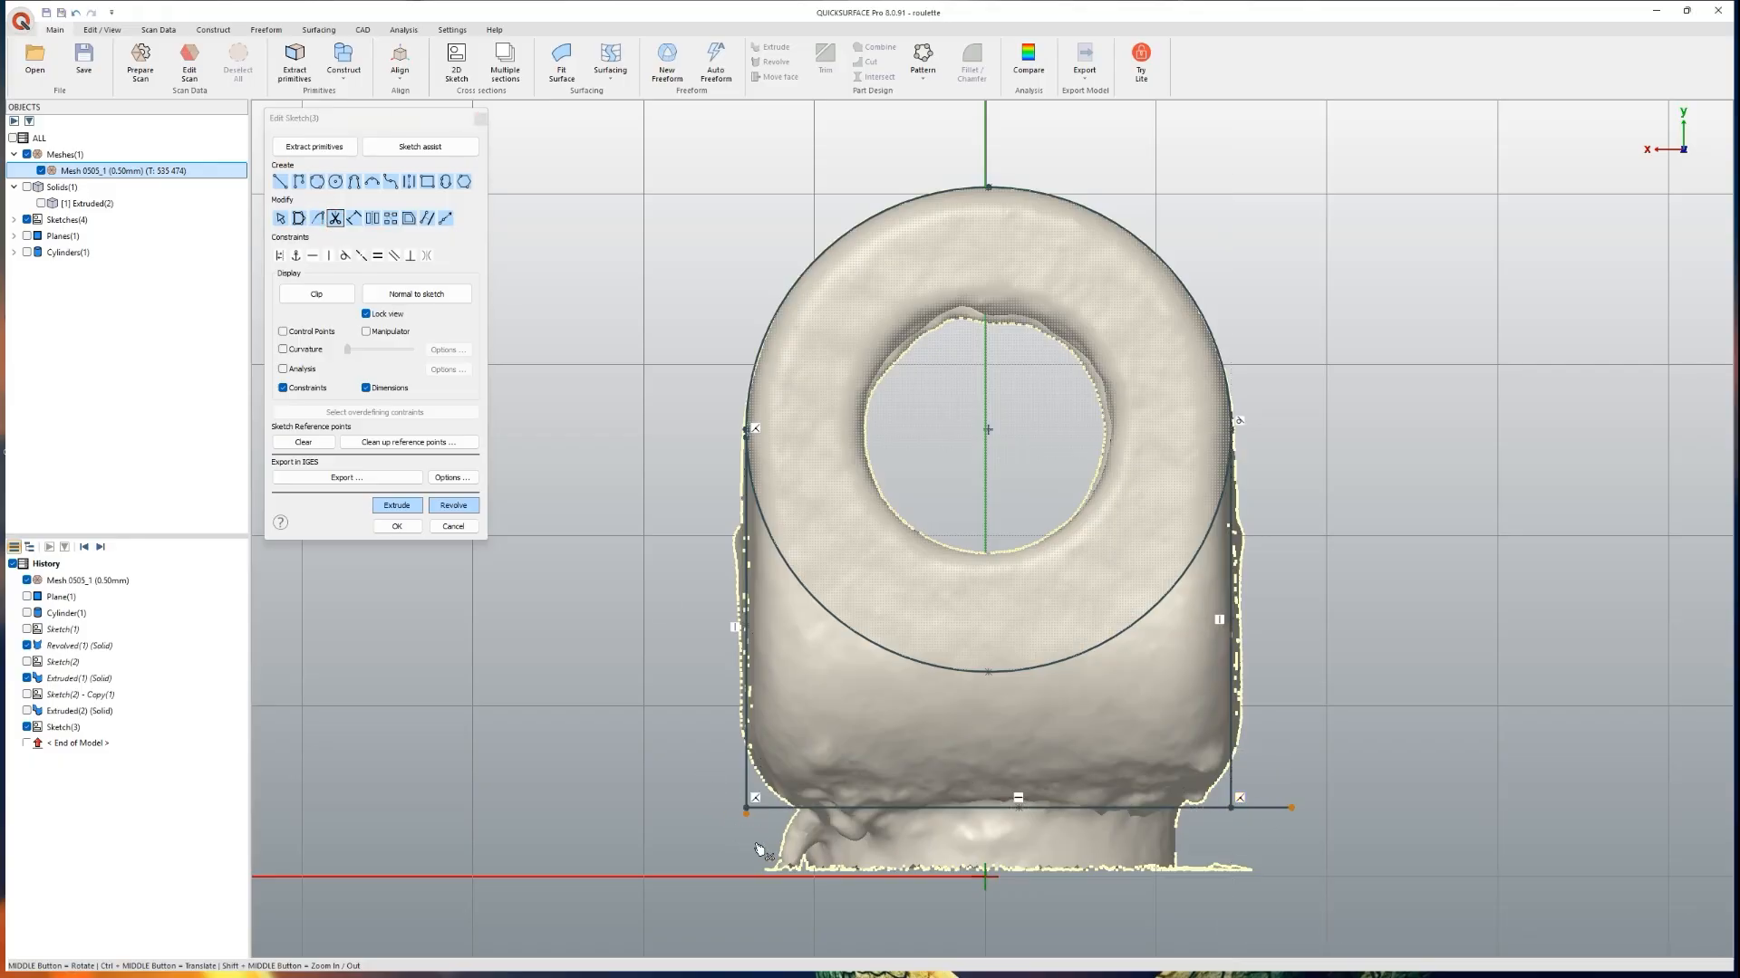
scroll(758, 841, down, 1)
scroll(770, 833, up, 10)
drag(756, 851, 816, 865)
scroll(1152, 861, down, 15)
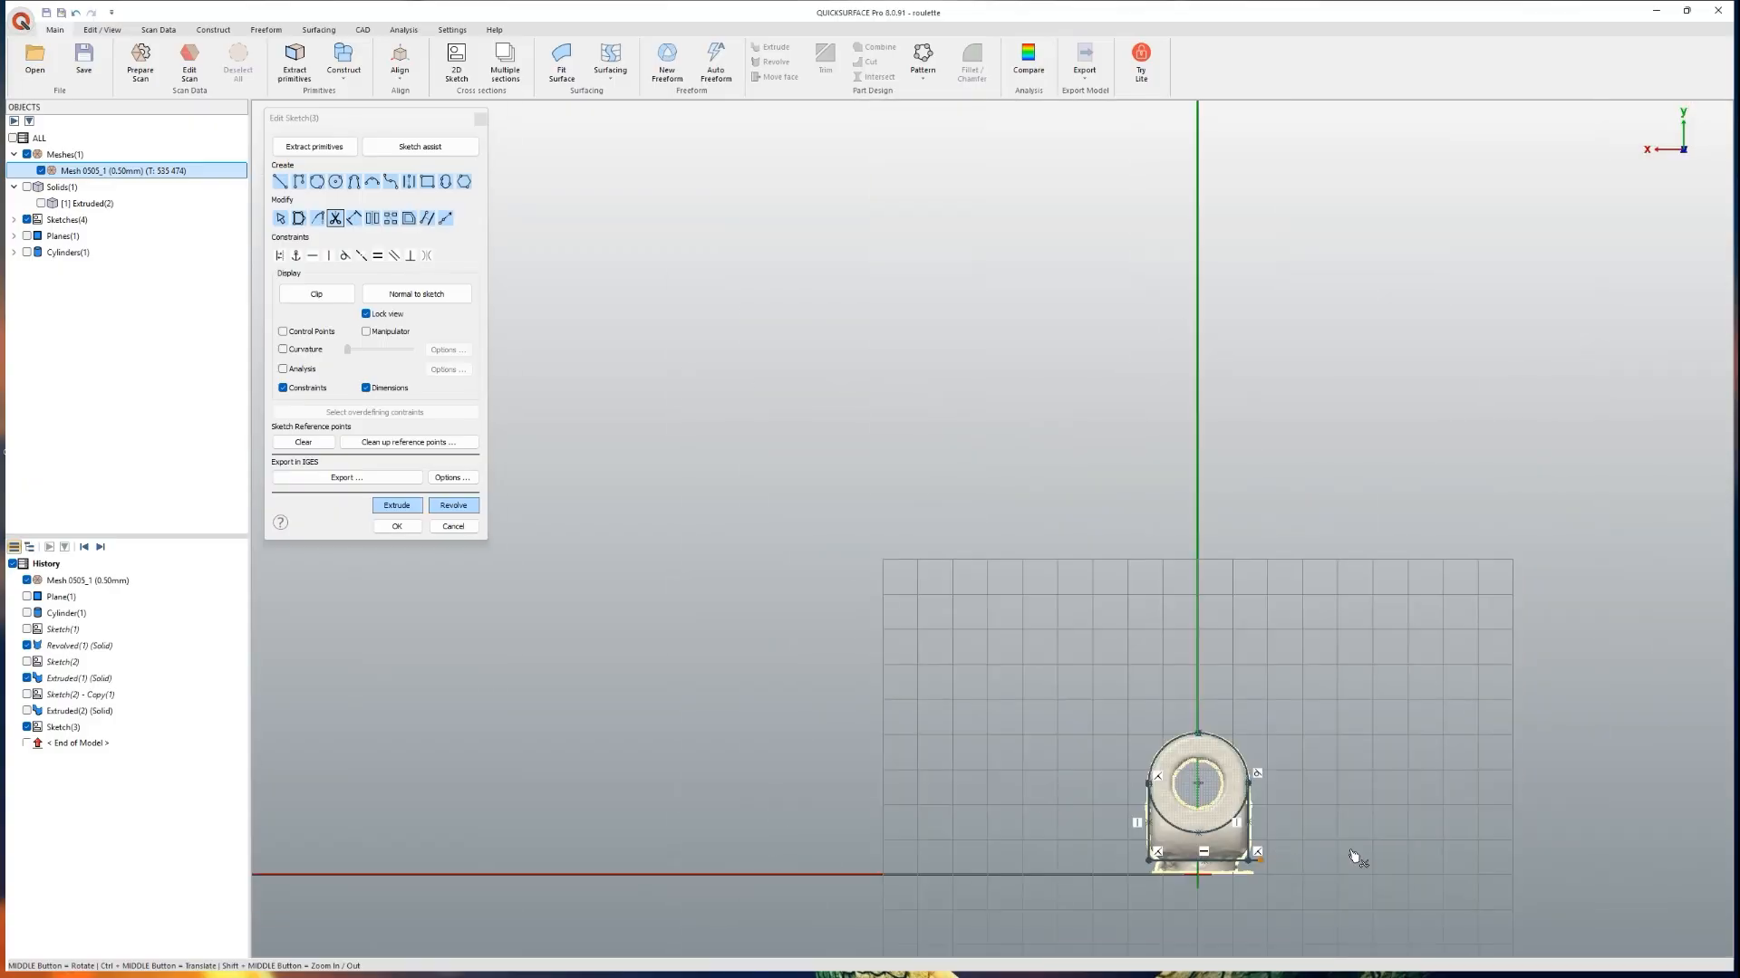
scroll(1314, 863, up, 8)
click(1009, 824)
scroll(1013, 881, down, 10)
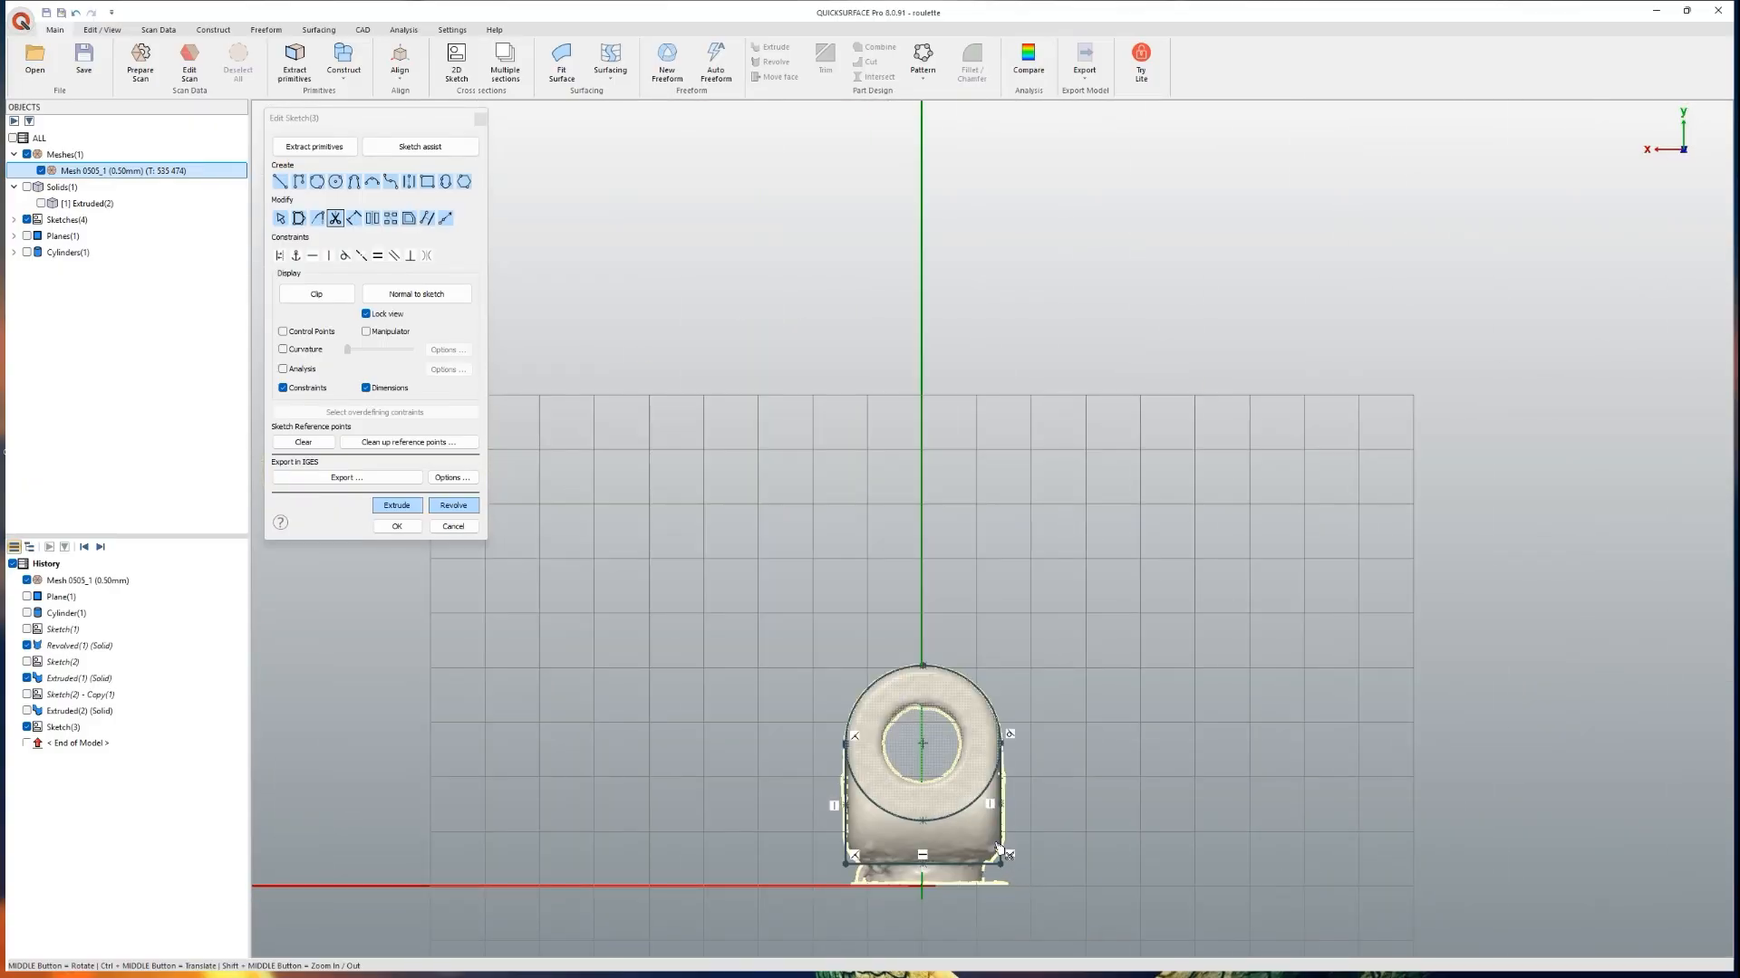
scroll(961, 816, up, 8)
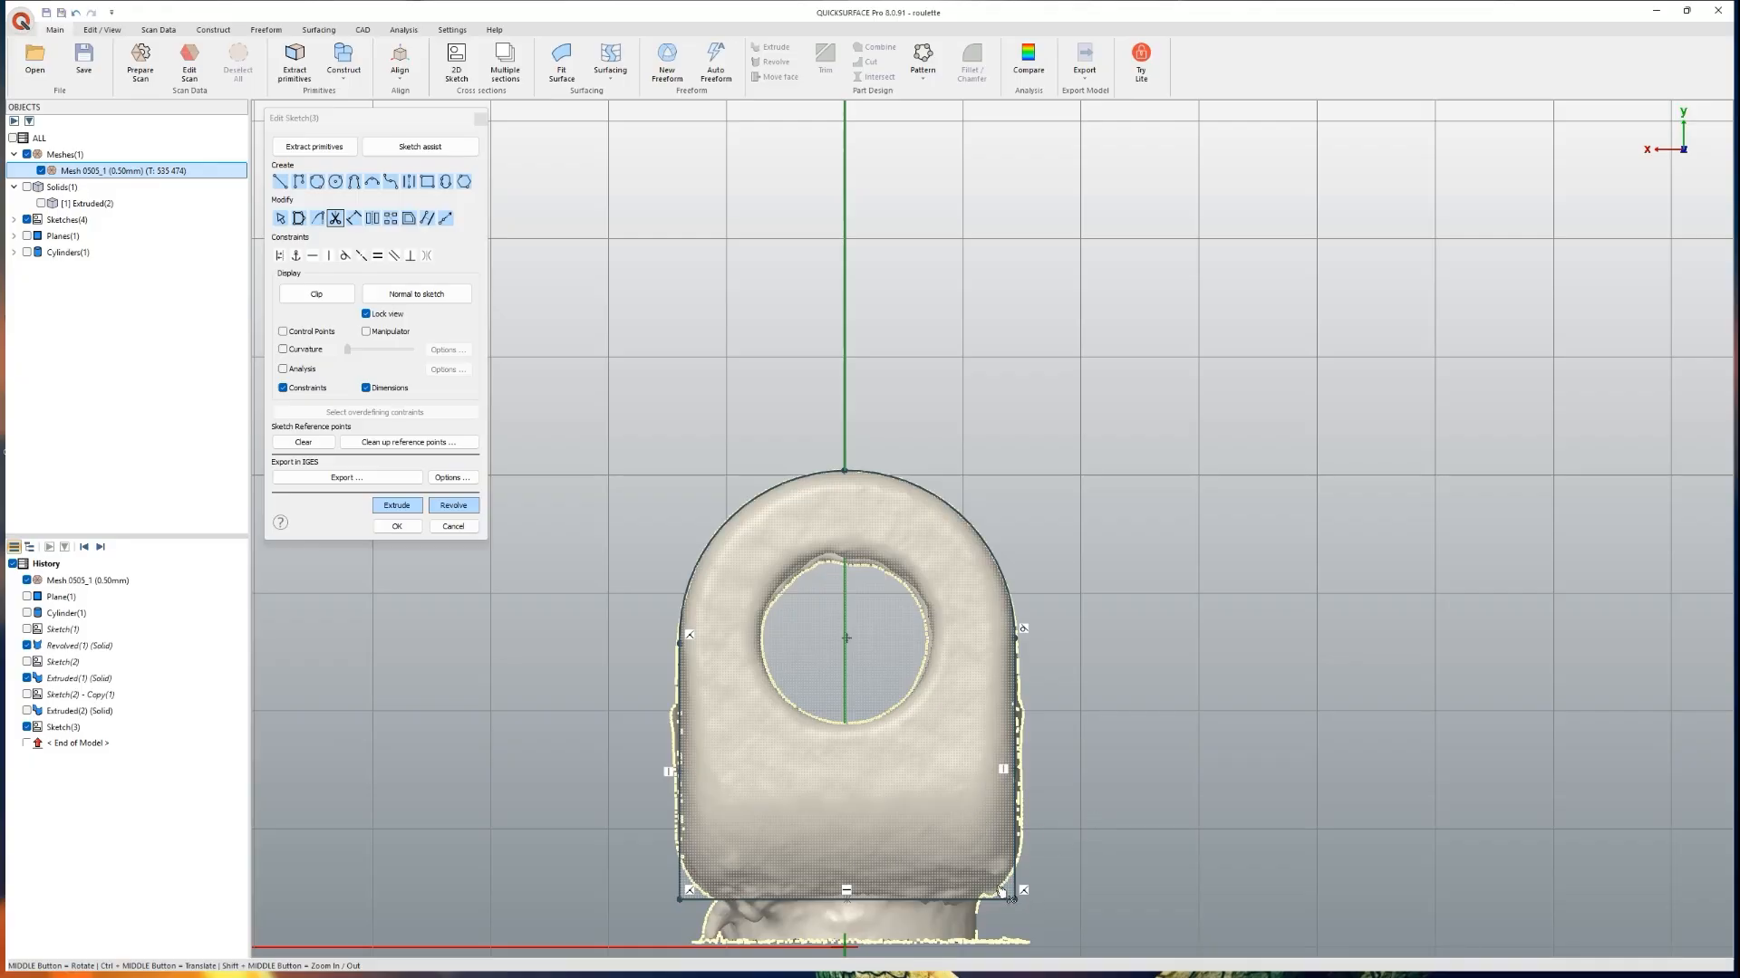
Step: Extrude the bracket outline two-sided past both scan faces, with depths of about 36.4 mm and 33.2 mm
click(397, 505)
mouse_move(490, 598)
middle_down()
mouse_move(530, 632)
mouse_move(996, 552)
middle_up()
drag(1030, 455, 1116, 422)
drag(942, 453, 693, 503)
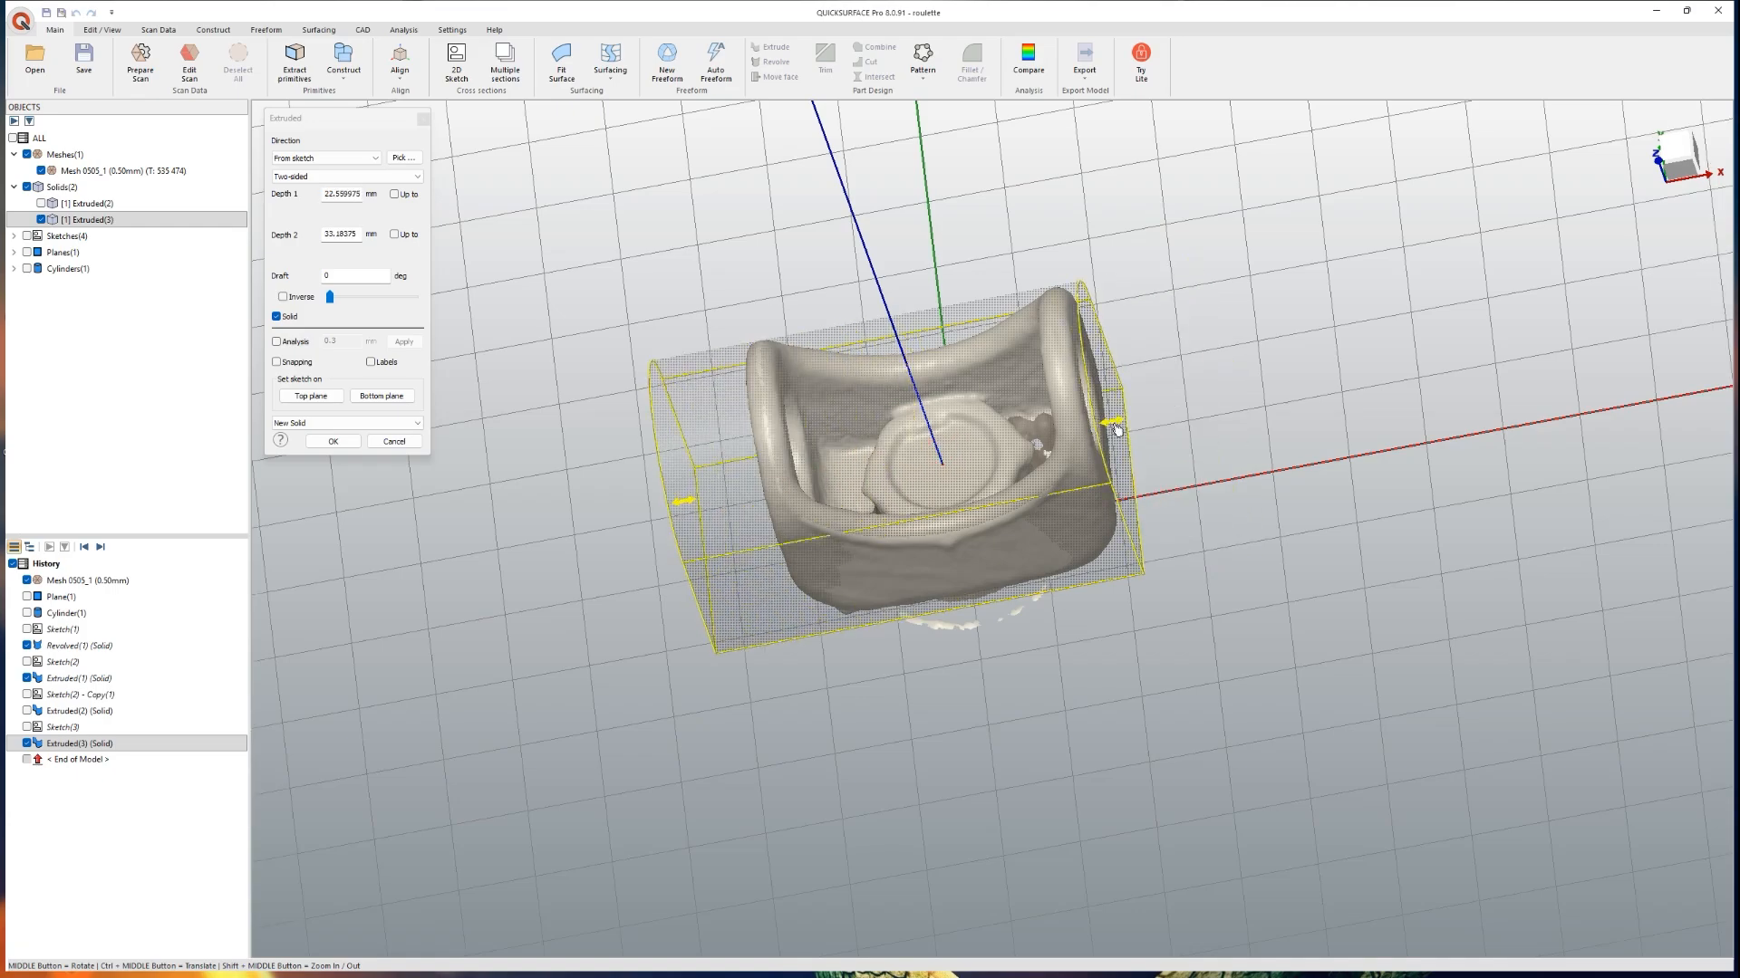
drag(1114, 424, 1167, 416)
middle_drag(1248, 489, 1033, 531)
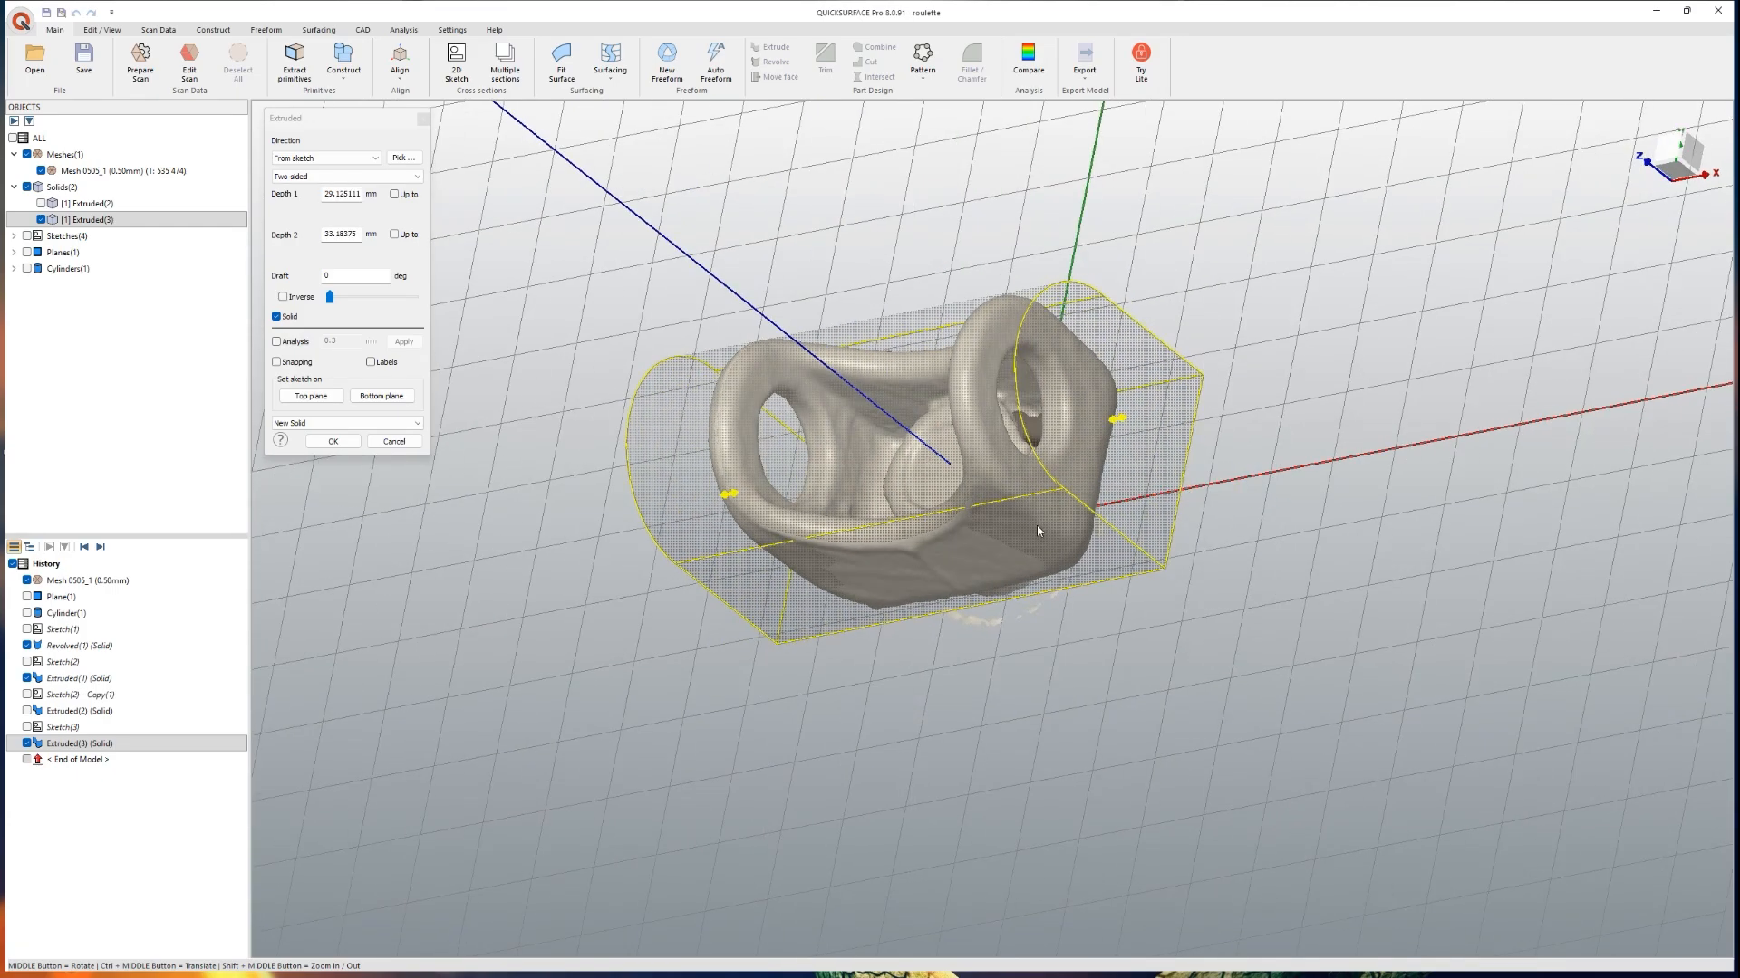
drag(1120, 419, 1135, 468)
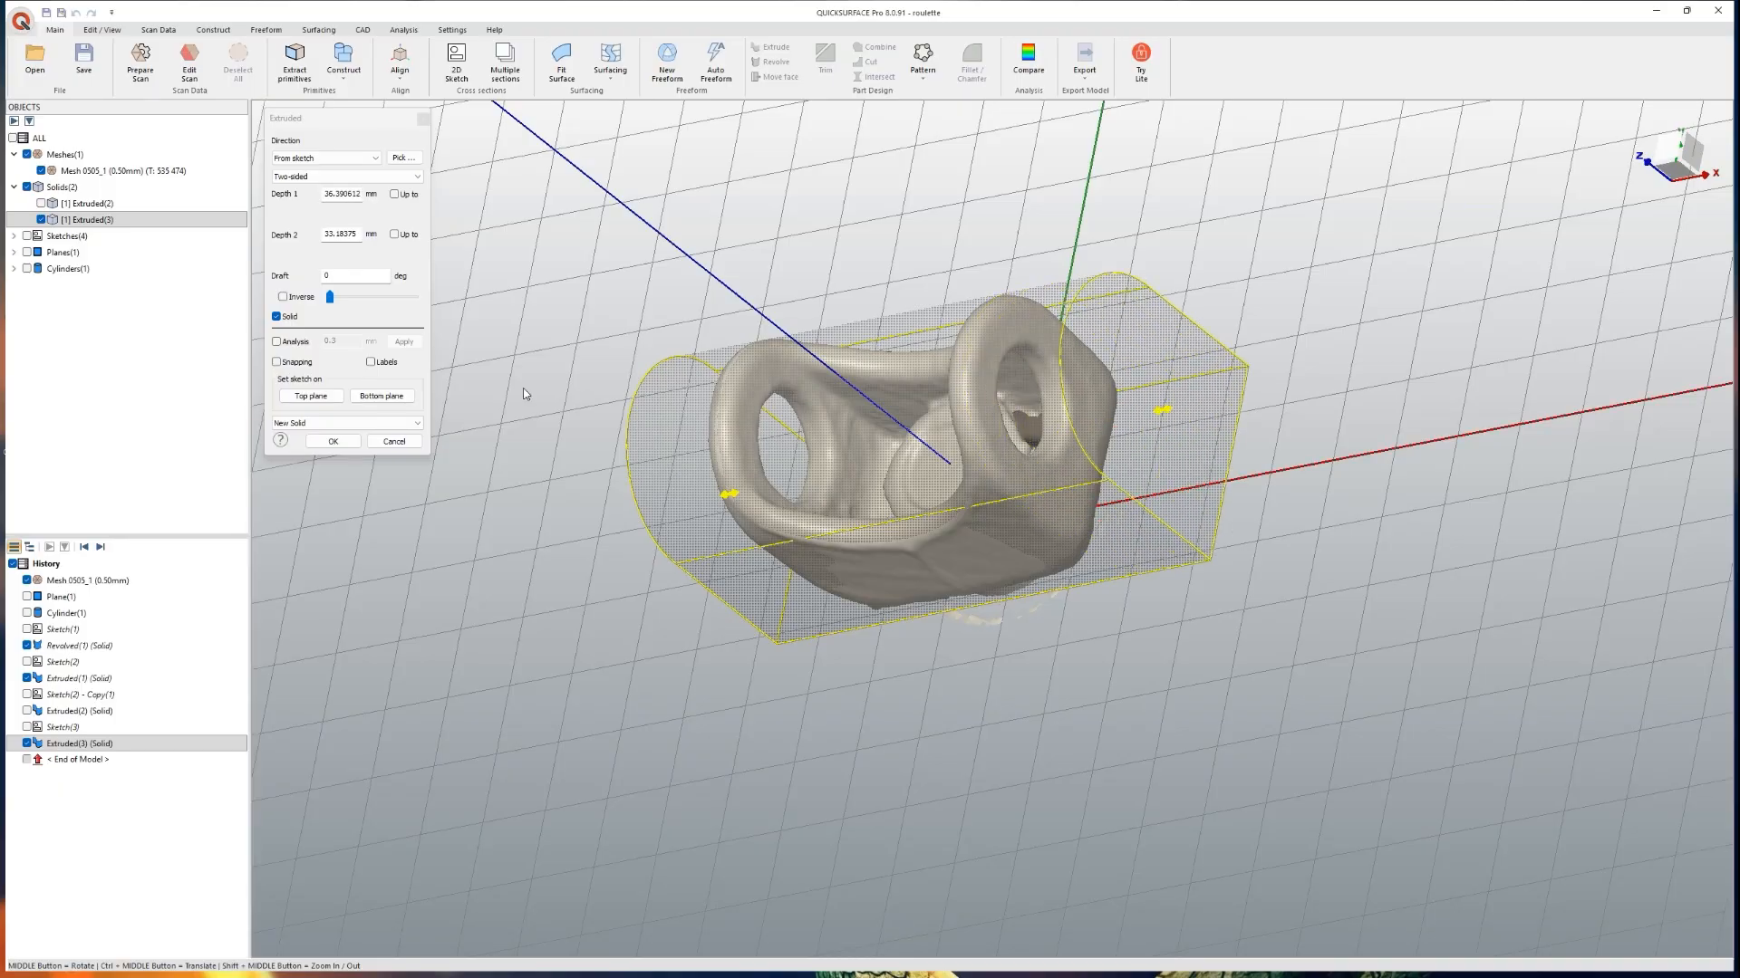
Step: Enable Analysis and Snapping, fit the extrusion to both outer scan faces at about 21.04 mm and 21.30 mm, and accept it as a new solid
click(303, 366)
click(276, 341)
drag(1164, 412, 1066, 470)
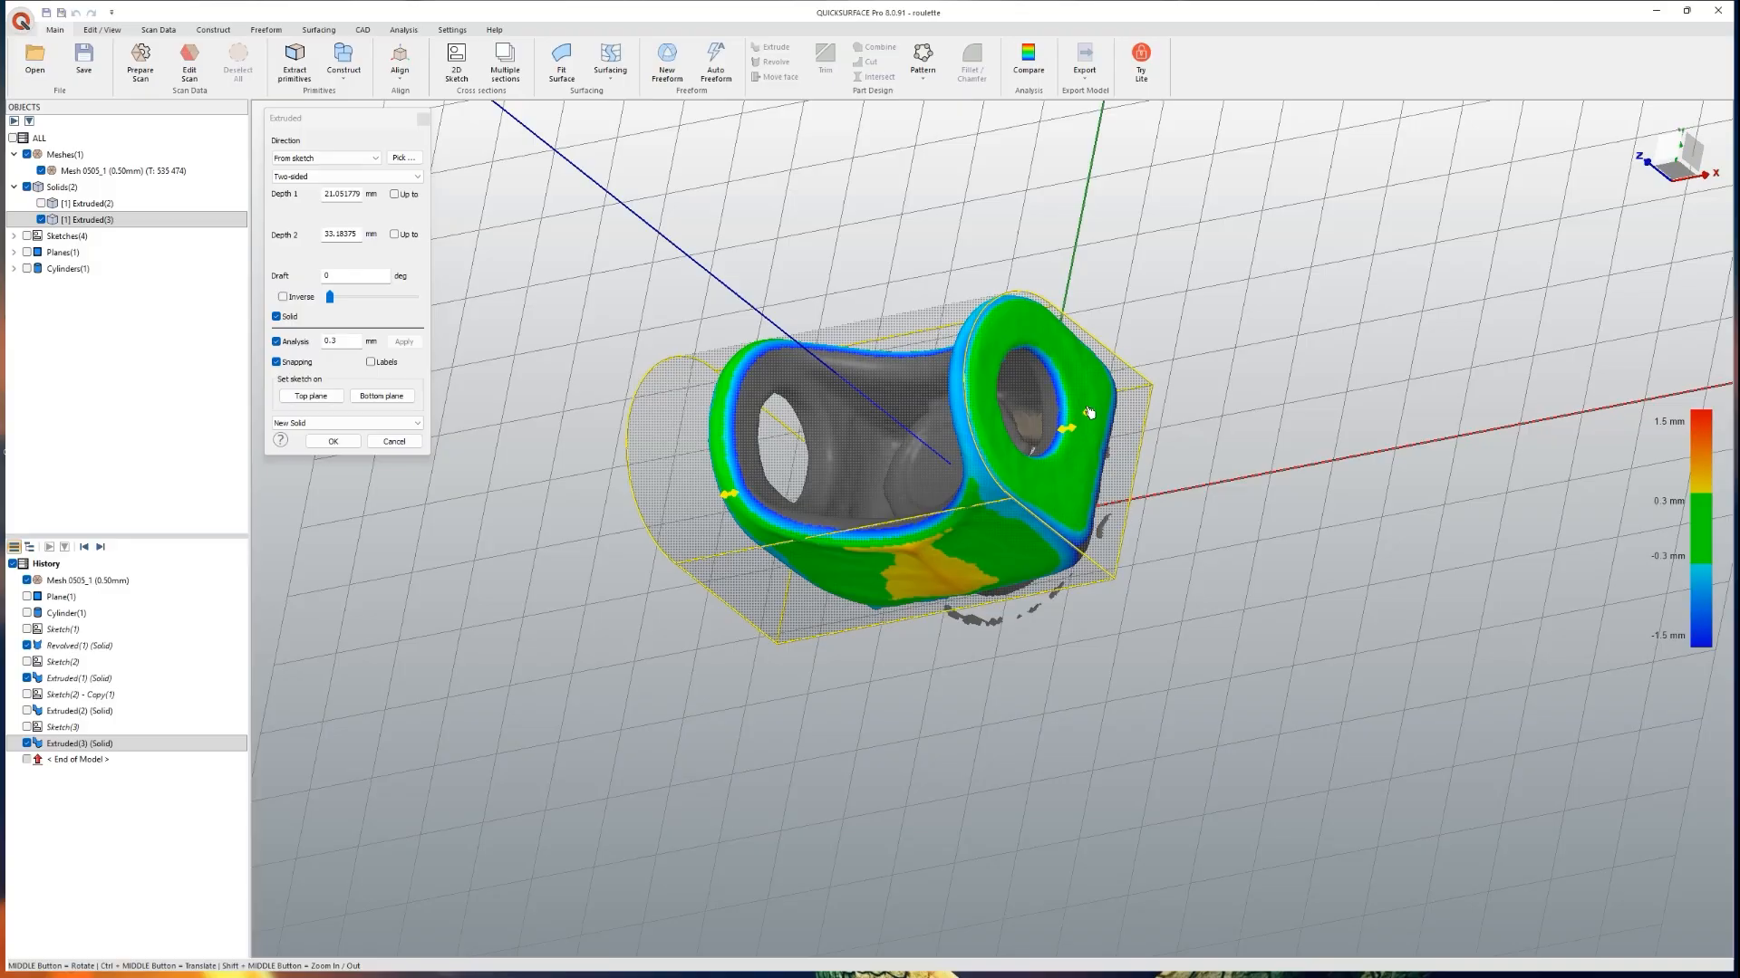
drag(1068, 368, 995, 441)
middle_drag(930, 634, 864, 536)
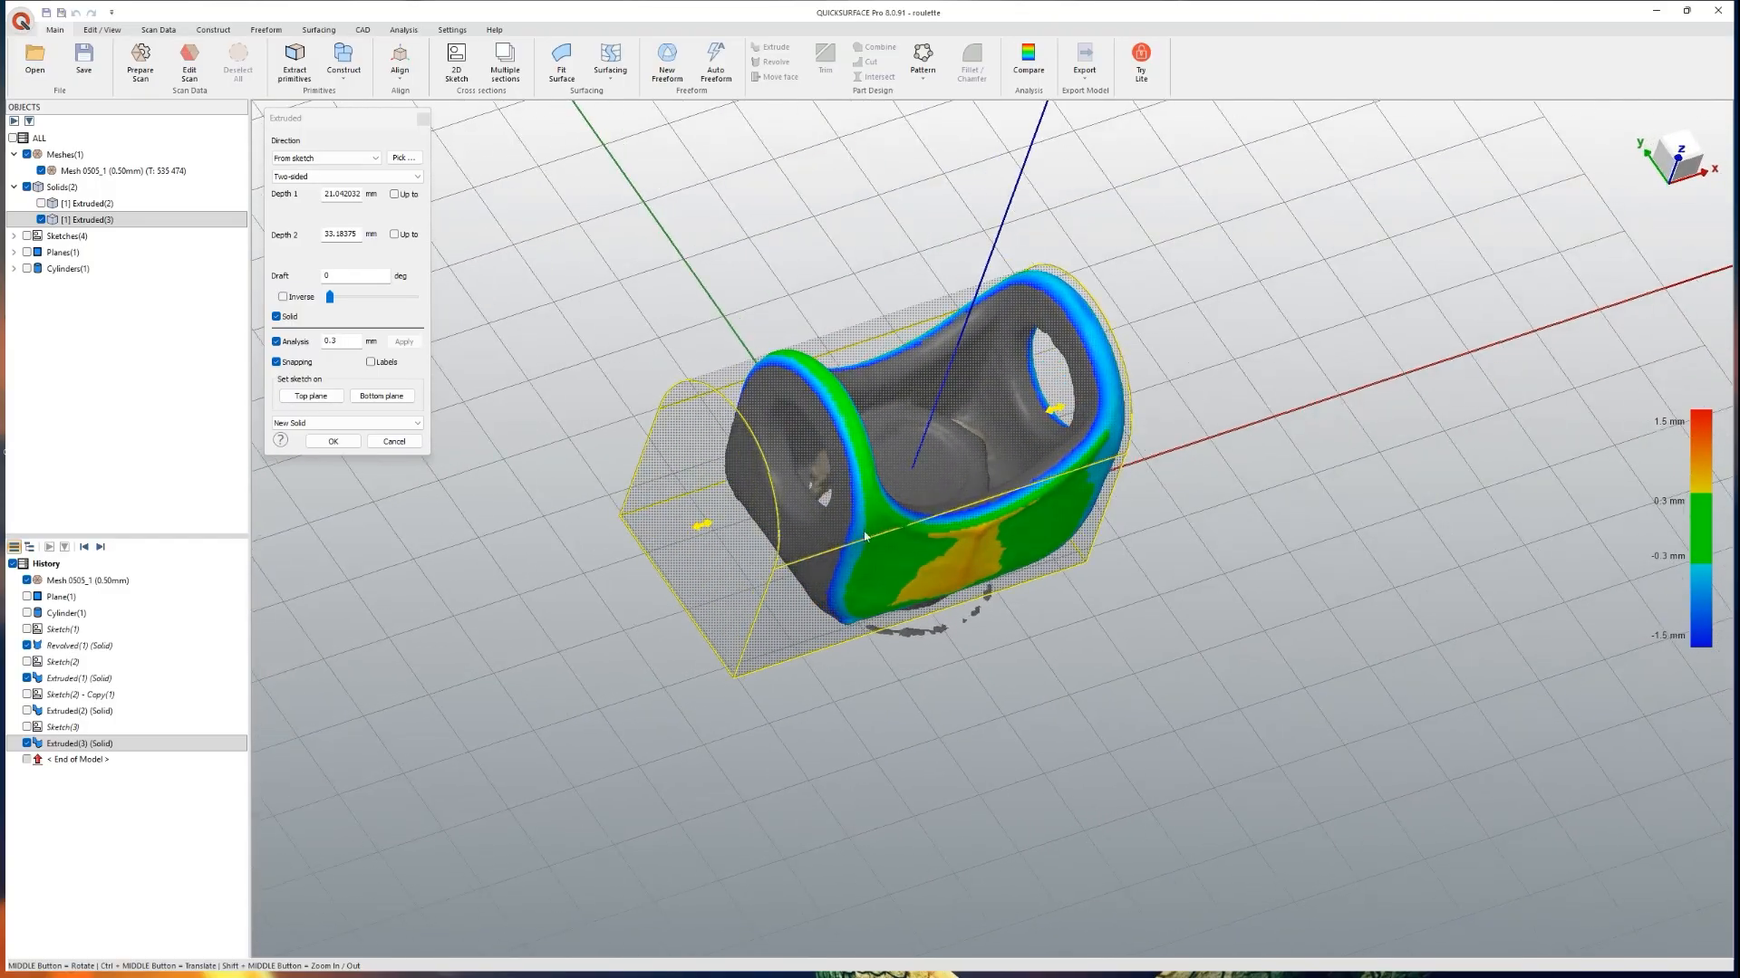
drag(715, 532, 764, 490)
middle_drag(761, 498, 689, 575)
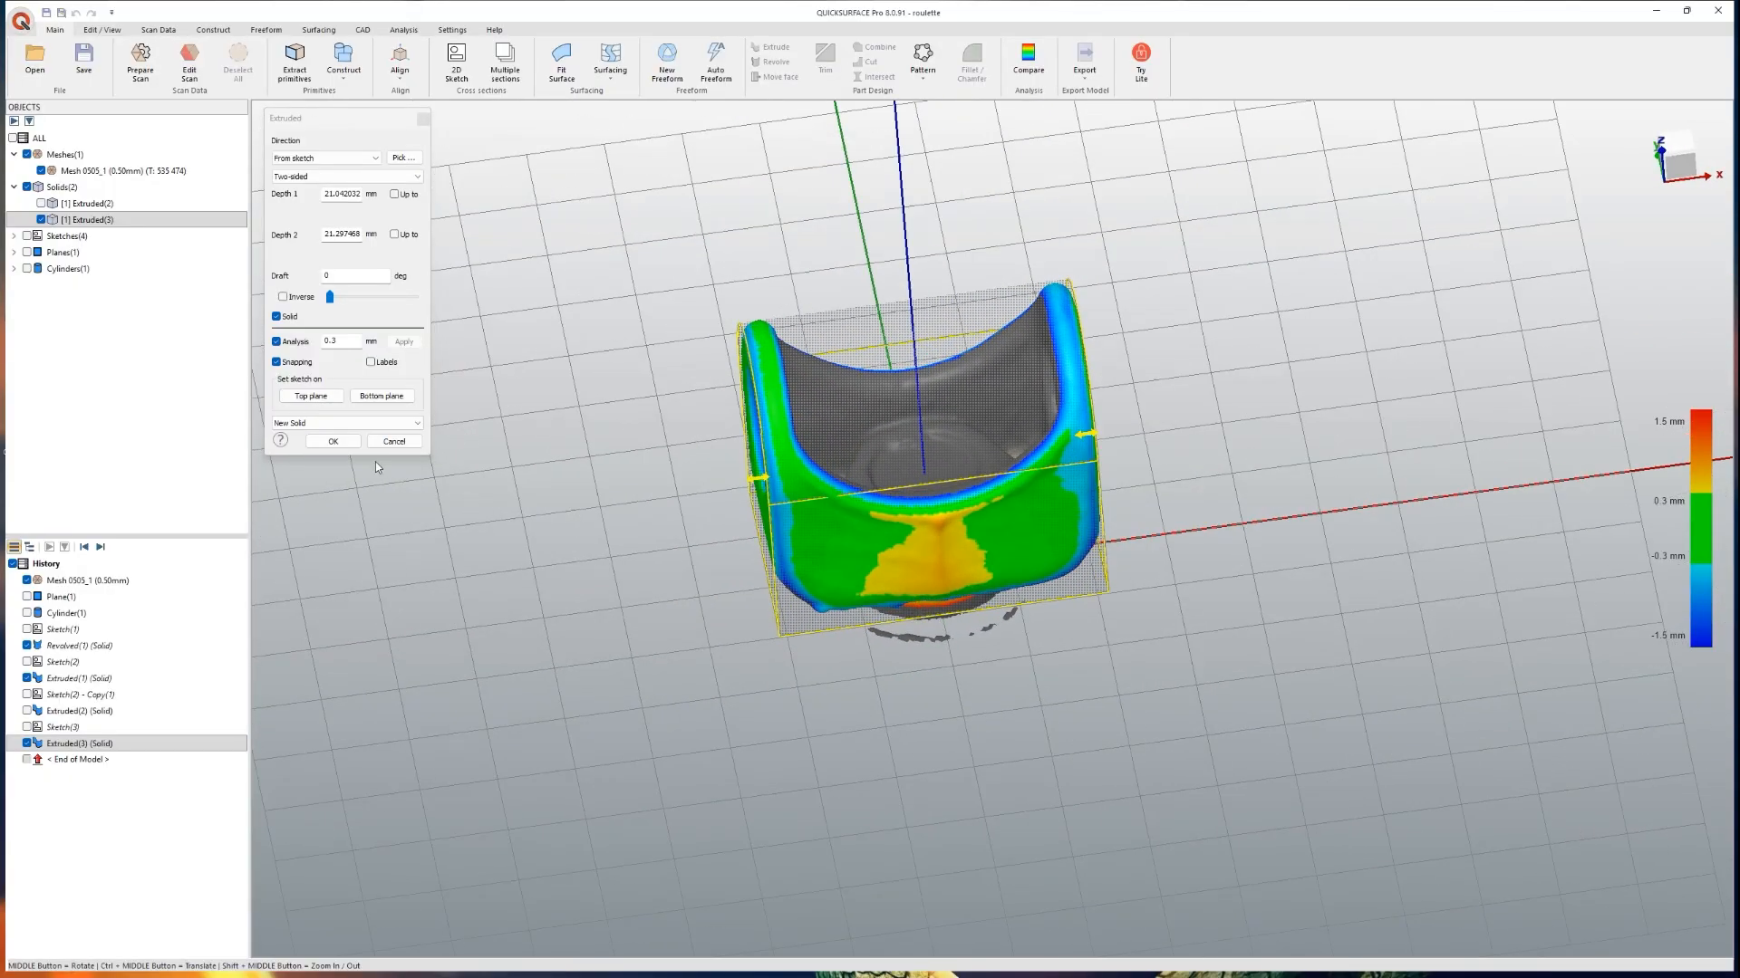
click(342, 446)
Step: Compare the newly extruded bracket block with the scan mesh
middle_drag(690, 724, 938, 681)
click(1027, 64)
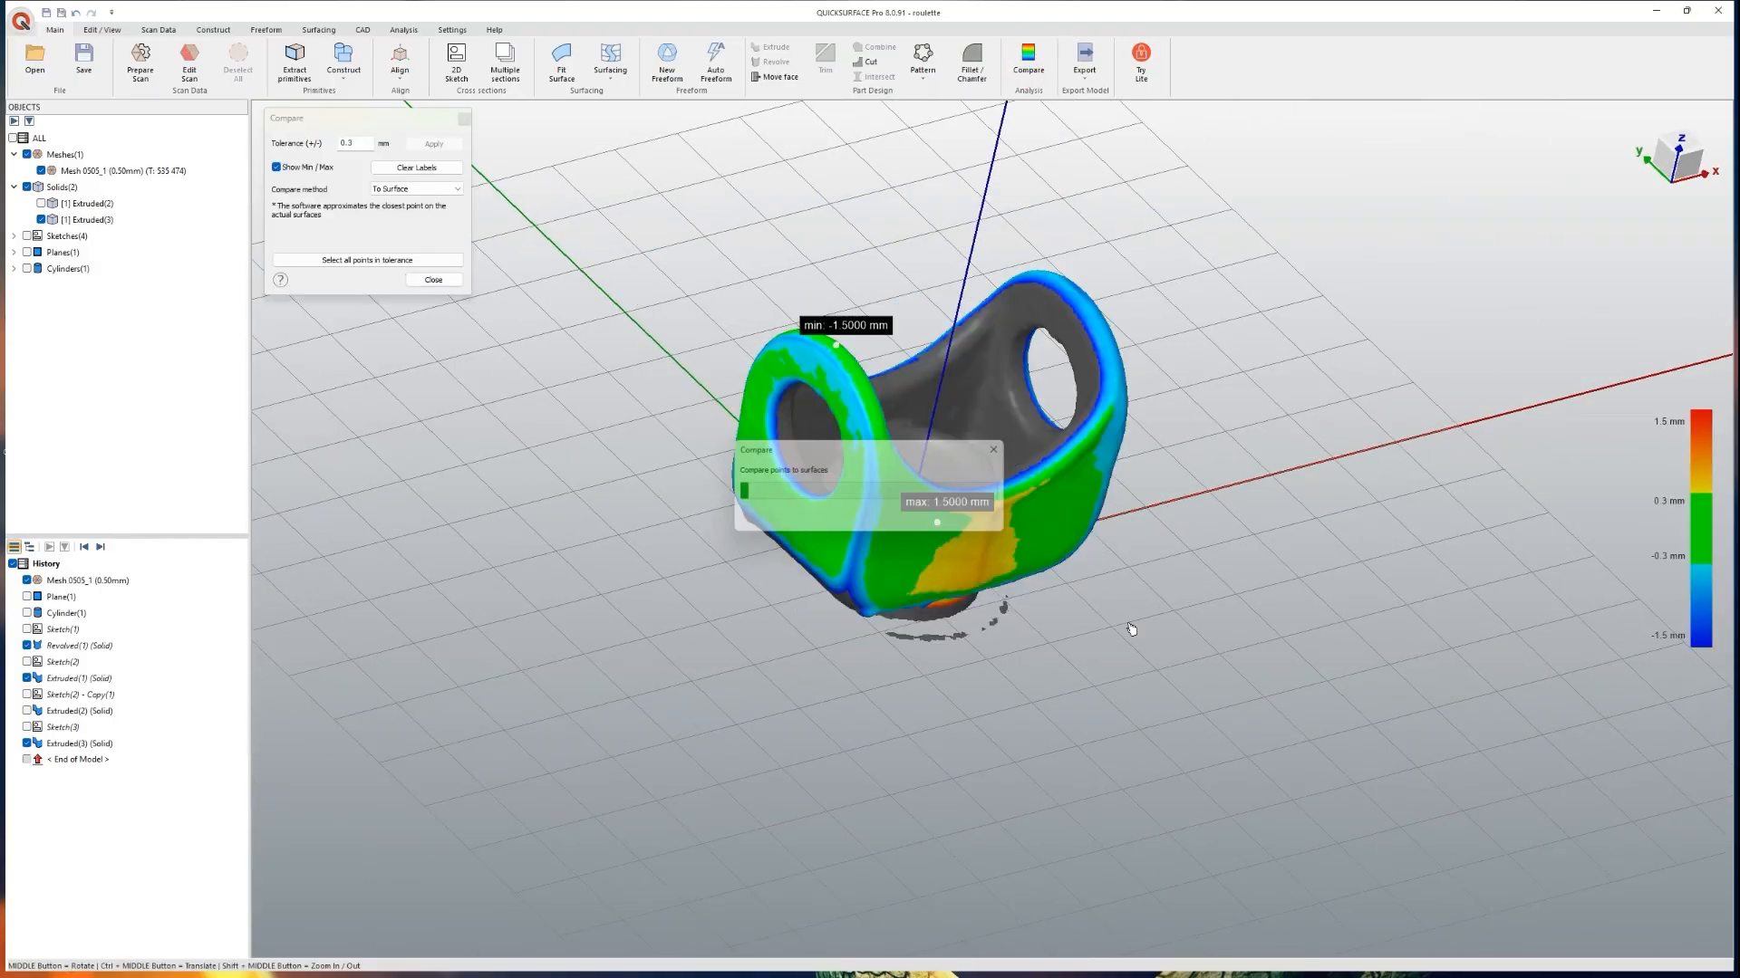
click(433, 280)
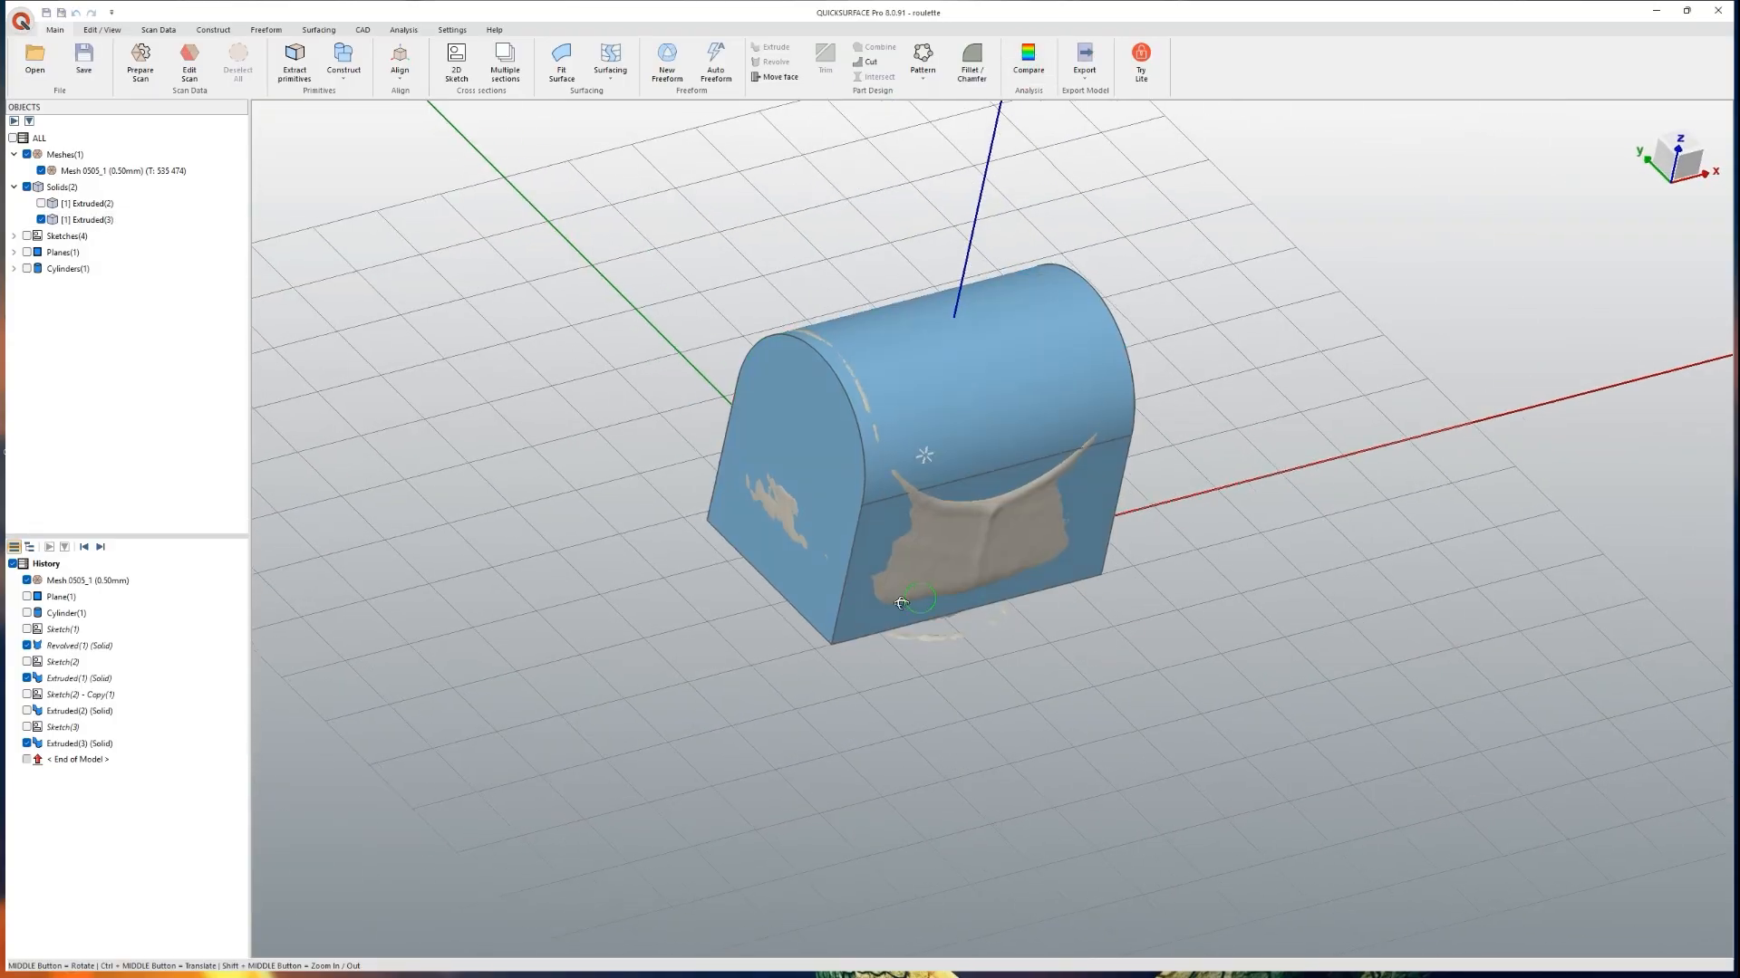
Step: Create a sketch for an extruded surface parallel to OXY, offset about 2.06 mm to section the bracket's neck
mouse_move(906, 634)
middle_down()
mouse_move(1144, 677)
mouse_move(1060, 257)
mouse_move(975, 519)
mouse_move(872, 590)
middle_up()
click(457, 64)
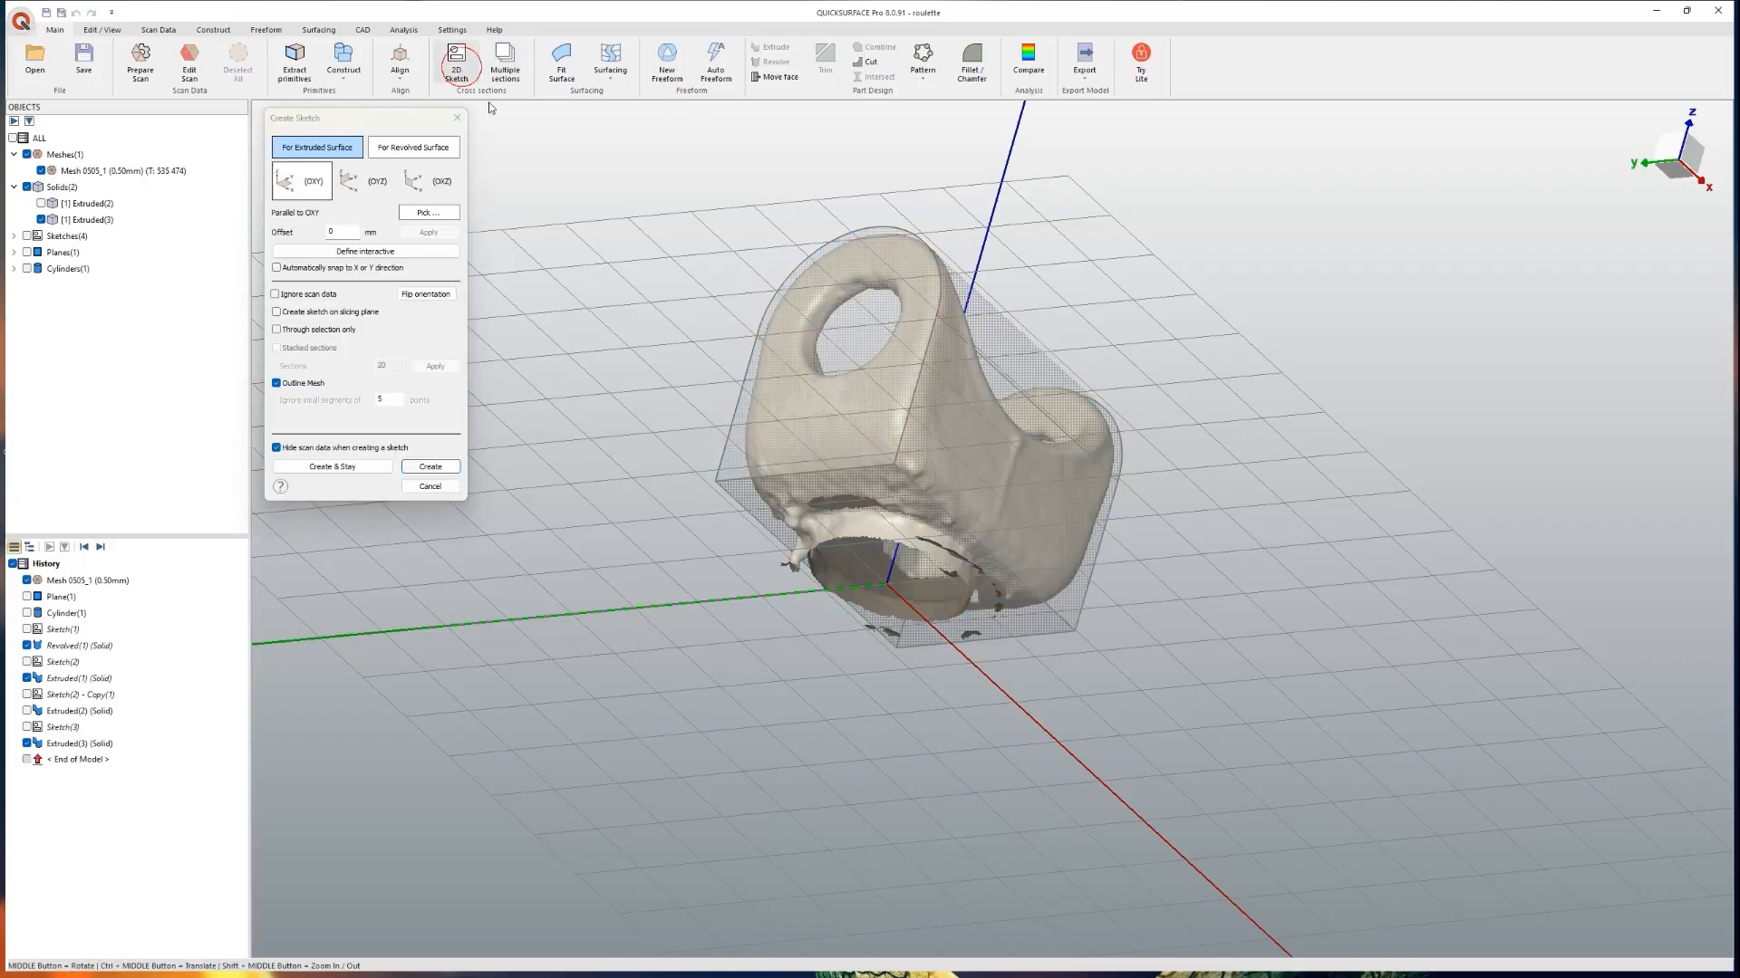
middle_drag(981, 567, 972, 622)
scroll(971, 623, down, 3)
drag(970, 615, 976, 598)
middle_drag(977, 598, 989, 707)
scroll(968, 598, up, 5)
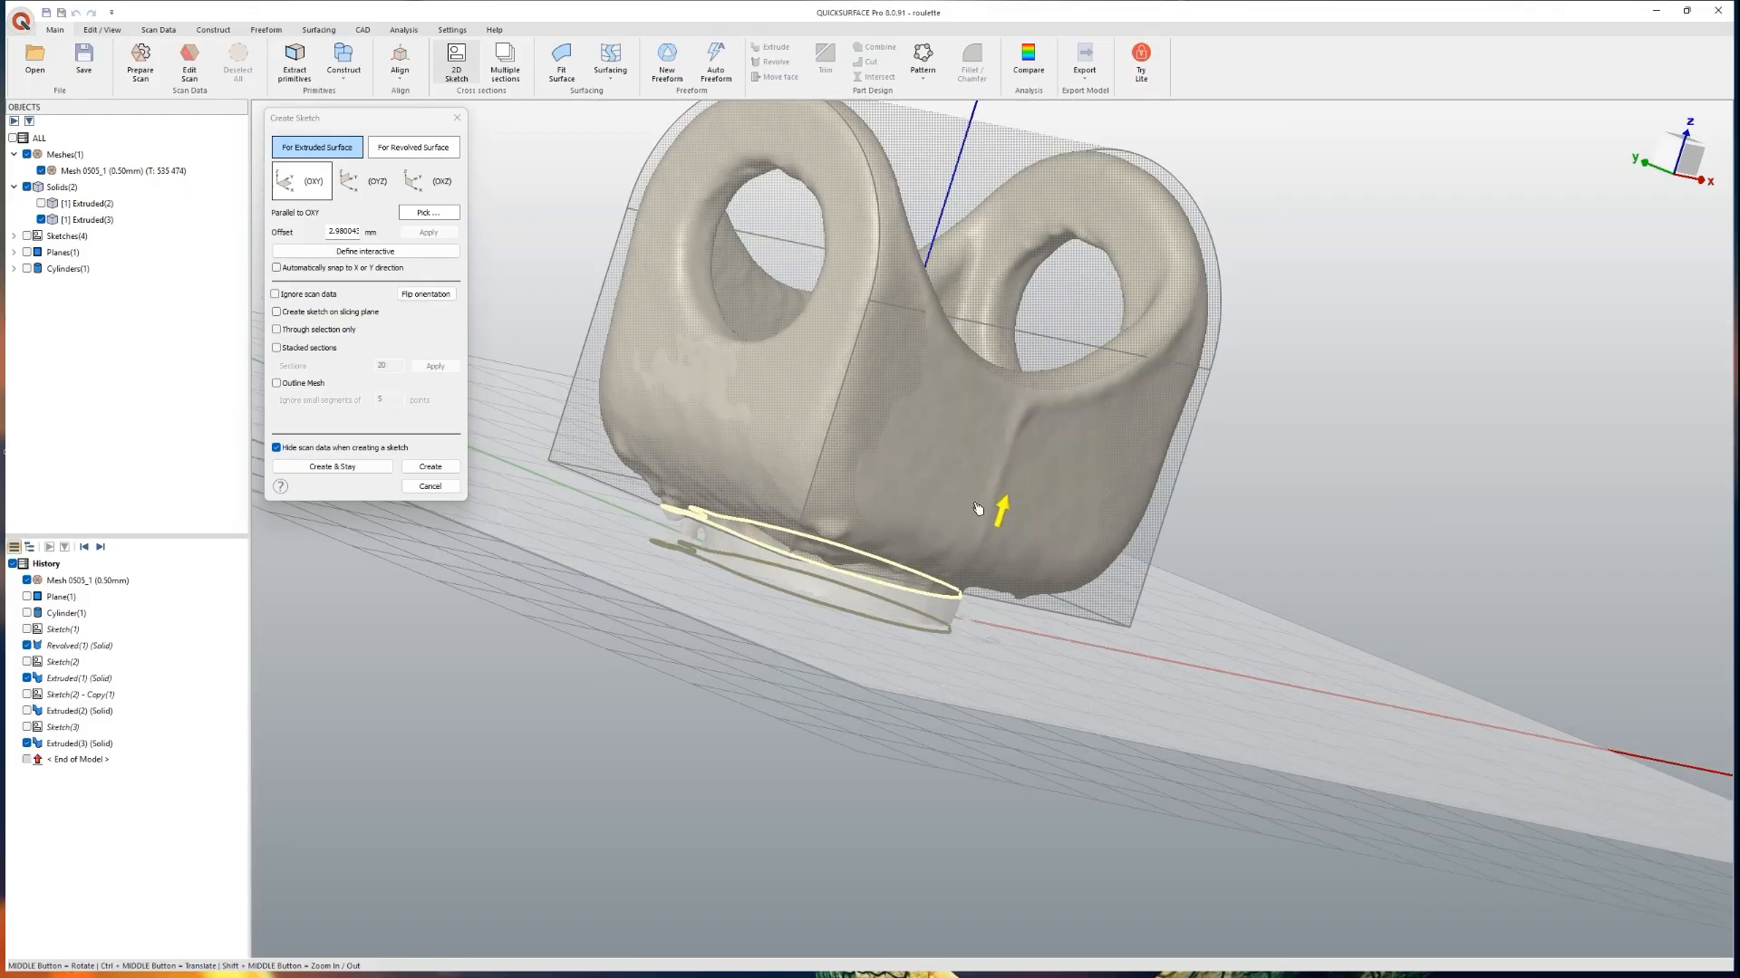
drag(1000, 512, 994, 569)
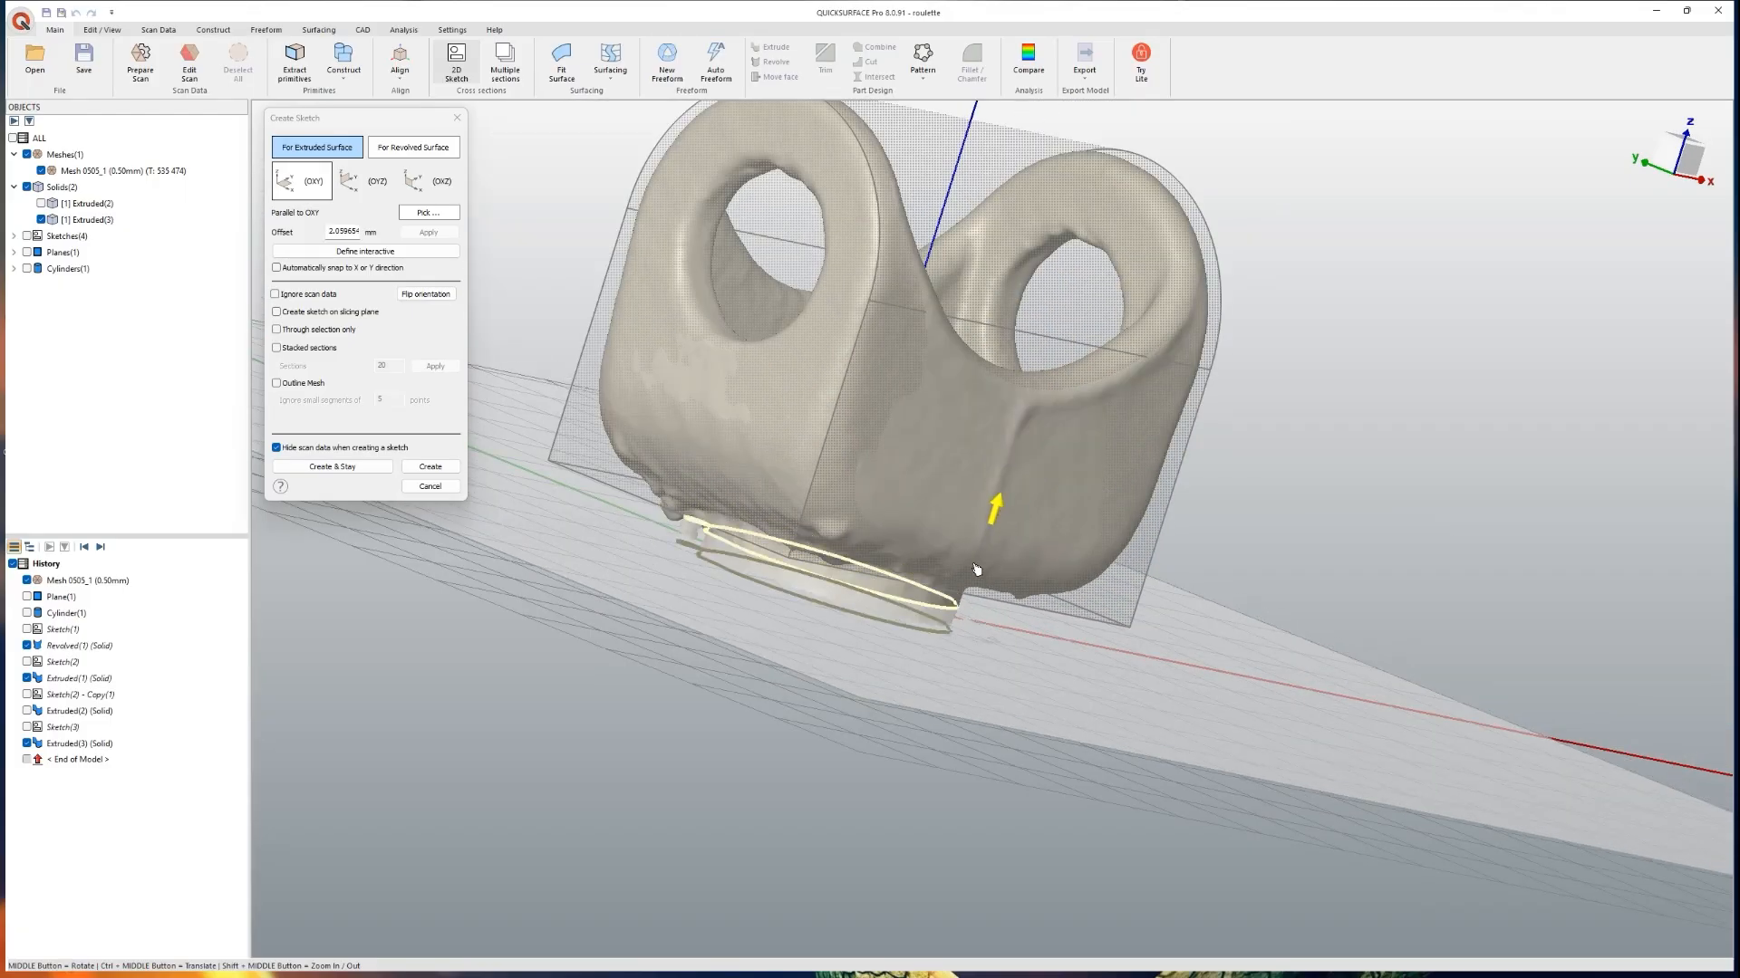
middle_drag(830, 625, 932, 574)
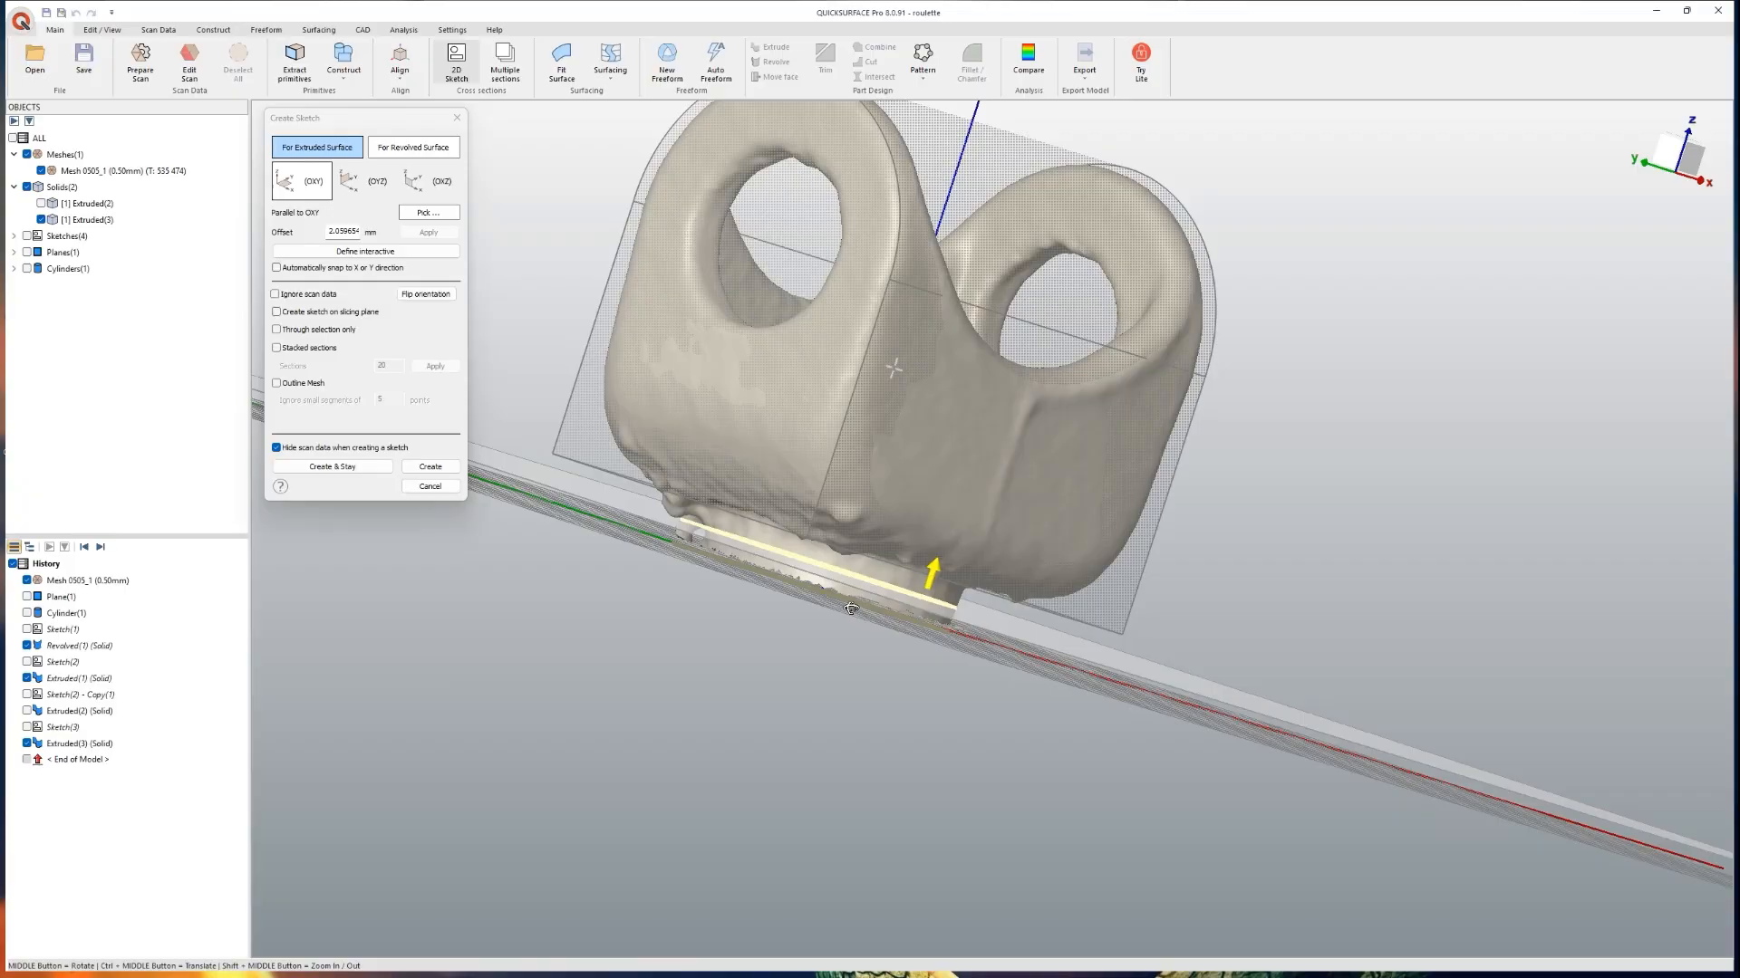
click(431, 466)
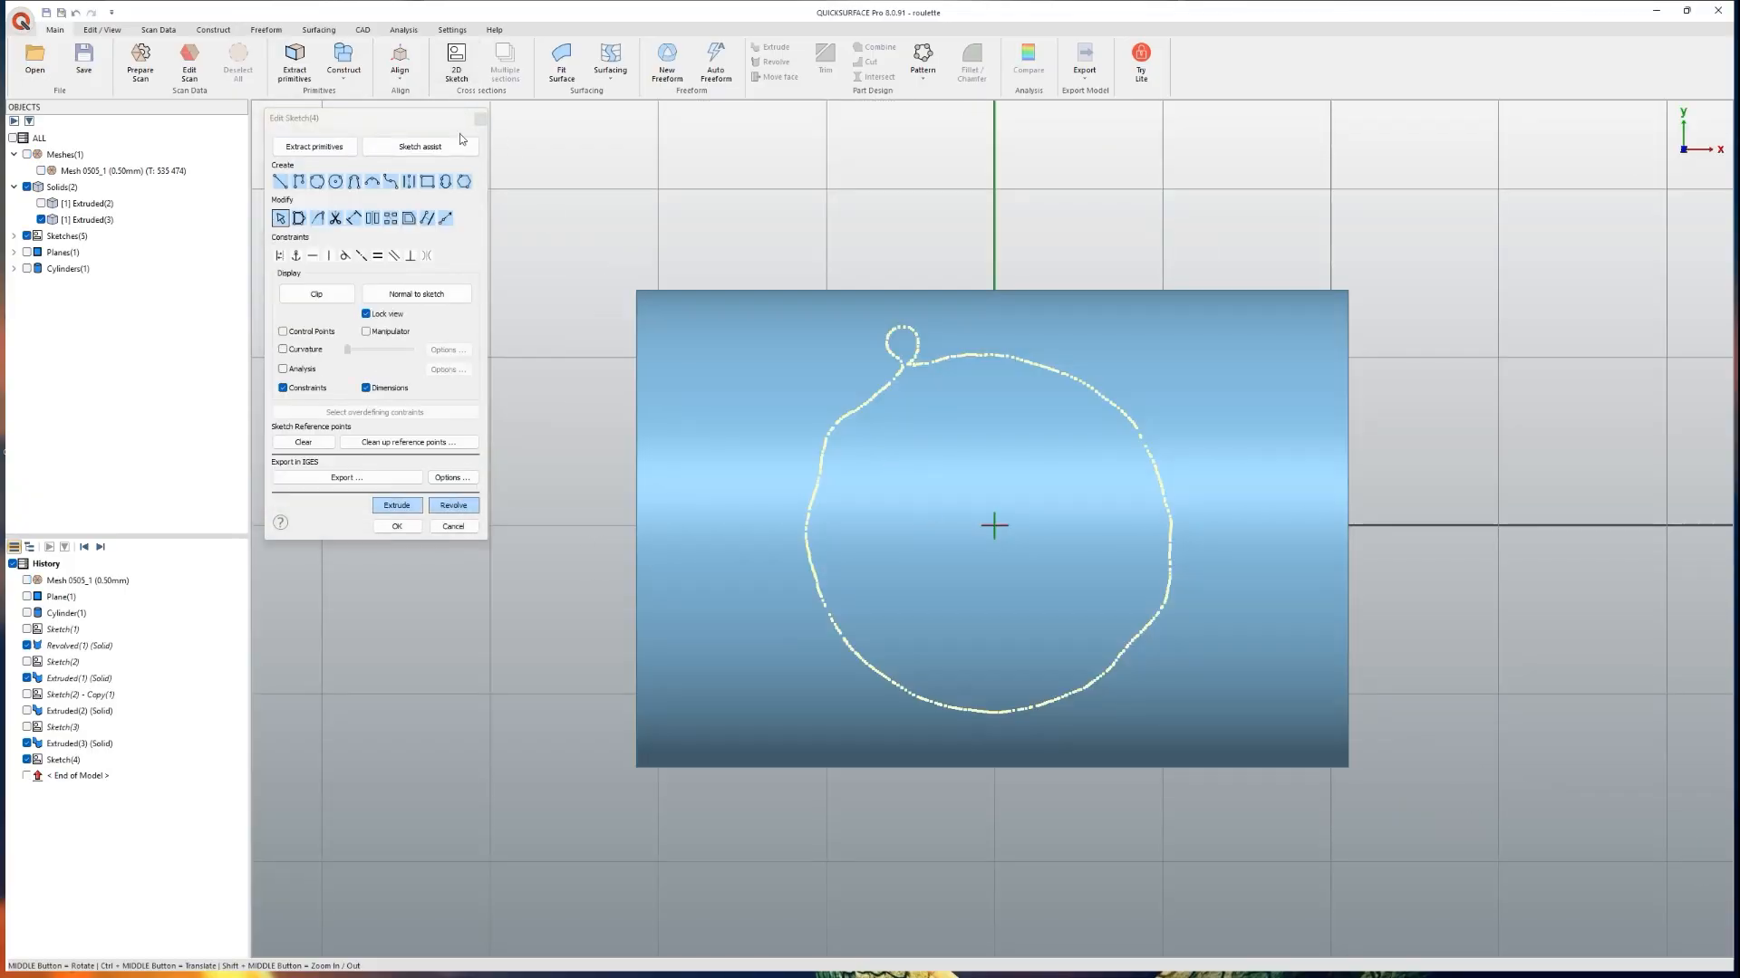
Step: Fit a circle to the neck's section, centre it on the origin, enlarge it to match the section points, and finish the sketch
click(338, 148)
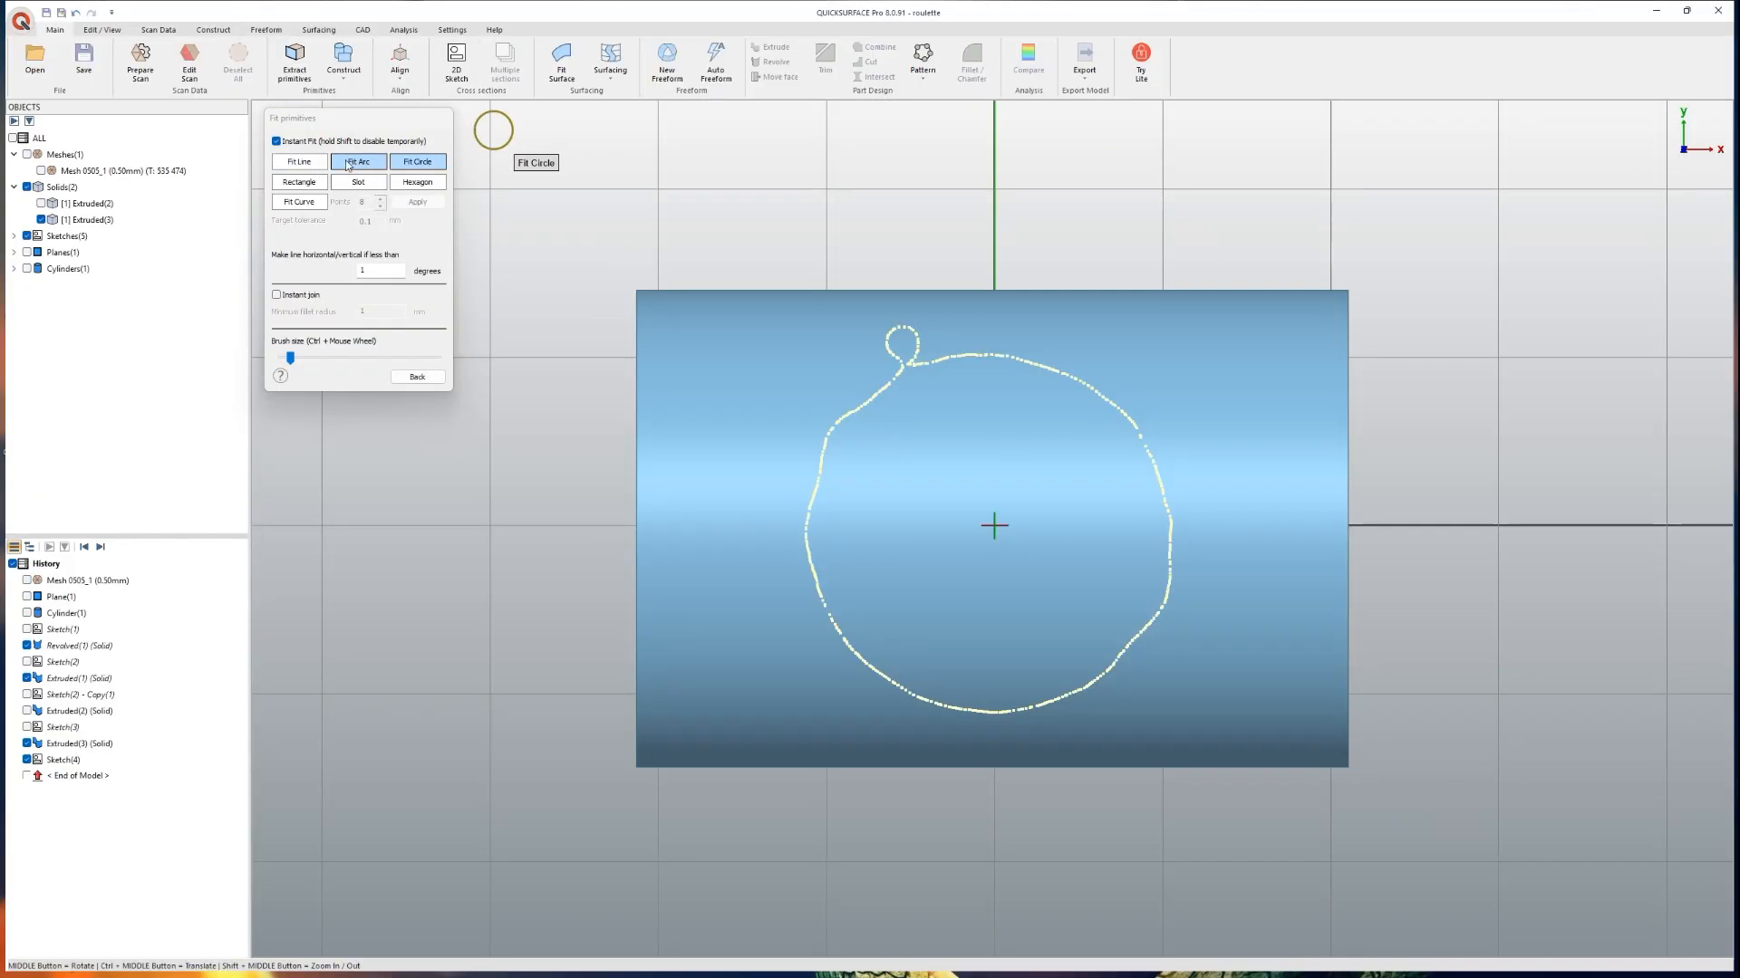
click(404, 161)
mouse_move(802, 550)
mouse_down()
mouse_move(947, 703)
mouse_move(1164, 607)
mouse_move(1169, 579)
mouse_up()
key(Escape)
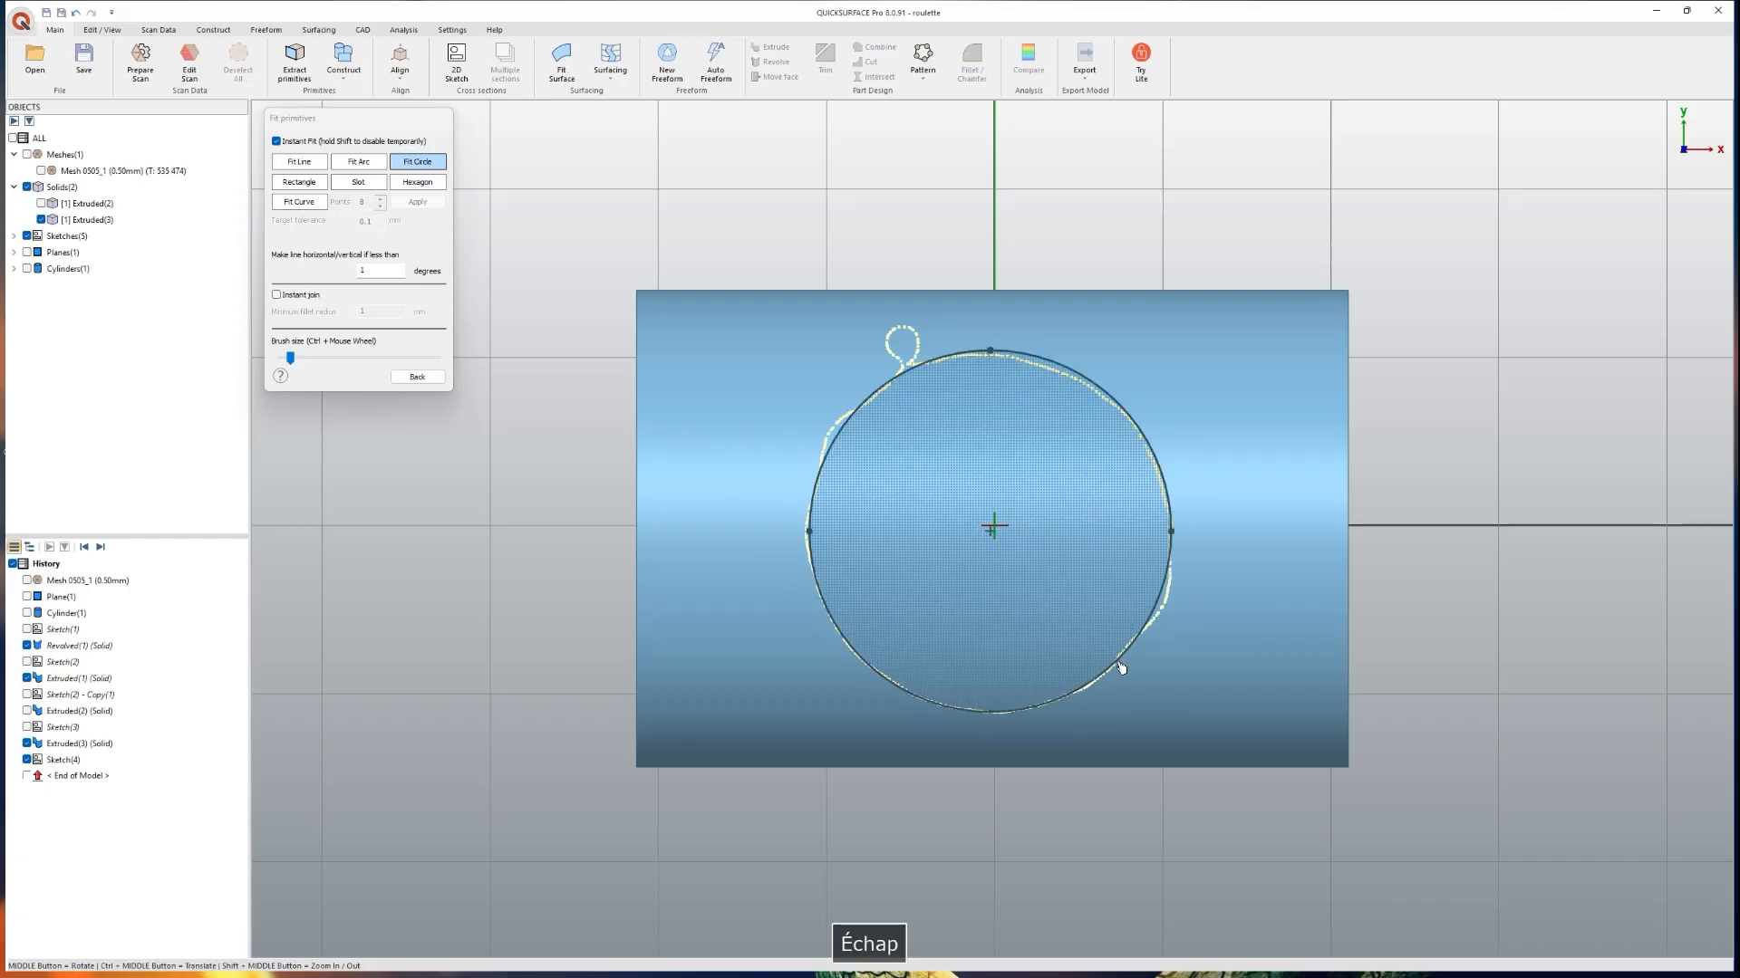
drag(990, 531, 996, 532)
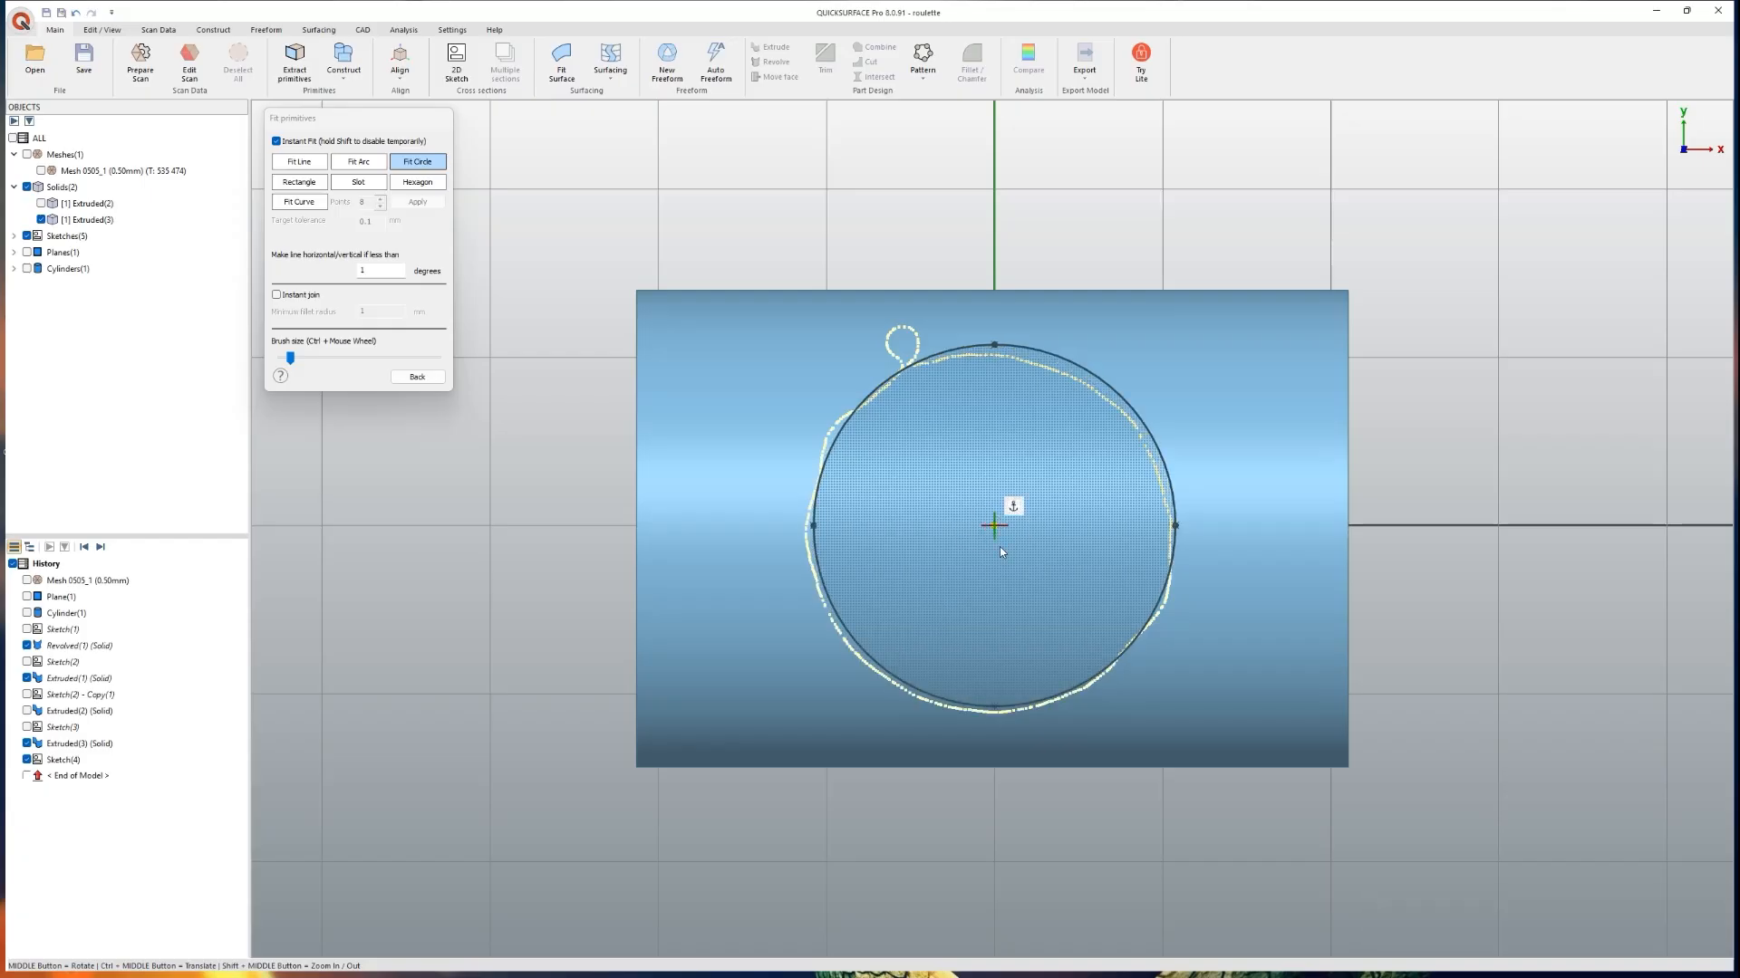
drag(917, 690, 916, 705)
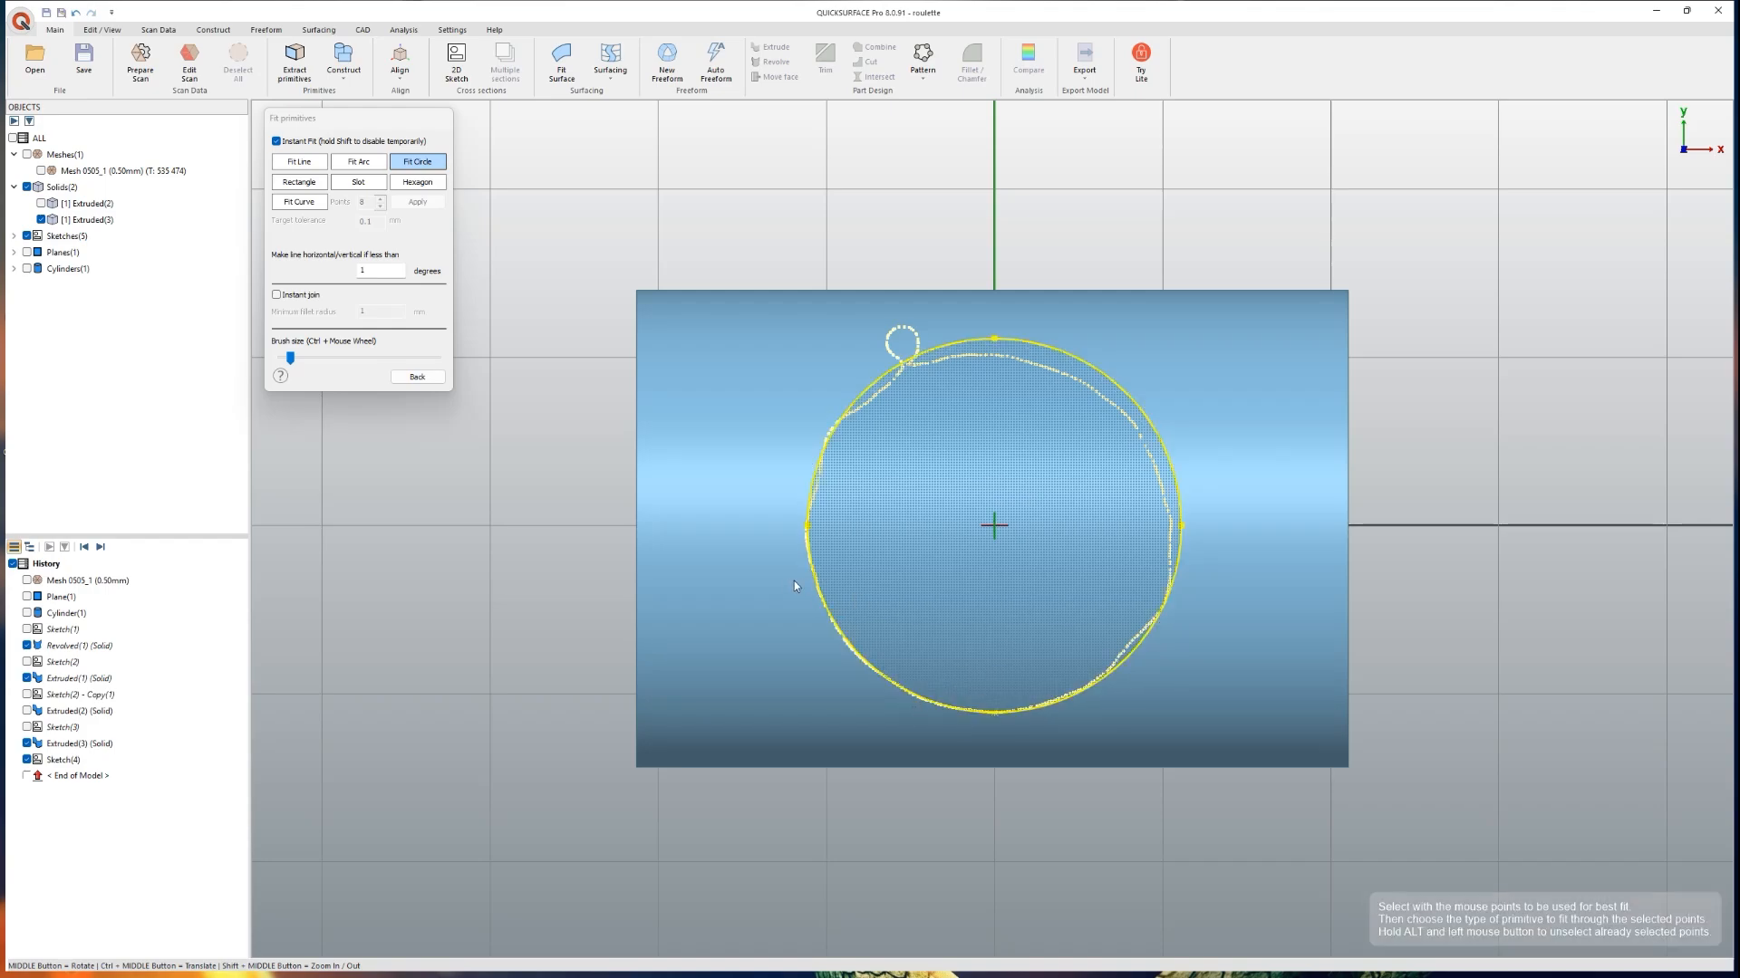
click(415, 378)
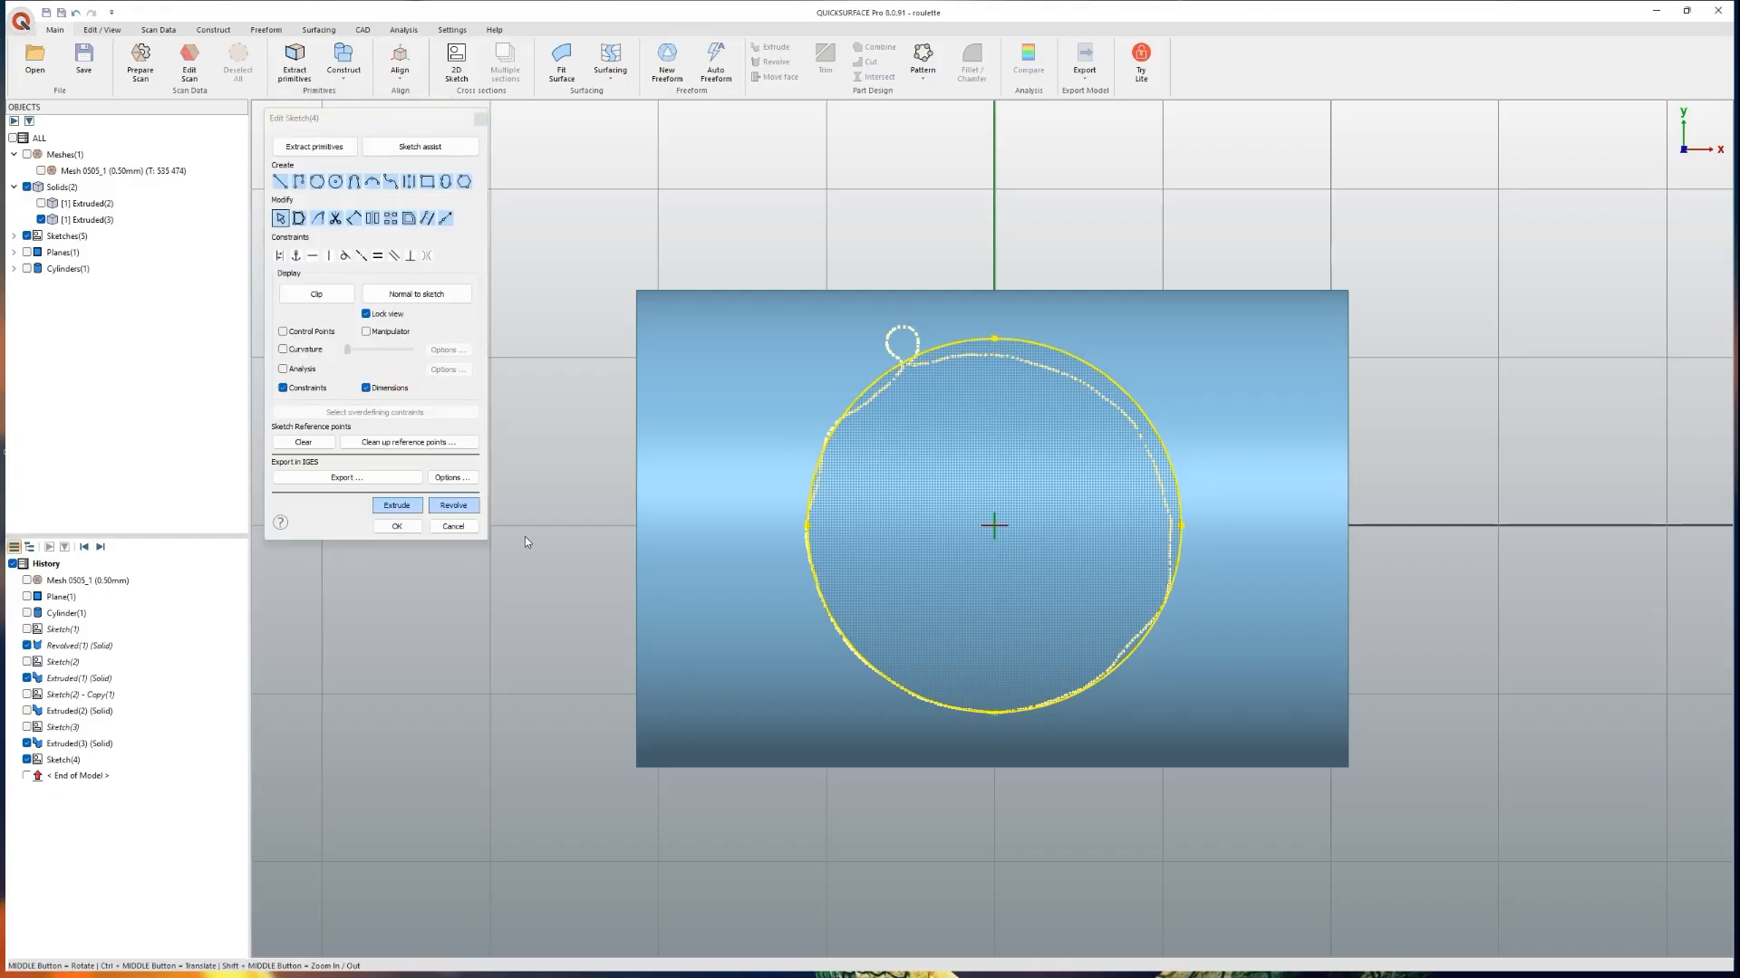
click(405, 529)
Step: Extrude the neck circle with Depth 1 of about 6.67 mm and Depth 2 of 0, joining it to the bracket block
middle_drag(513, 541, 1087, 500)
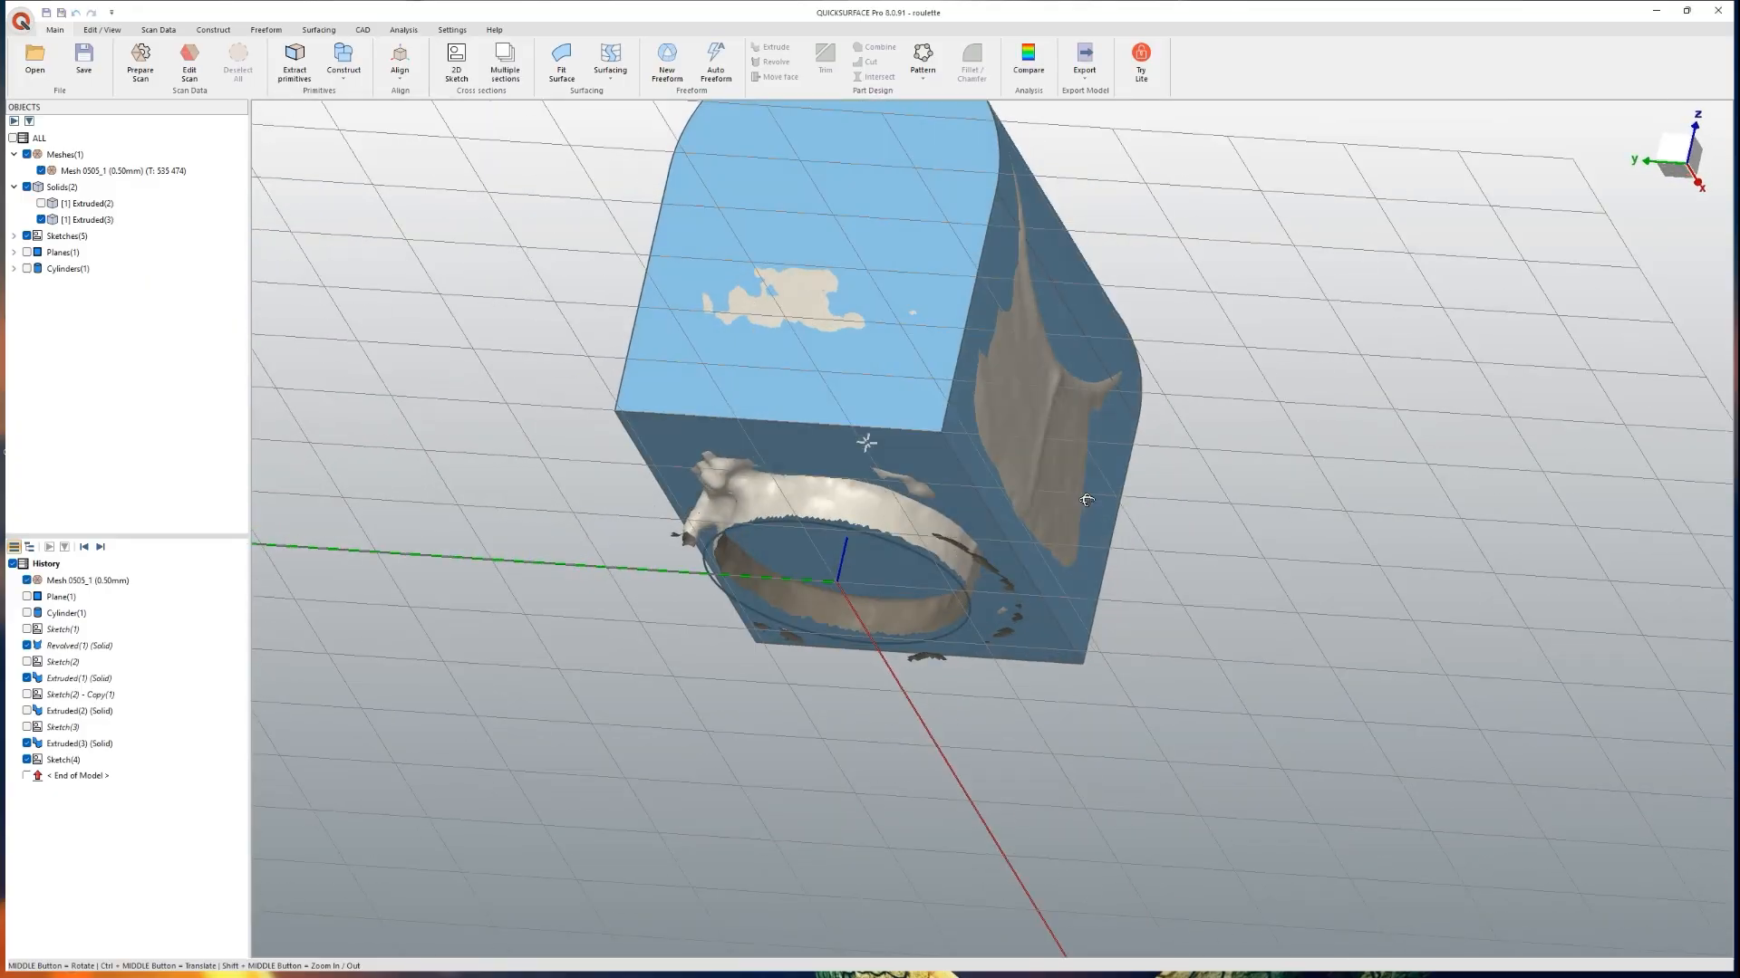
click(758, 568)
middle_drag(758, 568, 789, 576)
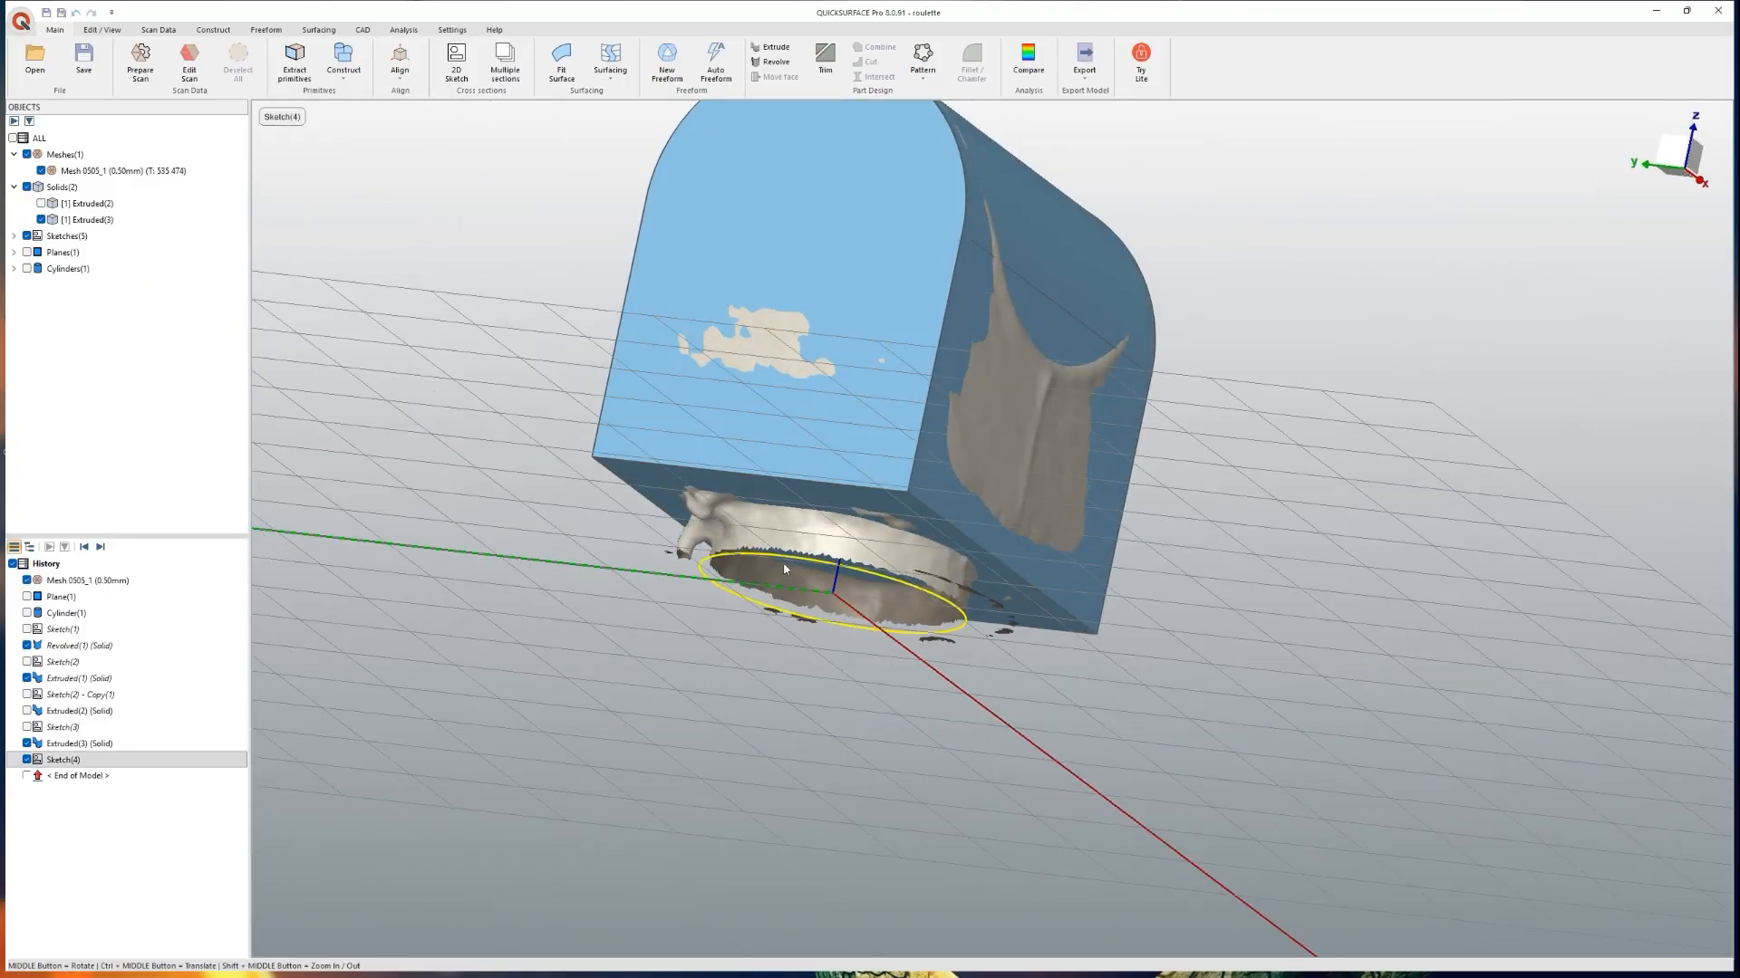
click(770, 46)
click(324, 423)
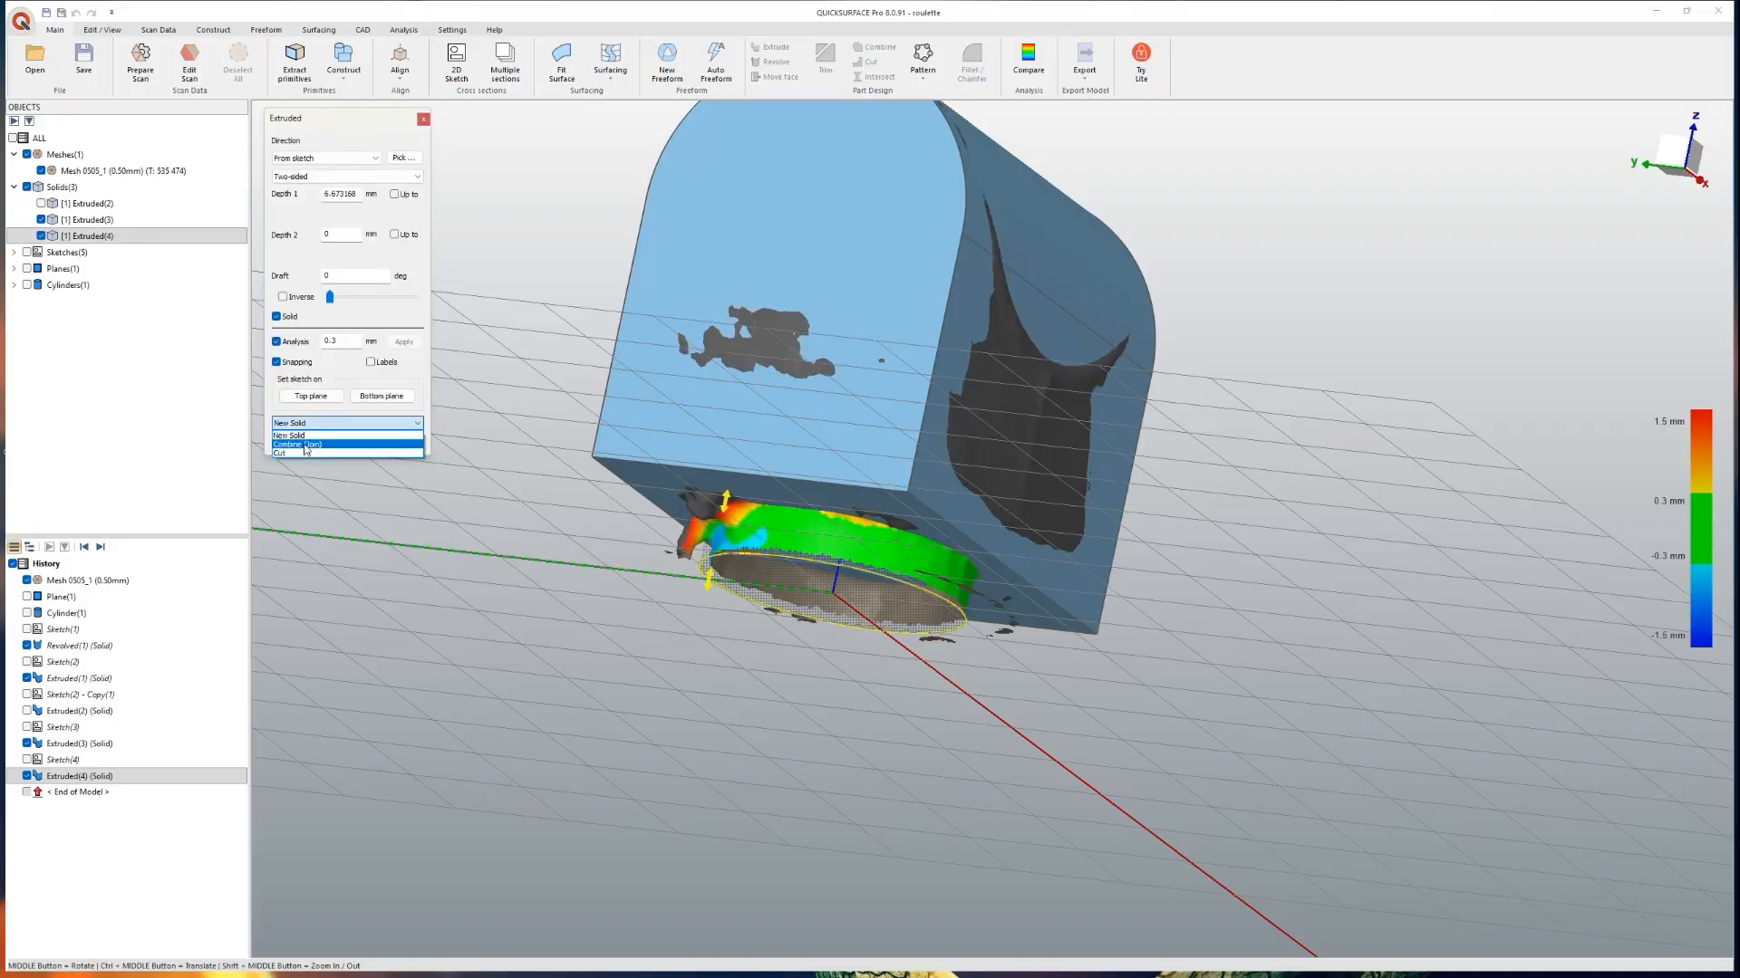
click(306, 445)
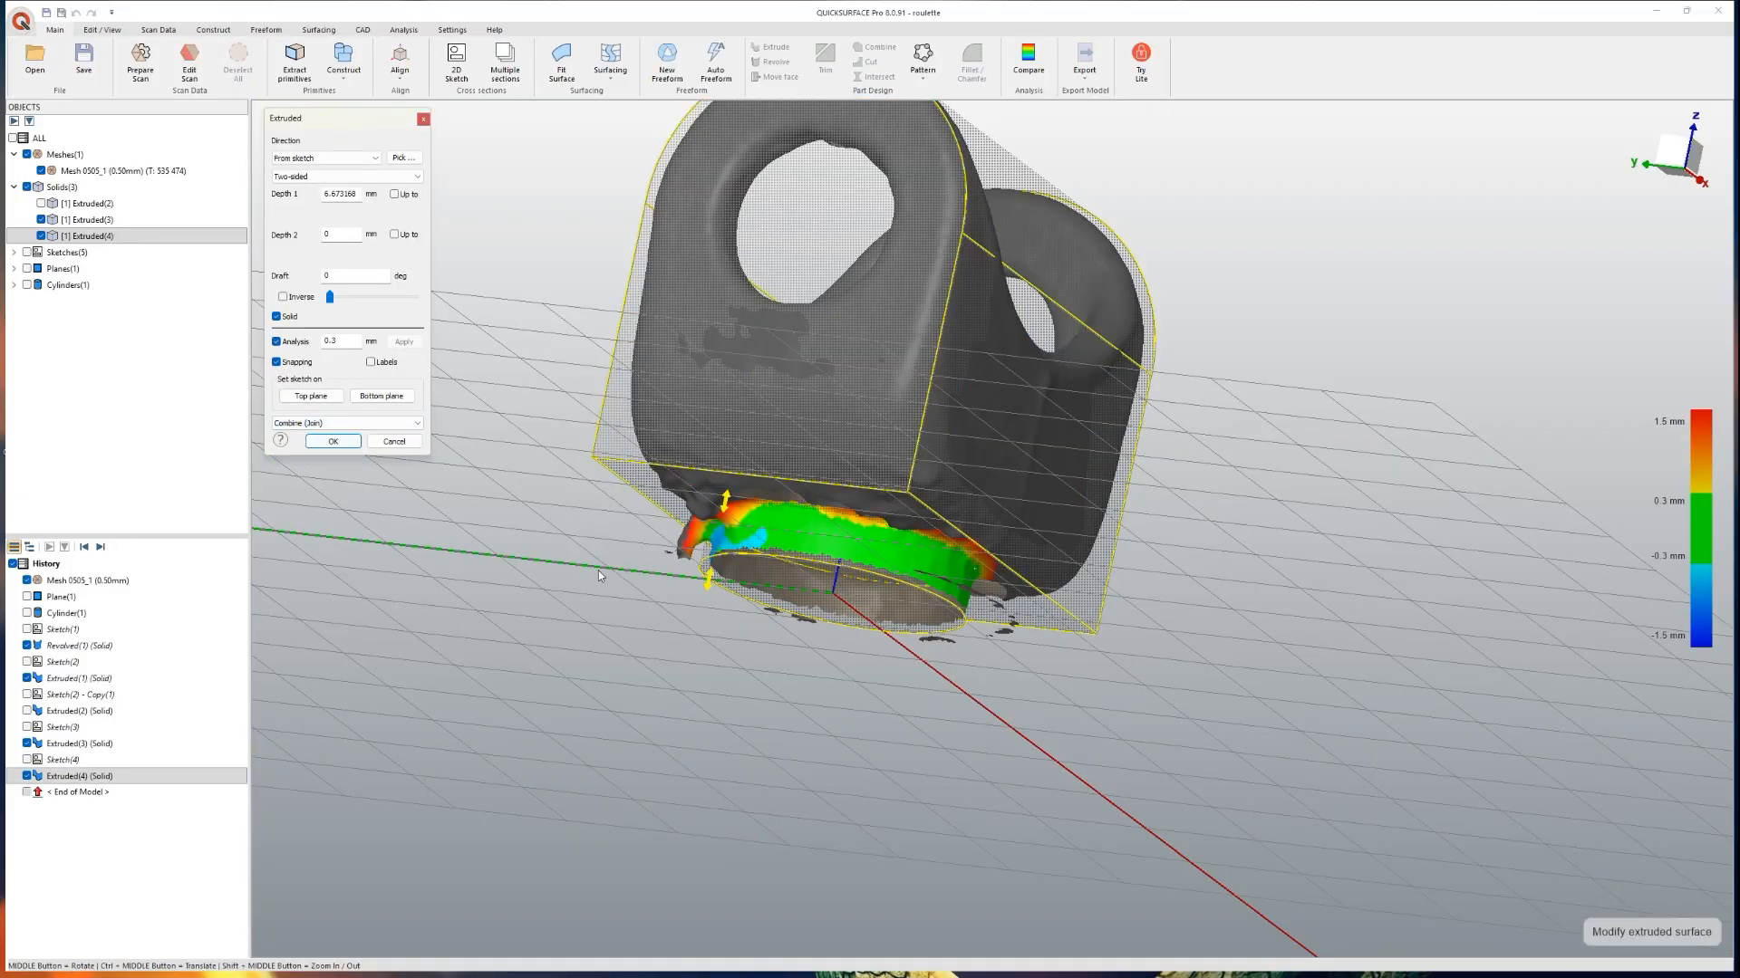
click(333, 442)
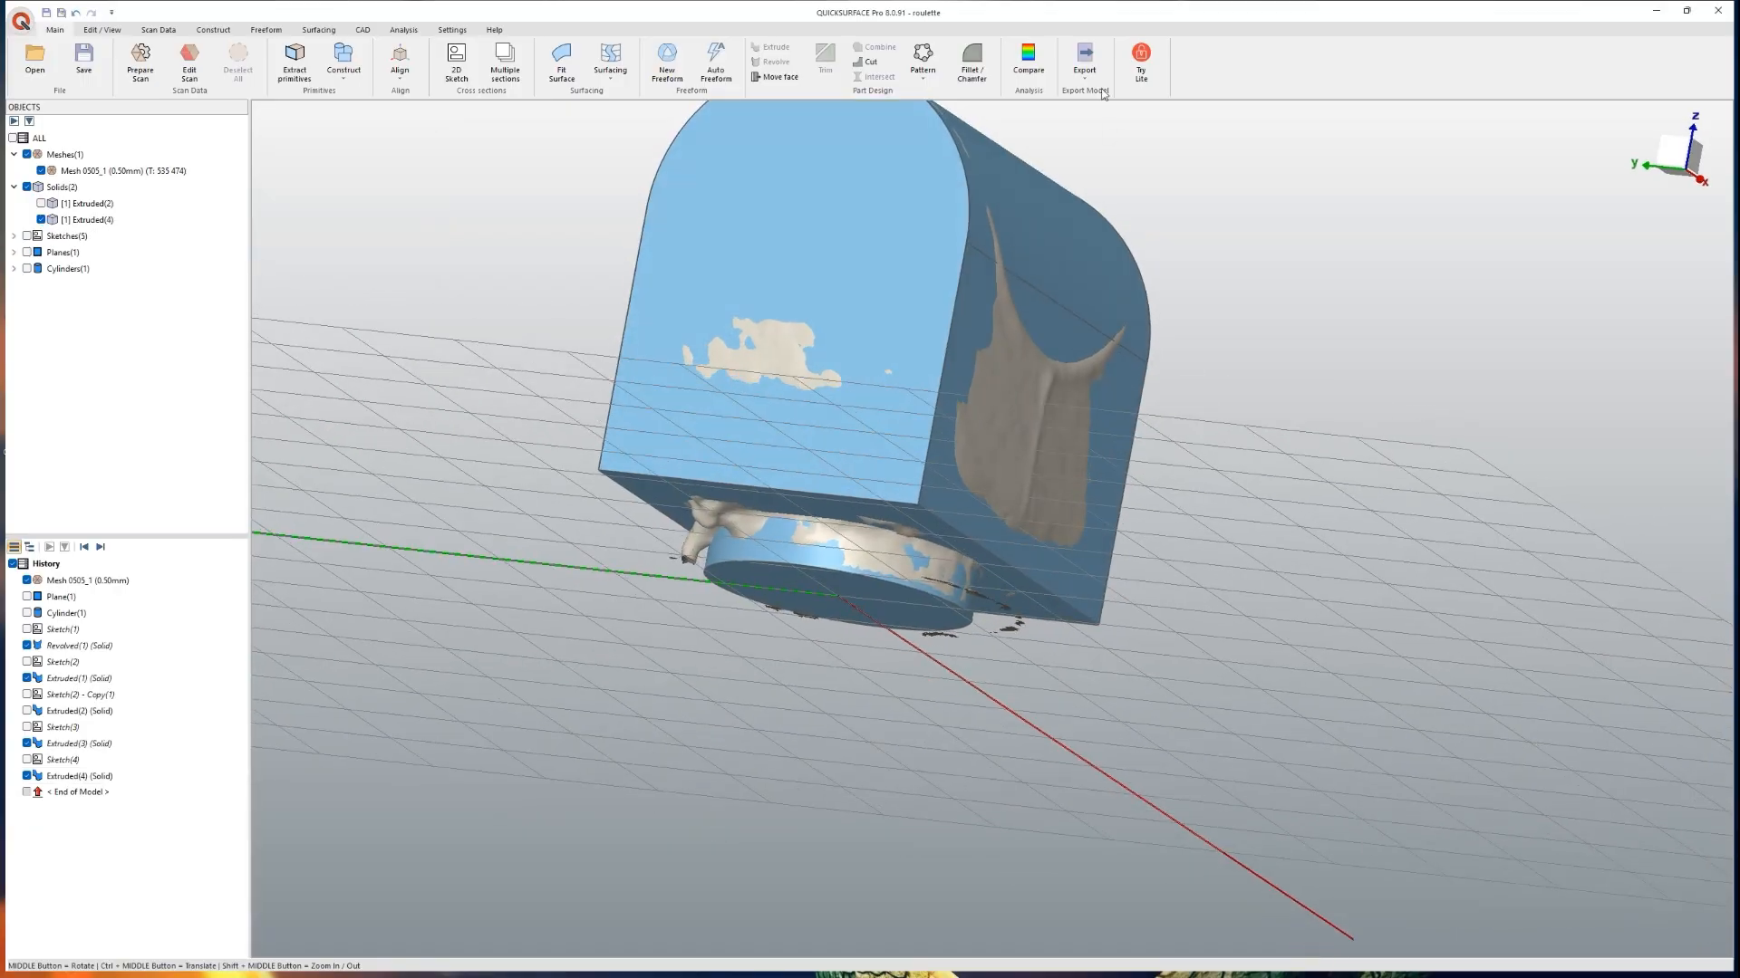
Step: Compare the bracket with its joined neck against the scan mesh
click(1028, 60)
middle_drag(1088, 227, 1142, 254)
click(433, 279)
Step: Hide the scan mesh and create a sketch on the neck's circular end face with 0 mm offset
middle_drag(746, 547, 902, 434)
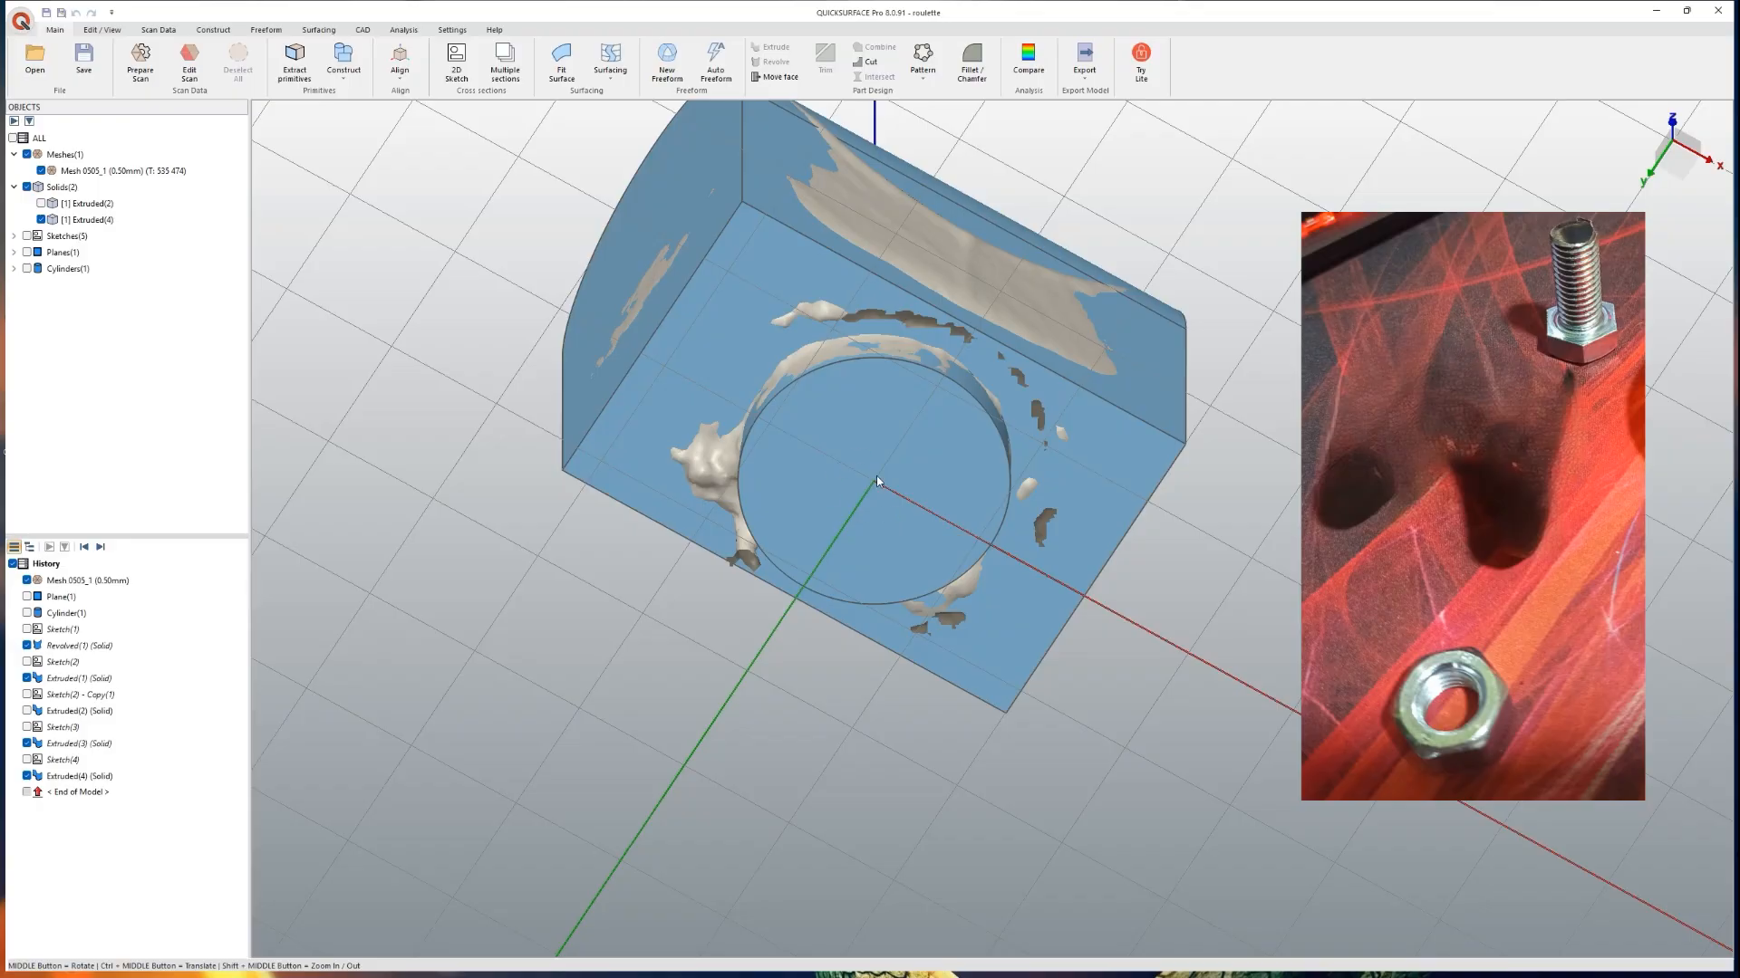
click(801, 445)
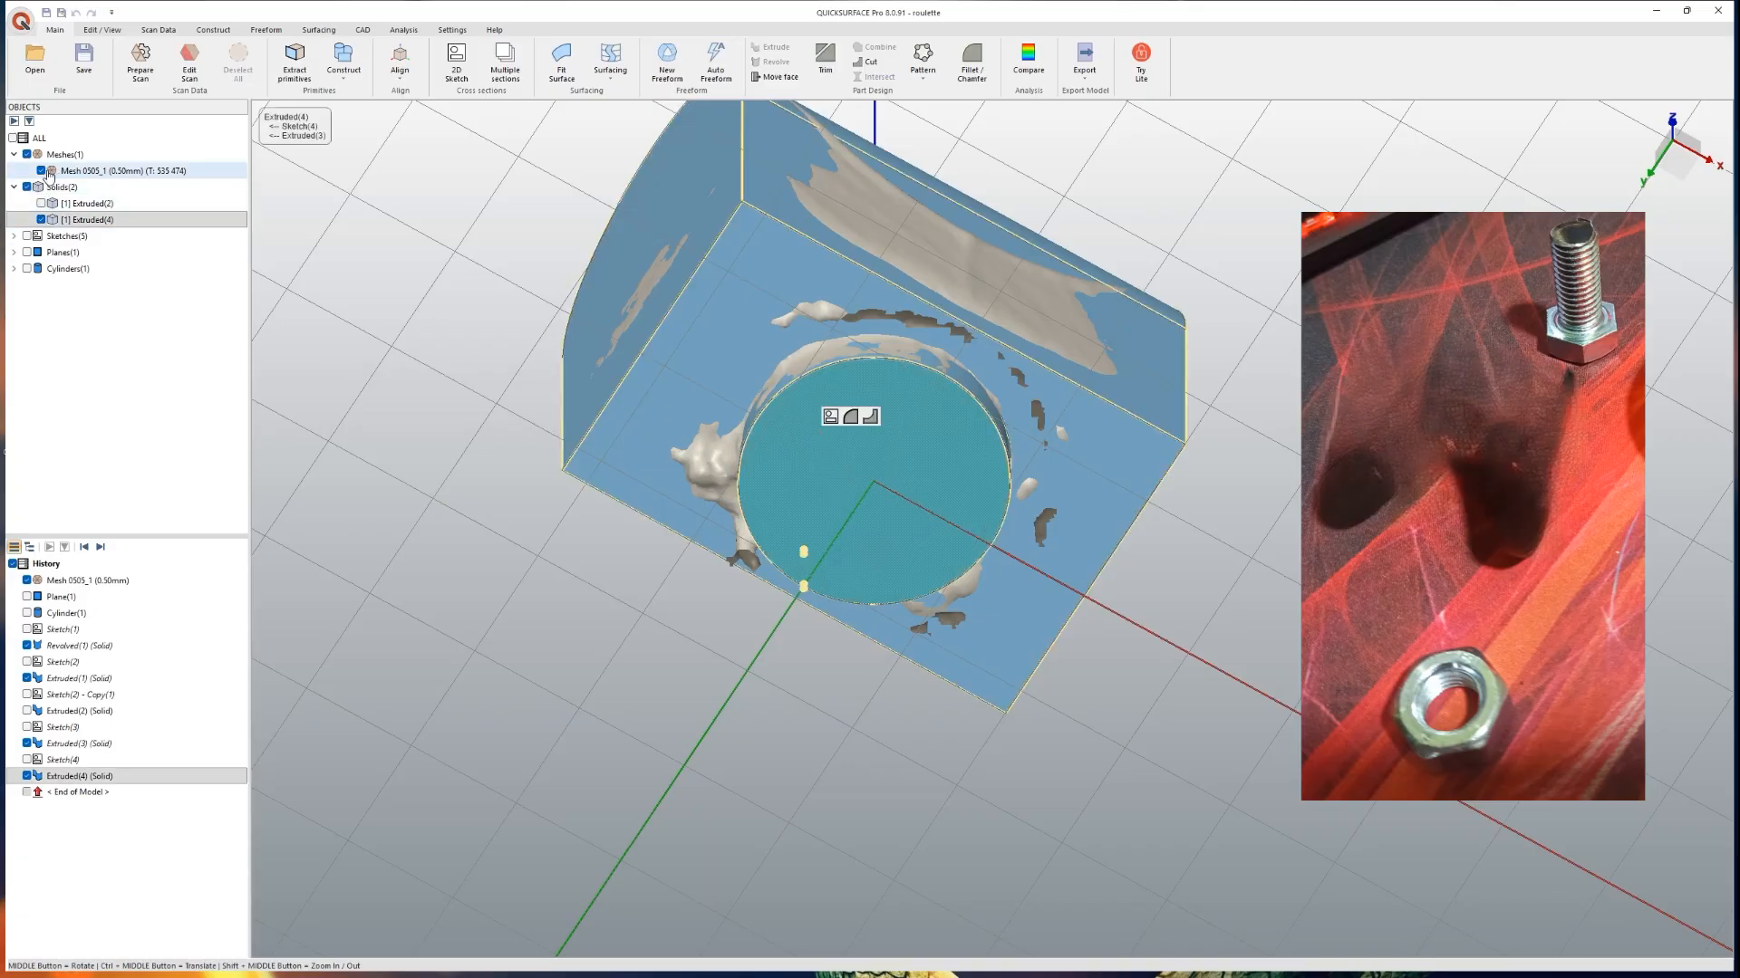
click(42, 171)
click(830, 418)
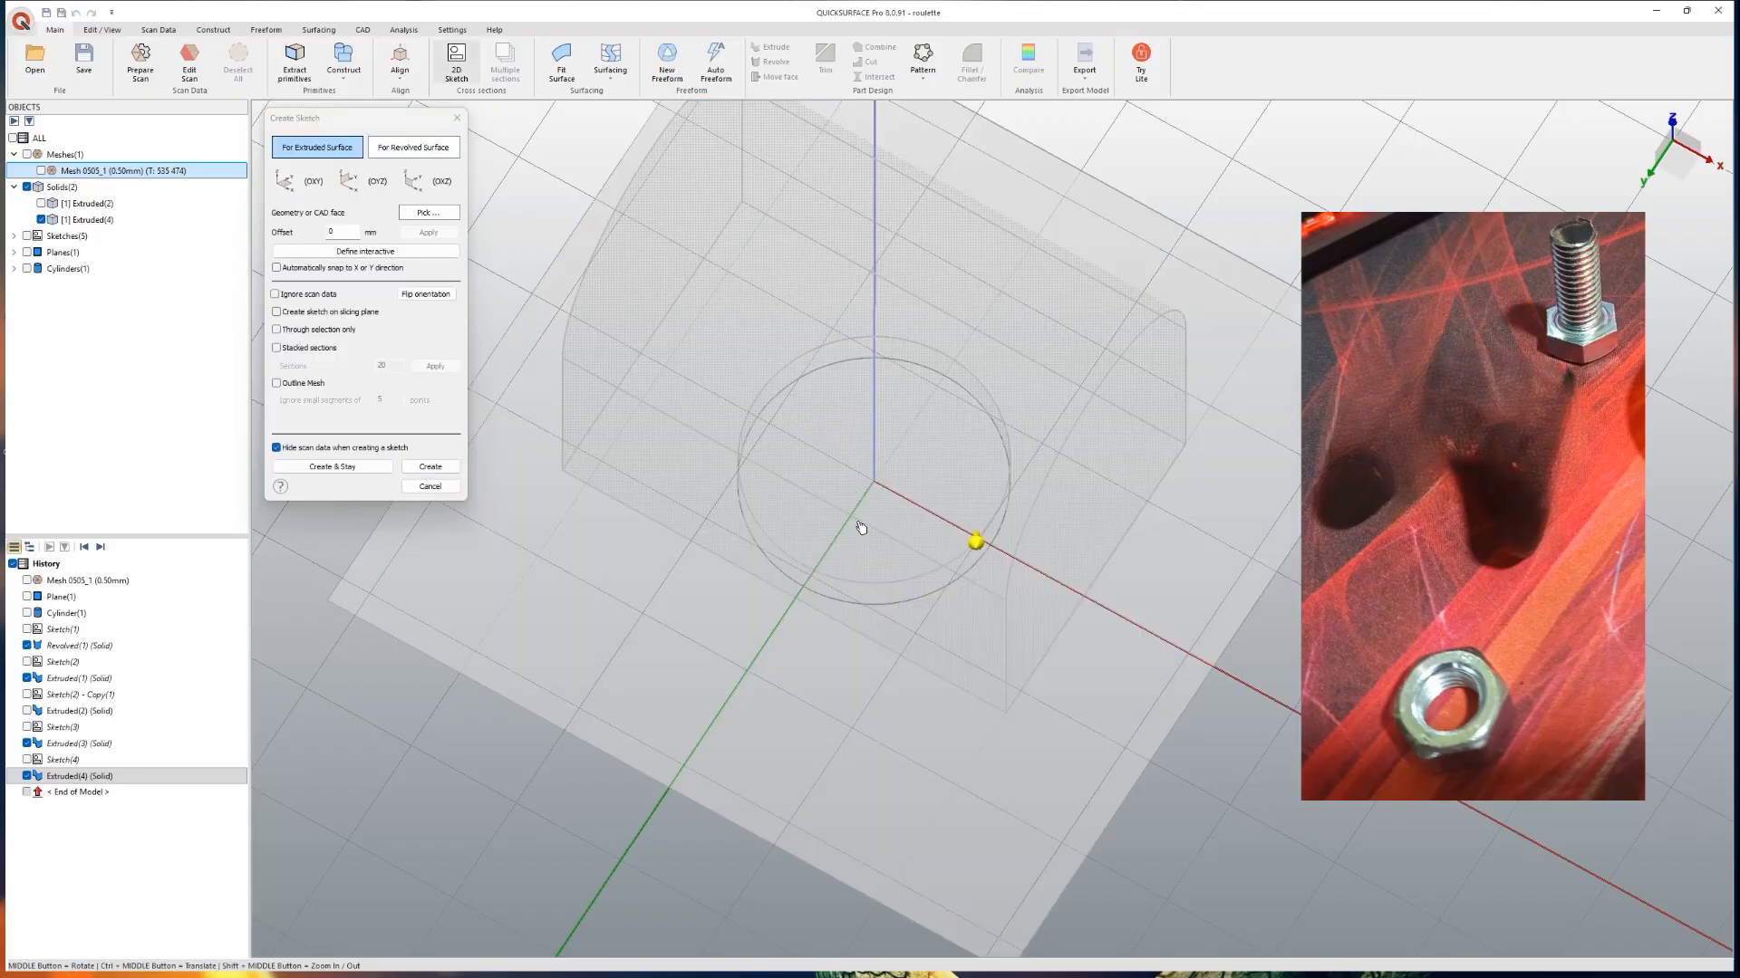
middle_drag(922, 512, 881, 560)
click(443, 468)
scroll(992, 530, up, 4)
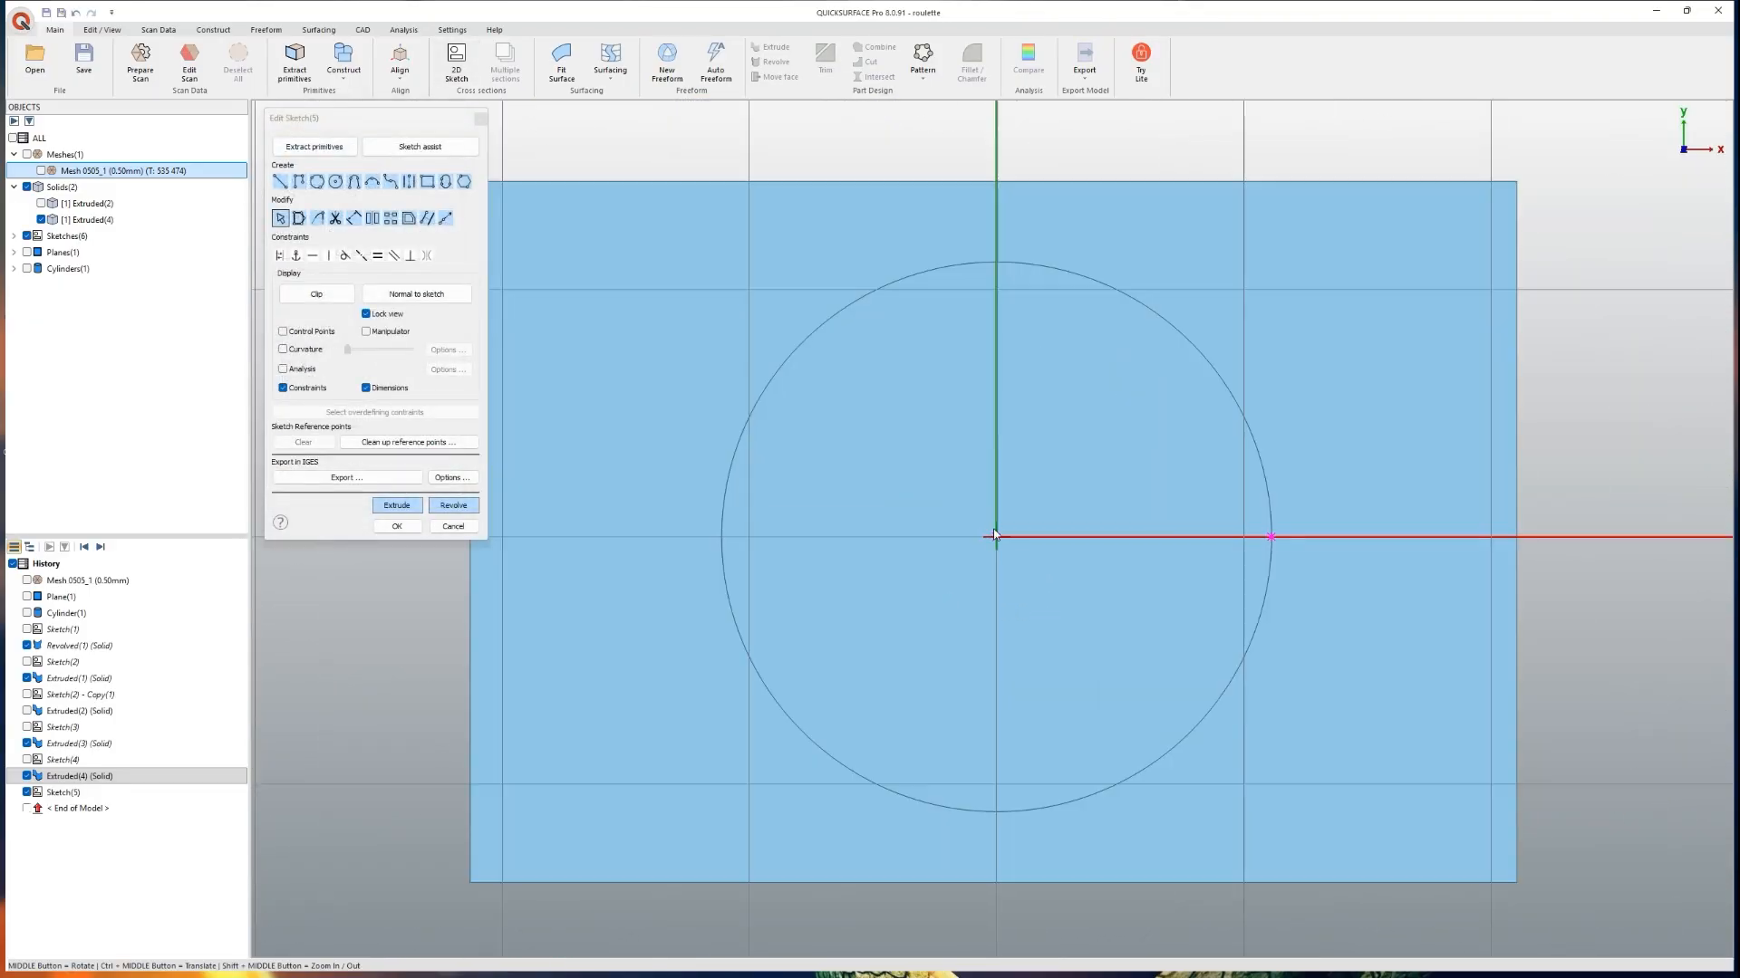
Step: Project the neck's circular edge into the sketch and shrink the projected circle inside the neck
scroll(828, 394, down, 3)
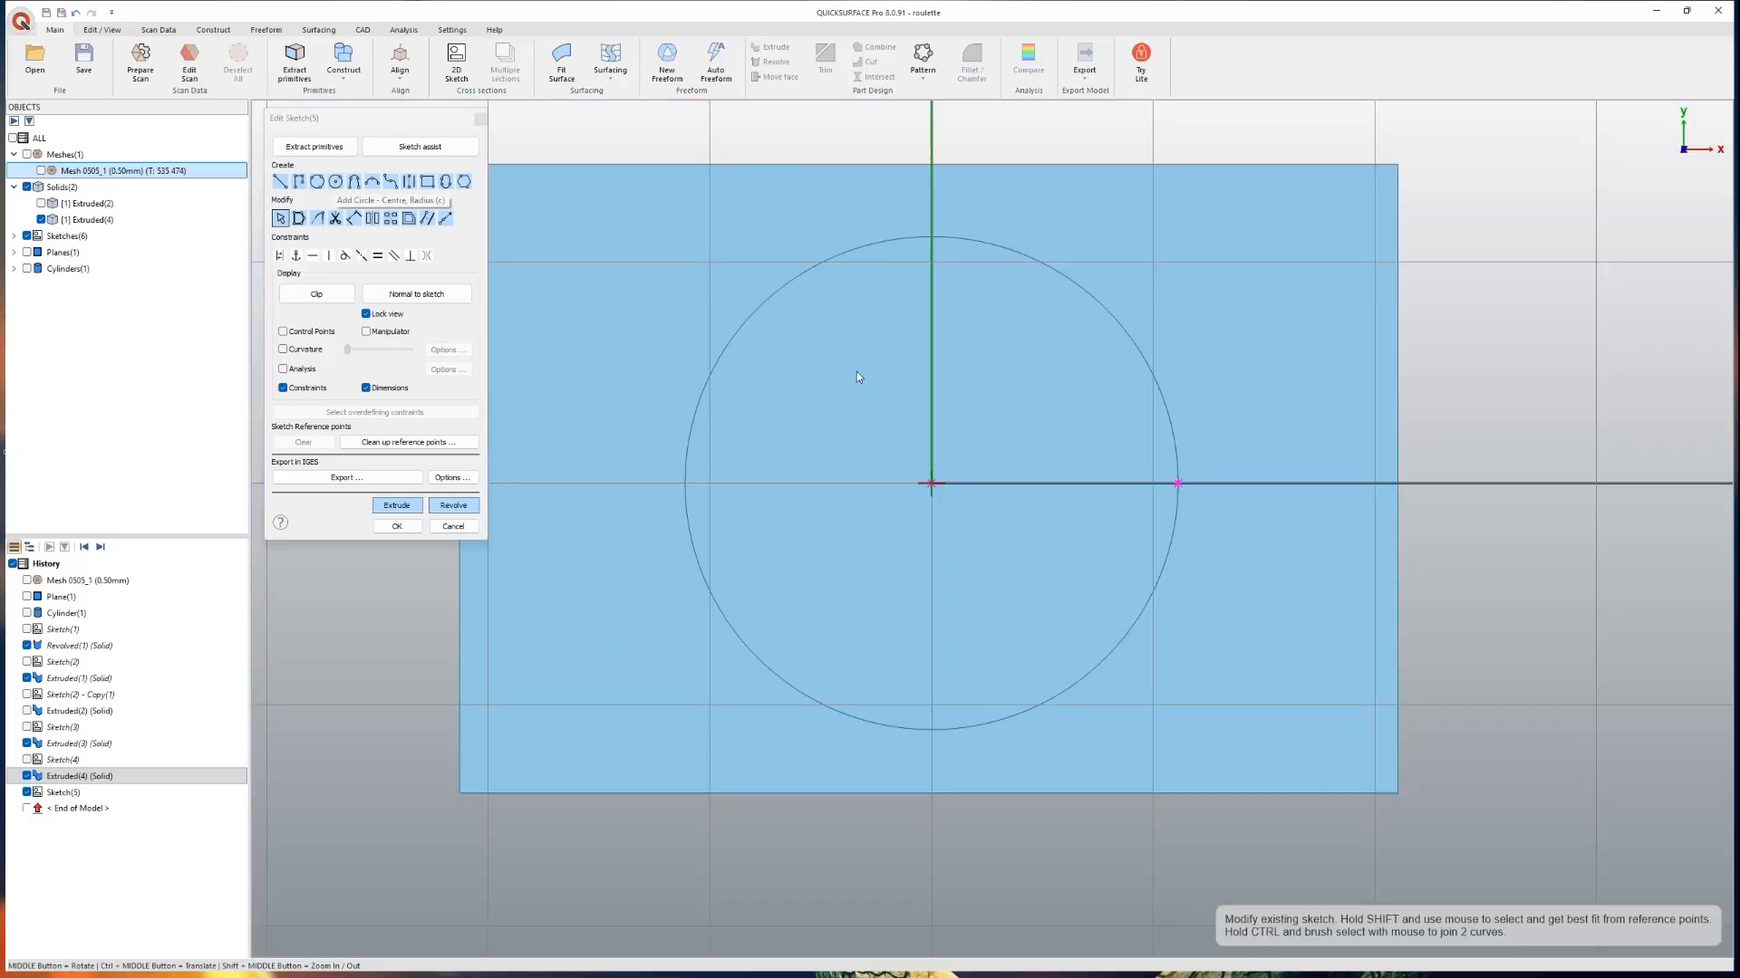
click(429, 223)
click(697, 384)
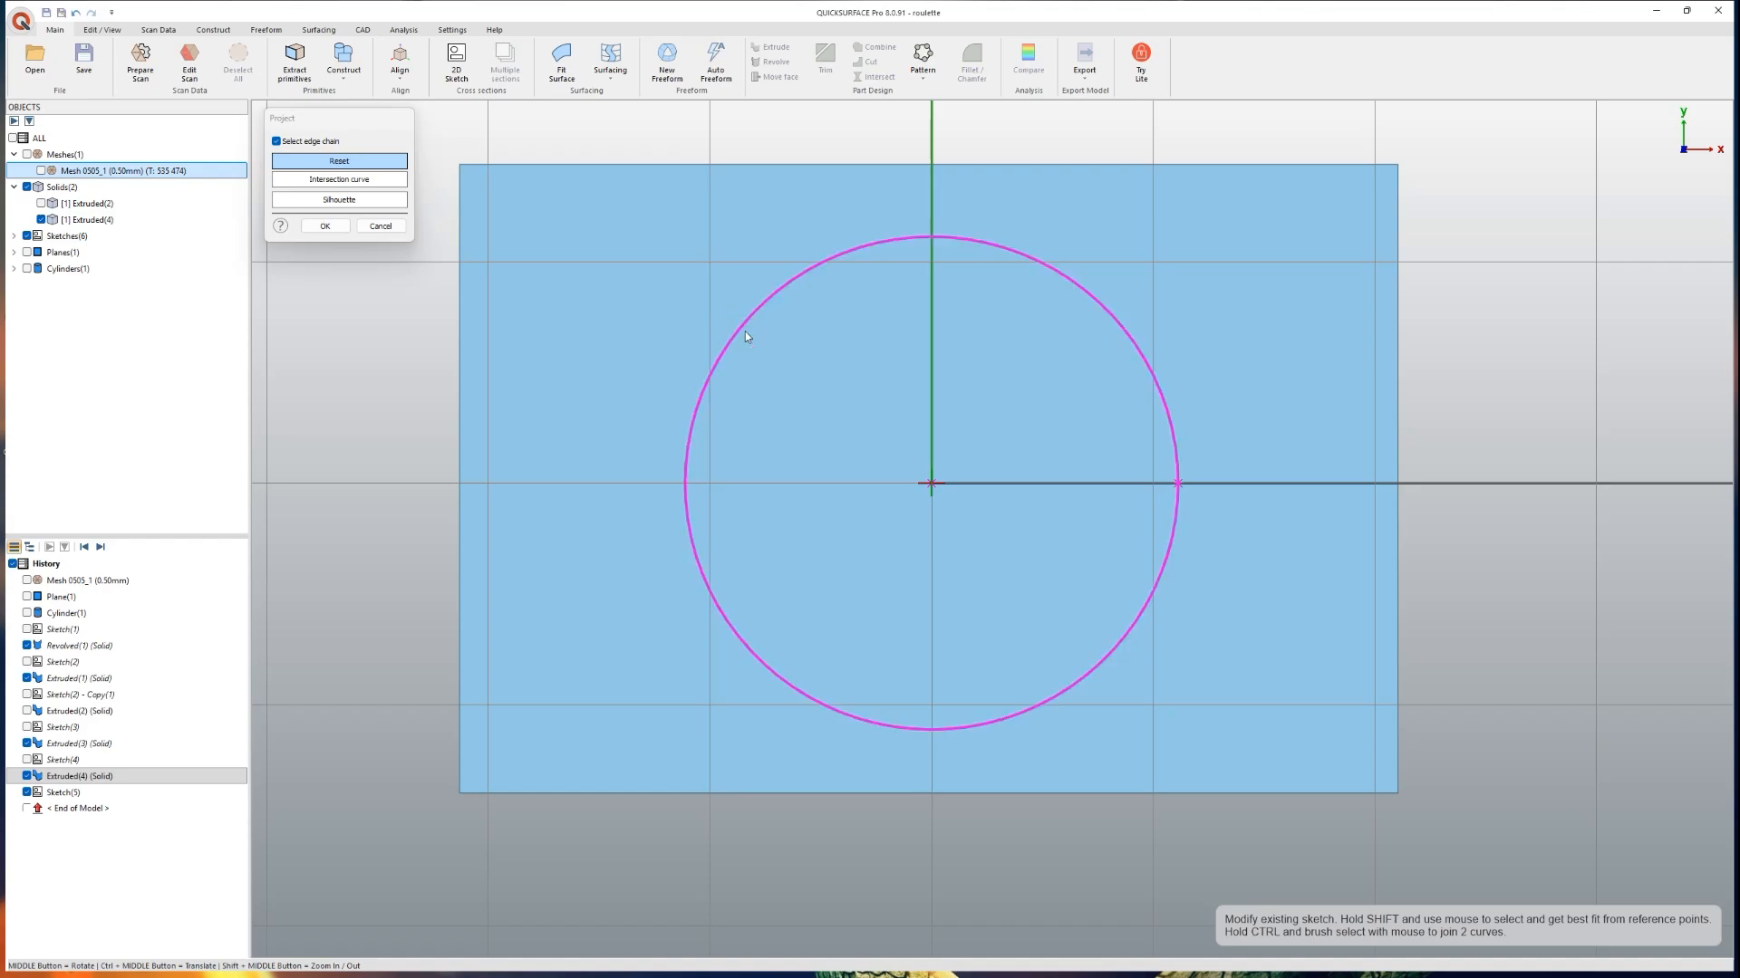
click(337, 226)
drag(703, 384, 810, 422)
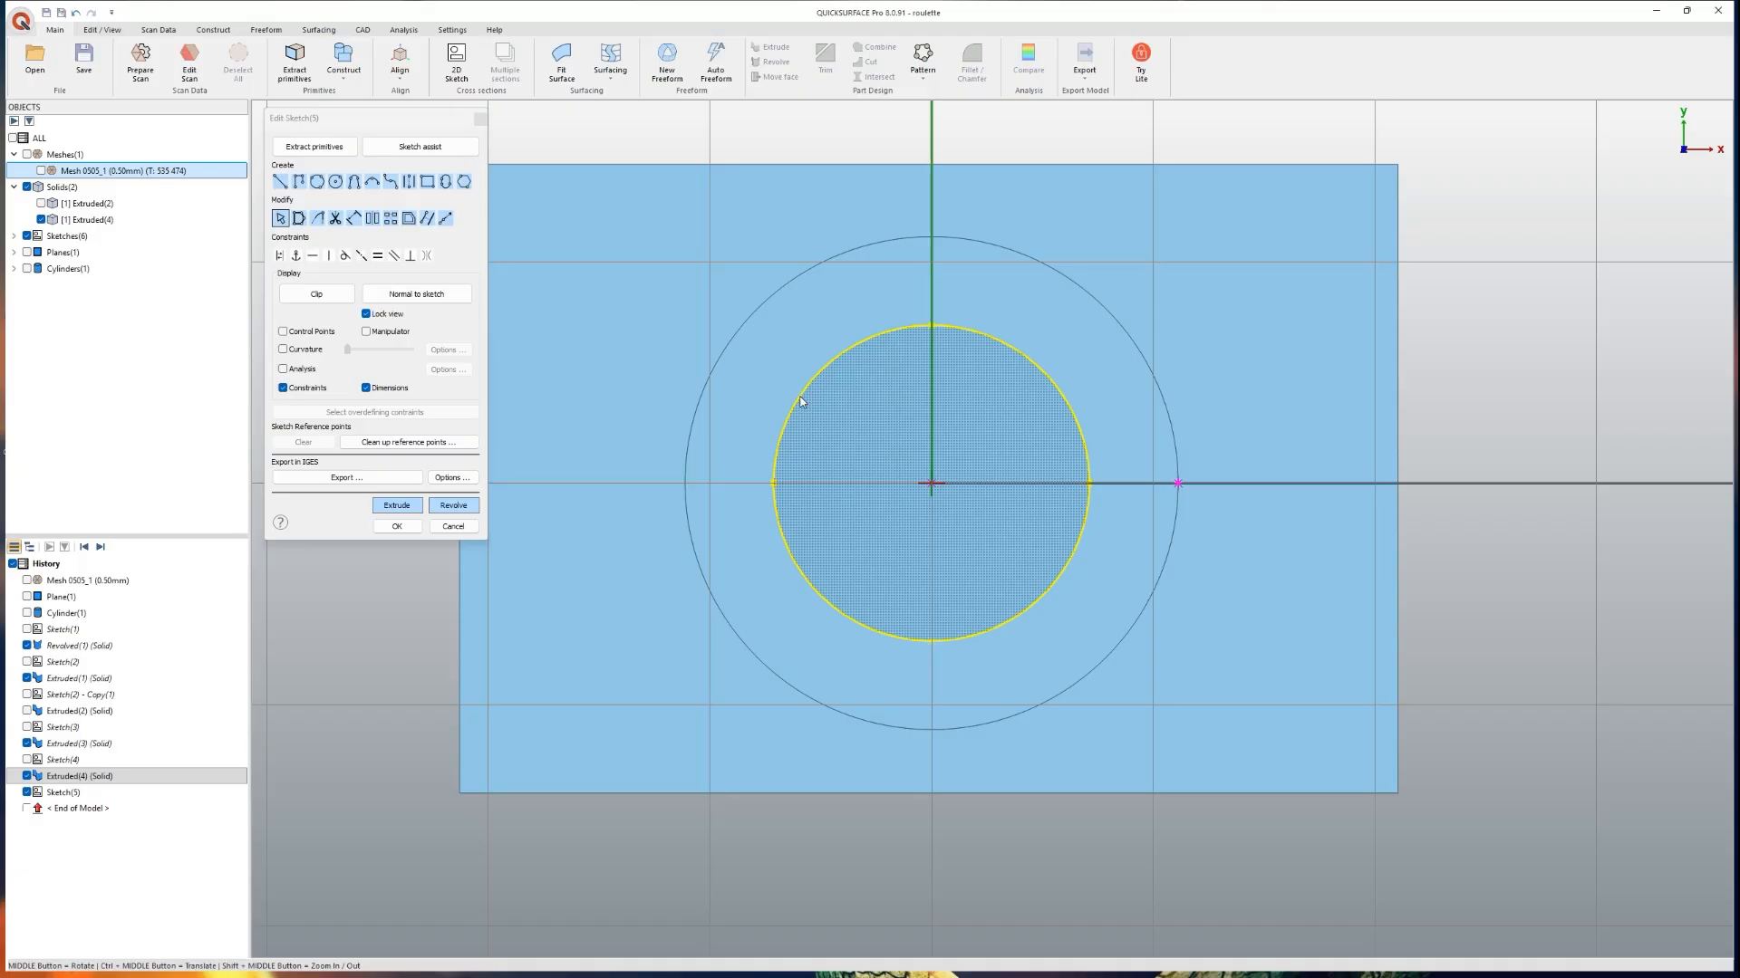
Step: Set the diameter of the small circle on the neck's end face to 12 mm and finish the sketch
click(352, 219)
click(803, 384)
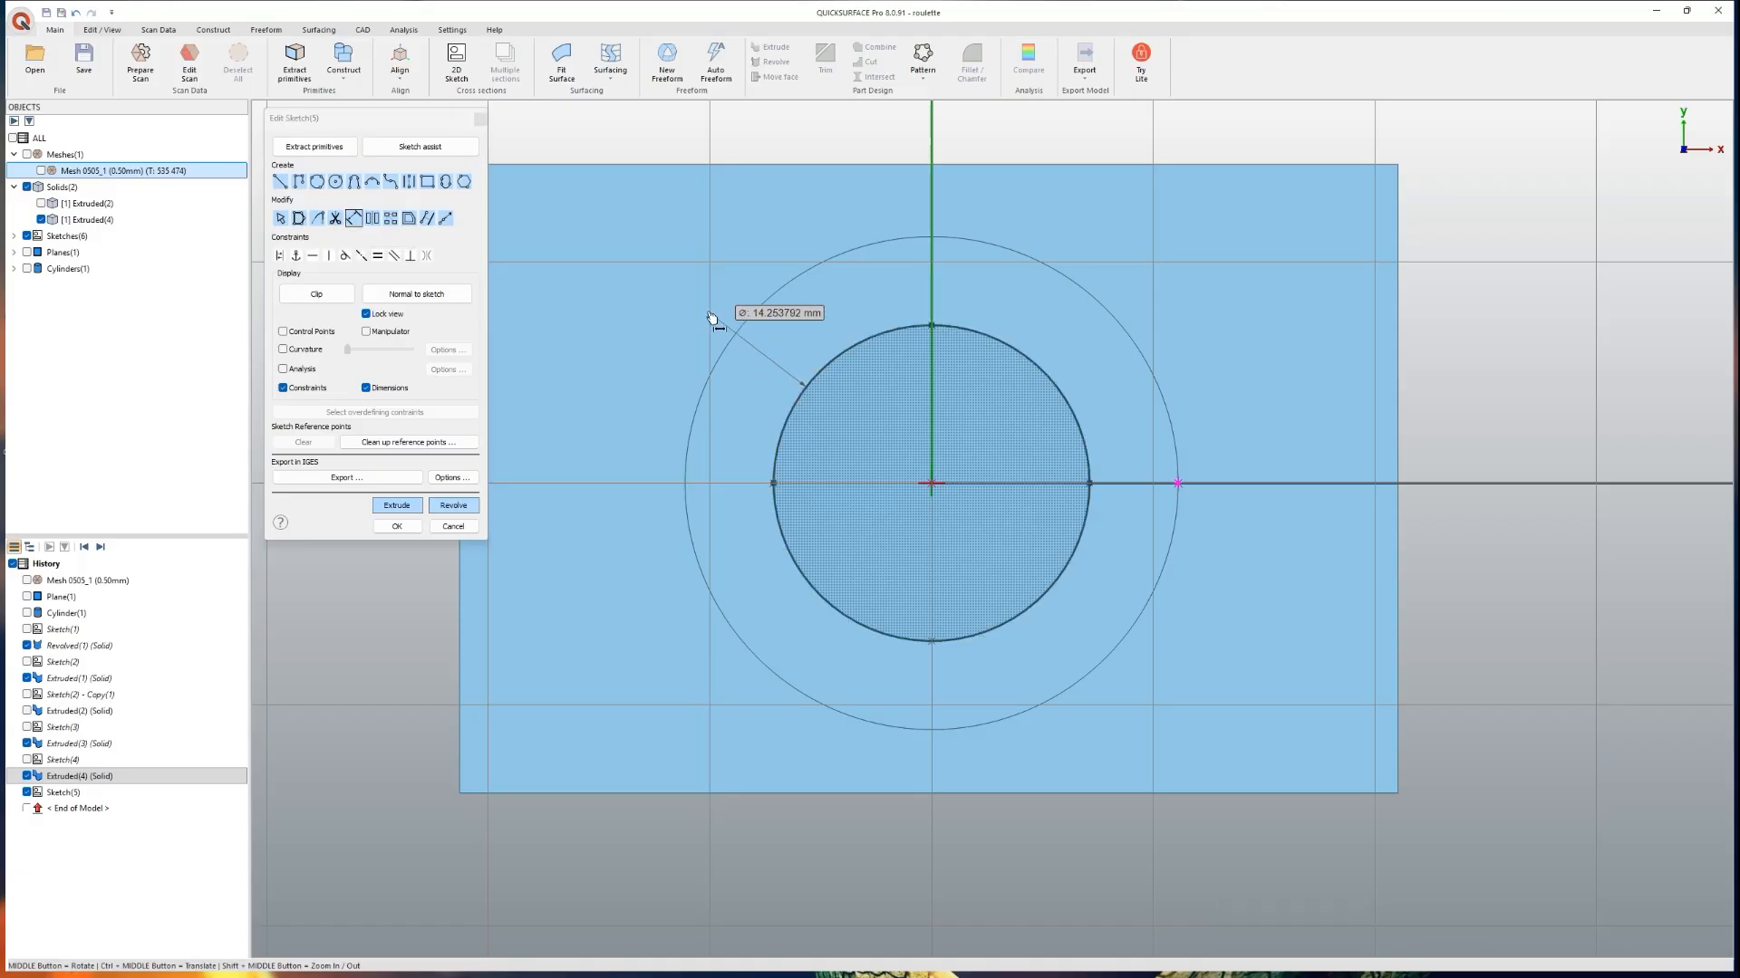
click(696, 302)
text(21)
key(Return)
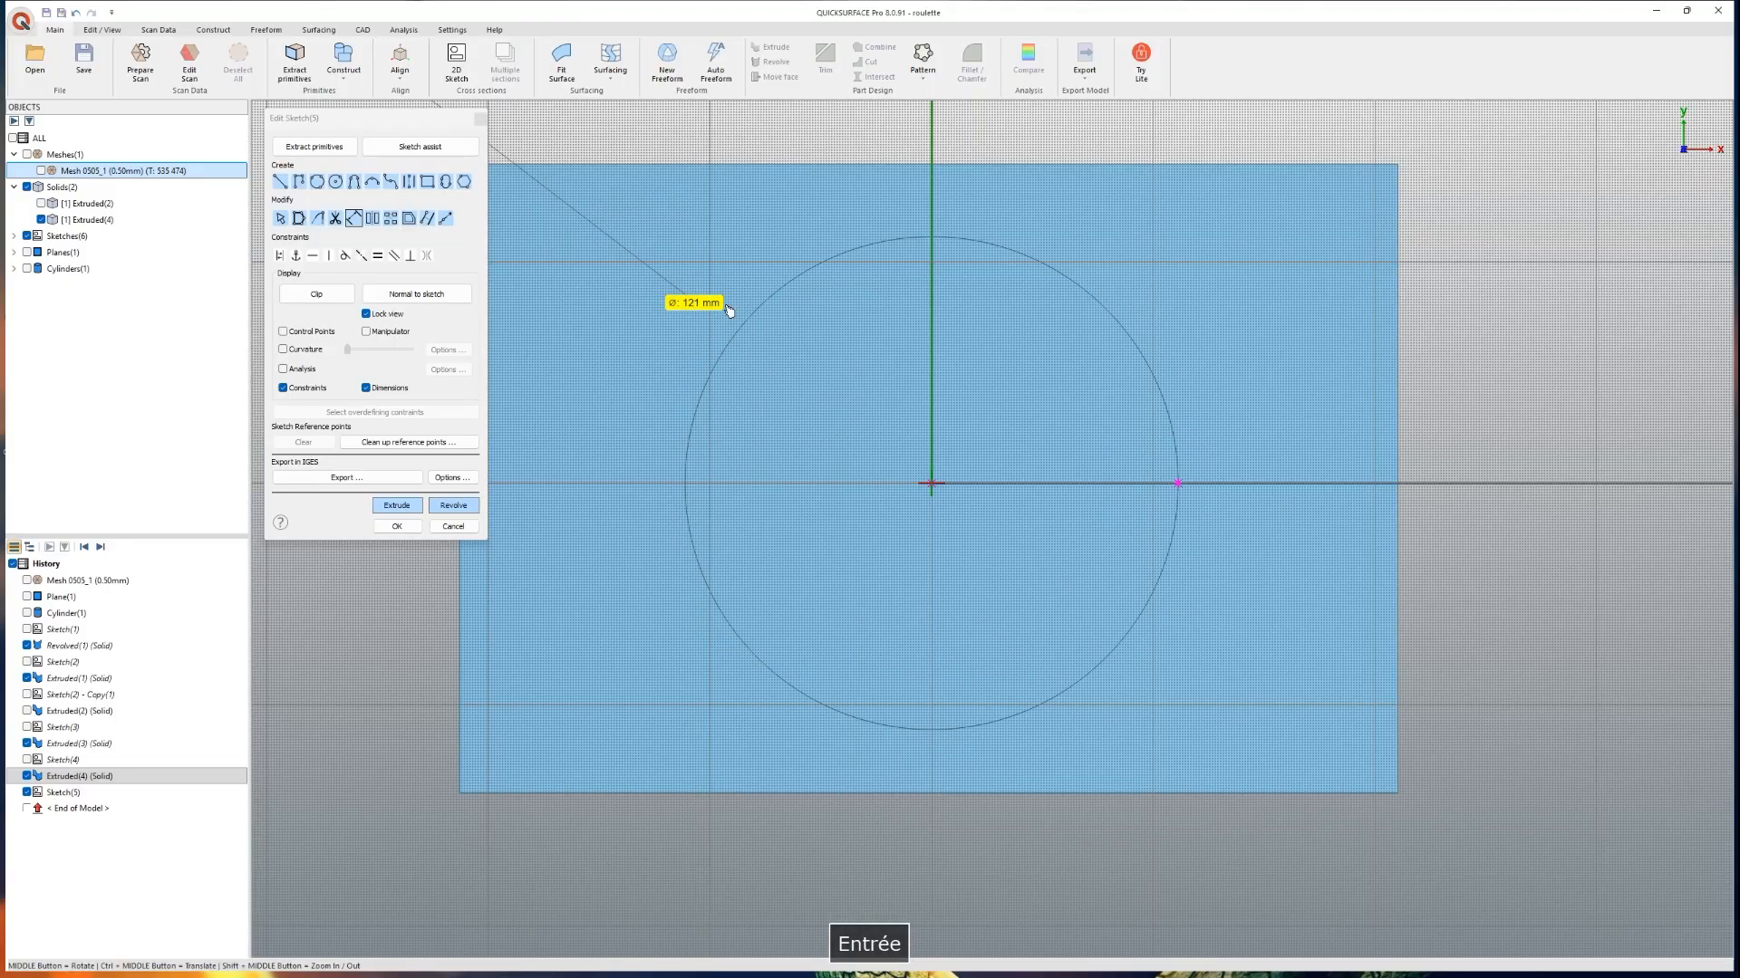
click(689, 308)
text(12)
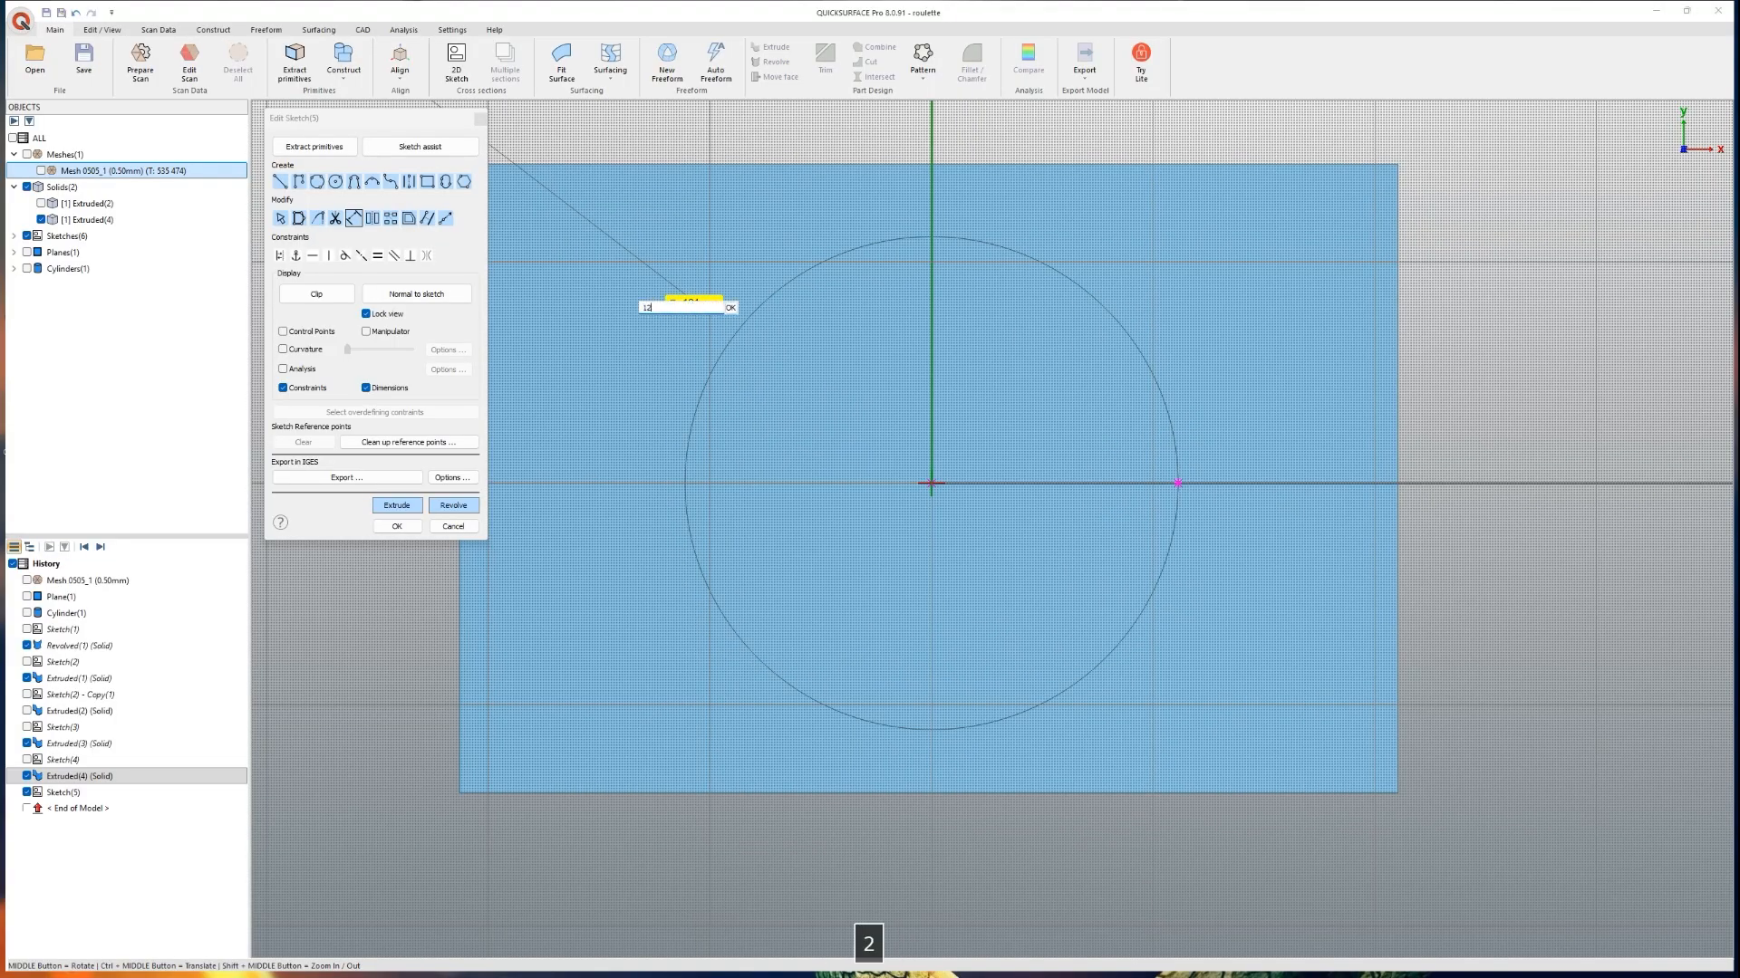
key(Return)
click(404, 529)
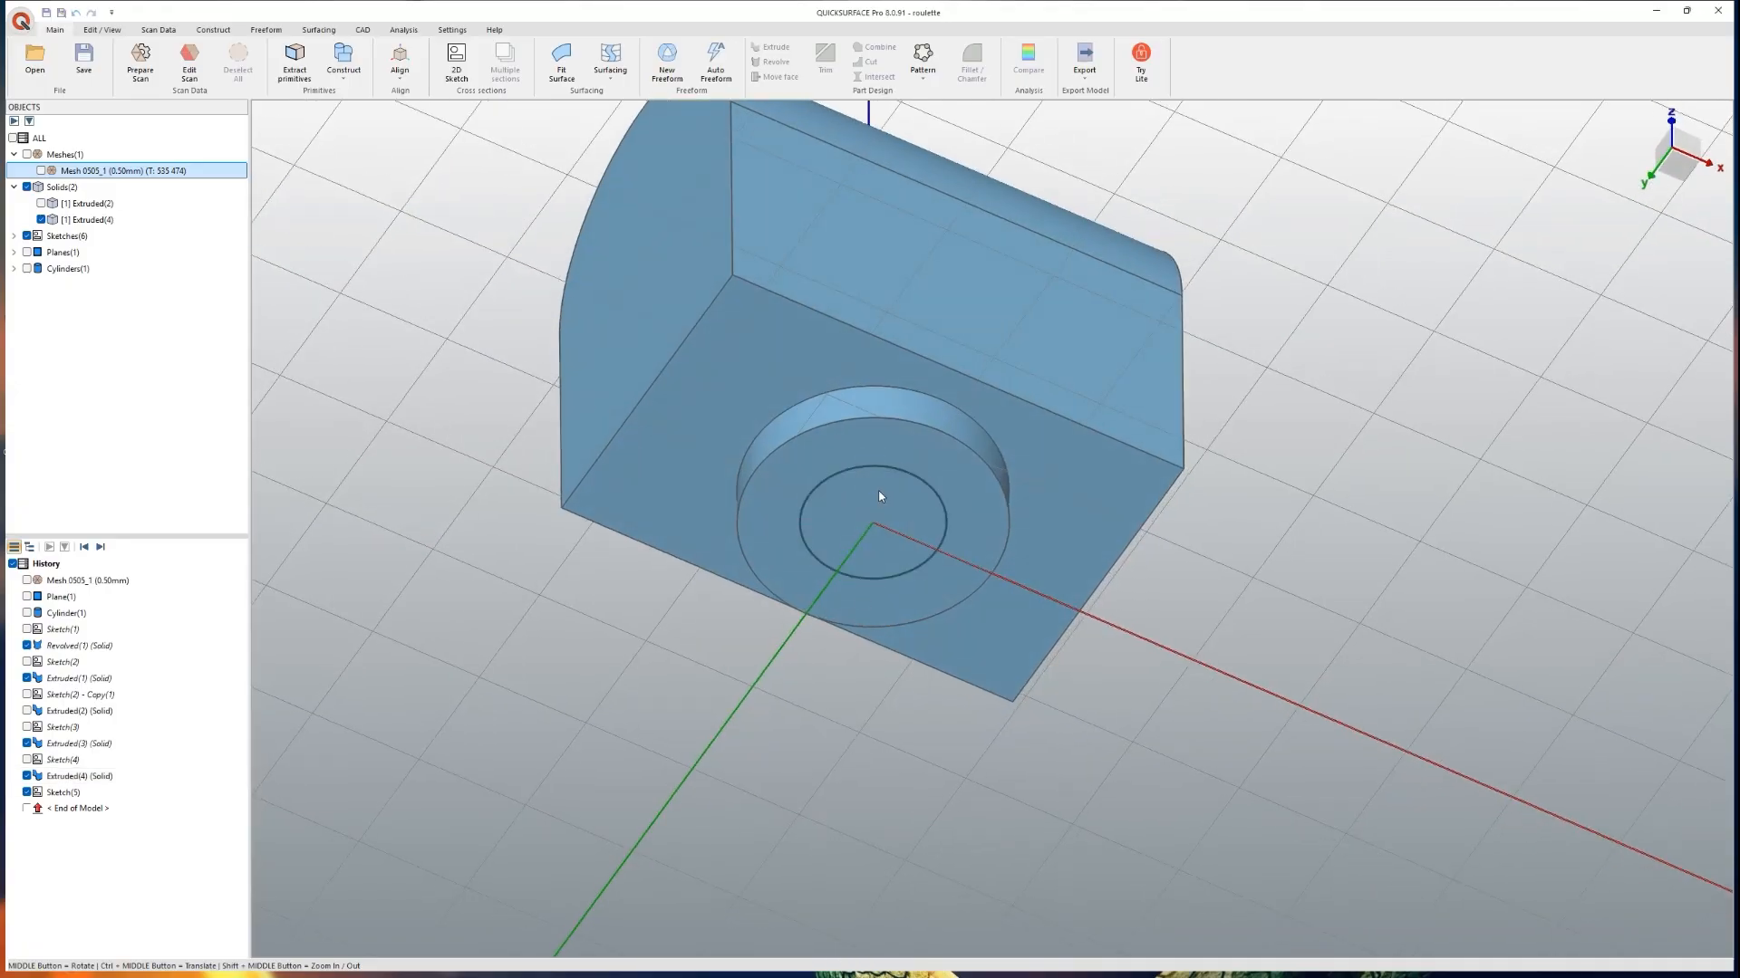
click(884, 472)
middle_drag(884, 472, 923, 508)
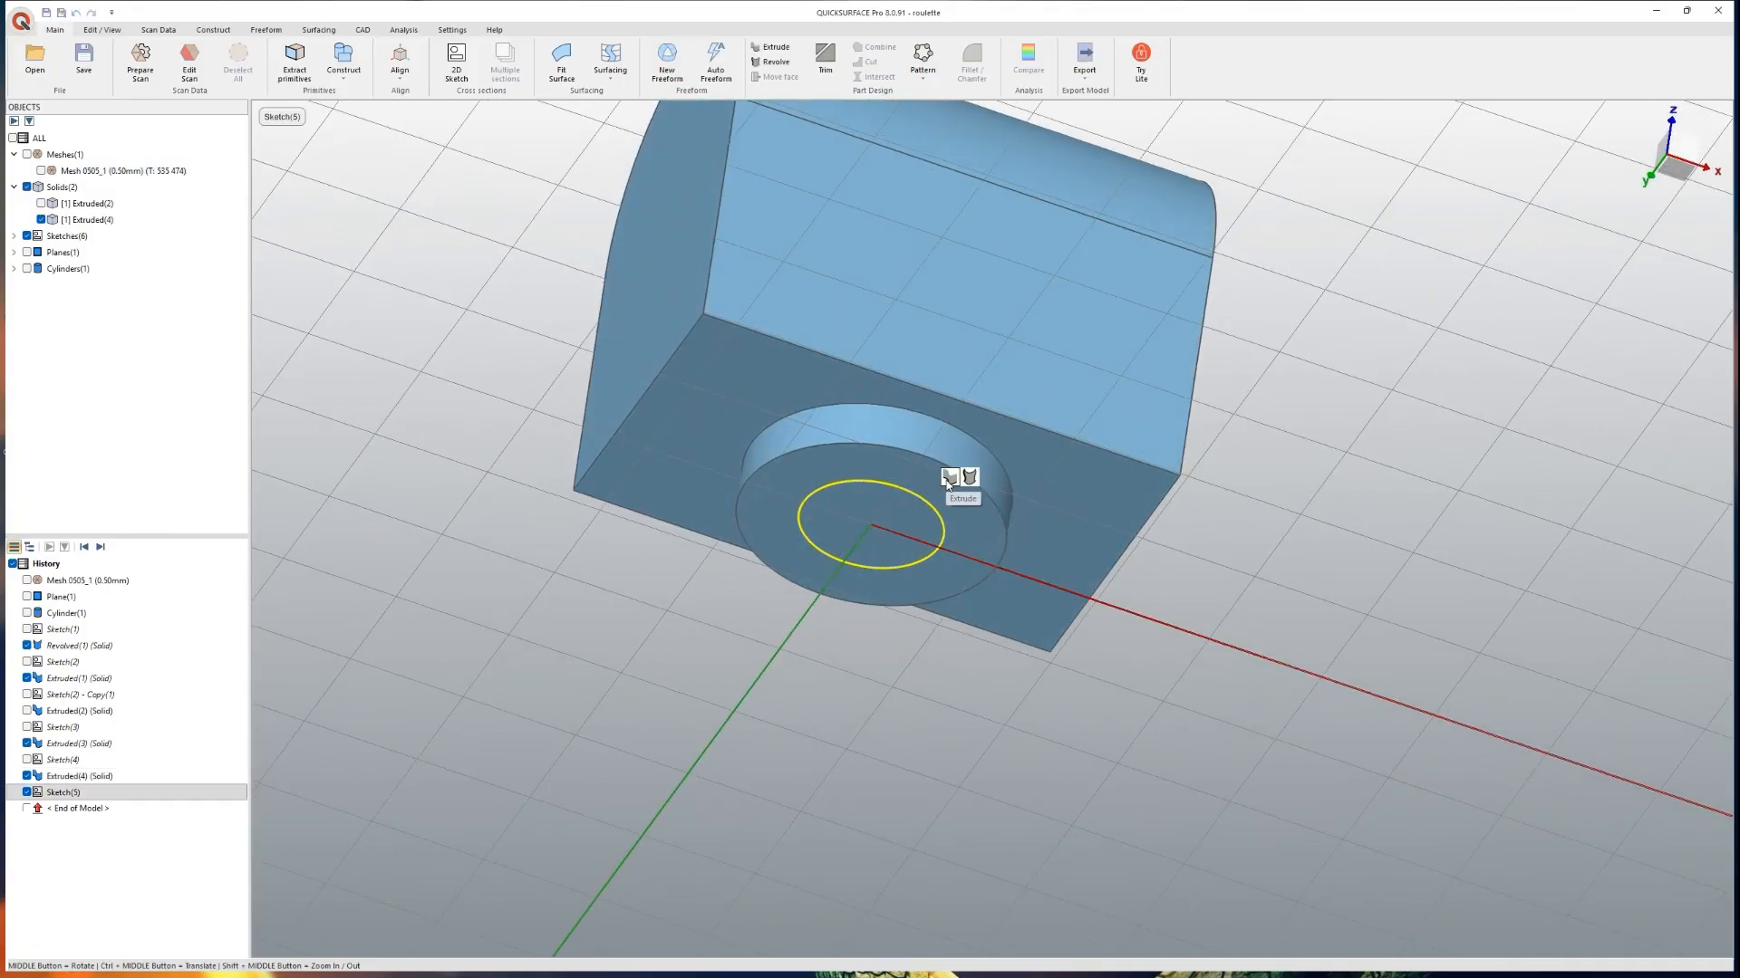
click(948, 477)
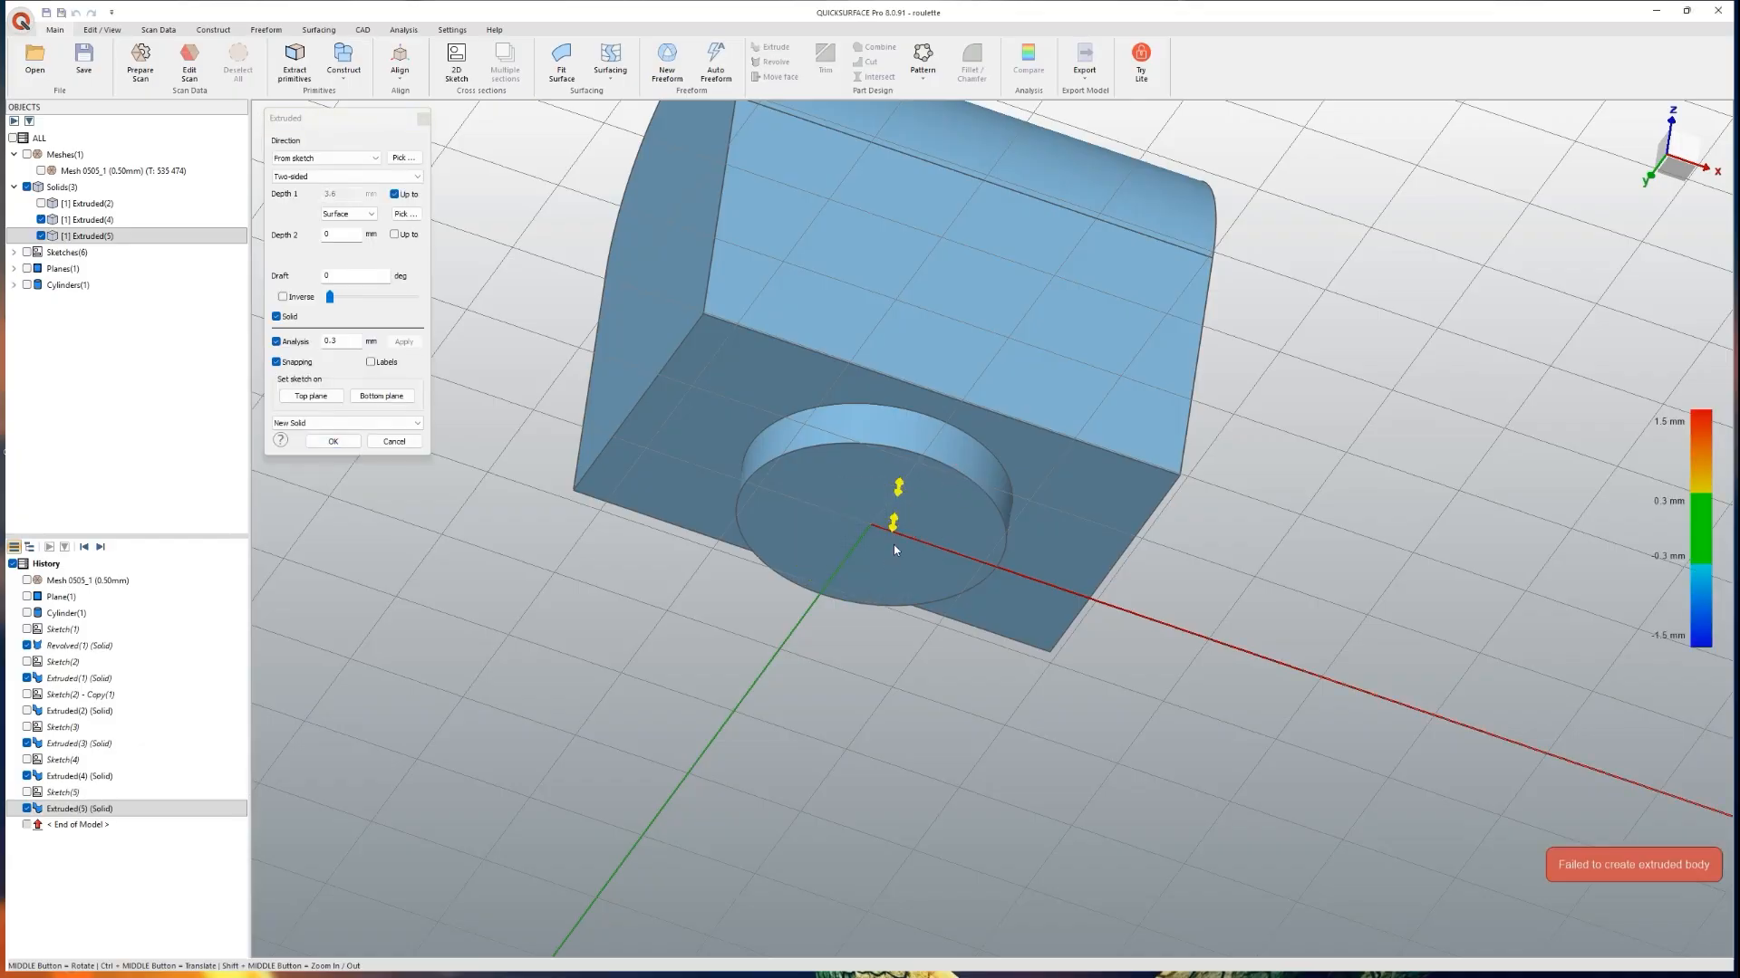
click(394, 441)
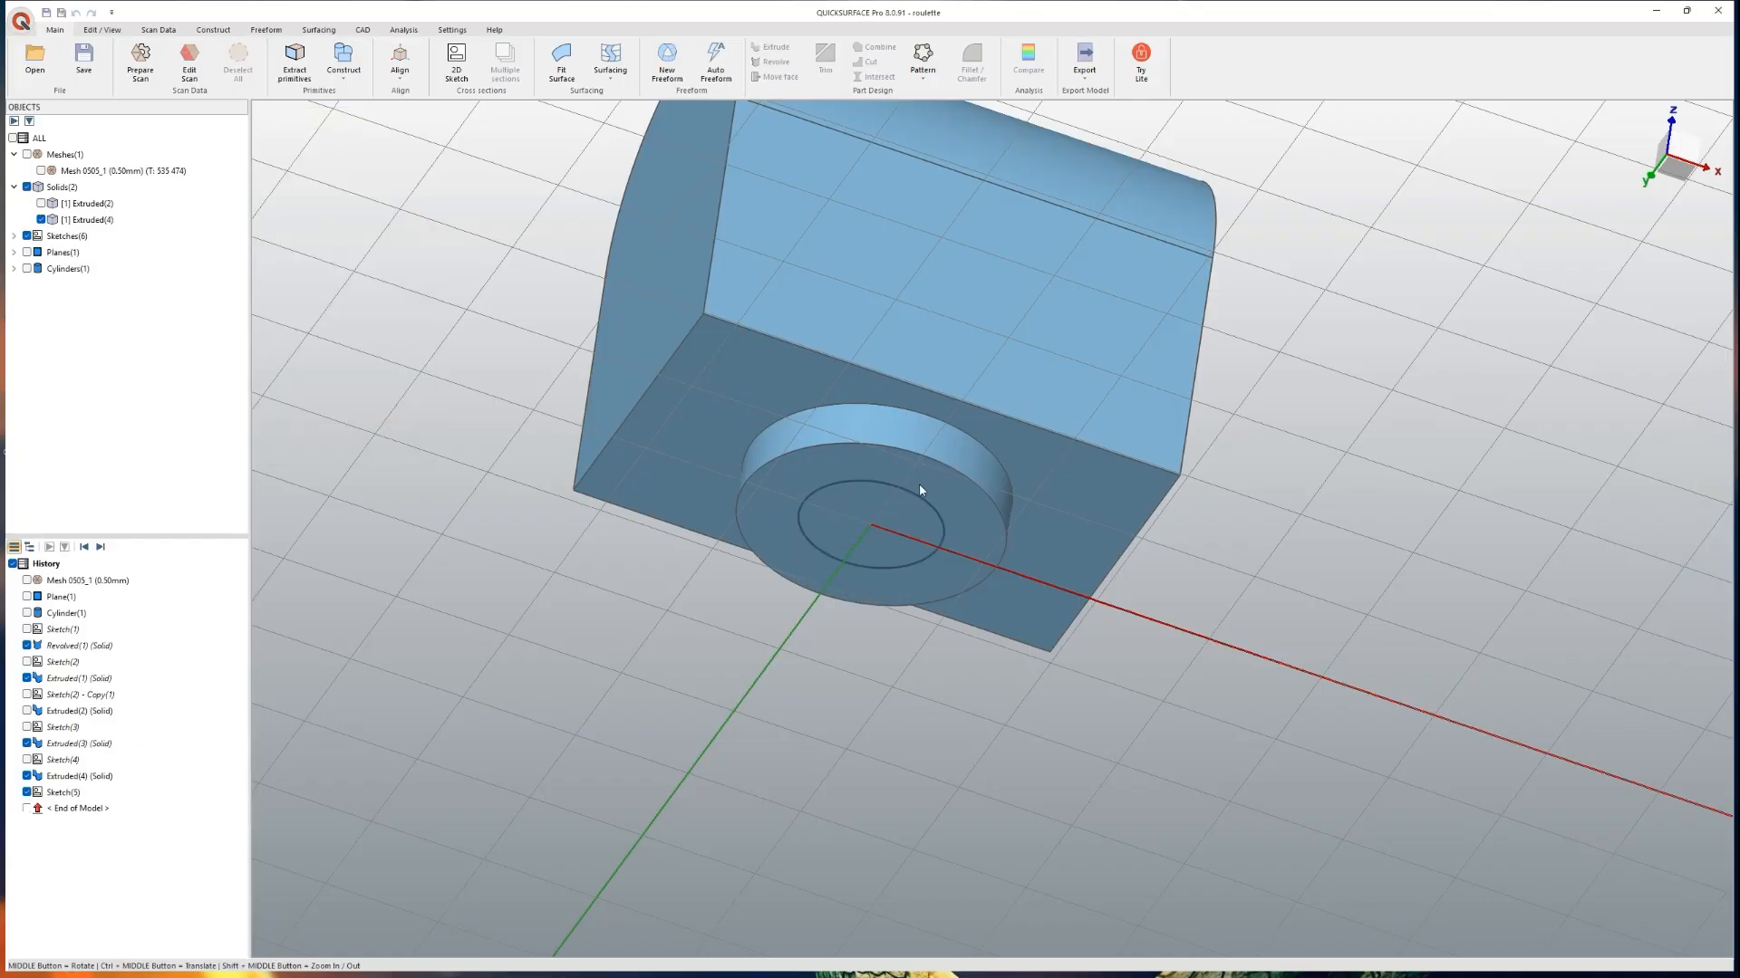
Step: Cut the 12 mm circle through the neck and bracket block, with snapping off, Depth 1 about 7.65 mm and Depth 2 about 50.56 mm
click(921, 489)
click(946, 469)
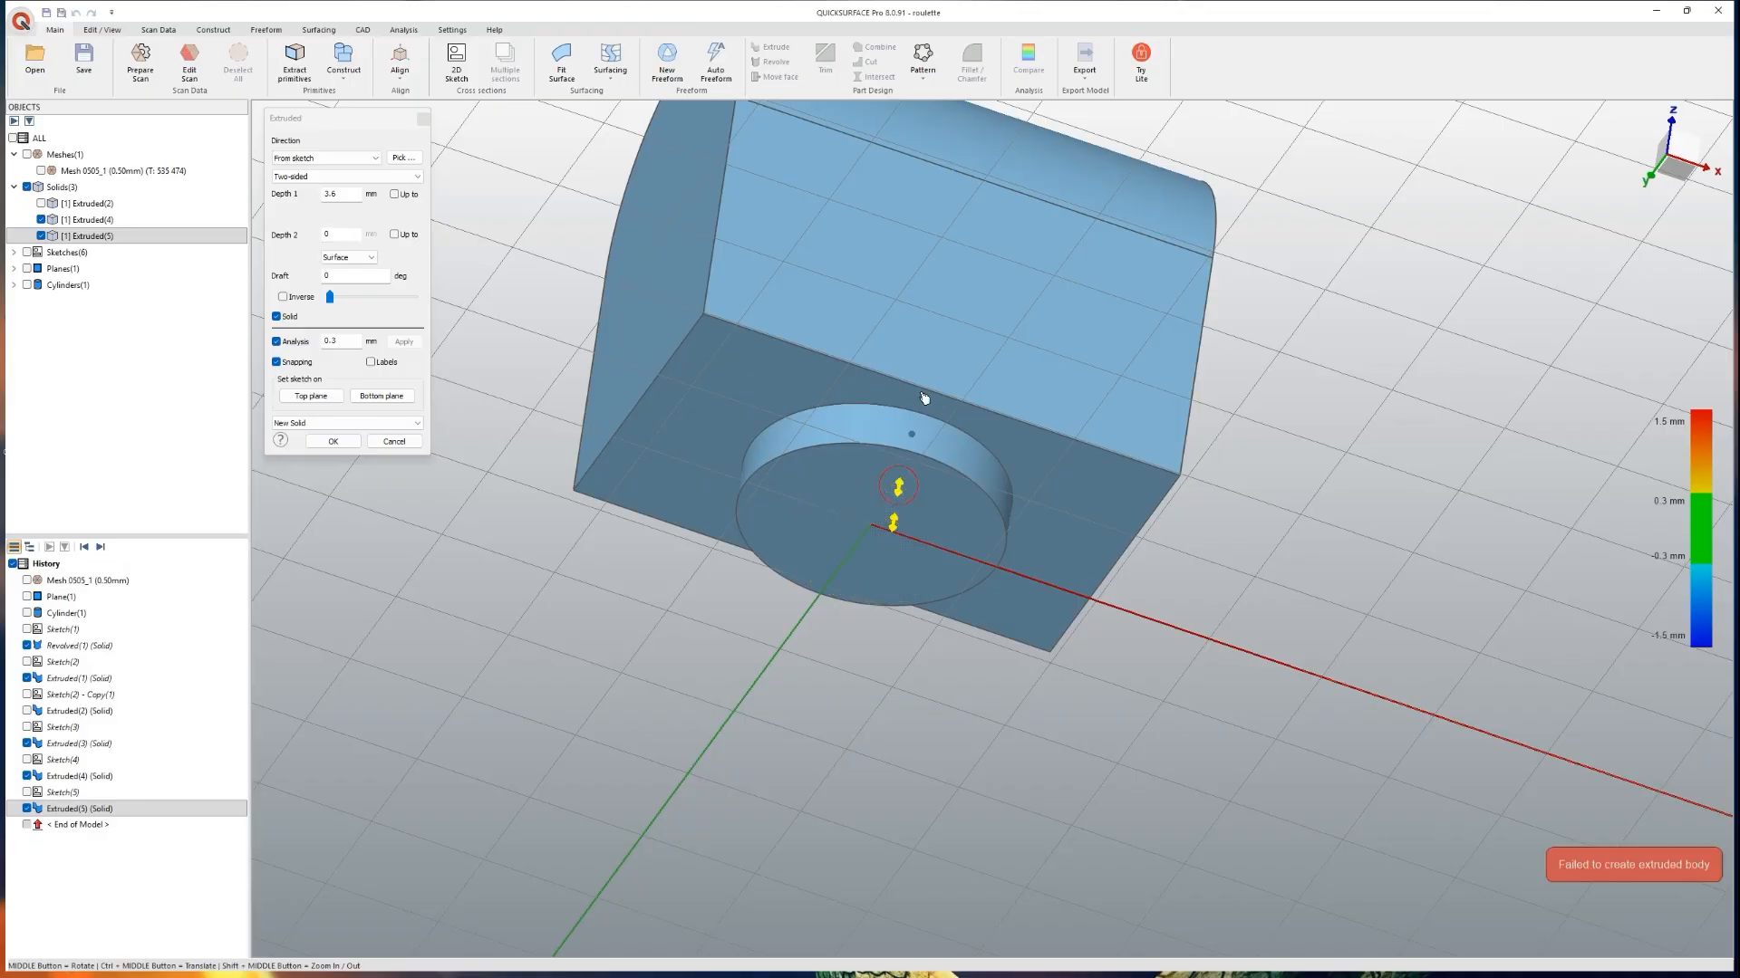
middle_drag(954, 487, 471, 446)
click(280, 363)
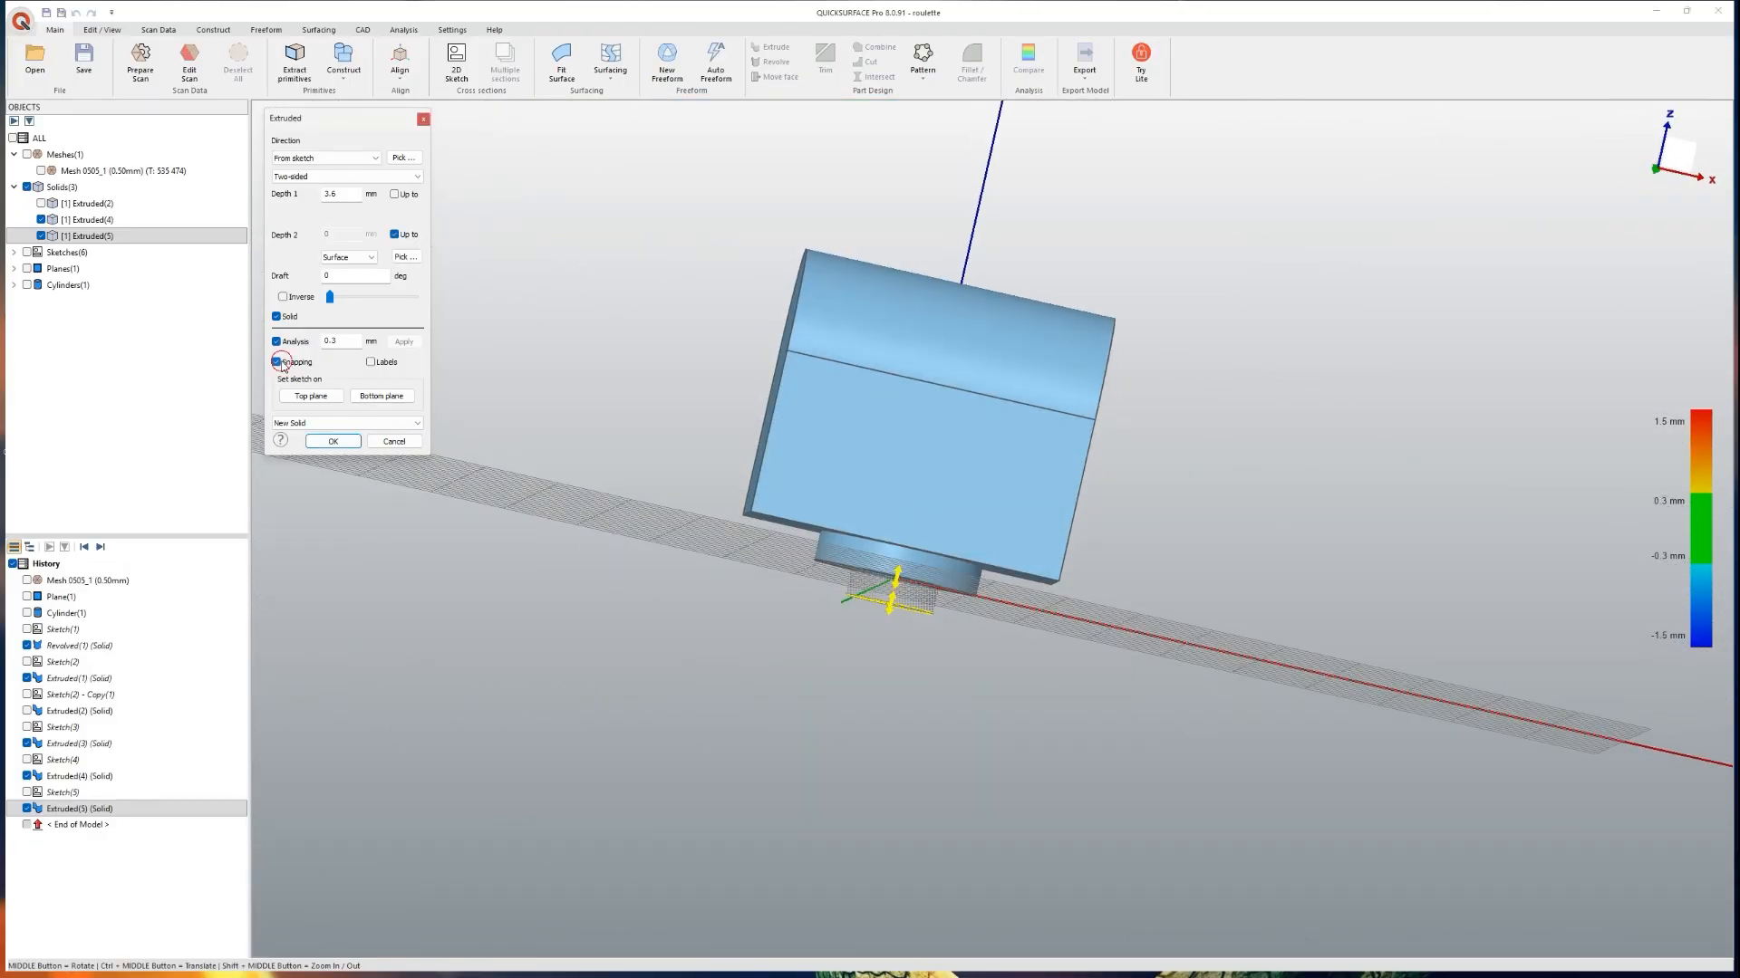
drag(900, 582, 996, 216)
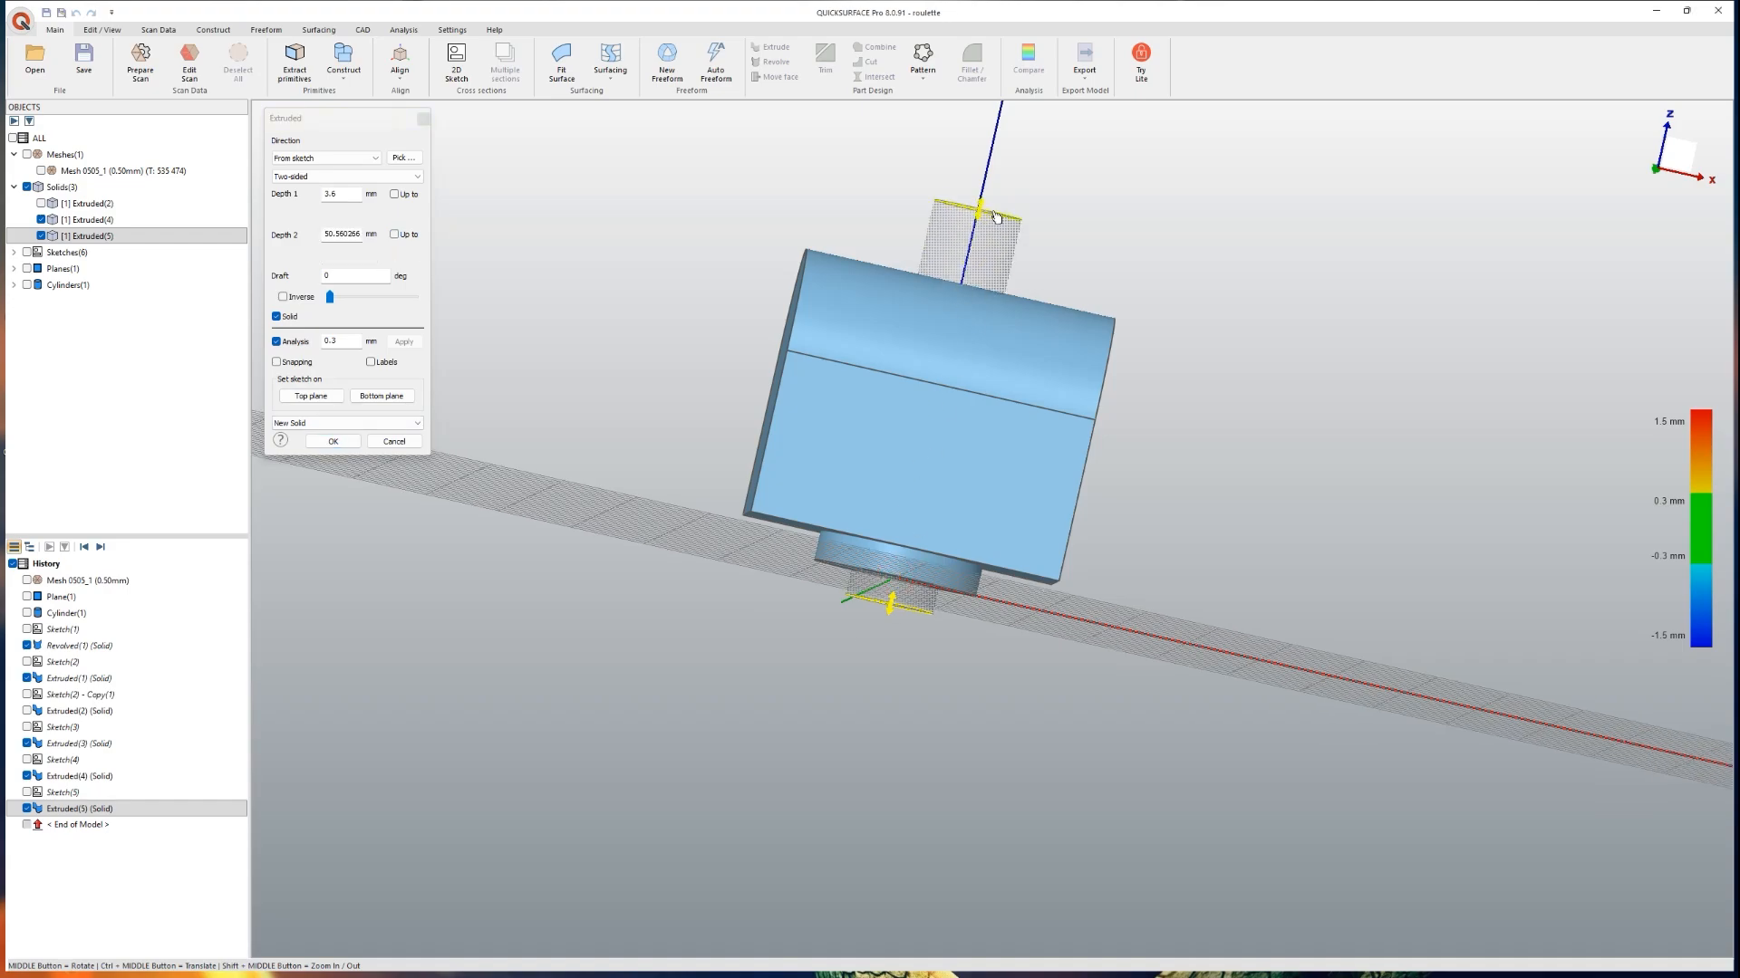
drag(901, 607, 899, 644)
middle_drag(924, 690, 1137, 761)
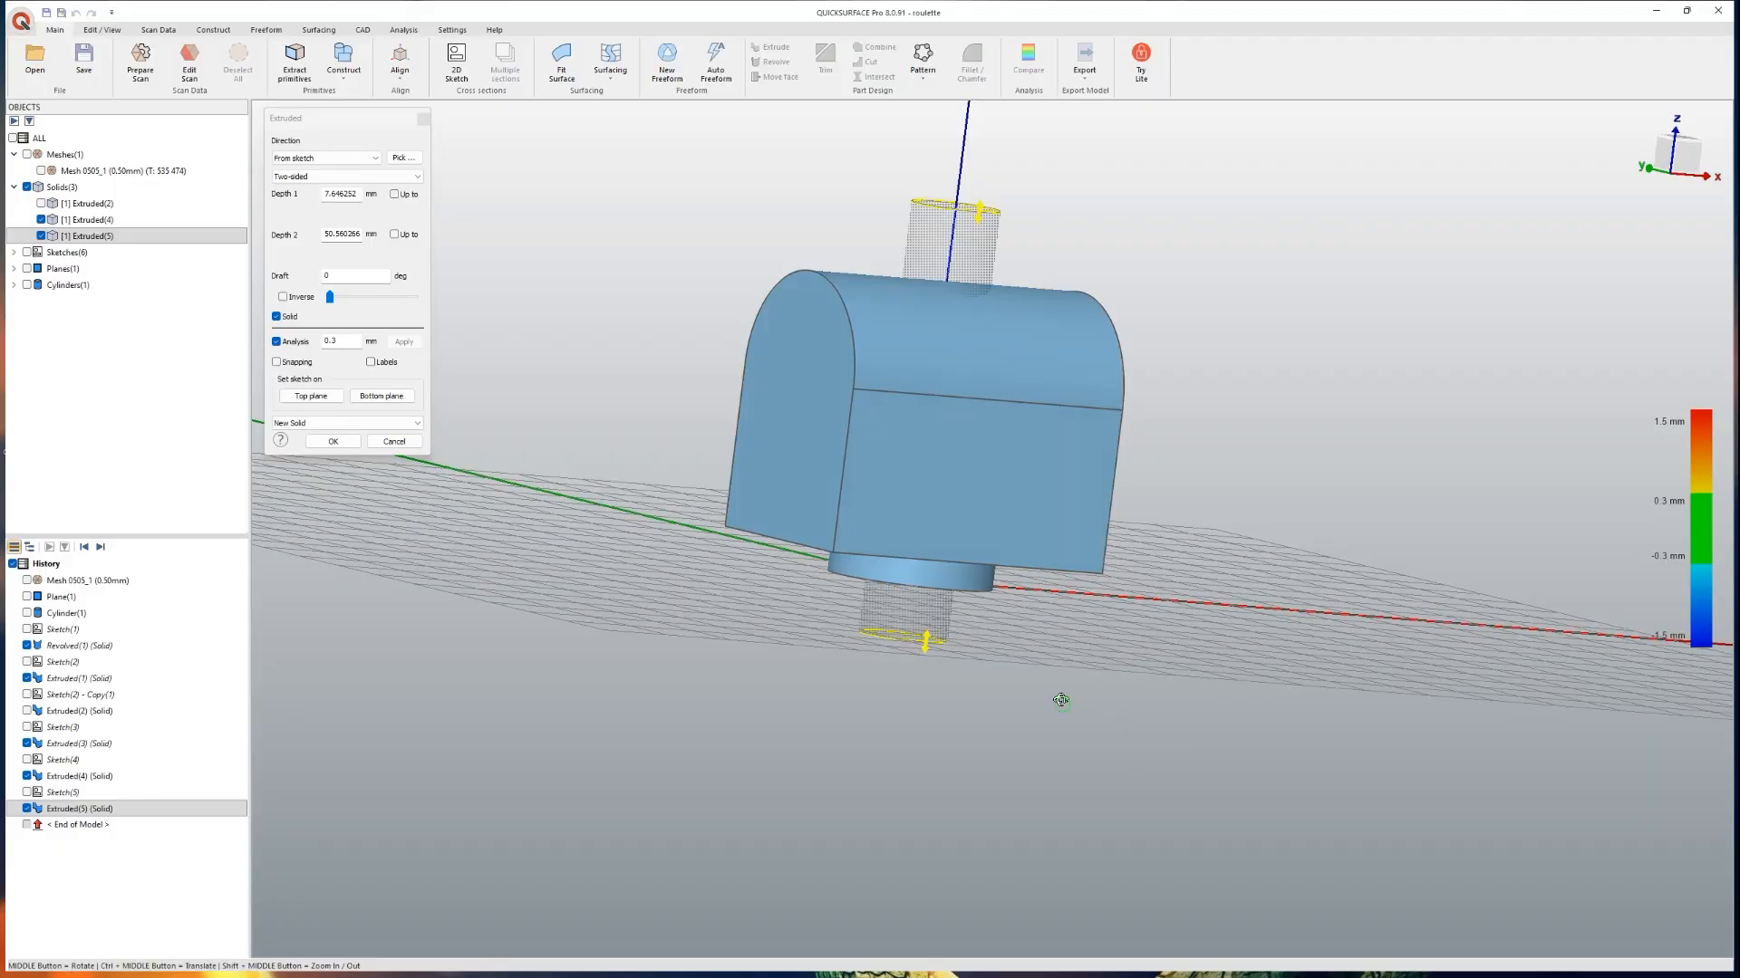
middle_drag(1061, 700, 1051, 675)
click(303, 422)
click(307, 455)
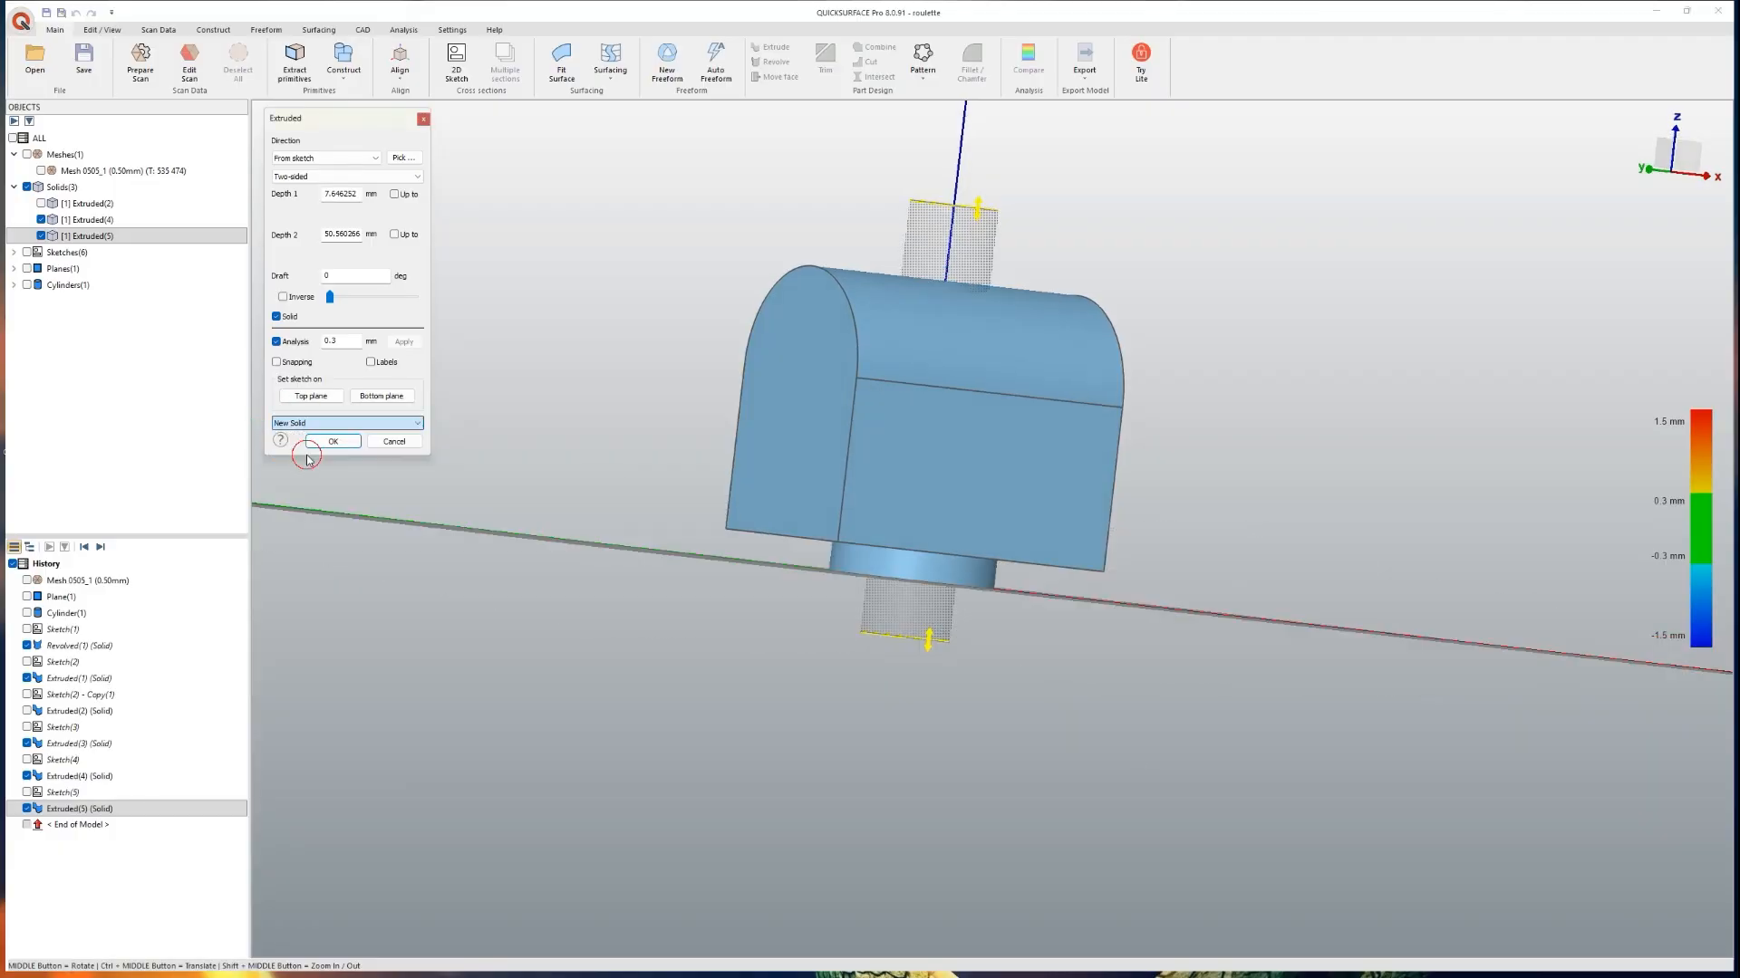
click(346, 443)
middle_drag(794, 611, 897, 543)
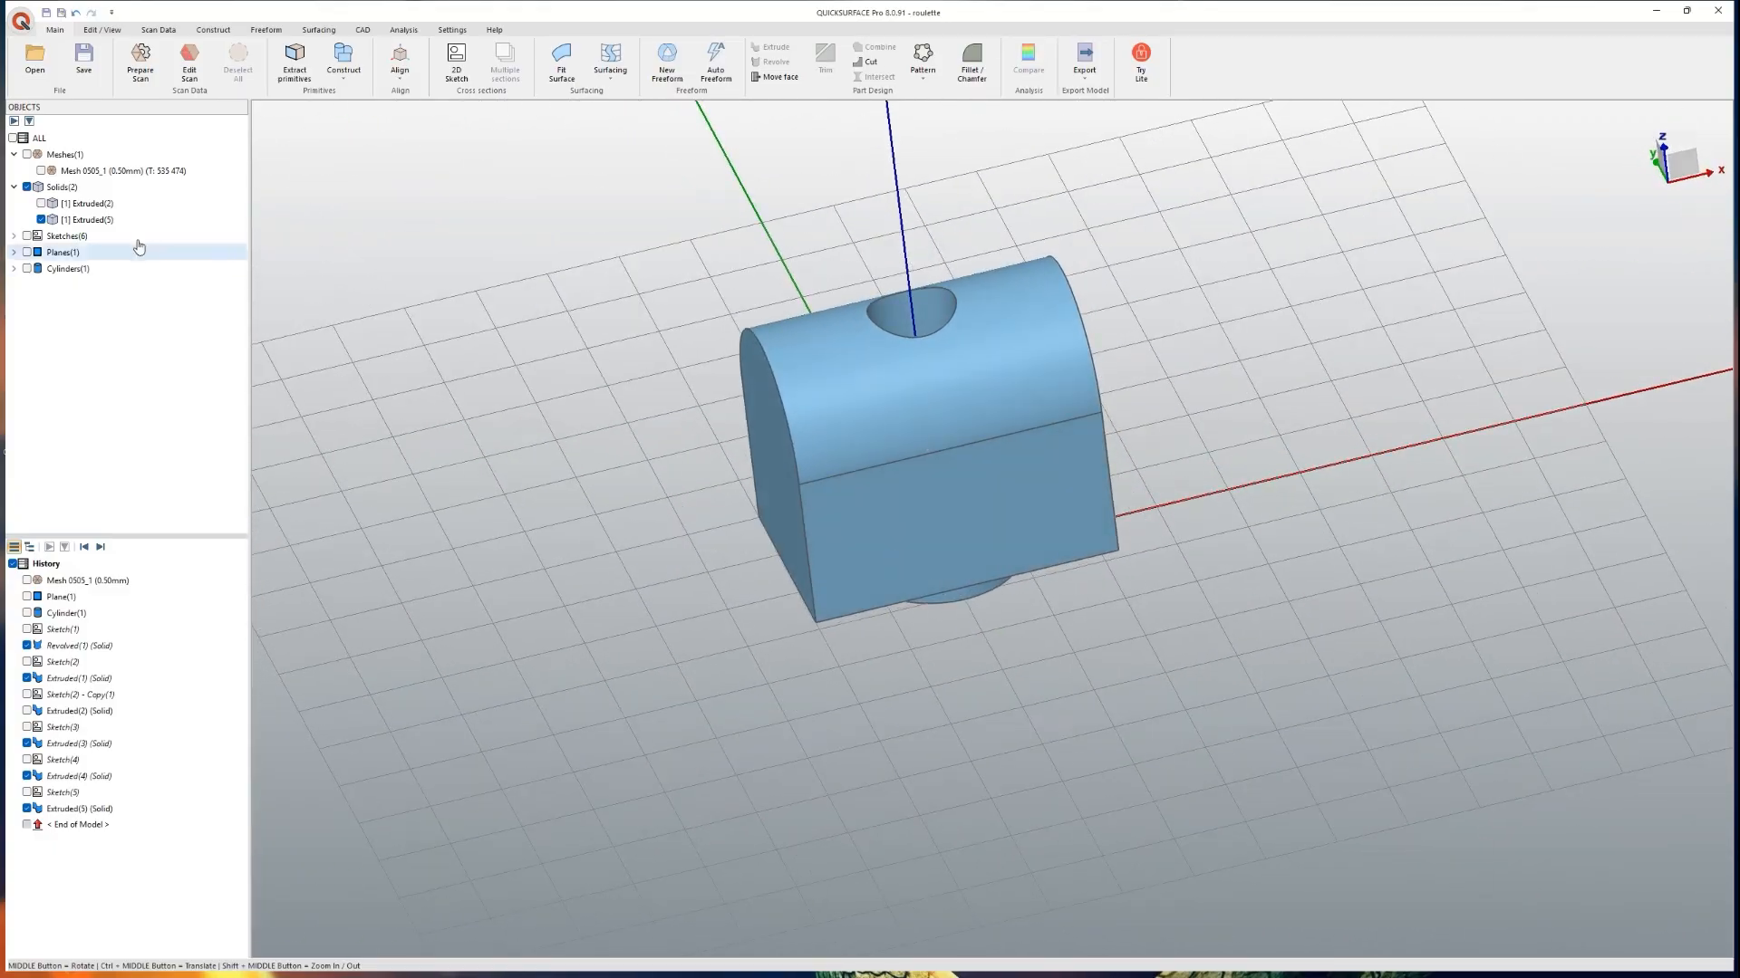
Step: Show the scan mesh, hide the bracket solid, and examine the mesh's inner cavity and side openings
click(41, 170)
click(48, 222)
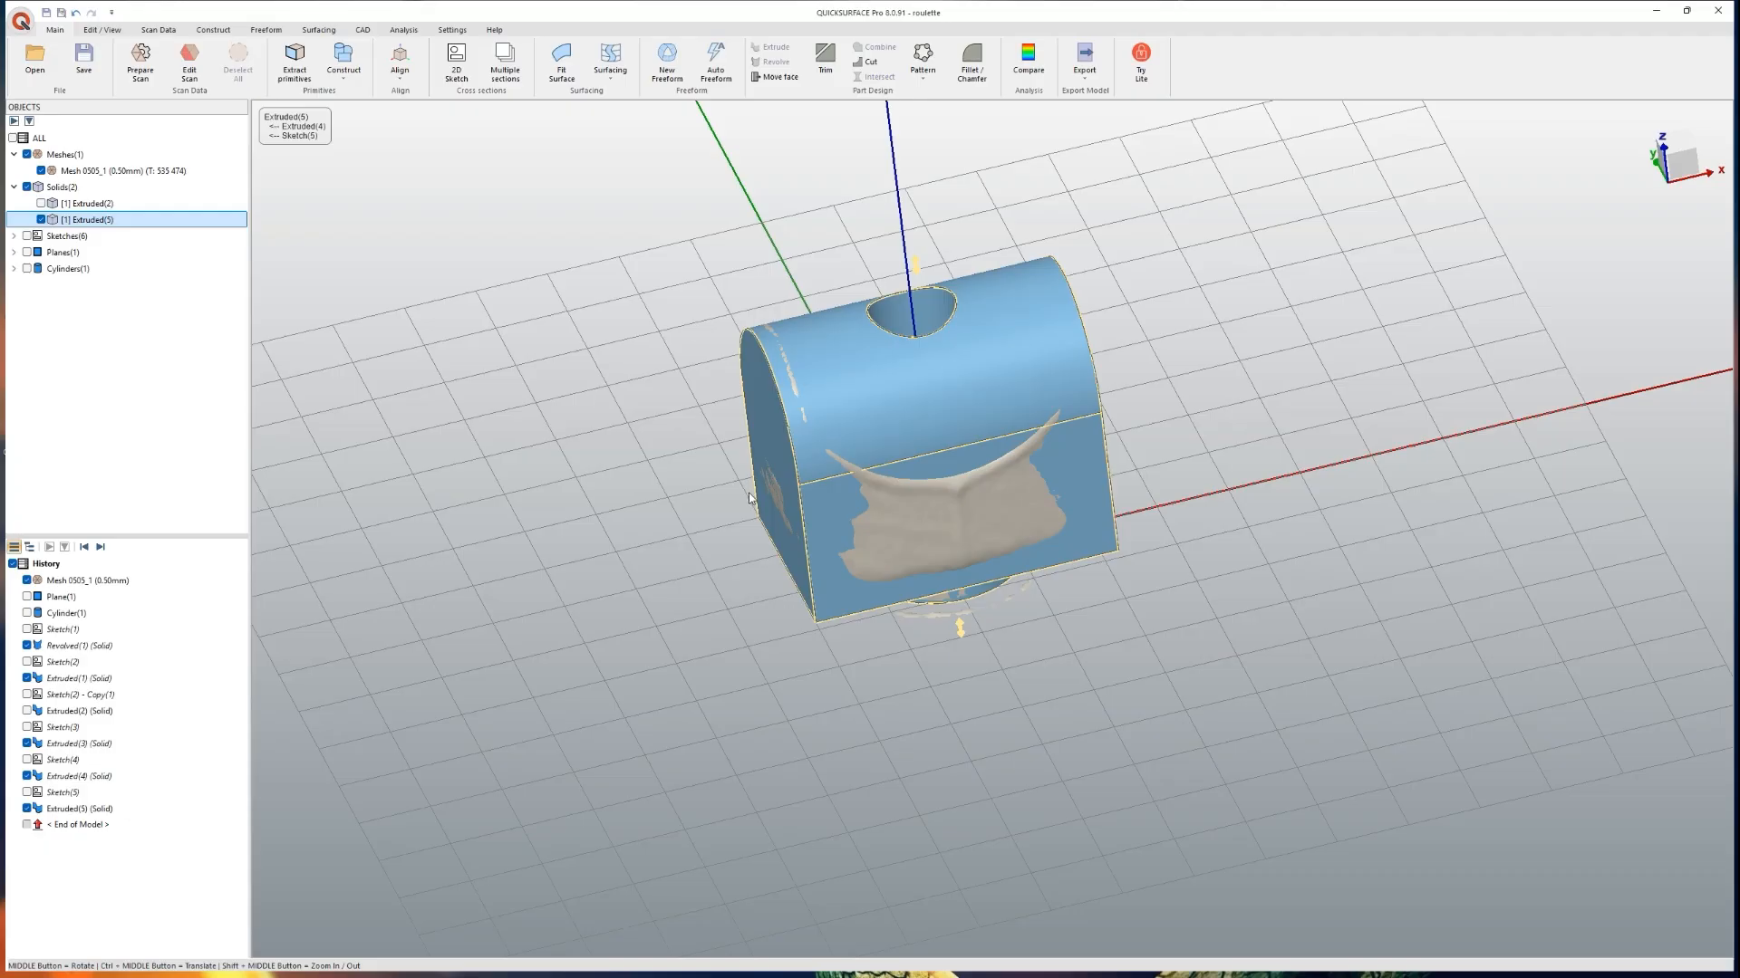
click(41, 219)
middle_drag(1000, 505, 981, 535)
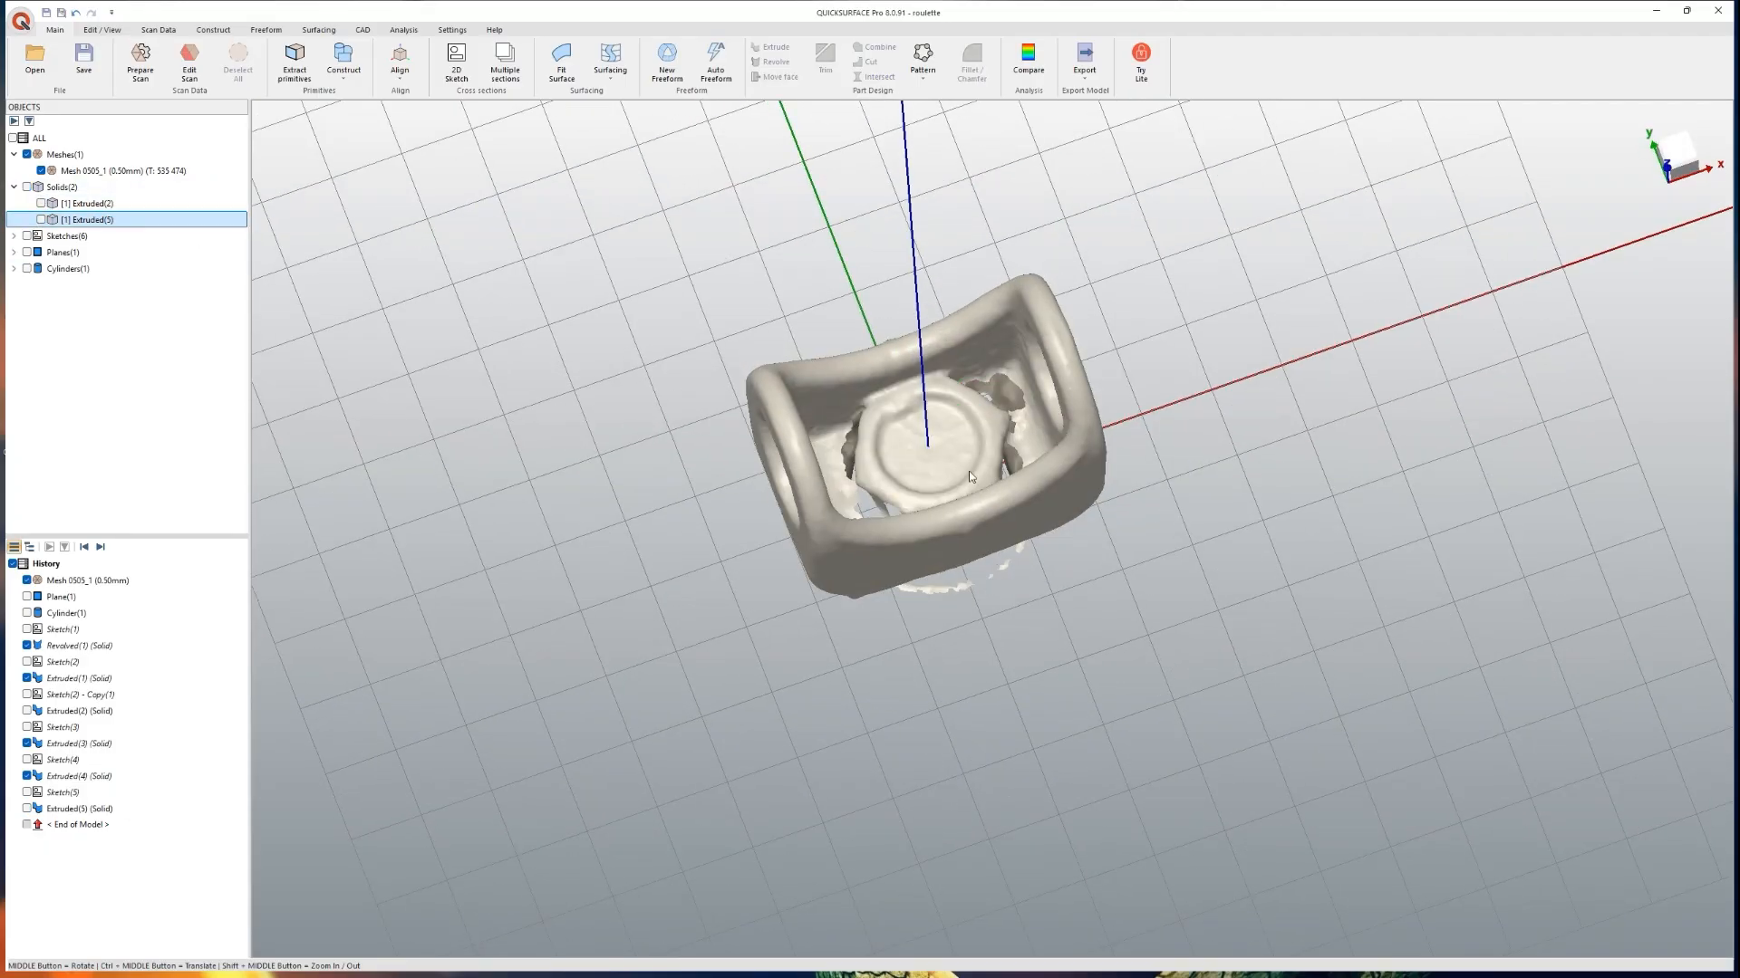
middle_drag(1029, 453, 1037, 373)
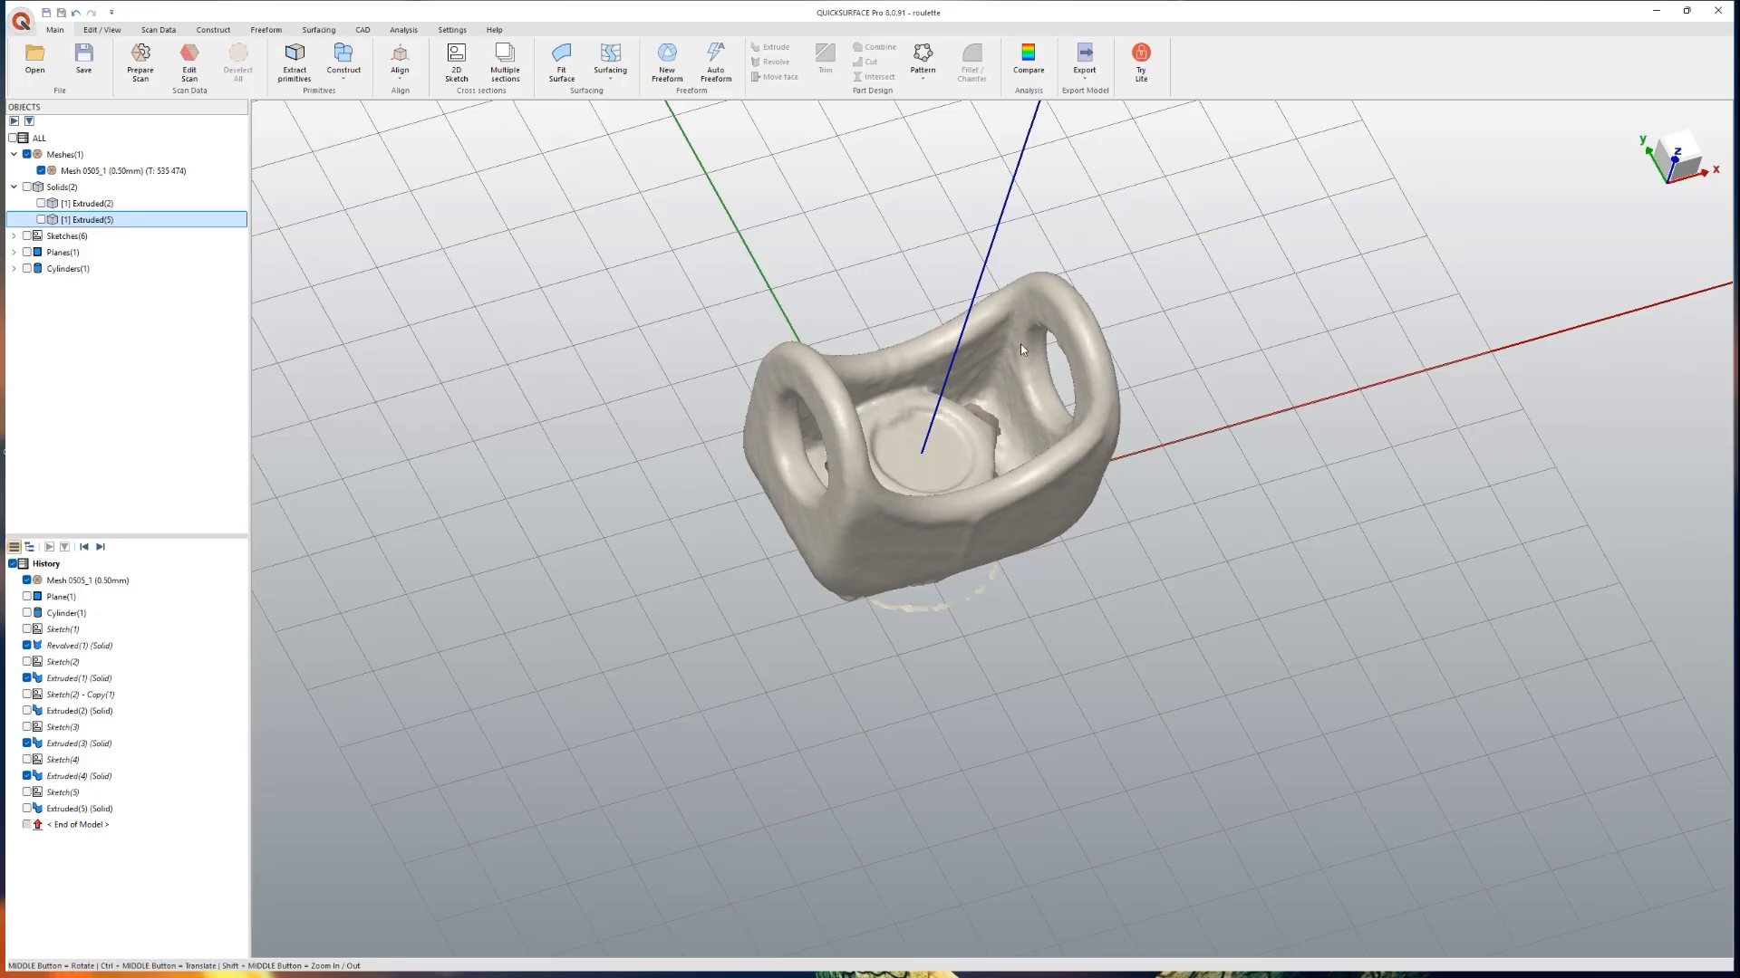
middle_drag(1025, 563, 1007, 427)
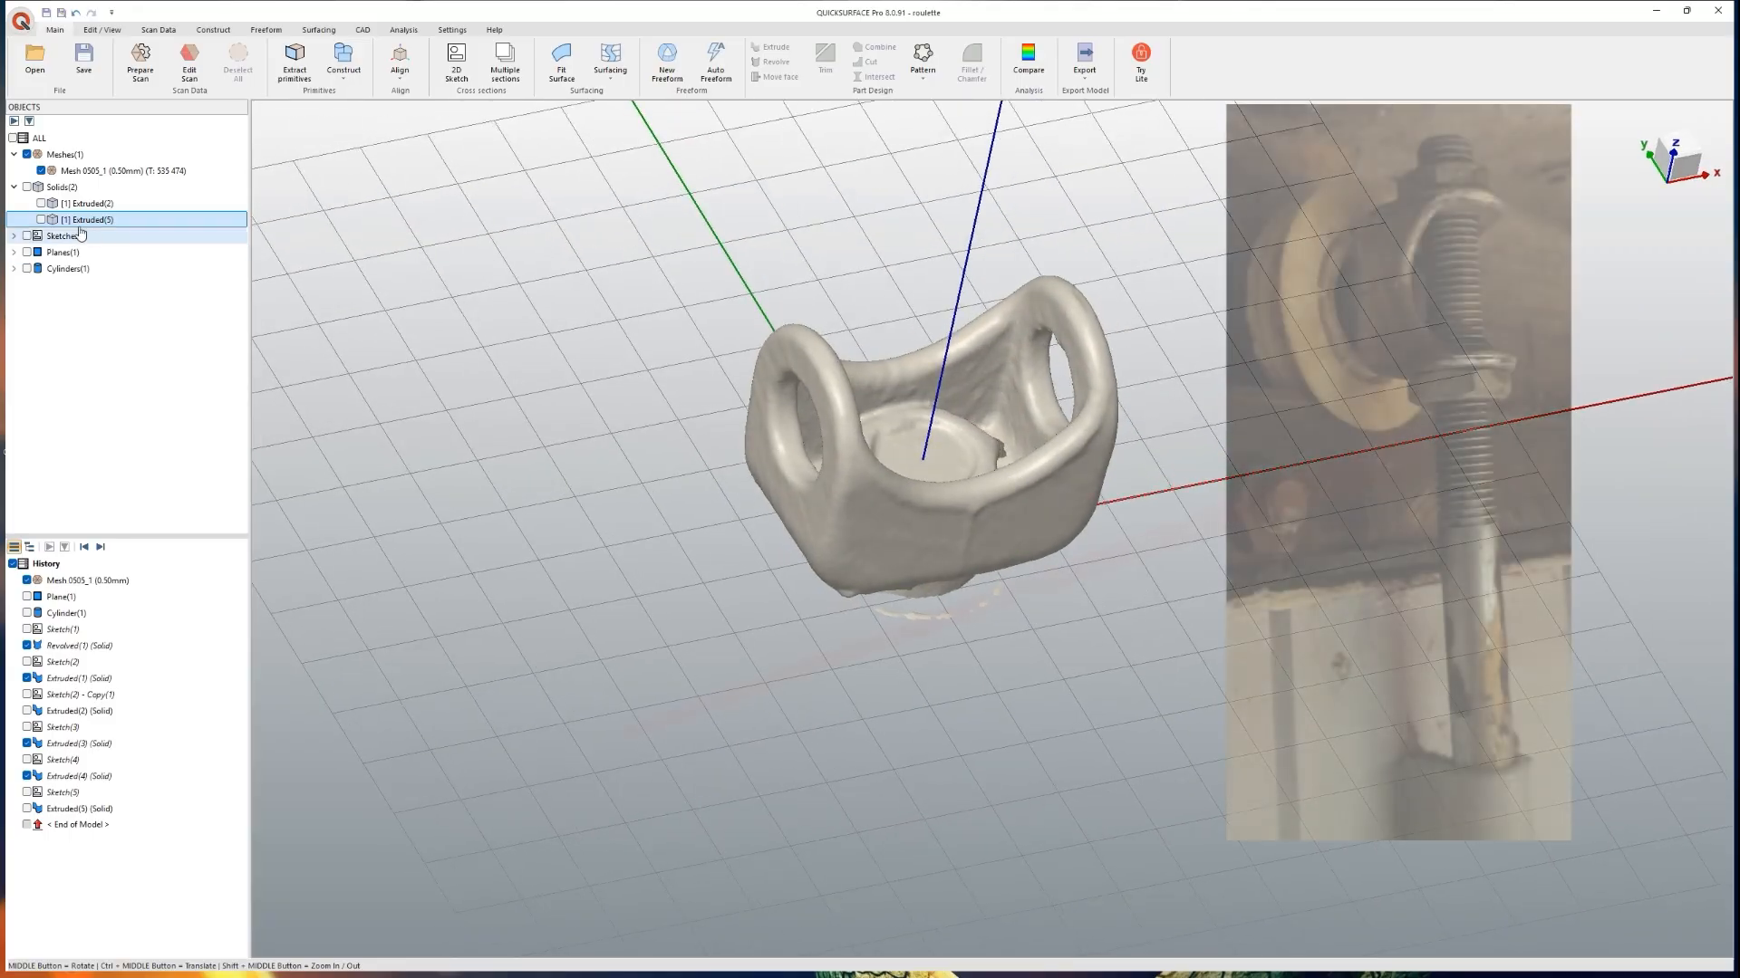
middle_drag(742, 435, 686, 519)
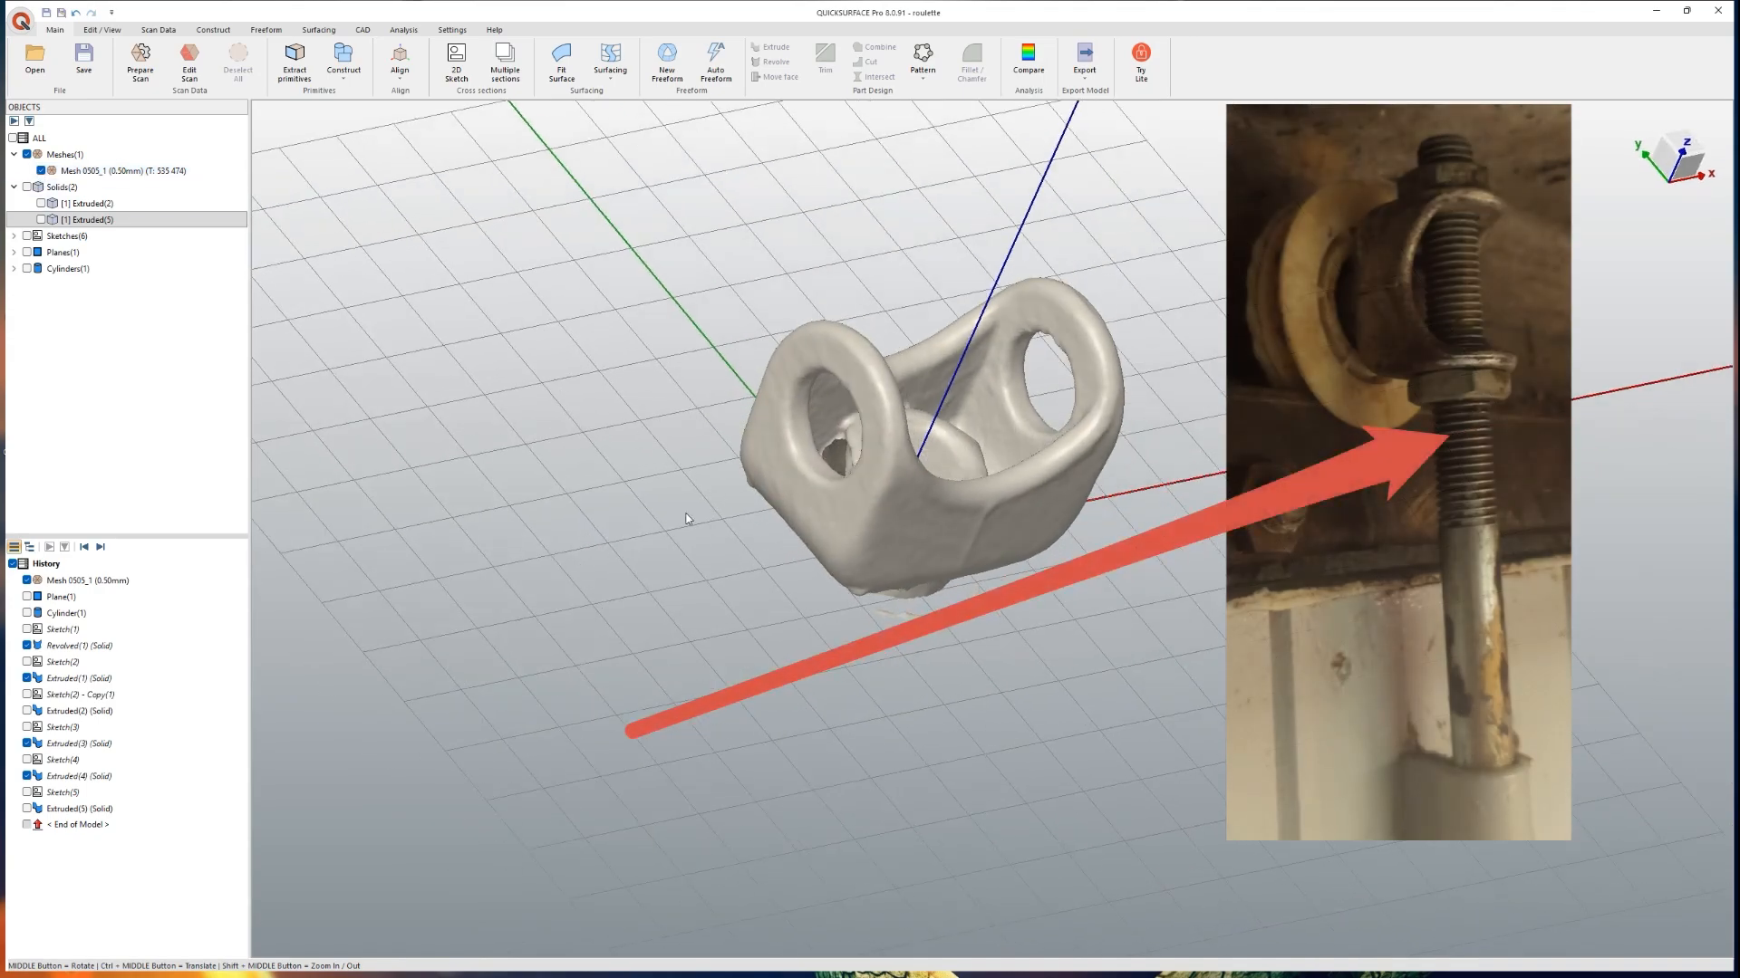
Step: Create an extruded-surface sketch from a mesh section parallel to the OYZ plane at an offset of about -19.06 mm
click(469, 72)
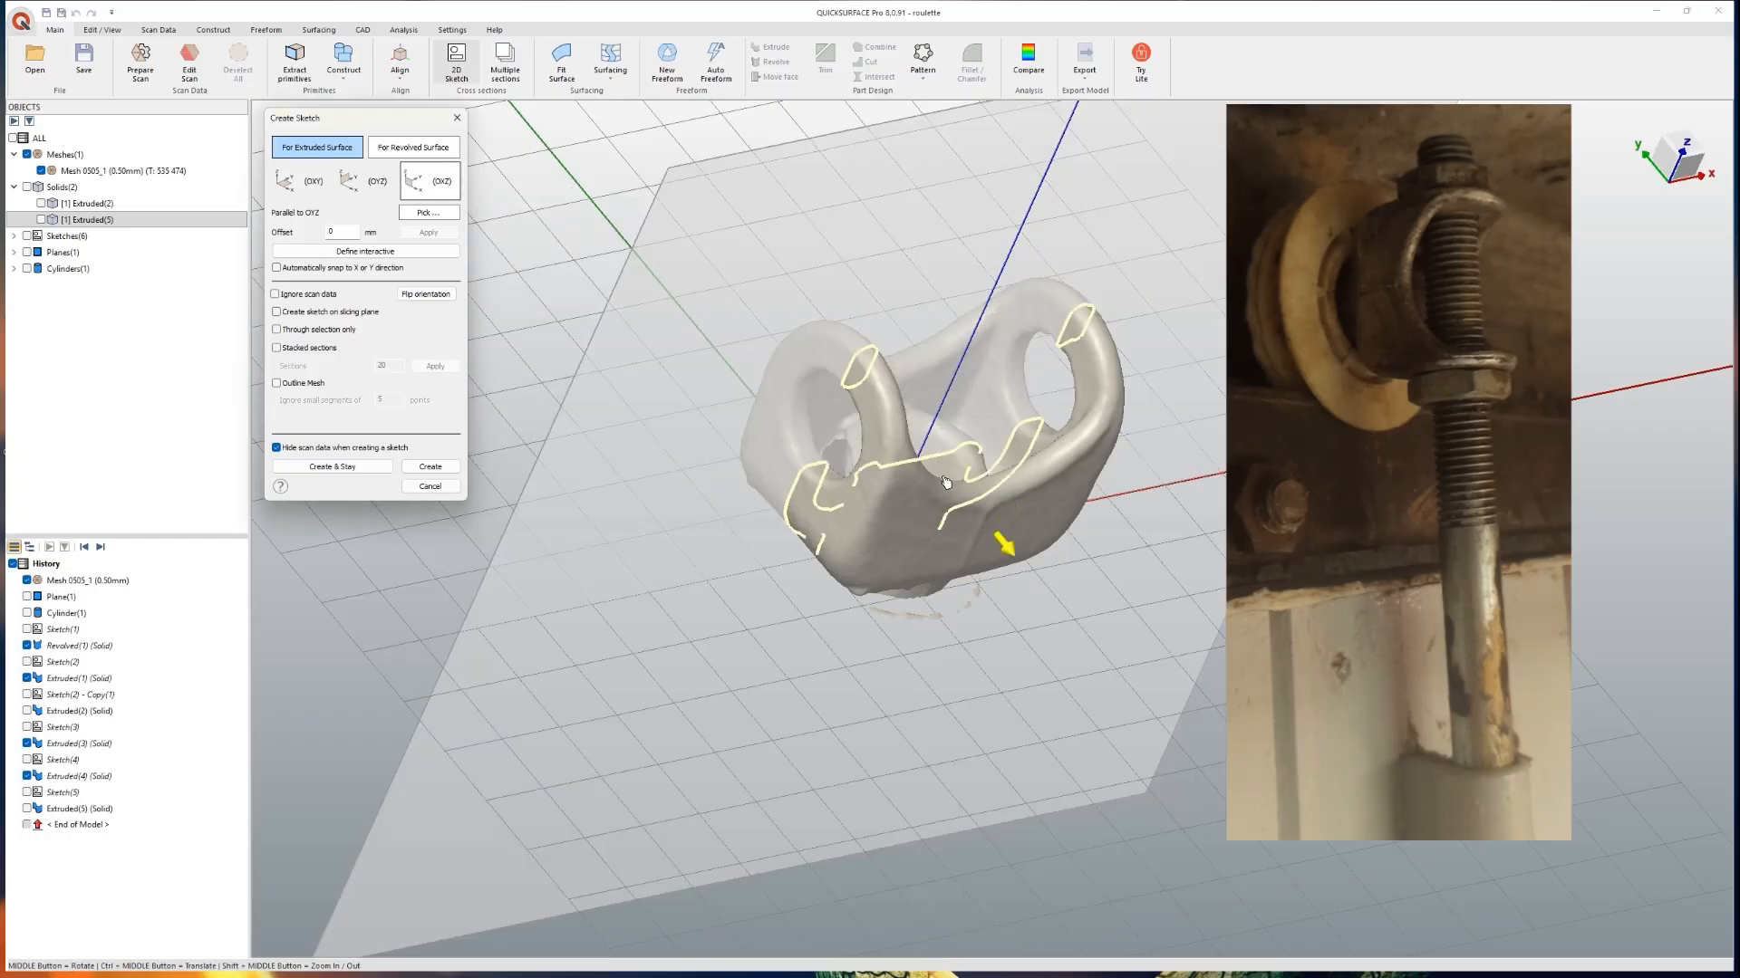
click(367, 181)
drag(997, 510, 868, 541)
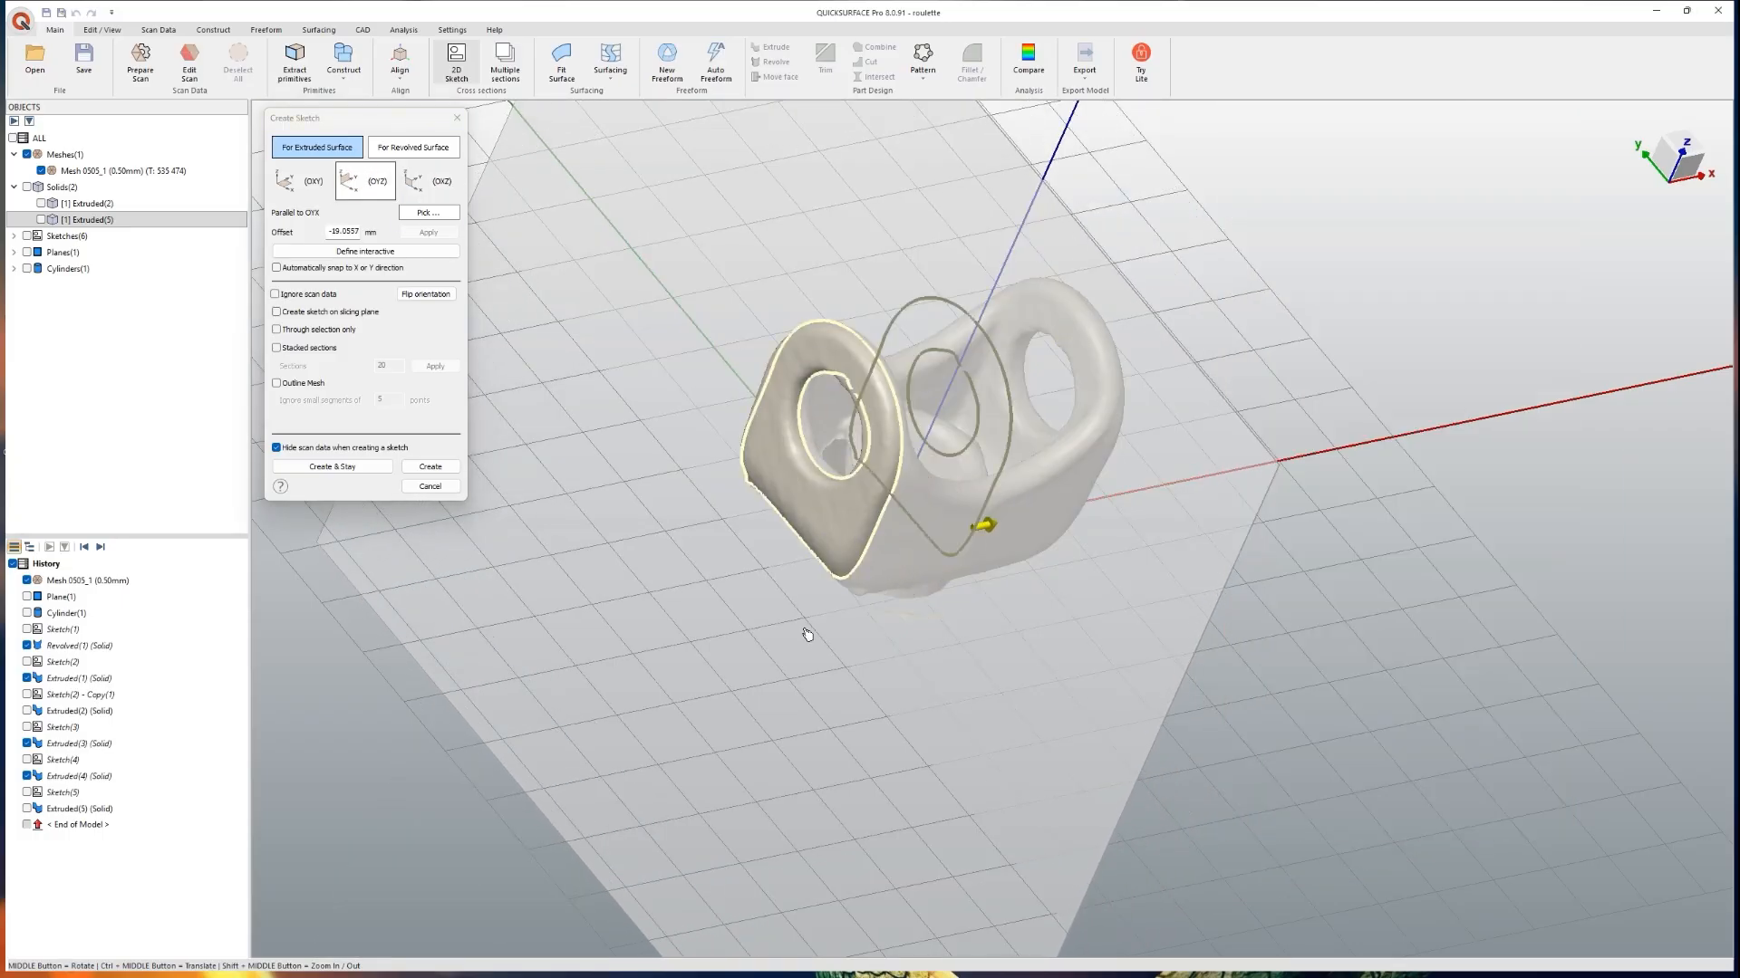
click(431, 467)
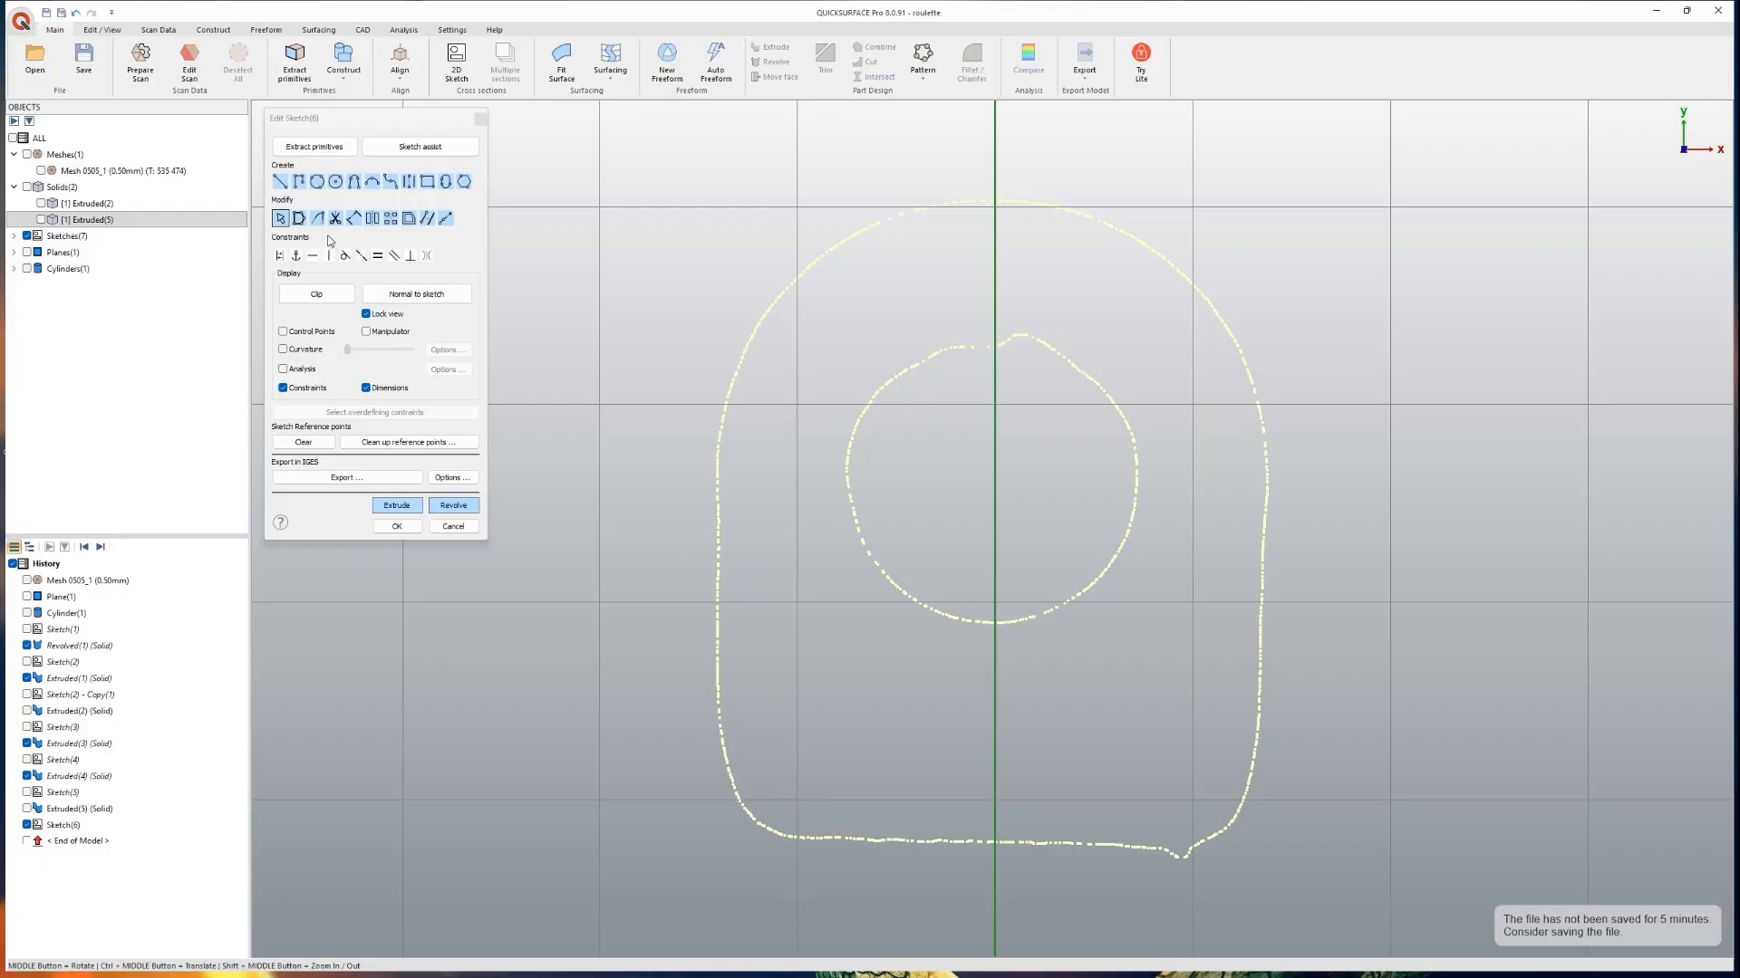
Step: Fit a circle to the inner opening of the section contour and place its centre on the vertical axis
click(322, 148)
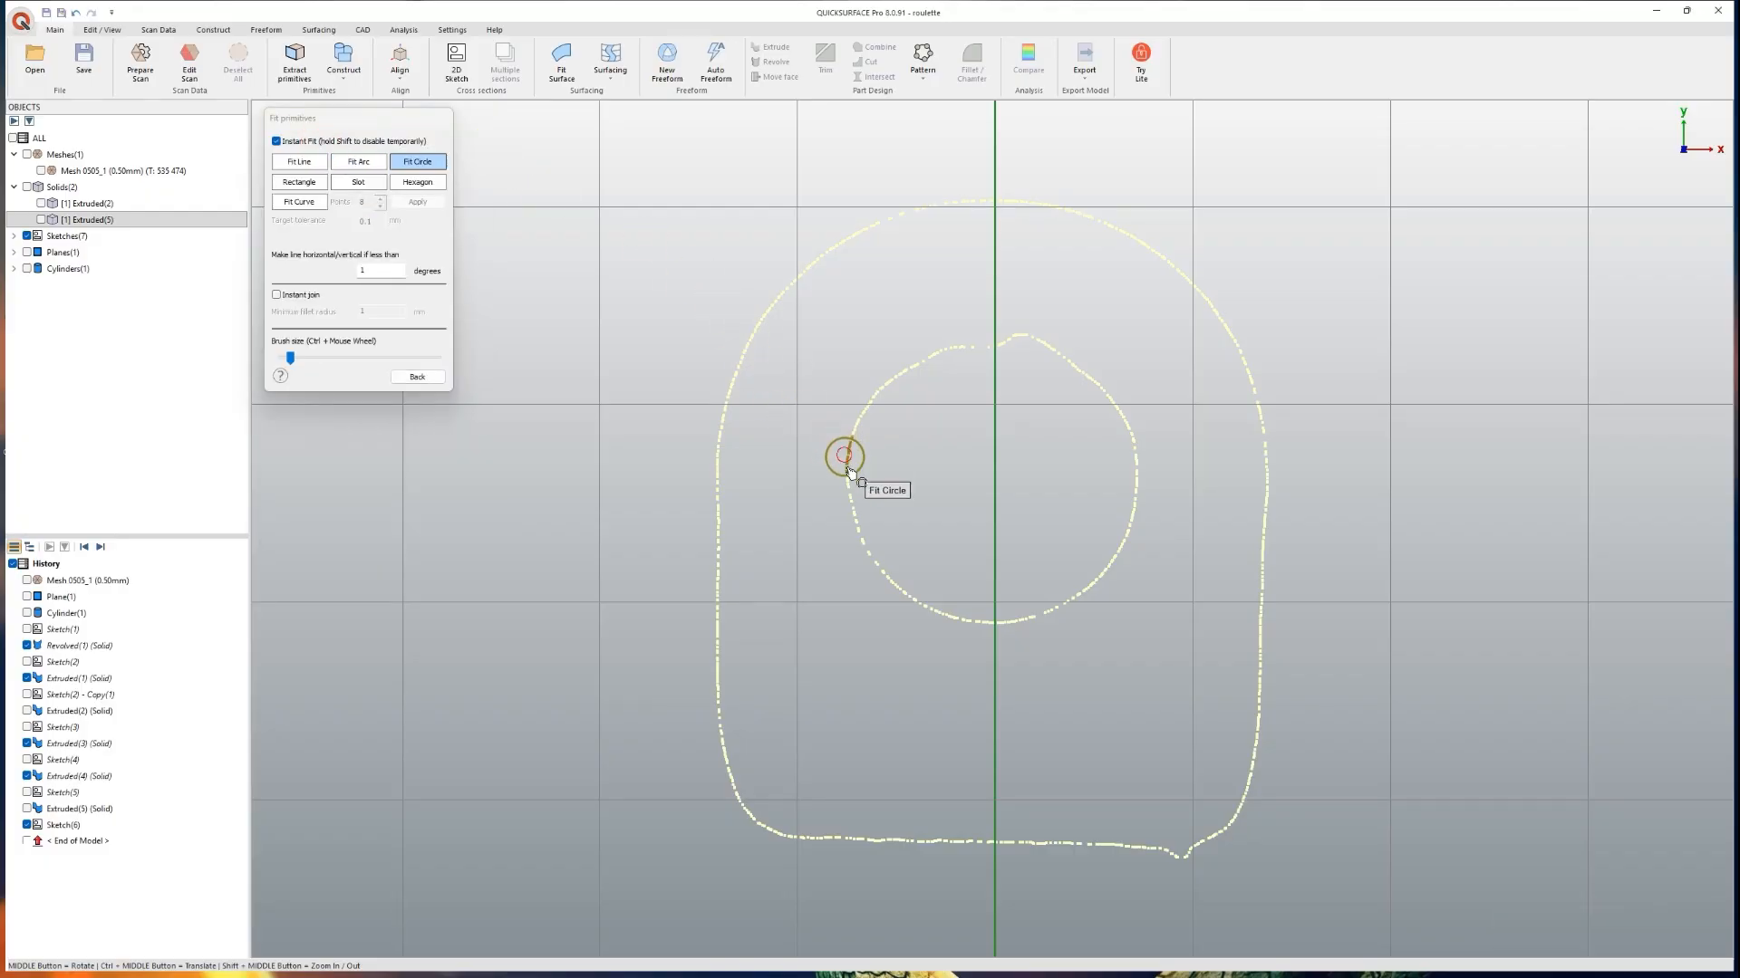
drag(1097, 579, 1119, 390)
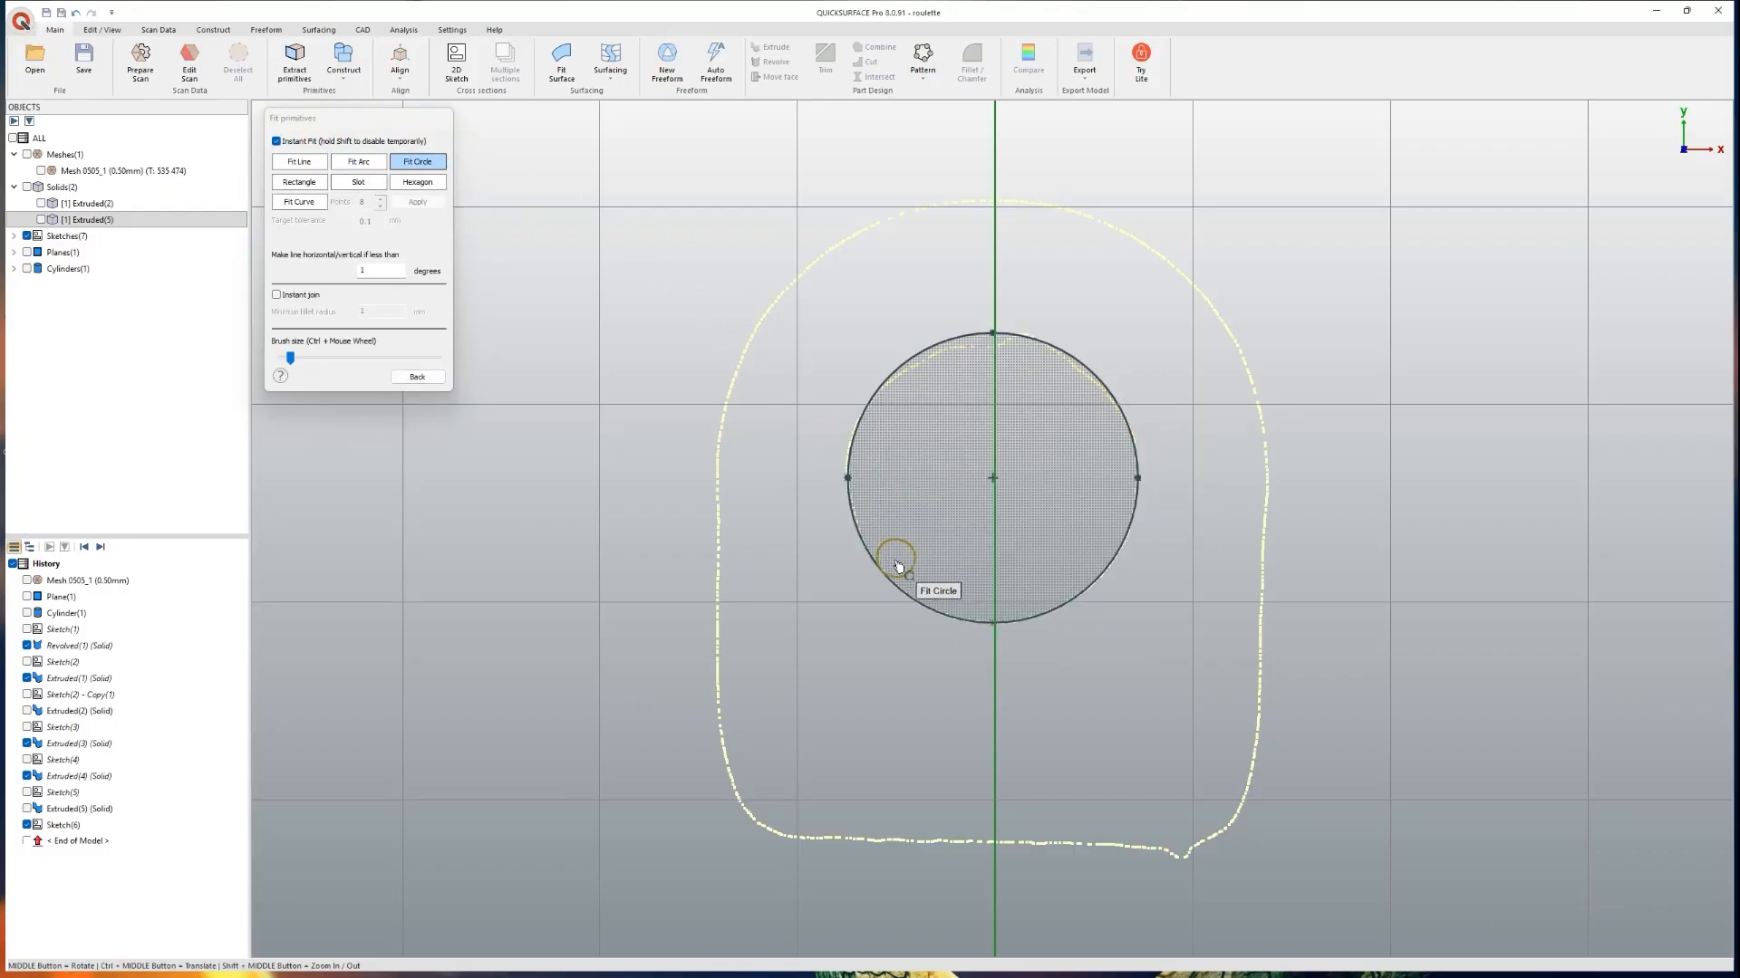
scroll(982, 486, up, 6)
key(Escape)
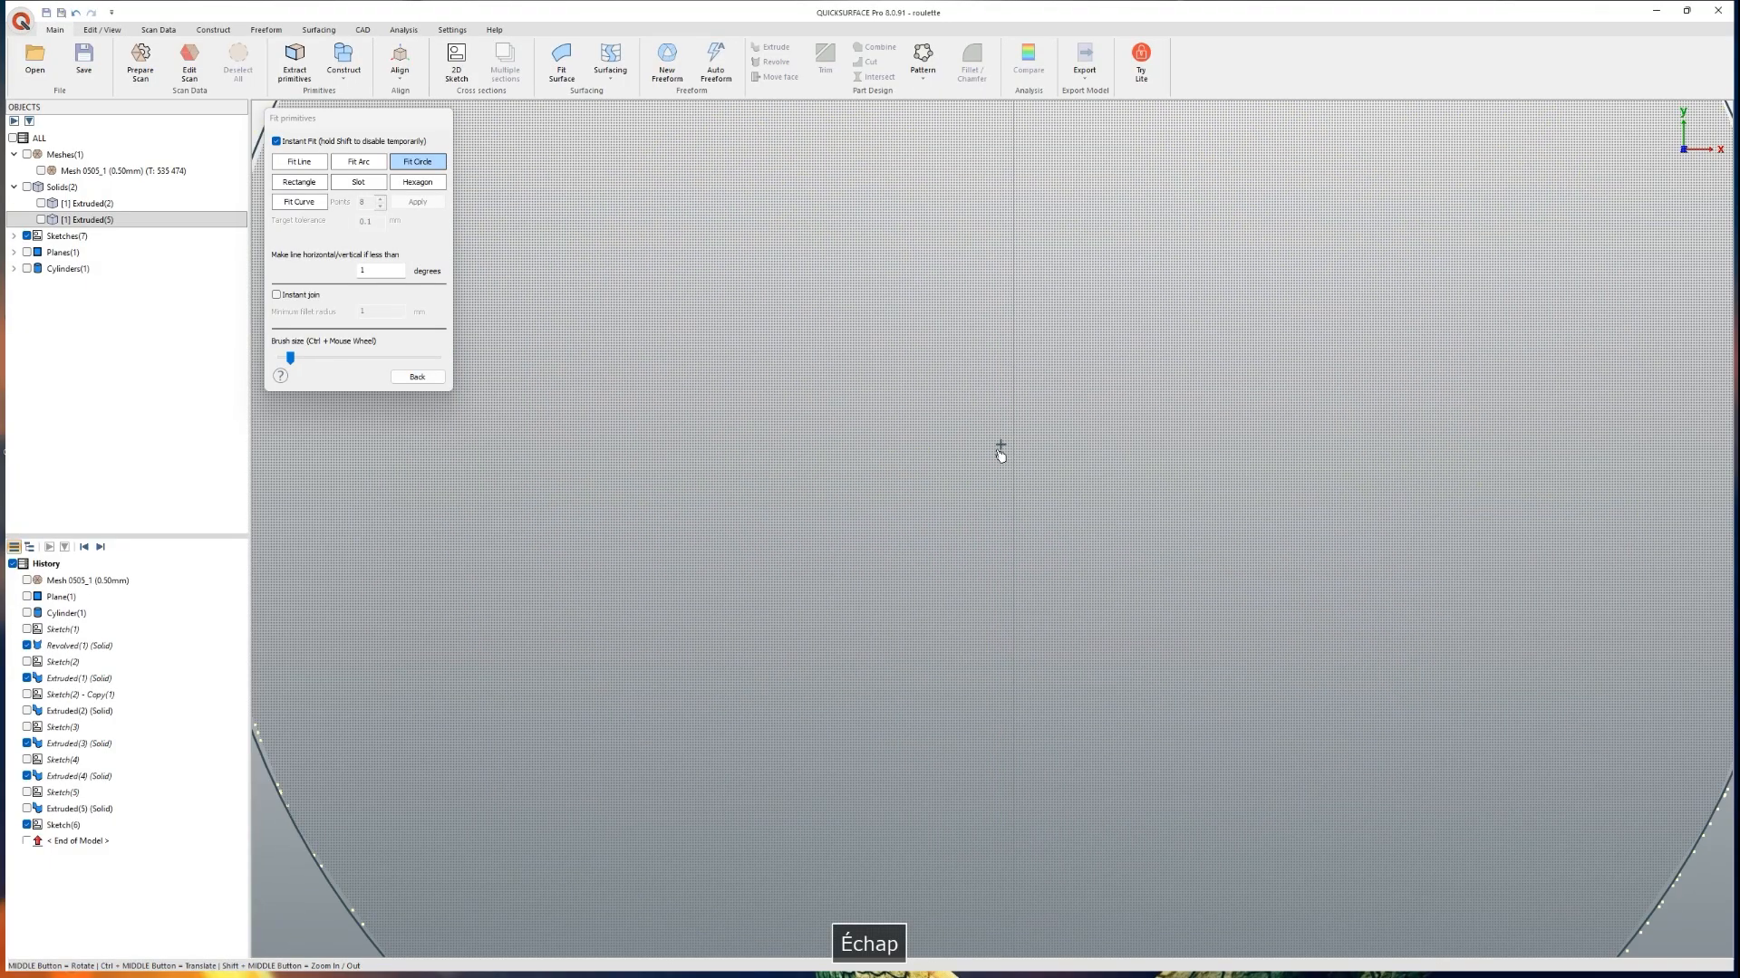
scroll(1021, 454, down, 5)
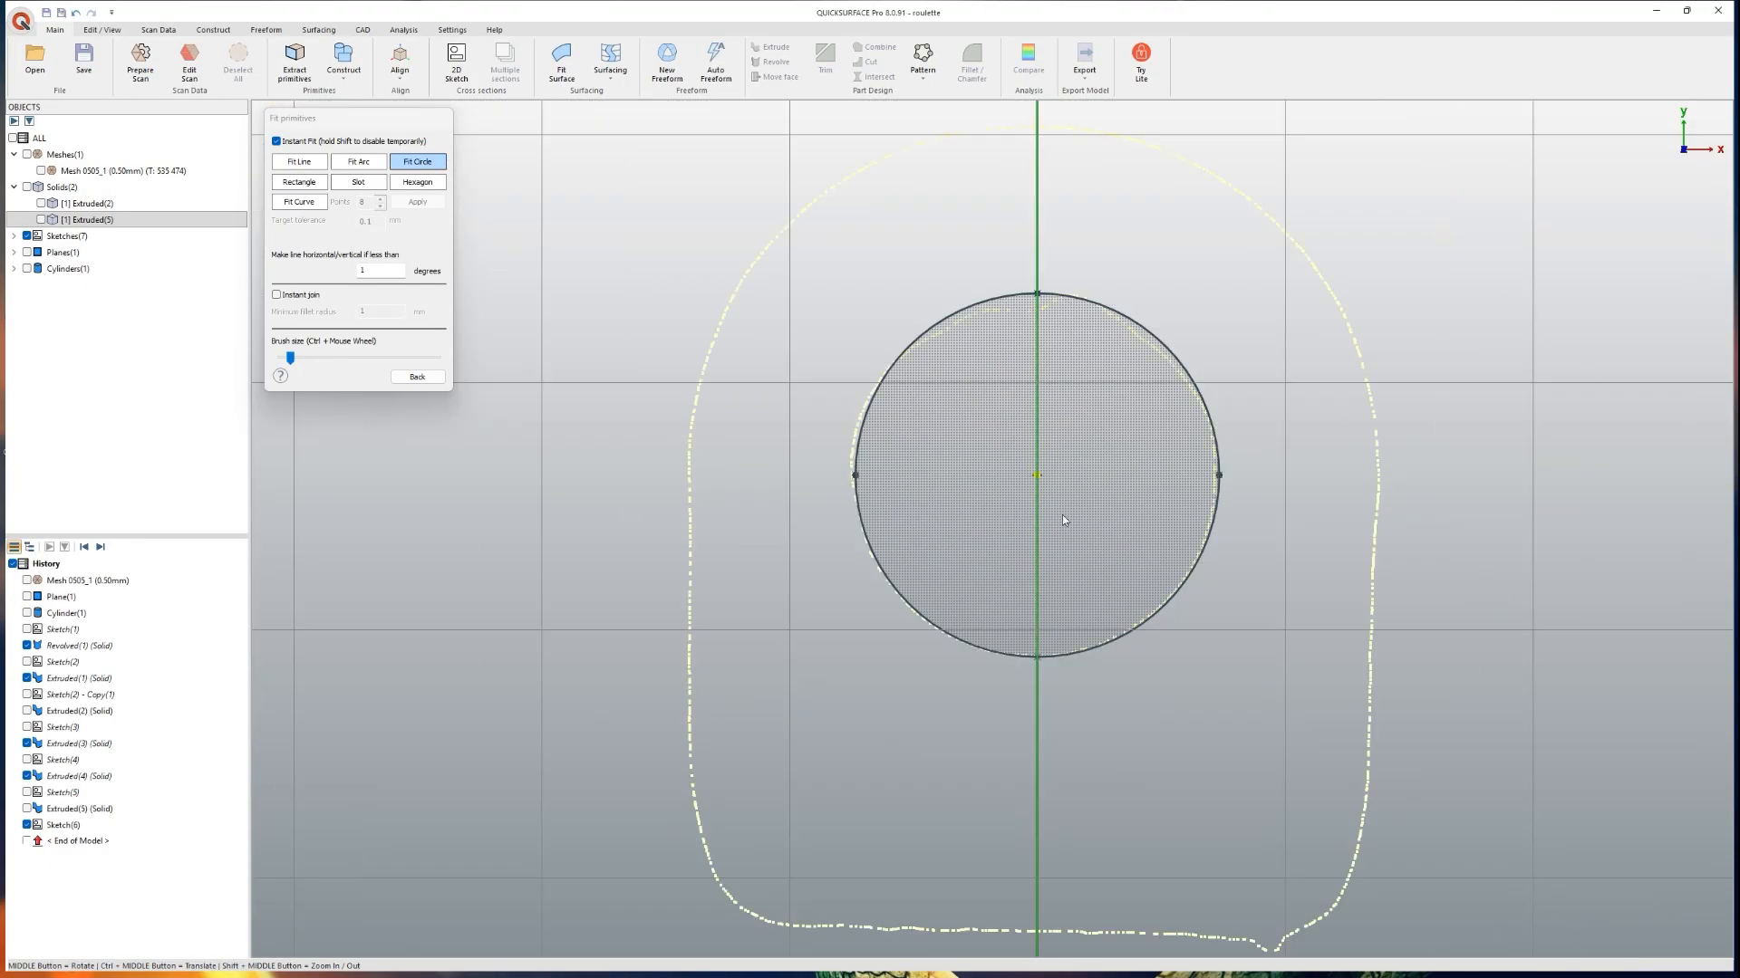
scroll(1084, 557, down, 3)
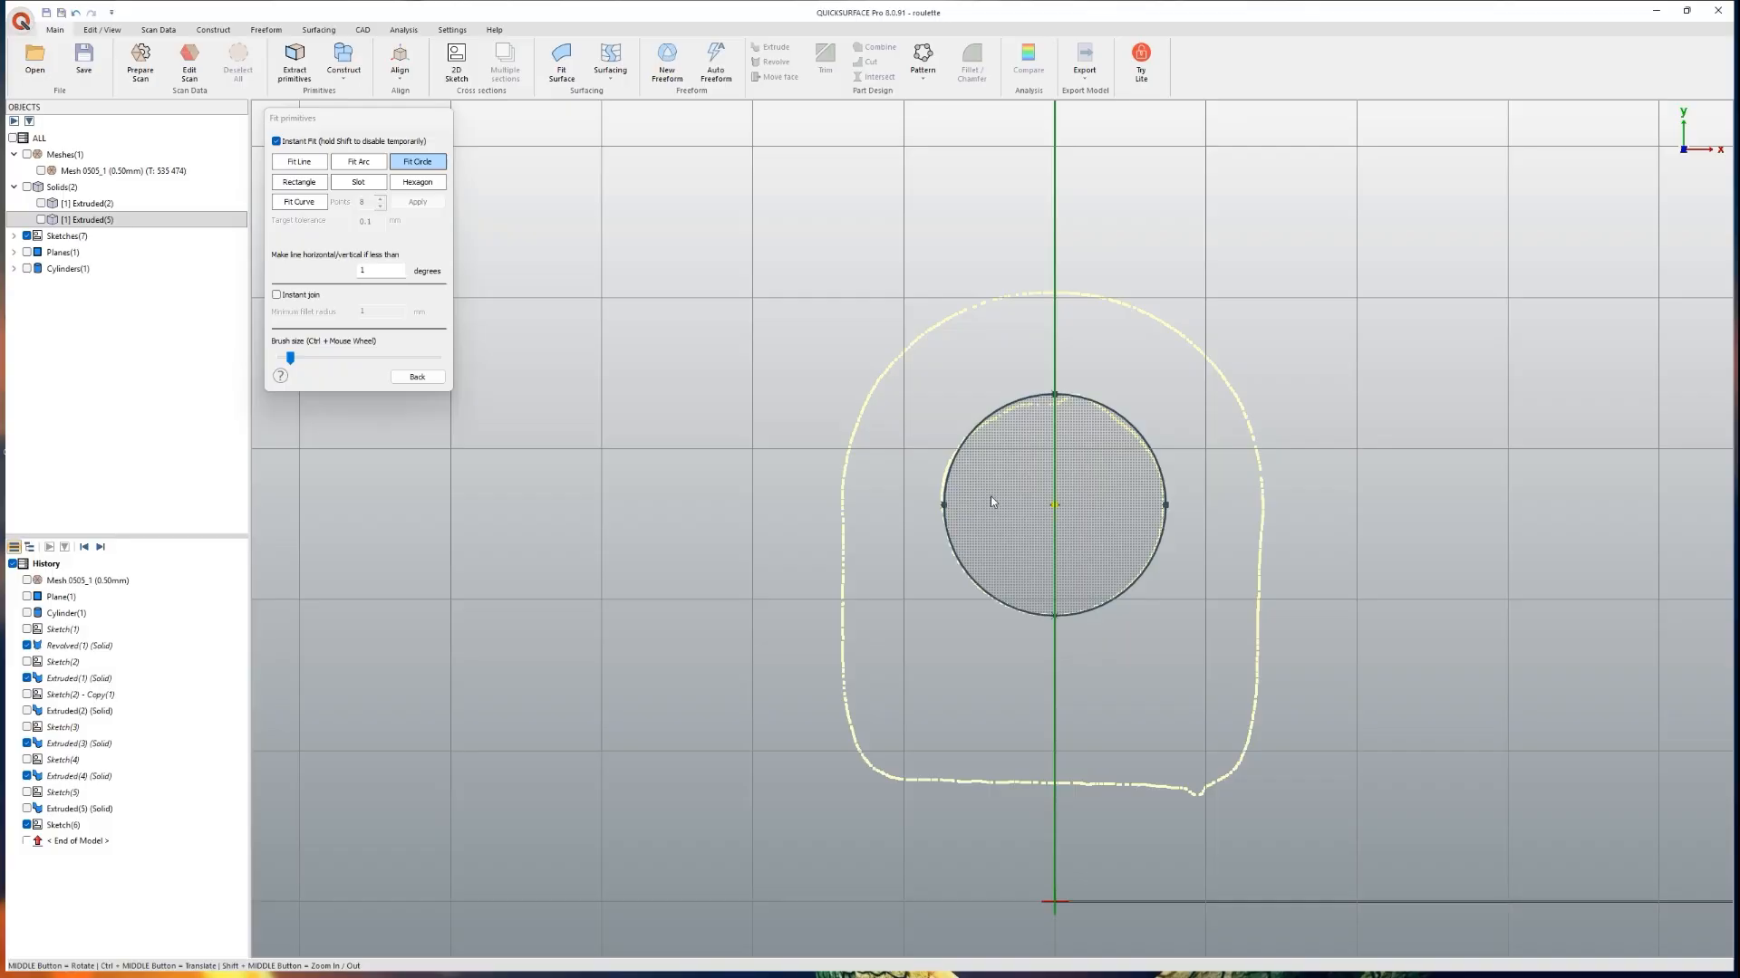
click(416, 377)
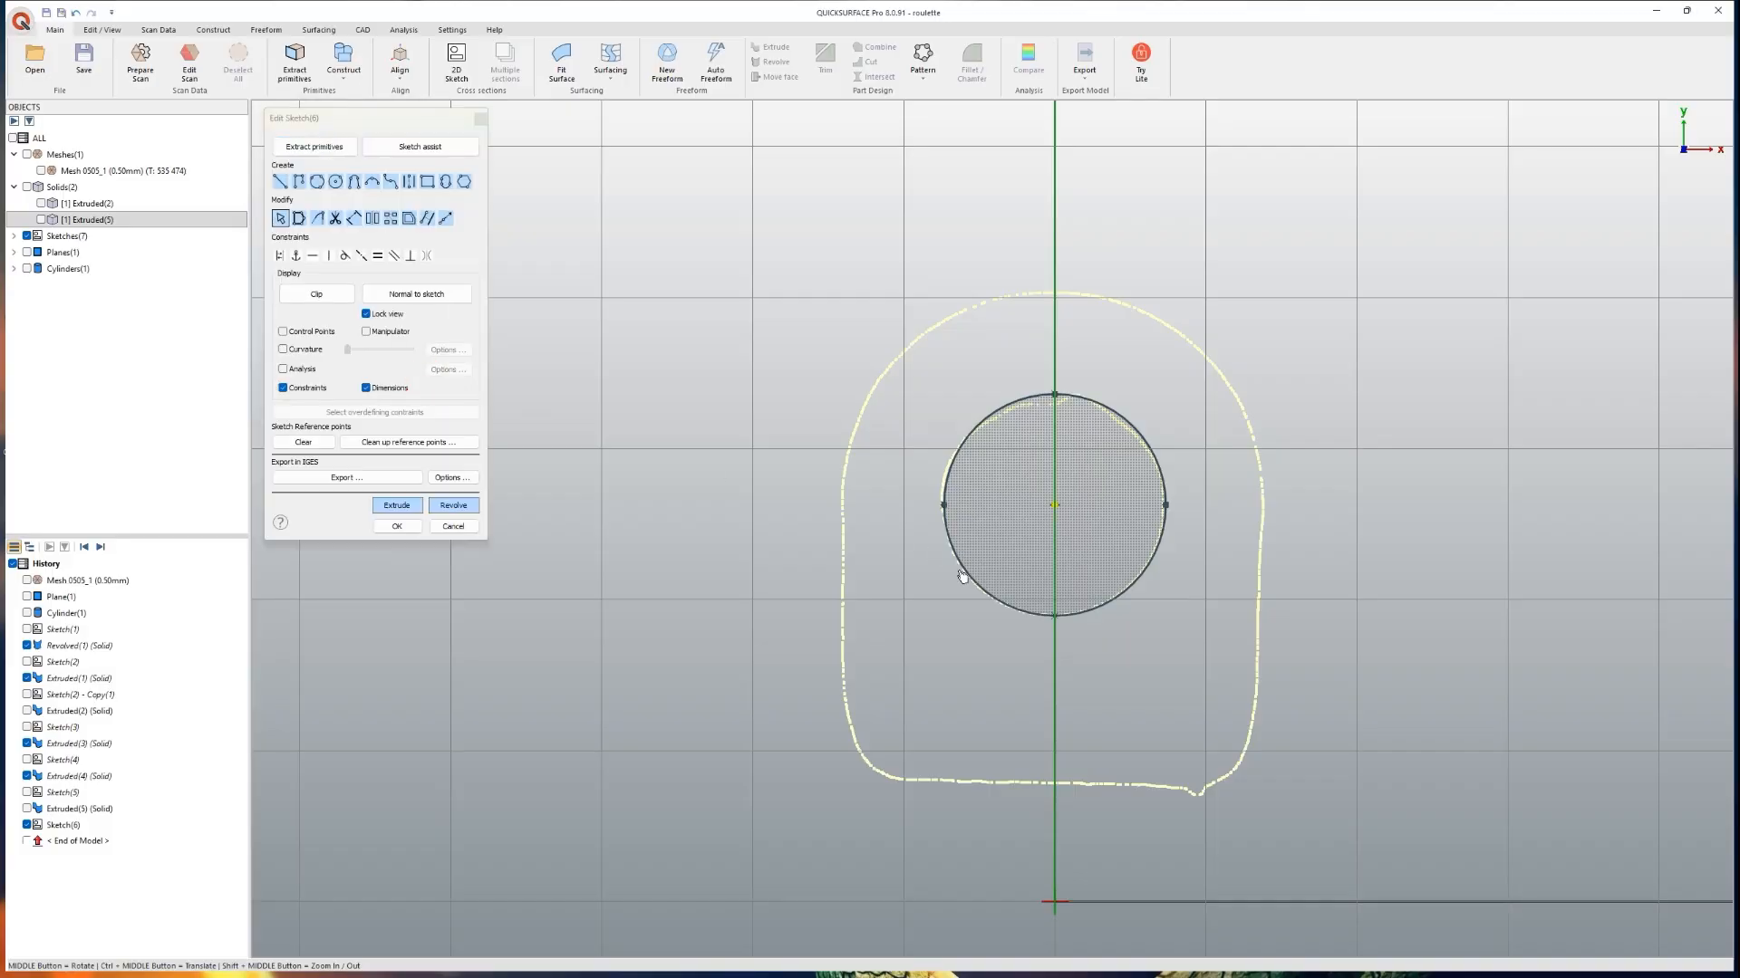
Step: Extrude the fitted circle as a cut through both bracket sides, with Depth 1 about 38.6 mm and Depth 2 about 32.7 mm
click(396, 505)
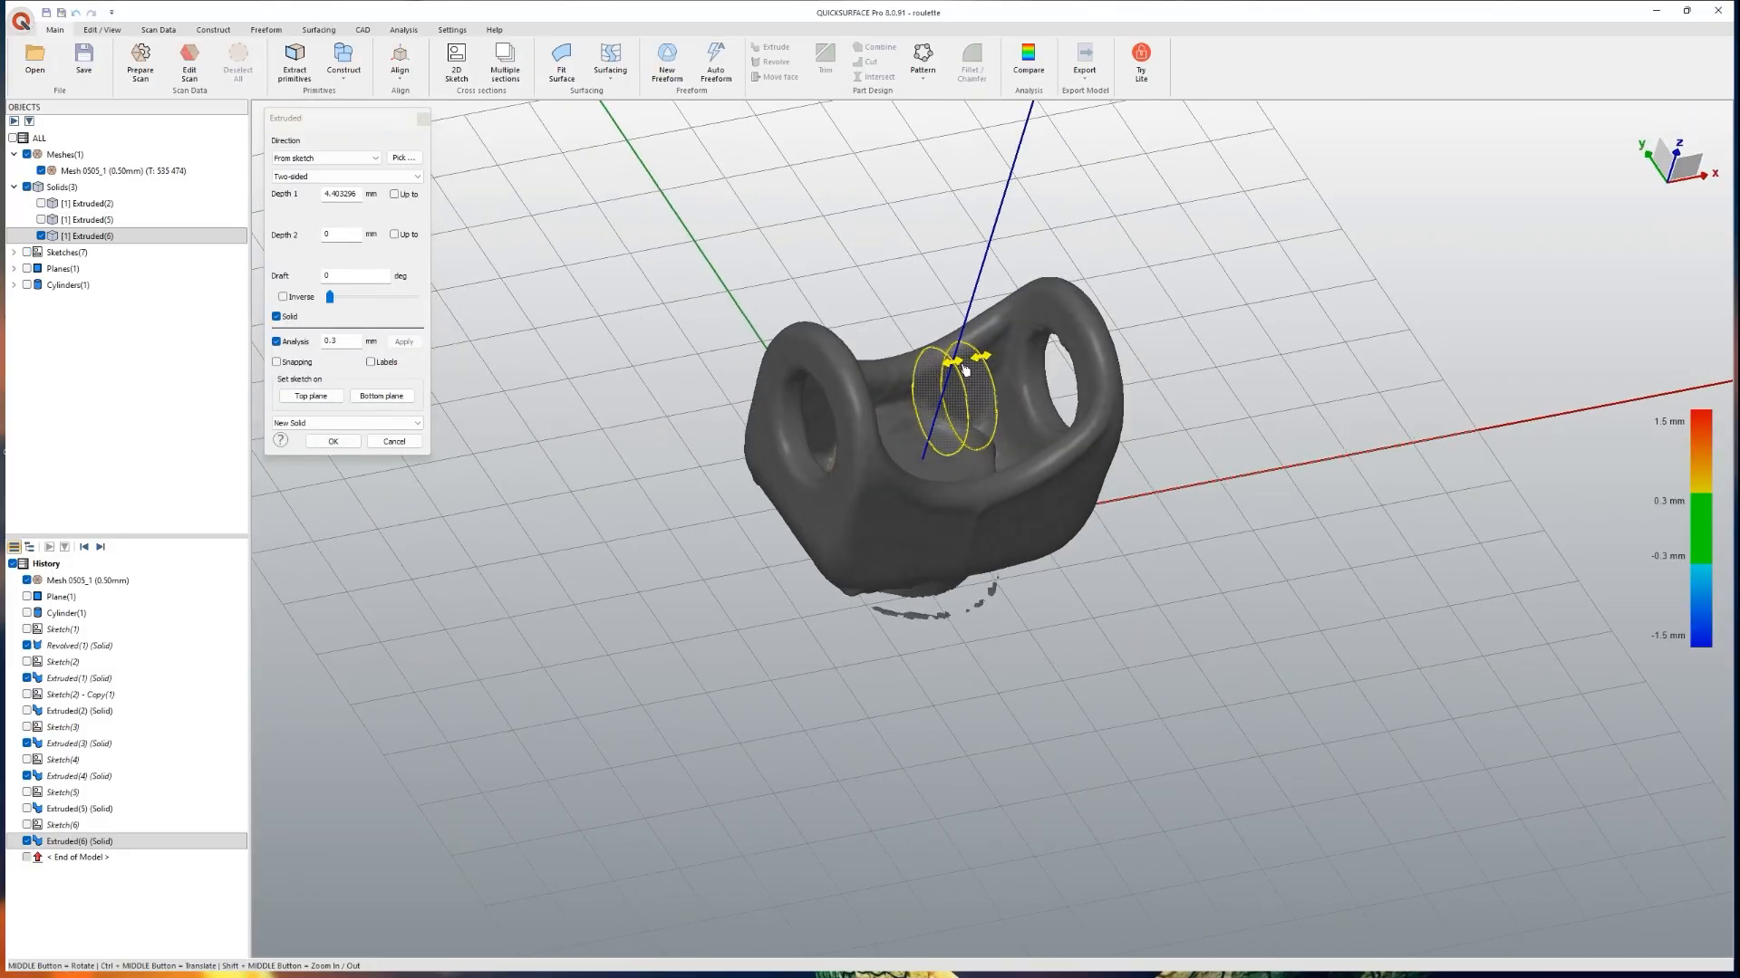
drag(723, 428, 936, 377)
drag(1038, 347, 1291, 295)
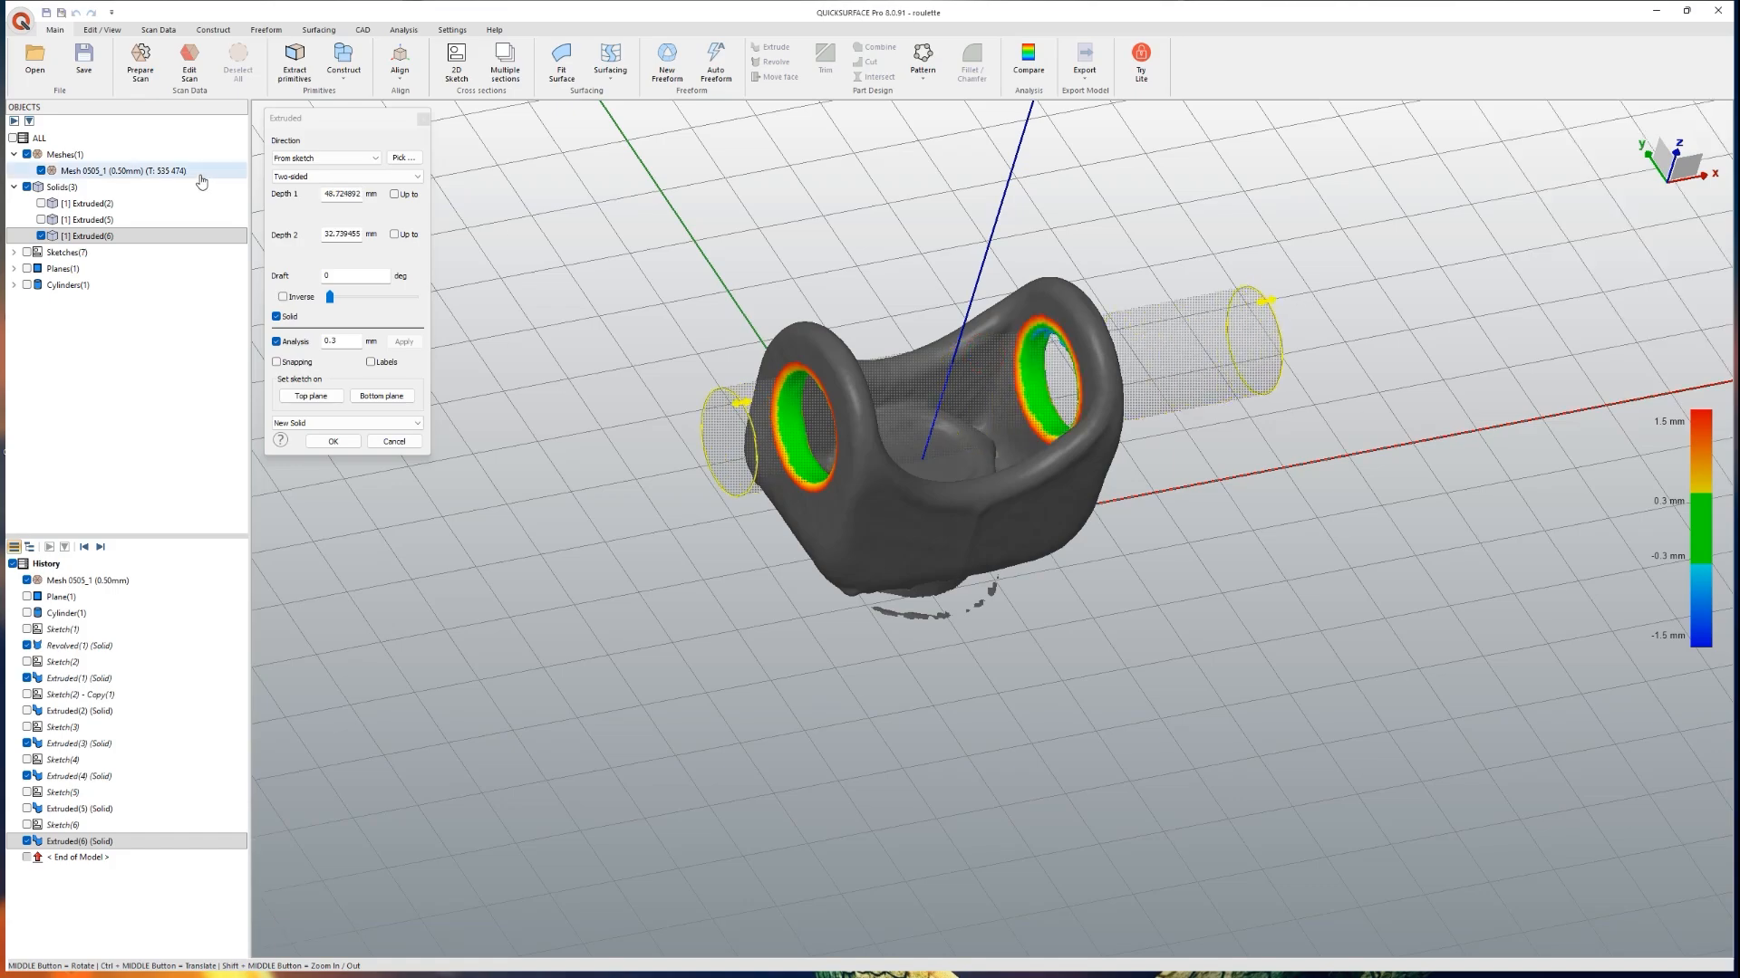
click(41, 171)
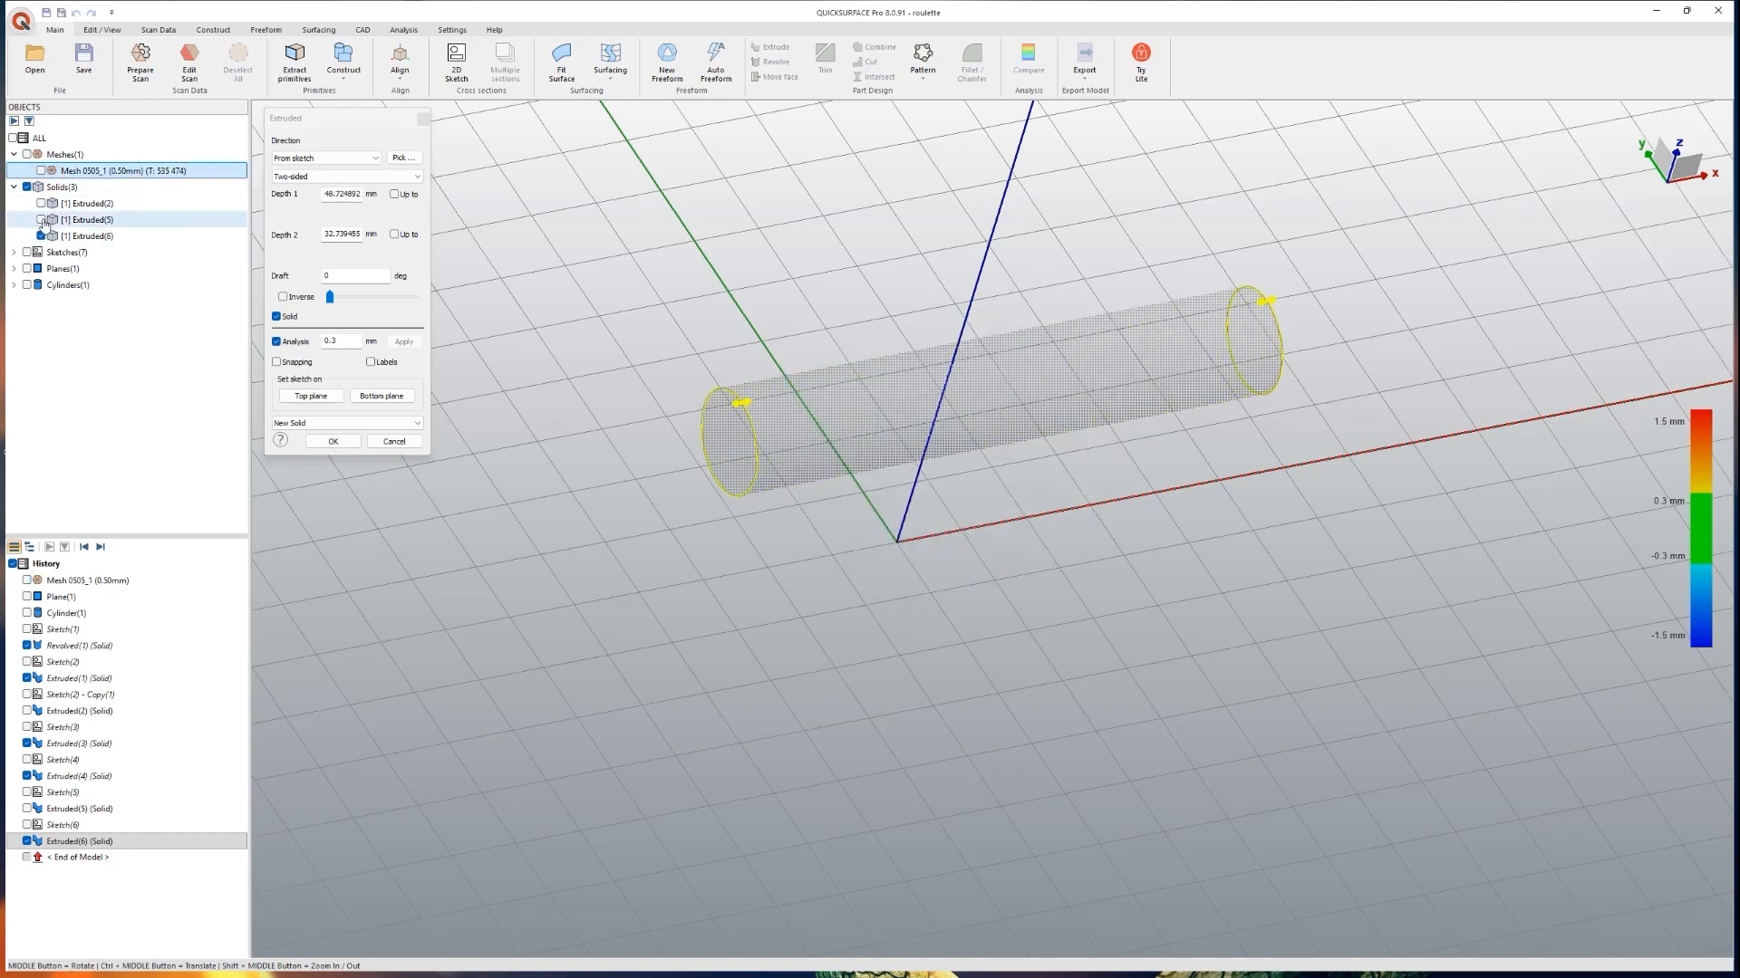
click(41, 219)
drag(1265, 304, 1196, 325)
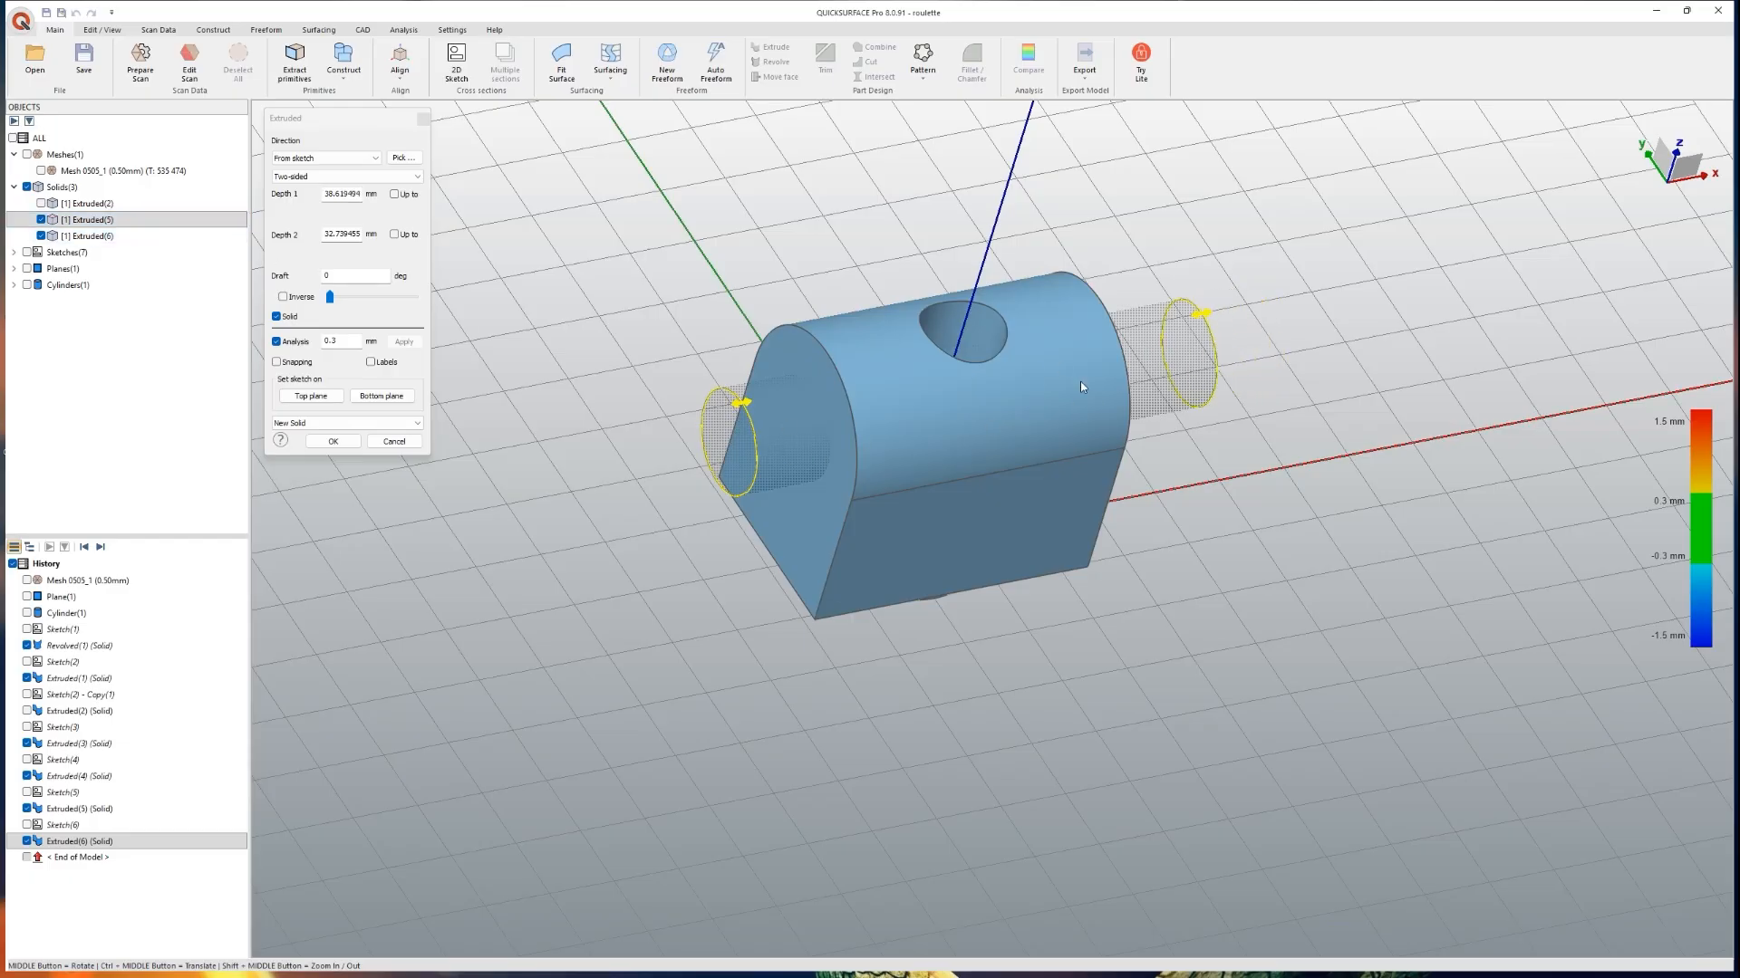
middle_drag(1061, 389, 267, 422)
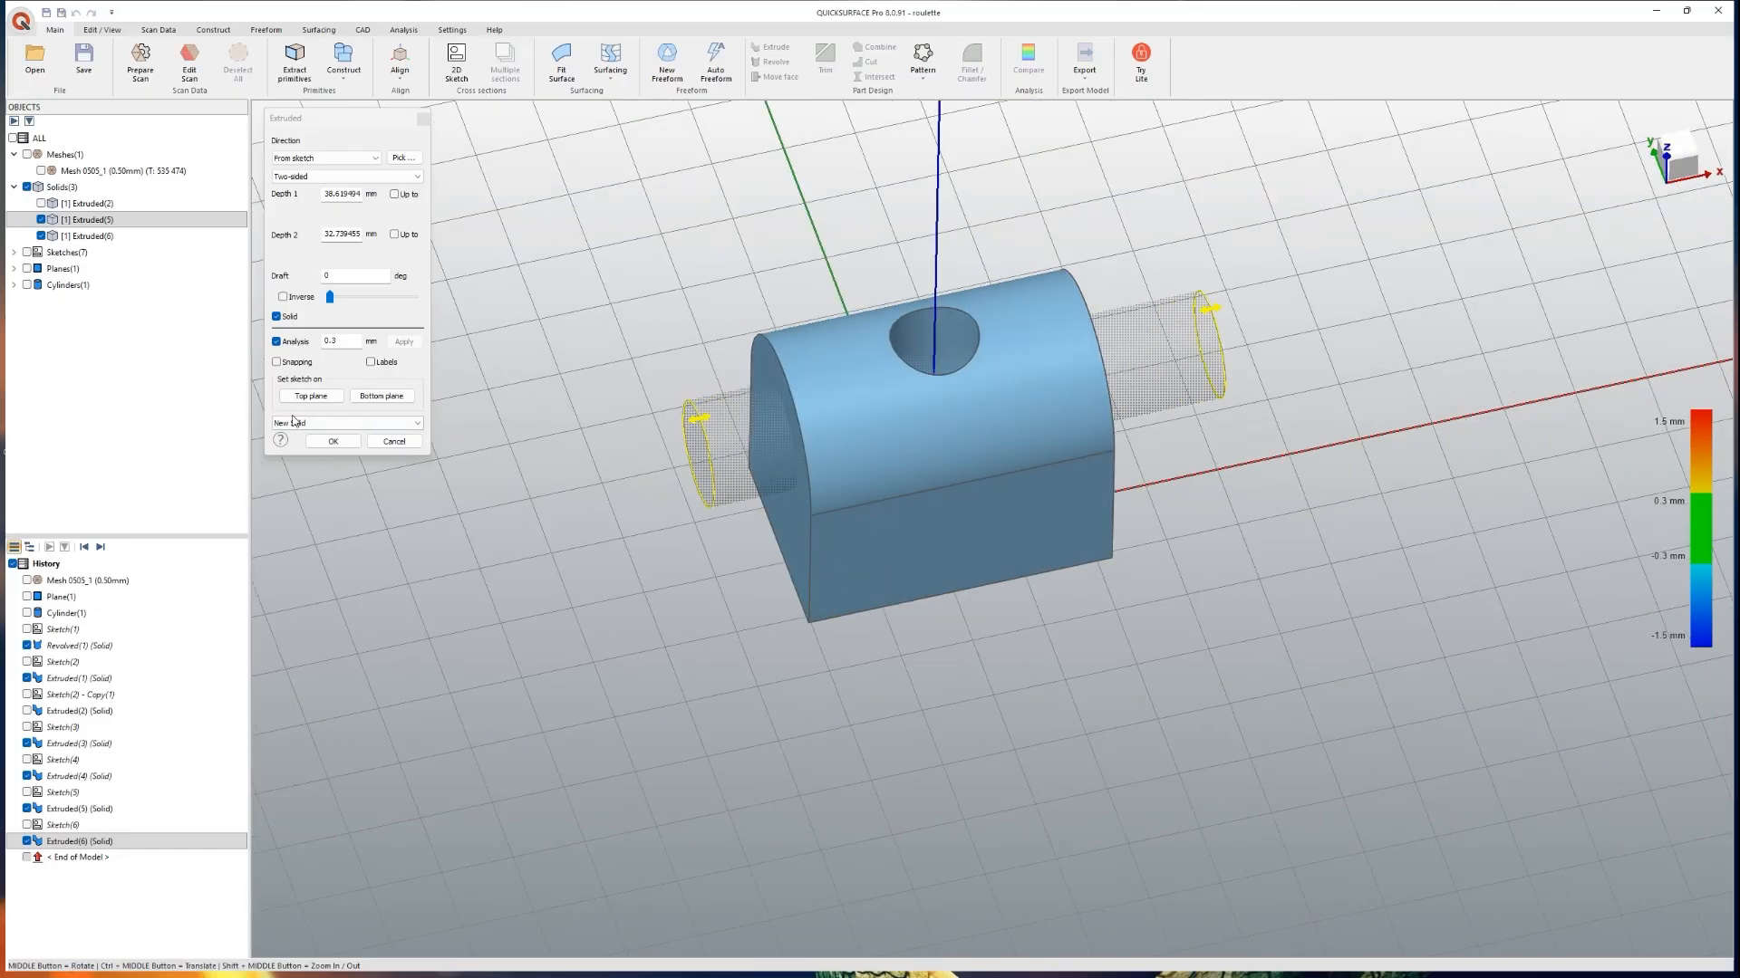
click(294, 422)
click(299, 453)
click(332, 441)
middle_drag(680, 532, 1000, 474)
middle_drag(924, 397, 644, 275)
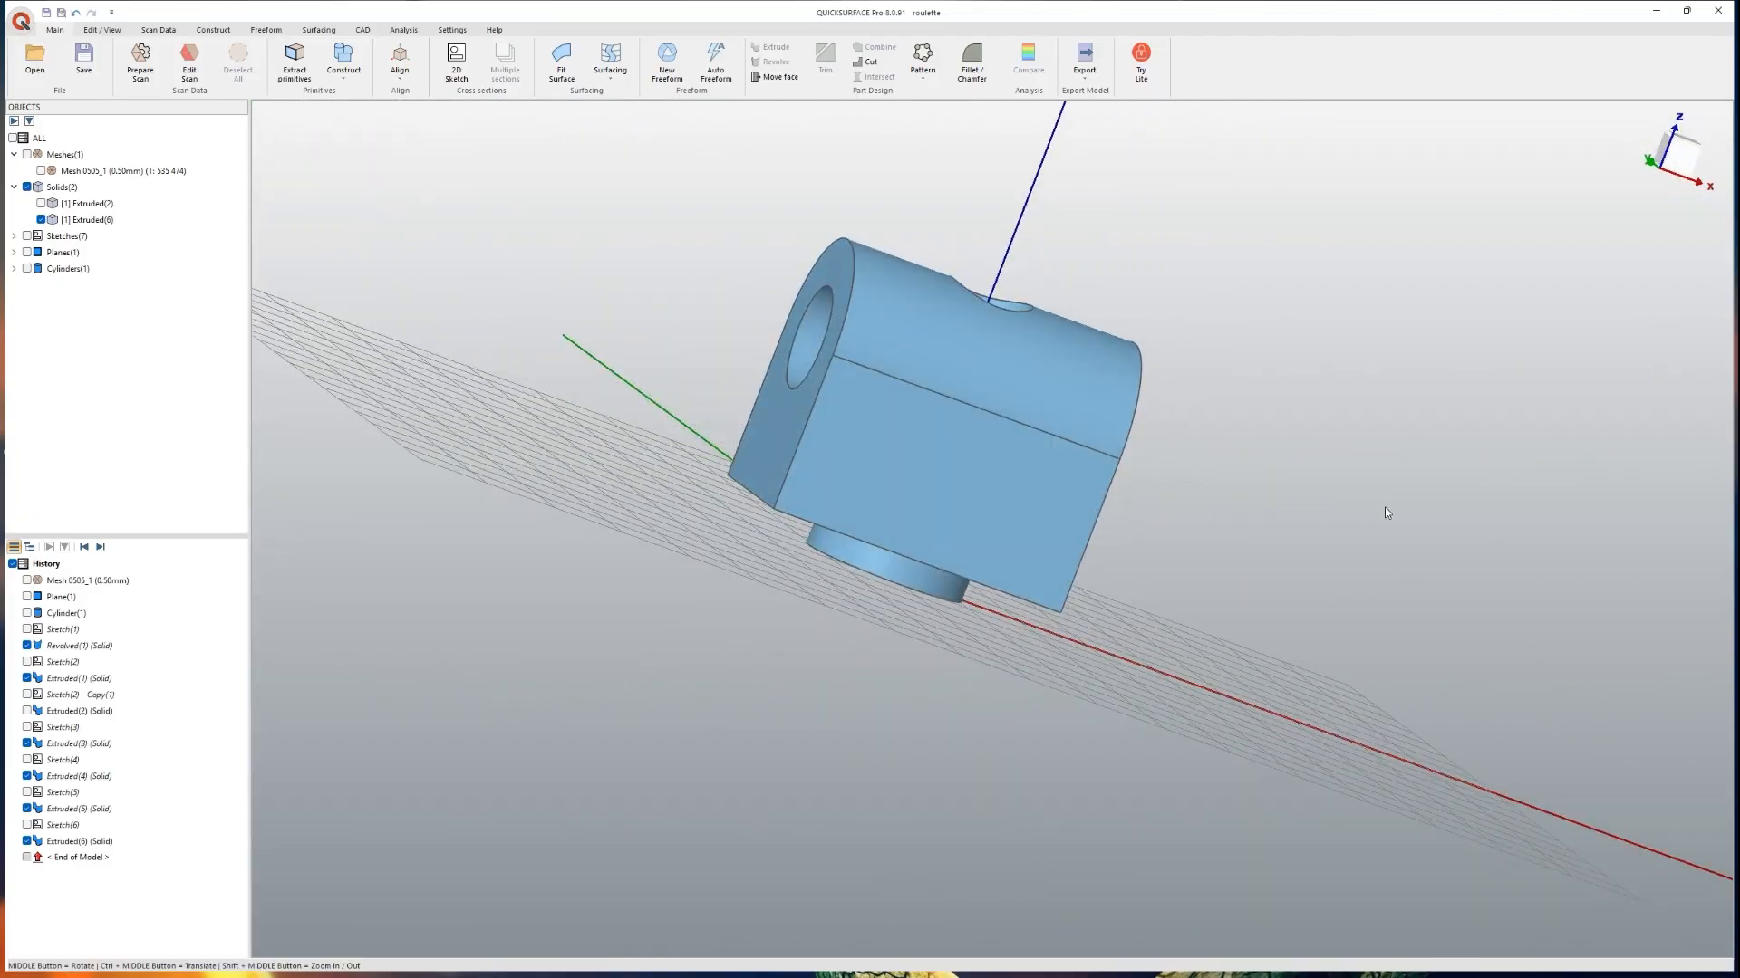
Step: Create an extruded-surface sketch on the OXY plane with 0 mm offset, over the bracket's vertical hole
middle_drag(1191, 462, 963, 436)
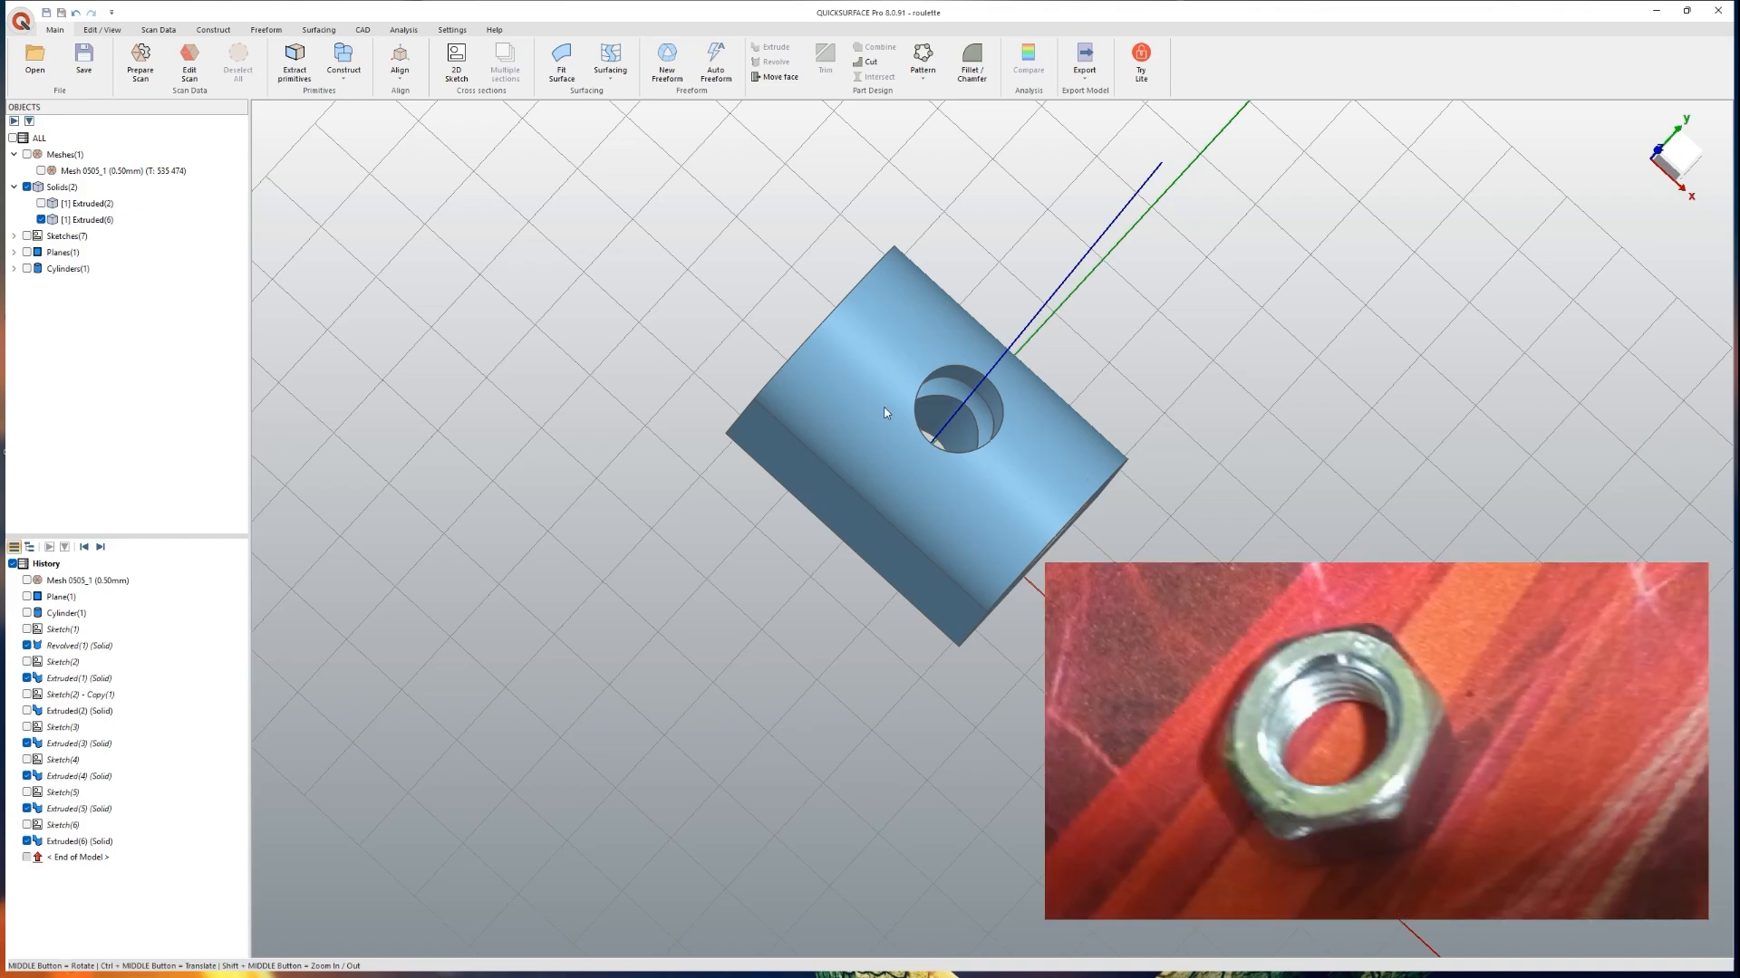
click(1014, 412)
middle_drag(1015, 412, 786, 548)
click(457, 63)
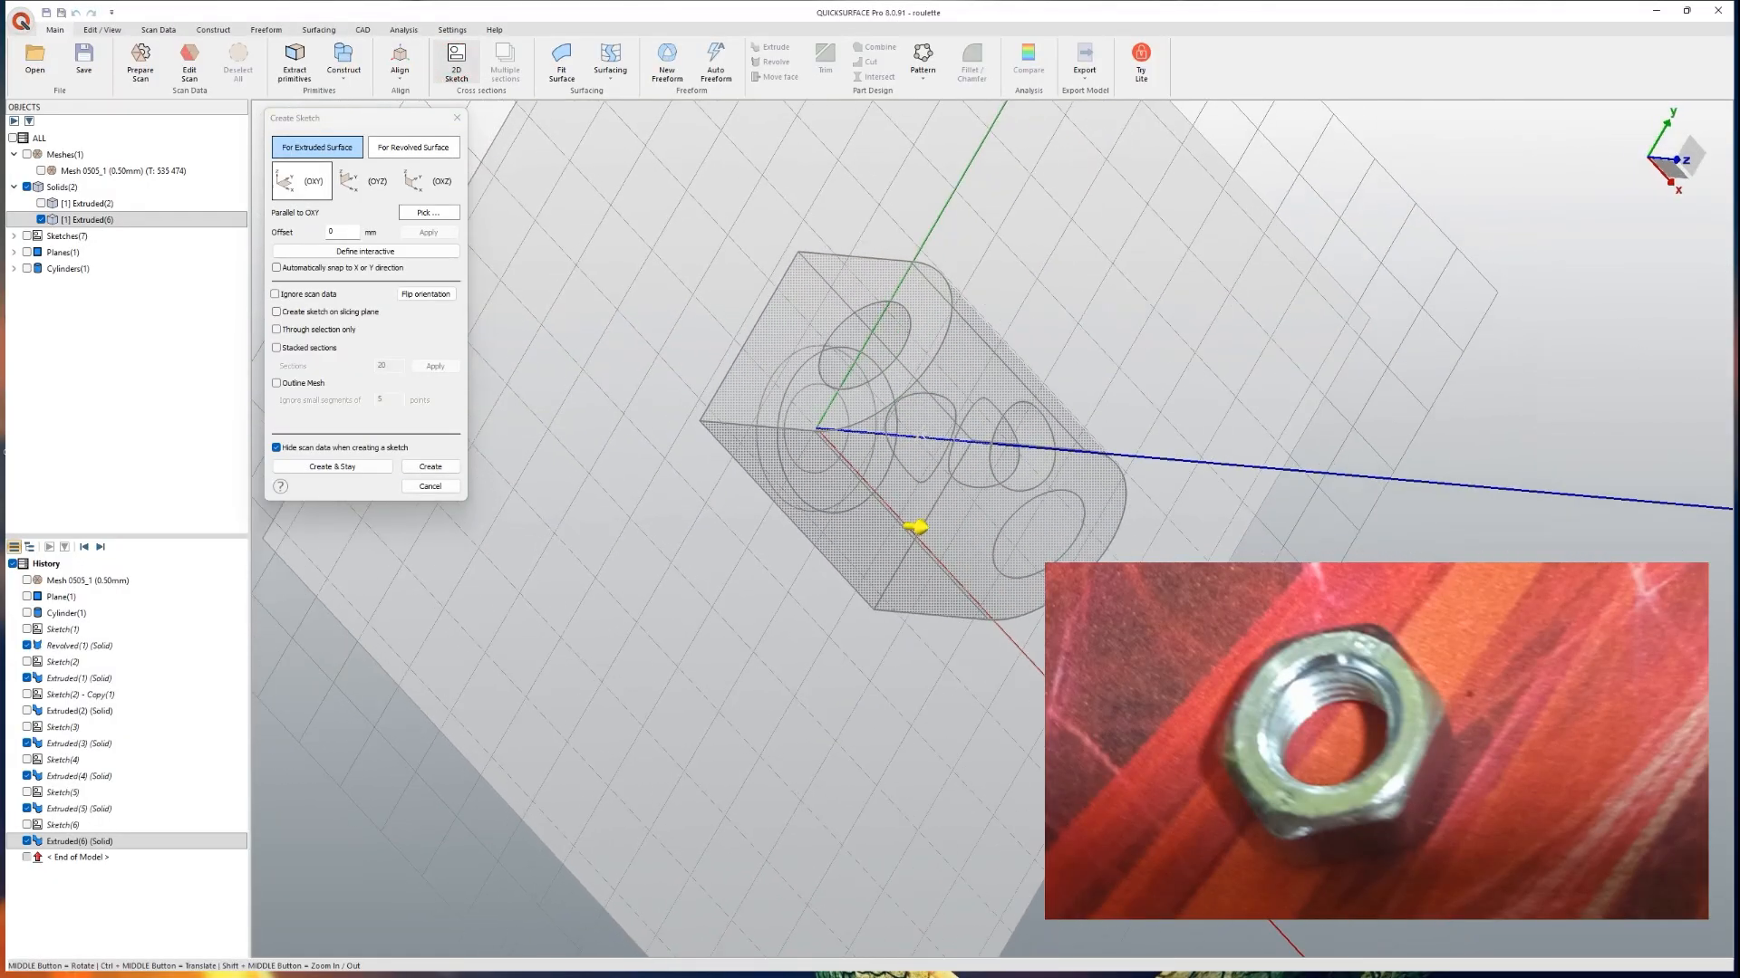
mouse_move(910, 551)
middle_down()
mouse_move(997, 716)
mouse_move(1015, 842)
mouse_move(1320, 870)
middle_up()
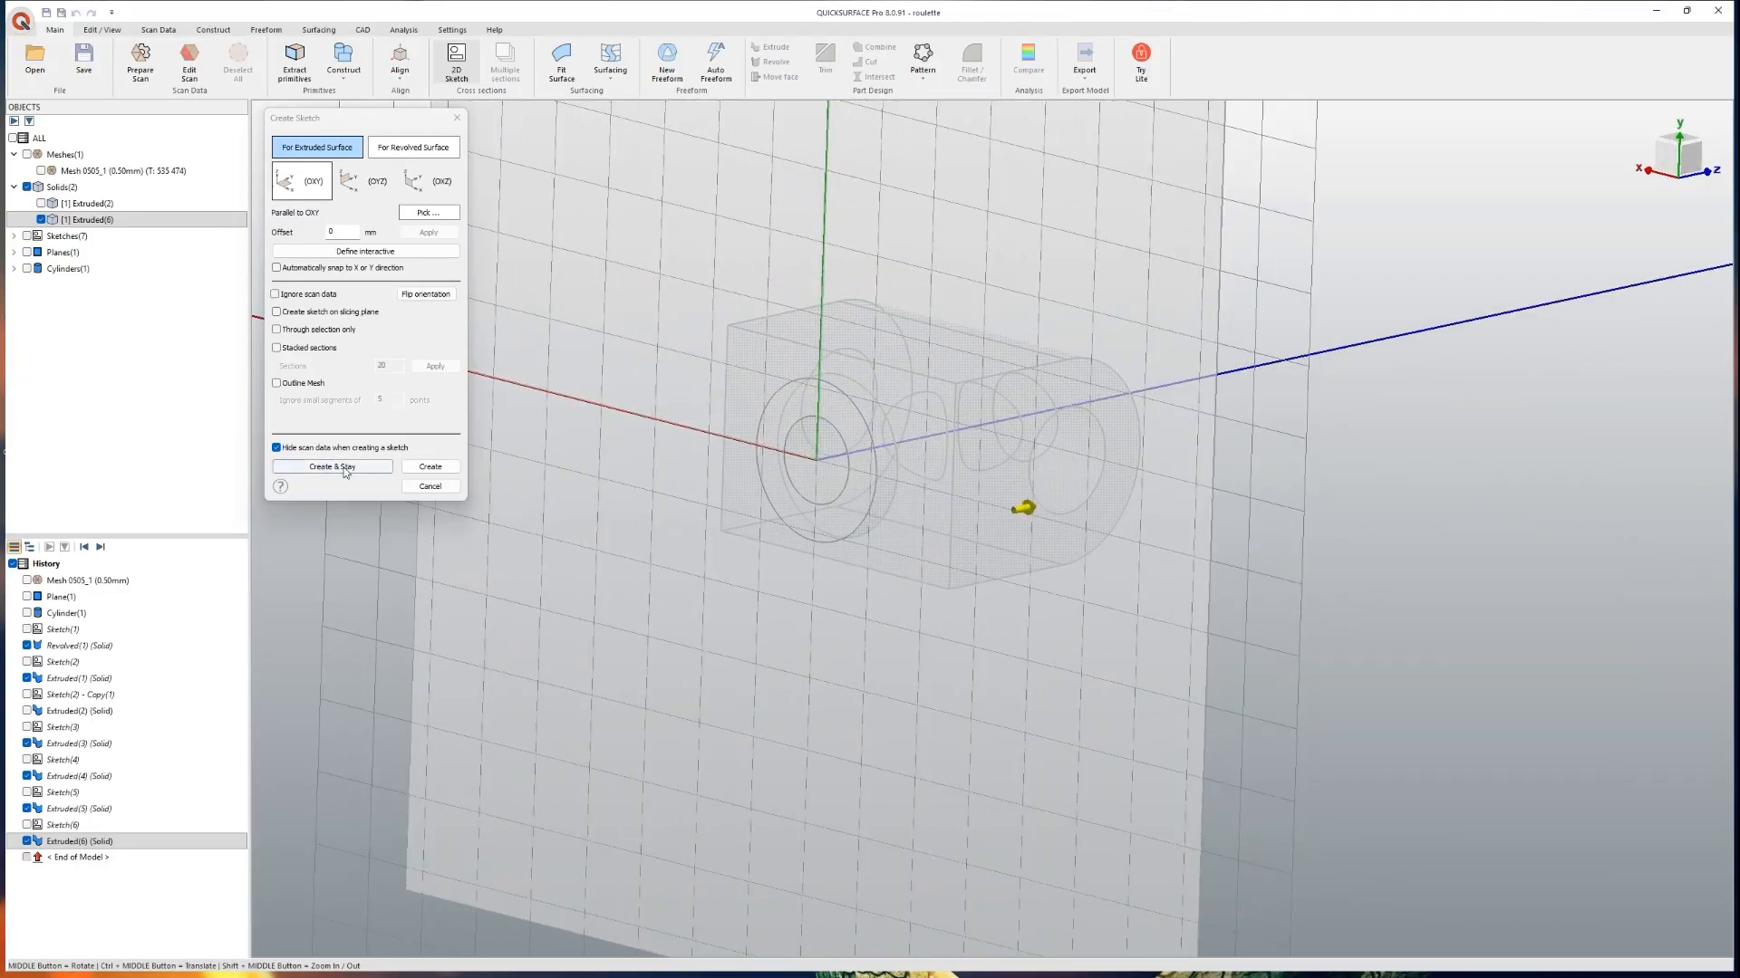
click(430, 467)
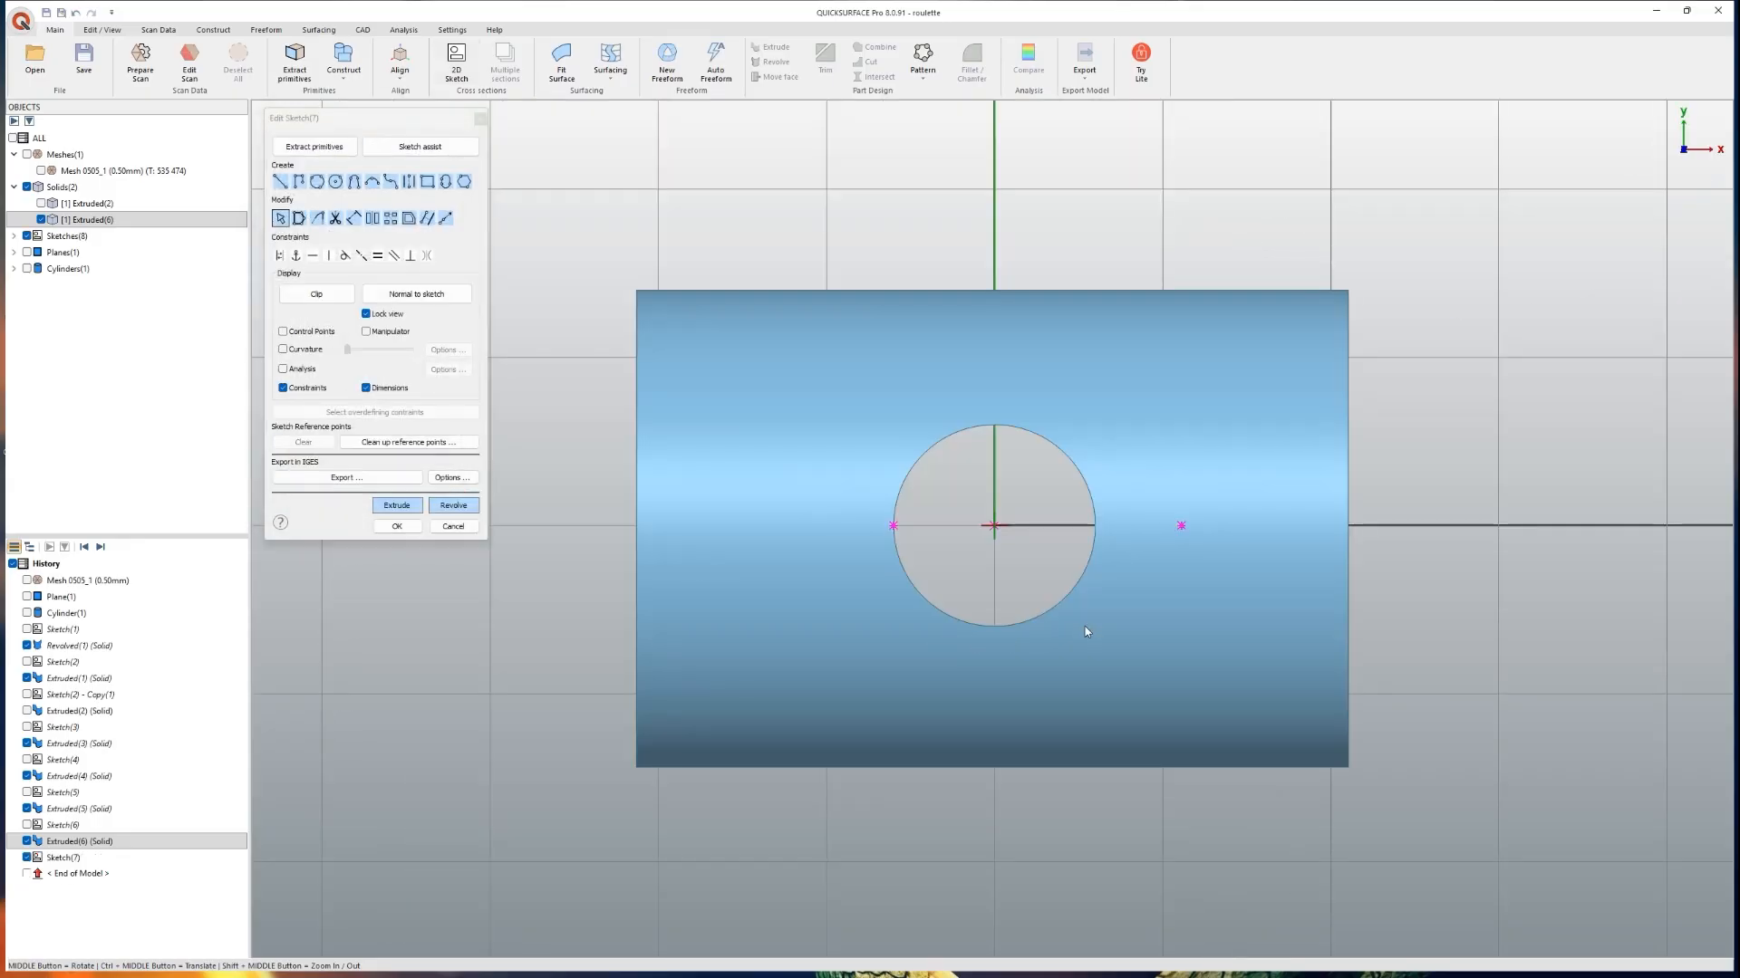
Step: Draw a circle centred on the sketch origin and set its diameter to 21.6 mm
scroll(1047, 590, up, 4)
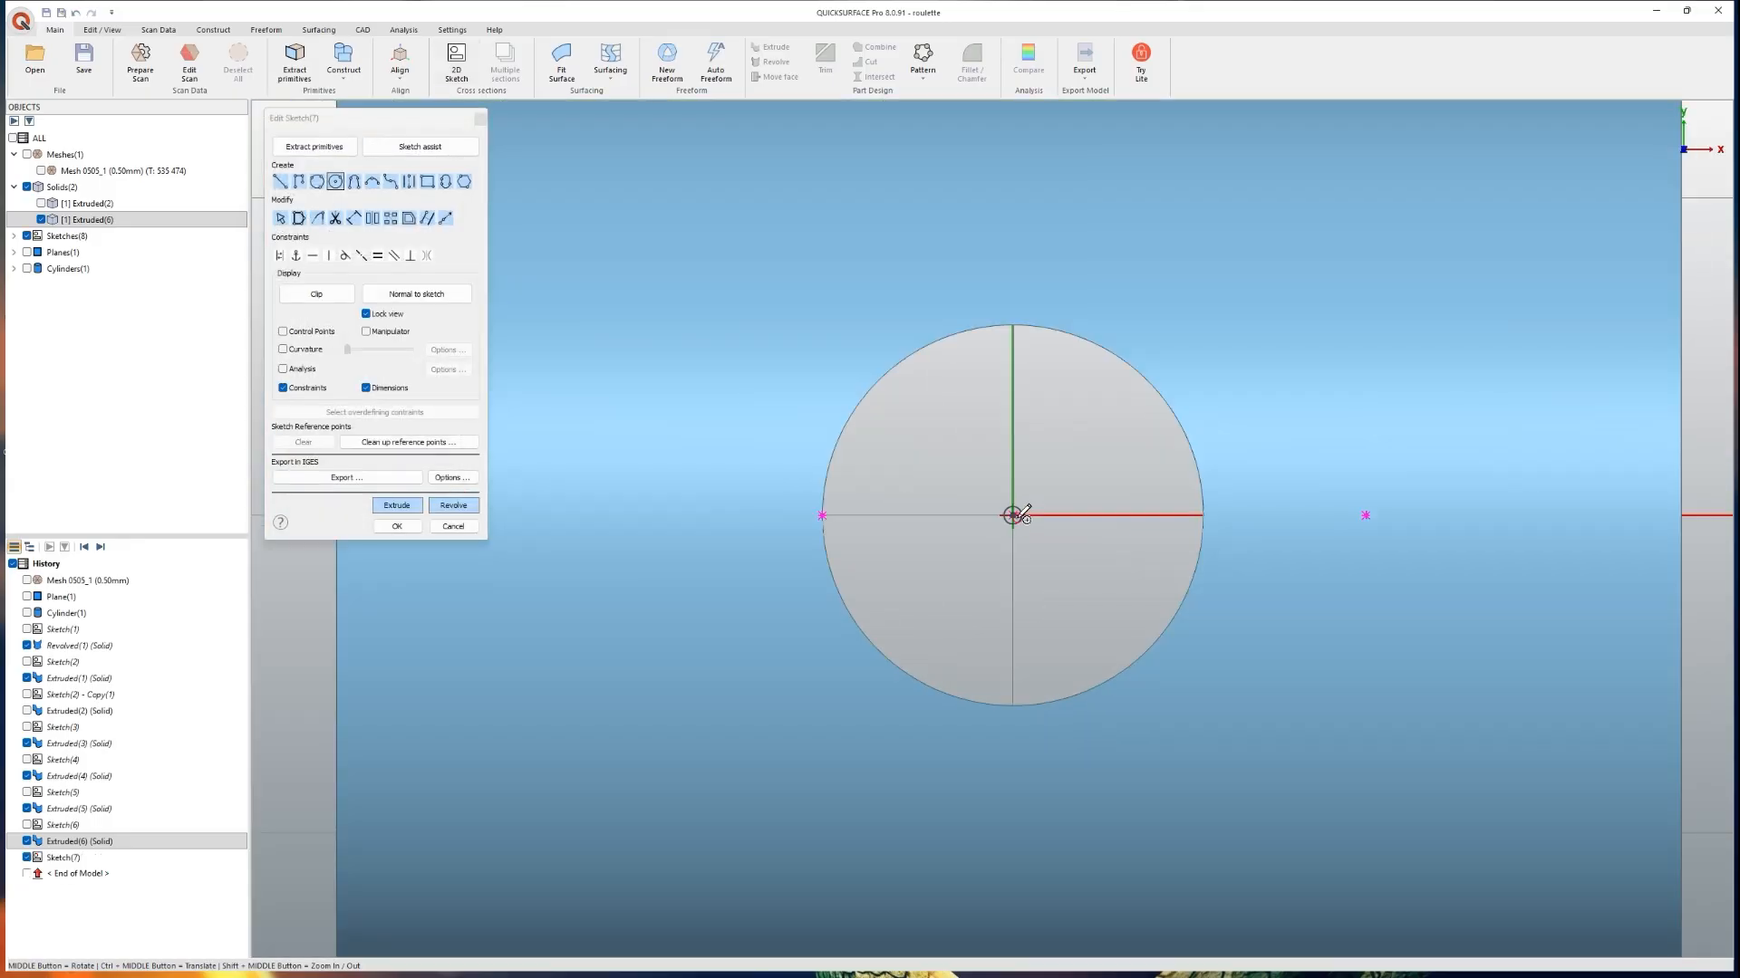
click(1012, 515)
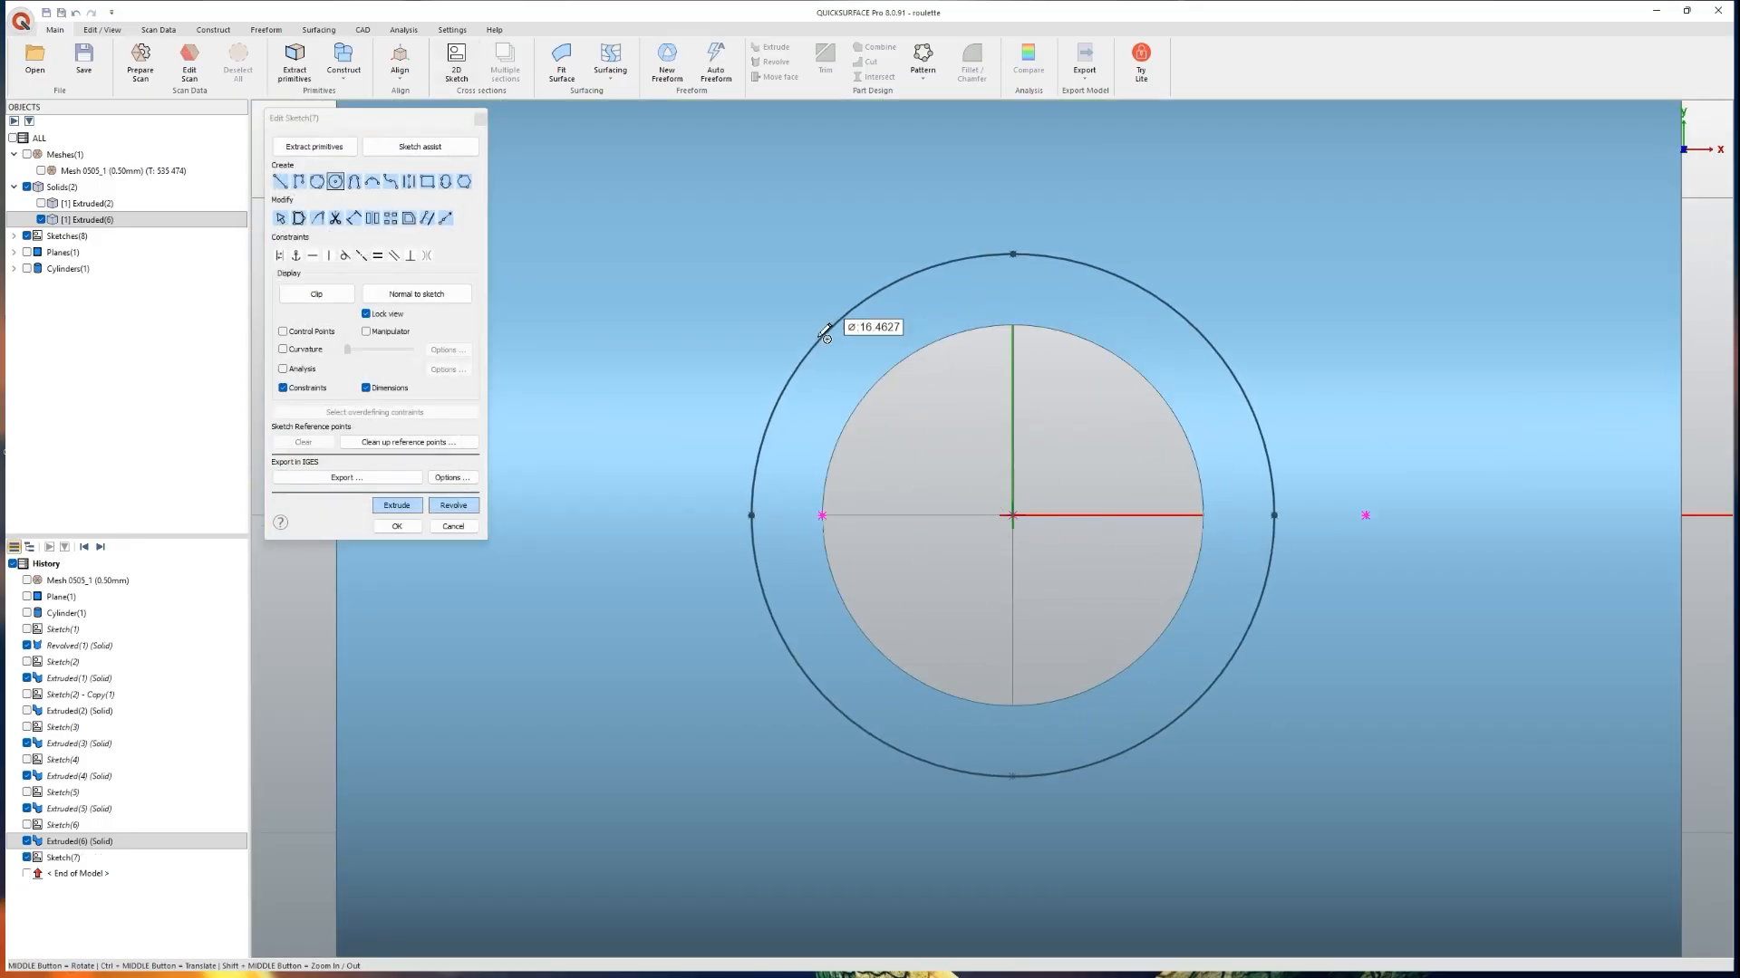
click(823, 334)
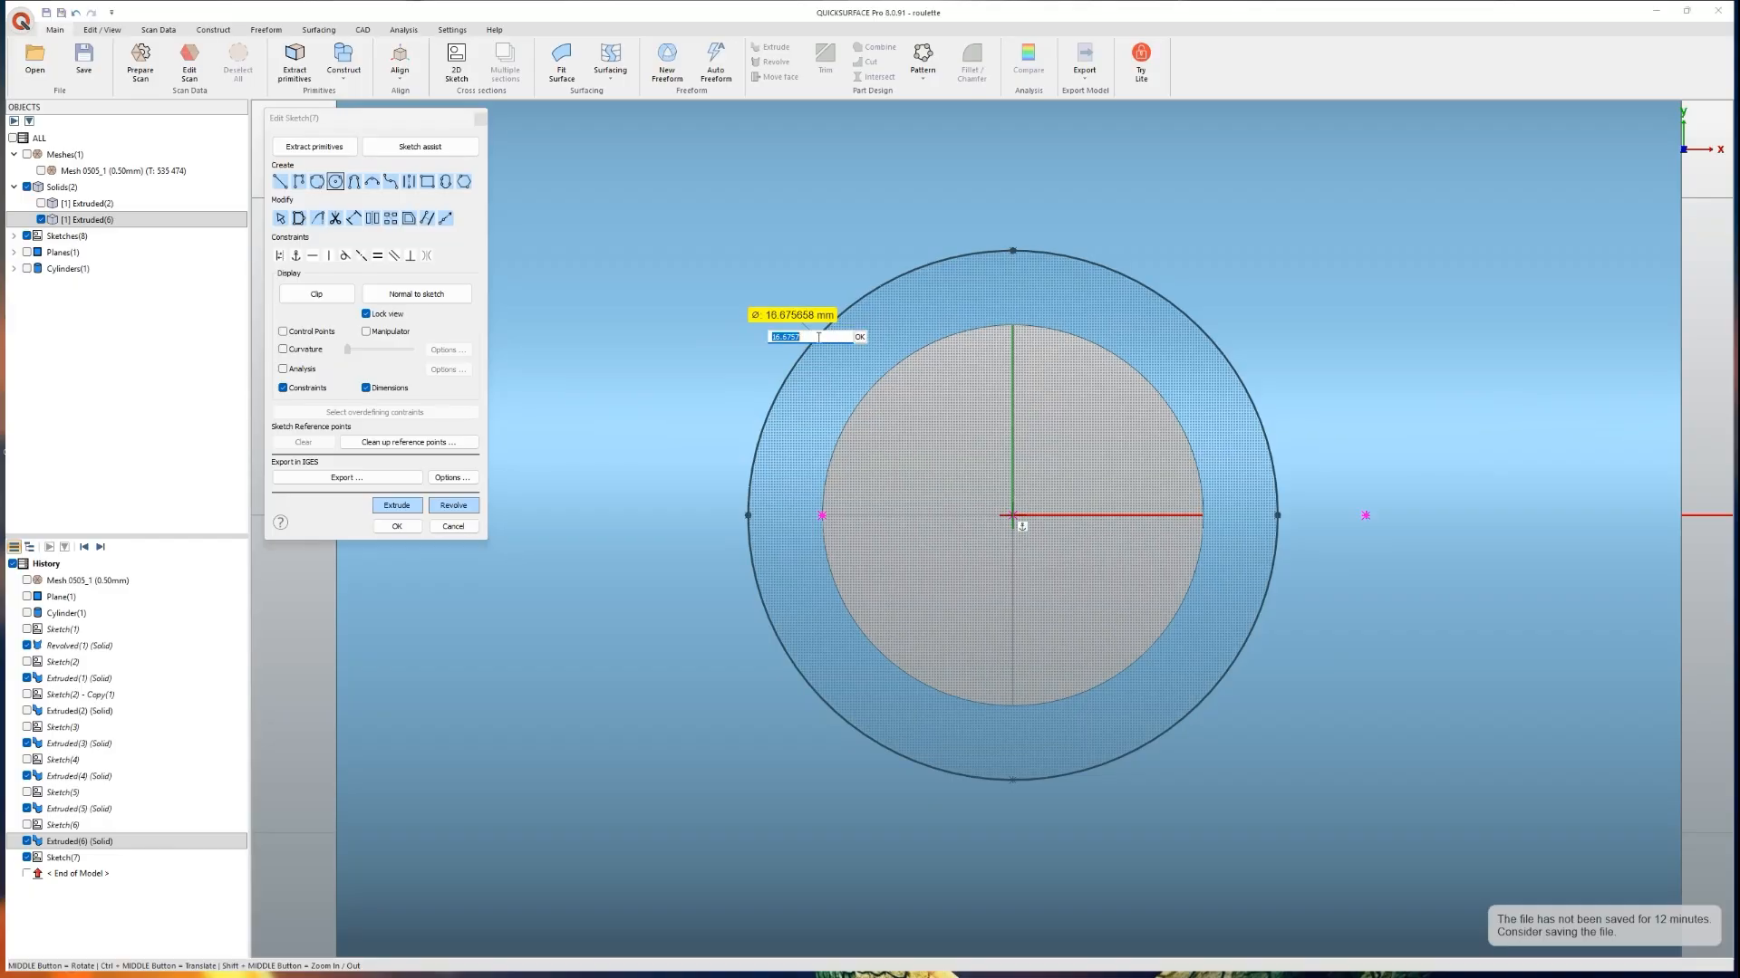
text(21.6)
key(Return)
Step: Draw two horizontal lines across the circle, one above and one below the bracket's hole
click(280, 181)
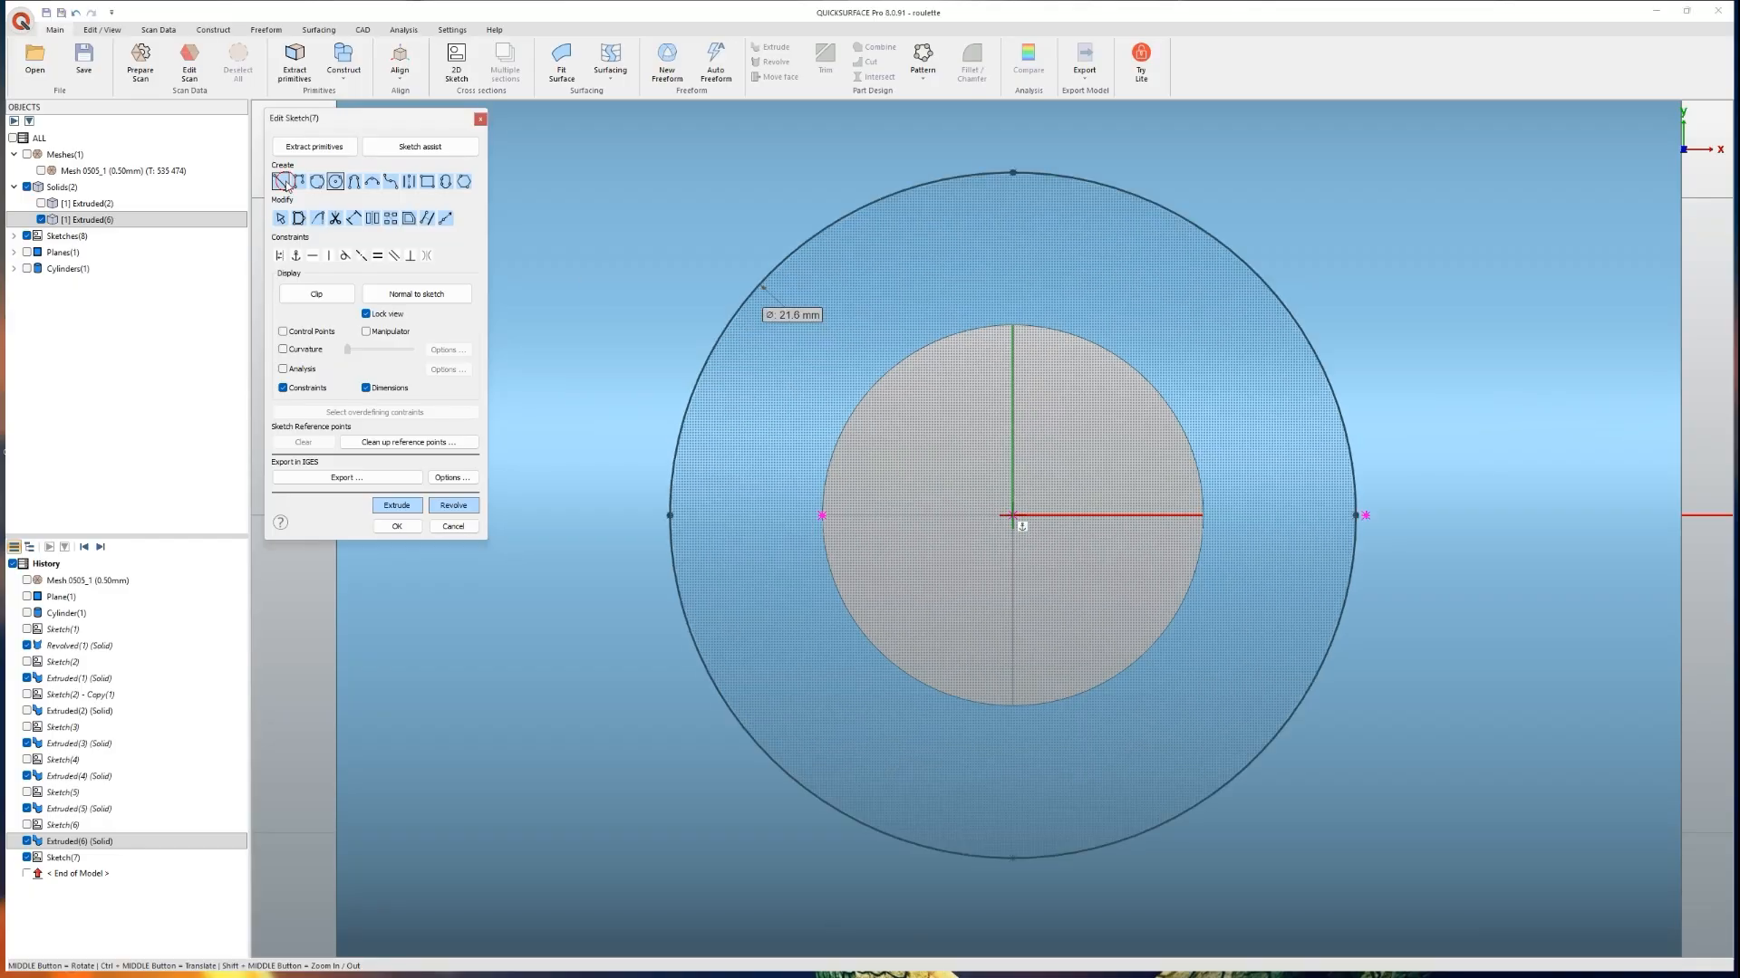
click(673, 247)
click(1321, 248)
click(638, 793)
click(1432, 793)
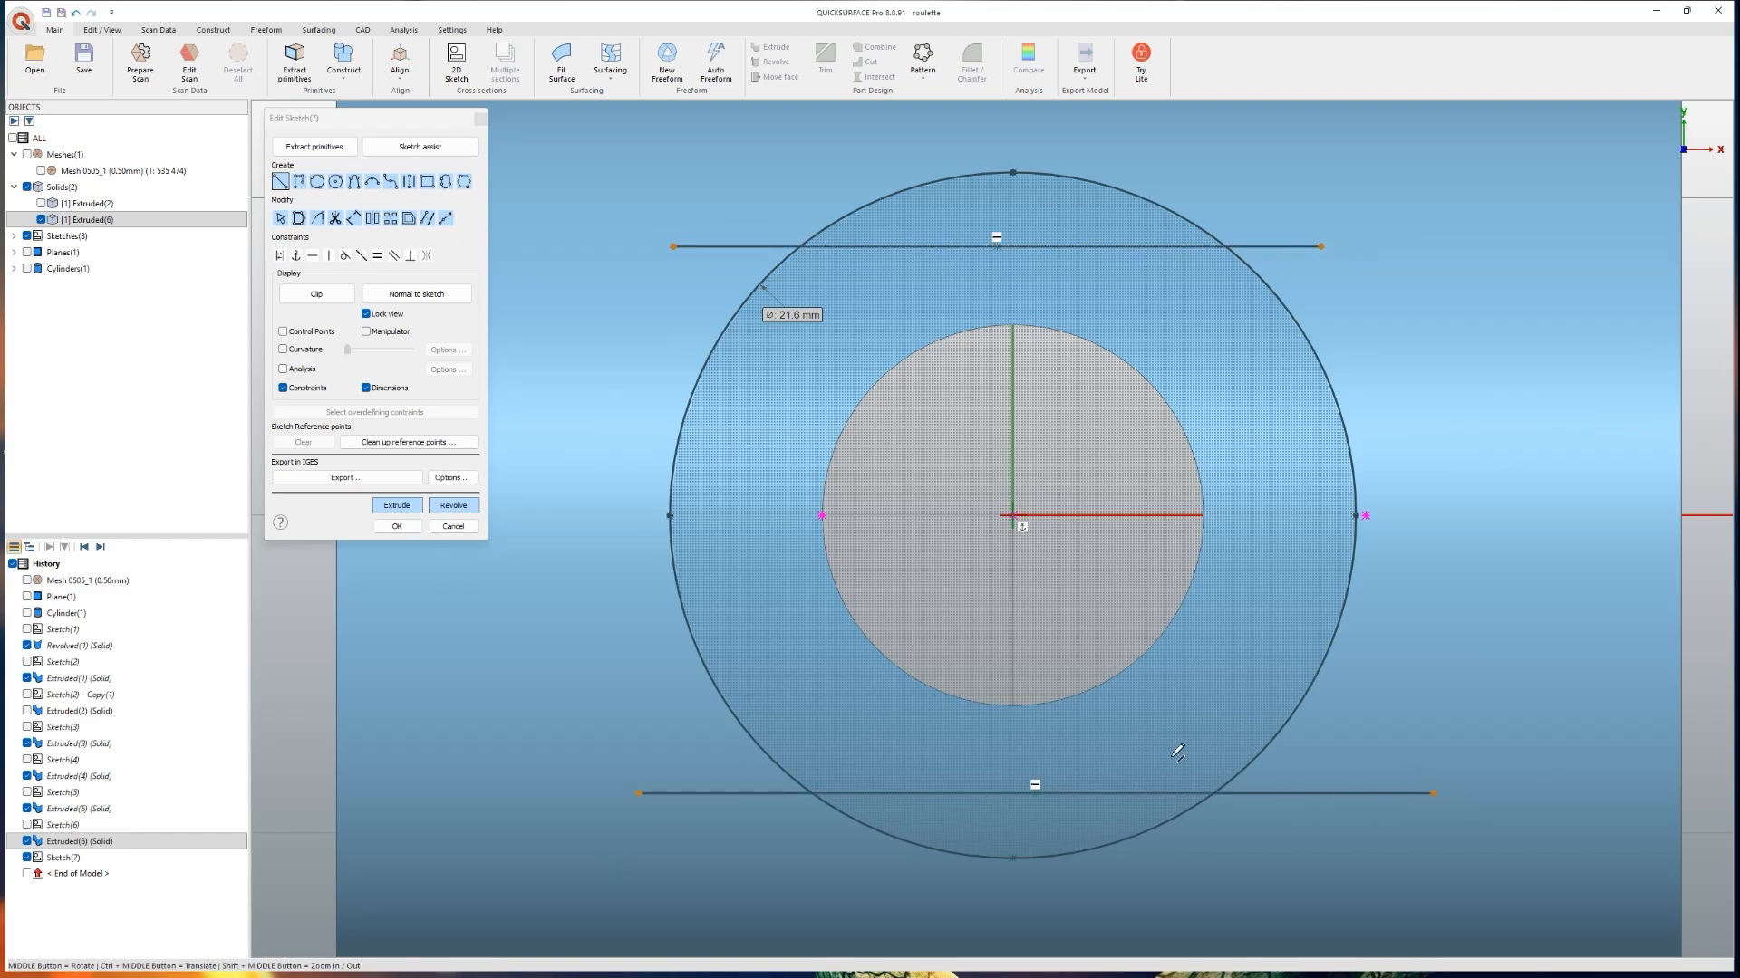
Step: Draw a short horizontal and a short vertical line on the sketch axes and turn both into construction geometry
click(1237, 515)
click(1308, 515)
click(1013, 303)
click(1013, 262)
key(Escape)
click(1014, 299)
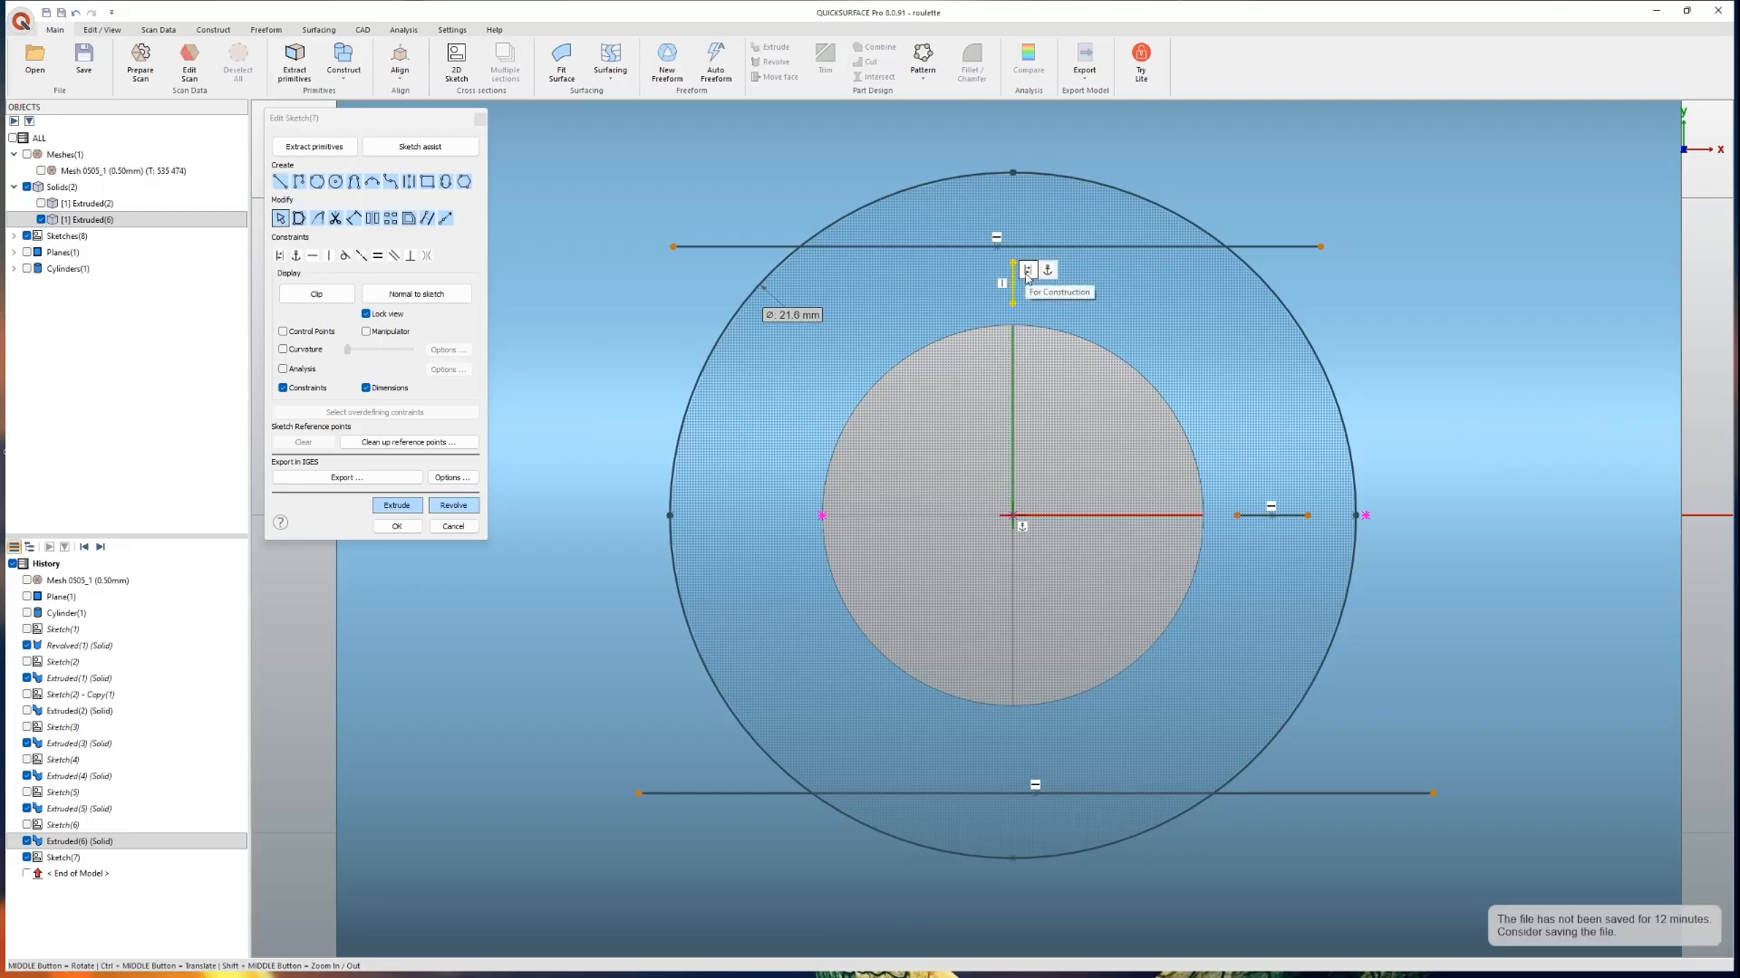
click(1028, 271)
click(1292, 516)
click(1298, 499)
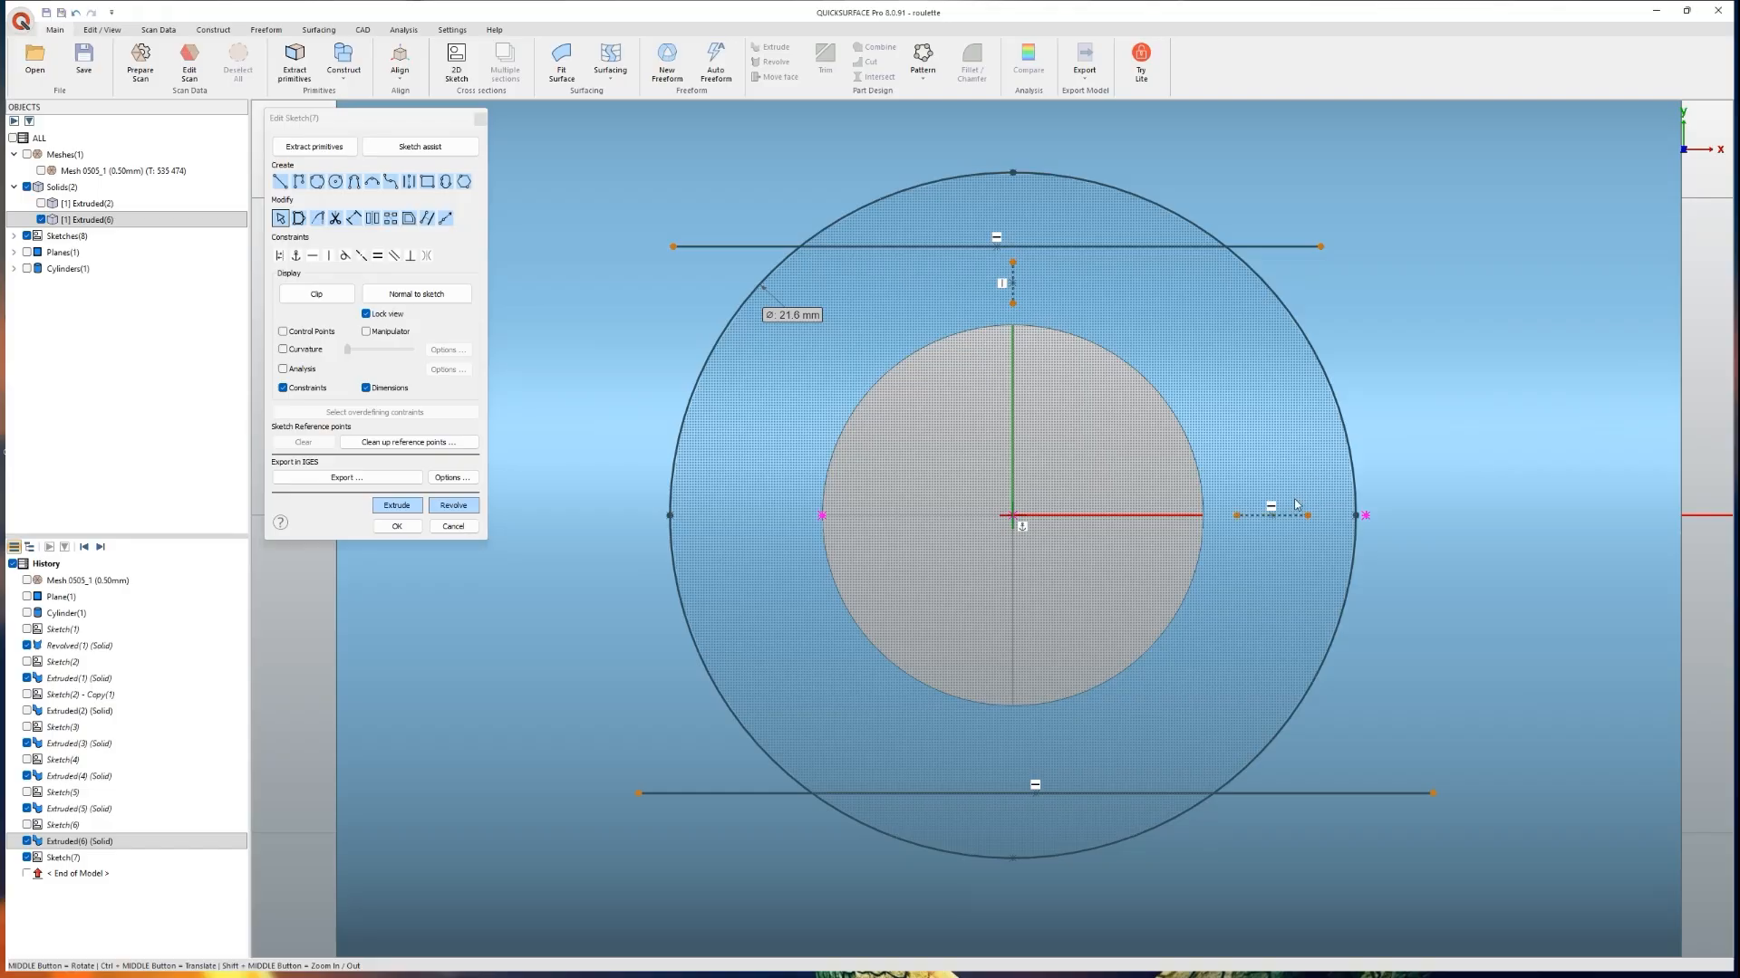
key(d)
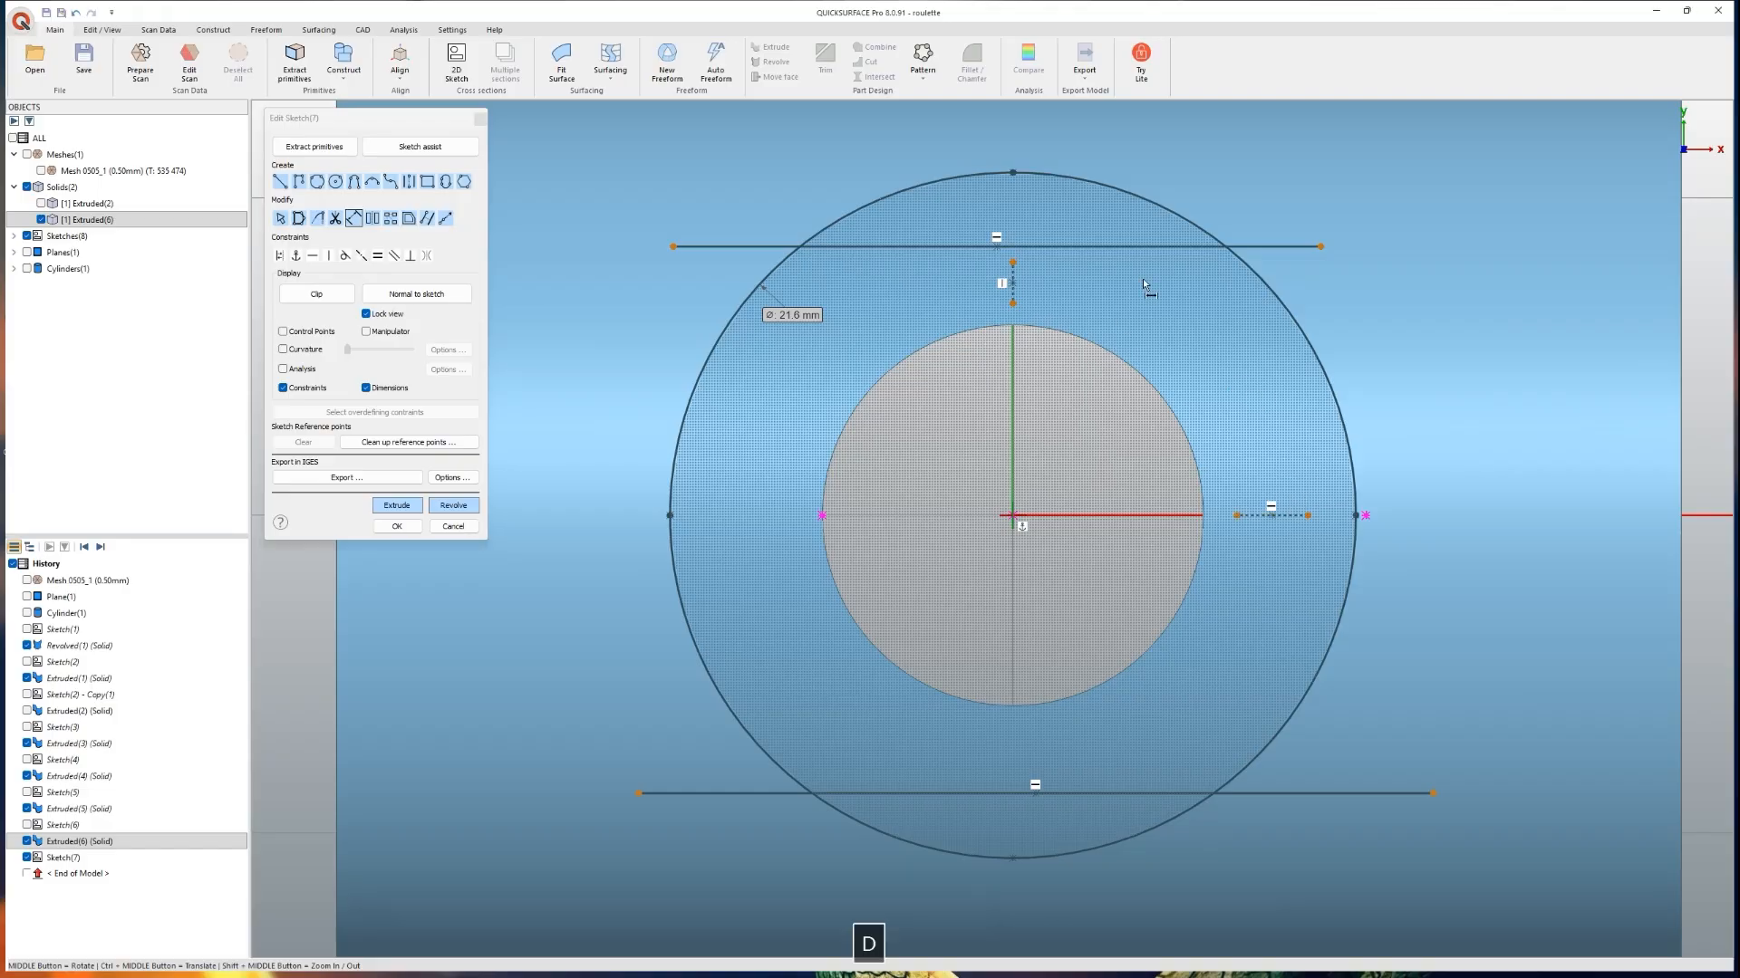
click(1171, 247)
key(Escape)
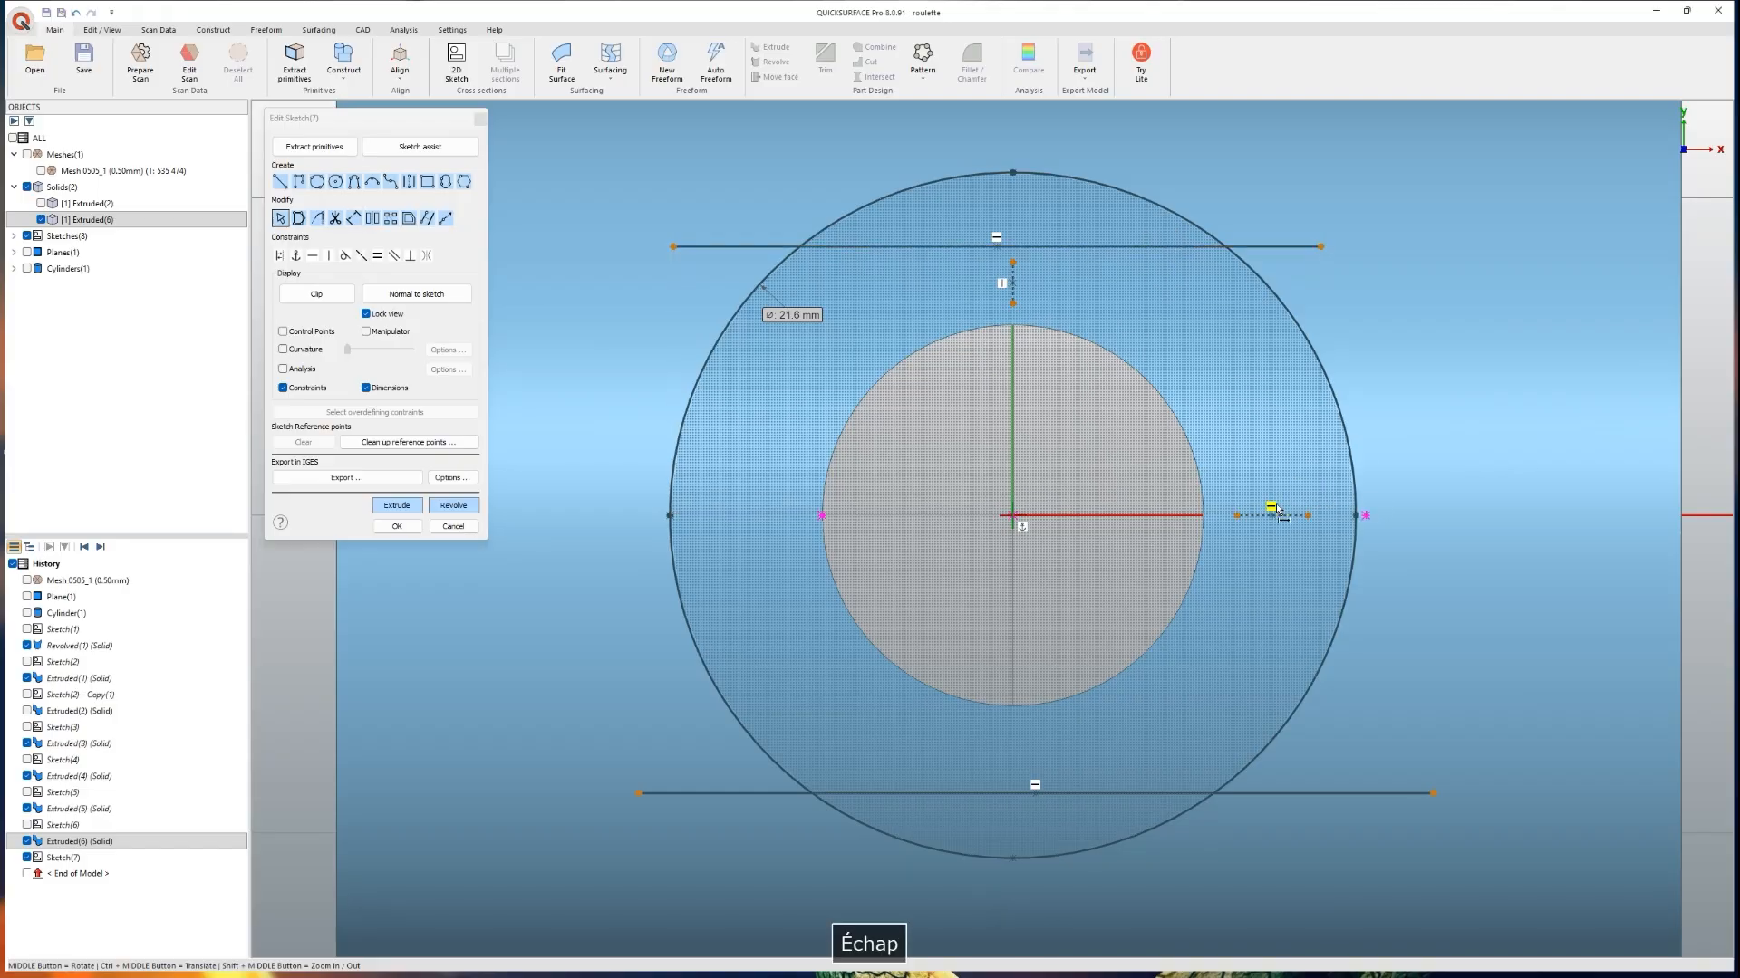
Step: Fix the position of both construction lines and set the upper line 9.5 mm from the horizontal construction line
click(1299, 516)
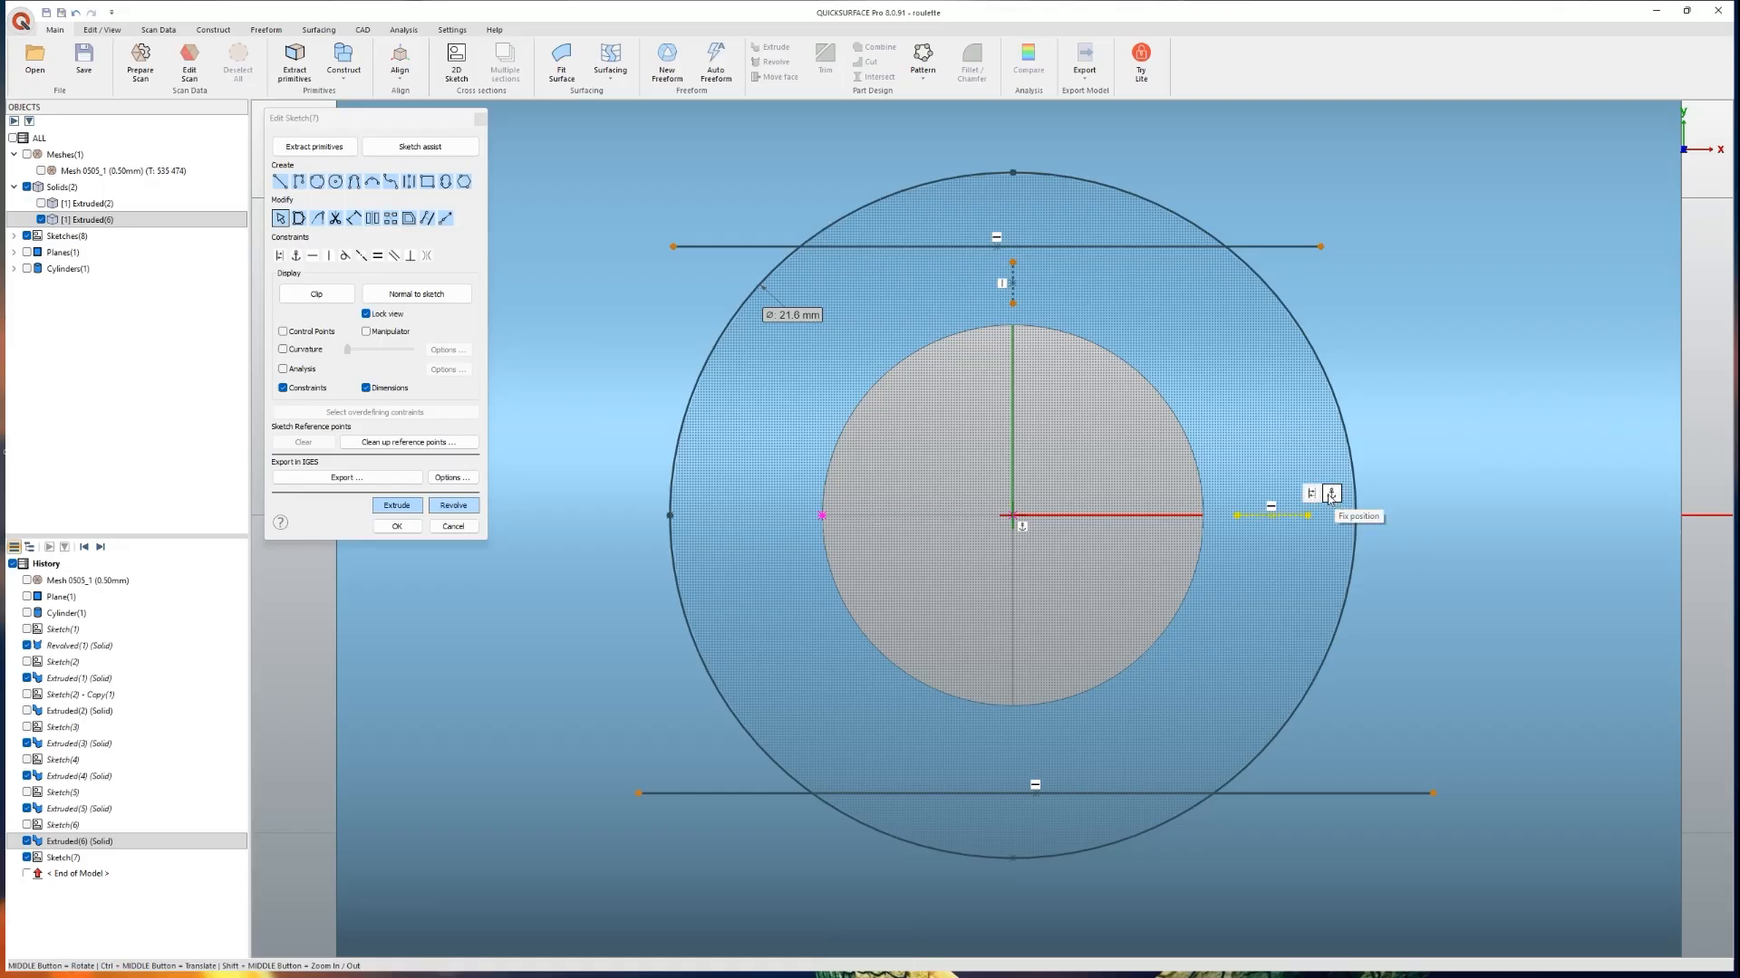
click(1013, 290)
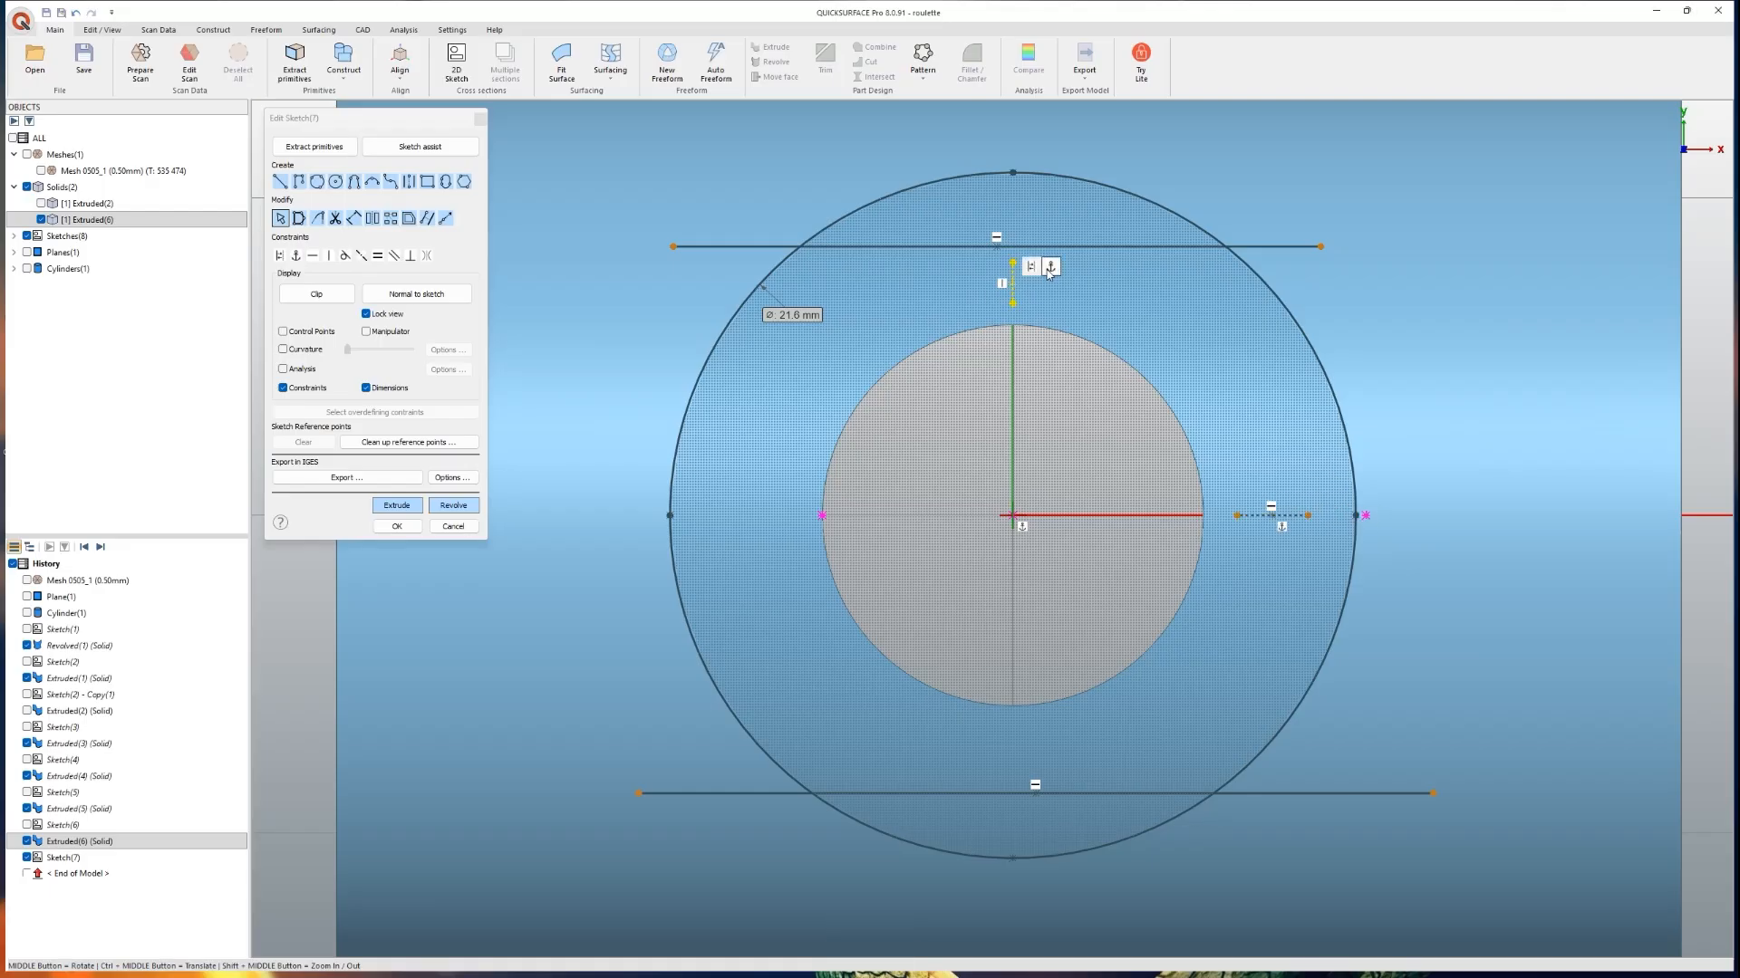
key(d)
click(1174, 246)
click(1298, 516)
click(1410, 485)
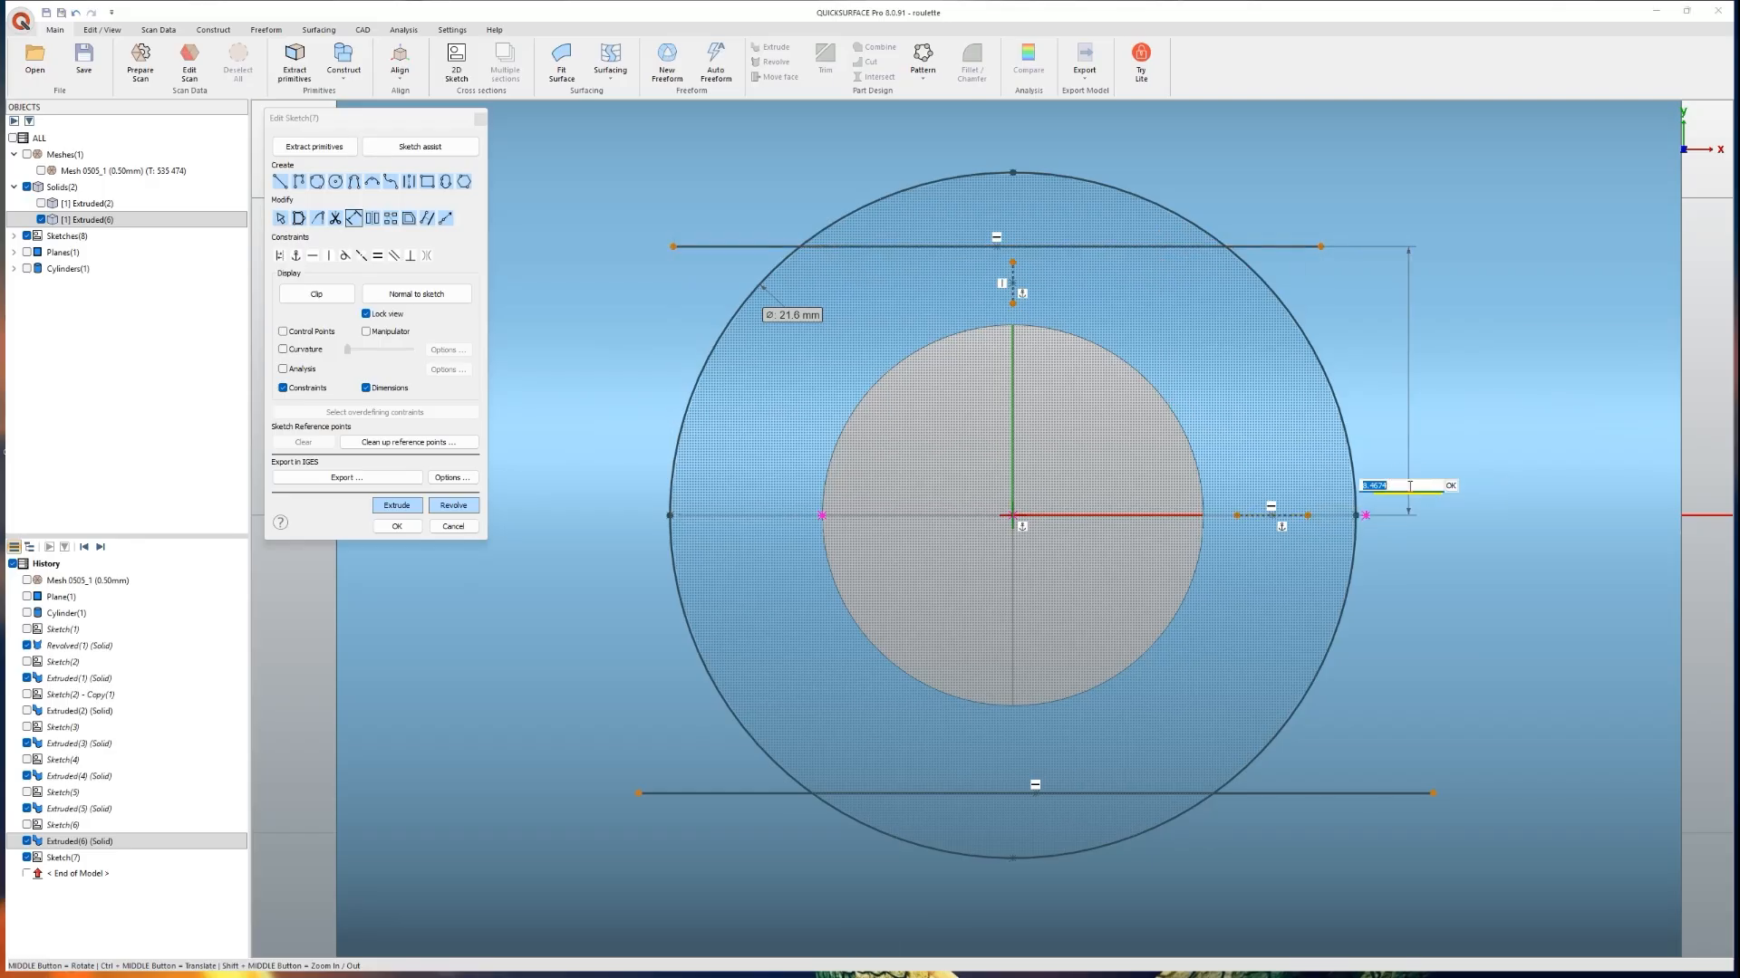
text(9.5)
key(Return)
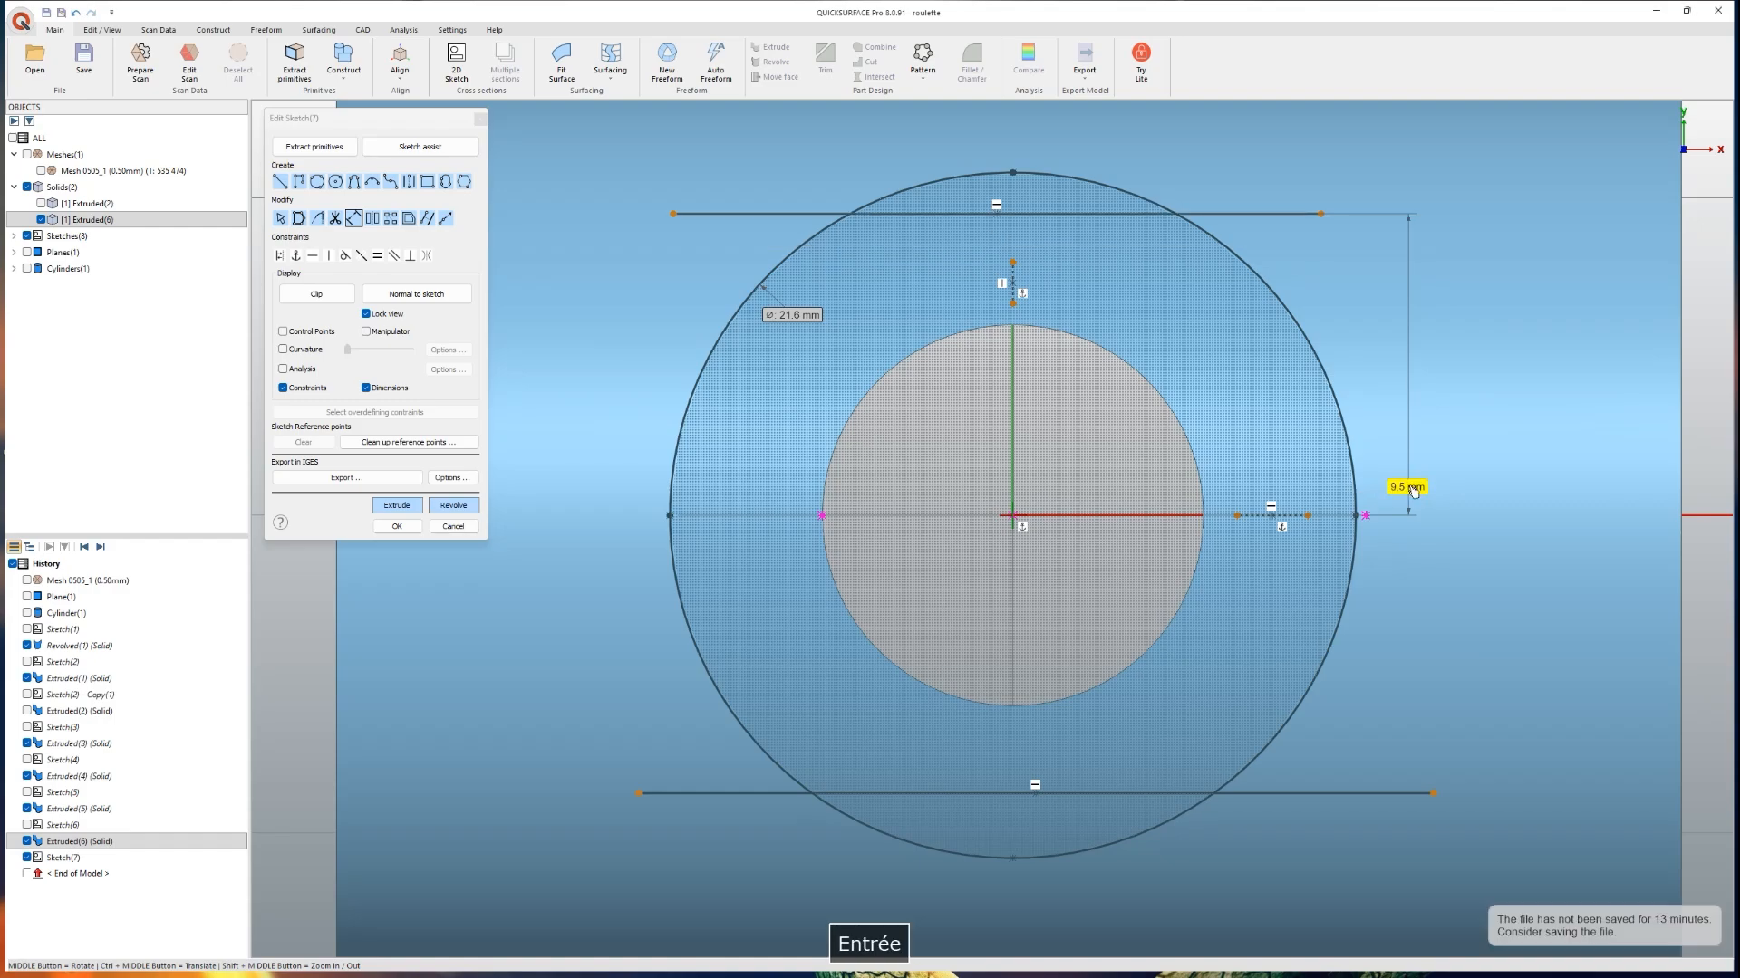
Step: Set the distance between the horizontal construction line and the lower line to 9.5 mm
click(1280, 516)
click(1348, 795)
click(1449, 764)
text(9.5)
key(Return)
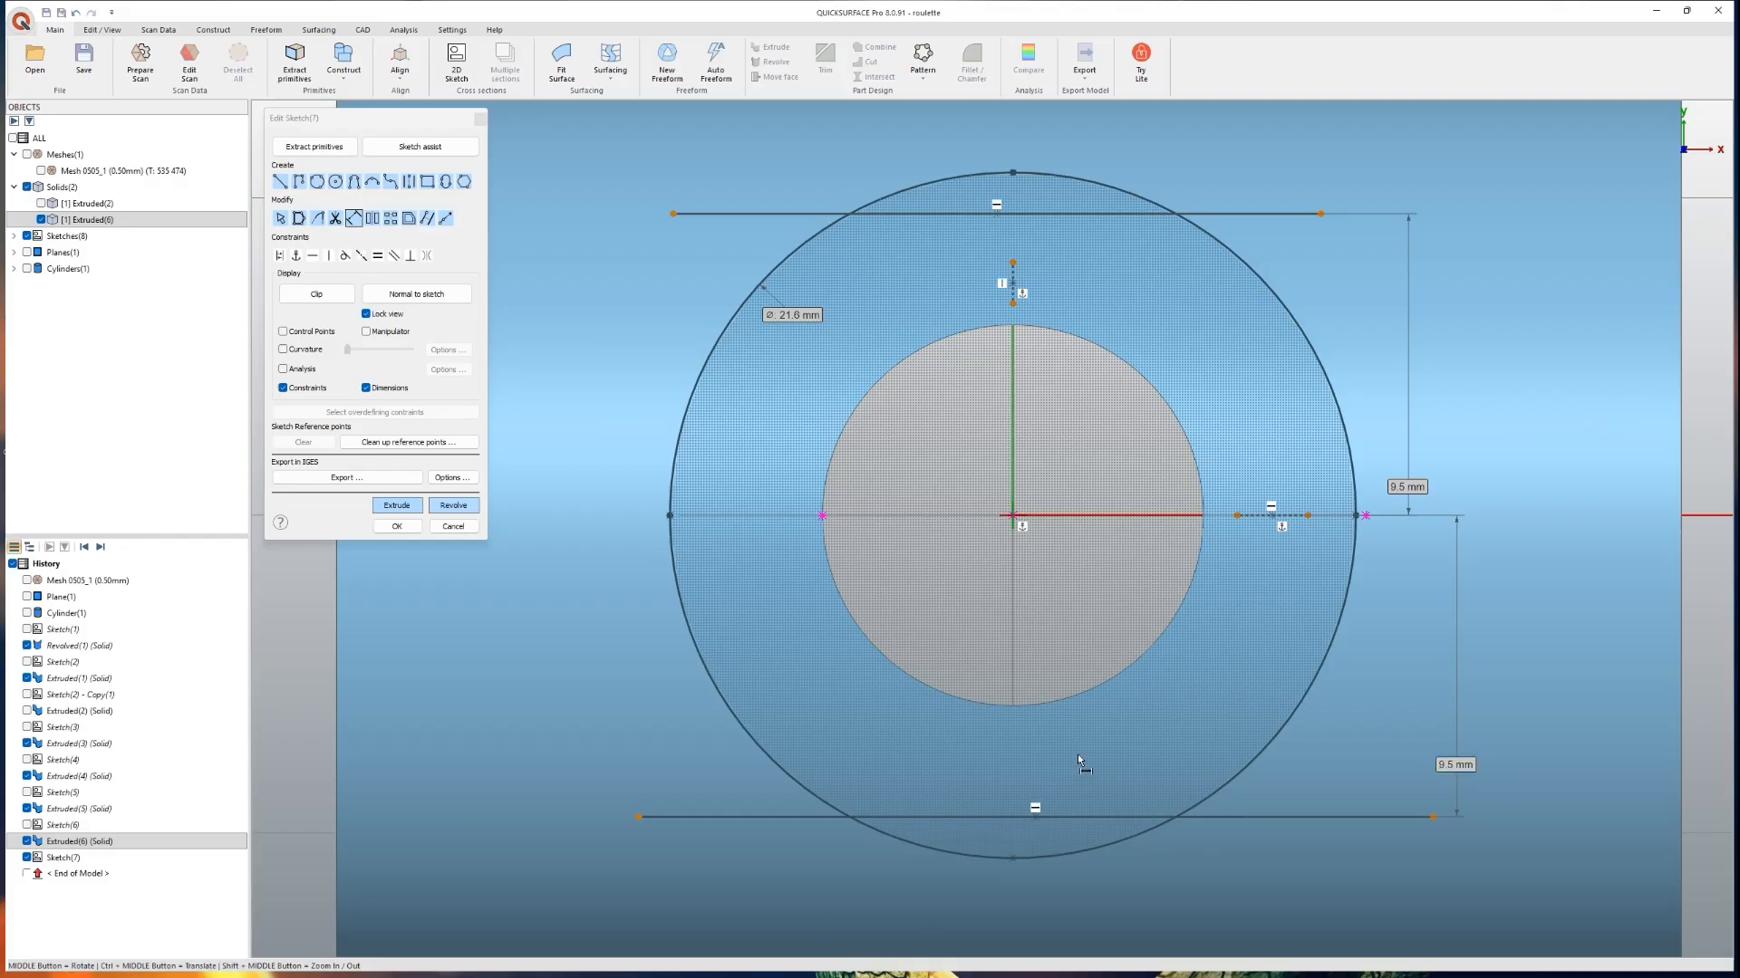
Step: Draw the four slanted hexagon sides between the circle's intersections with the horizontal lines and its two points on the horizontal axis
click(281, 182)
click(849, 214)
click(674, 518)
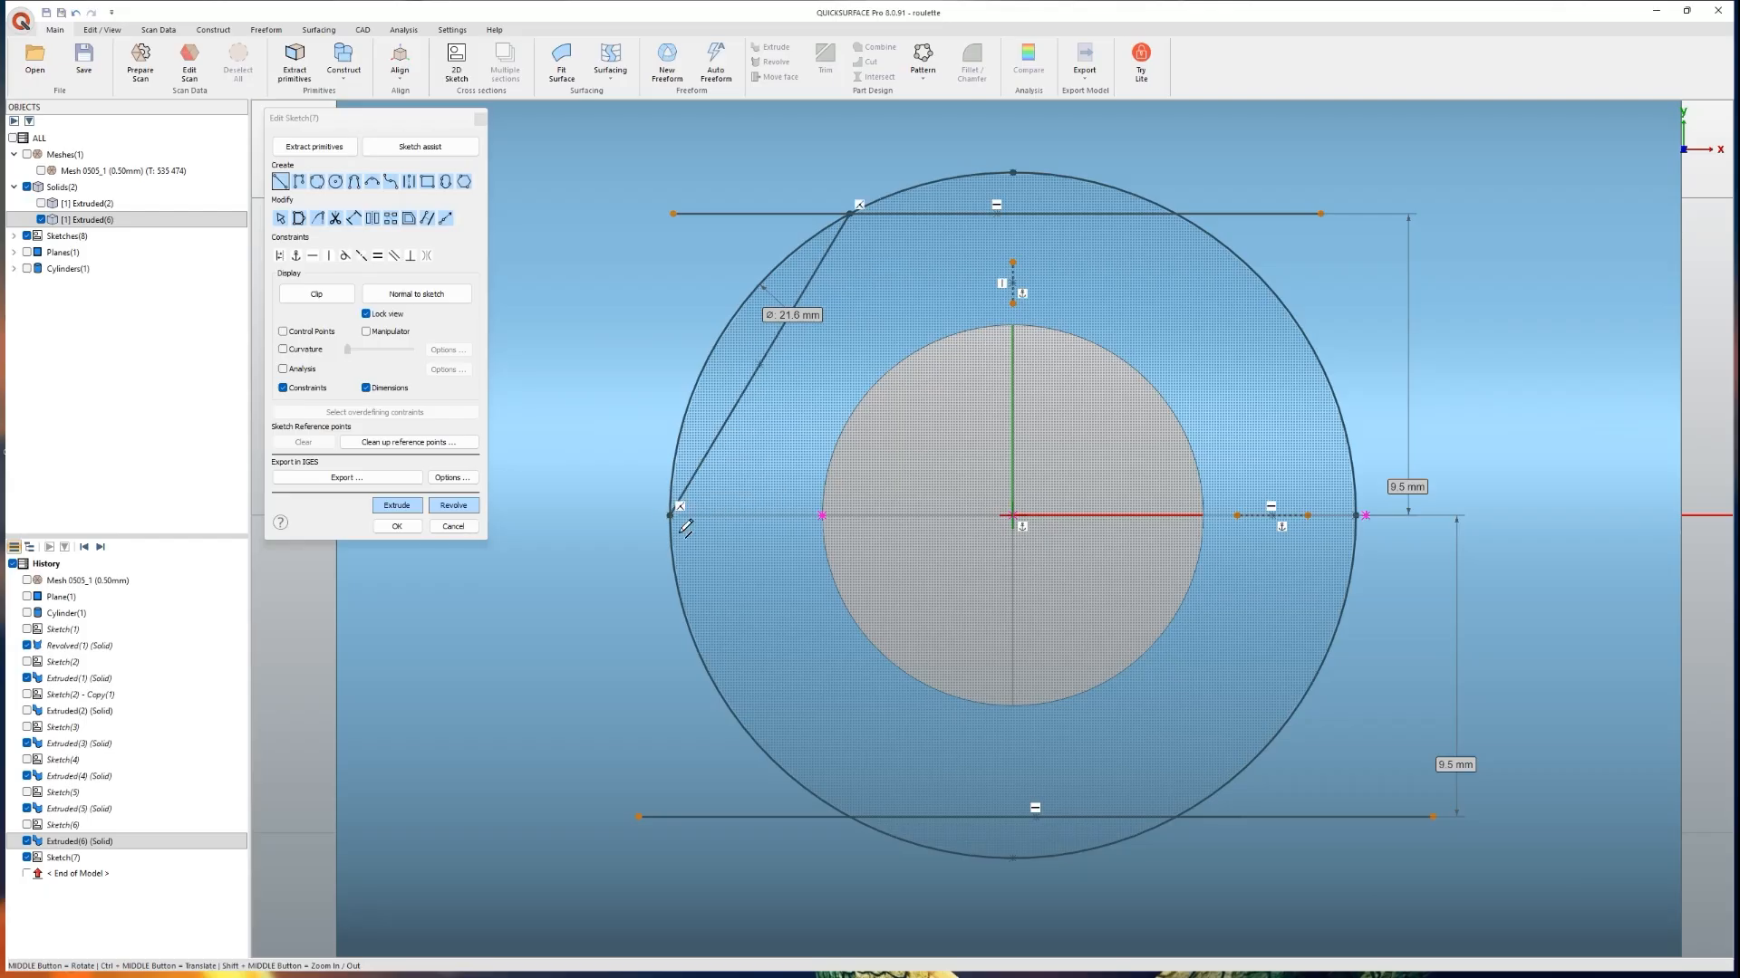
click(849, 817)
click(1176, 817)
click(1356, 515)
click(1176, 214)
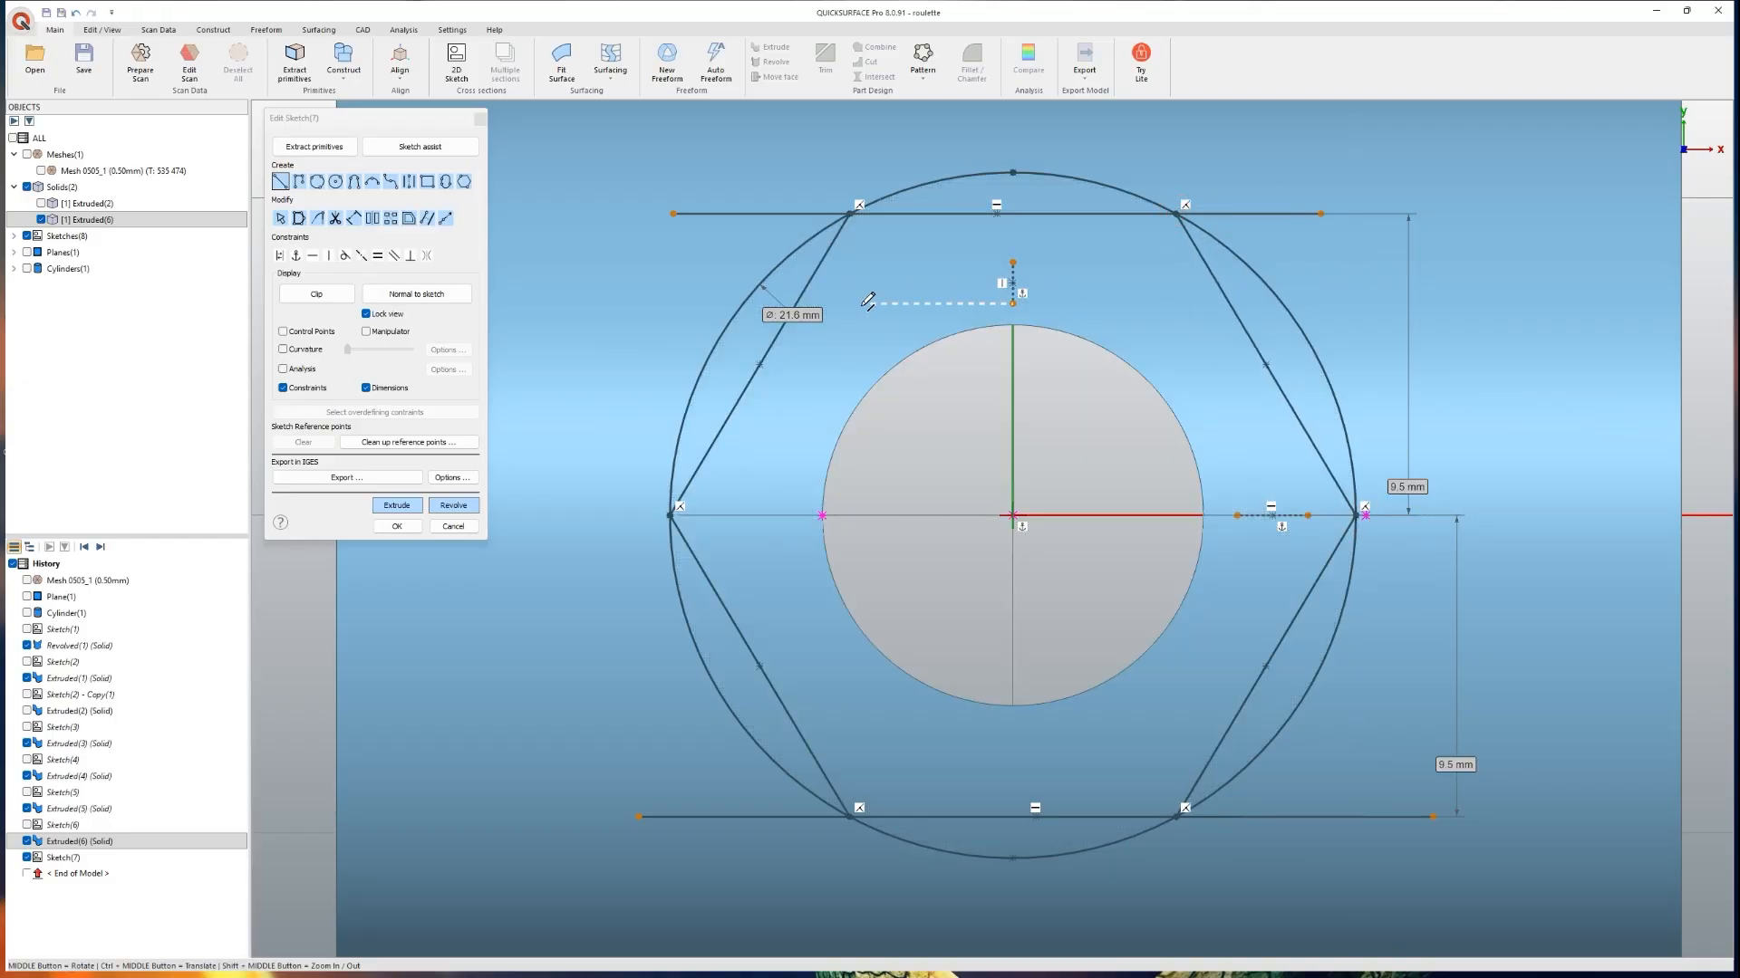
Step: Trim away the circle's arcs and the overhanging ends of the horizontal lines, leaving only the hexagon outline
key(Escape)
click(336, 217)
mouse_move(791, 247)
mouse_down()
mouse_move(811, 195)
mouse_move(937, 177)
mouse_move(1261, 192)
mouse_move(1269, 303)
mouse_up()
click(1324, 620)
click(1266, 815)
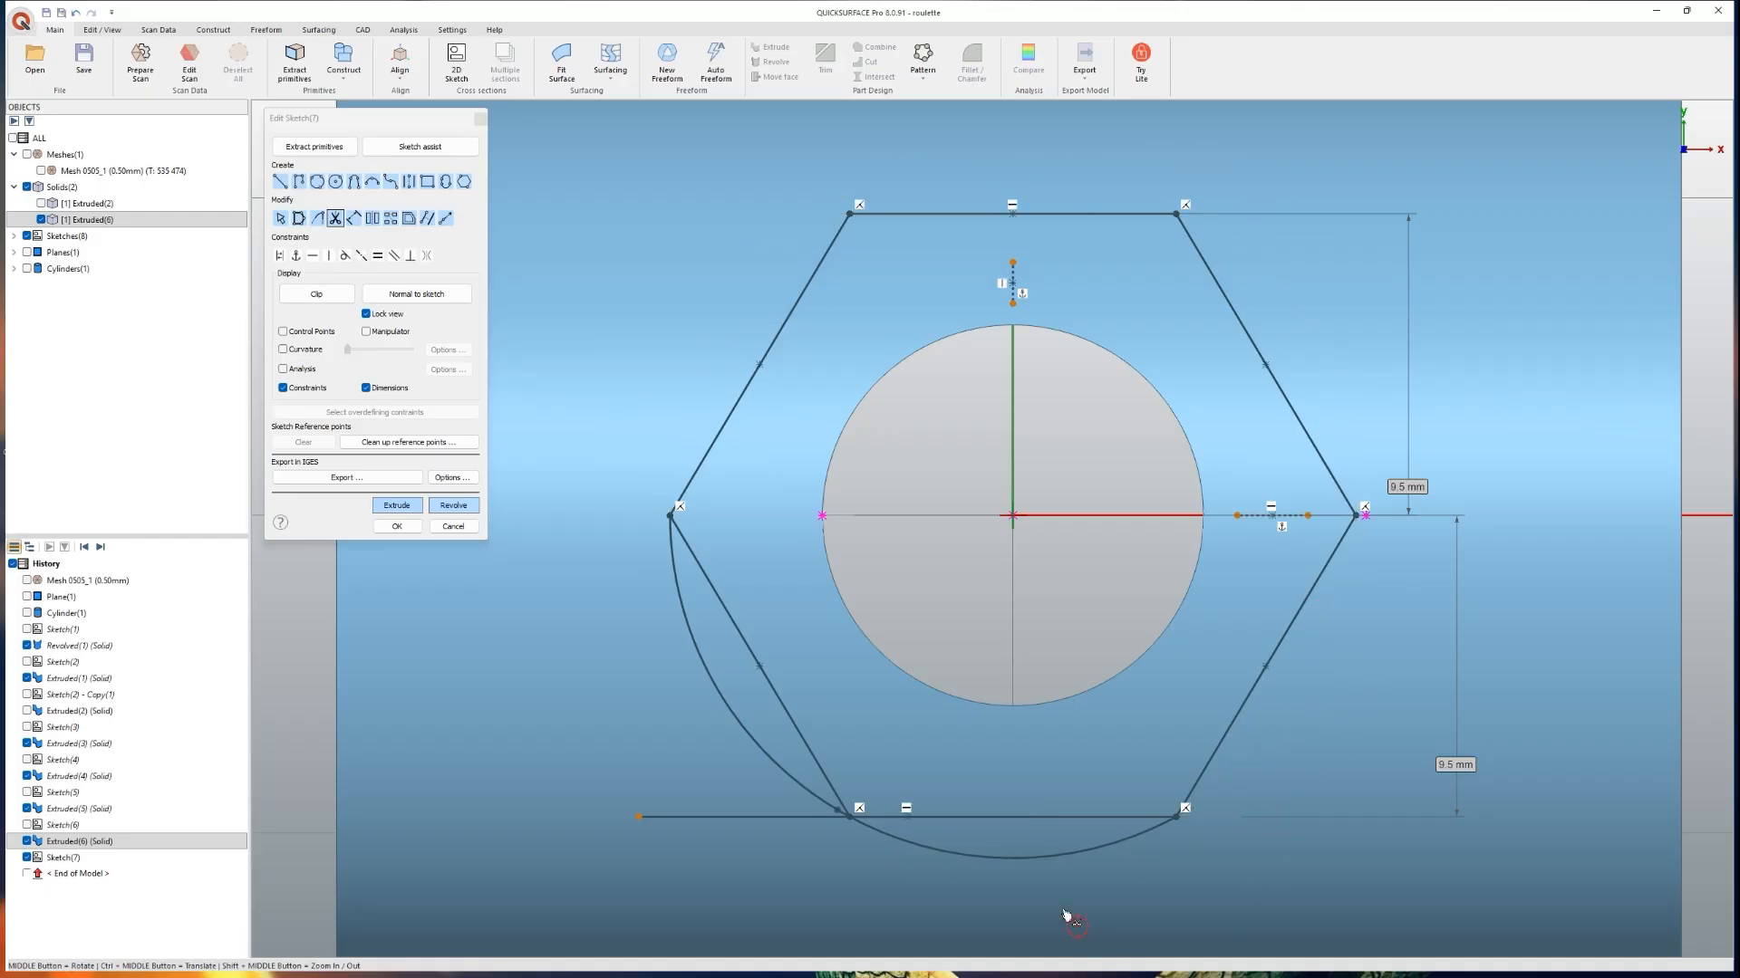
click(1024, 857)
click(761, 815)
click(757, 743)
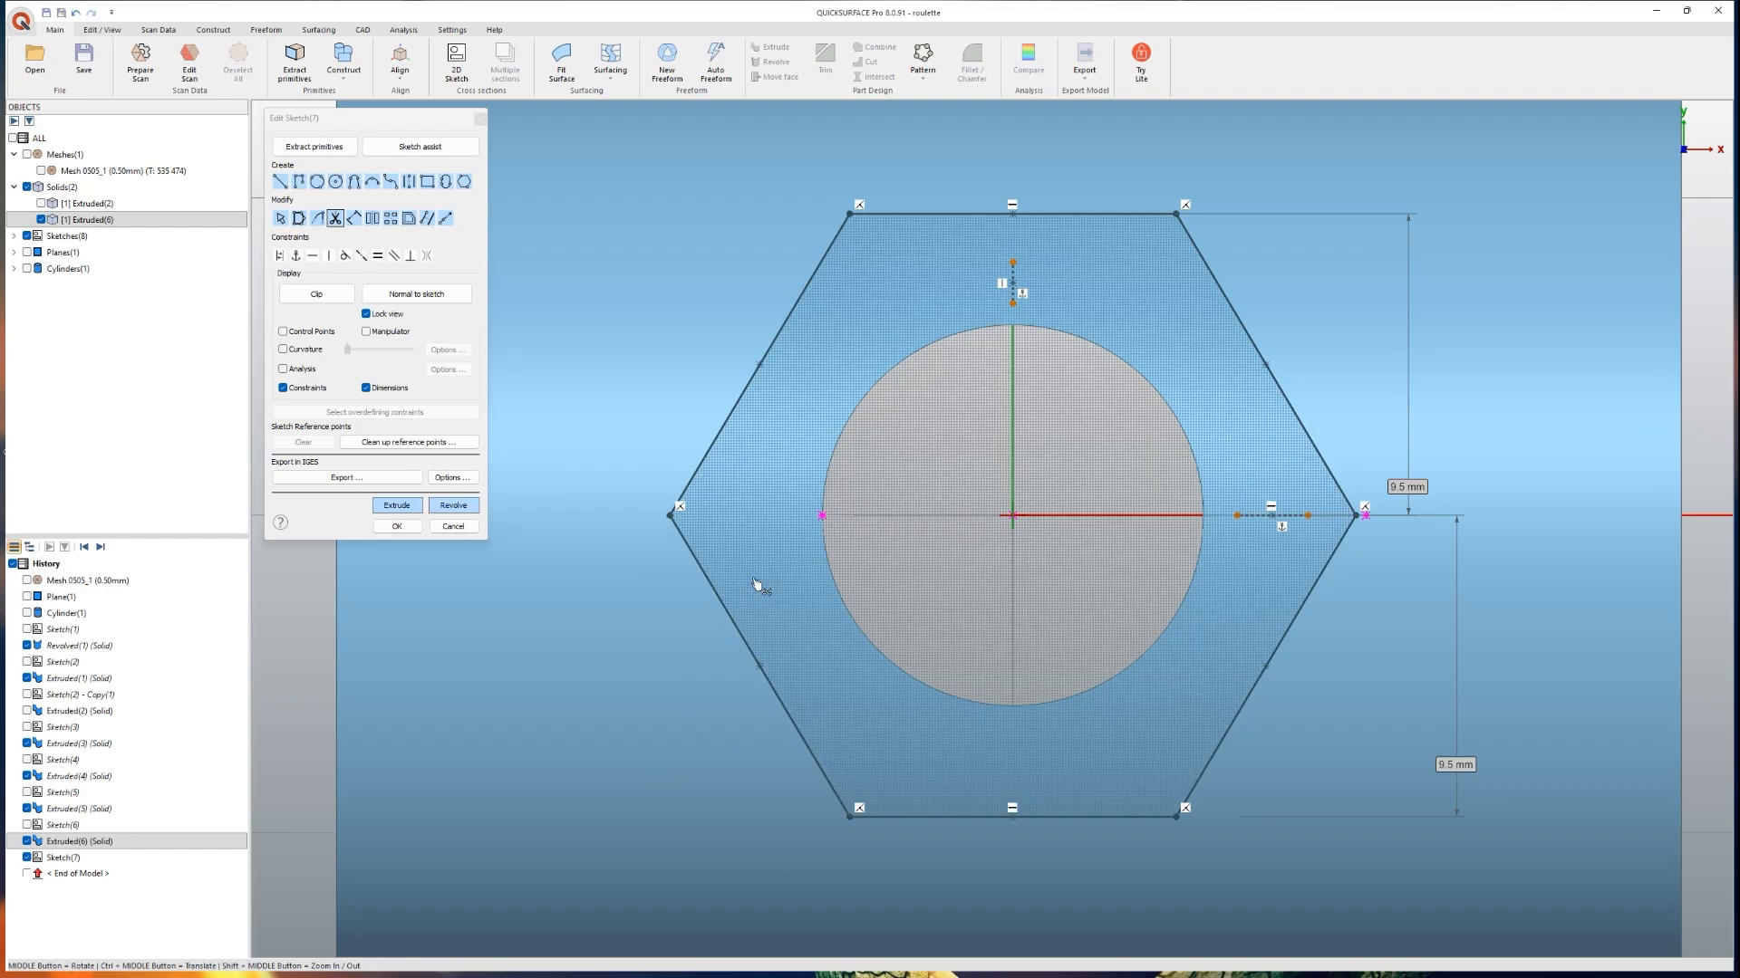
Step: Set the distance between the hexagon's upper-left and lower-right sides to 19 mm
key(d)
click(790, 315)
click(1278, 653)
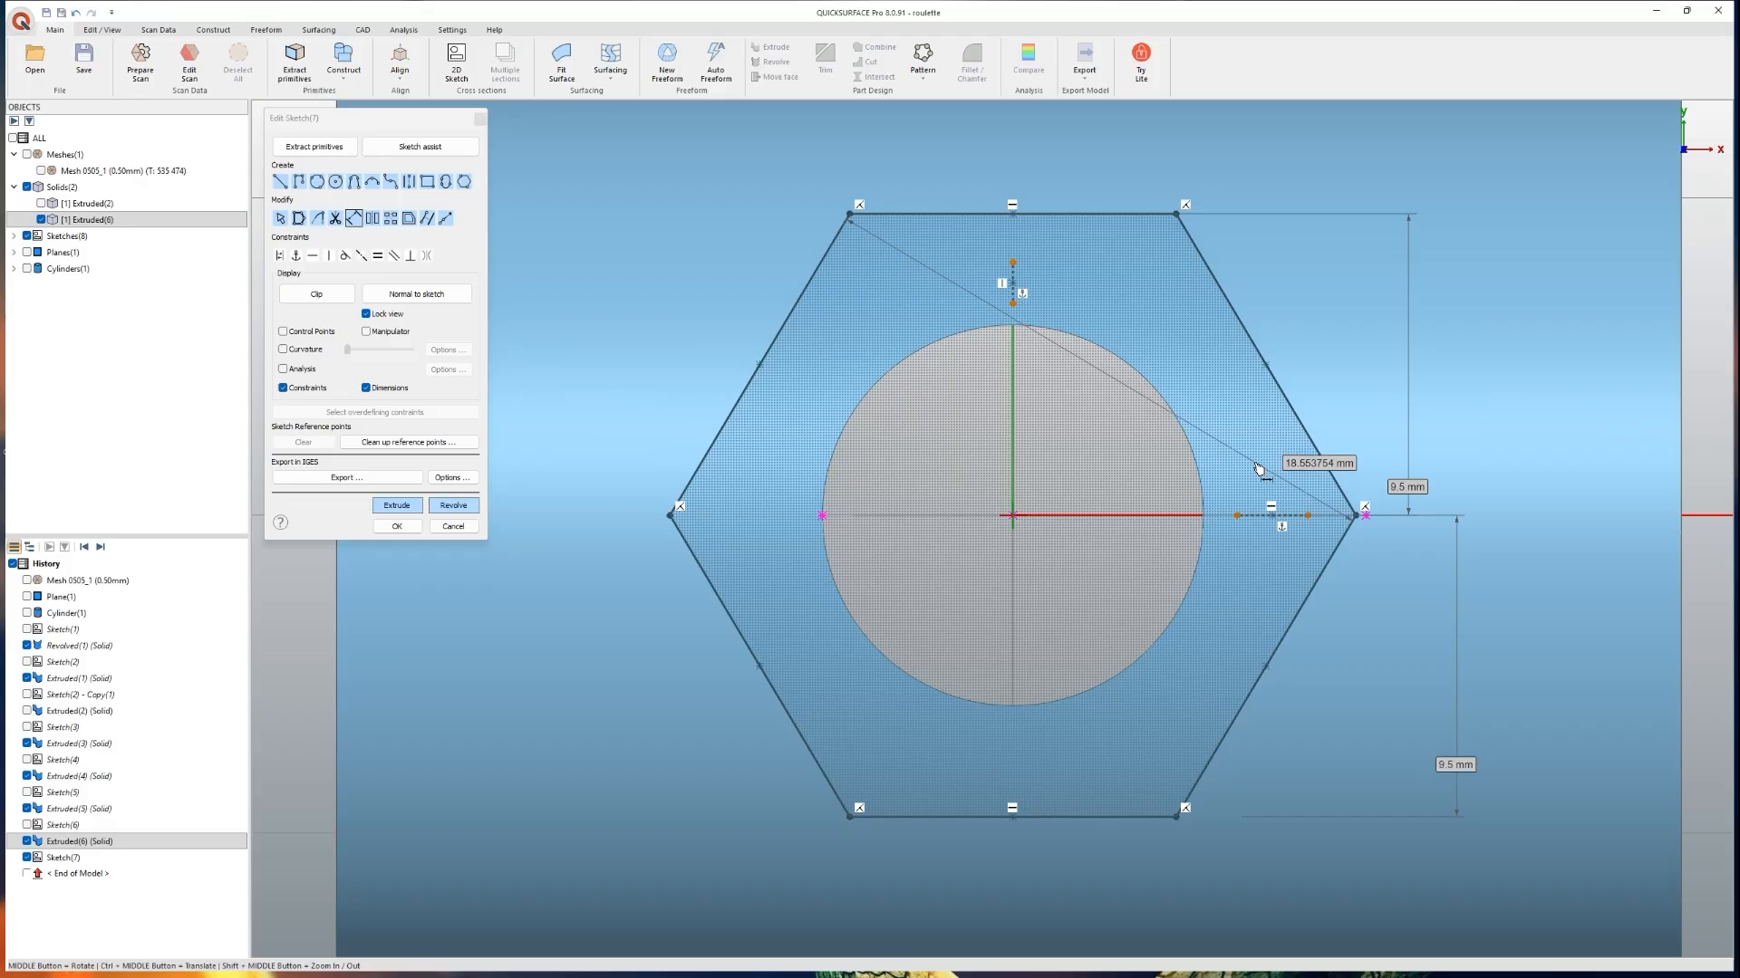
click(1414, 249)
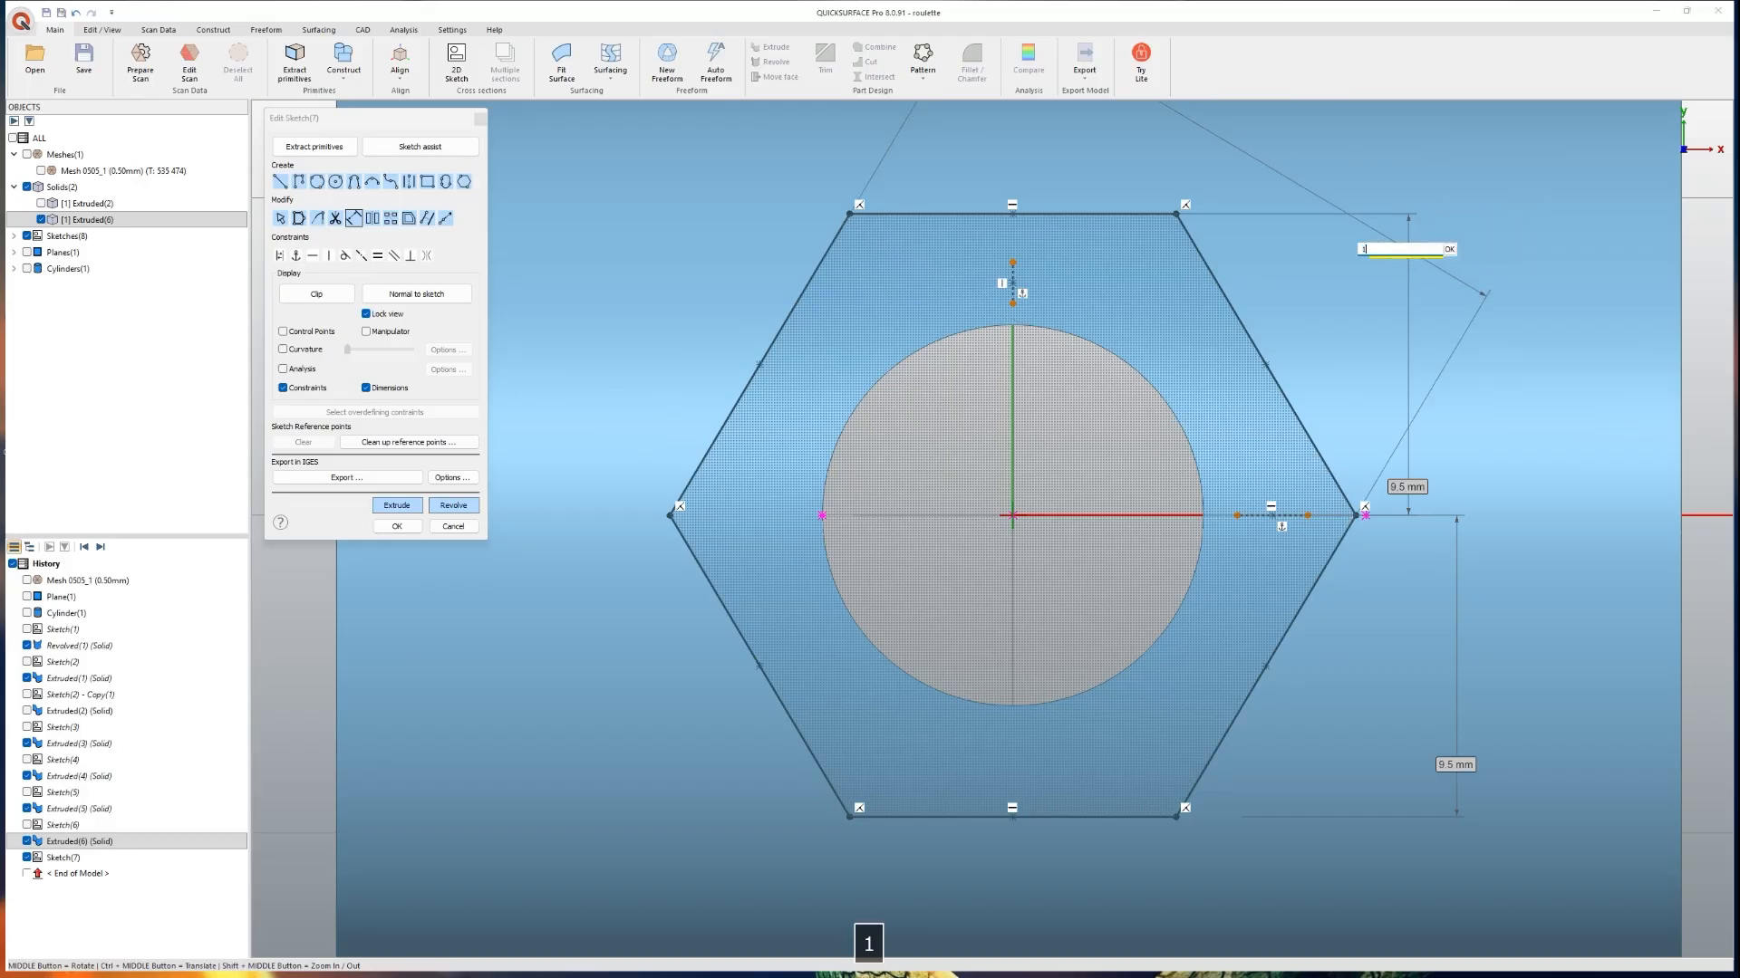
text(19)
key(Return)
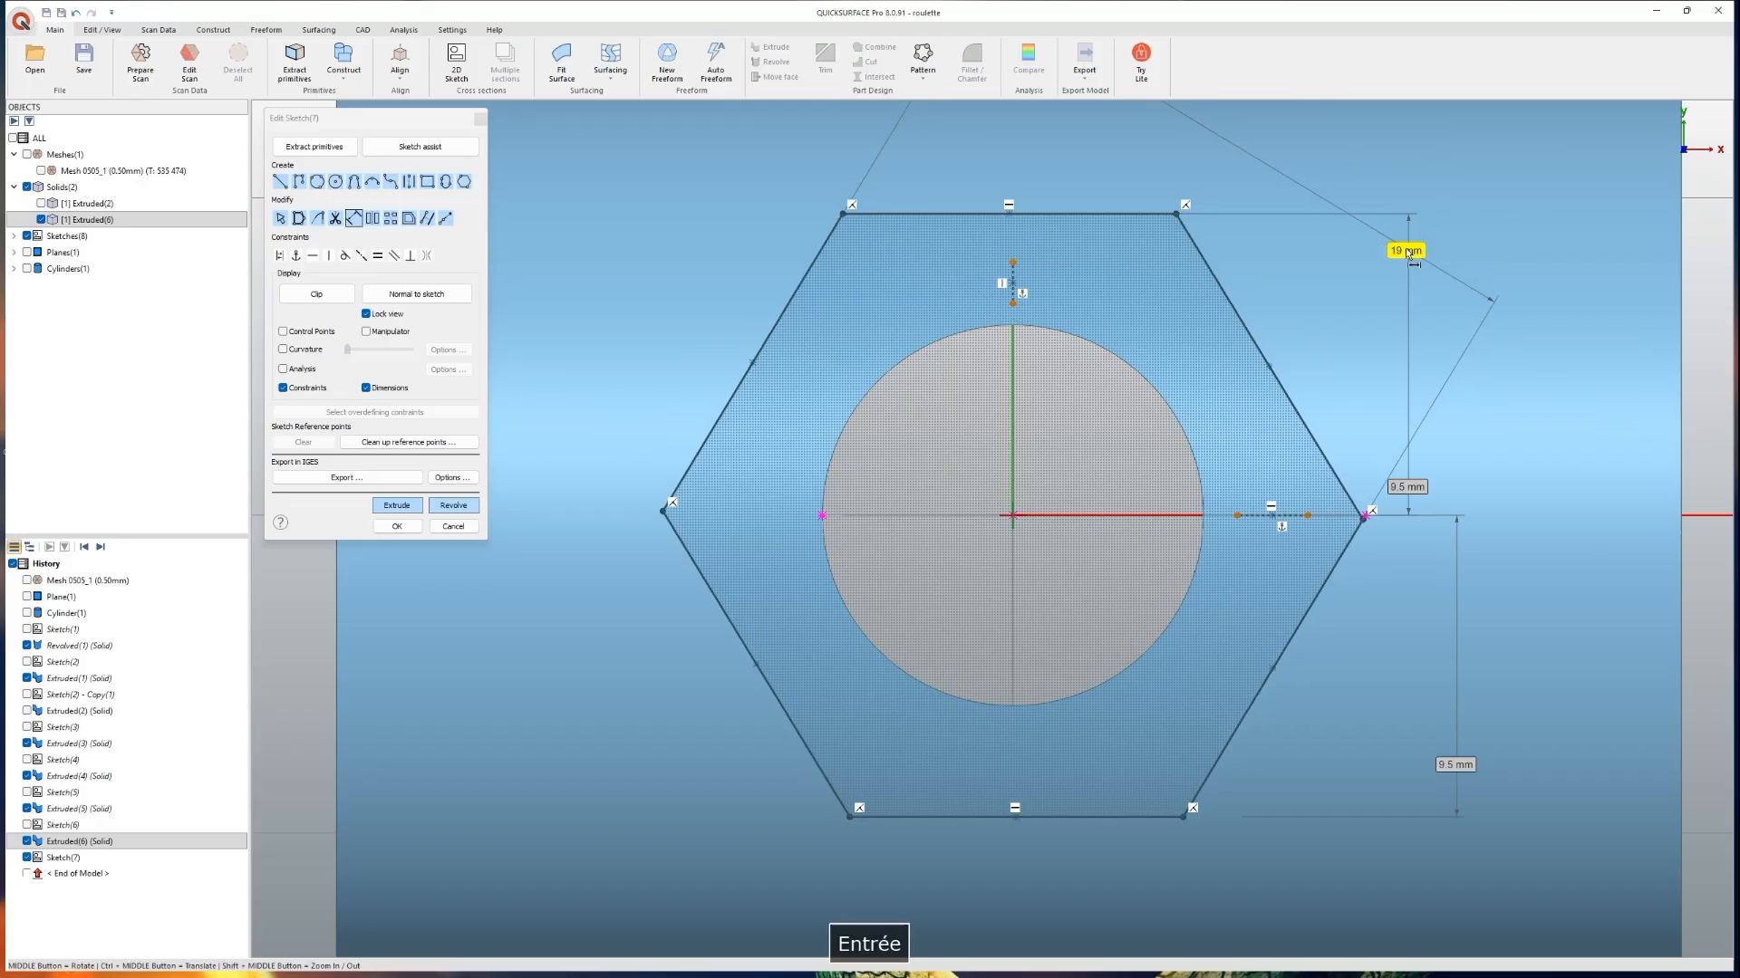
Step: Set the distance between the hexagon's upper-right and lower-left sides to 19 mm
click(1255, 335)
click(754, 660)
click(617, 423)
text(19)
key(Return)
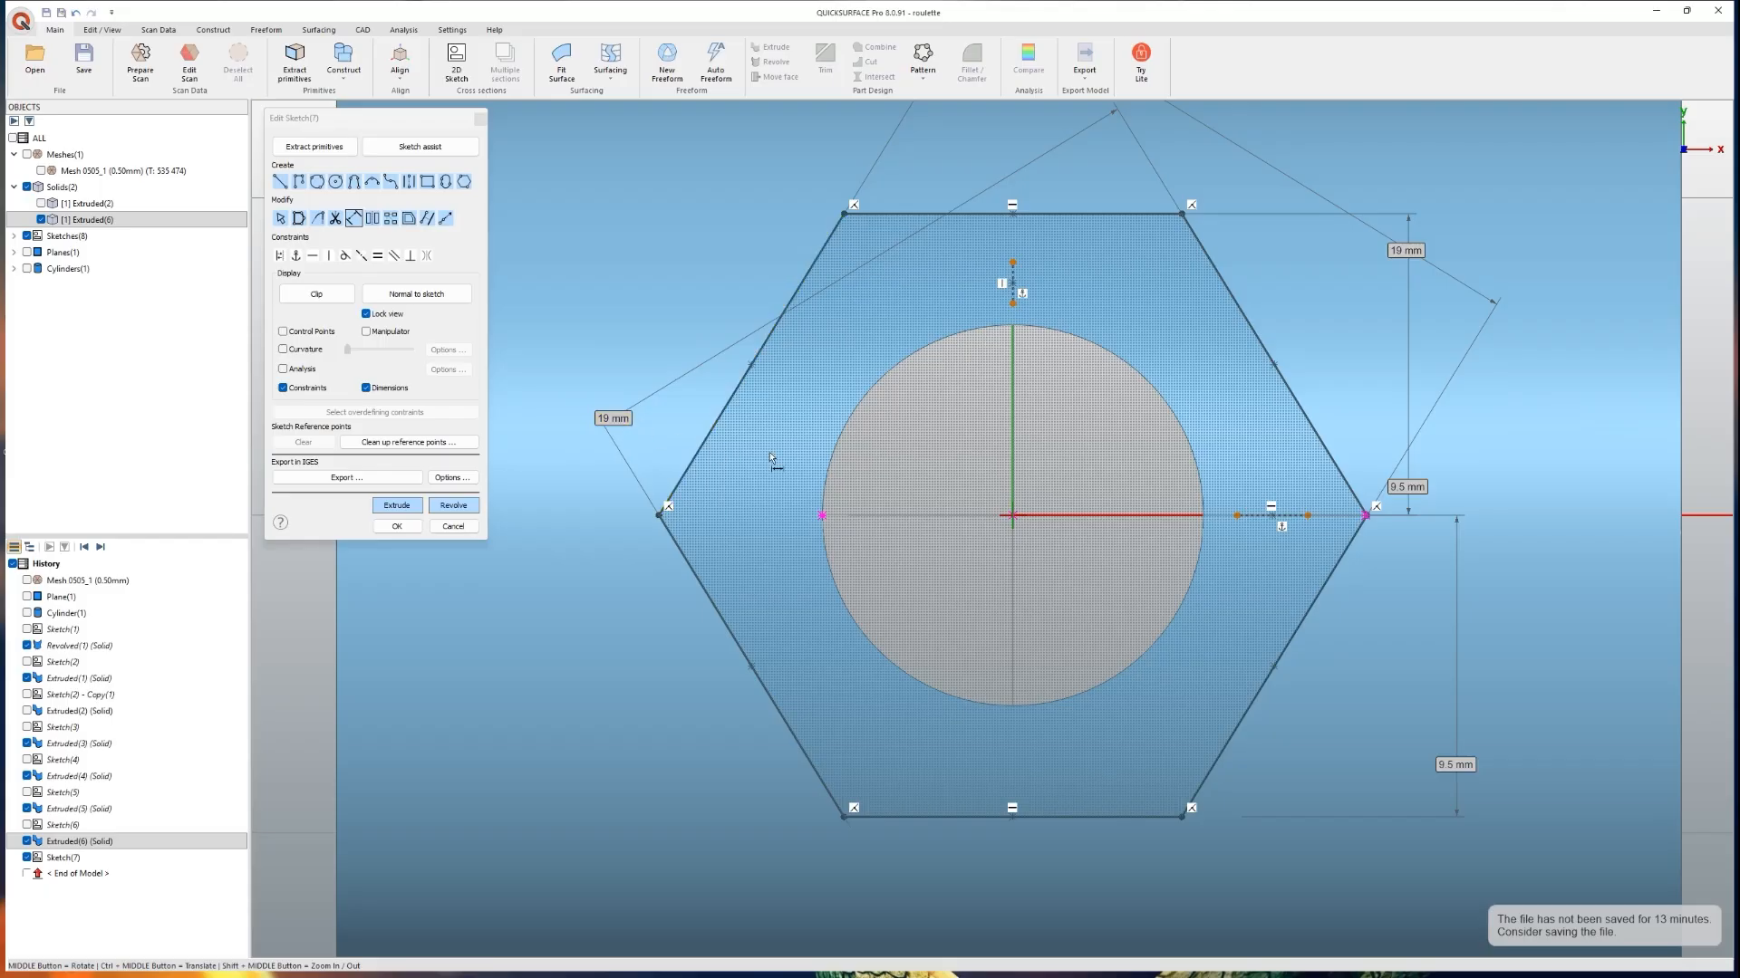
Step: Check the hexagon's symmetry by measuring from its left and right corners to the vertical construction line
click(660, 515)
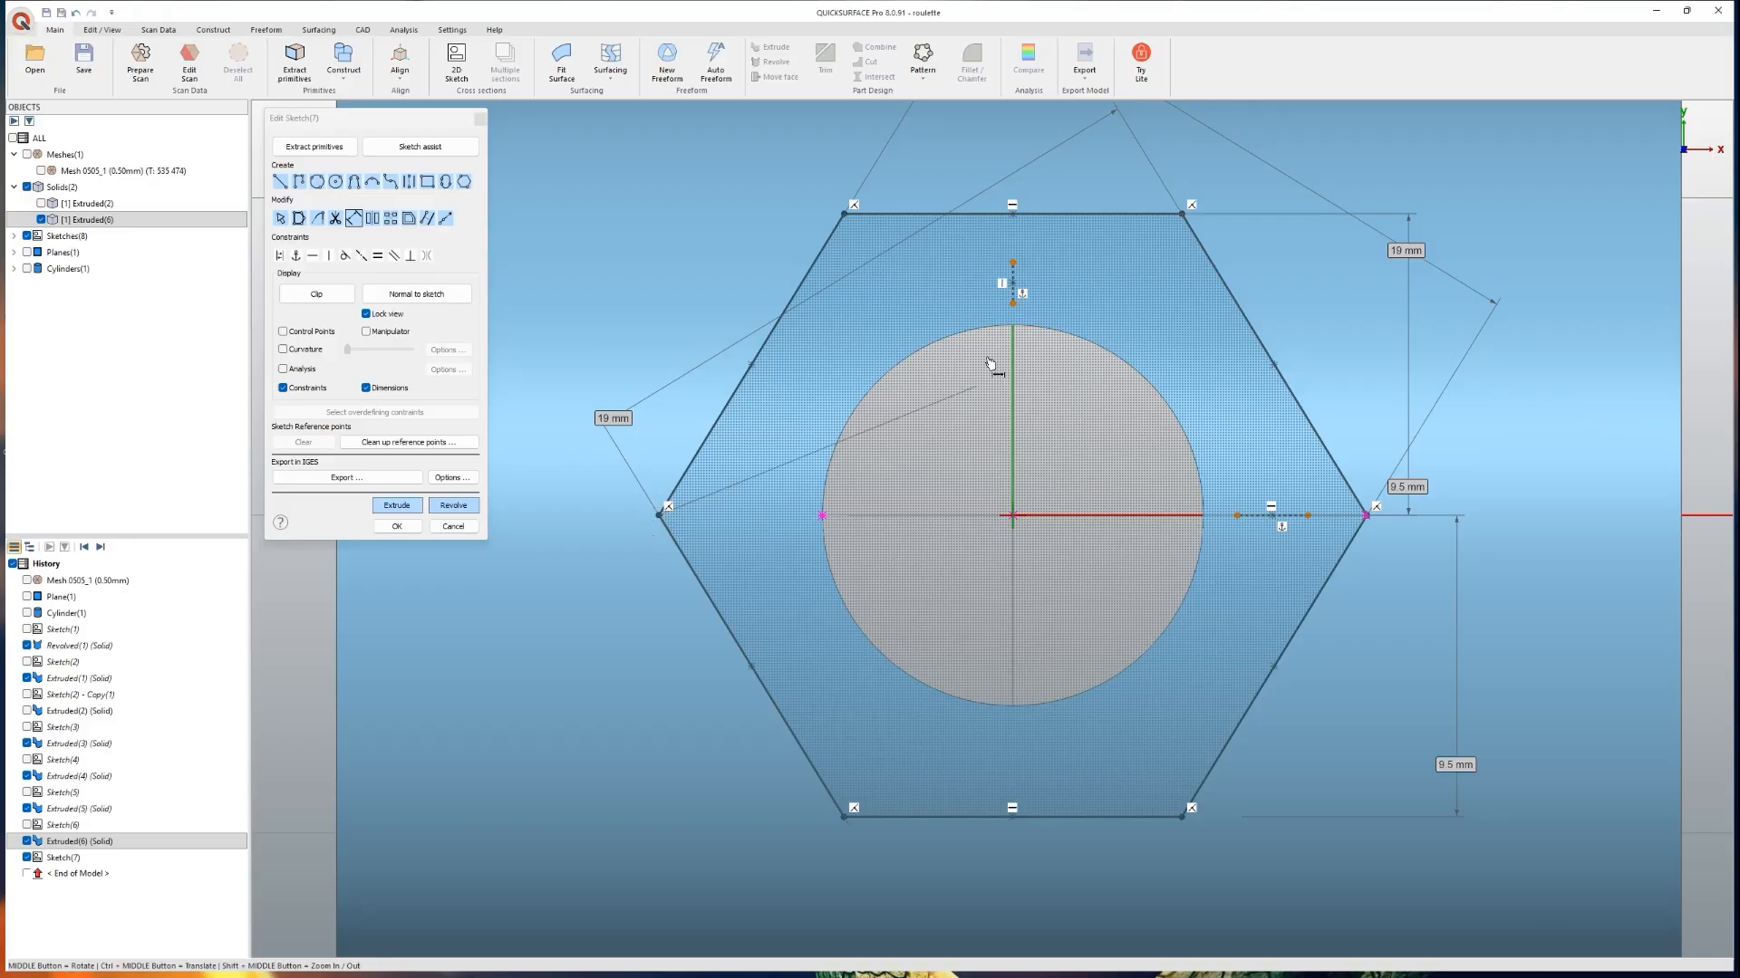
click(1010, 268)
click(887, 549)
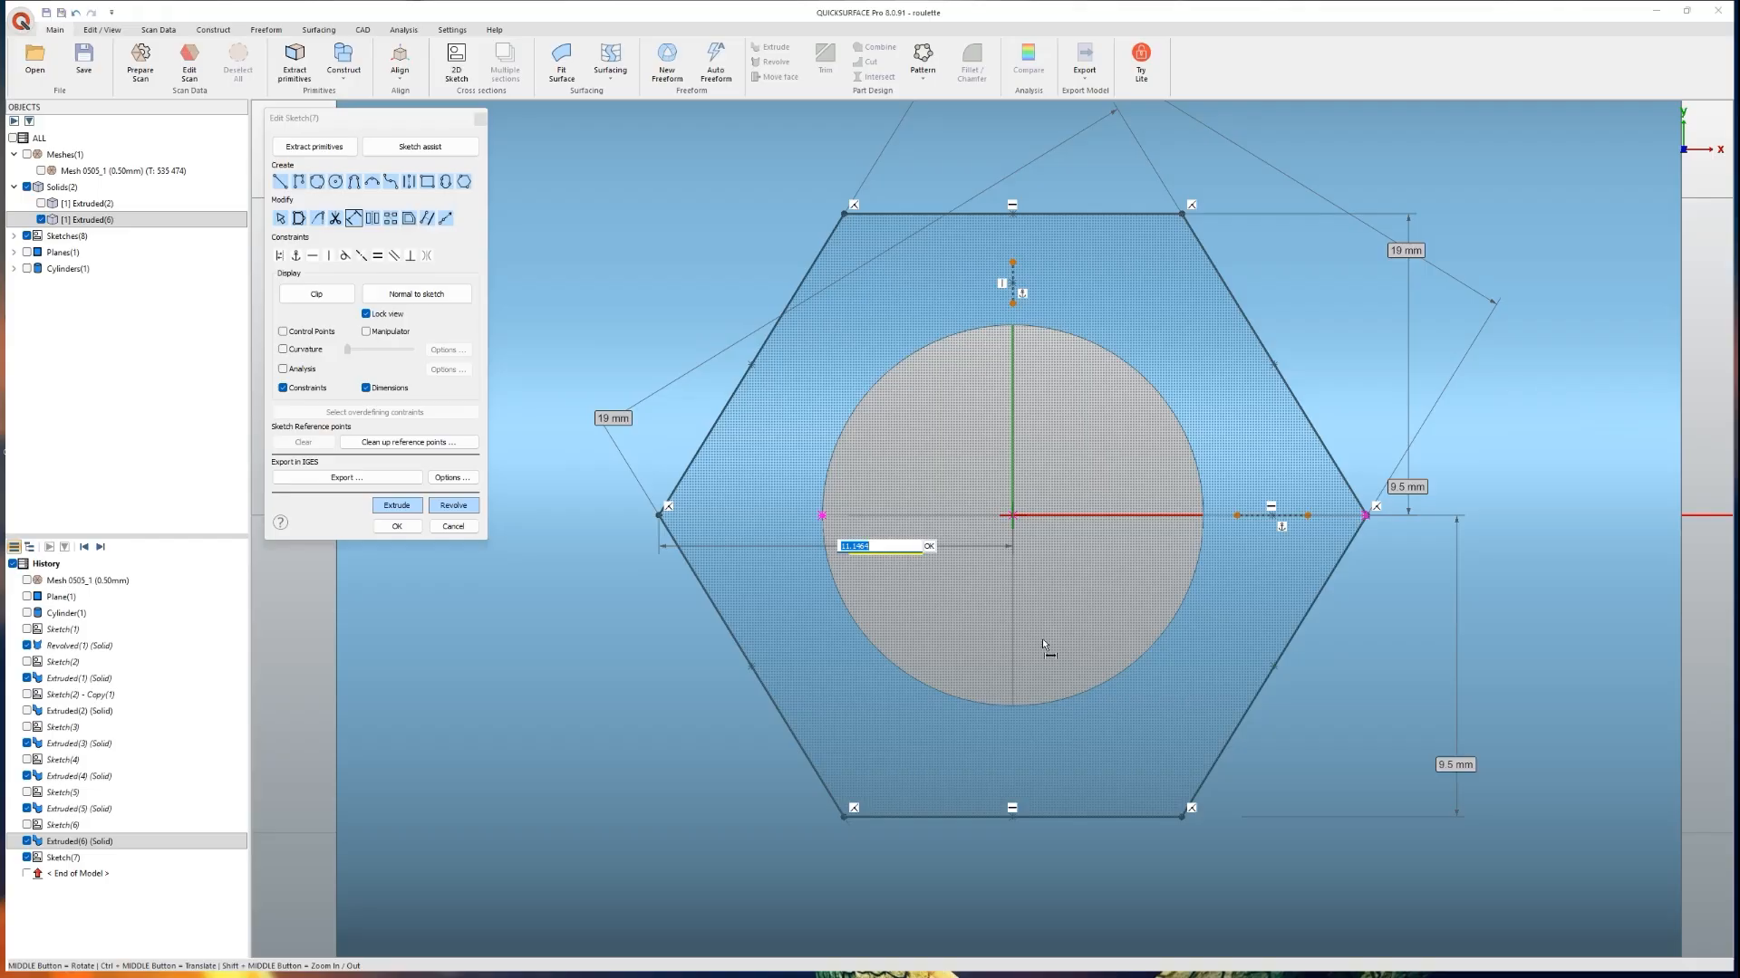
key(Return)
click(1012, 262)
click(1012, 303)
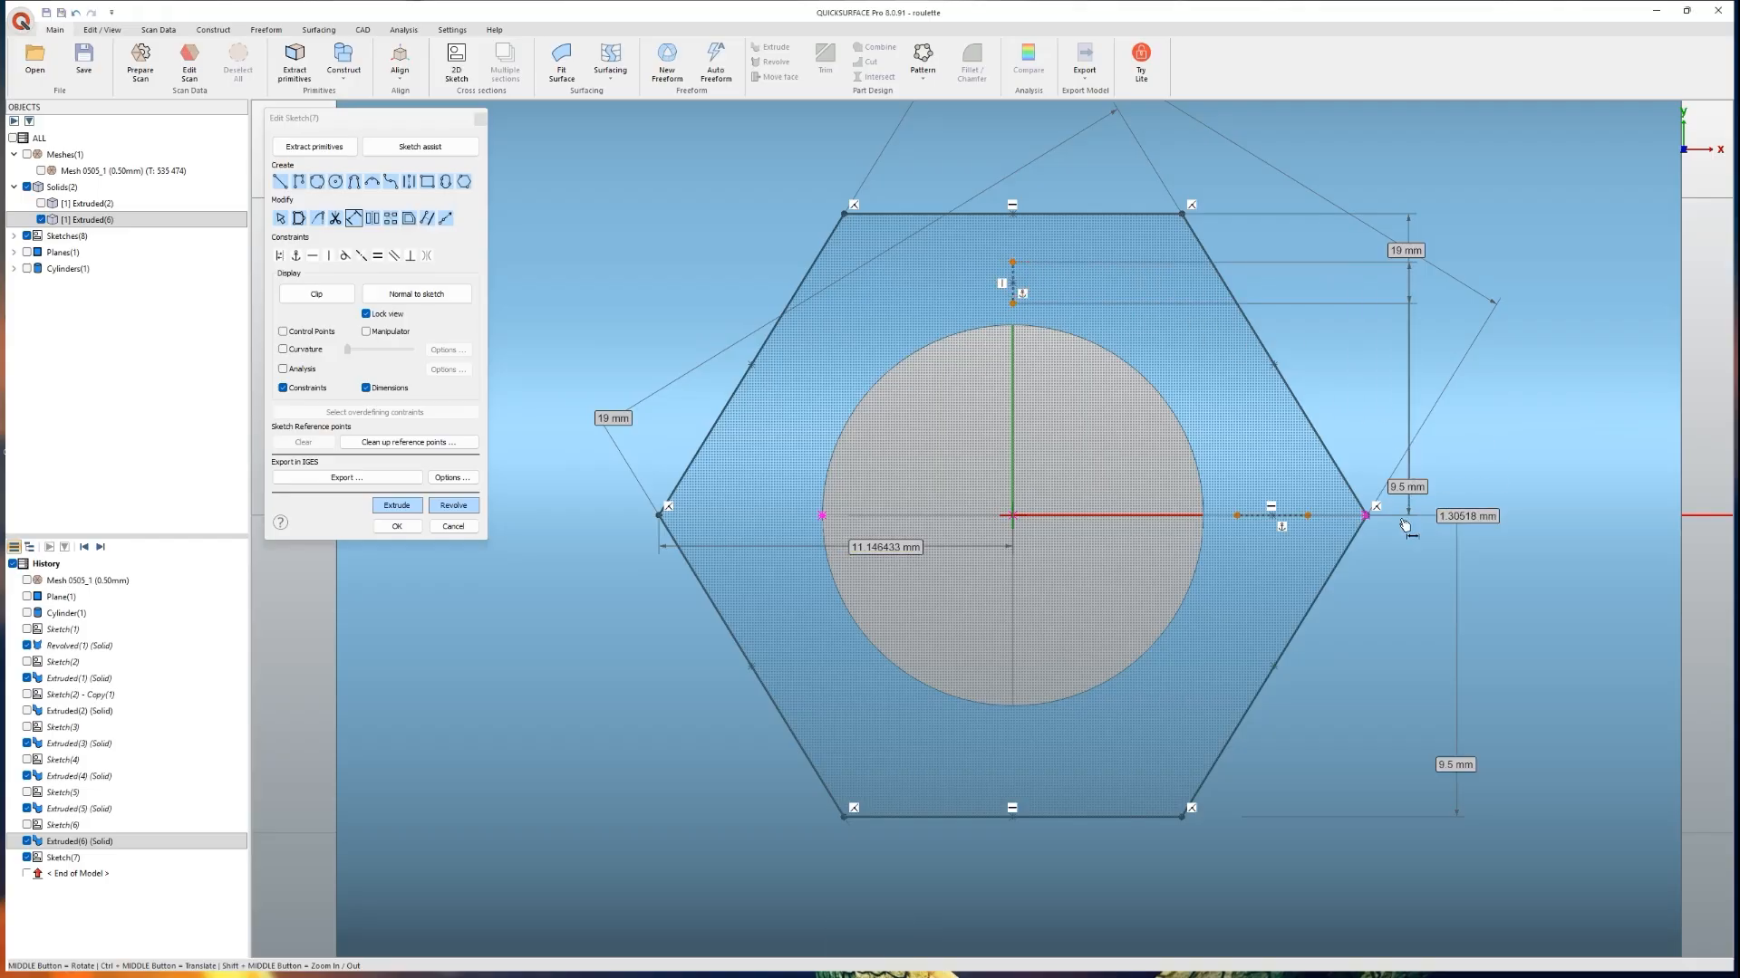
key(Escape)
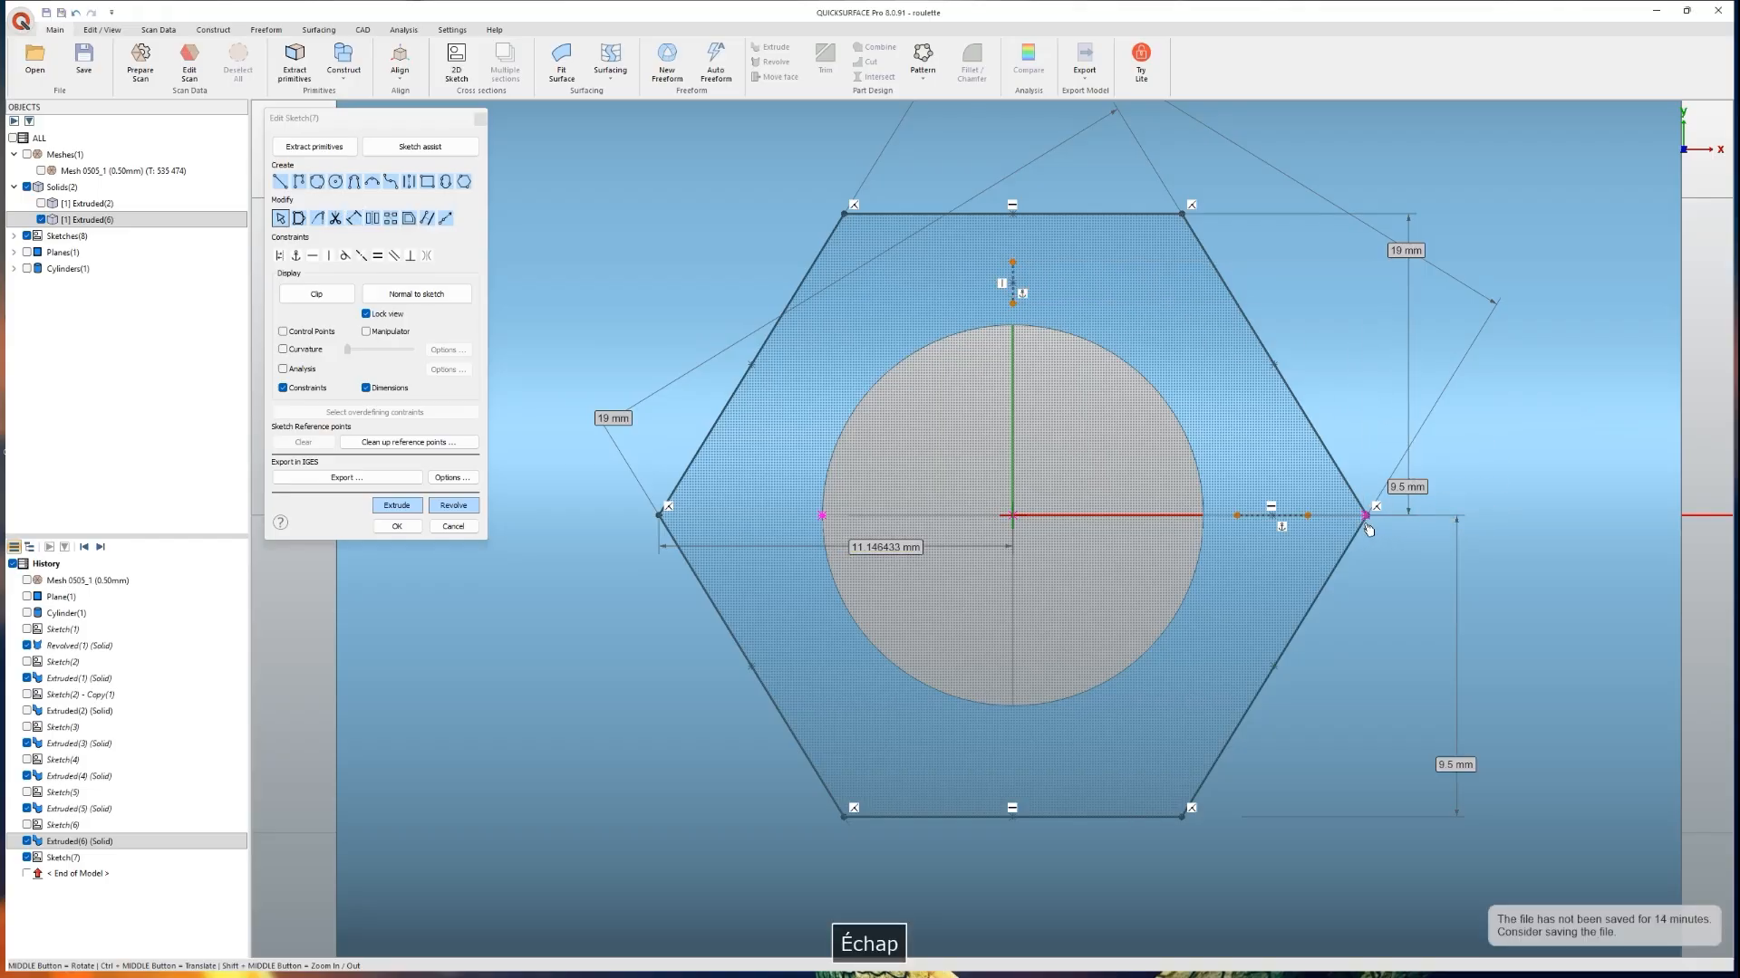
key(d)
click(1367, 515)
click(1012, 291)
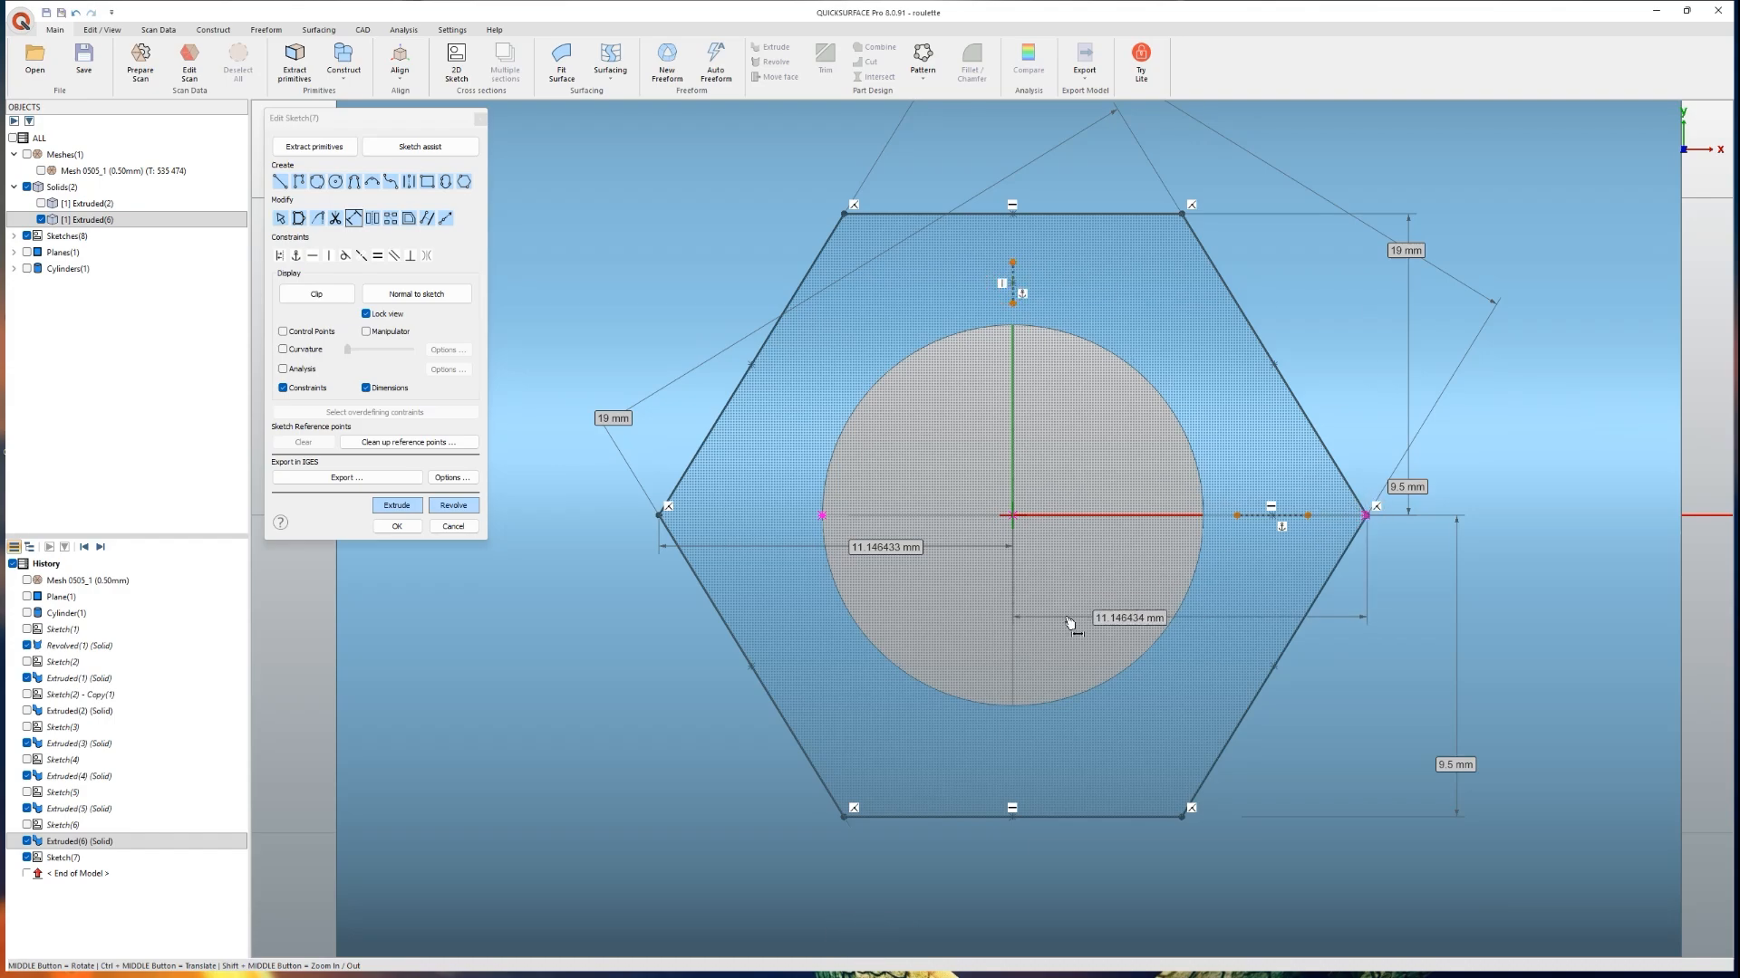
key(Escape)
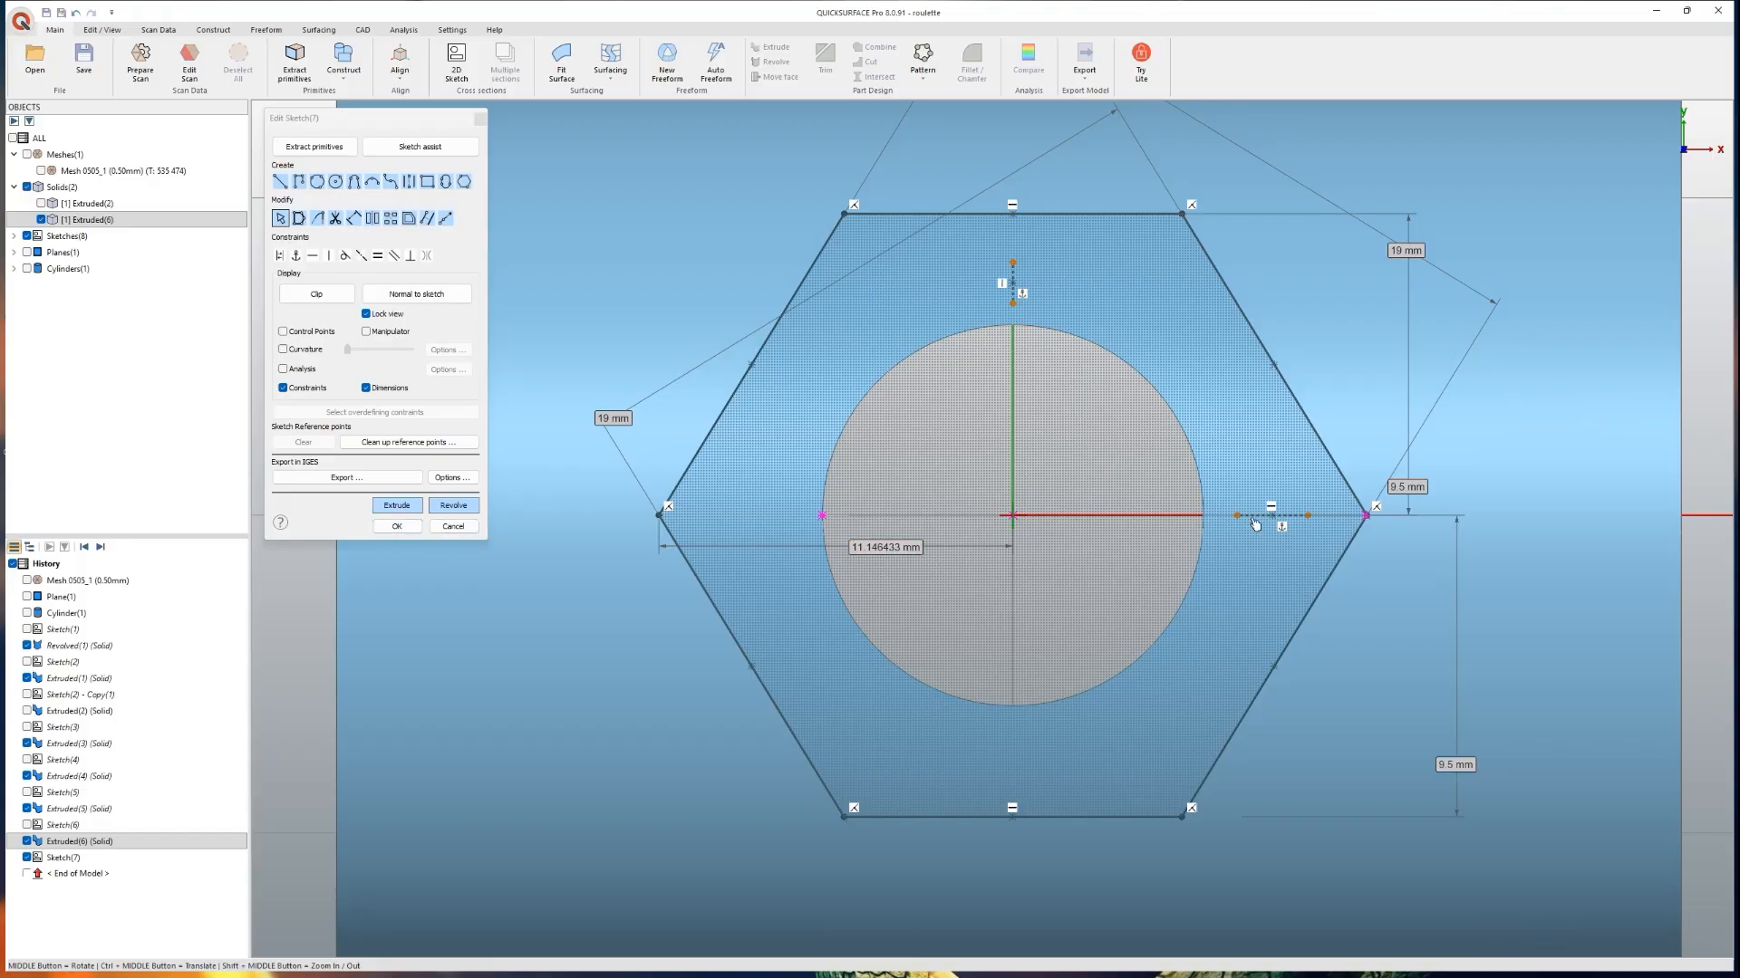
Step: Trim away both construction lines and accept the hexagon sketch
key(Escape)
key(t)
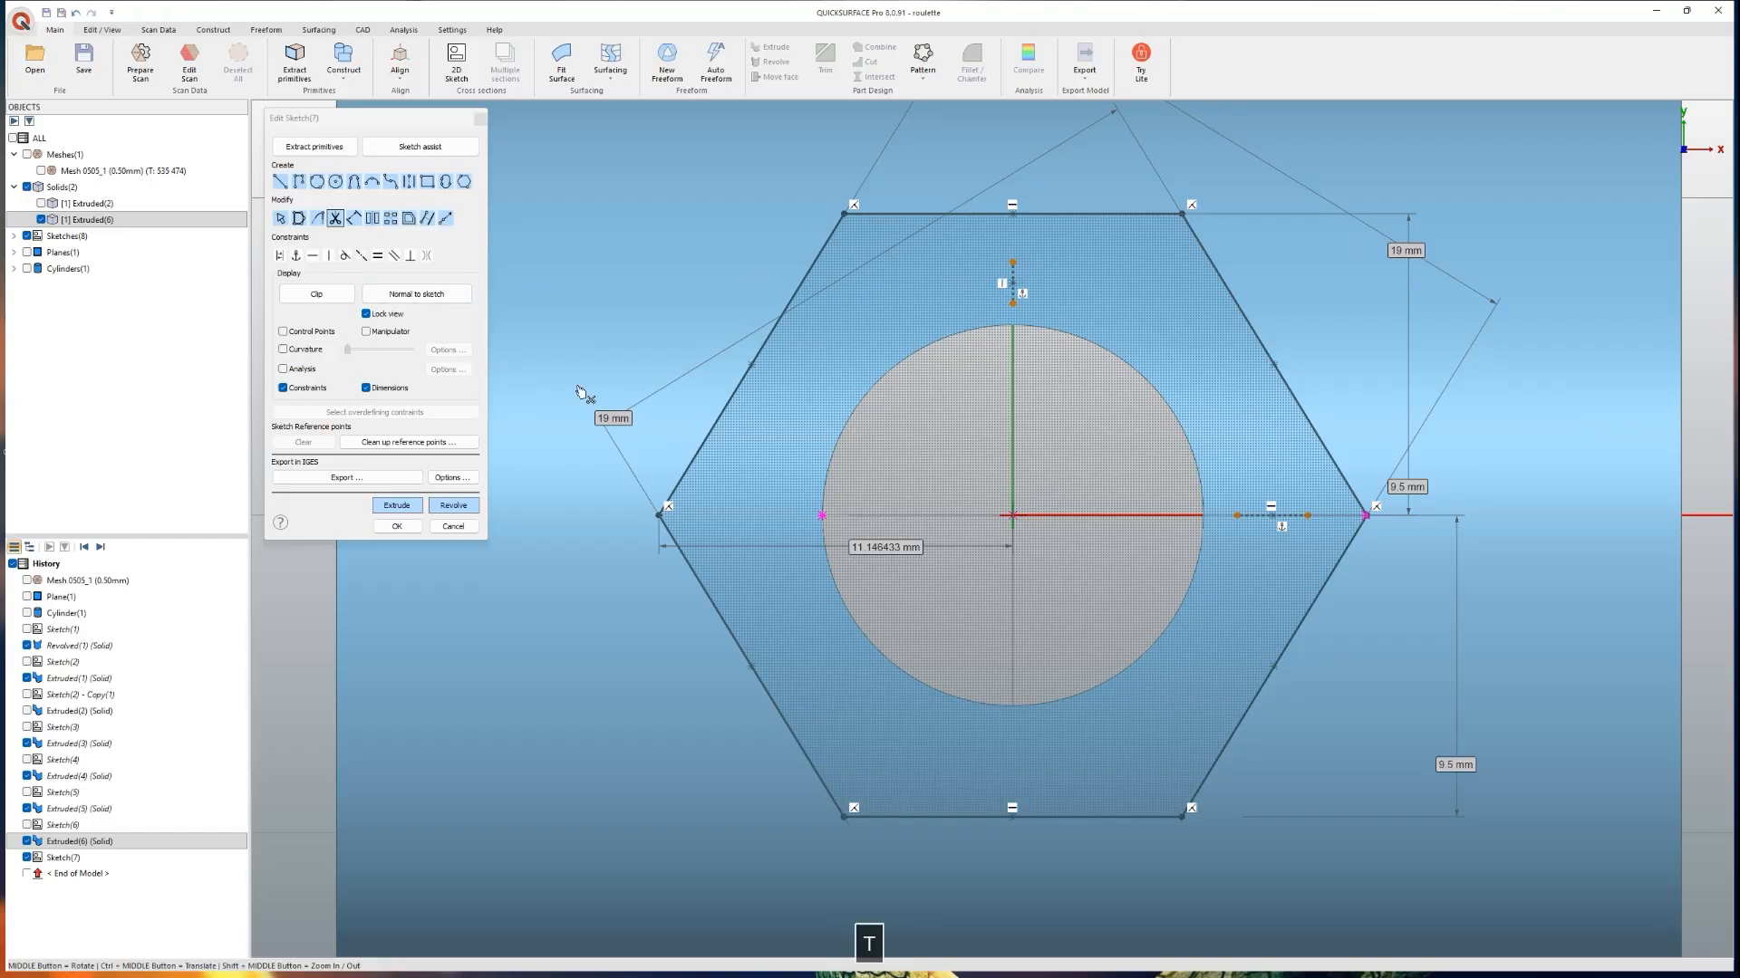
click(1013, 279)
click(1271, 498)
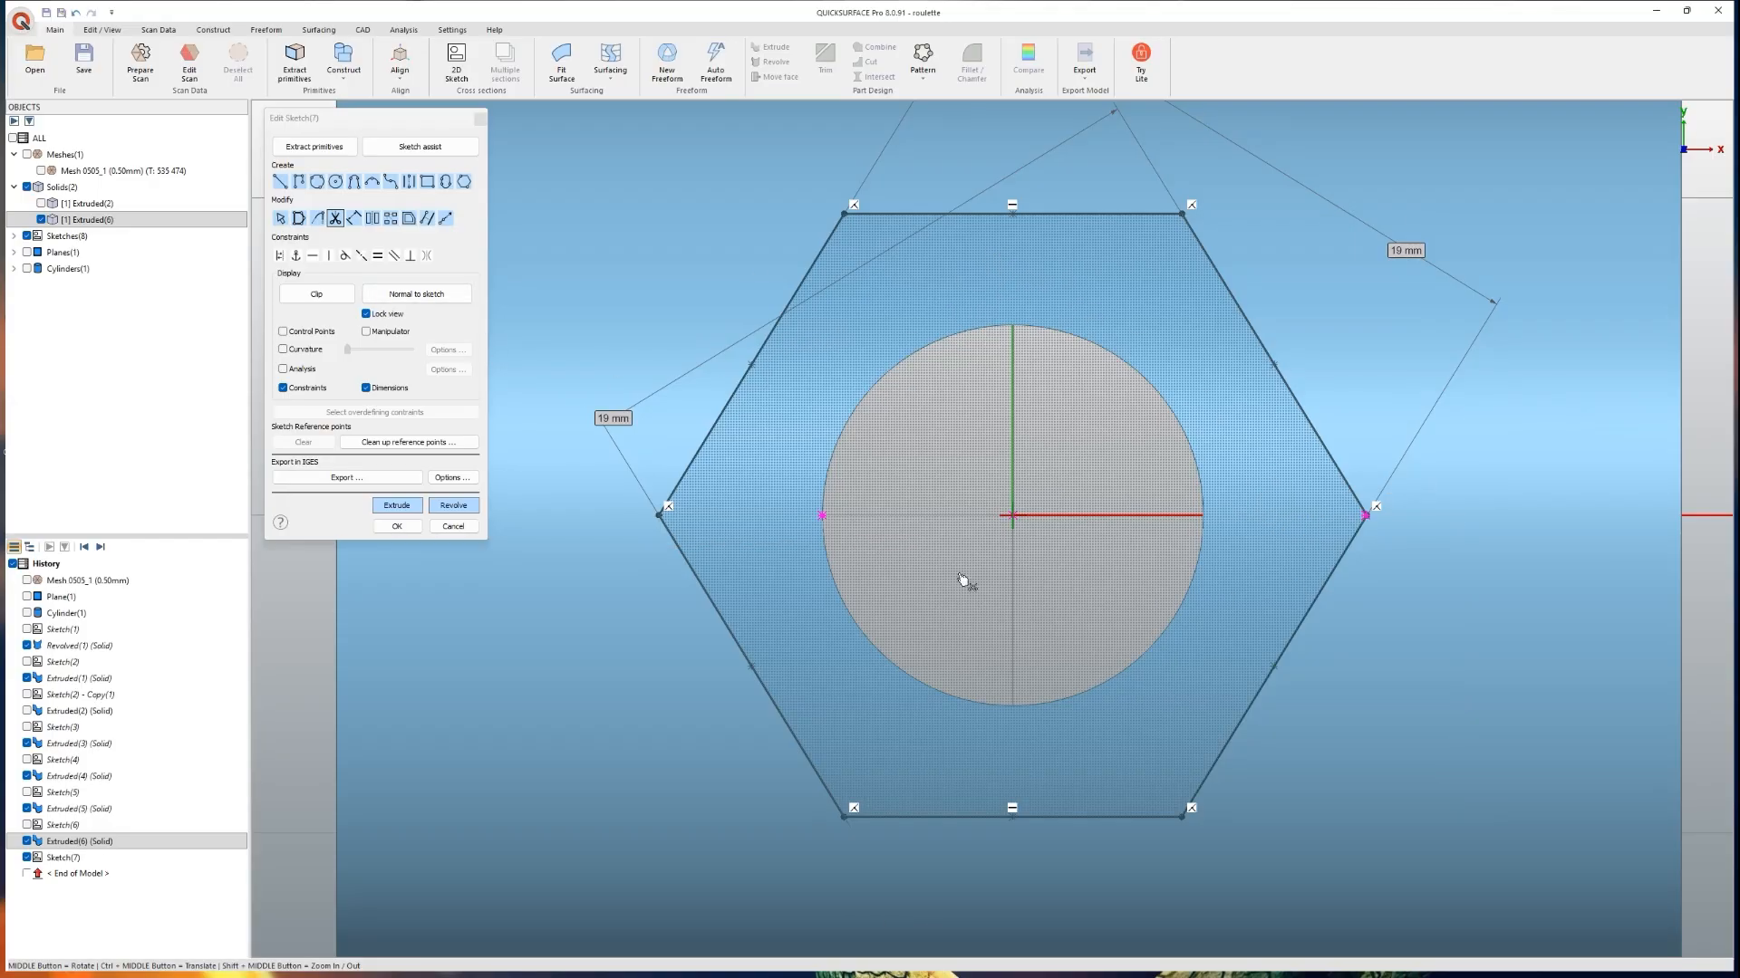
click(400, 525)
Step: Extrude the hexagon sketch as a two-sided preview, about 54 mm deep through the bracket and about 4 mm the other way
middle_drag(836, 628, 672, 743)
click(833, 521)
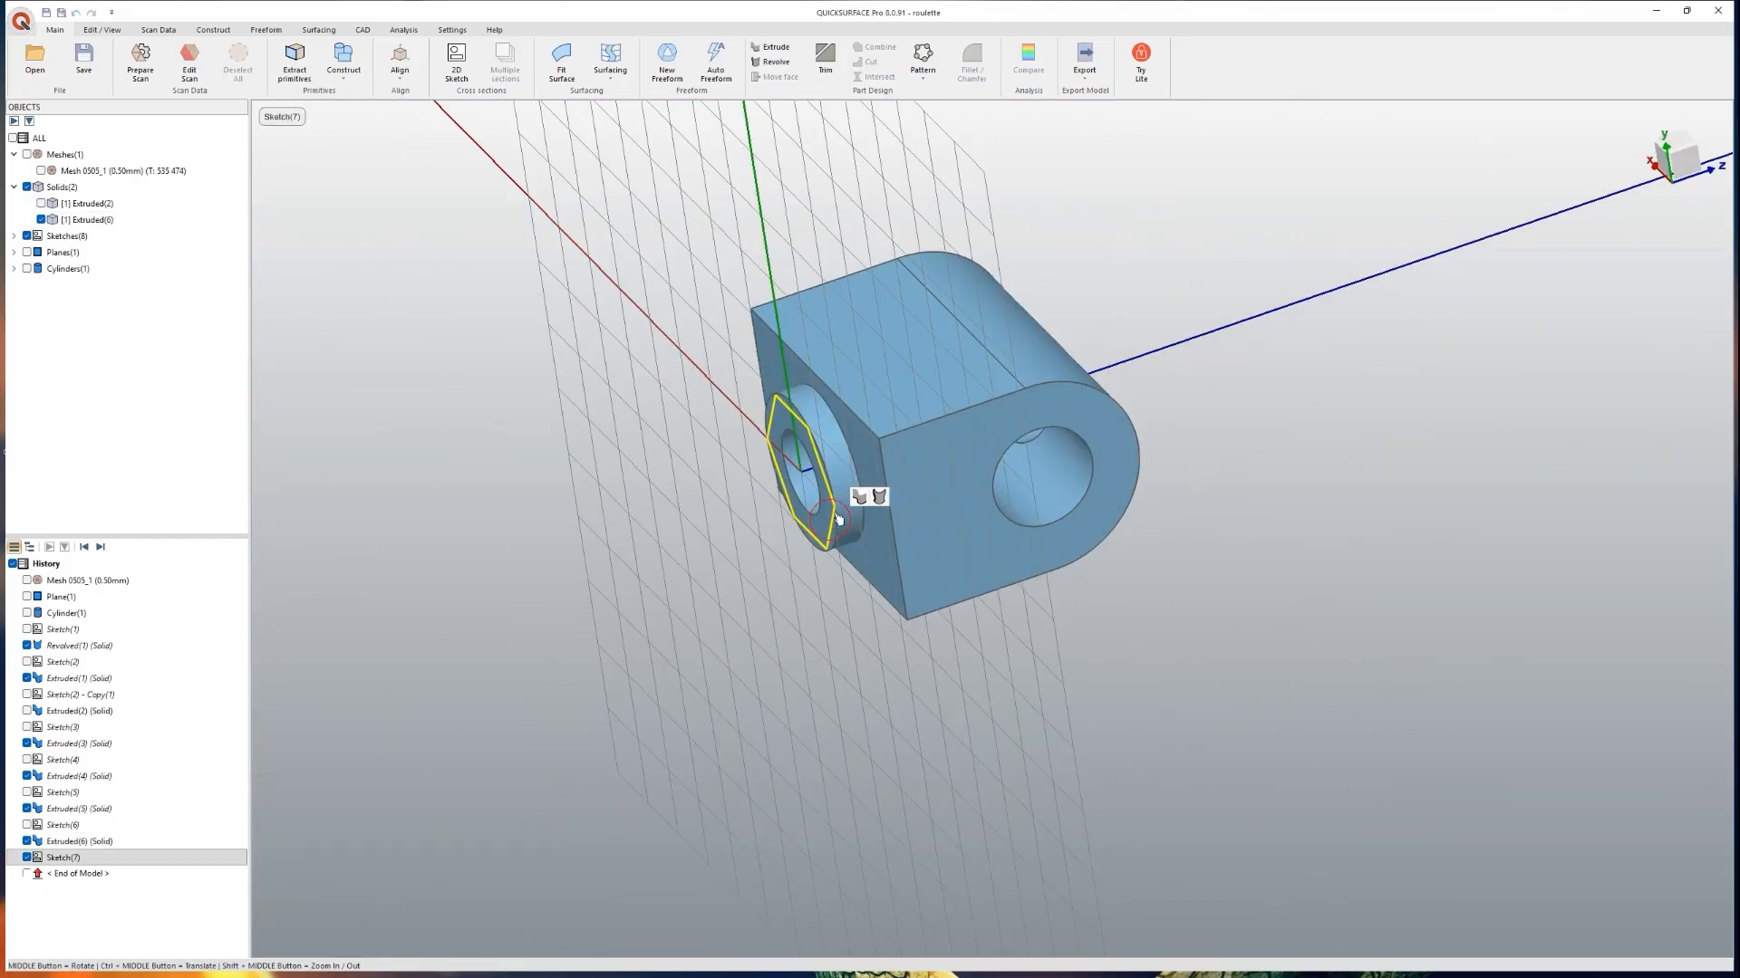
click(858, 497)
middle_drag(992, 556, 858, 530)
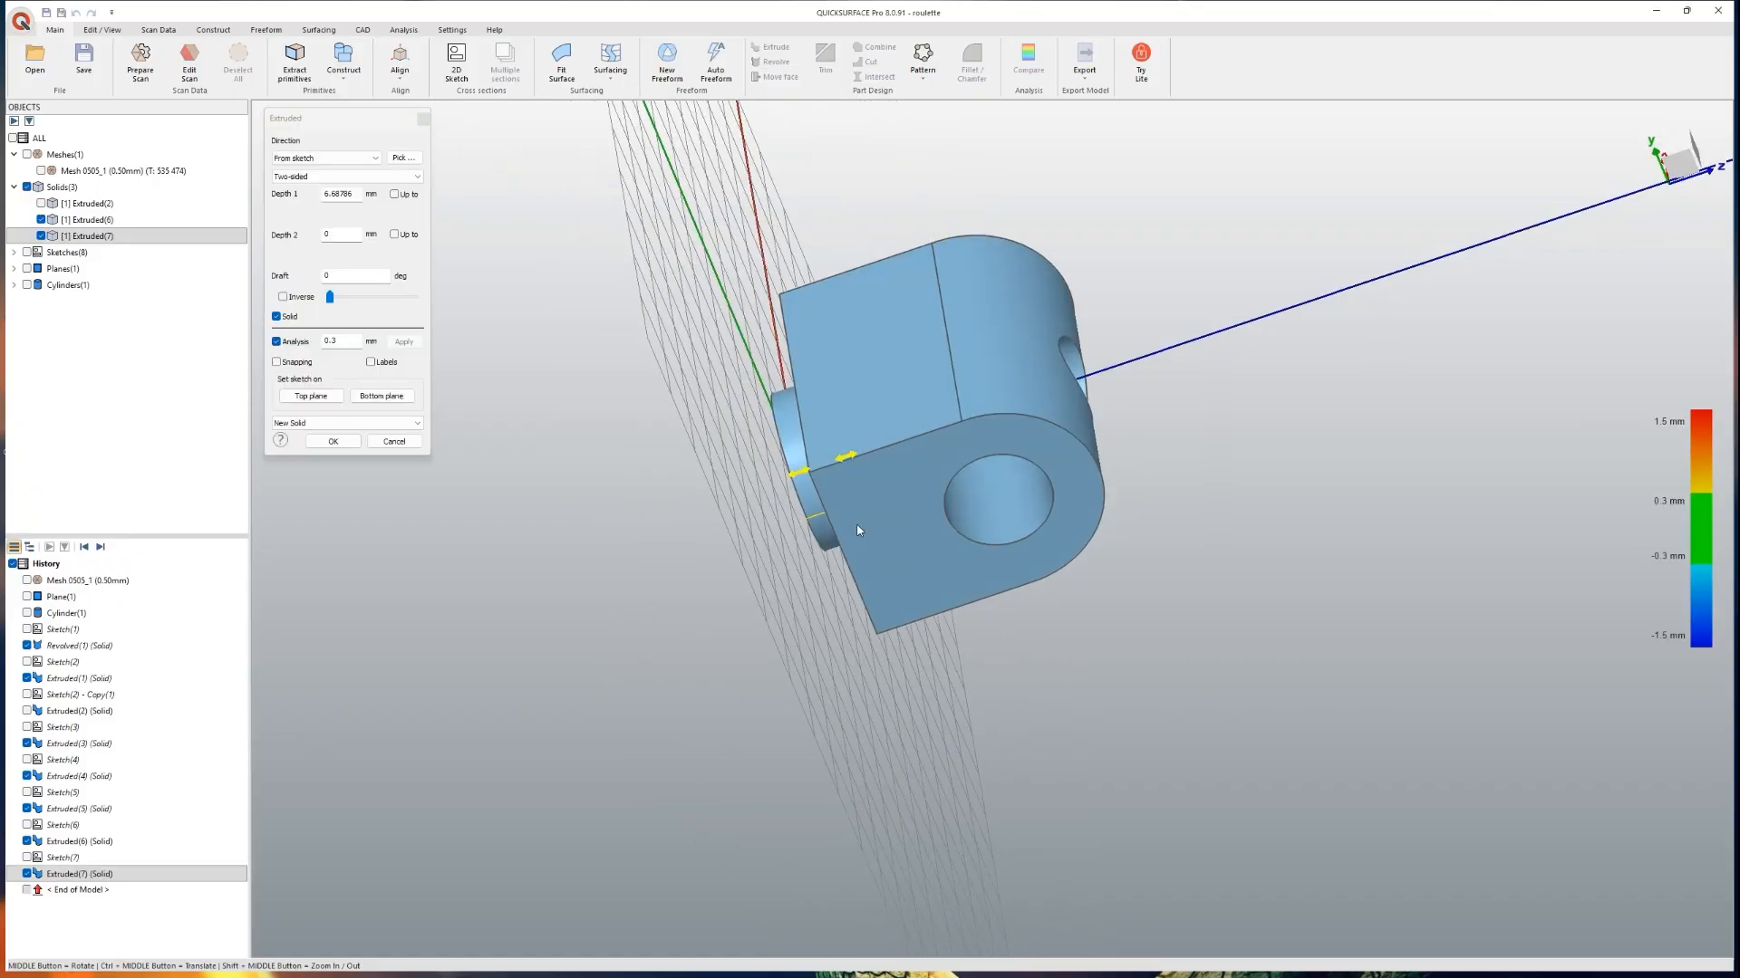
drag(850, 461, 1197, 368)
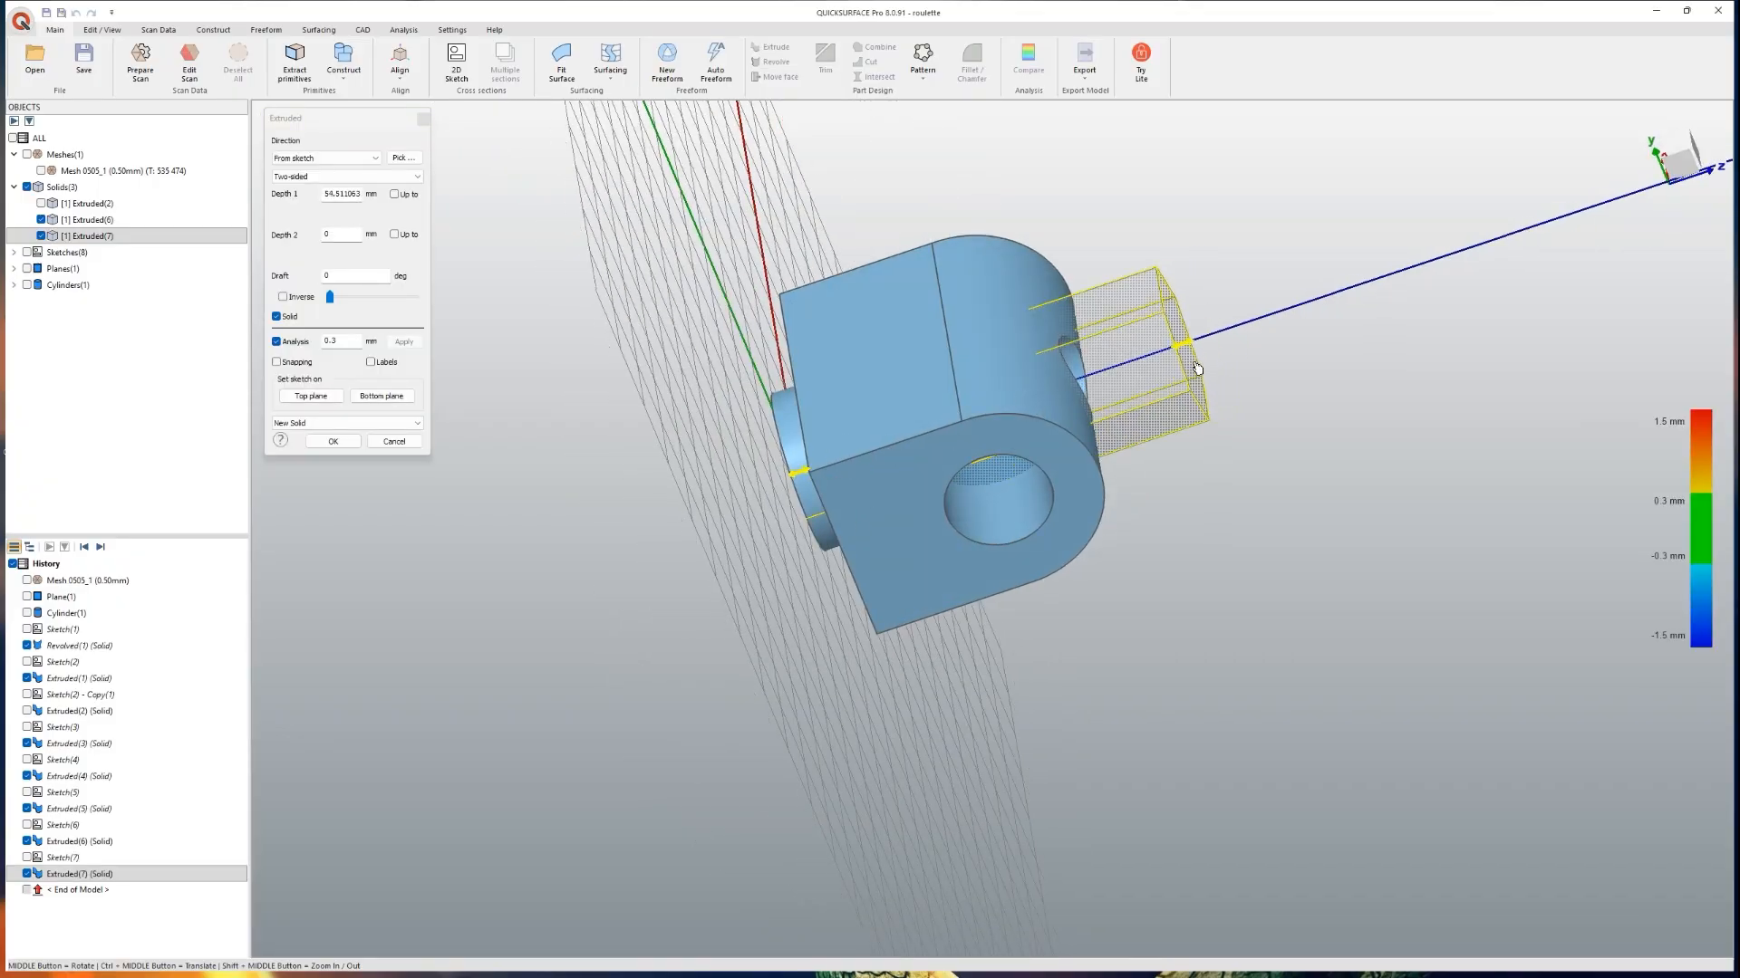
drag(798, 474, 1118, 416)
middle_drag(829, 467, 899, 462)
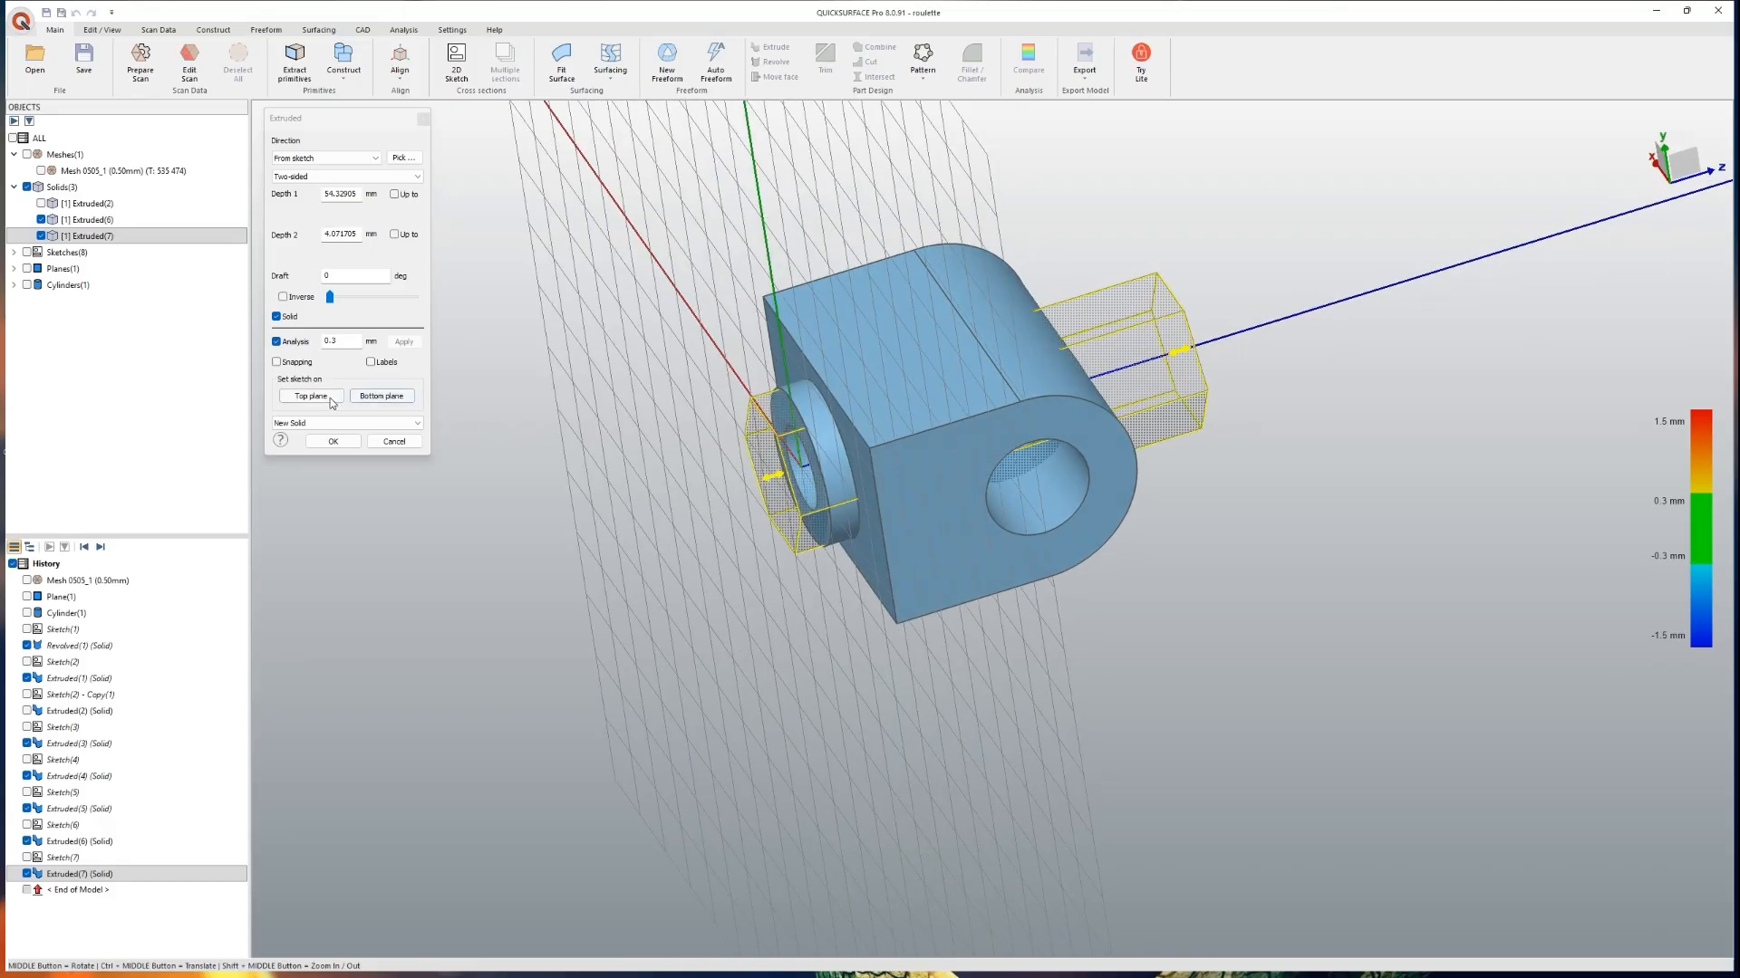
Step: Set the extrusion's sketch on its top plane and switch the result from a new solid to Cut
click(332, 400)
mouse_move(904, 502)
middle_down()
mouse_move(661, 459)
mouse_move(819, 462)
middle_up()
click(308, 424)
click(299, 443)
middle_drag(847, 558, 868, 575)
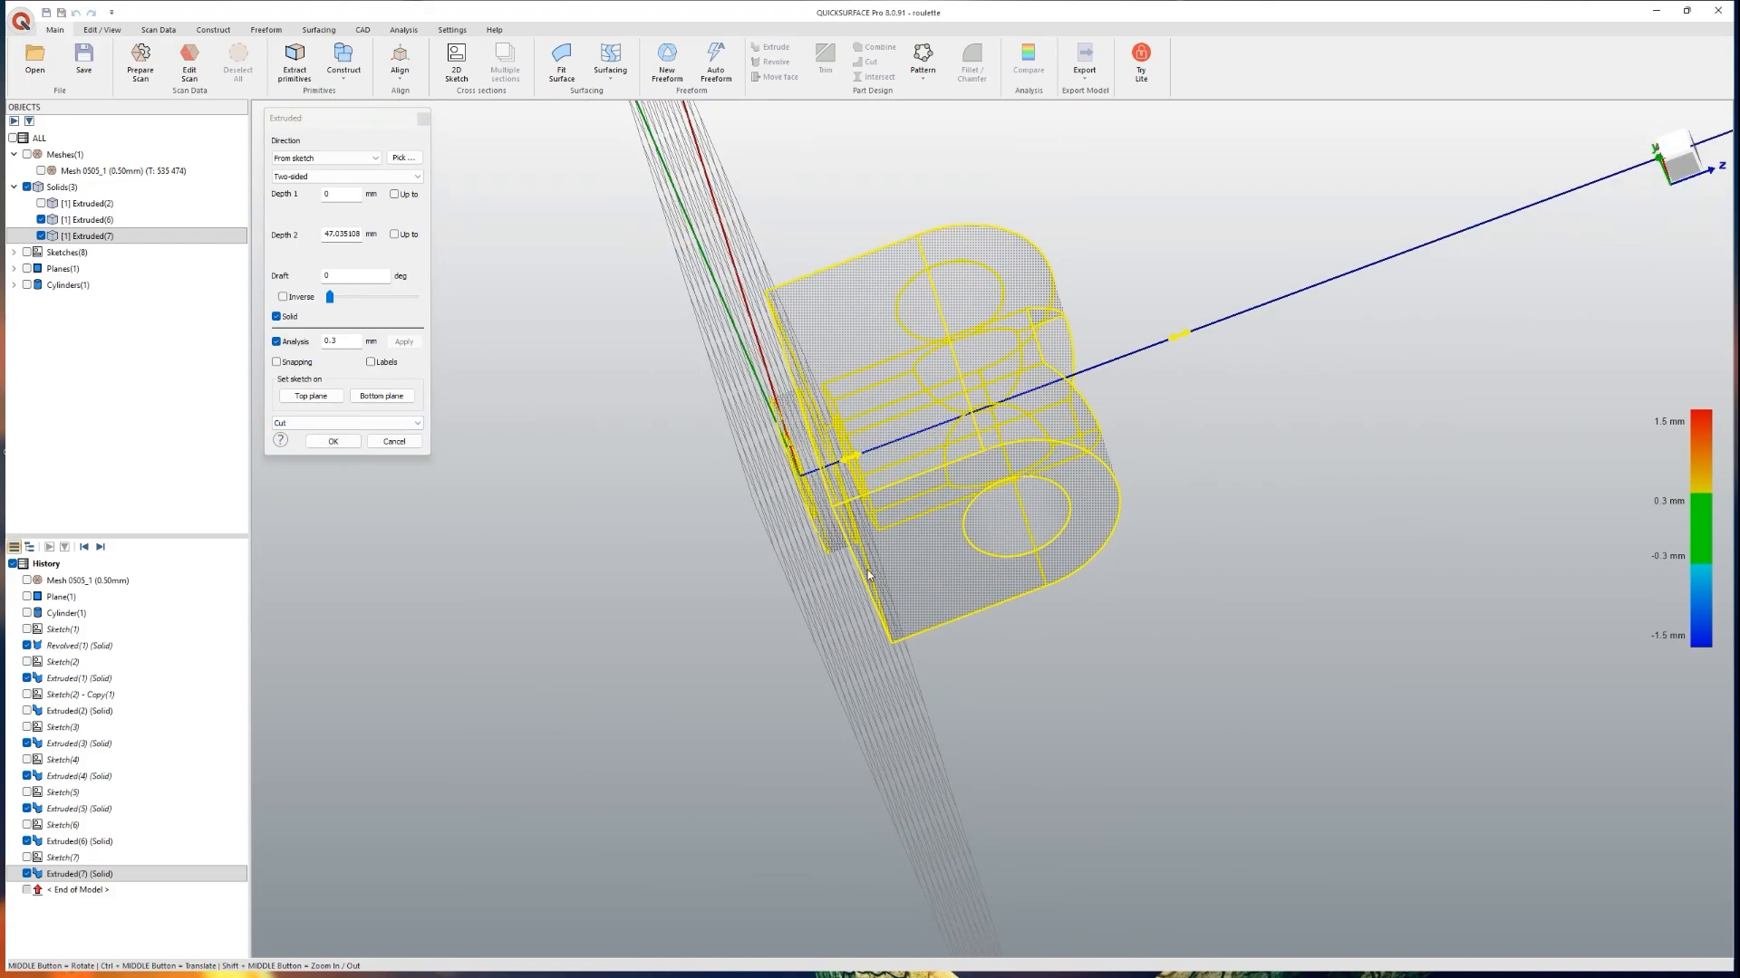
Step: Adjust the hexagonal cut's second depth to about 49.1 mm and accept the cut
scroll(874, 525, up, 3)
mouse_move(835, 431)
mouse_down()
mouse_move(849, 433)
mouse_move(831, 447)
mouse_up()
mouse_move(838, 456)
middle_down()
mouse_move(896, 485)
mouse_move(827, 474)
middle_up()
drag(823, 448, 824, 447)
middle_drag(824, 451, 830, 563)
scroll(786, 534, down, 3)
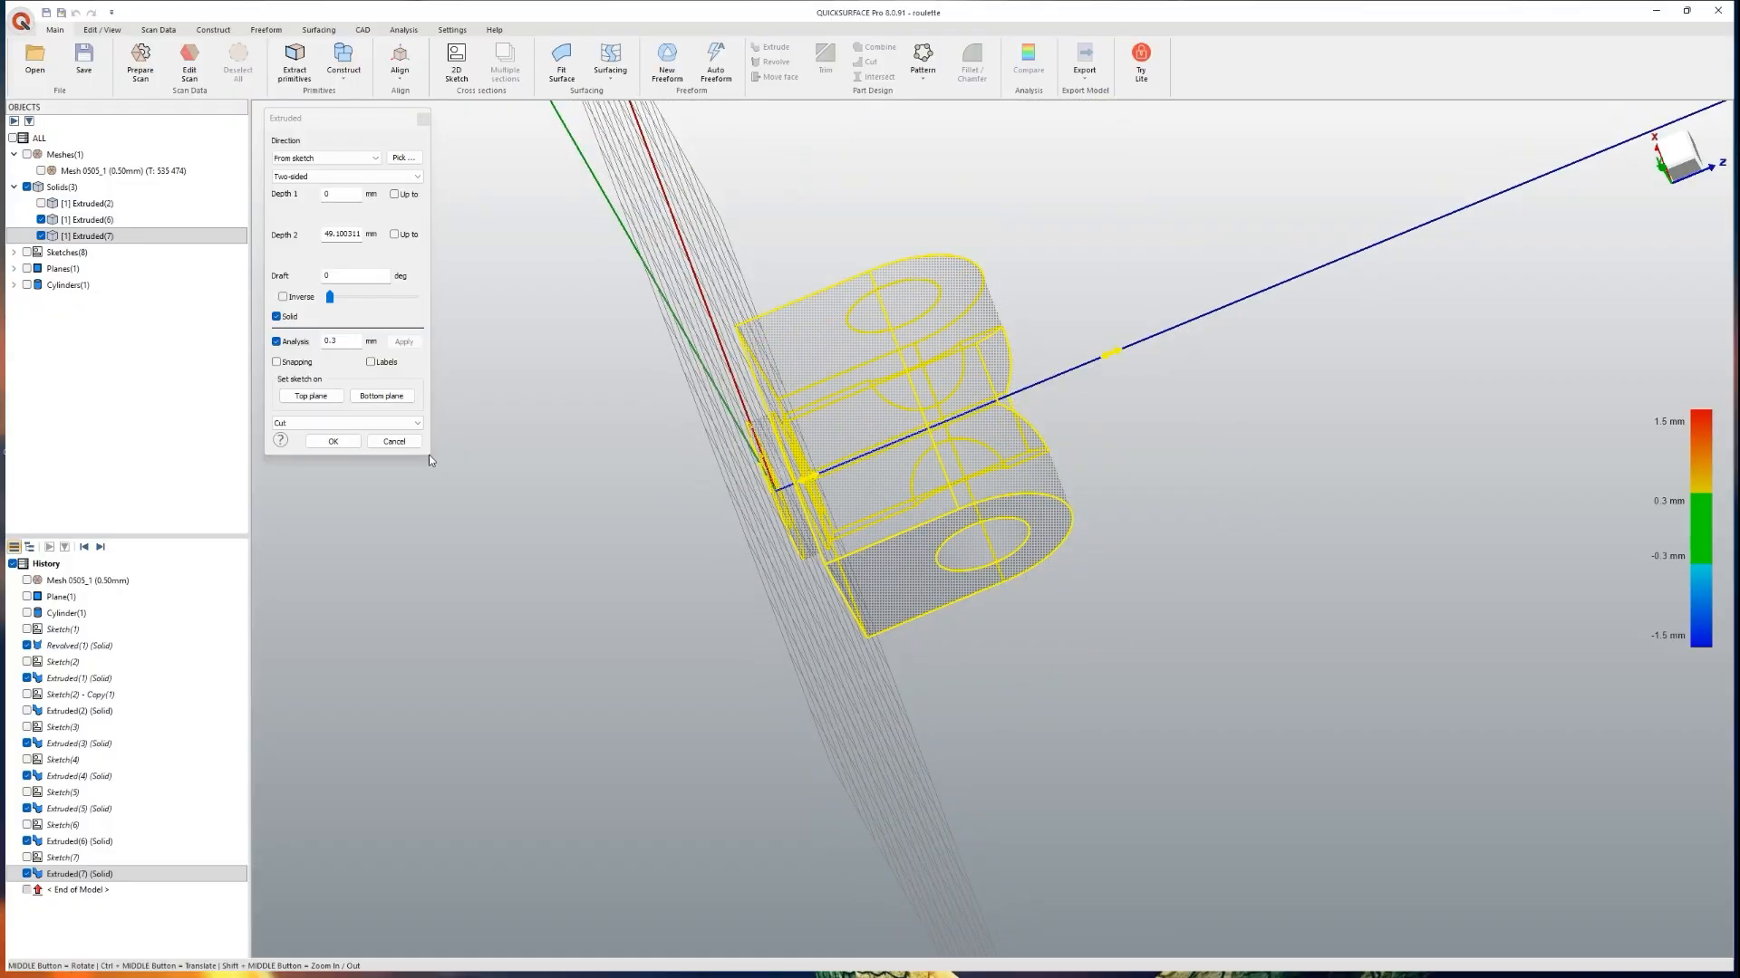
click(333, 441)
Step: Show the grooved wheel solid together with the bracket and examine the hexagonal pocket and the assembly from all sides
middle_drag(341, 439, 905, 419)
scroll(538, 717, up, 3)
scroll(904, 419, up, 3)
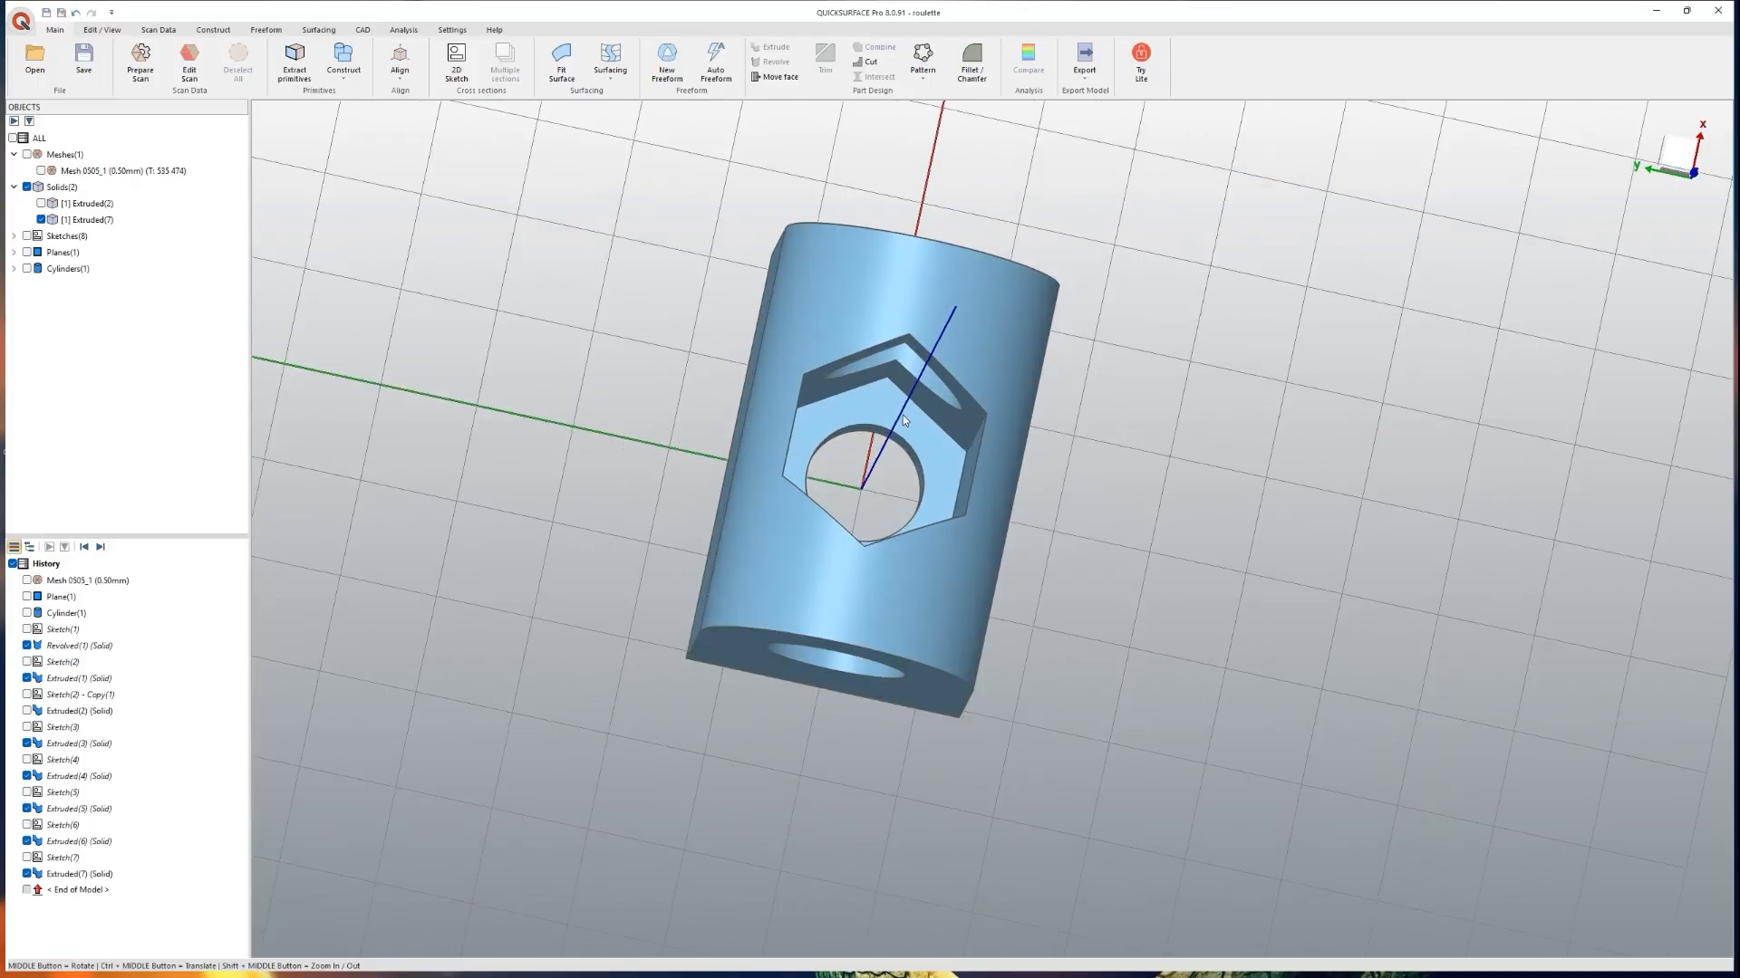
middle_drag(854, 479, 781, 513)
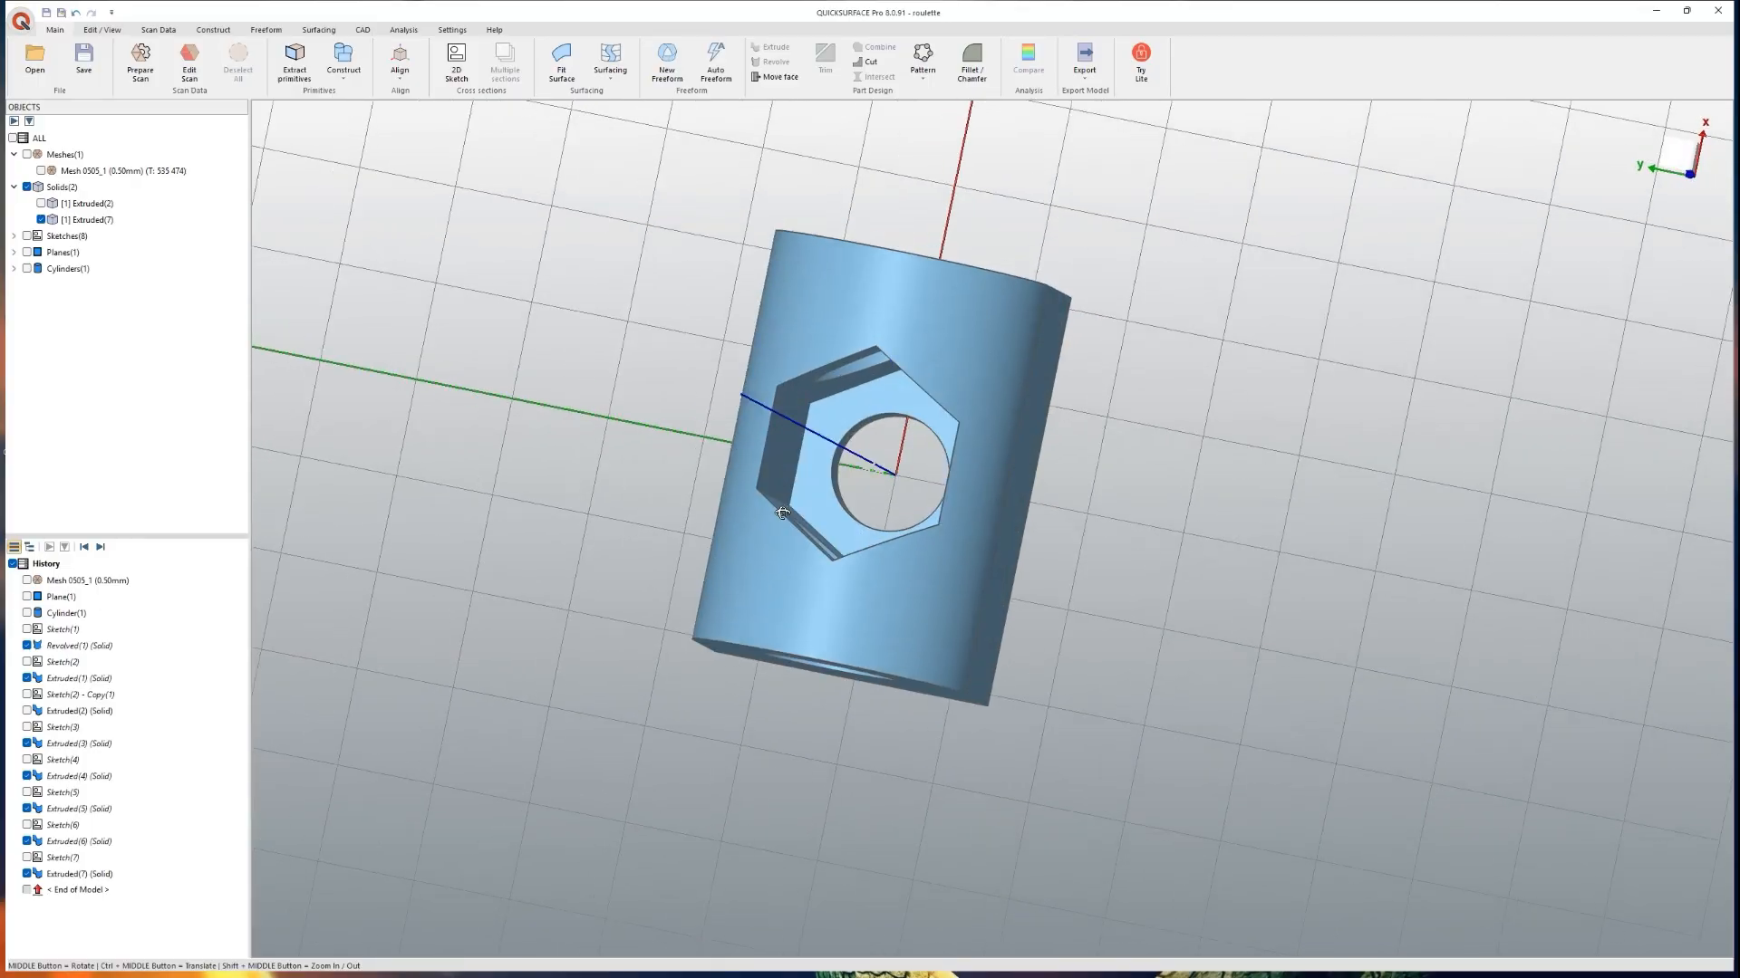
middle_drag(1149, 509, 644, 462)
middle_drag(1284, 506, 959, 461)
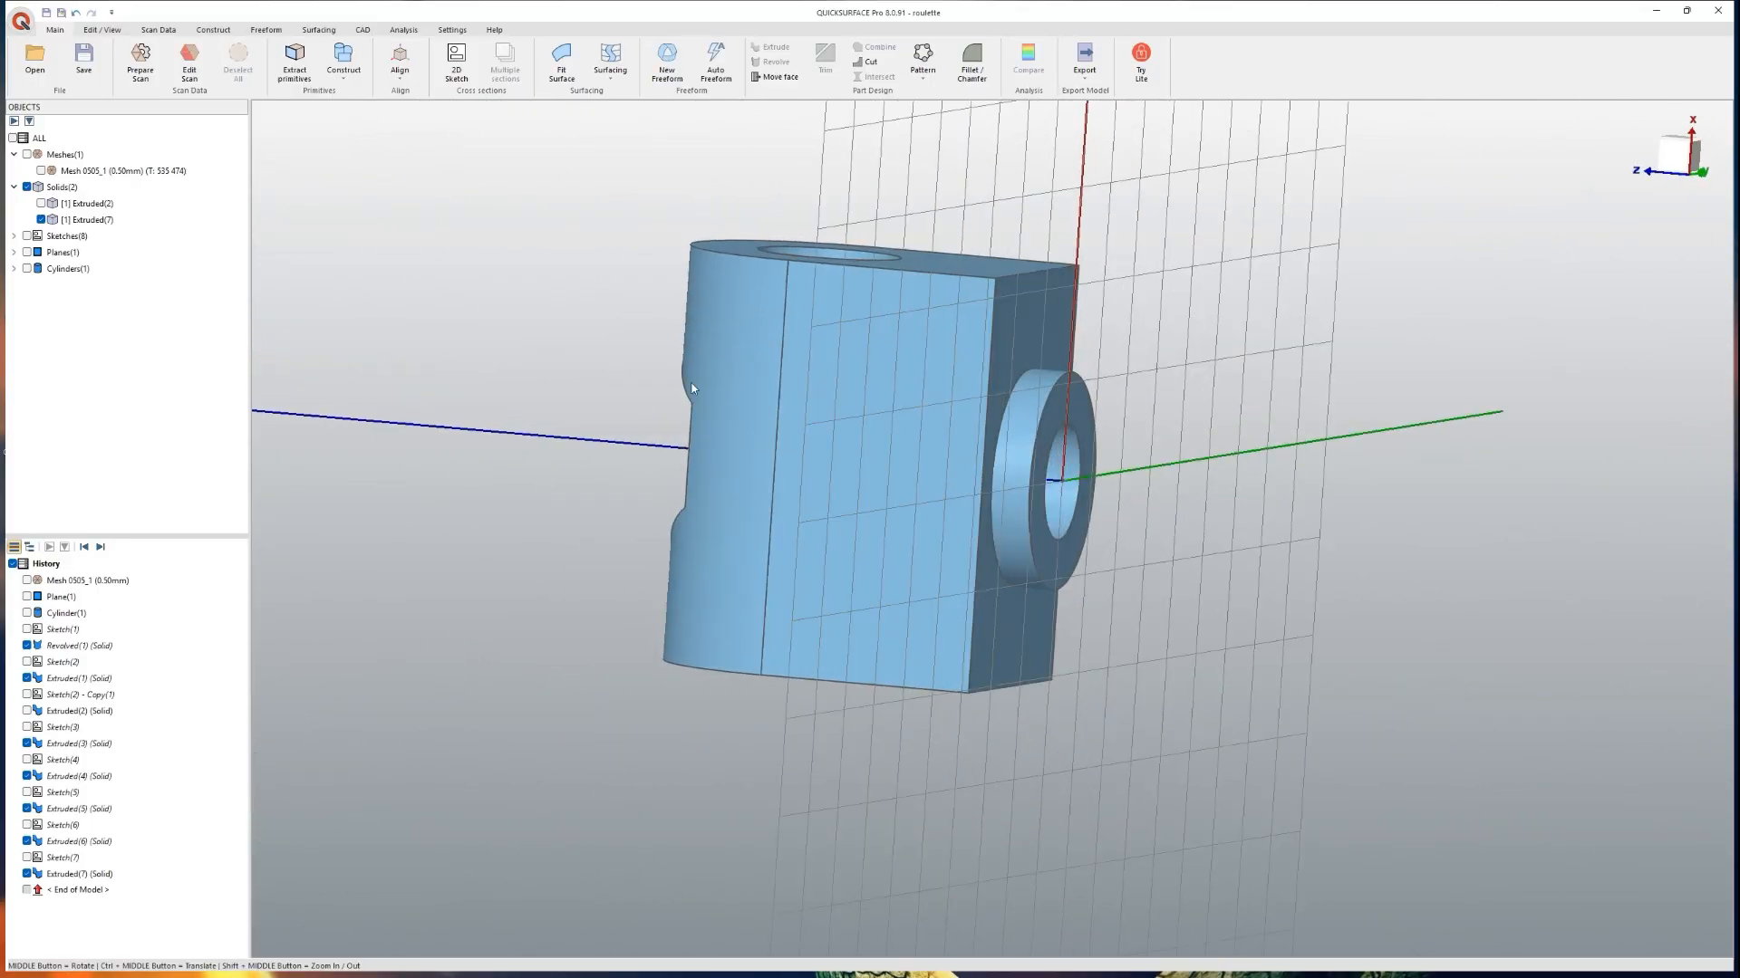
click(40, 203)
middle_drag(360, 348, 731, 561)
middle_drag(1154, 589, 759, 875)
middle_drag(918, 615, 872, 320)
middle_drag(1017, 587, 956, 636)
mouse_move(973, 578)
middle_down()
mouse_move(1064, 656)
mouse_move(1068, 835)
mouse_move(1109, 725)
mouse_move(1242, 715)
mouse_move(1097, 724)
mouse_move(1205, 634)
mouse_move(1296, 391)
mouse_move(1404, 743)
mouse_move(1017, 692)
mouse_move(1293, 606)
mouse_move(1037, 566)
mouse_move(732, 573)
middle_up()
ctrl+middle_drag(893, 590, 894, 640)
Step: Hide the bracket and export only the grooved wheel as a STEP AP242 file named roullette in the Objets 3D folder
click(41, 219)
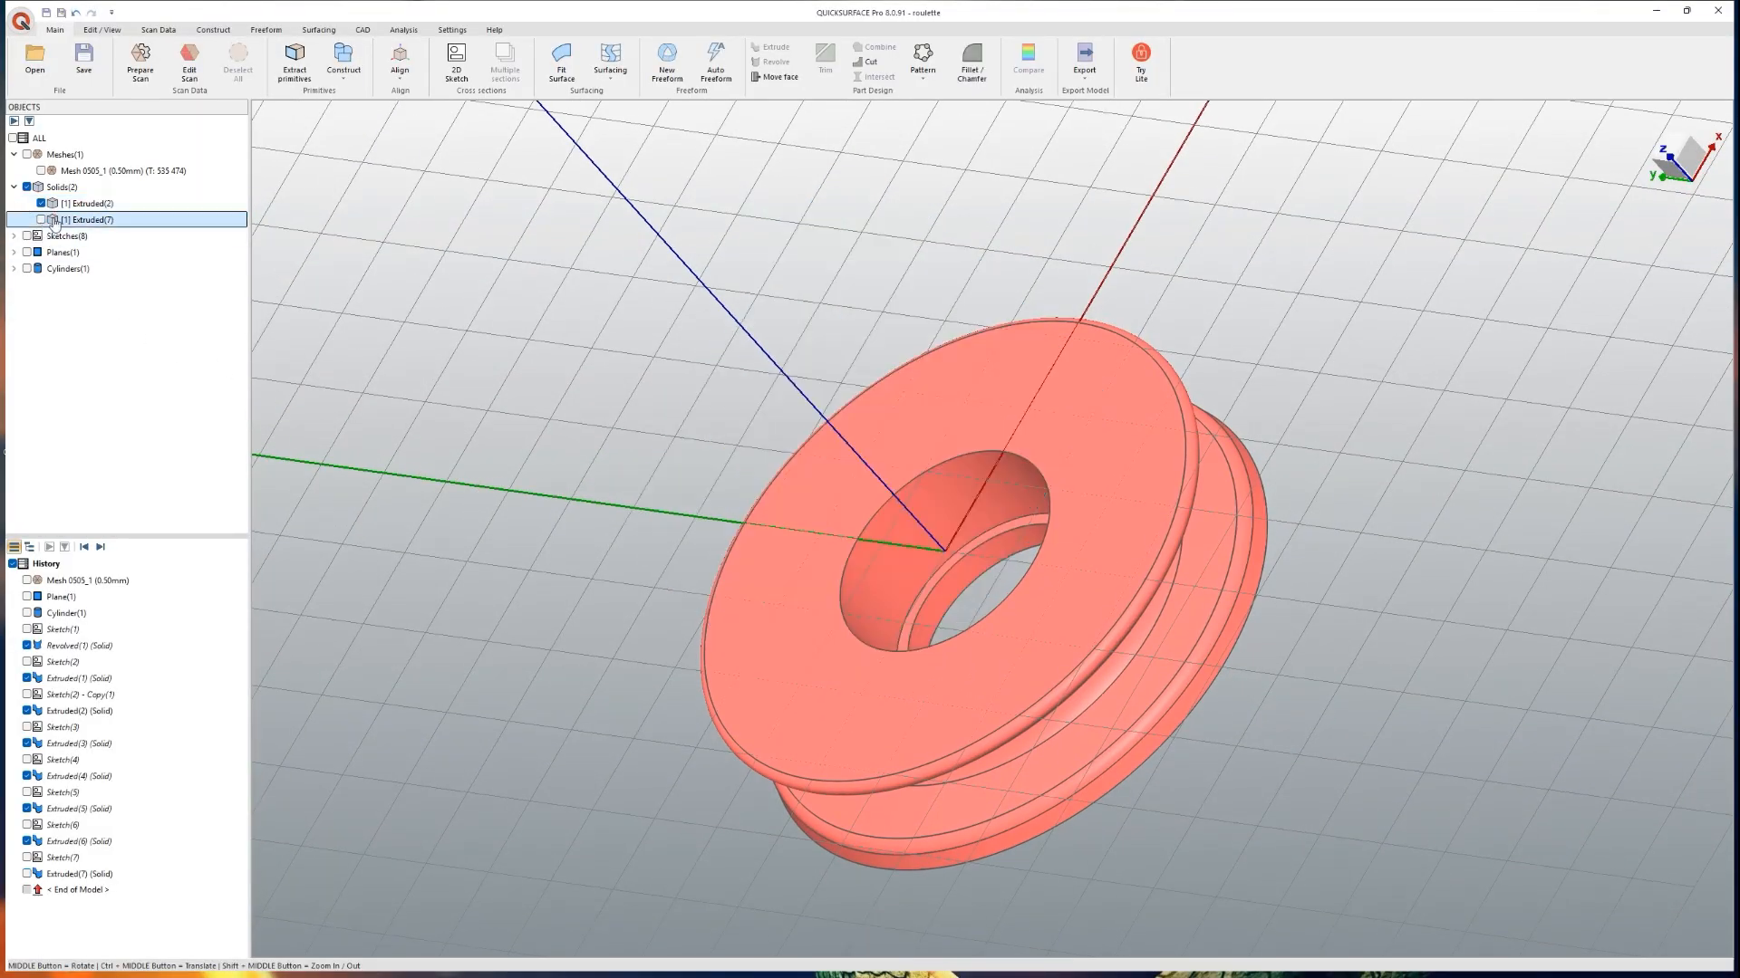
click(78, 205)
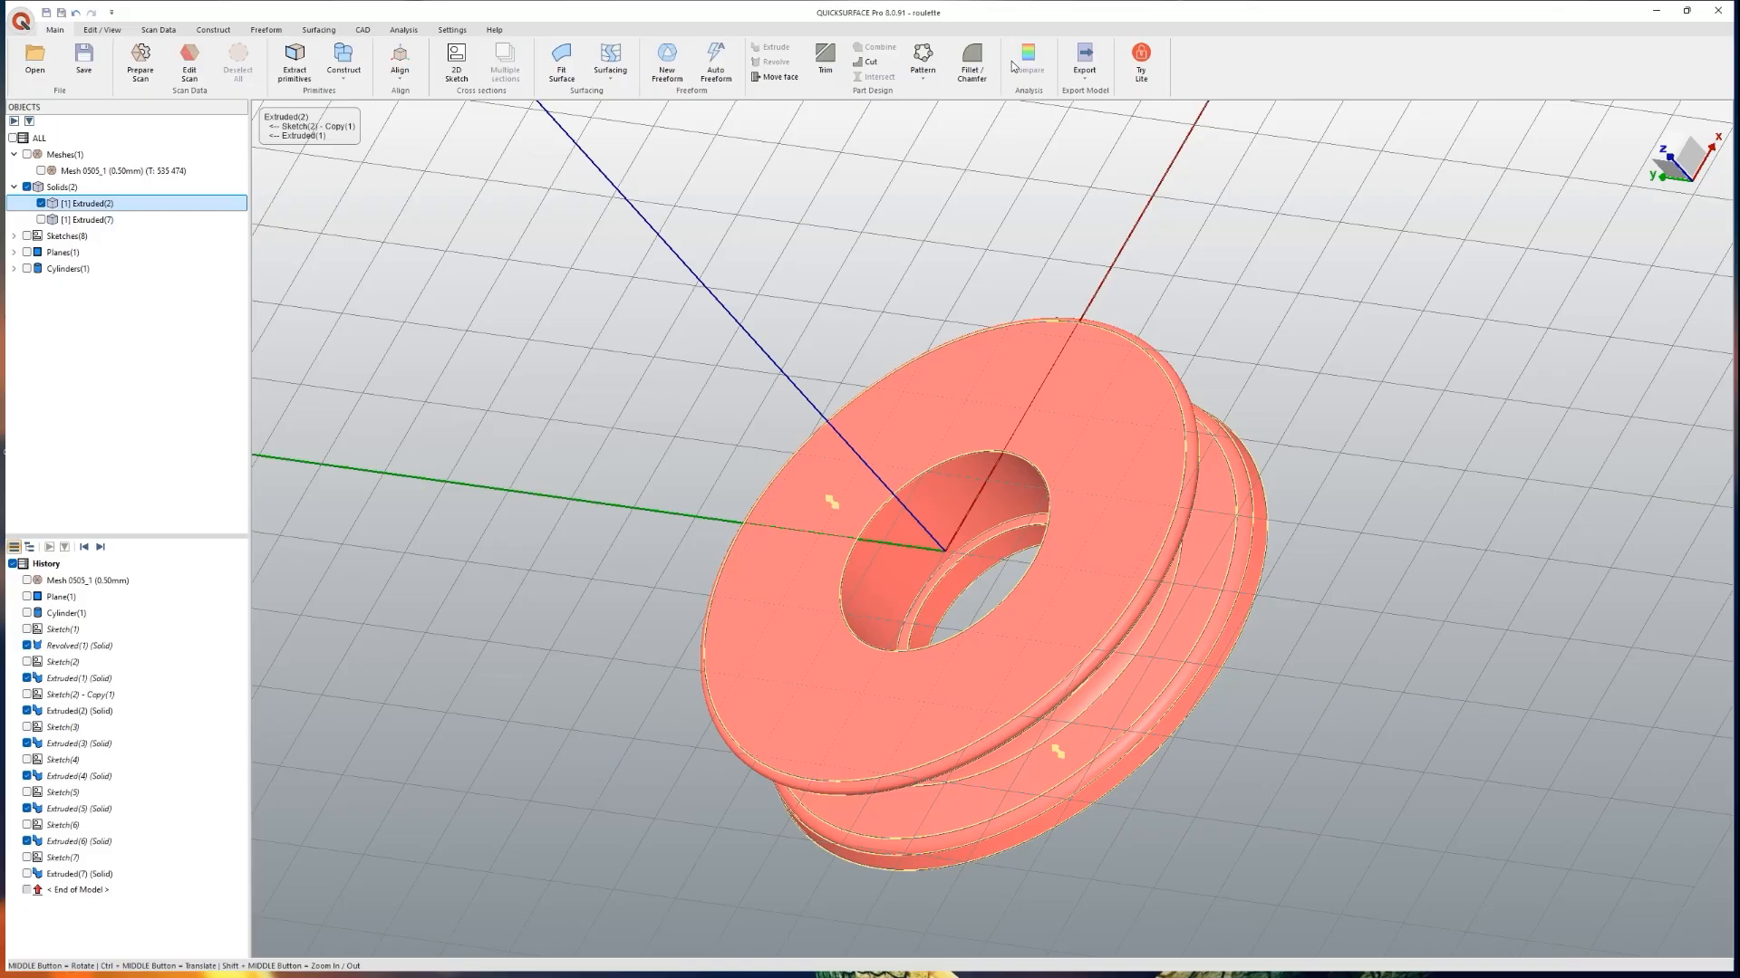
click(1098, 93)
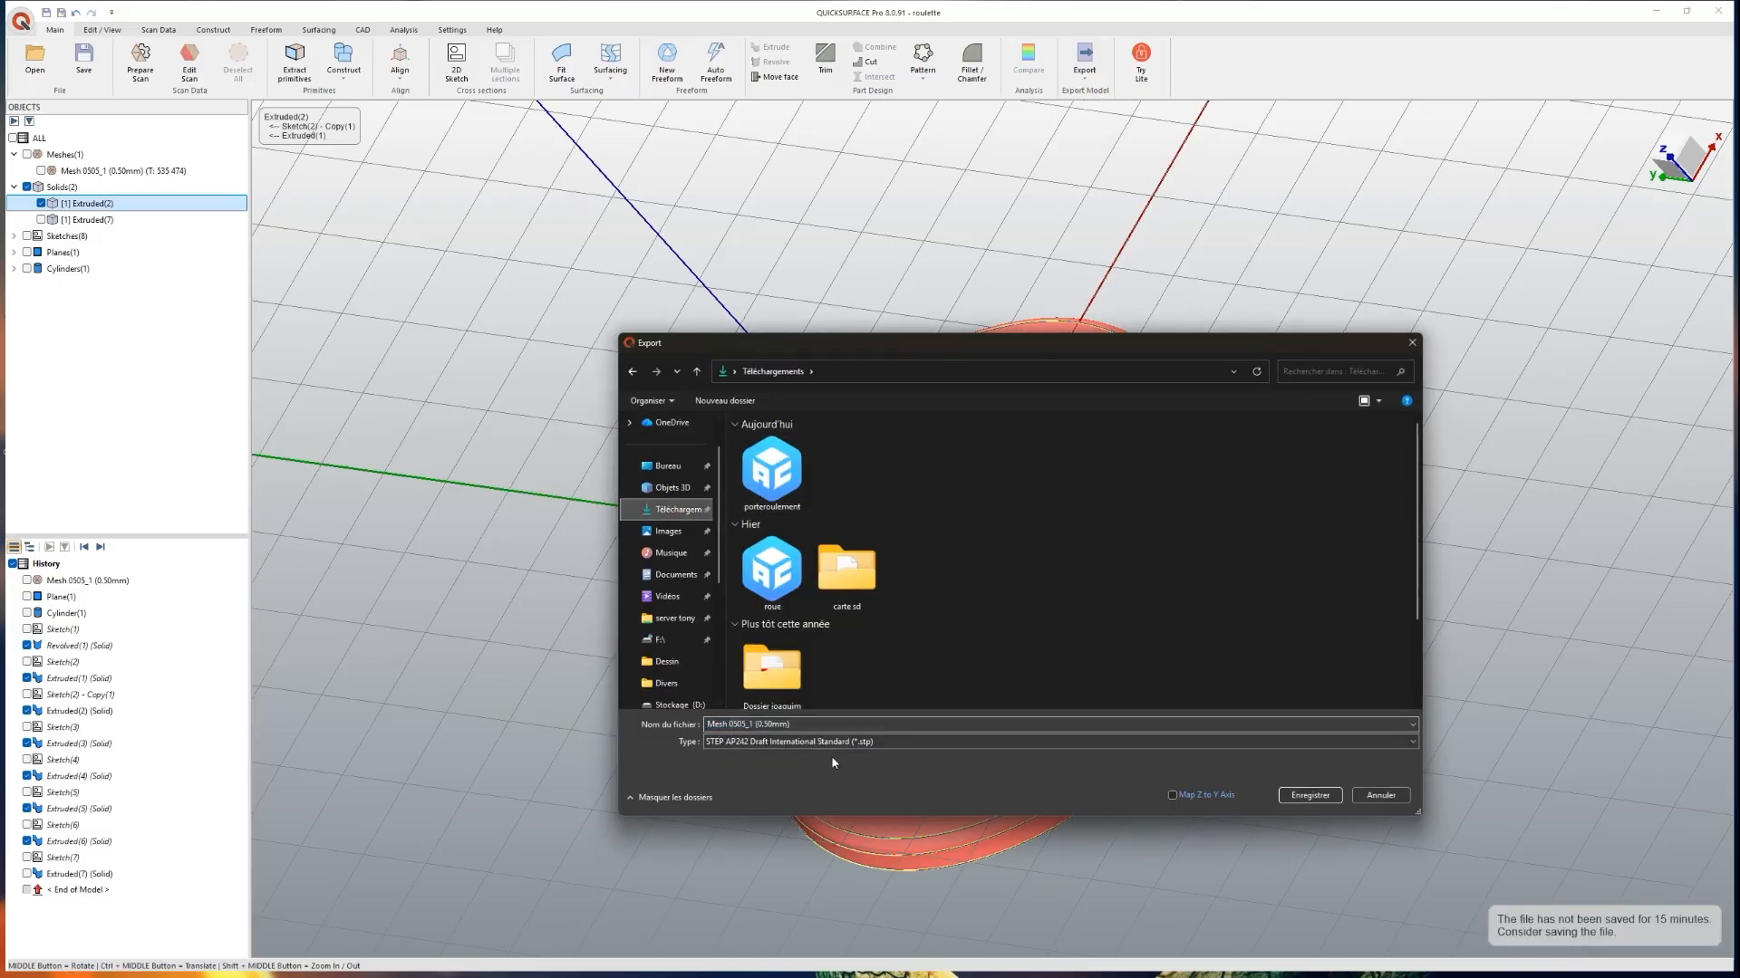
text(roulle)
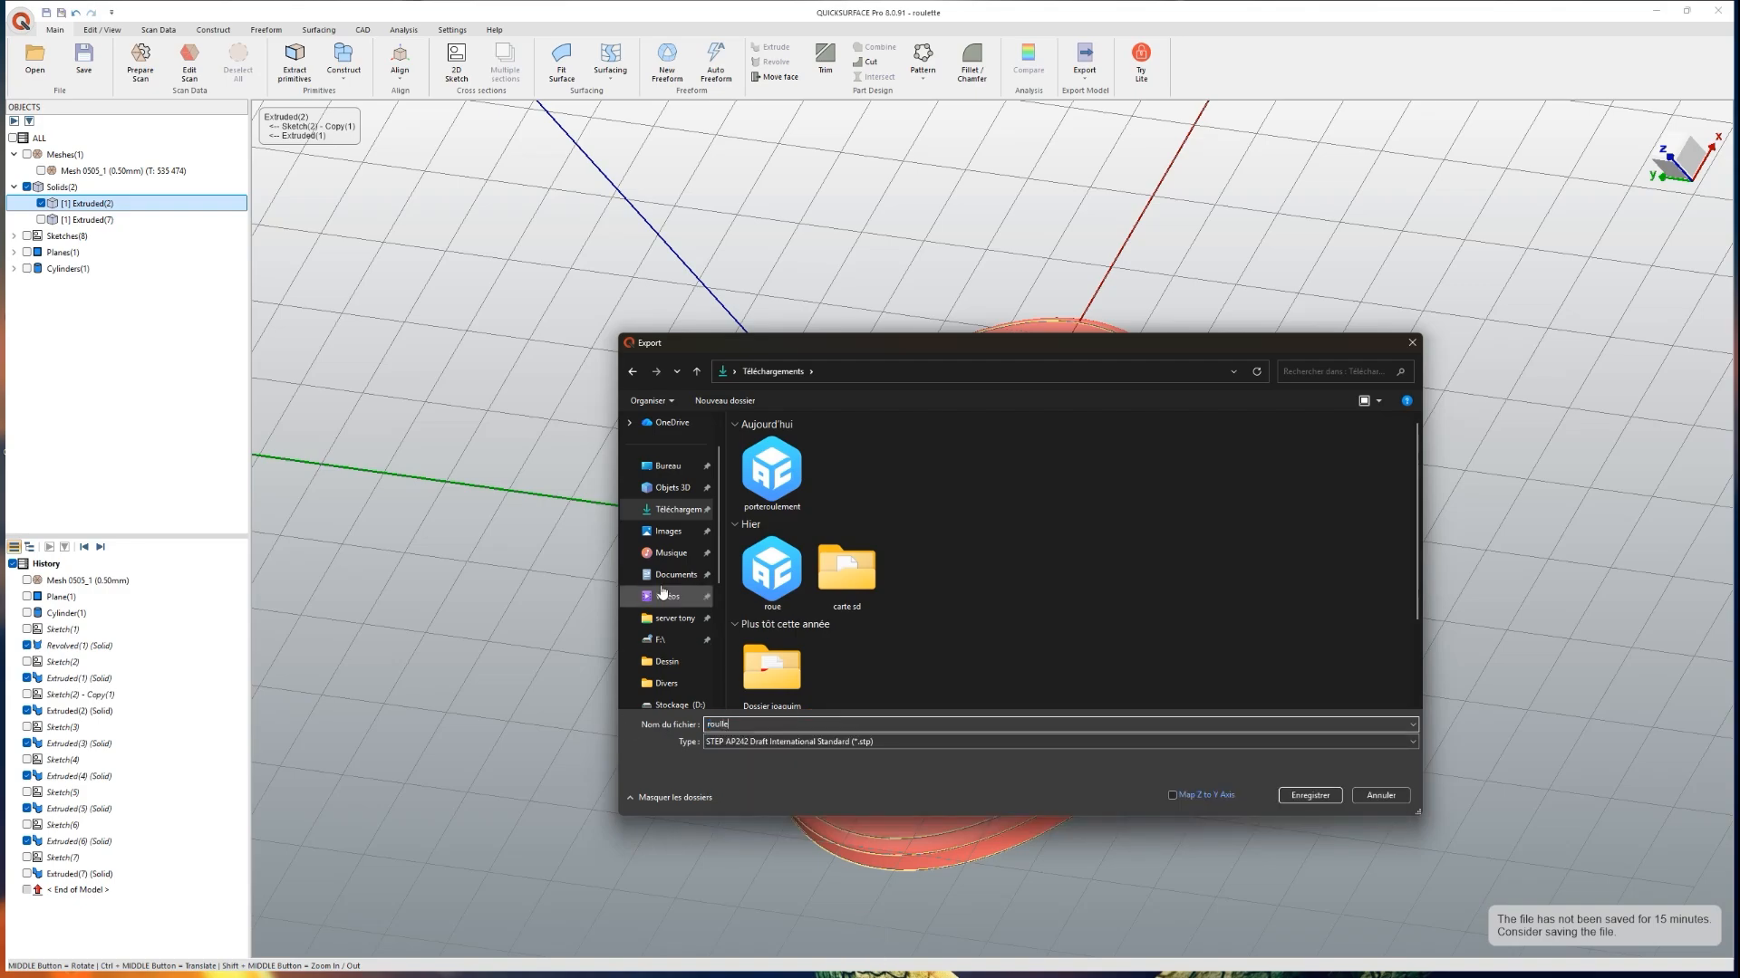
click(671, 490)
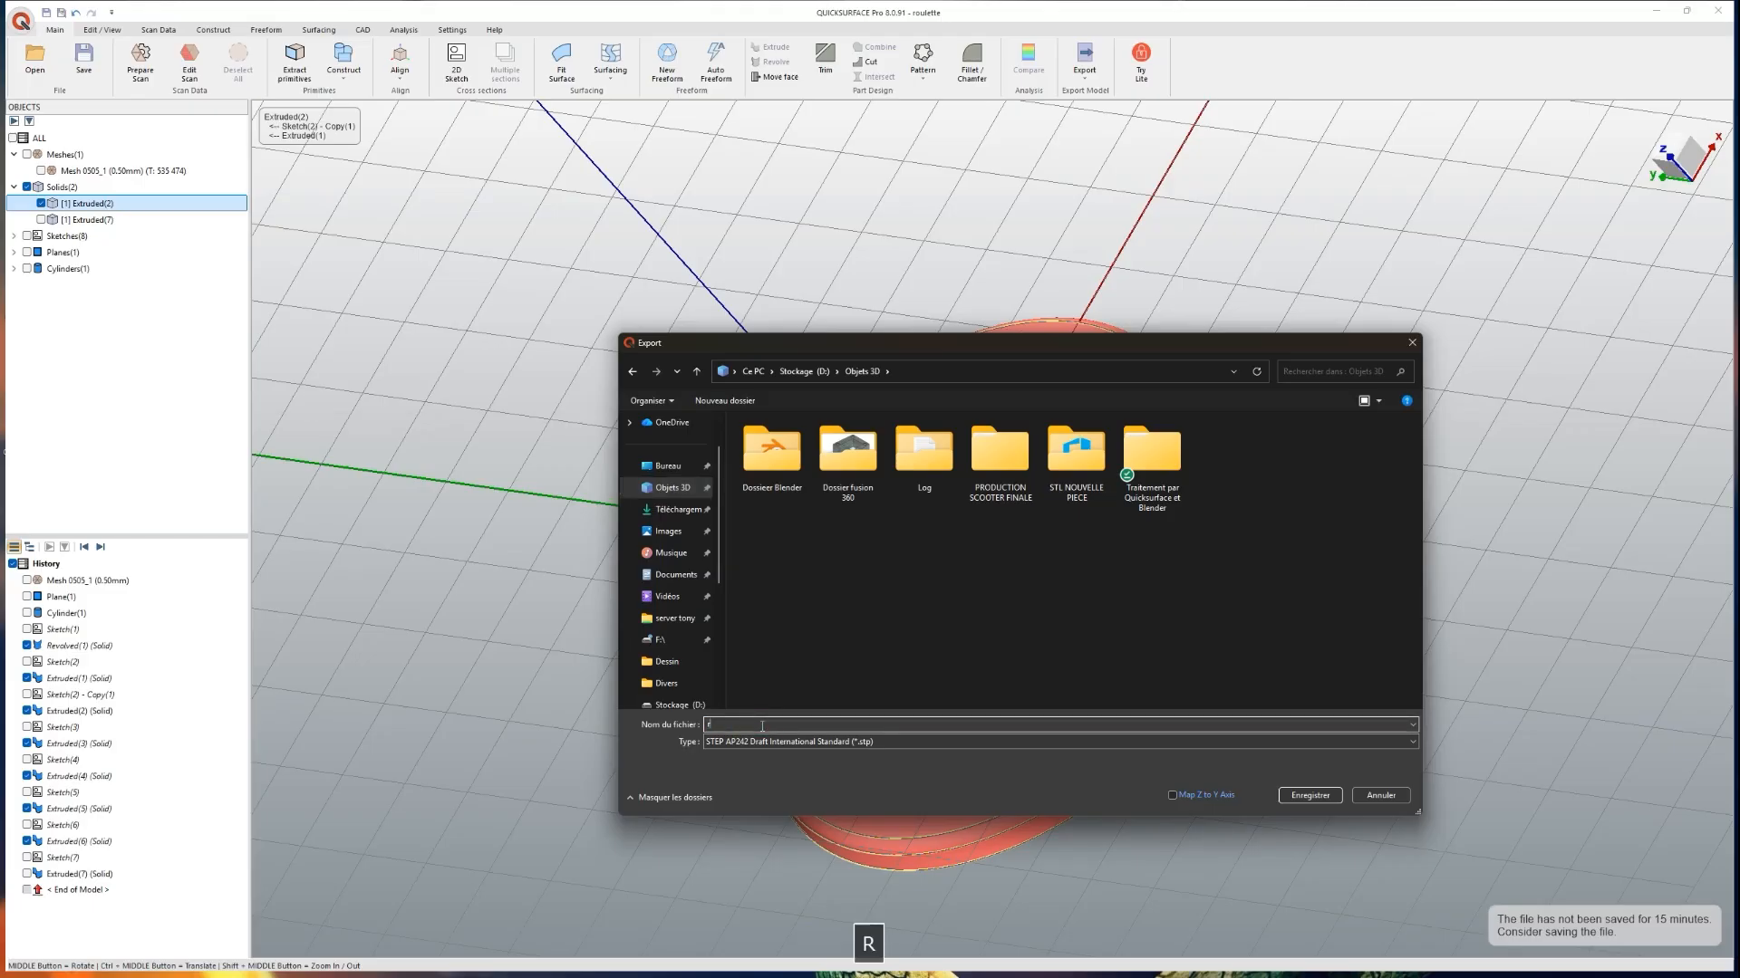
key(Return)
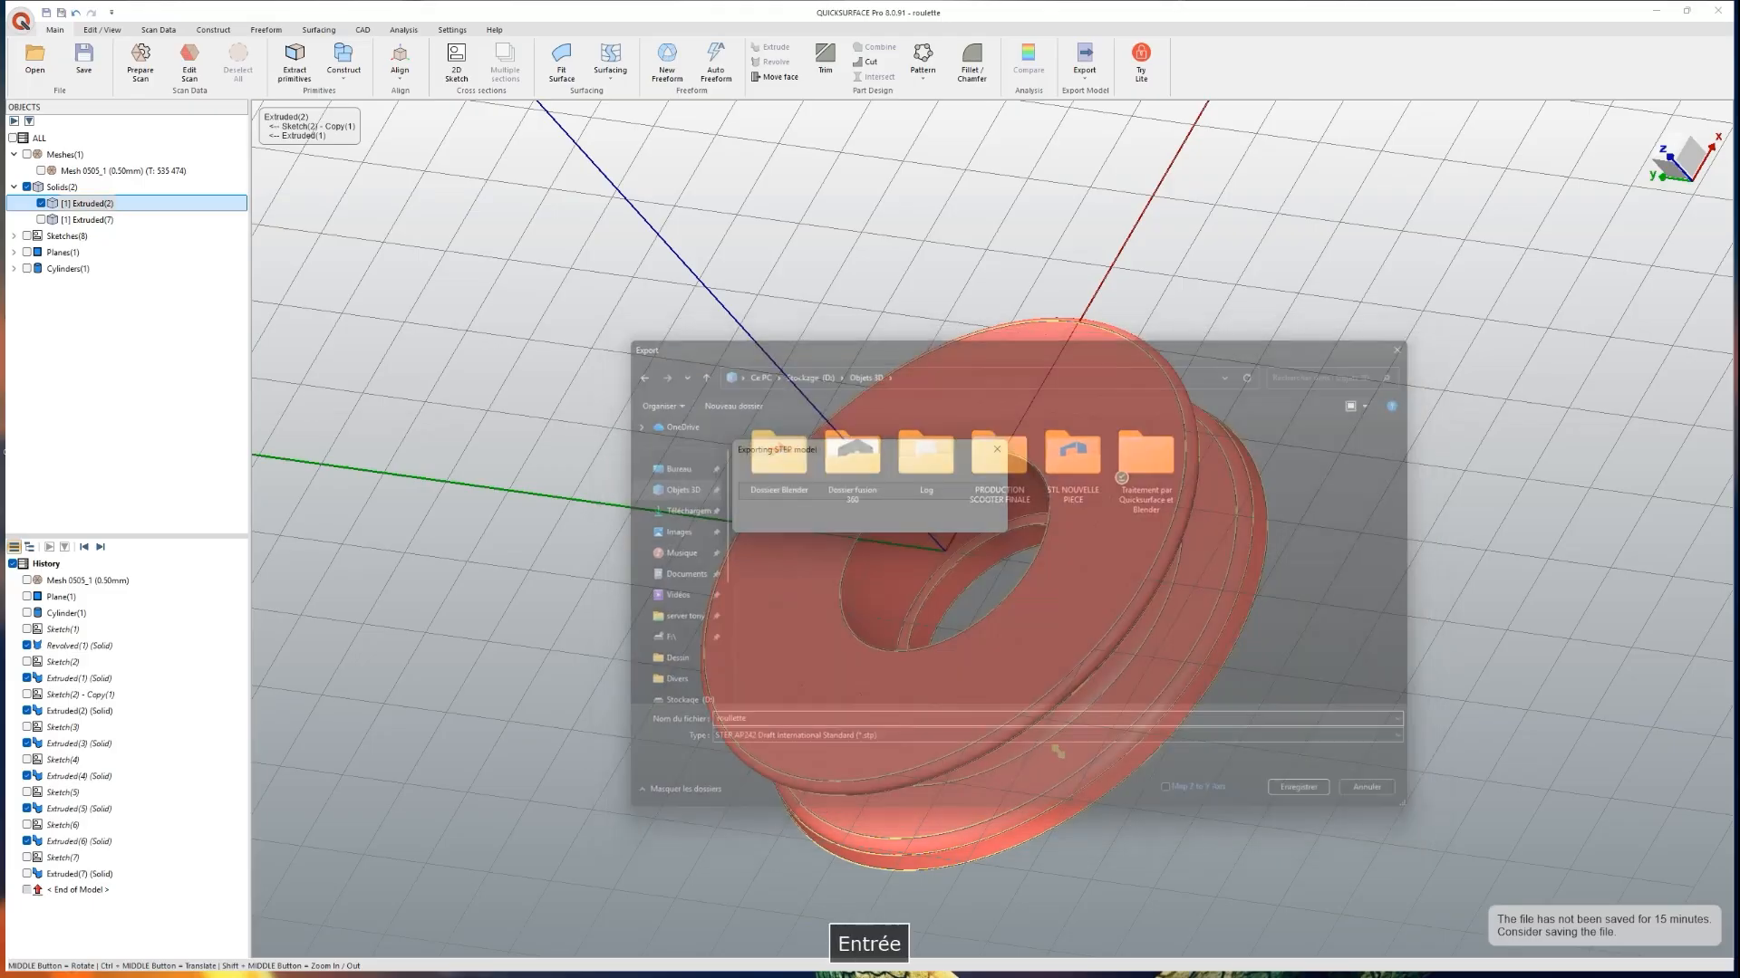
Step: Switch to the Anycubic slicer, create a new project and import roullette from the Objets 3D folder
click(1658, 15)
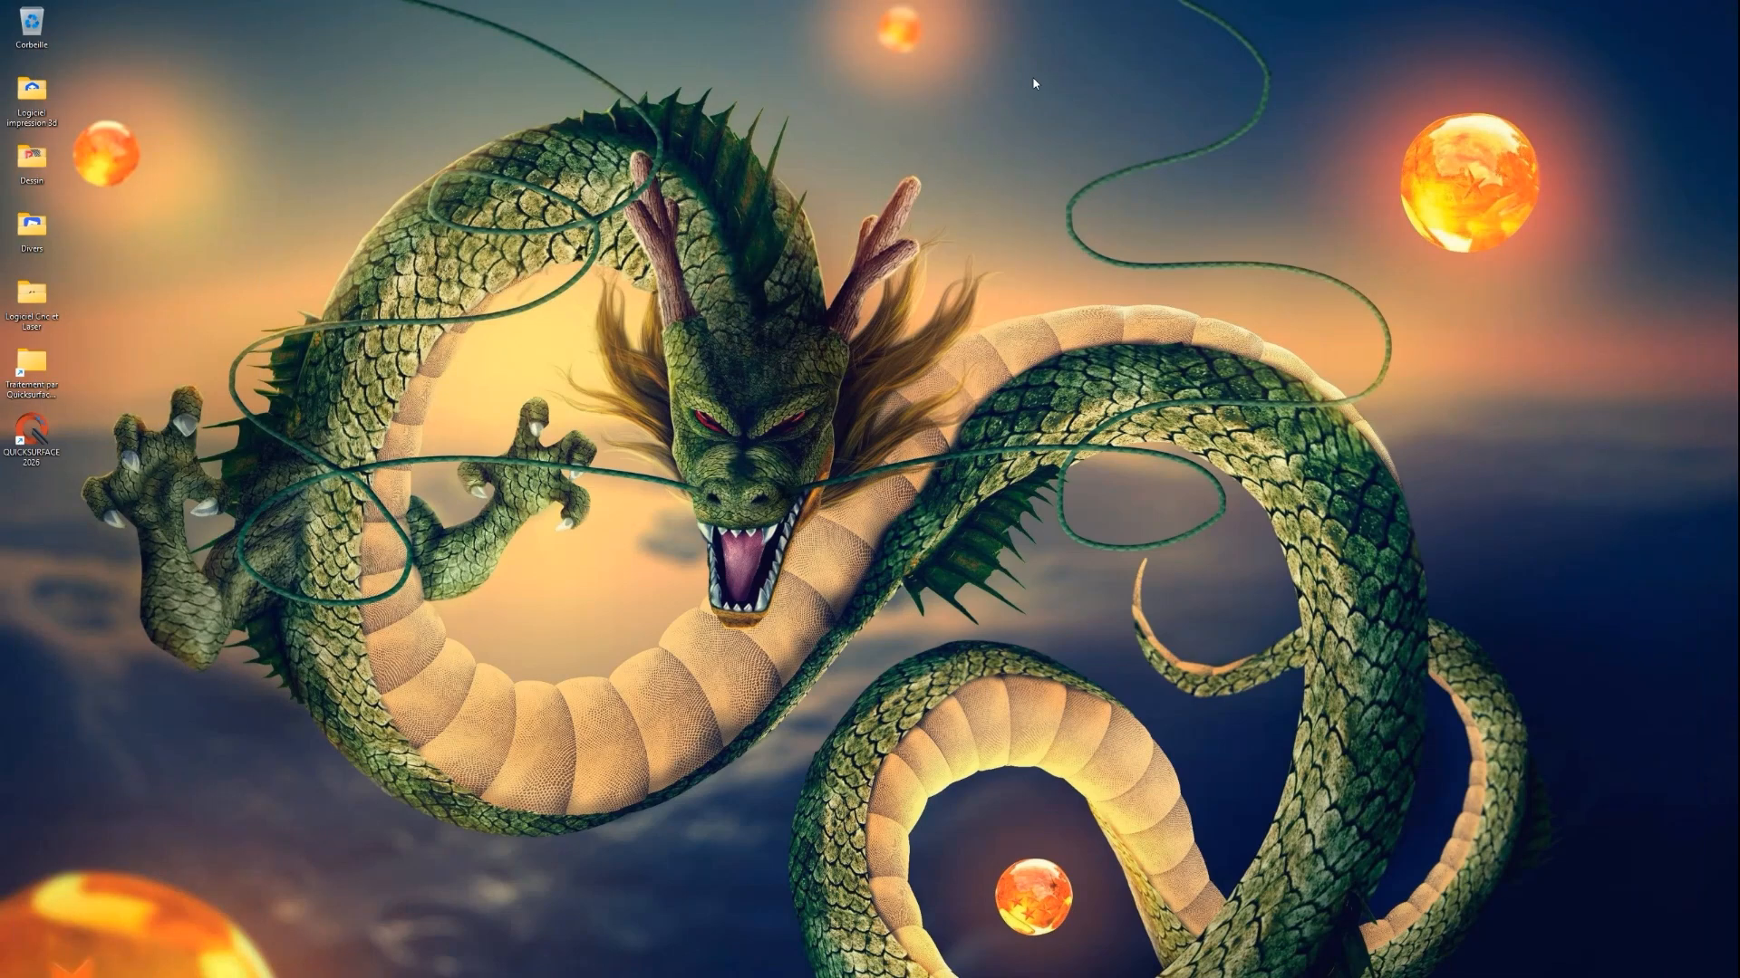
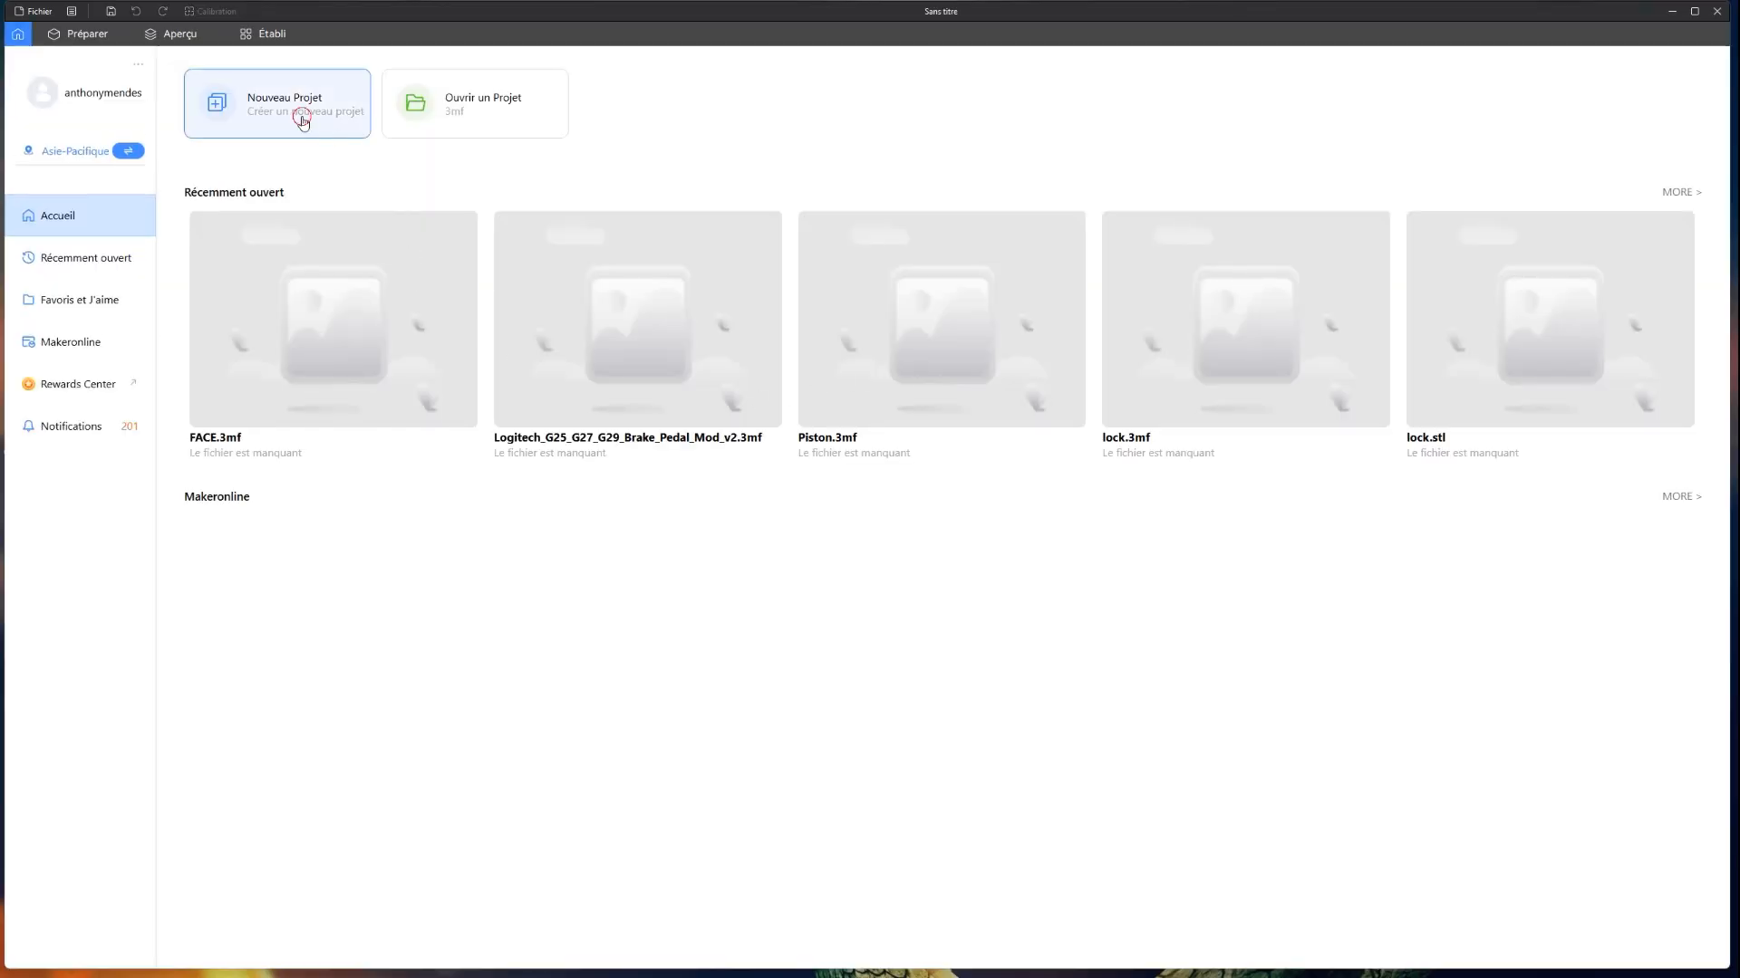
click(293, 119)
click(748, 62)
click(64, 203)
double_click(596, 143)
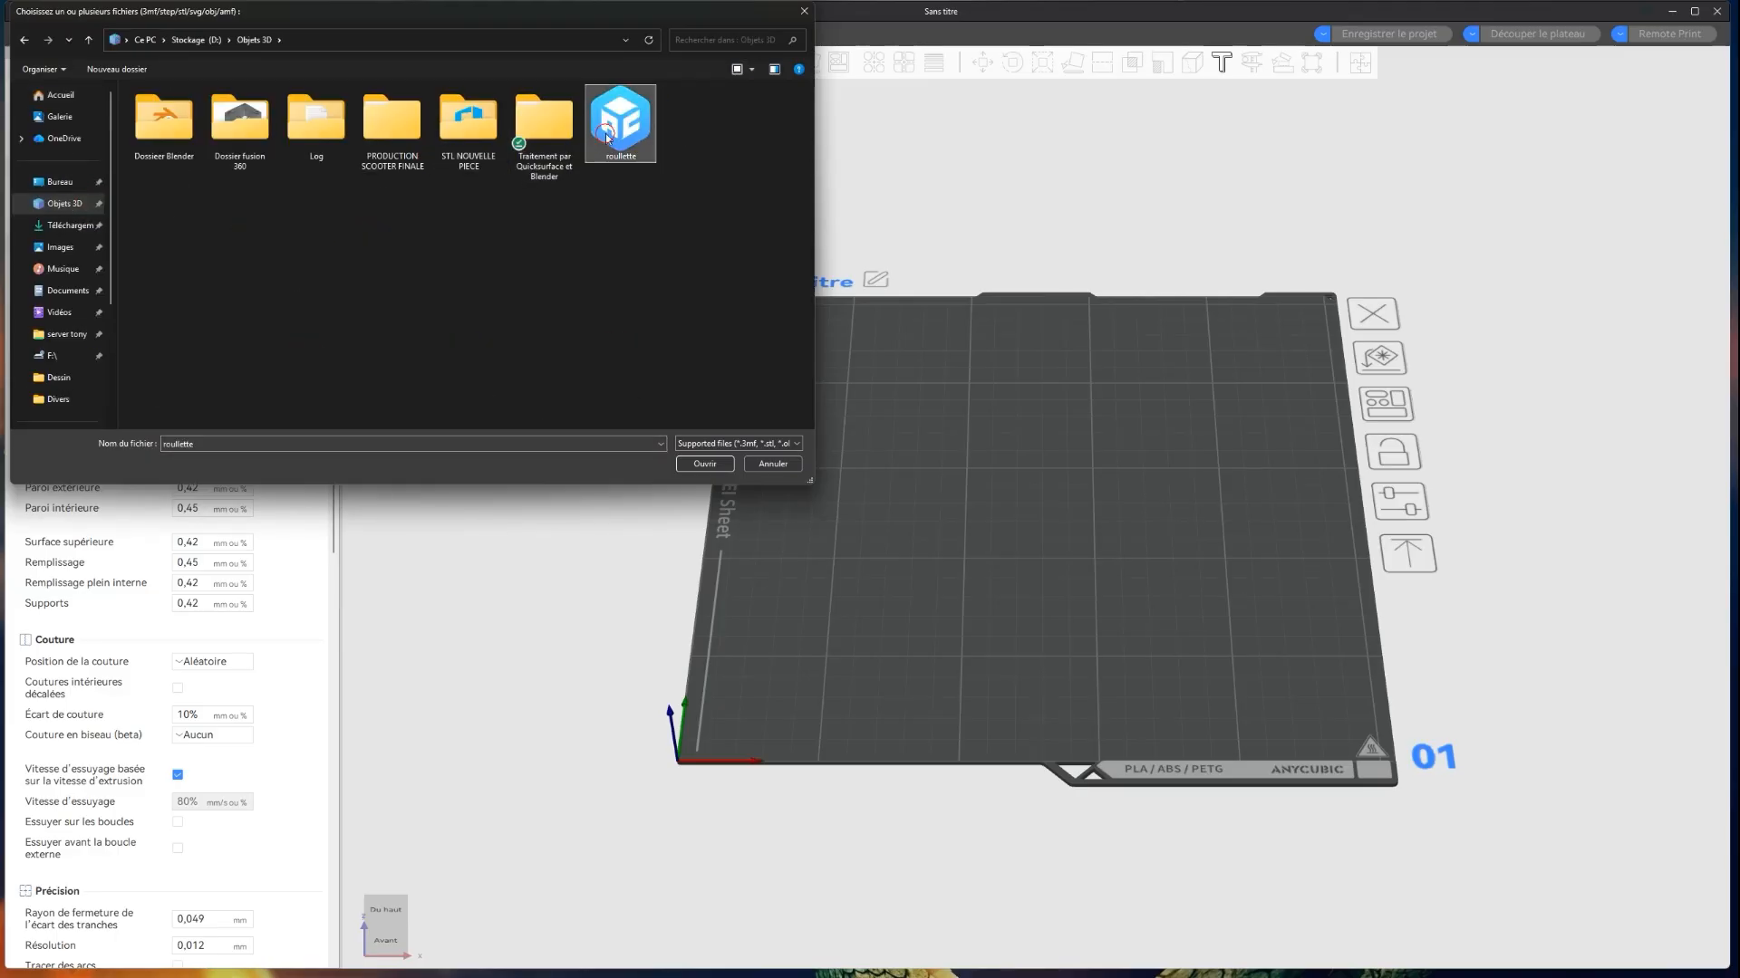
Step: Change the display colour of the Fiberlogy PET-G NOIR filament to orange
scroll(1021, 509, up, 2)
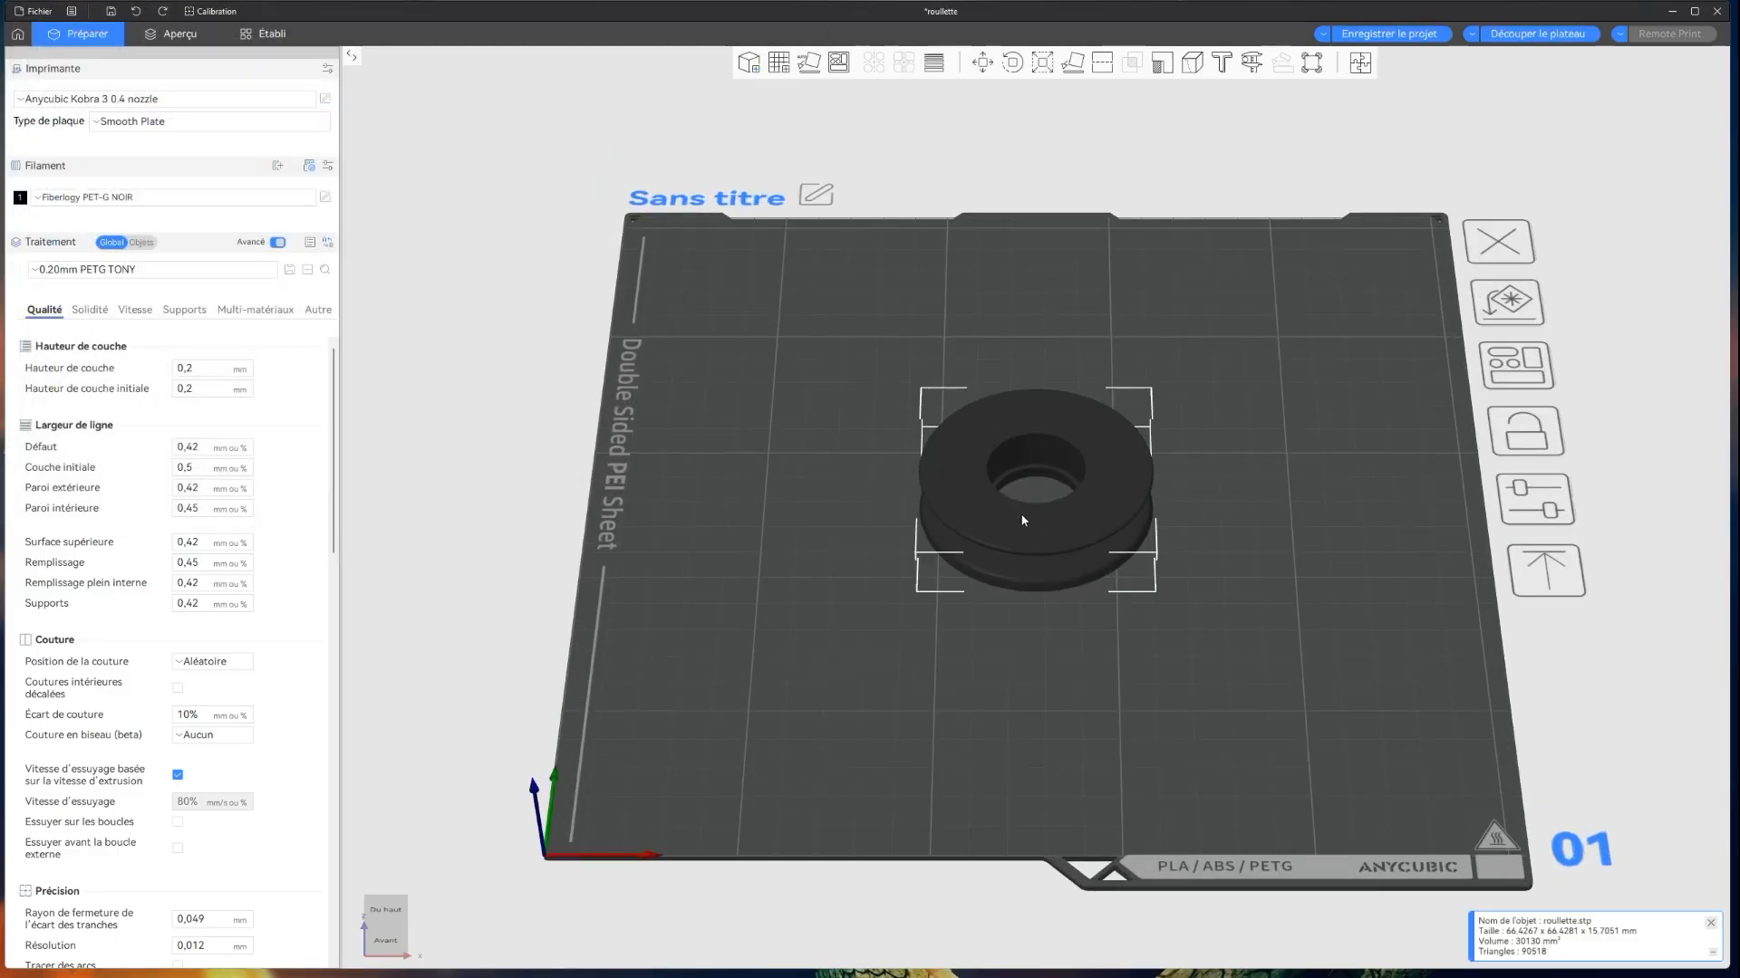
click(19, 197)
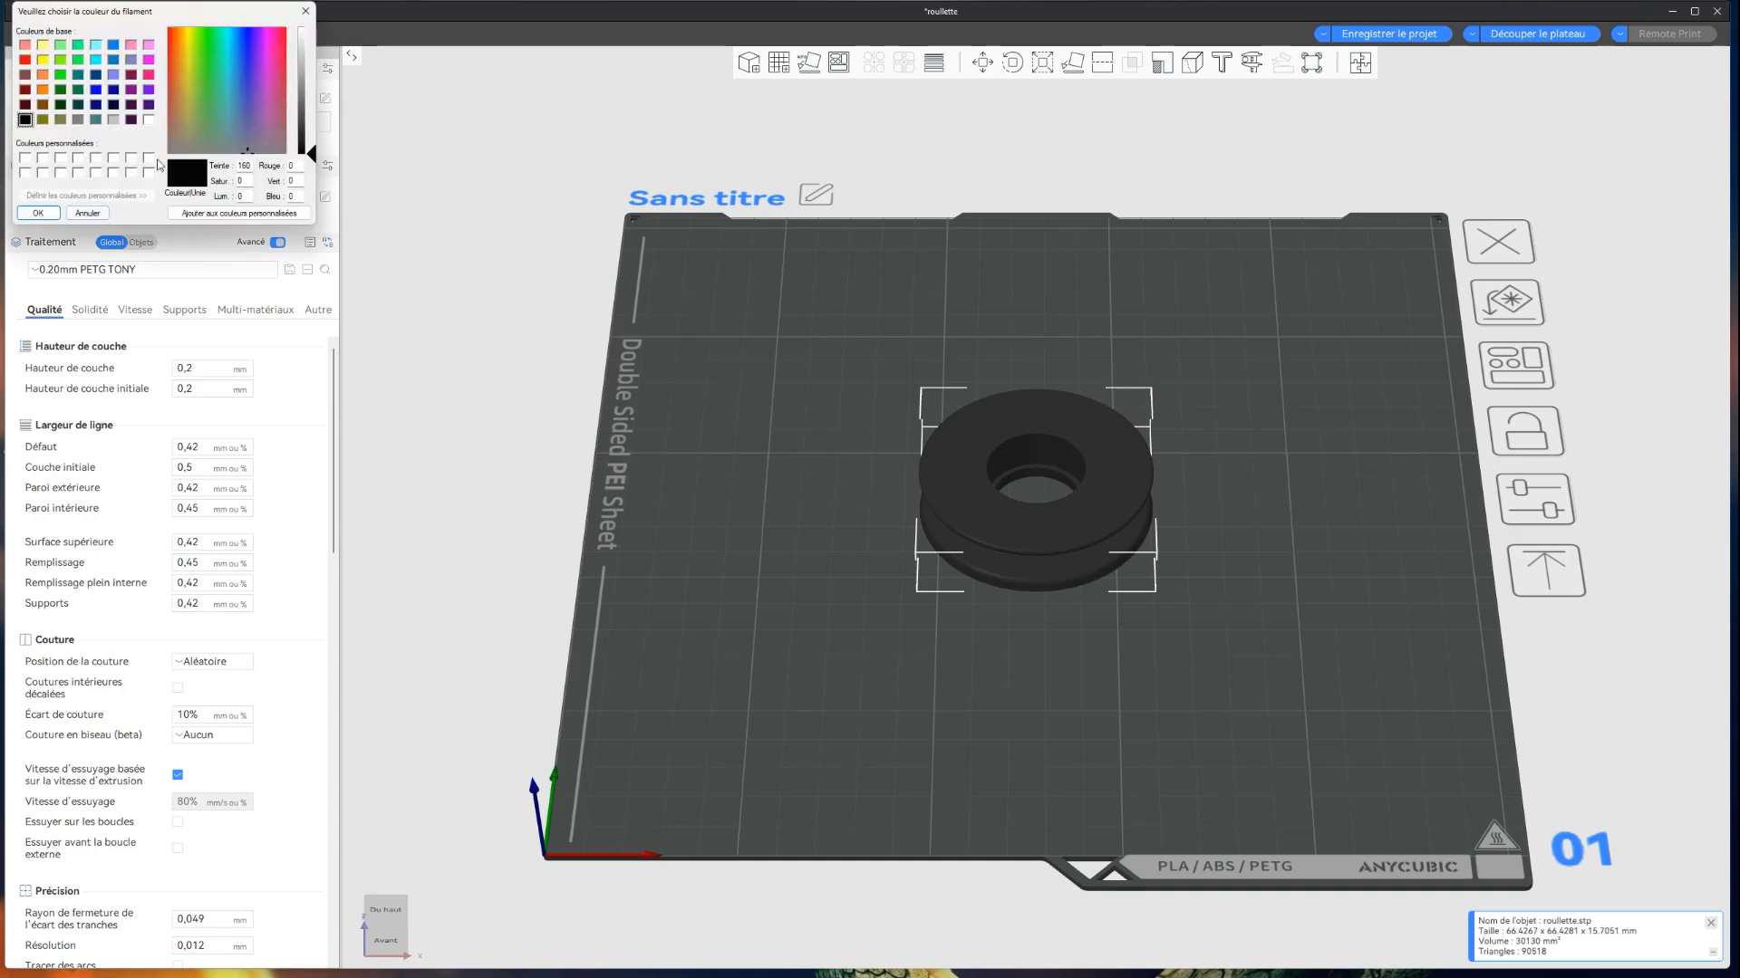
click(38, 213)
scroll(827, 547, up, 3)
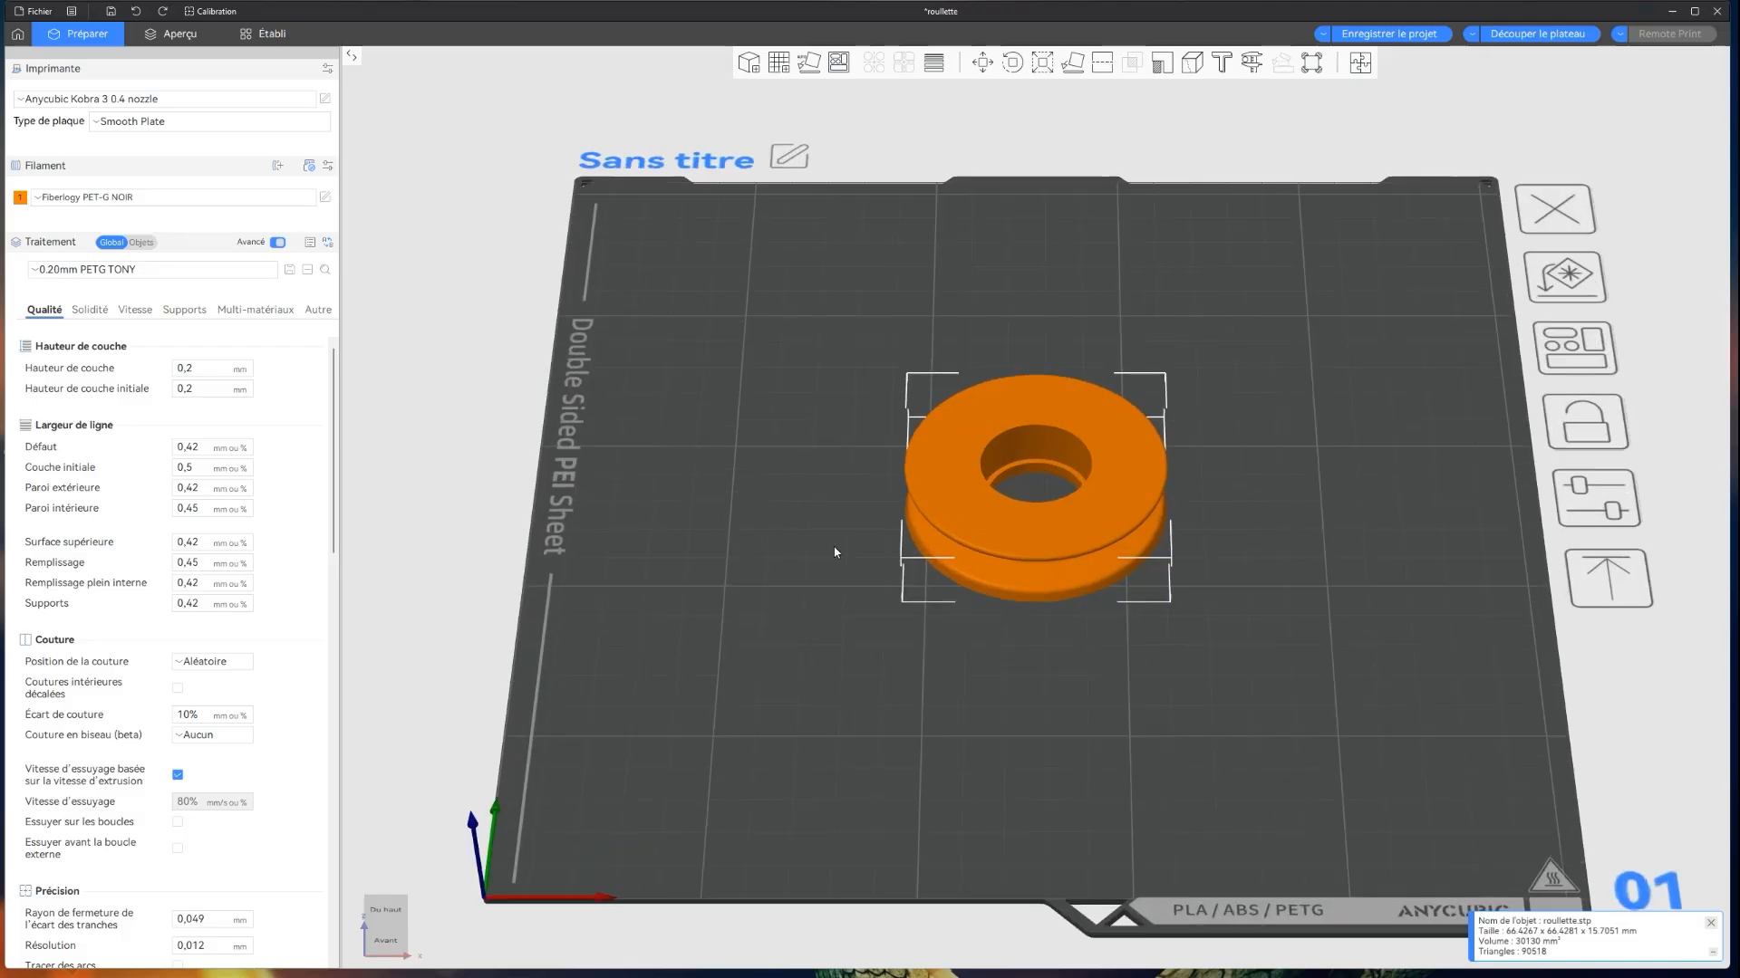
drag(870, 609, 726, 624)
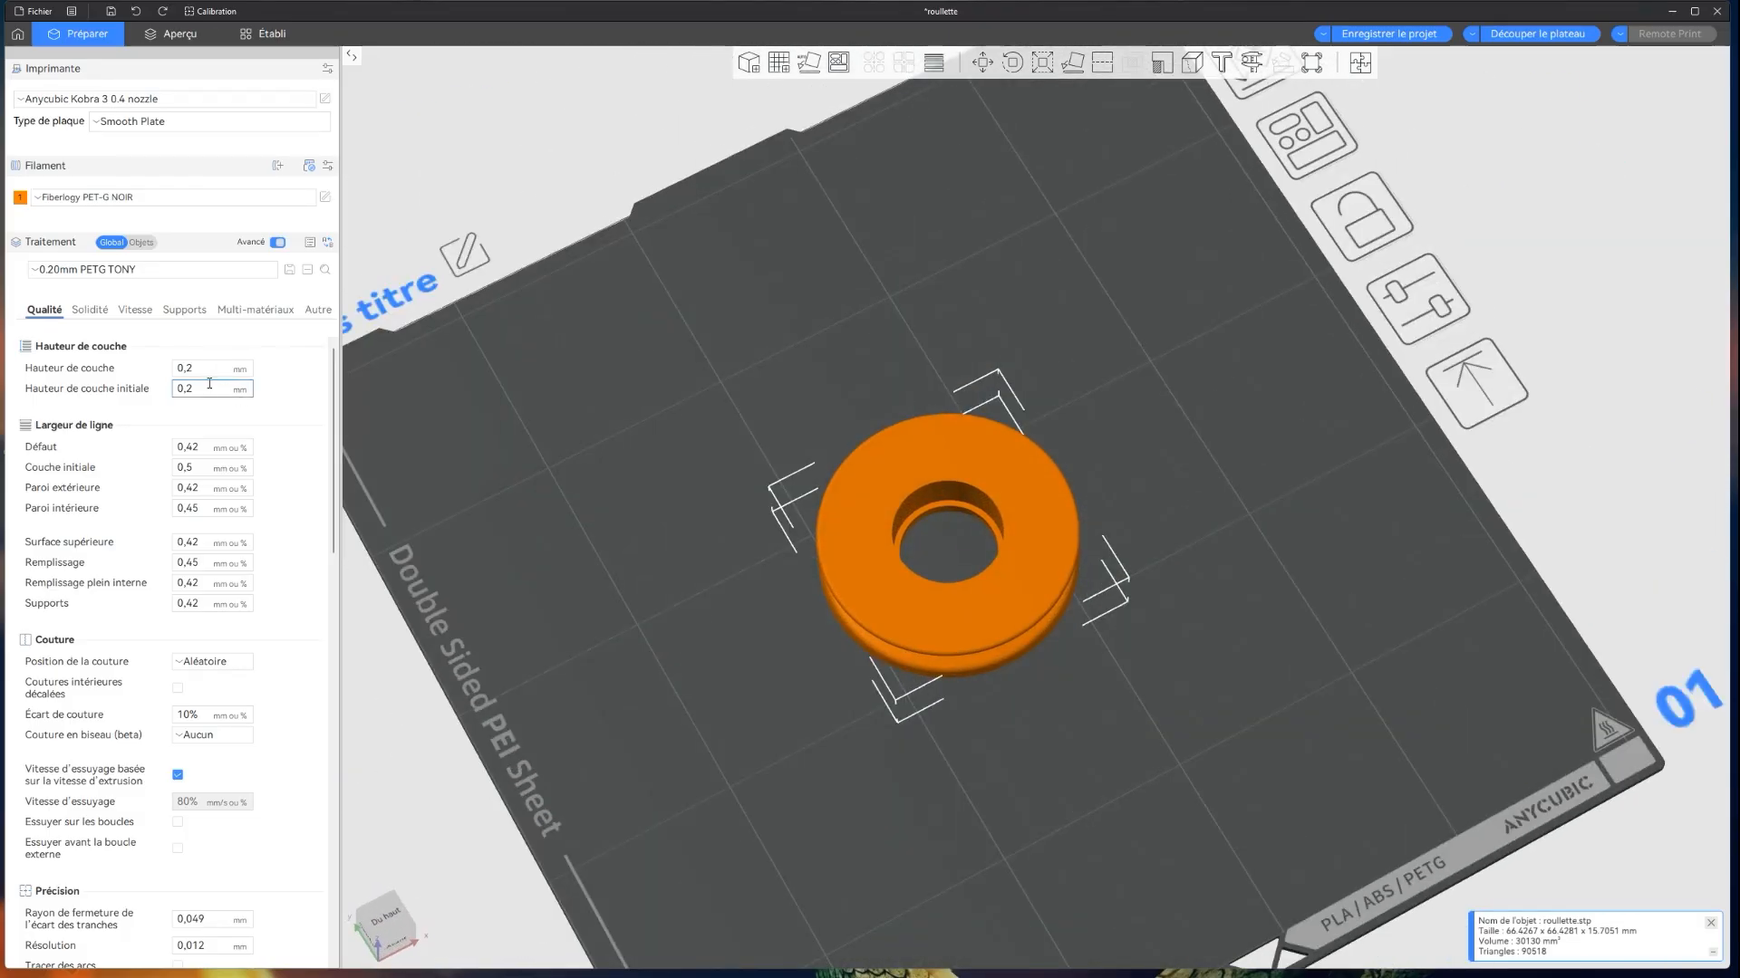
Step: Enable supports for the wheel, slice the plate and check the sliced preview
click(185, 311)
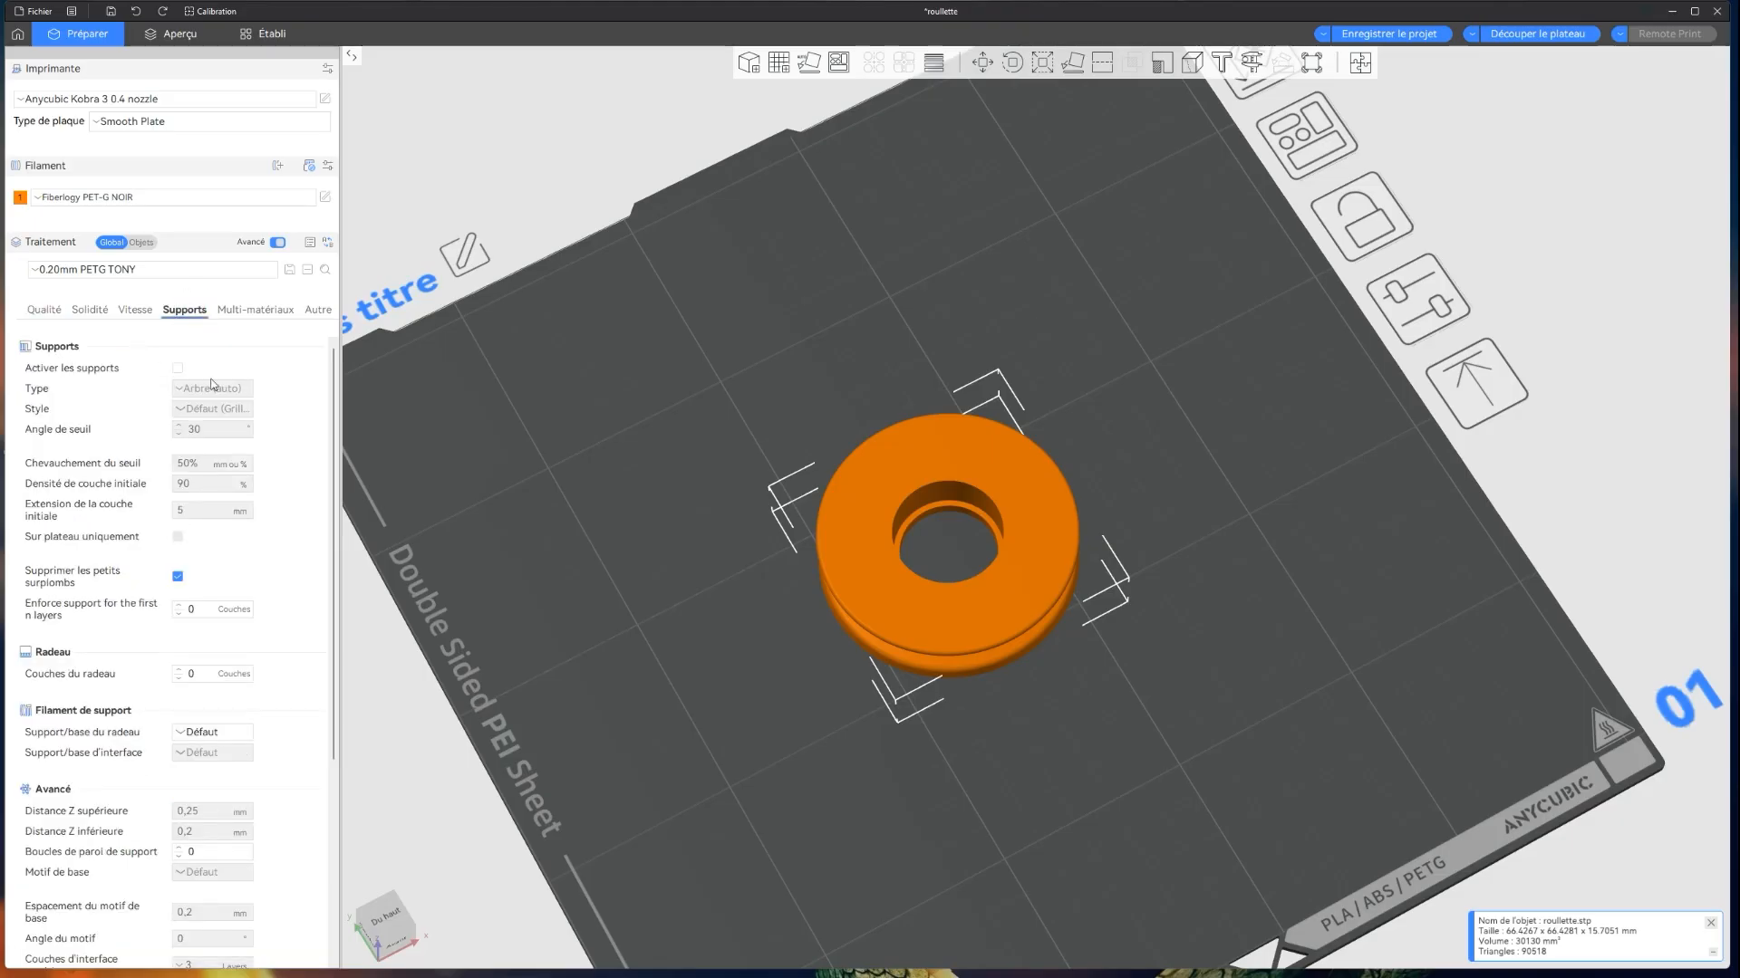
click(177, 369)
click(1522, 36)
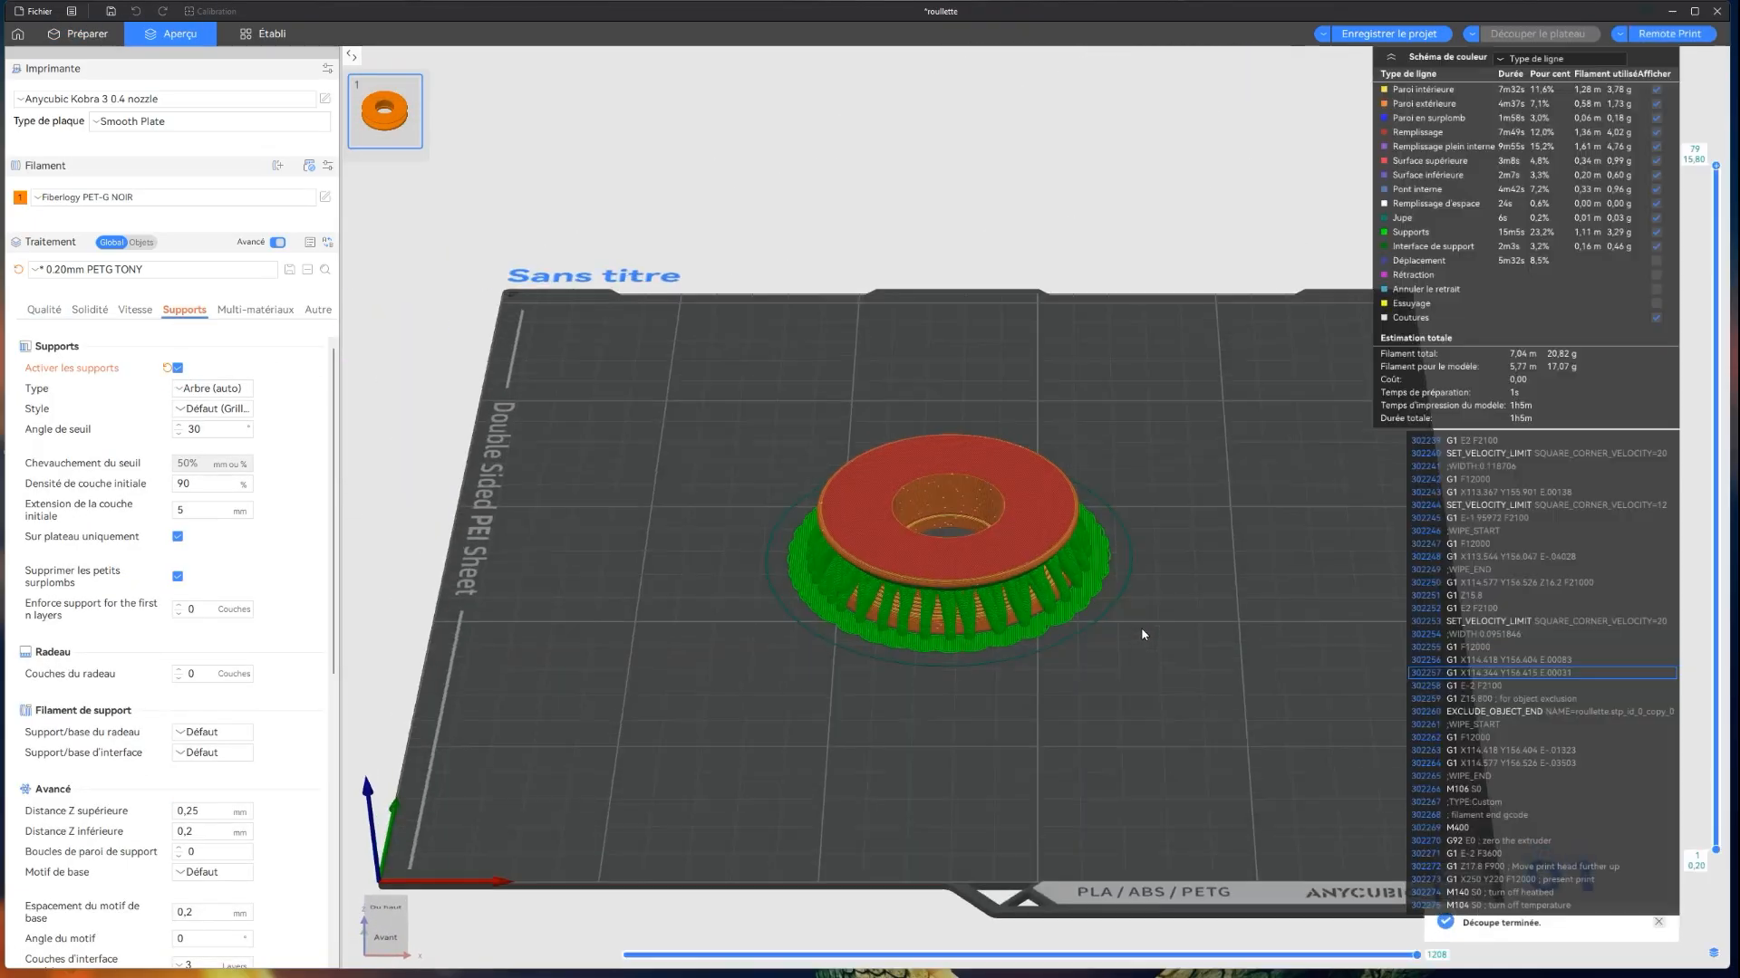
drag(1144, 635, 913, 260)
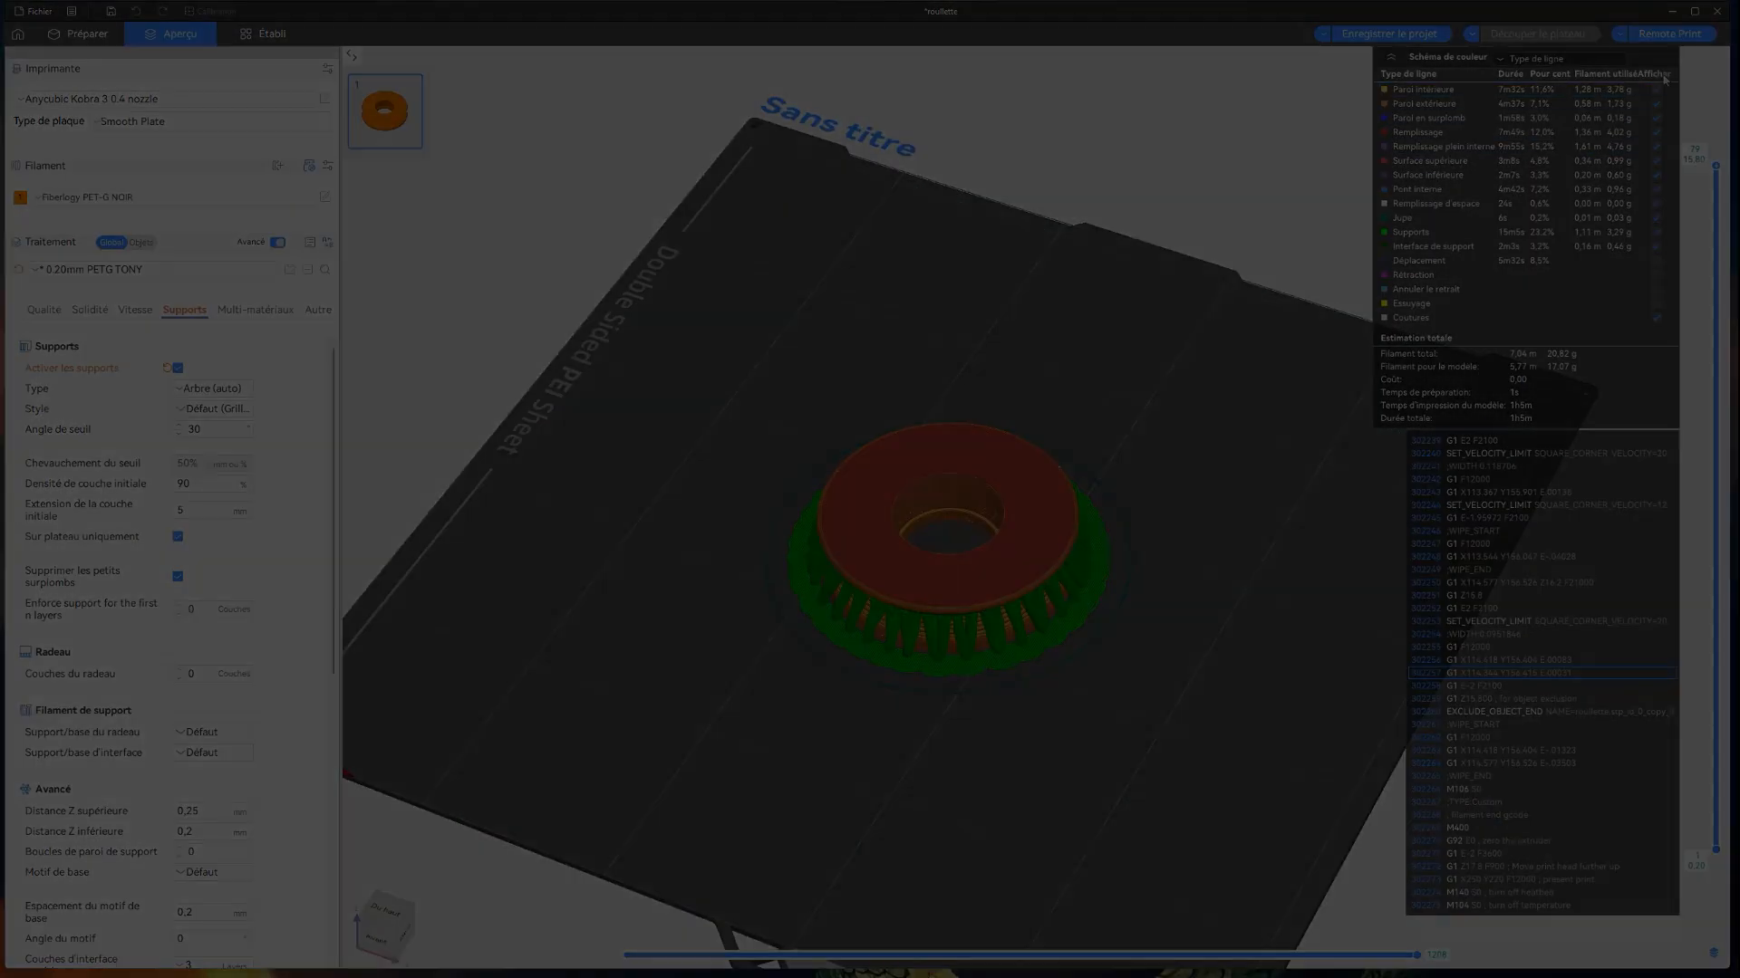